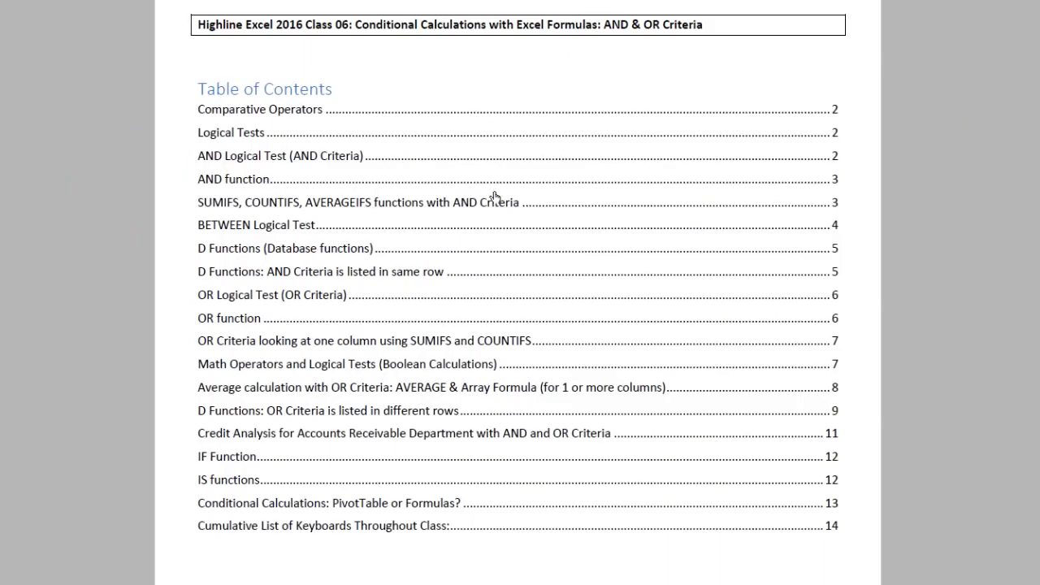
# Consult the AND Logical Test (AND Criteria) section of the class notes, and switch to the AND sheet in the Excel workbook.
pyautogui.click(248, 165)
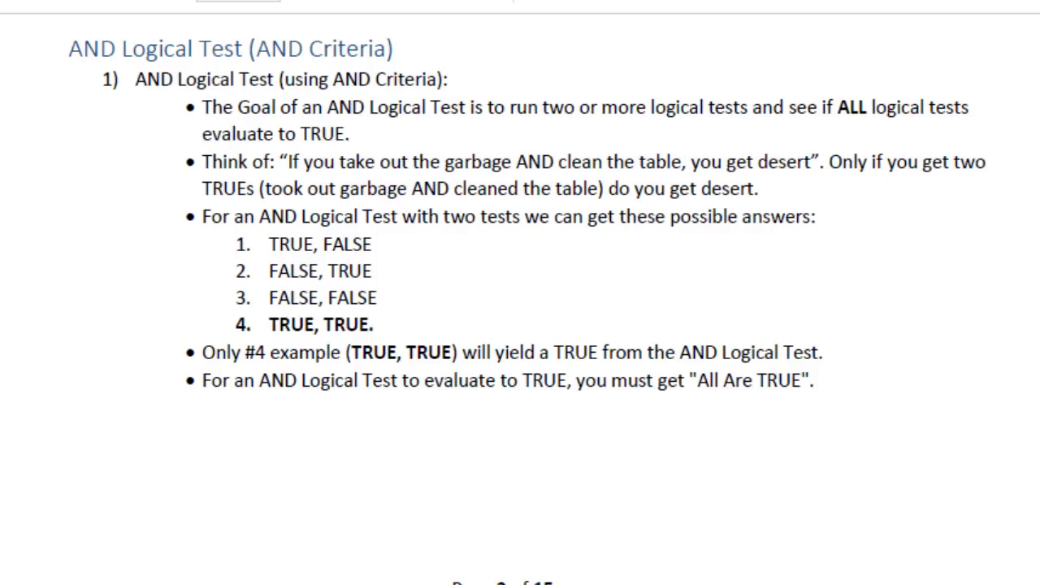
pyautogui.hotkey('alt', 'Tab')
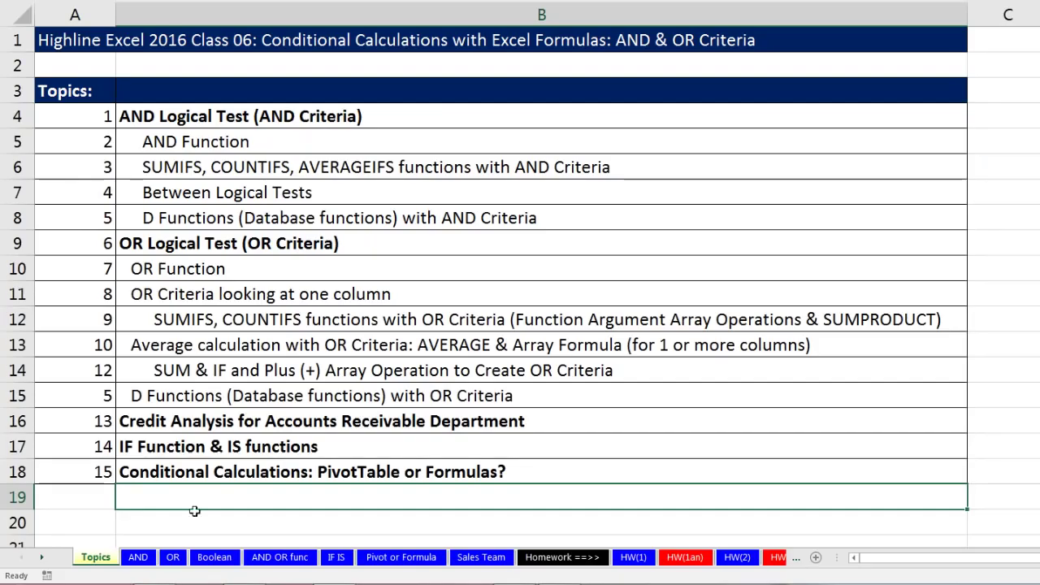
pyautogui.click(139, 558)
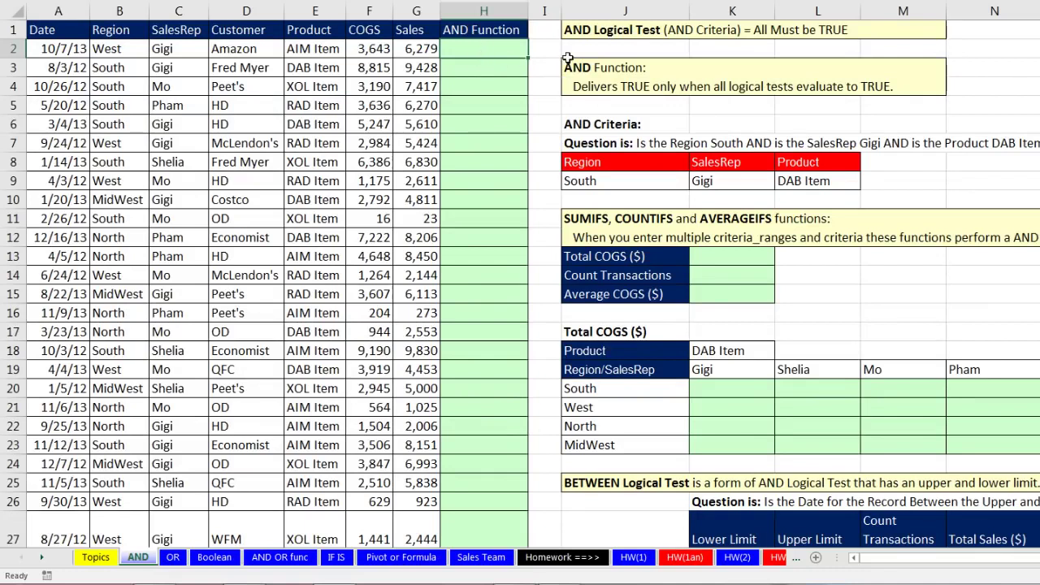
# Examine the Region, SalesRep and Product criteria in J9:L9 and the first two records of the sales table.
pyautogui.click(610, 181)
pyautogui.click(699, 181)
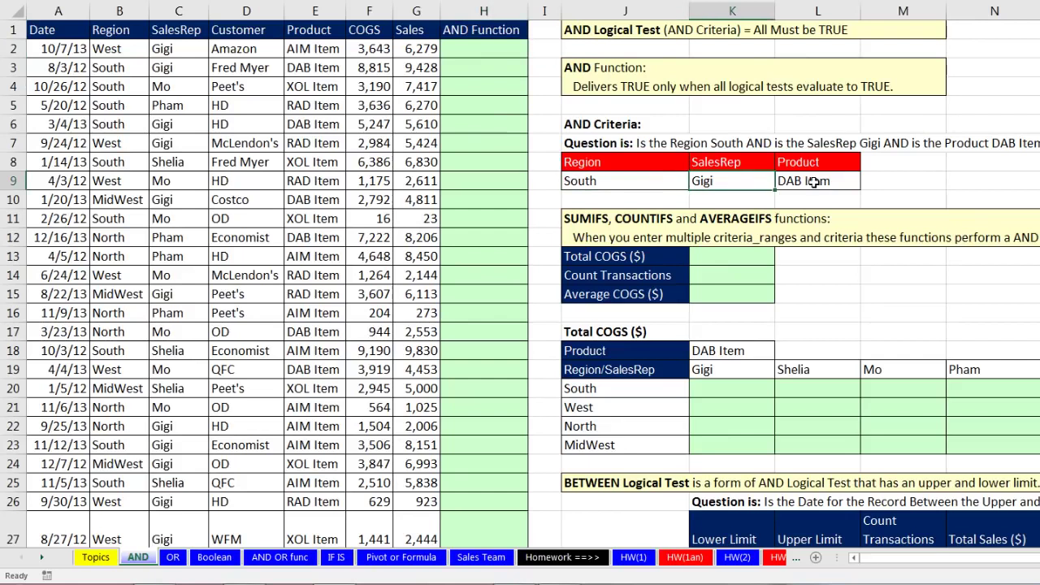
pyautogui.click(814, 182)
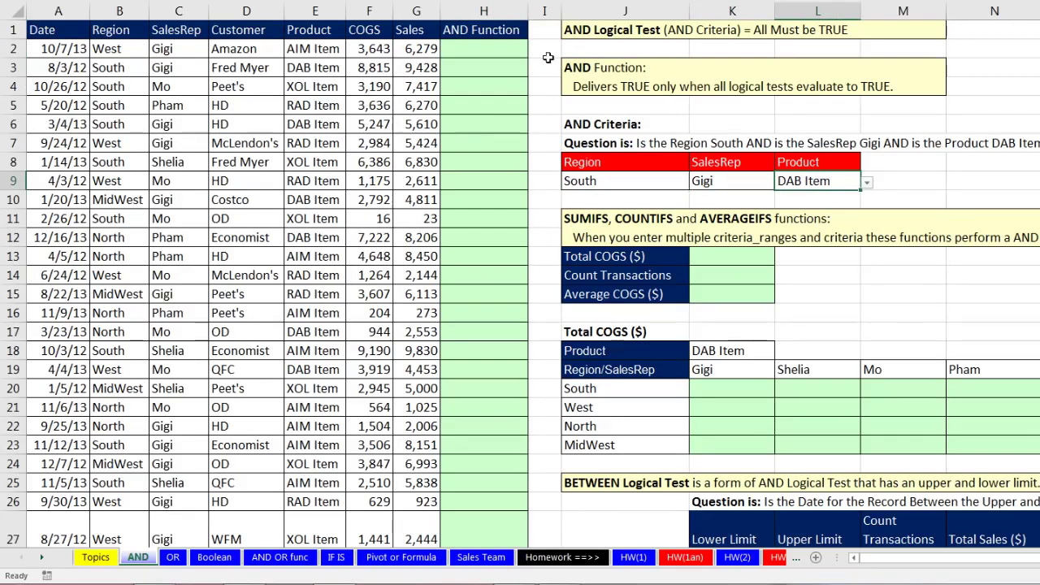
pyautogui.moveTo(435, 50); pyautogui.dragTo(77, 47)
pyautogui.moveTo(426, 69); pyautogui.dragTo(45, 69)
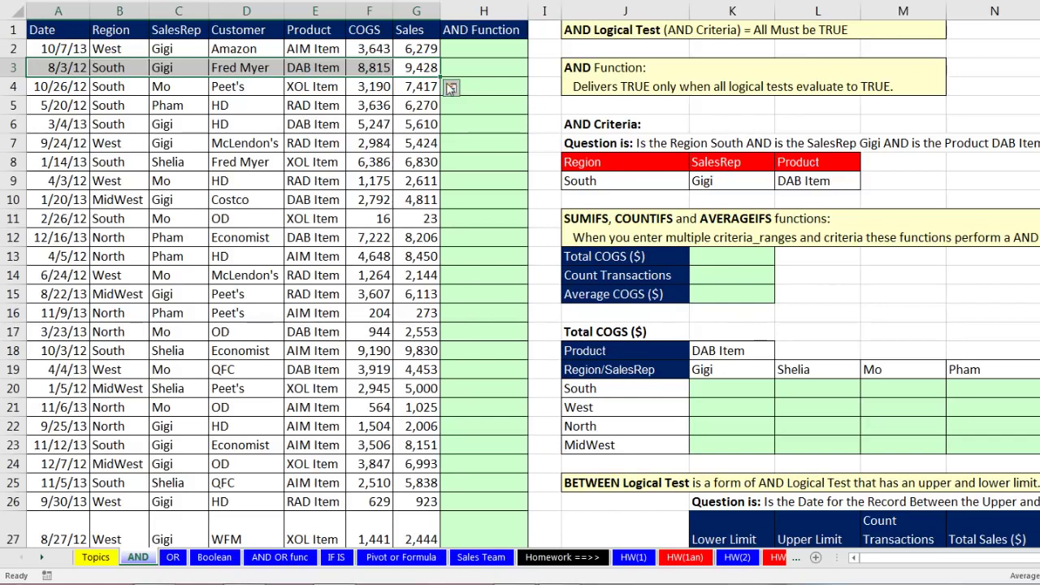
pyautogui.click(371, 72)
pyautogui.click(404, 70)
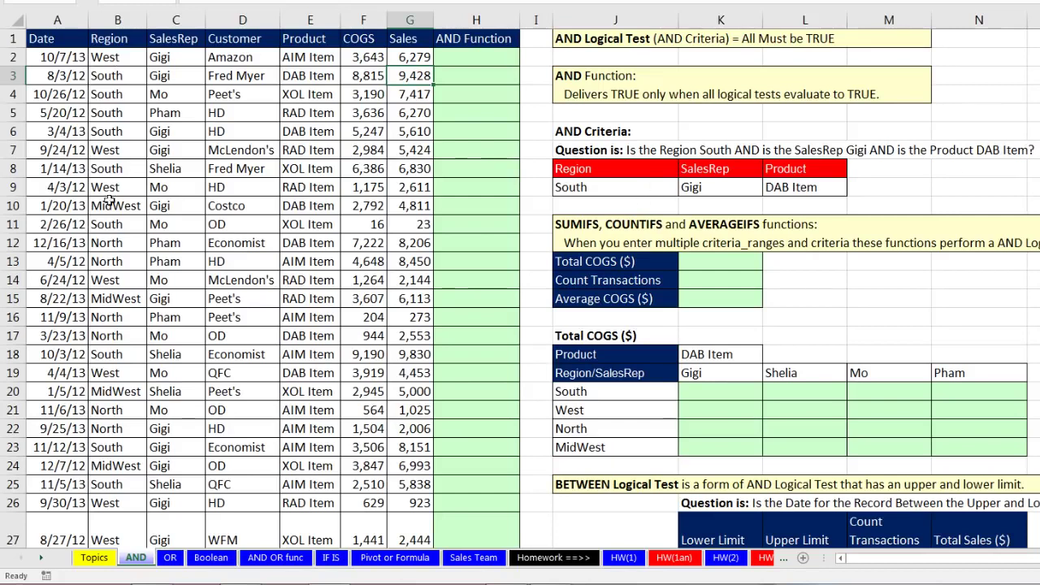
# Compare the Region, SalesRep and Product values in rows 2 and 3 with the matching AND criteria in row 9.
pyautogui.click(120, 56)
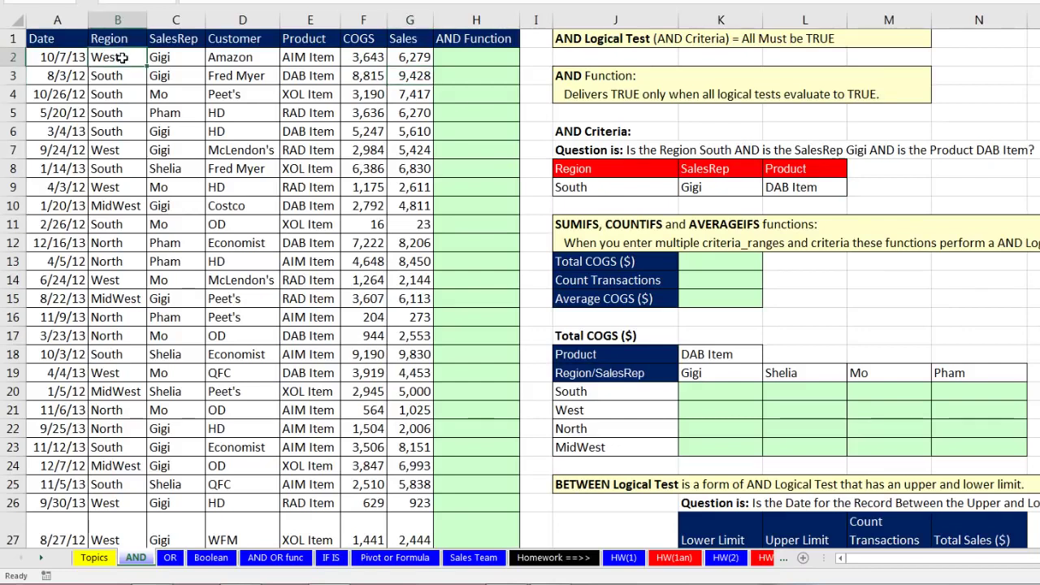
pyautogui.click(127, 77)
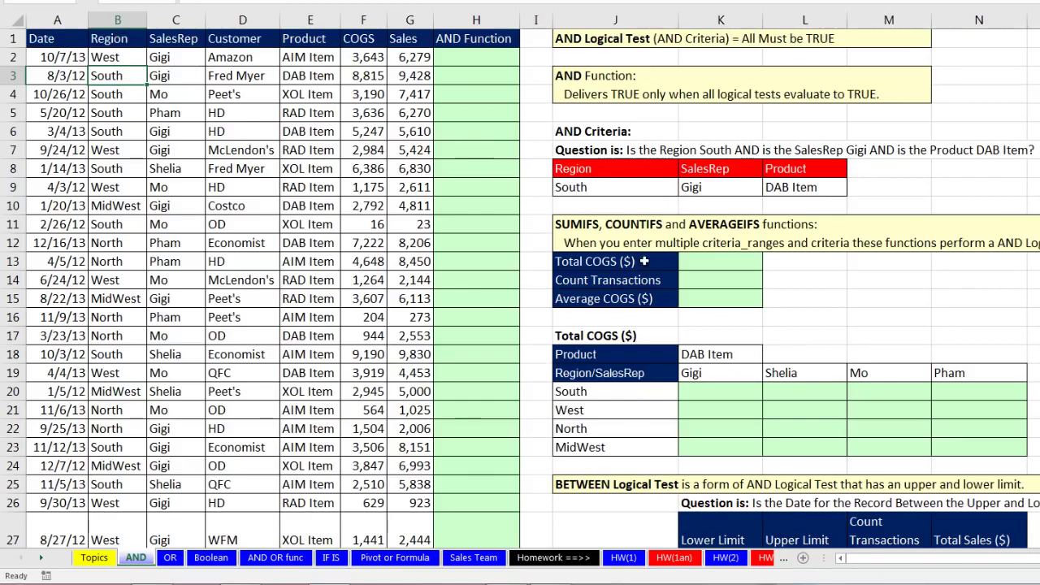
pyautogui.click(697, 187)
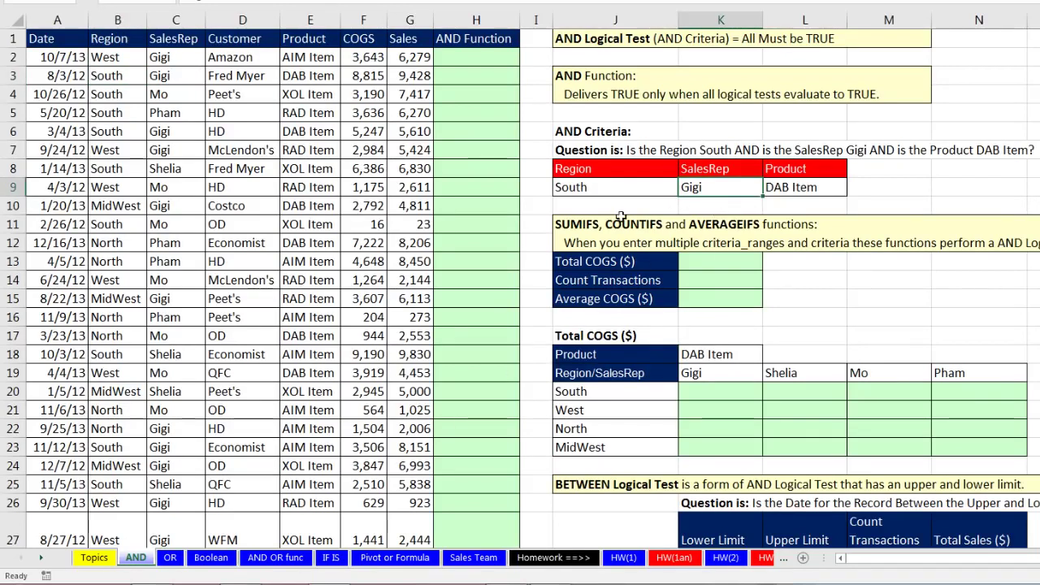
pyautogui.click(182, 60)
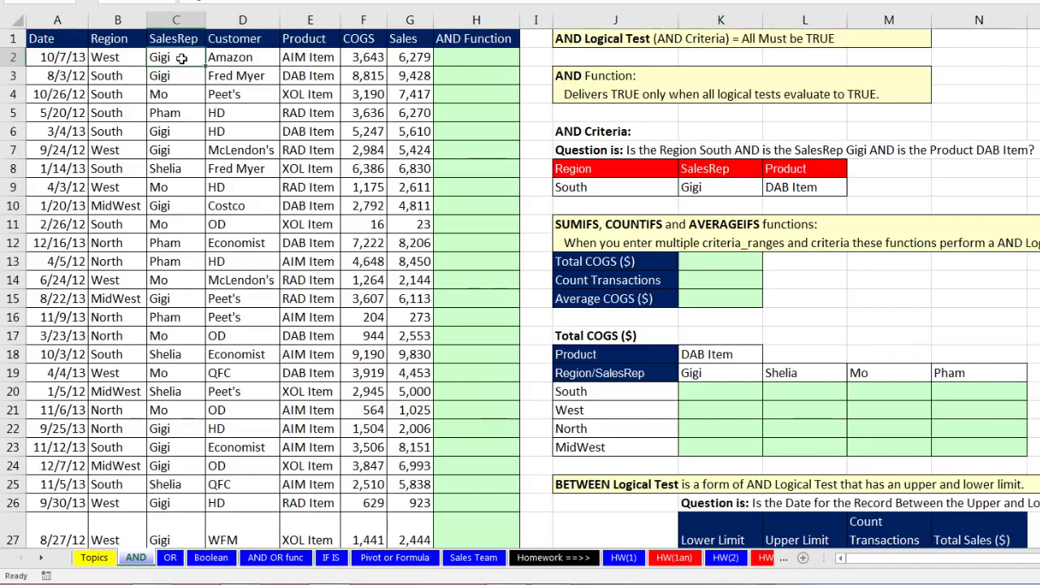
pyautogui.click(177, 78)
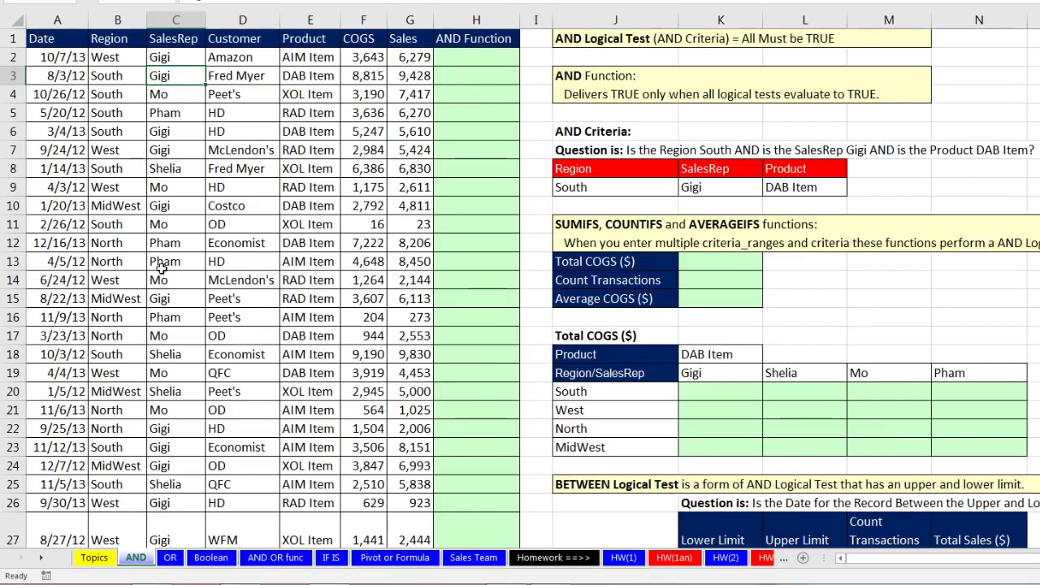
pyautogui.click(801, 191)
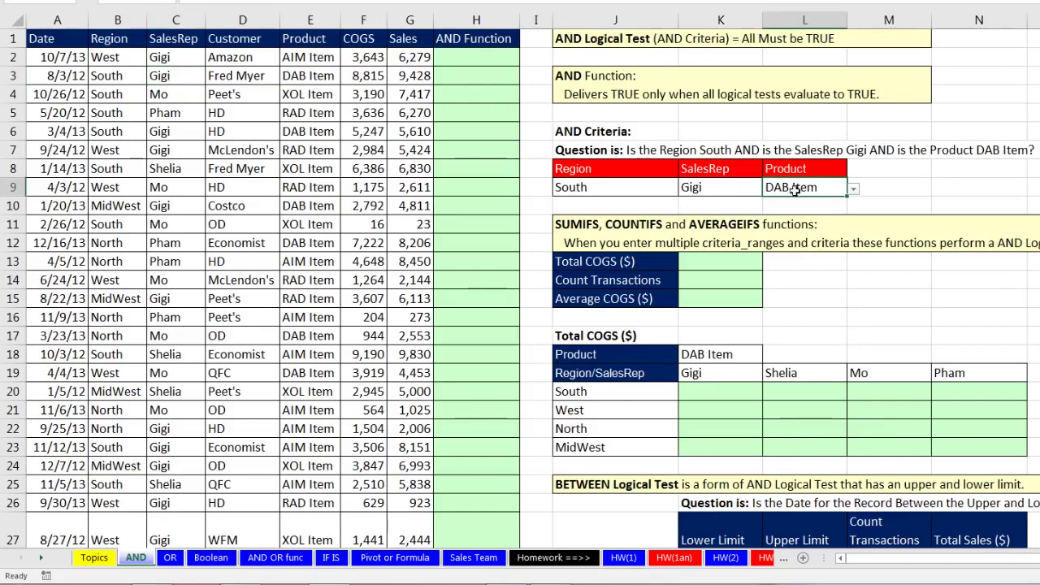
pyautogui.click(319, 57)
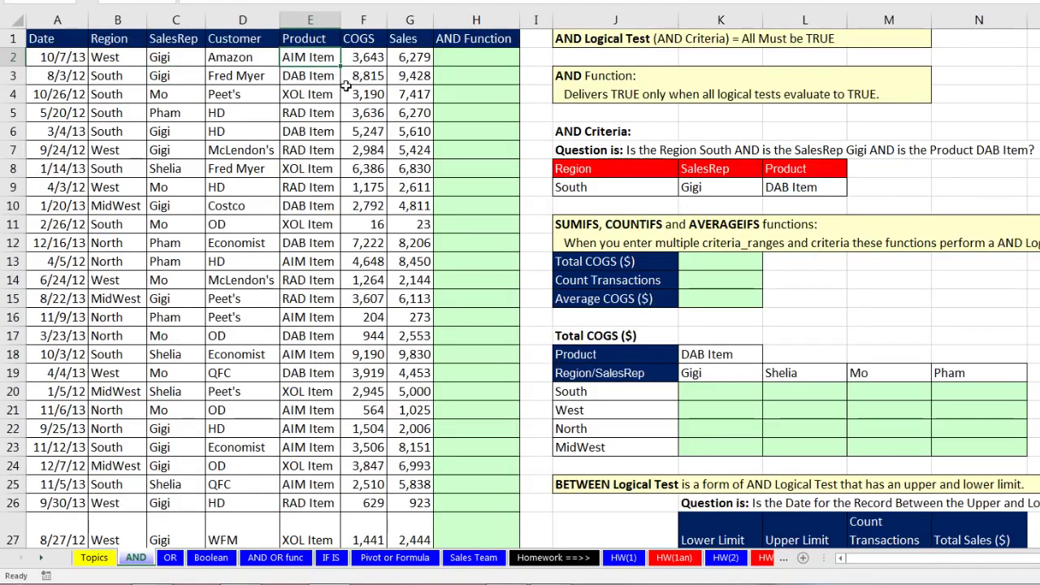
pyautogui.click(326, 75)
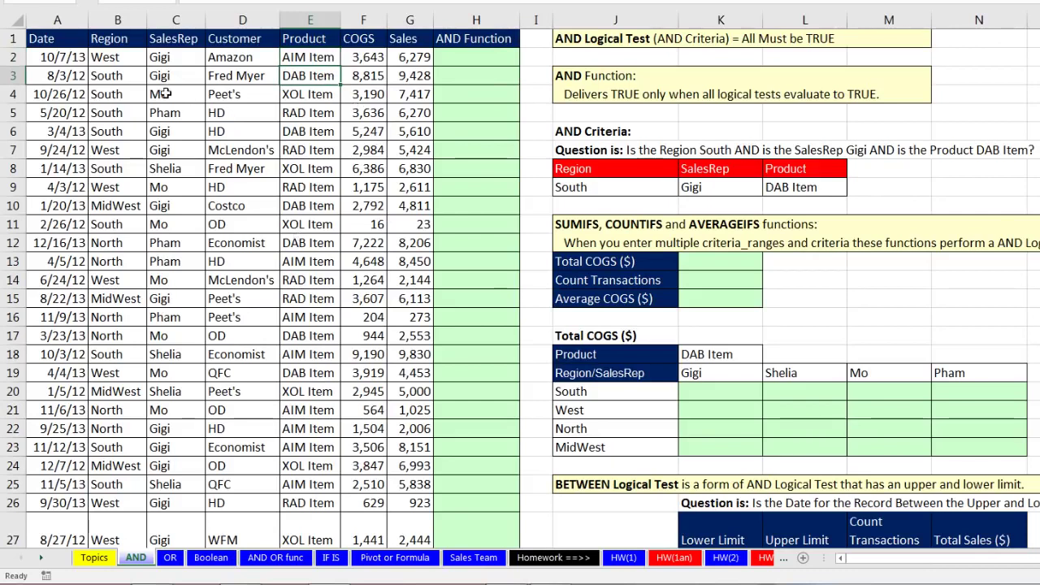
pyautogui.click(126, 75)
pyautogui.keyDown('ctrl'); pyautogui.click(177, 79); pyautogui.keyUp('ctrl')
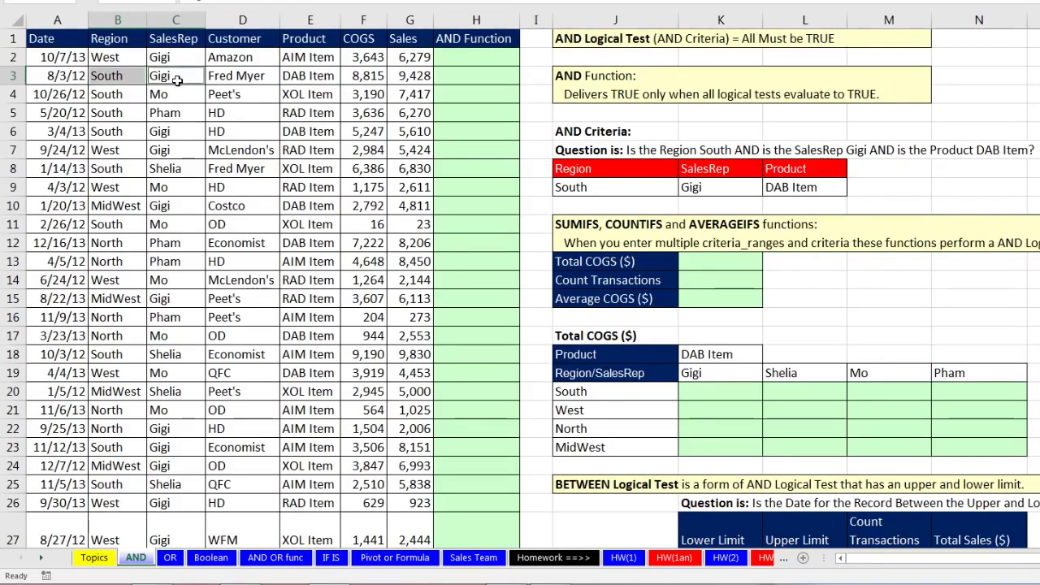
pyautogui.keyDown('ctrl'); pyautogui.click(298, 76); pyautogui.keyUp('ctrl')
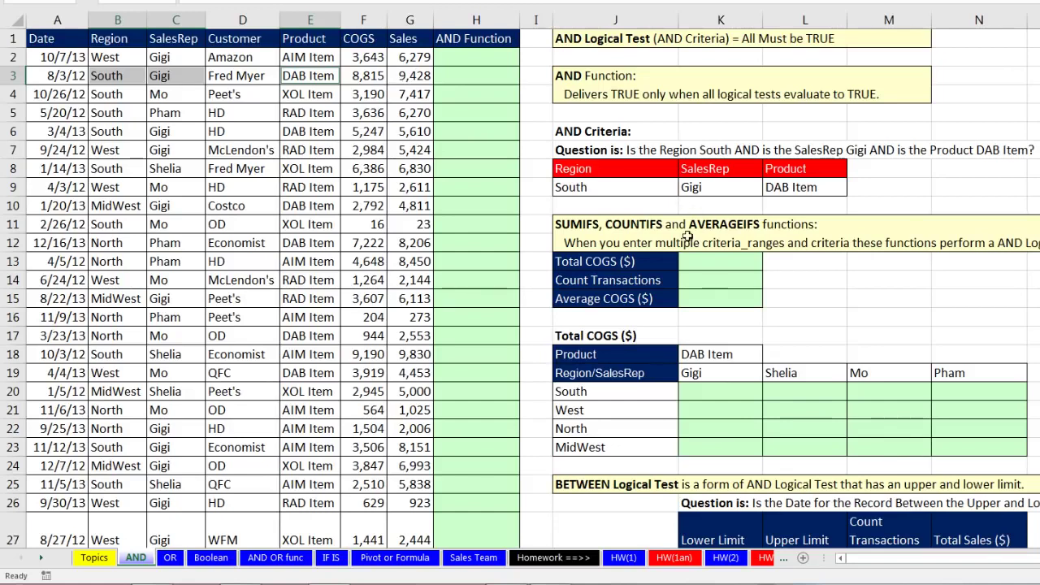
# Start an AND formula in H2 whose first logical test is B2=$J$9, with the Region criterion locked as an absolute reference.
pyautogui.click(494, 61)
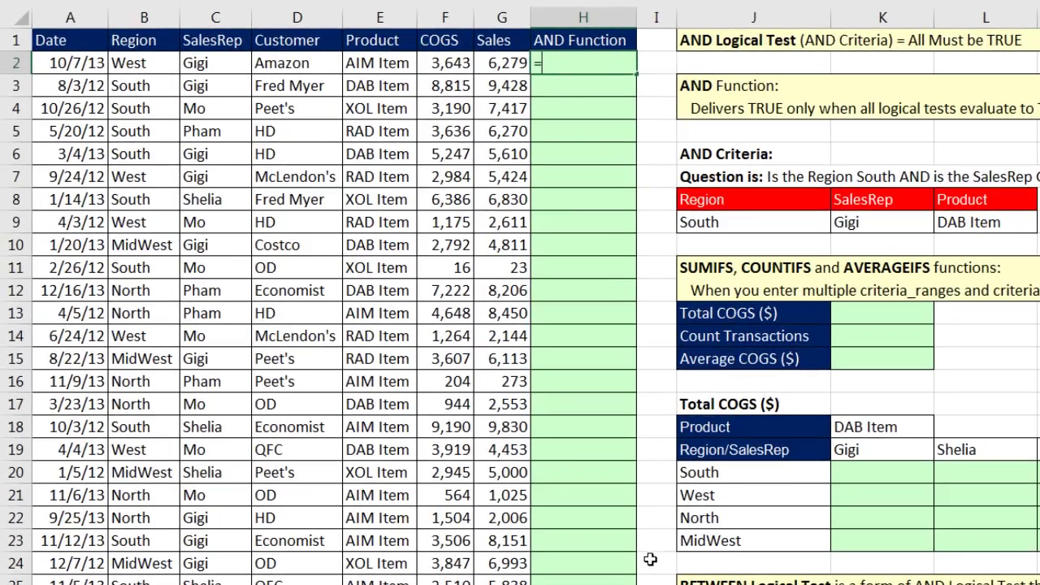
pyautogui.write('and')
pyautogui.press('Tab')
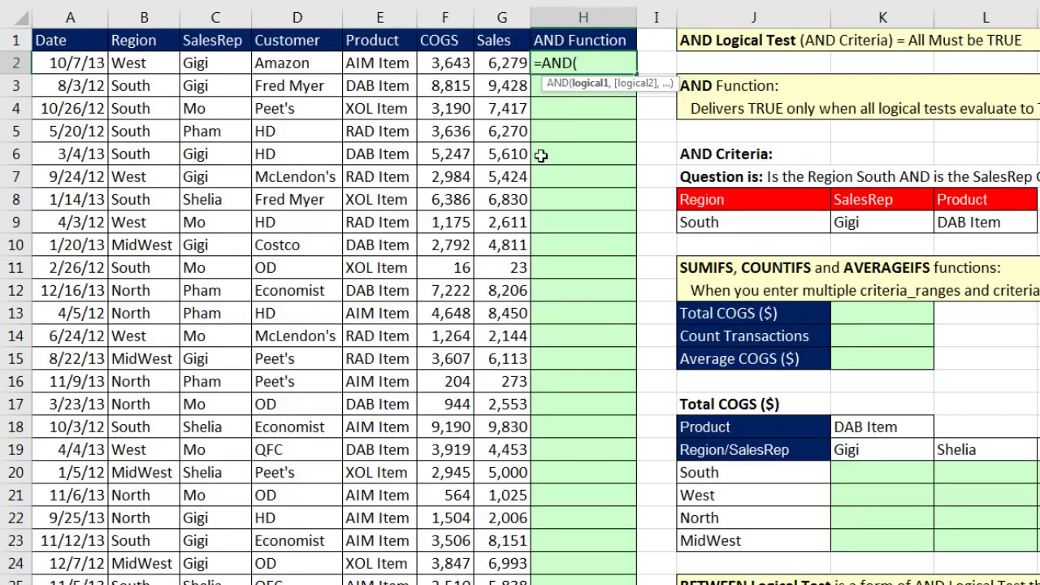
pyautogui.click(151, 62)
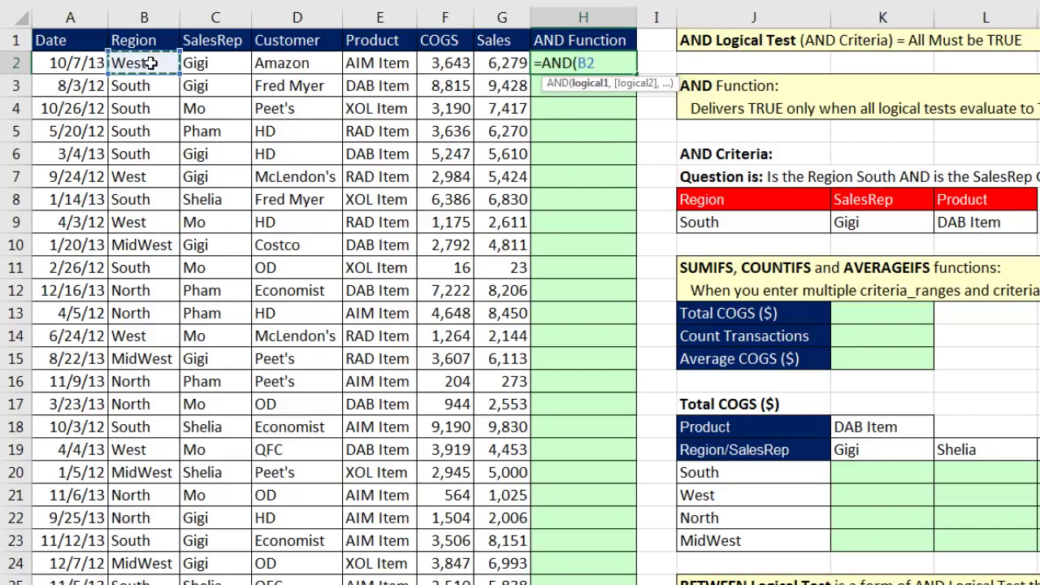
pyautogui.write('=')
pyautogui.click(743, 223)
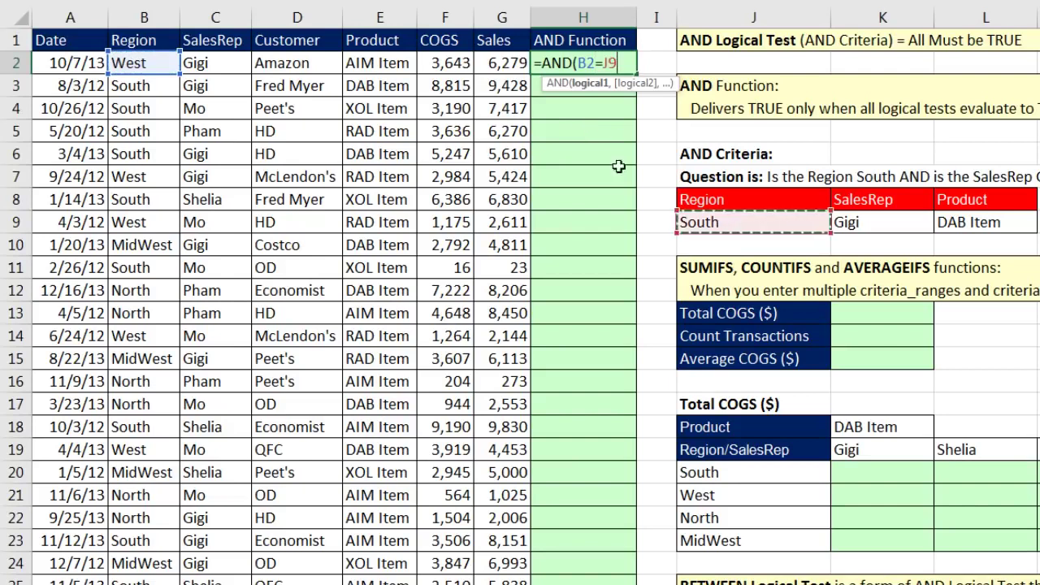
pyautogui.press('F4')
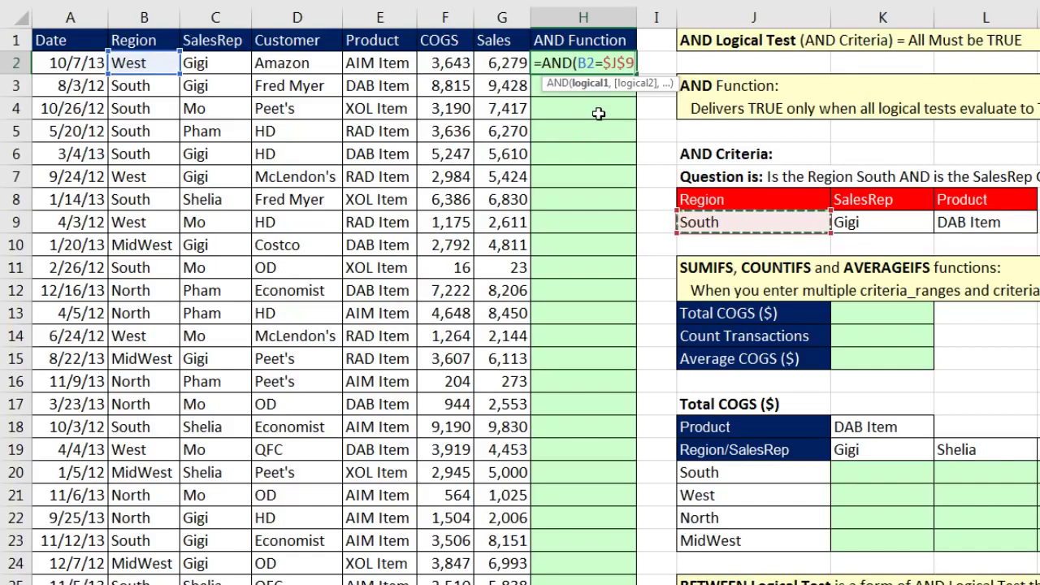
# Add the SalesRep test C2=$K$9 as the second argument of the AND formula in H2.
pyautogui.write(',')
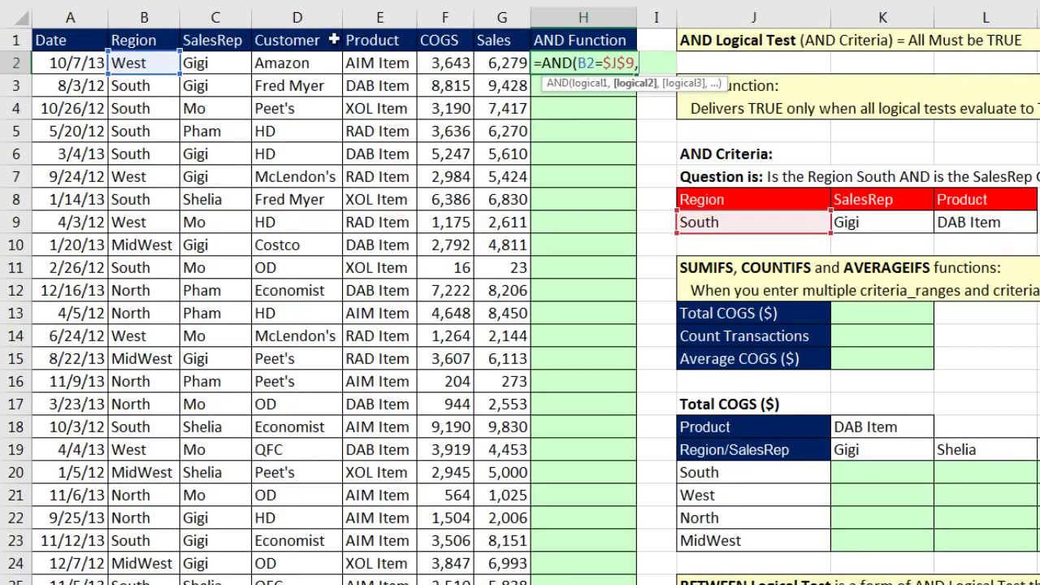
pyautogui.click(225, 62)
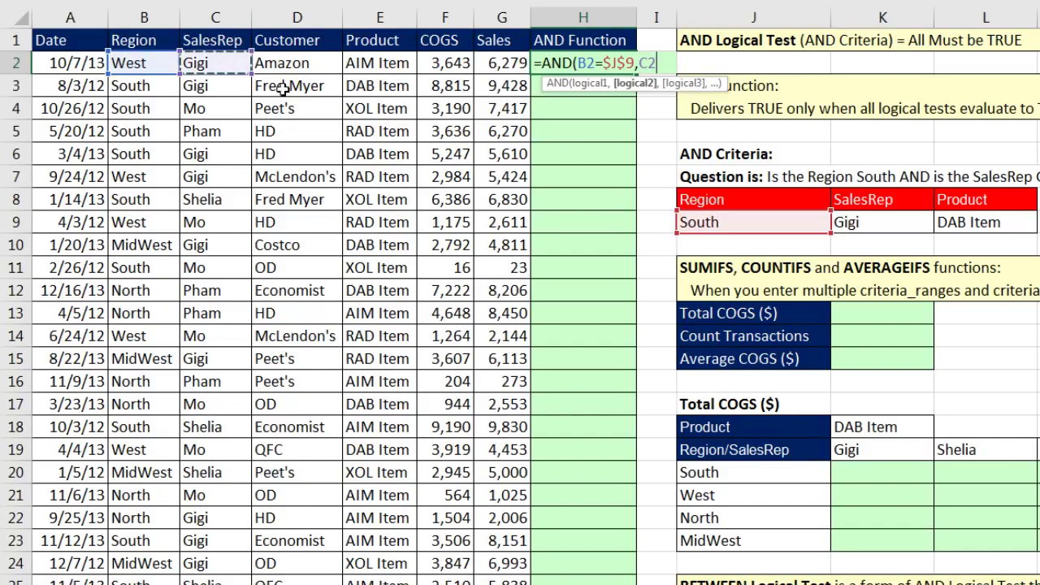
pyautogui.write('=')
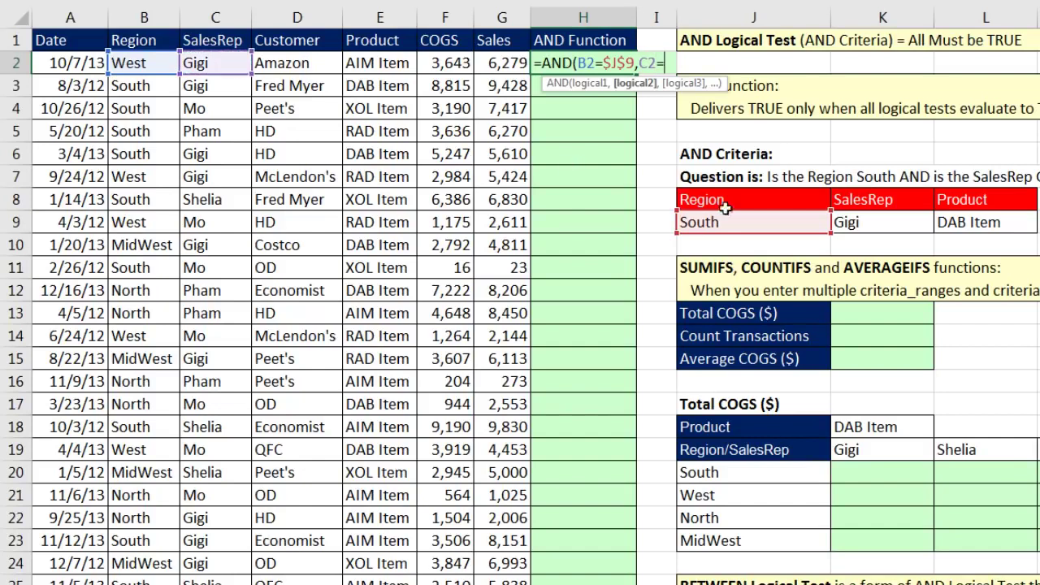
pyautogui.click(860, 221)
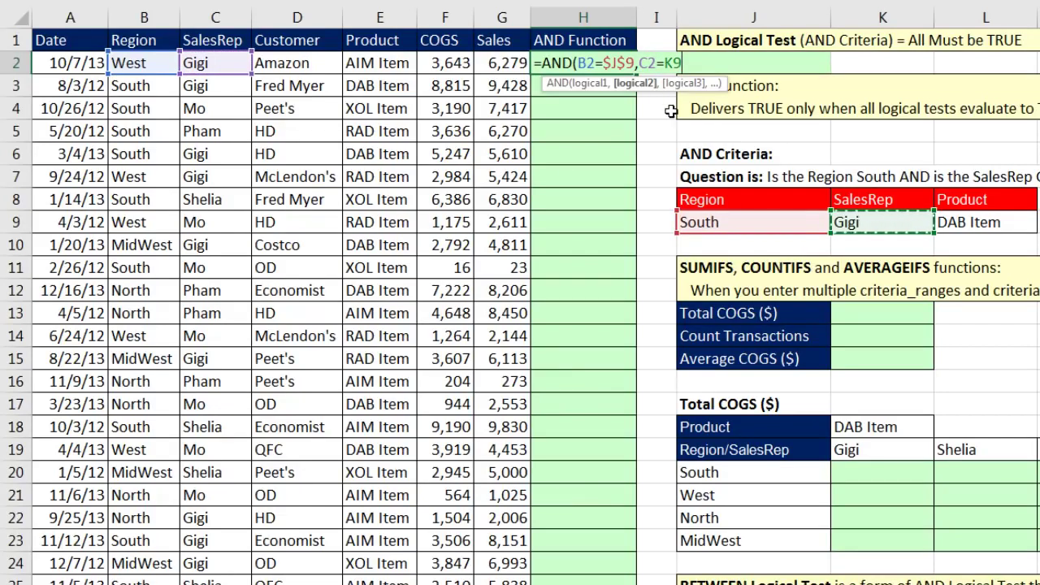
pyautogui.press('F4')
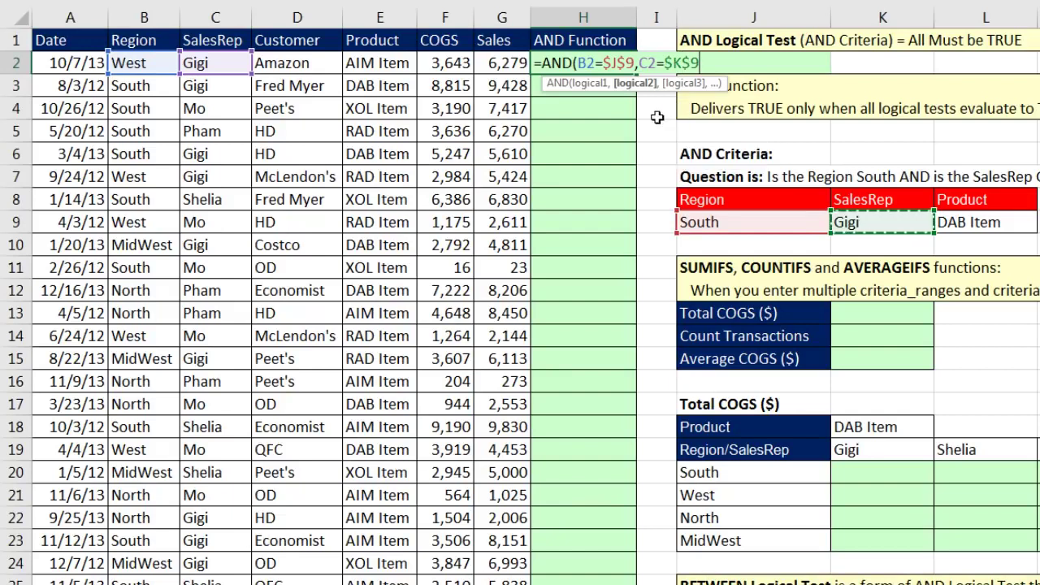
# Complete the H2 formula with the Product test E2=$L$9, and copy it down the AND Function column.
pyautogui.write(',')
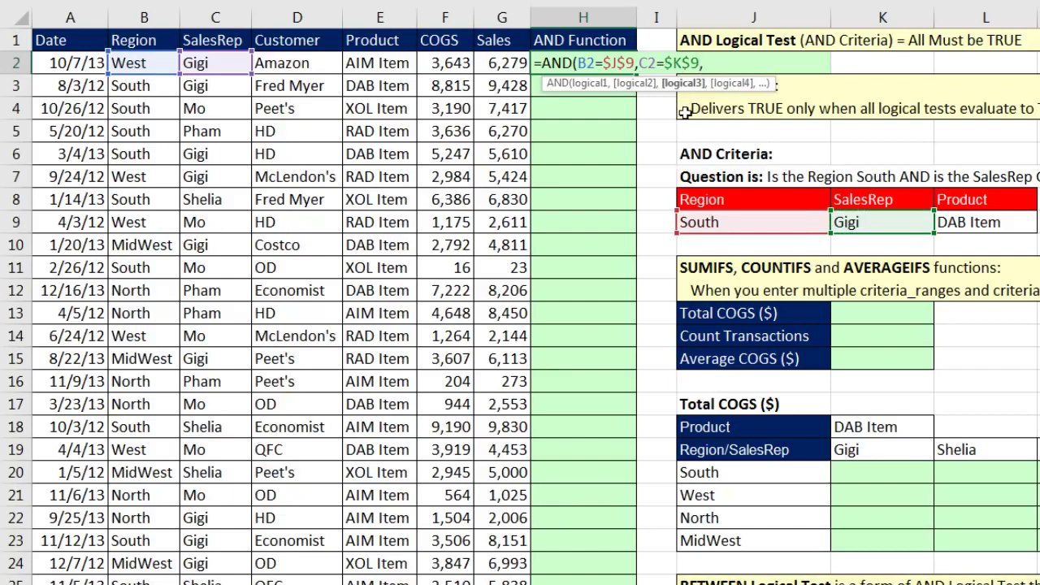
pyautogui.click(386, 70)
pyautogui.write('=')
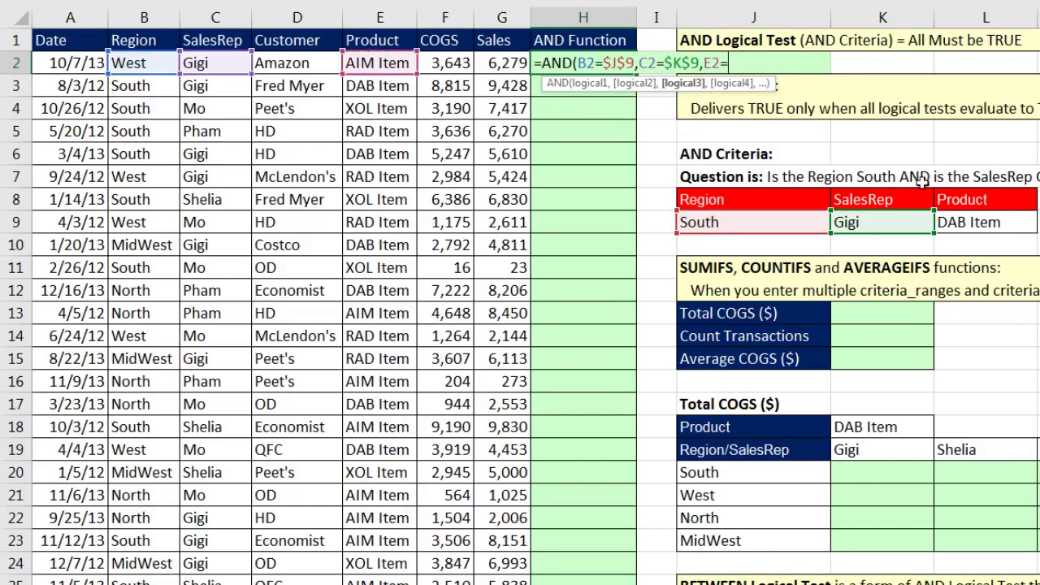
pyautogui.click(960, 218)
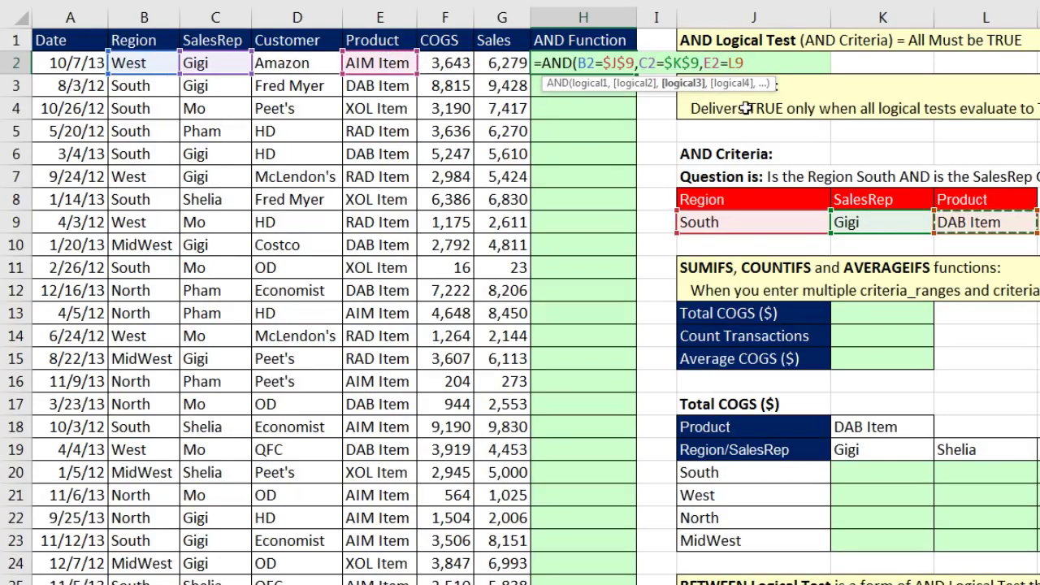
pyautogui.press('F4')
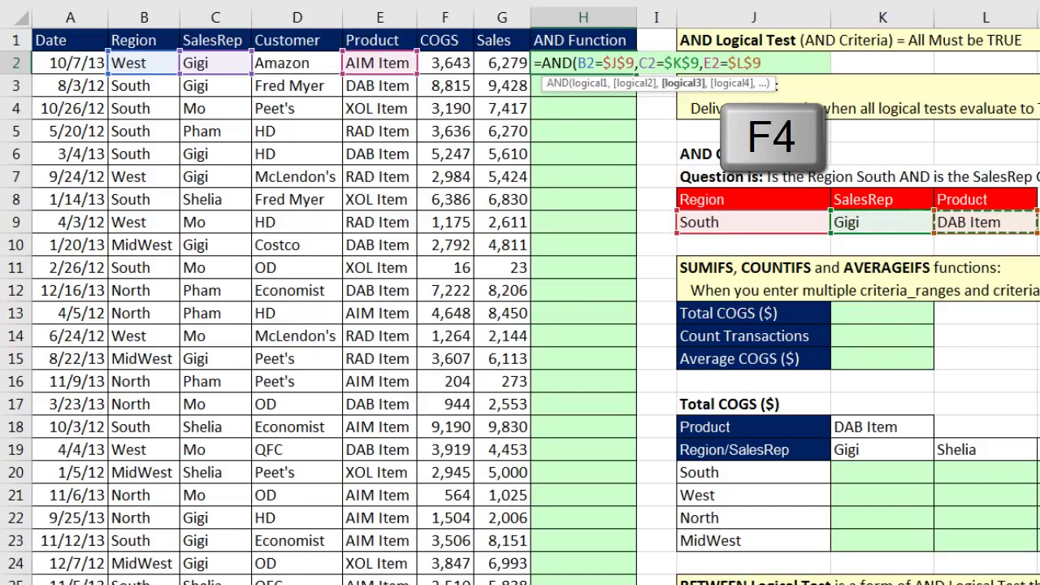
pyautogui.write(')')
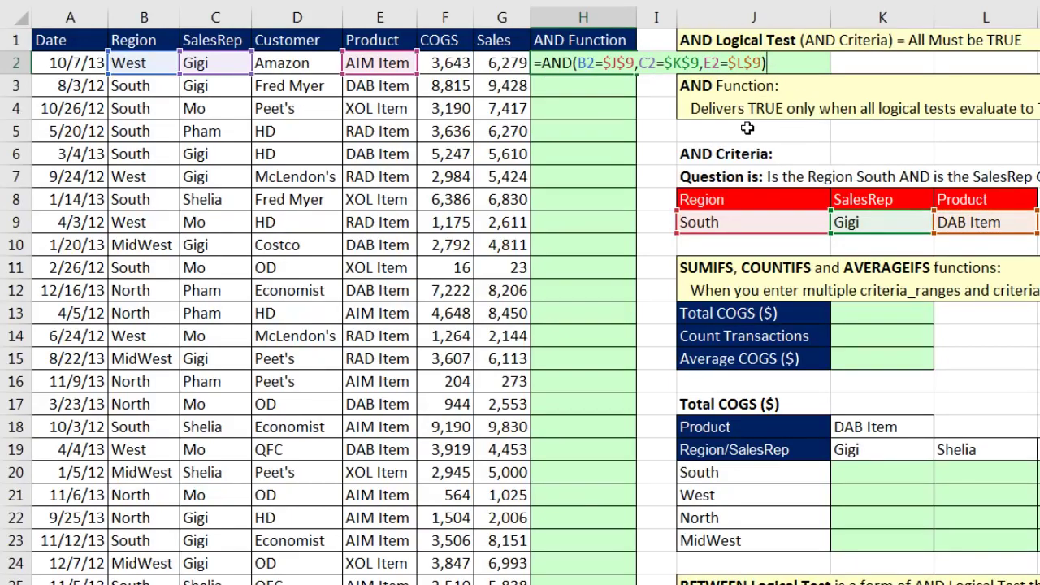
pyautogui.hotkey('ctrl', 'Return')
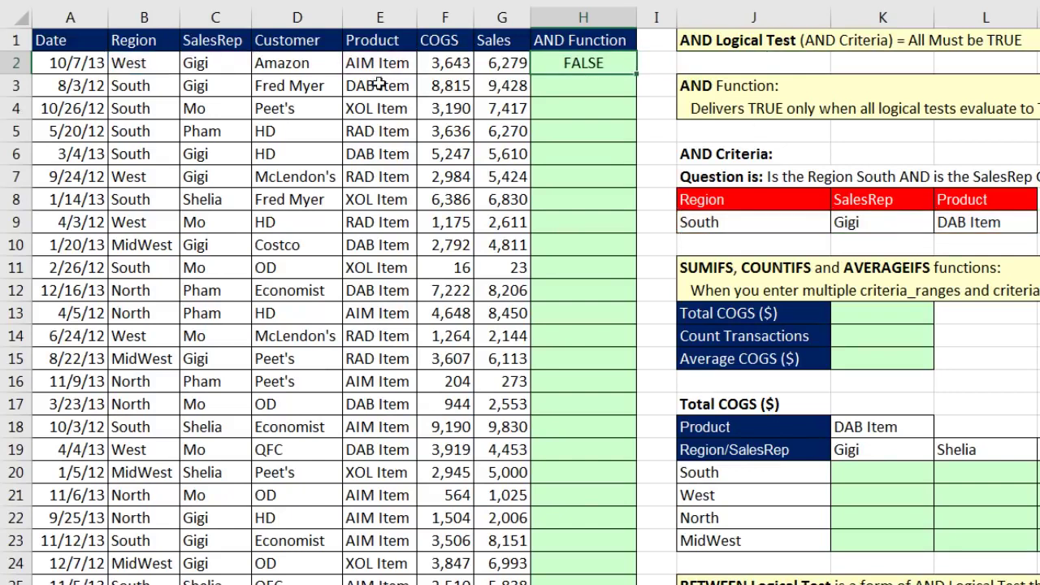
pyautogui.doubleClick(635, 74)
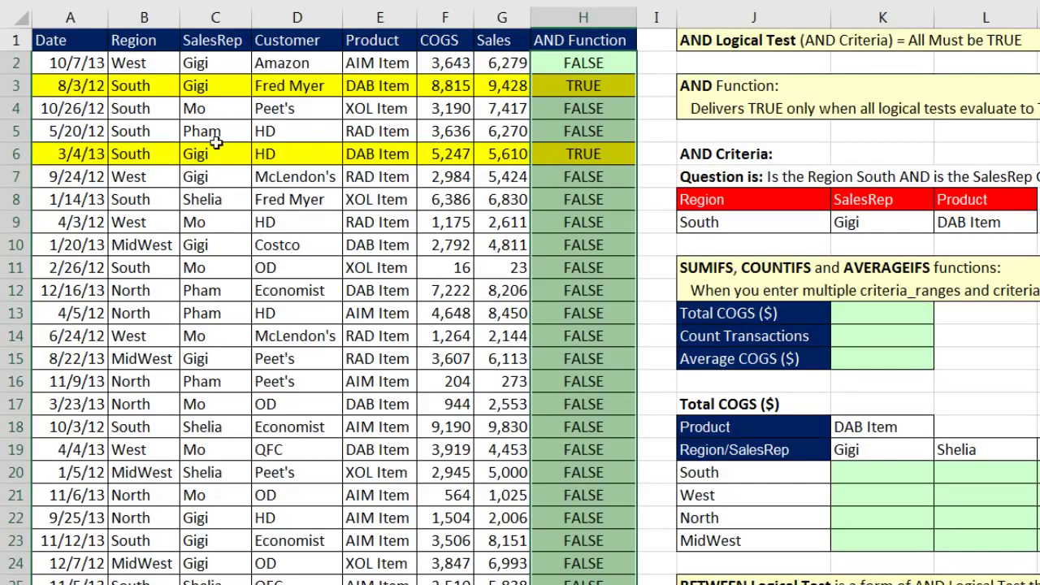
# Check the Region, SalesRep and Product values of row 6 against the AND criteria, and review the AND formula in H2.
pyautogui.click(144, 155)
pyautogui.keyDown('shift'); pyautogui.click(219, 157); pyautogui.keyUp('shift')
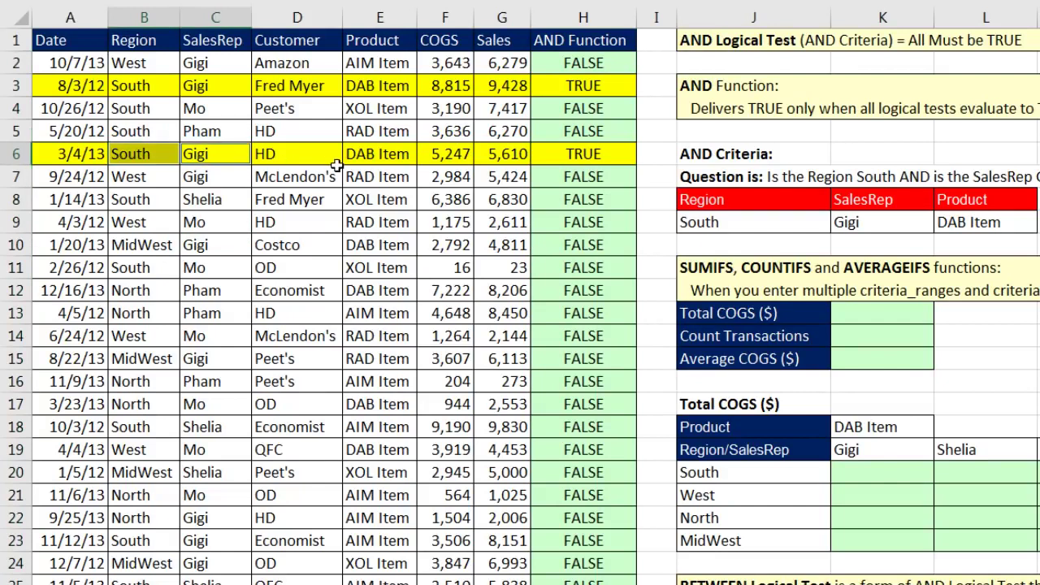
pyautogui.keyDown('ctrl'); pyautogui.click(364, 156); pyautogui.keyUp('ctrl')
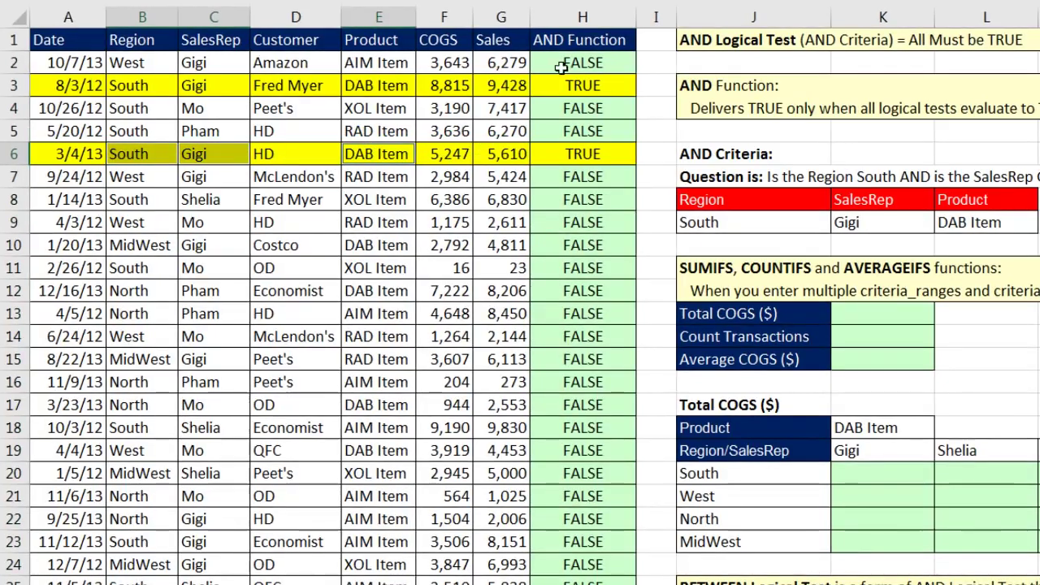
pyautogui.doubleClick(562, 62)
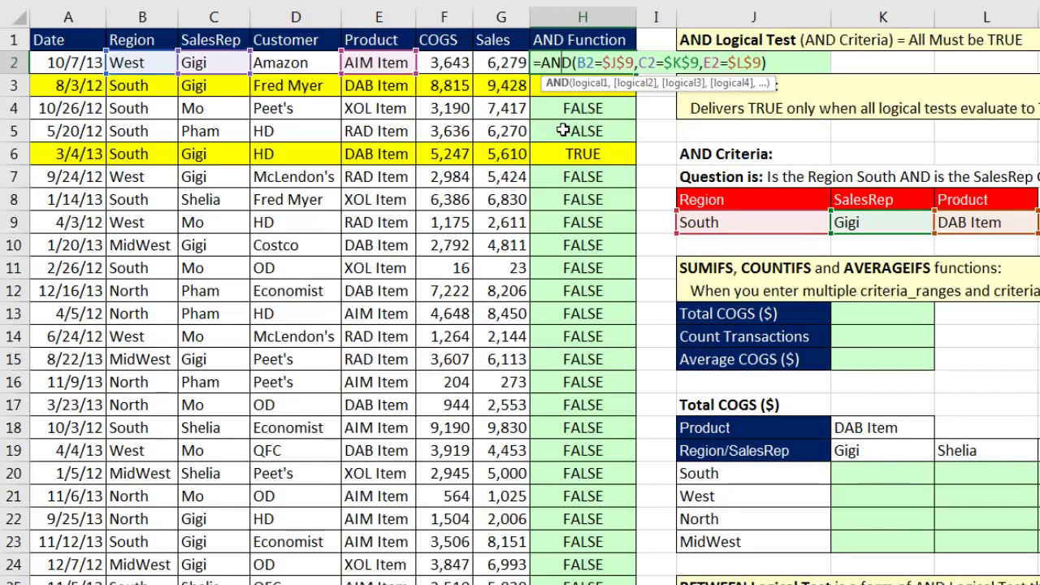
pyautogui.hotkey('ctrl', 'Return')
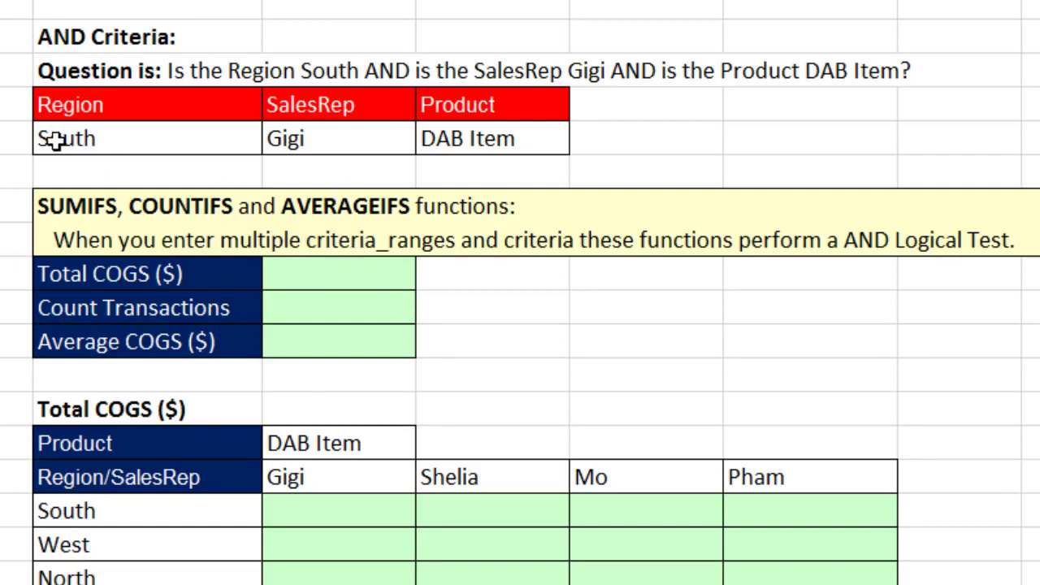
# Create named ranges for the Date through Sales columns (A1:G2000) from the top row labels only, excluding the left column.
pyautogui.click(344, 274)
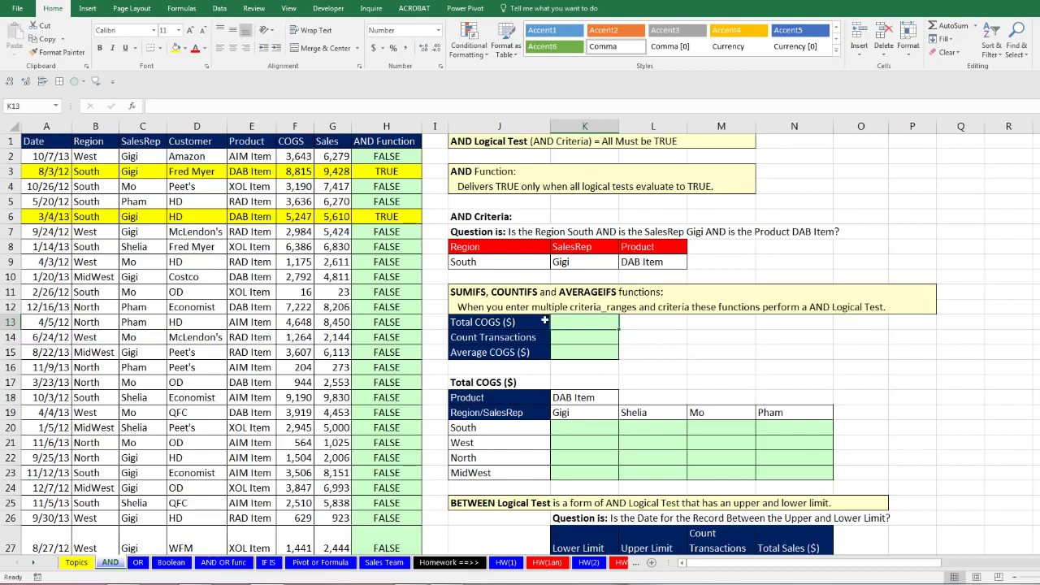
pyautogui.moveTo(61, 155); pyautogui.dragTo(57, 355)
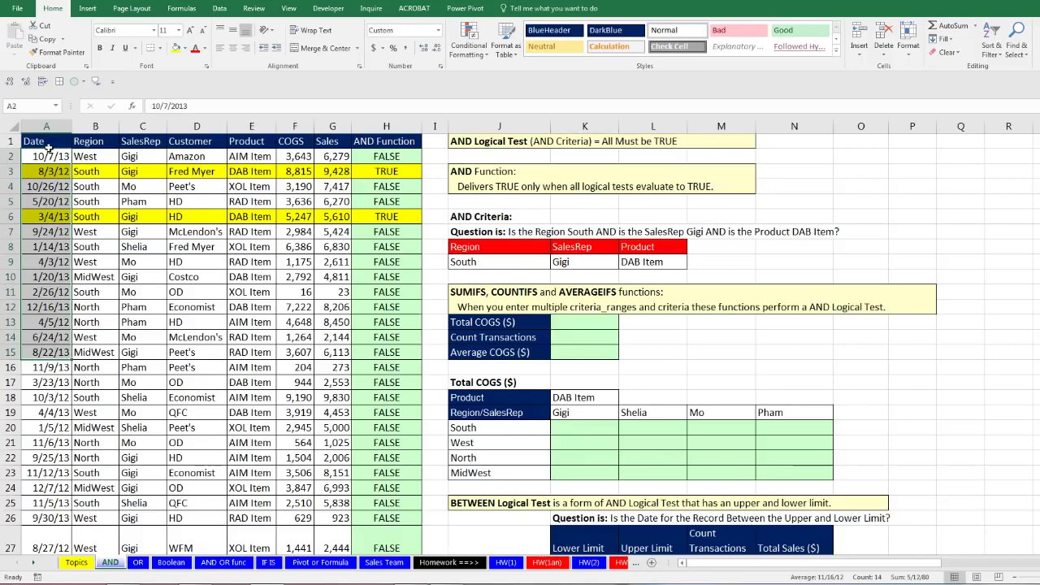
pyautogui.moveTo(39, 142); pyautogui.dragTo(326, 141)
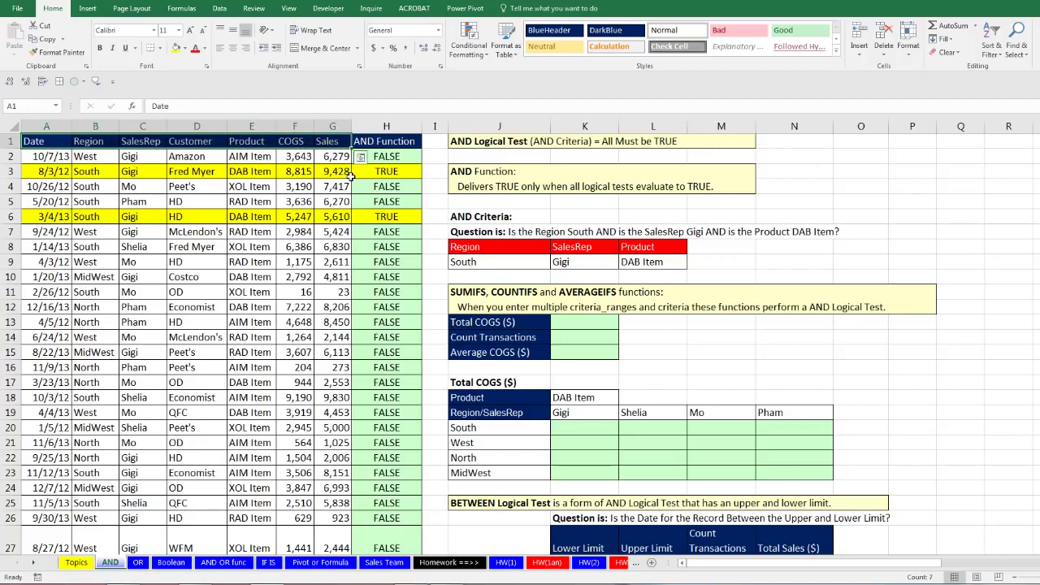
pyautogui.hotkey('ctrl', 'shift', 'Down')
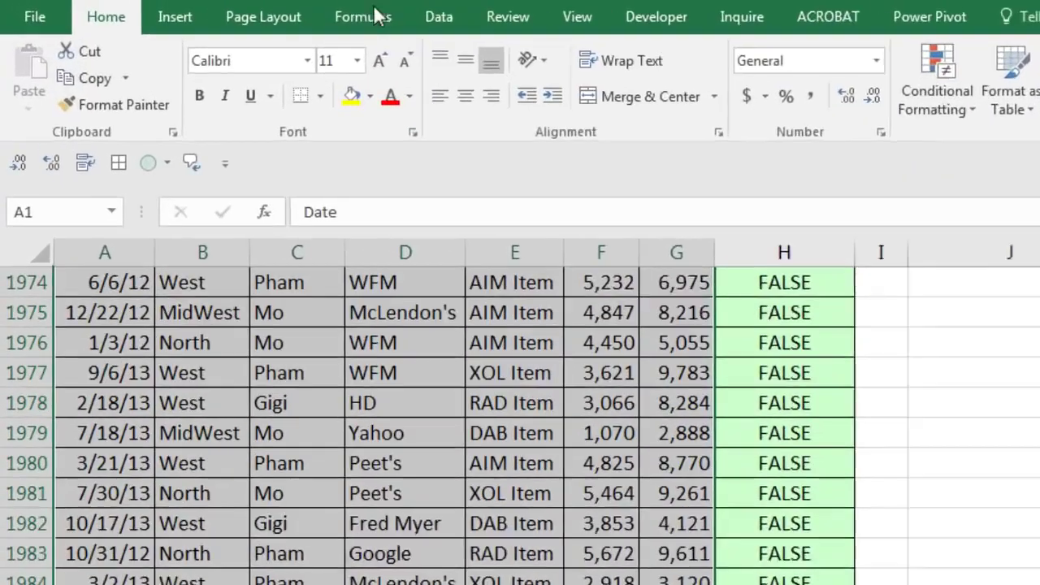
pyautogui.click(182, 10)
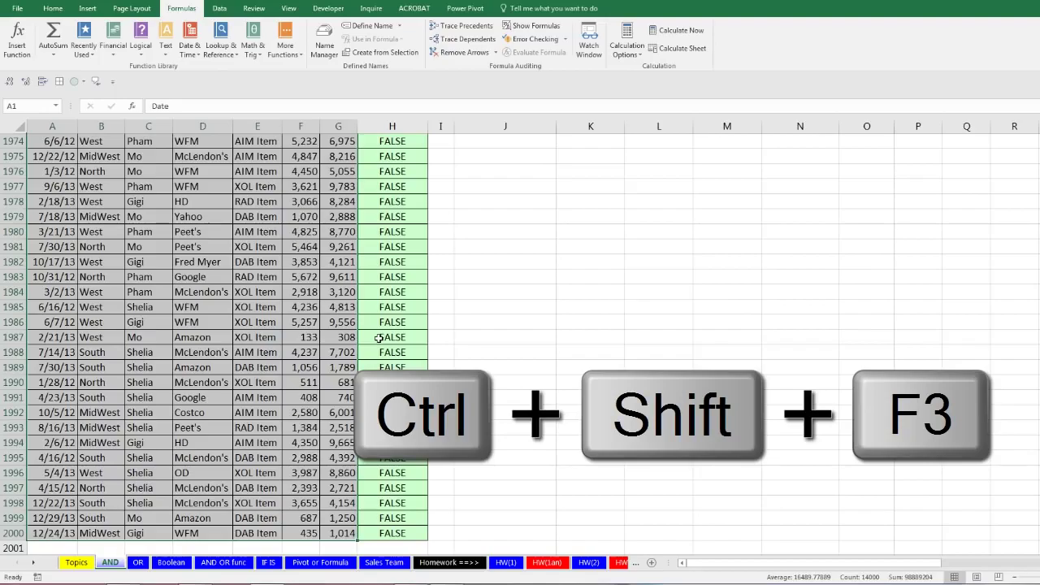
pyautogui.hotkey('ctrl', 'shift', 'F3')
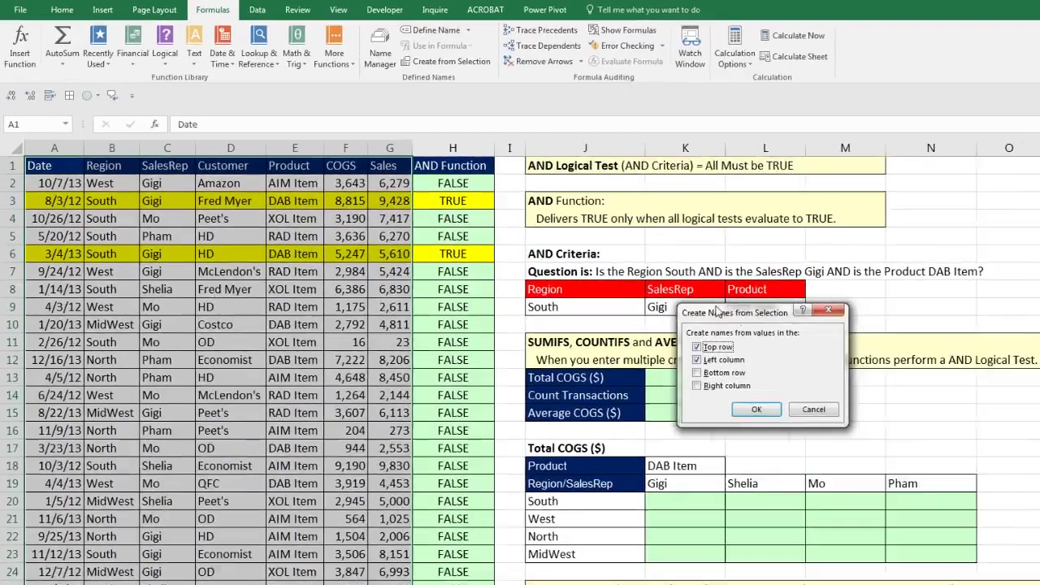
pyautogui.moveTo(664, 269); pyautogui.dragTo(244, 192)
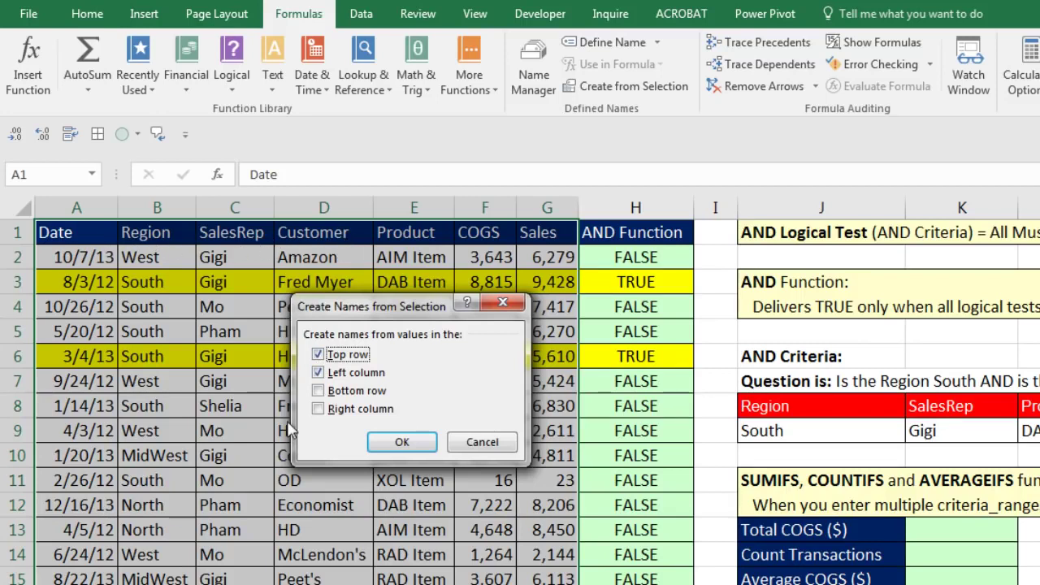
pyautogui.click(319, 374)
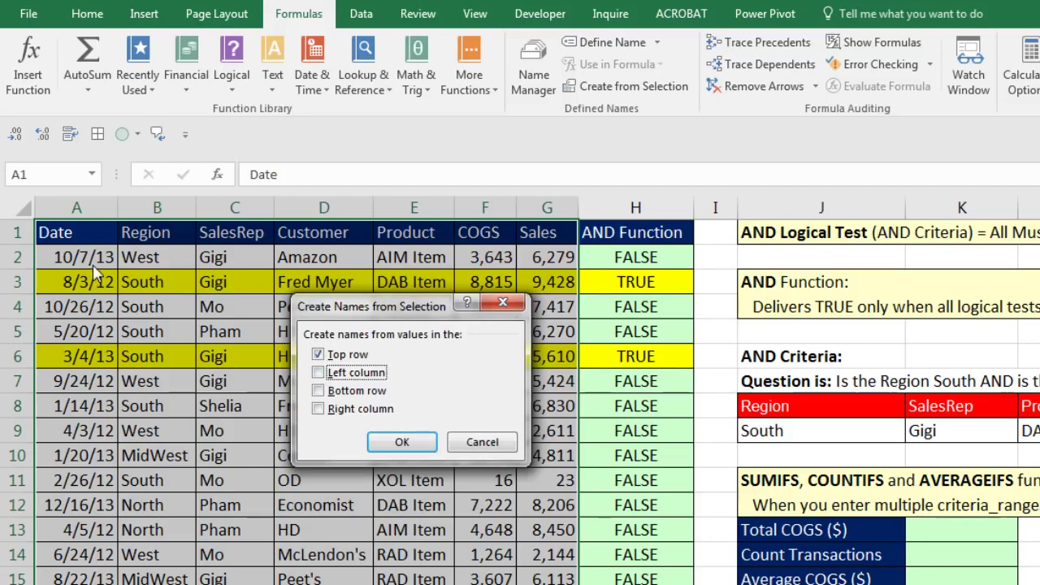
pyautogui.click(402, 443)
# Check the new named ranges by jumping to Customer and Region.
pyautogui.click(94, 177)
pyautogui.click(68, 219)
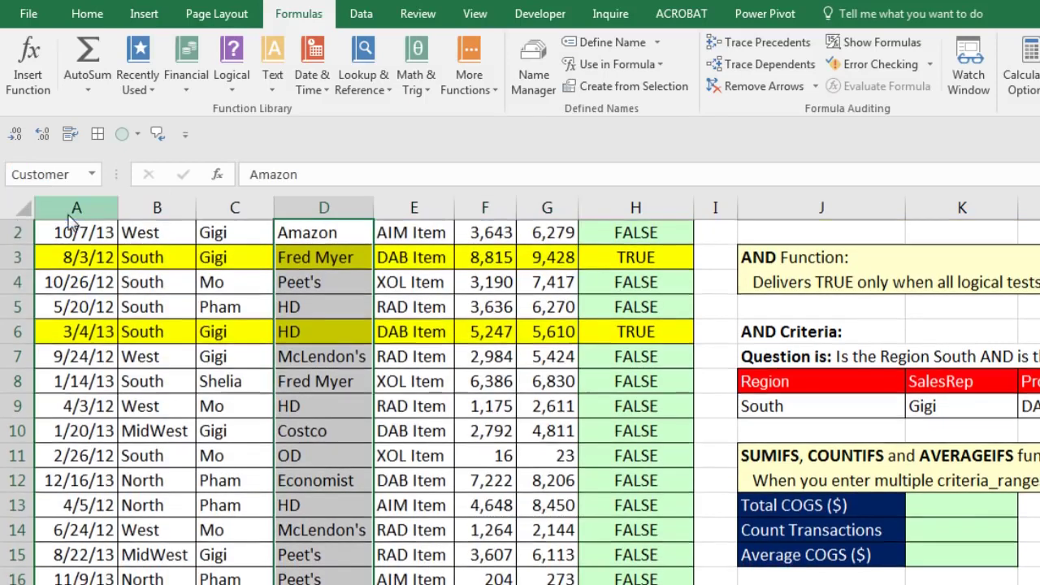
pyautogui.scroll(1, 213, 257)
pyautogui.click(93, 177)
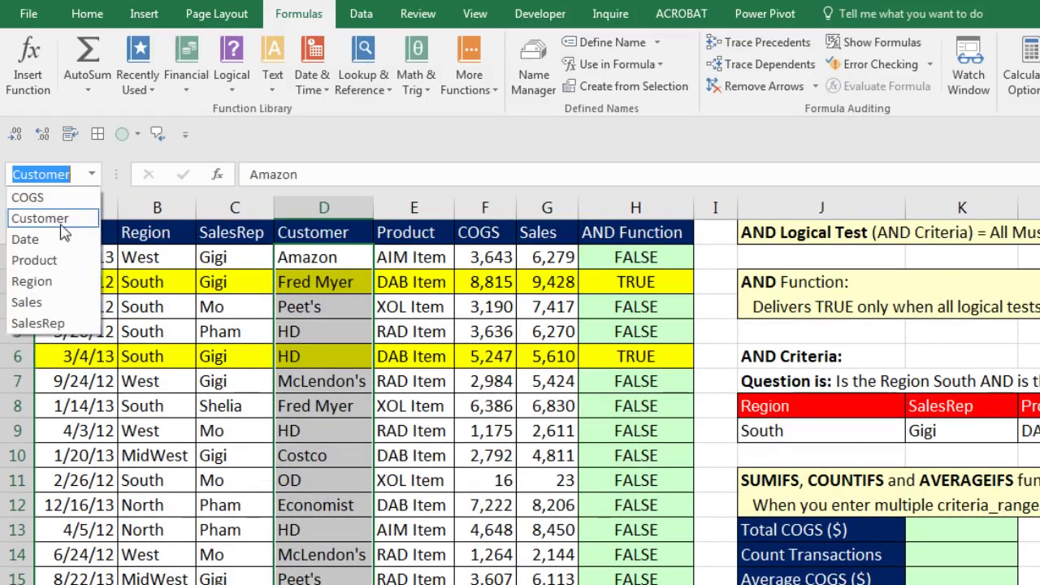
pyautogui.click(39, 281)
pyautogui.scroll(1, 344, 434)
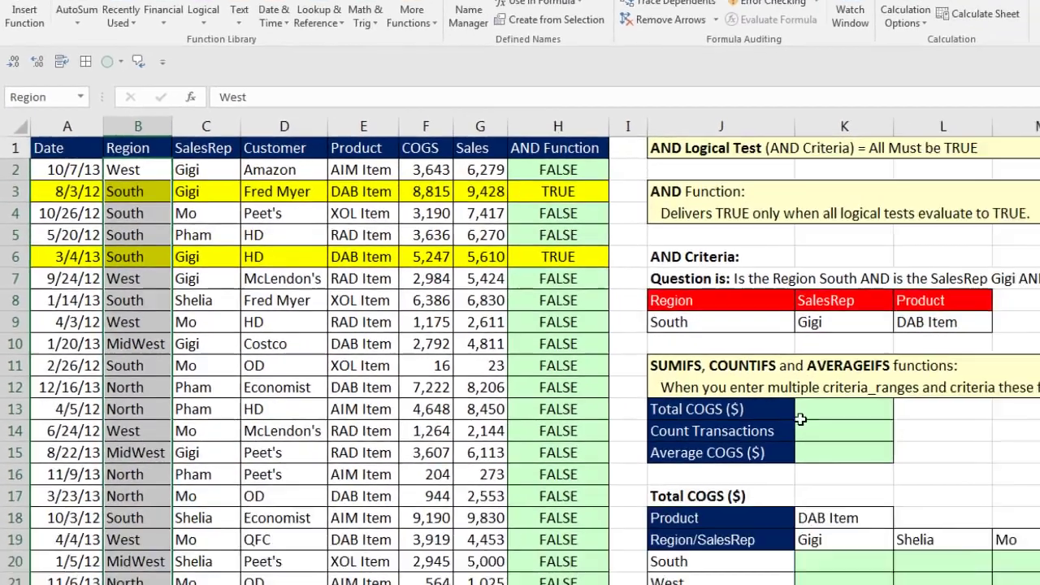
# Start a SUMIFS formula in the Total COGS ($) cell K13 with the COGS column data as the sum range.
pyautogui.click(962, 530)
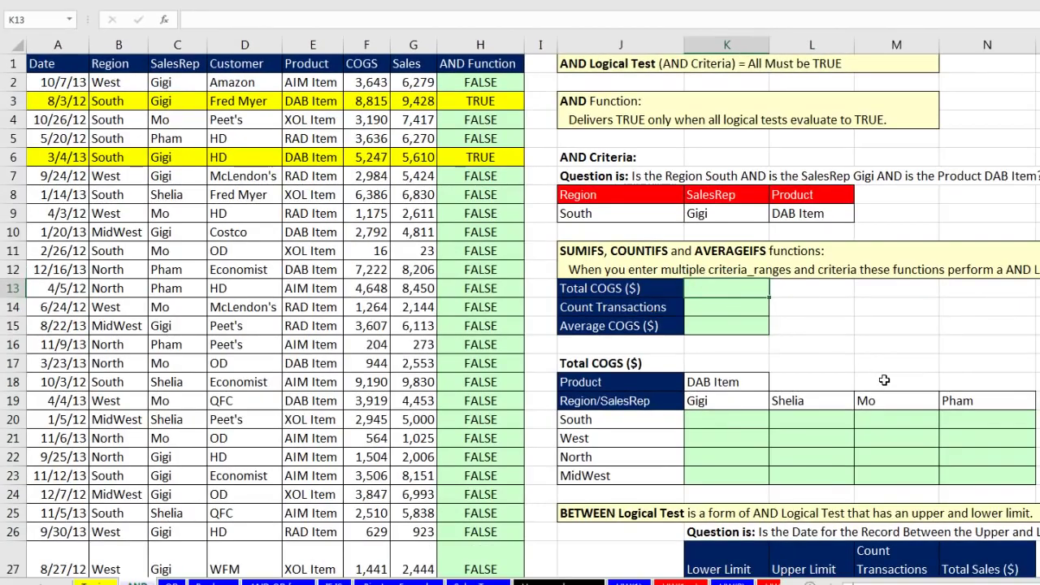
pyautogui.write('=sumifs')
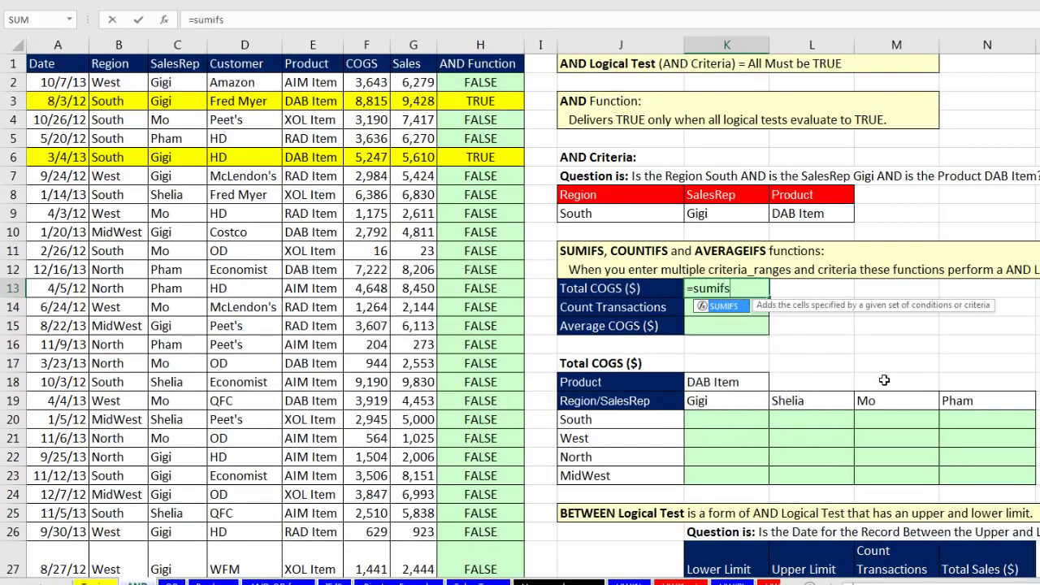
pyautogui.press('Tab')
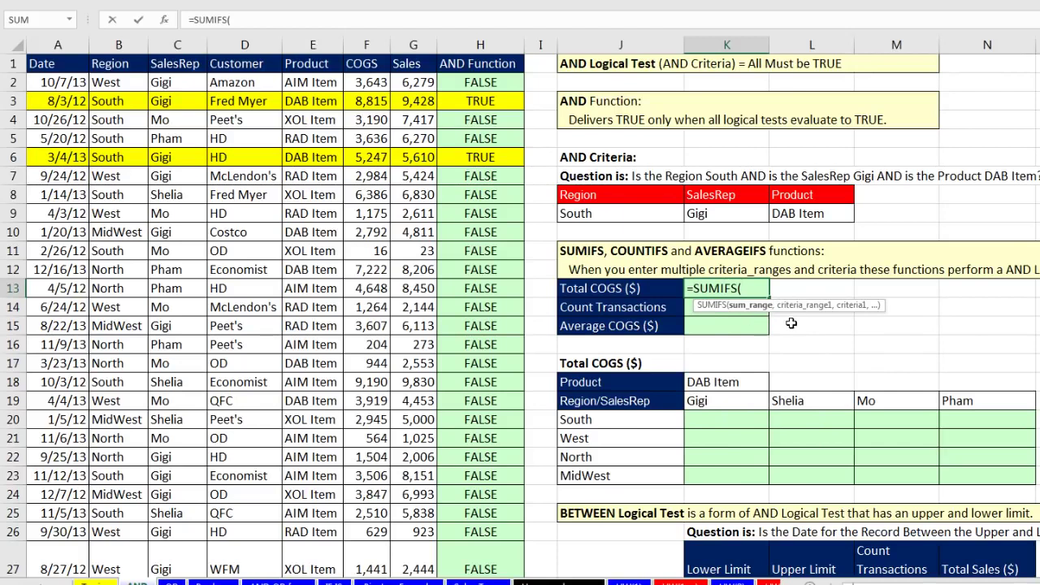
pyautogui.click(370, 82)
pyautogui.hotkey('ctrl', 'shift', 'Down')
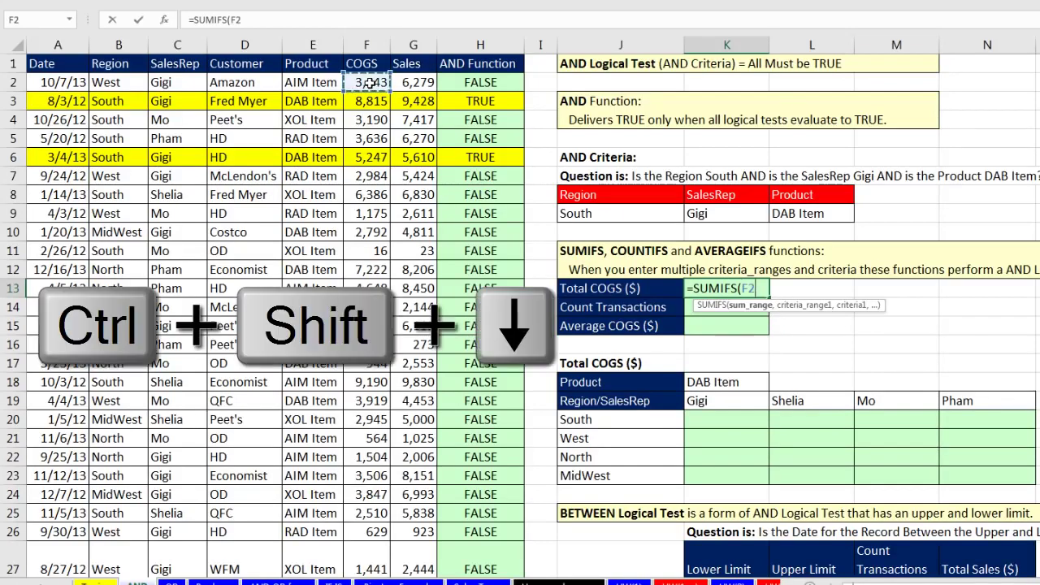
pyautogui.hotkey('ctrl', 'BackSpace')
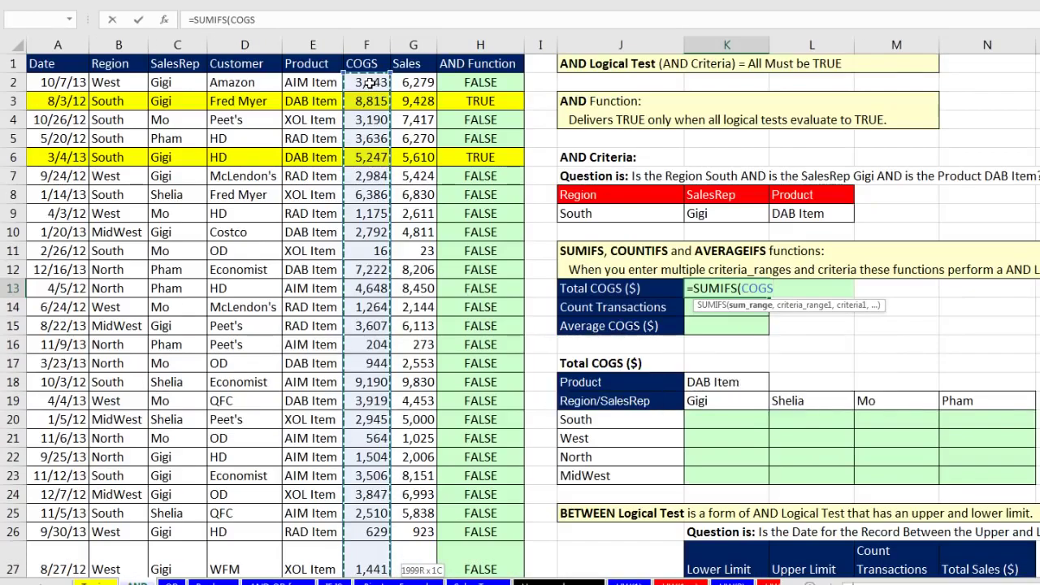
# Add the named range Region with criterion J9 as the first criteria pair of the SUMIFS formula.
pyautogui.write(',')
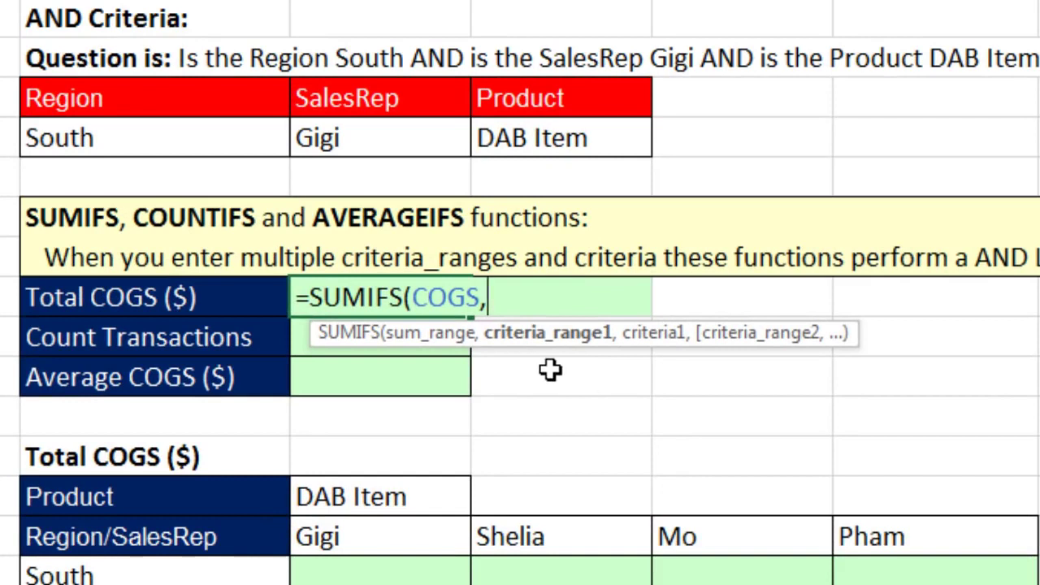
pyautogui.write('re')
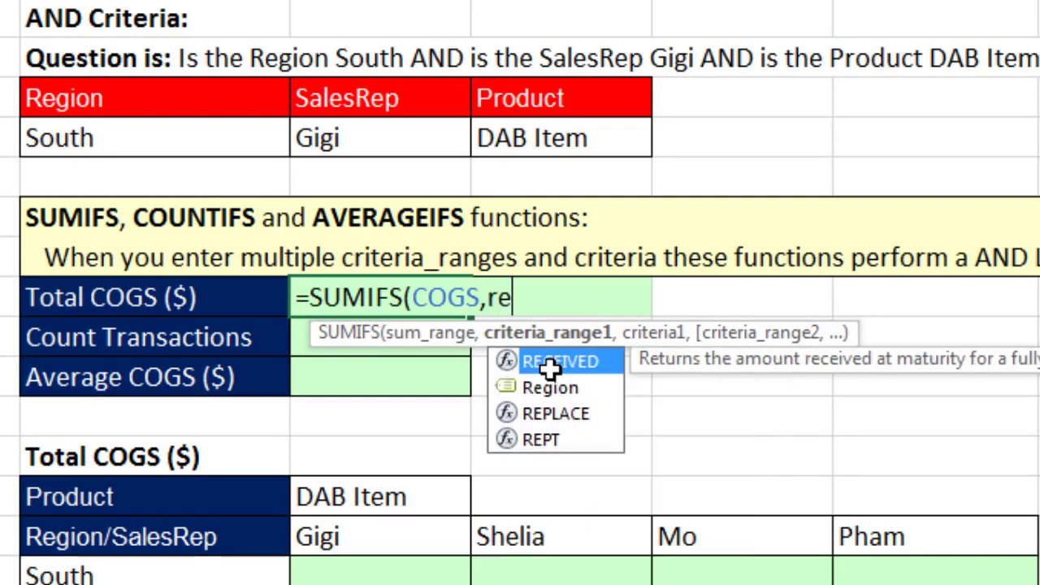
pyautogui.press('Down')
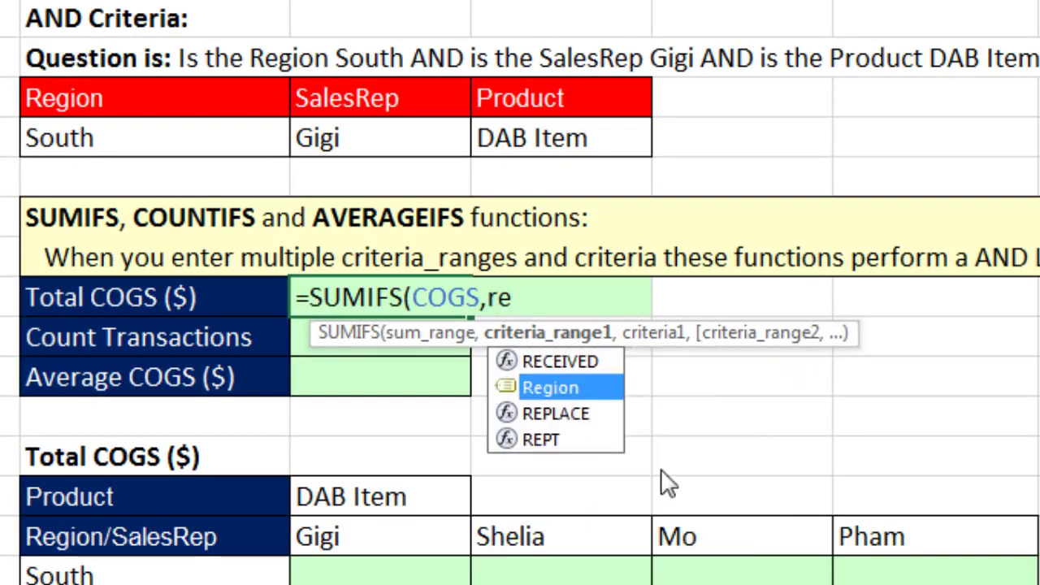
pyautogui.press('Tab')
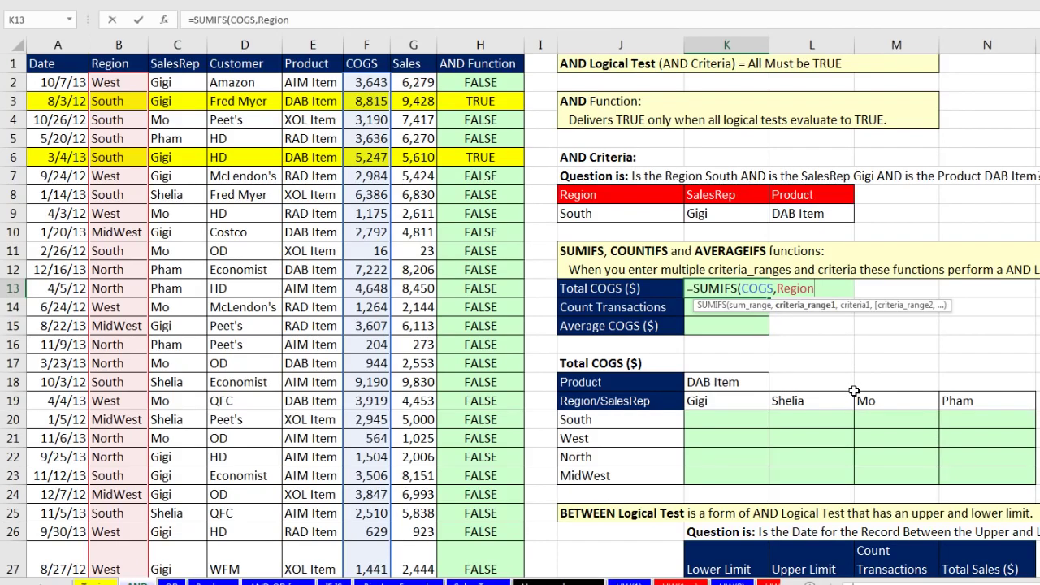
pyautogui.write(',')
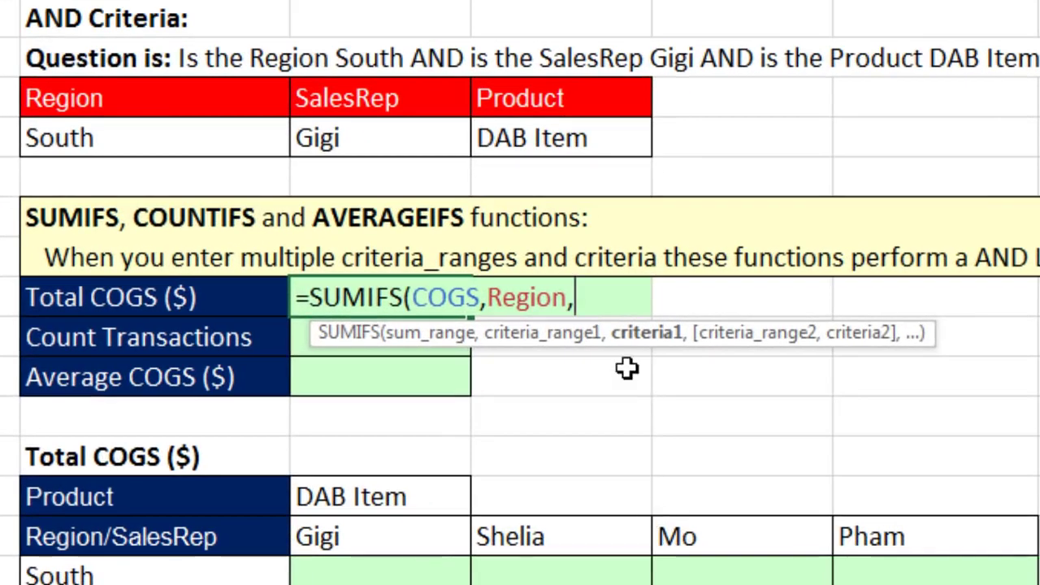
pyautogui.click(136, 145)
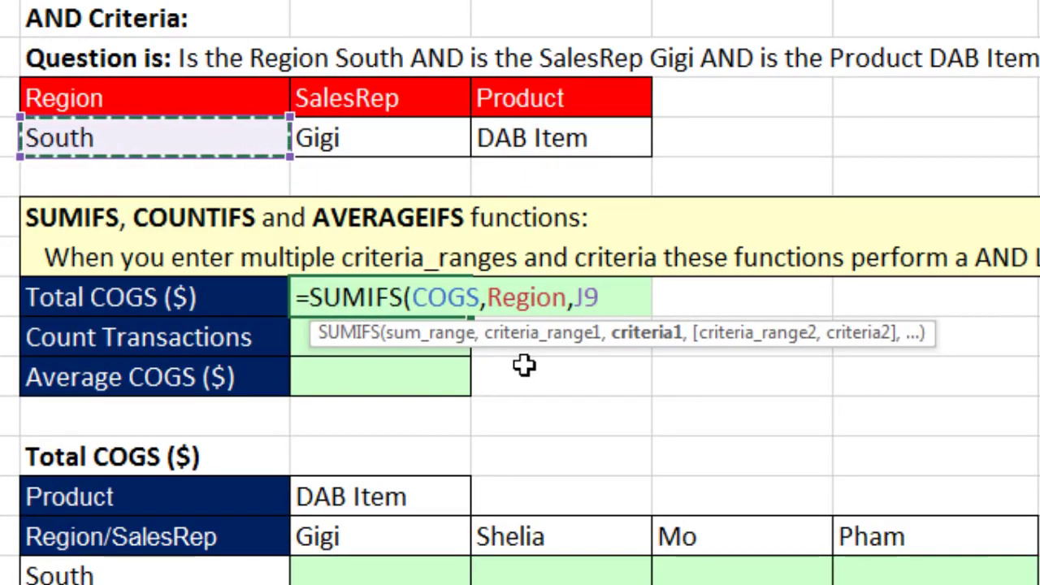
# Add the named range SalesRep with criterion K9 as the second criteria pair, moving the function hint off the formula's end.
pyautogui.write(',')
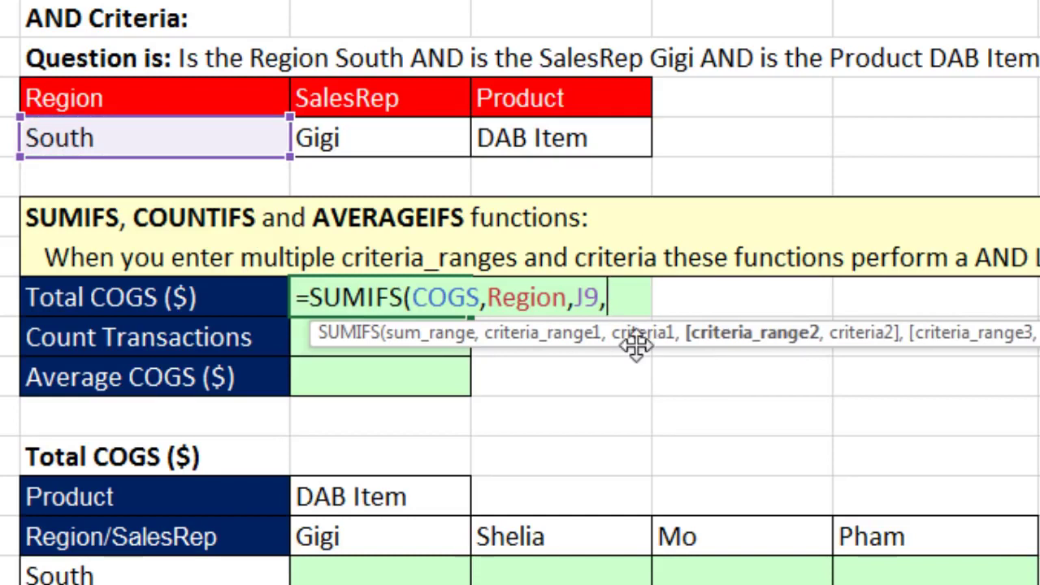
pyautogui.moveTo(637, 346); pyautogui.dragTo(521, 364)
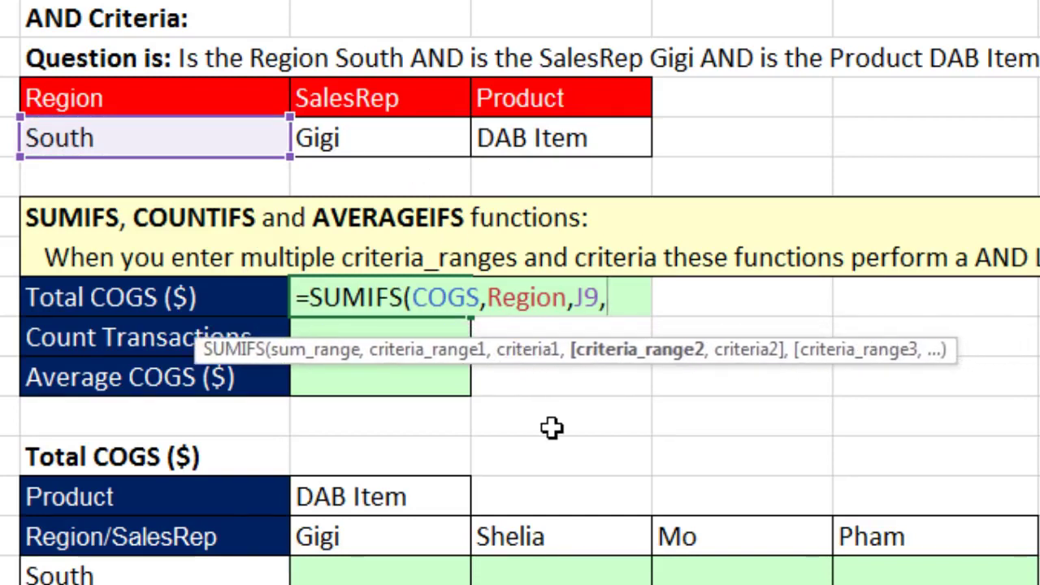
pyautogui.write('s')
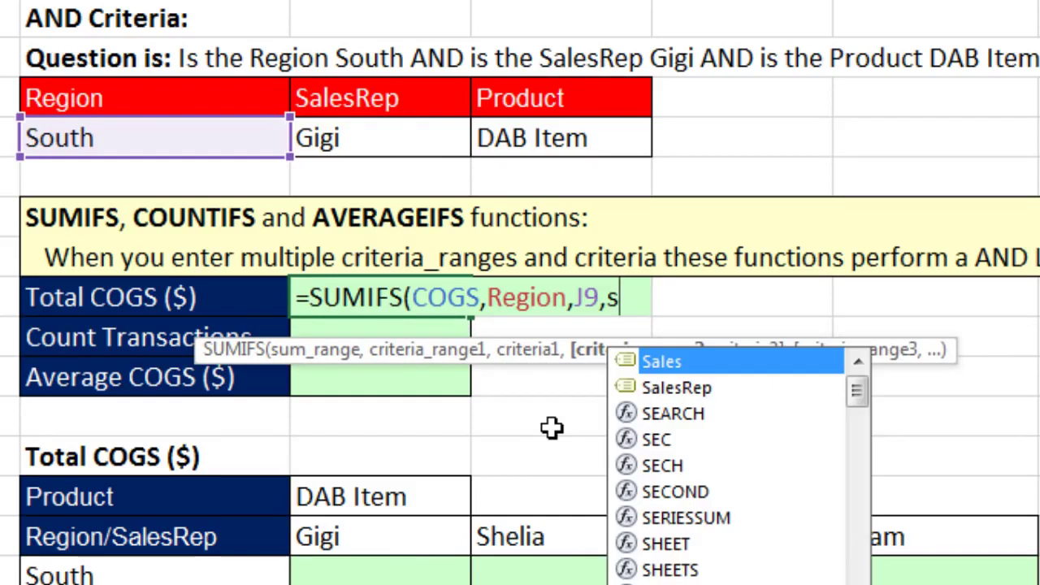
pyautogui.press('Down')
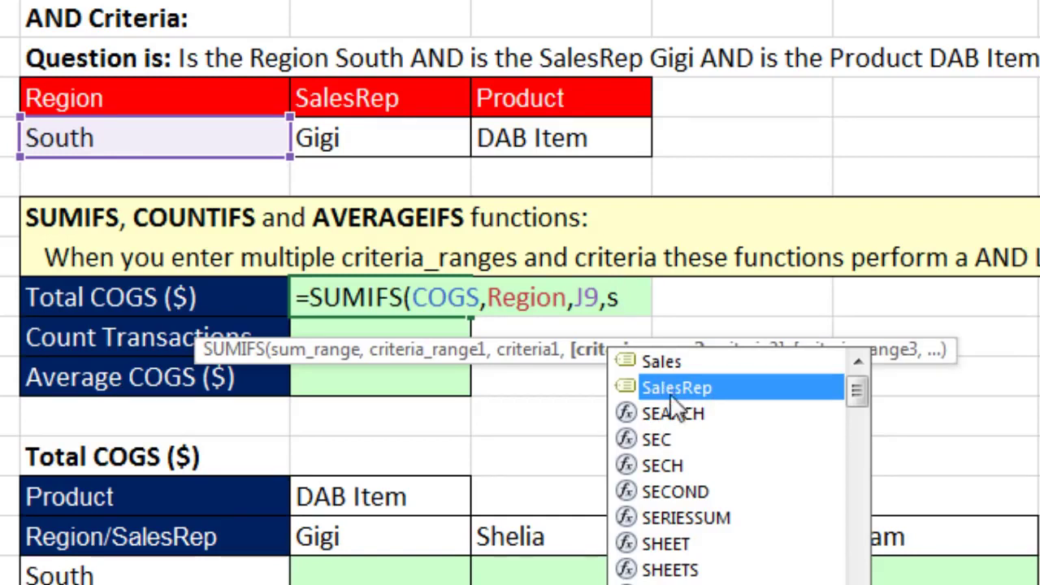
pyautogui.press('Tab')
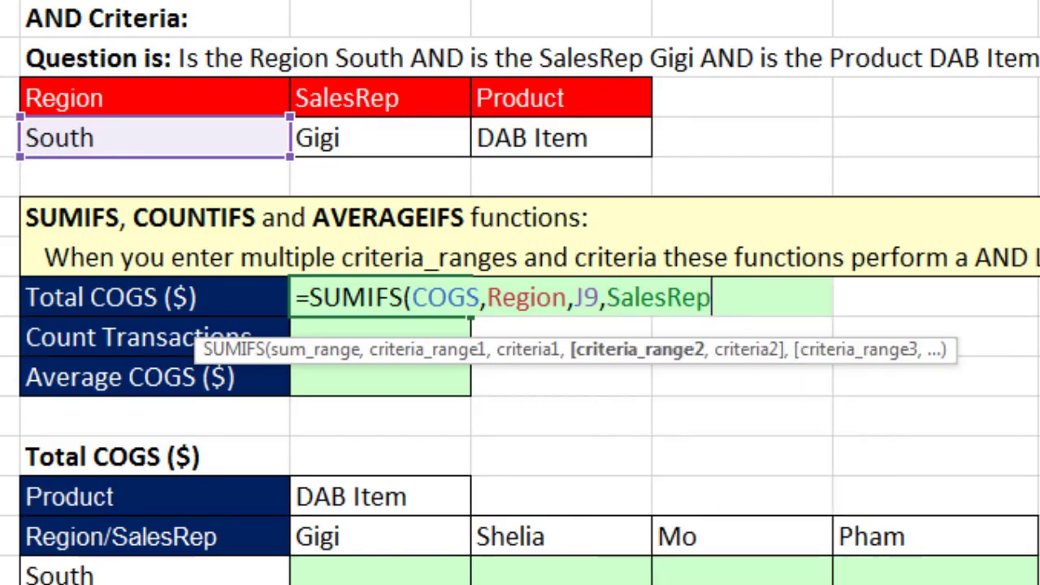
pyautogui.write(',')
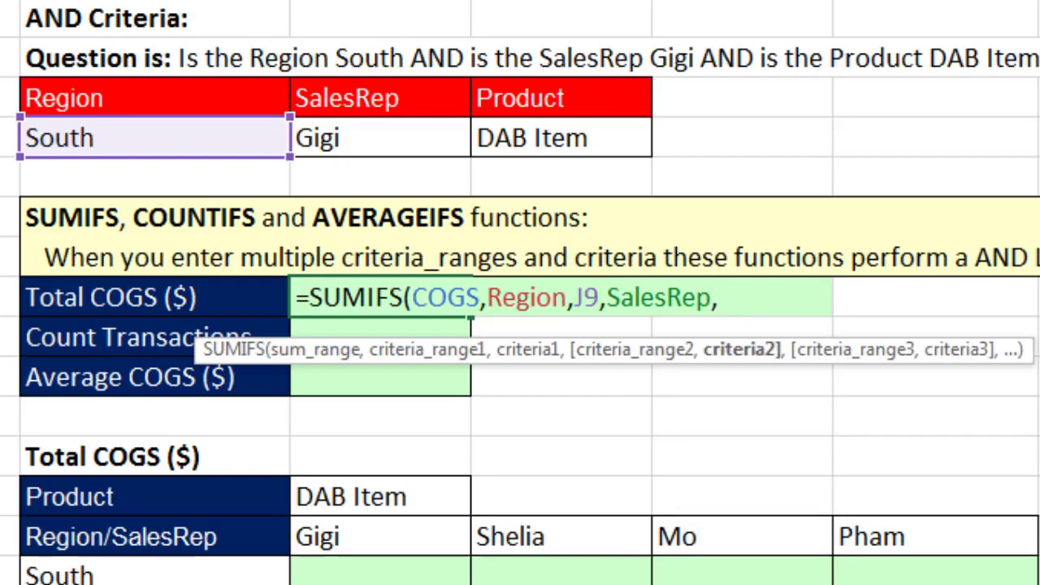
pyautogui.click(365, 139)
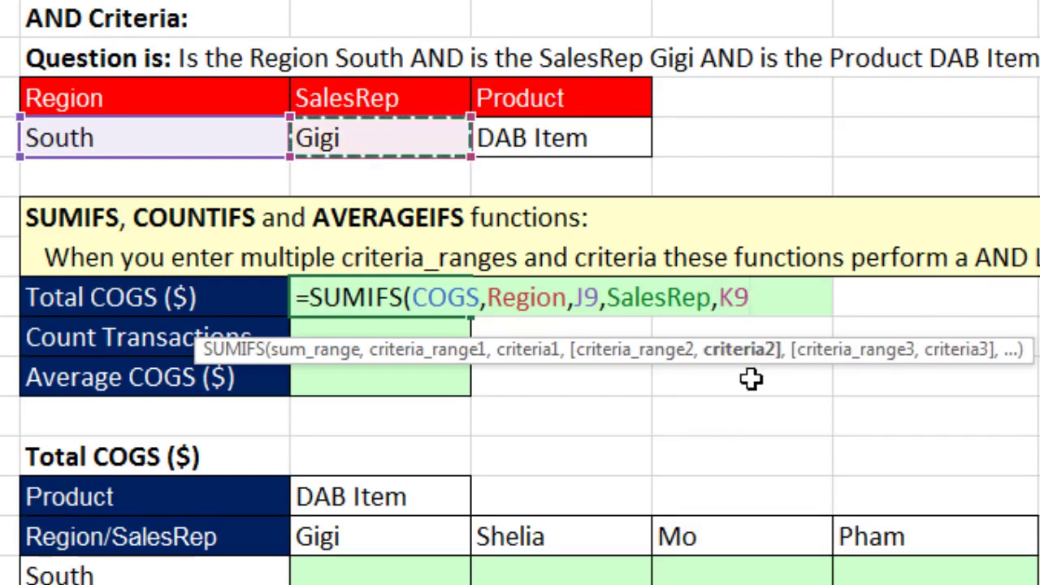
# Add the named range Product with criterion L9 as the third criteria pair of the SUMIFS formula.
pyautogui.write(',')
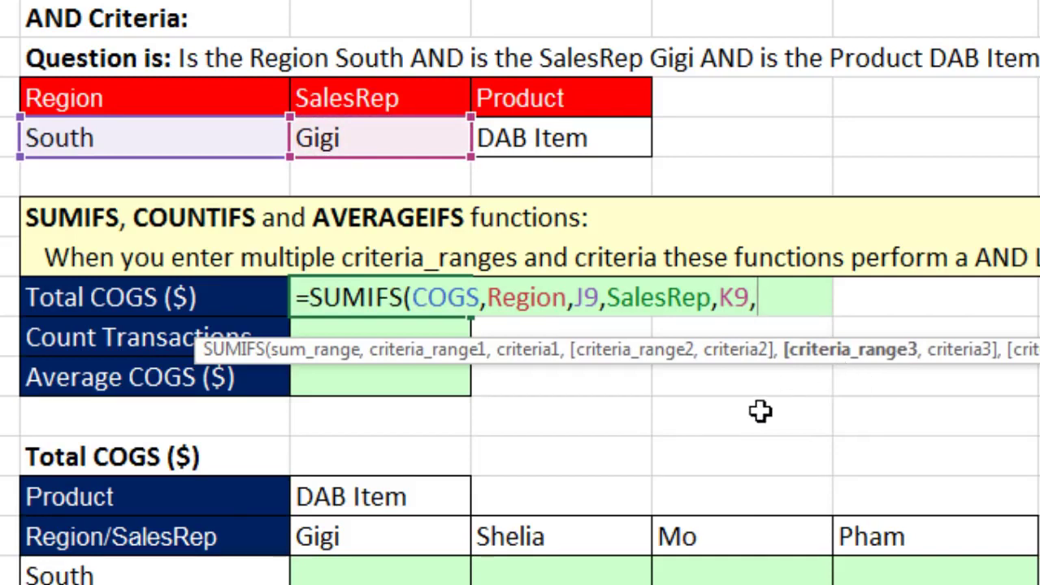
pyautogui.write('prod')
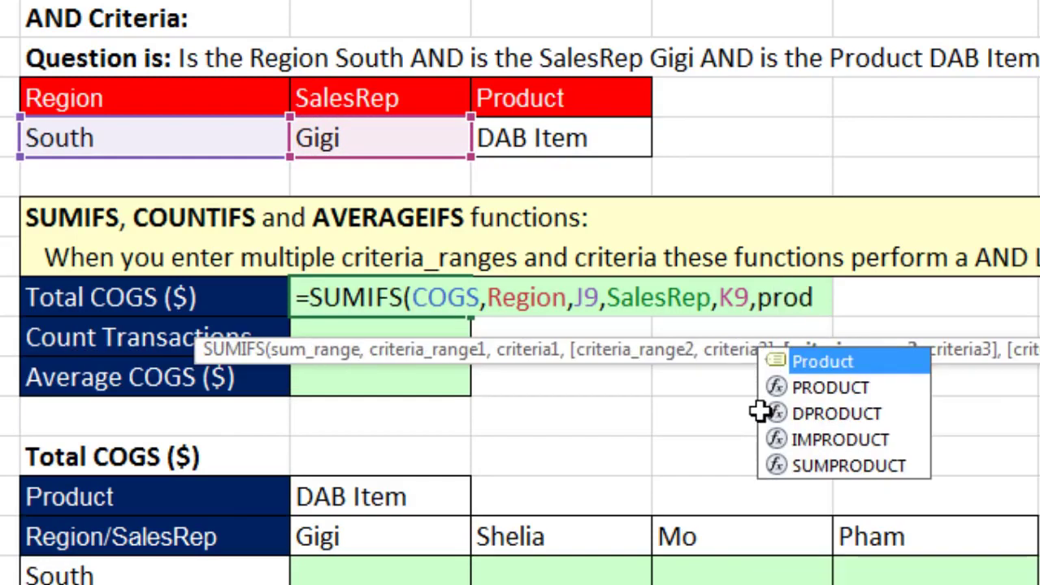
pyautogui.press('Tab')
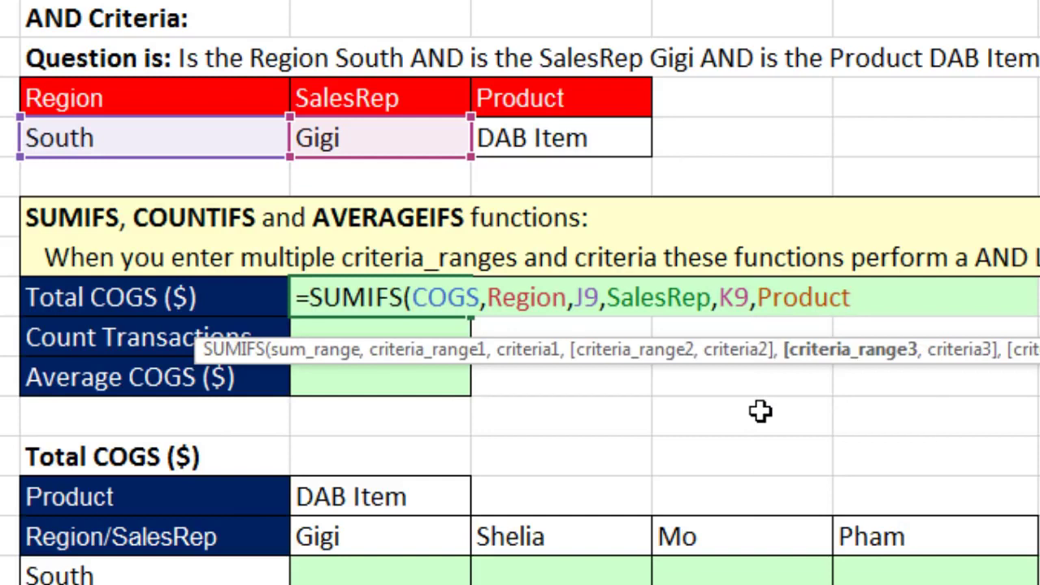
pyautogui.write(',')
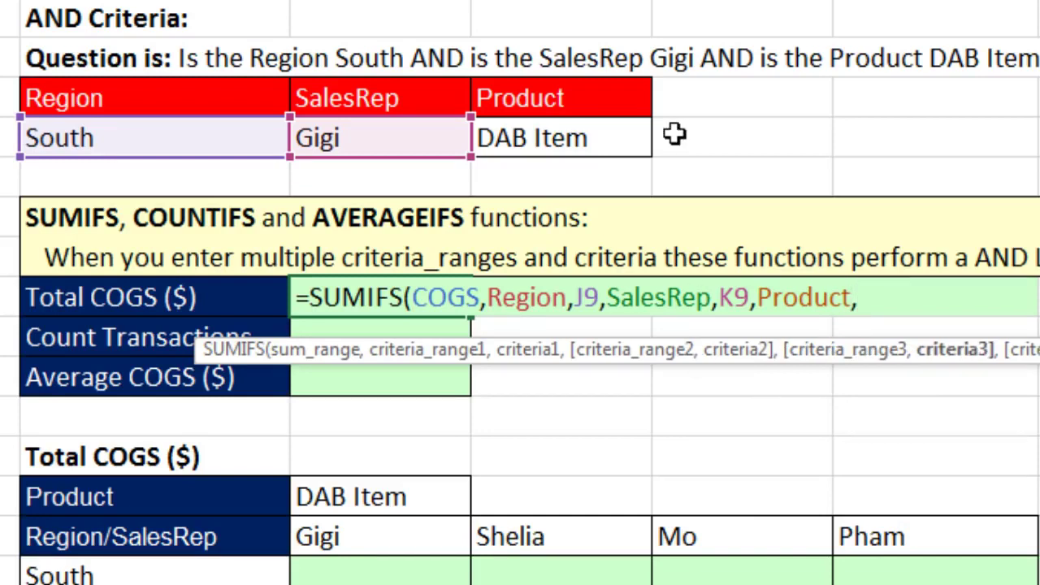
pyautogui.click(616, 139)
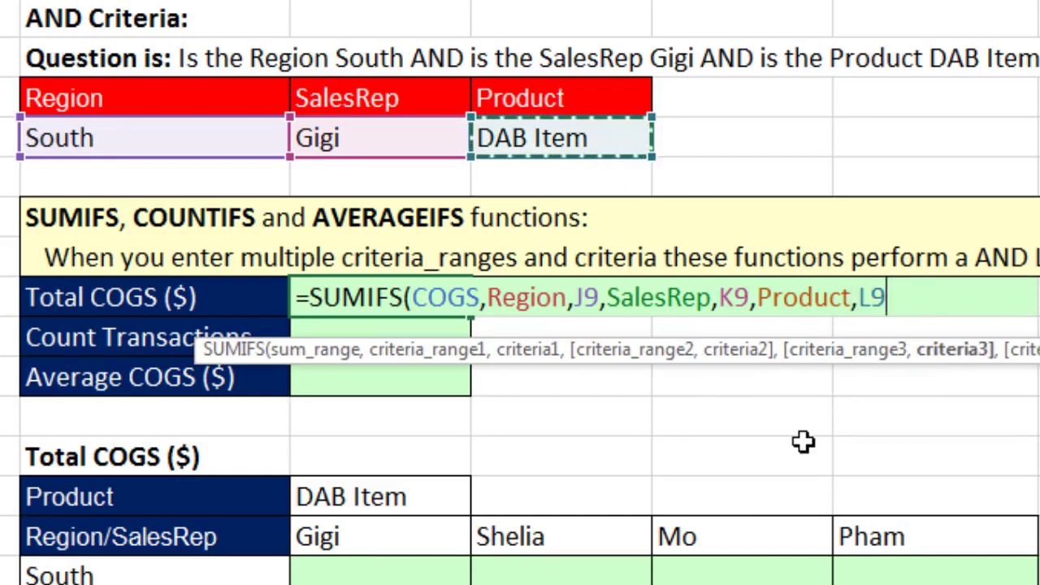
# Review the criteria ranges and criteria of the SUMIFS formula through its function hint and enter the completed formula in K13.
pyautogui.click(959, 356)
pyautogui.click(758, 353)
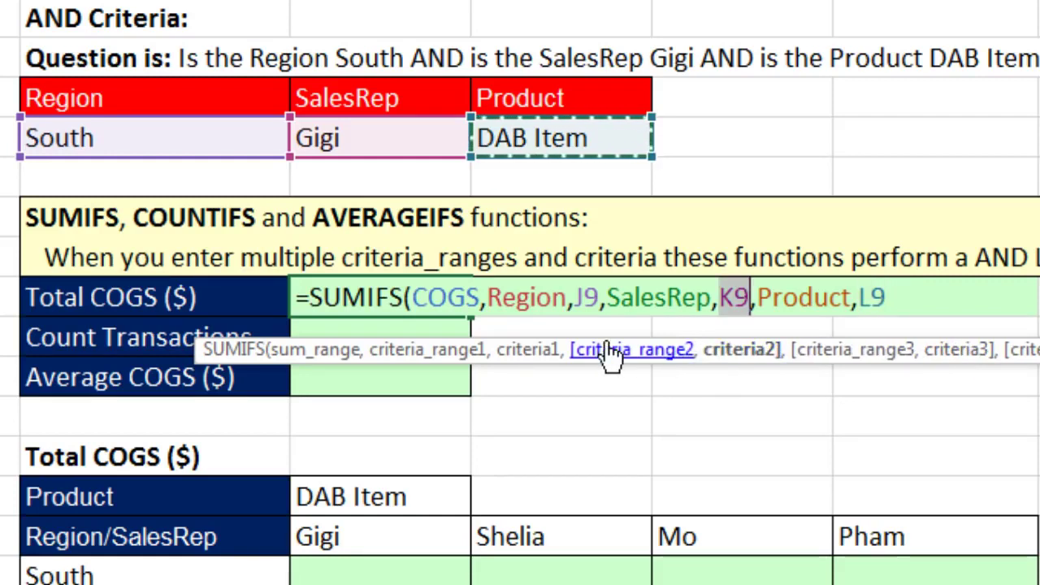
pyautogui.click(534, 356)
pyautogui.click(894, 358)
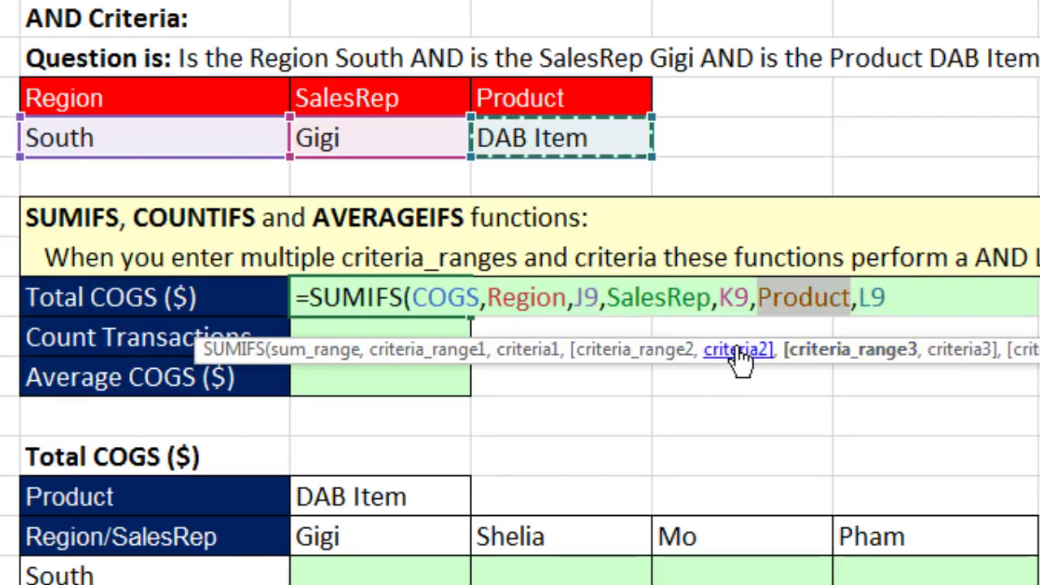
pyautogui.click(665, 358)
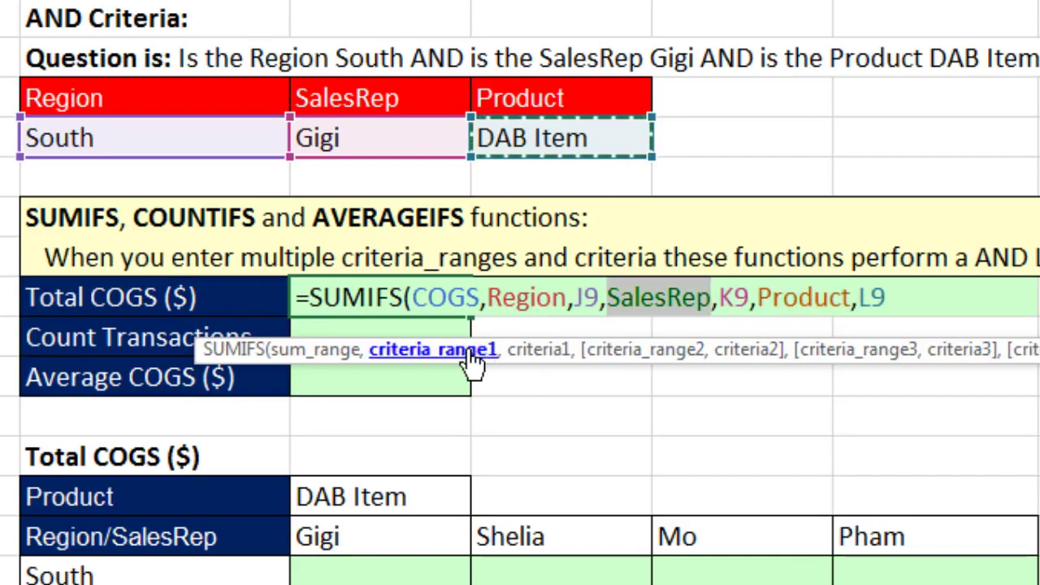
pyautogui.click(468, 358)
pyautogui.click(913, 294)
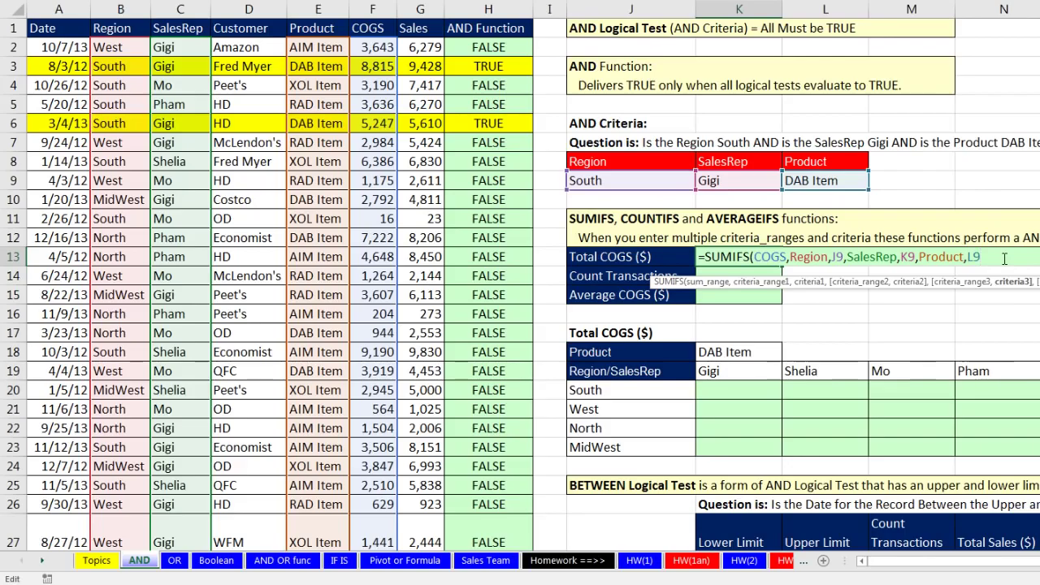
pyautogui.write(')')
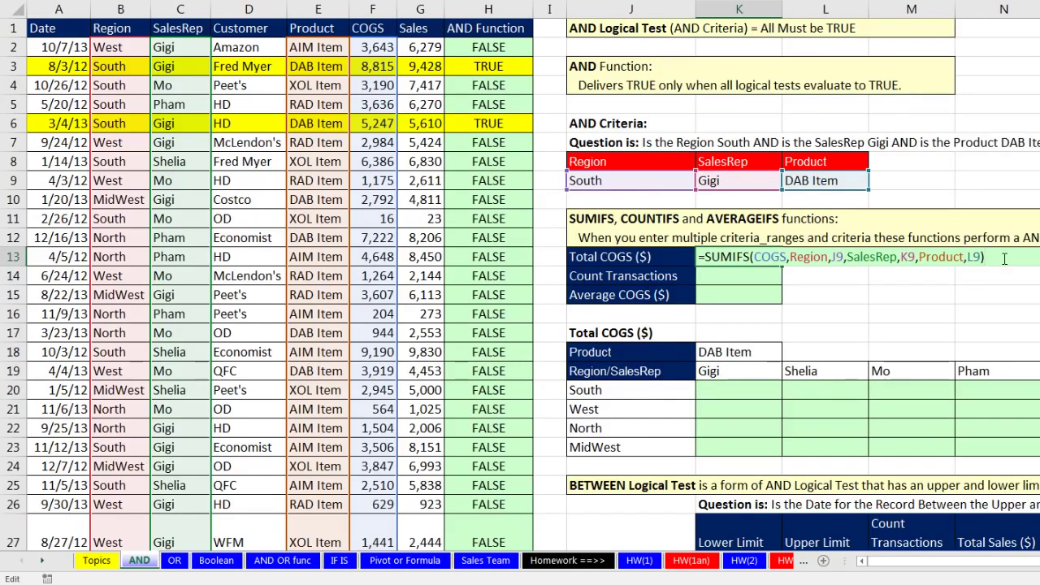
pyautogui.press('Return')
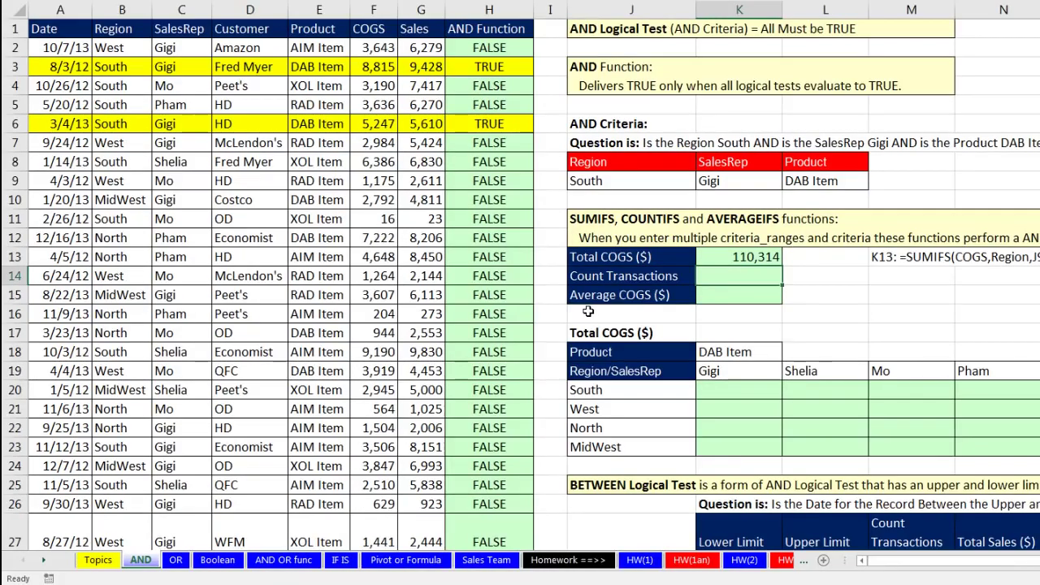
# Start an AVERAGEIFS formula in the Average COGS ($) cell K15 with the named range COGS as the average range.
pyautogui.click(717, 298)
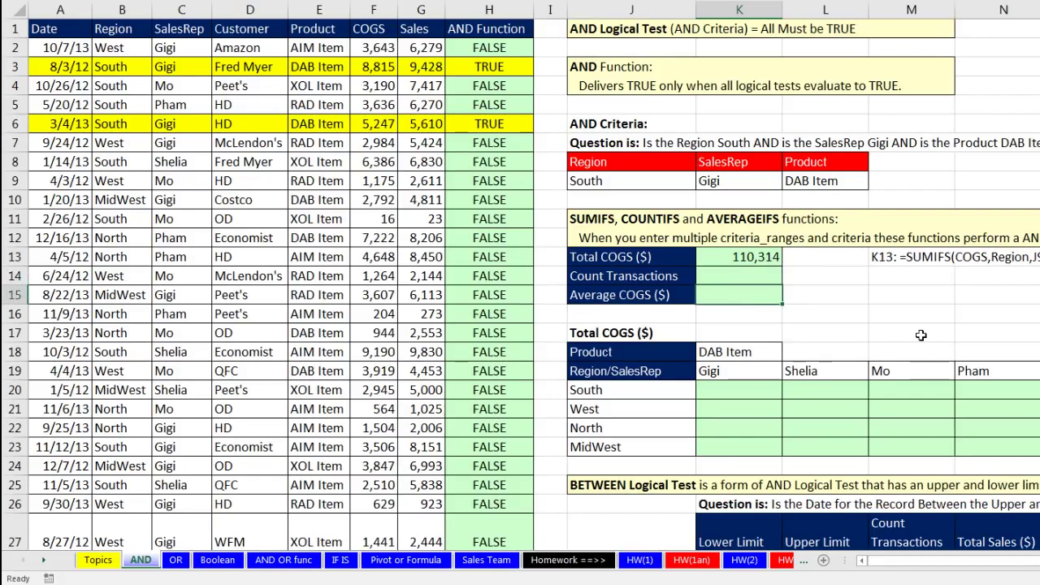
pyautogui.write('=aver')
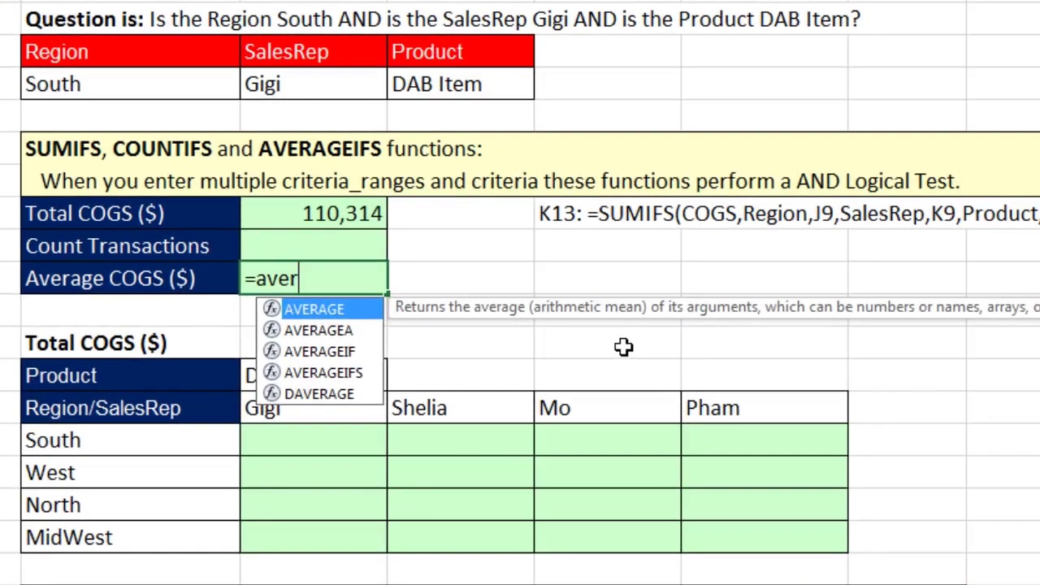
pyautogui.press('Down')
pyautogui.press('Down')
pyautogui.press('Down')
pyautogui.press('Tab')
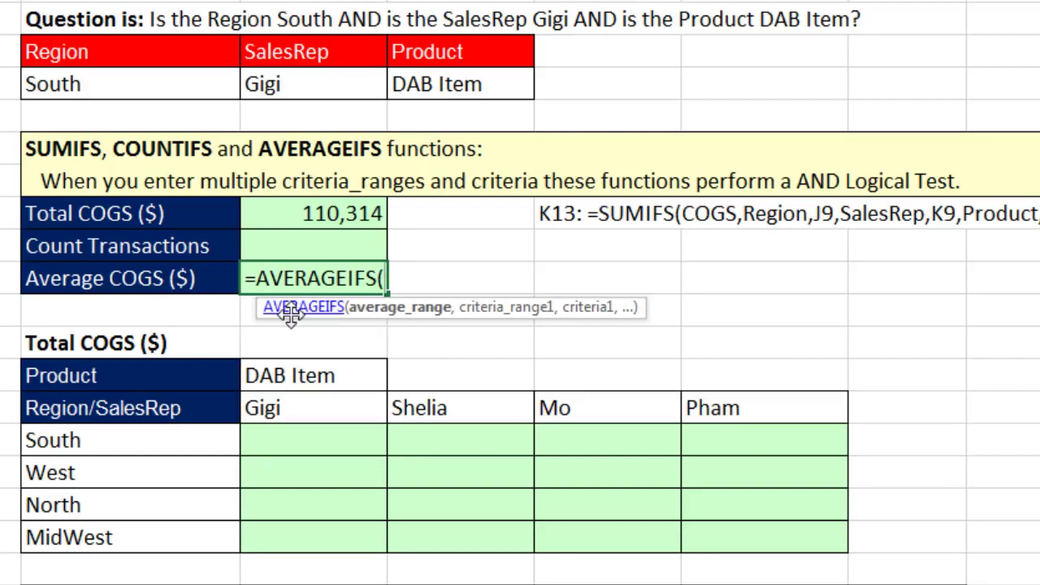
pyautogui.write('co')
pyautogui.click(460, 348)
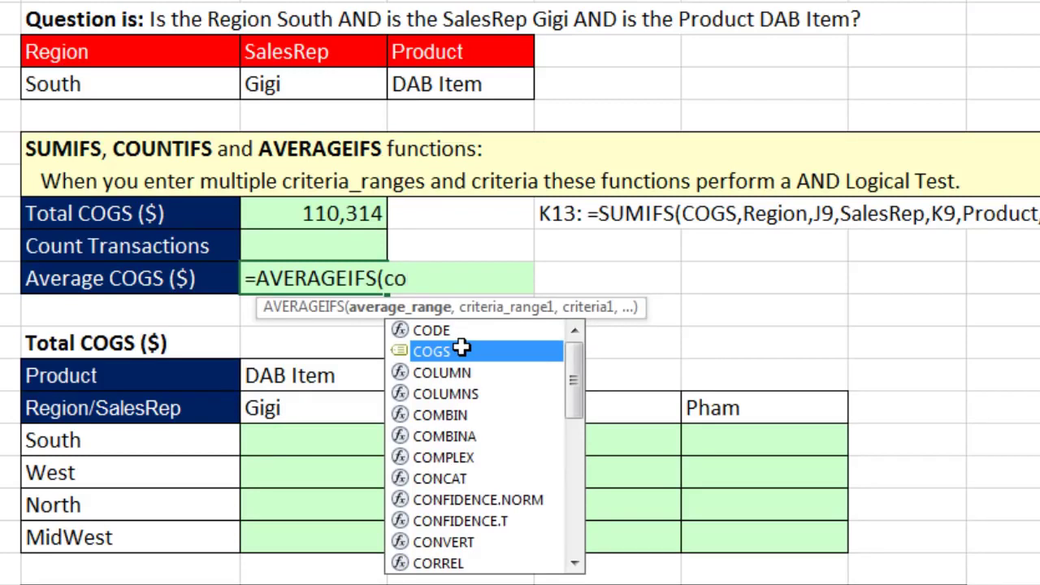
pyautogui.doubleClick(461, 348)
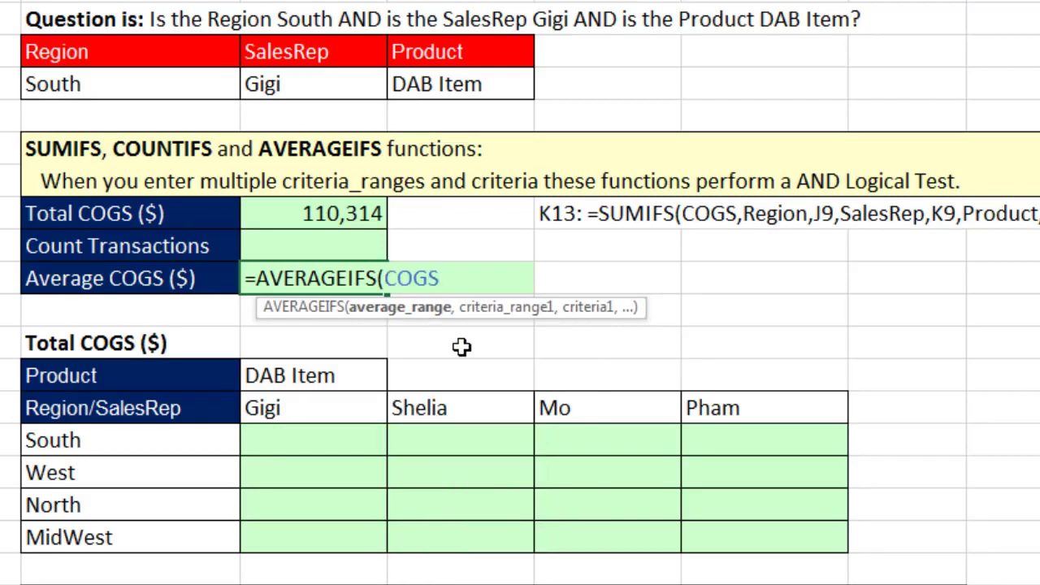
# Add the named range Product with criterion L9 as the first criteria pair of the AVERAGEIFS formula.
pyautogui.write(',')
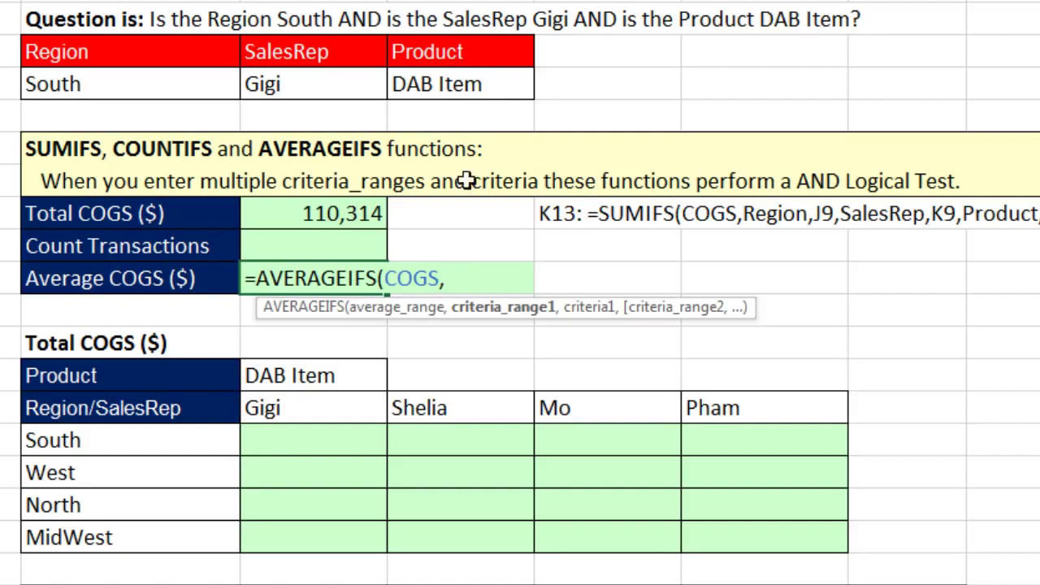
pyautogui.write('pro')
pyautogui.press('Tab')
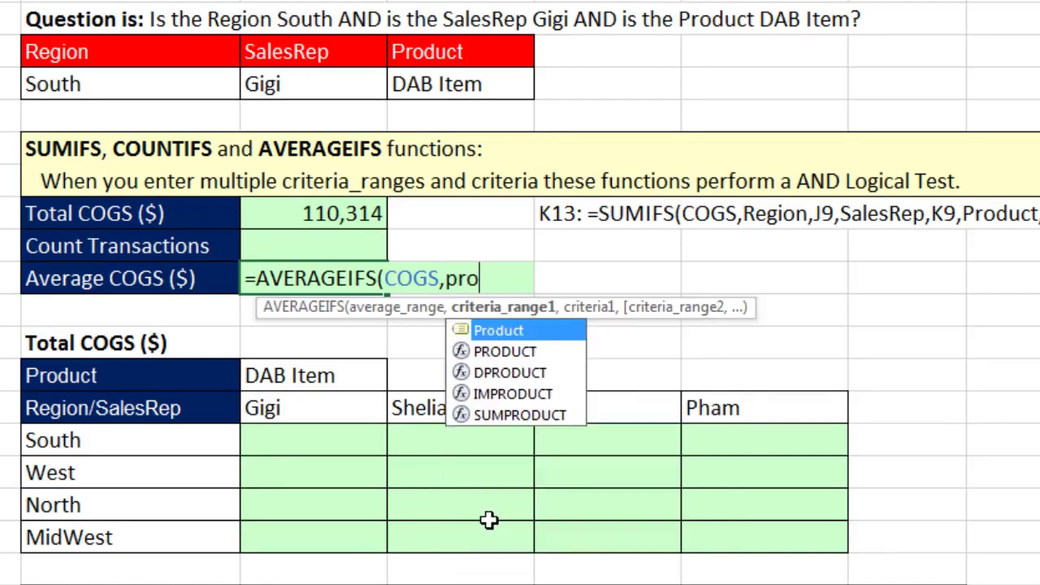
pyautogui.write(',')
pyautogui.press('Up')
pyautogui.press('Up')
pyautogui.press('Up')
pyautogui.press('Up')
pyautogui.press('Right')
pyautogui.press('Up')
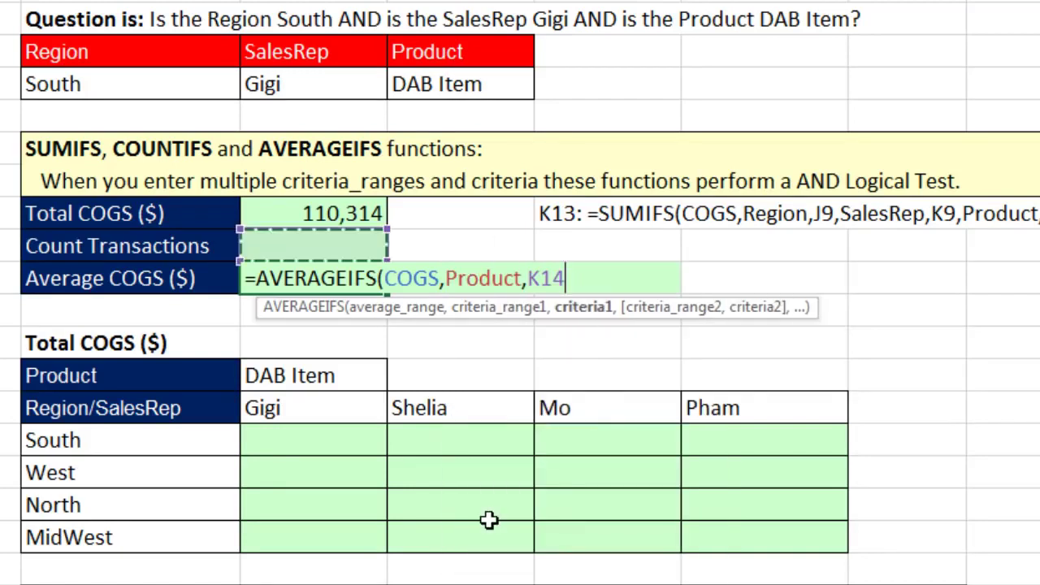
pyautogui.press('Up')
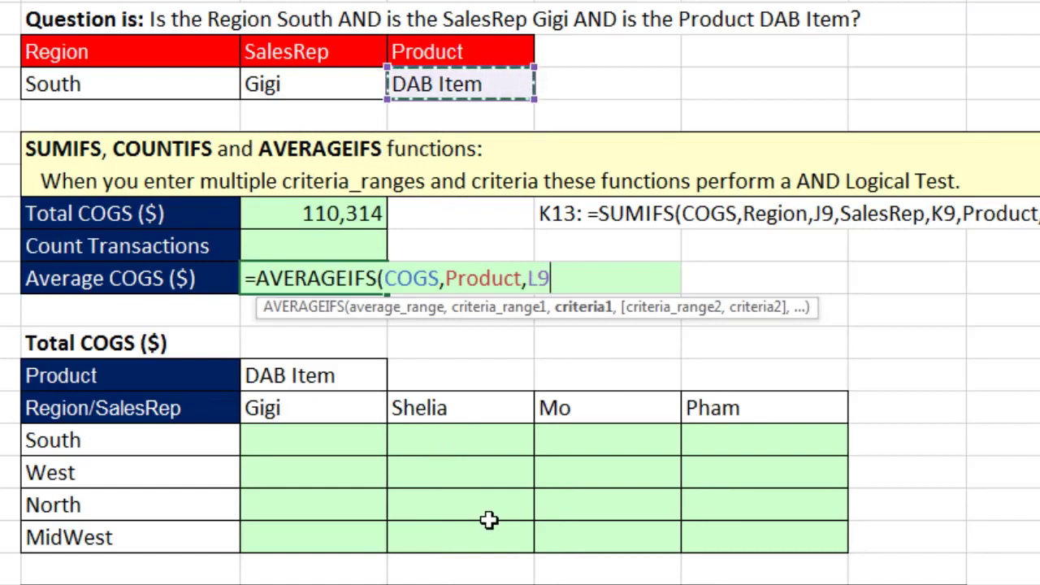
# Add the named range SalesRep with criterion K9 as the second criteria pair of the AVERAGEIFS formula.
pyautogui.write(',')
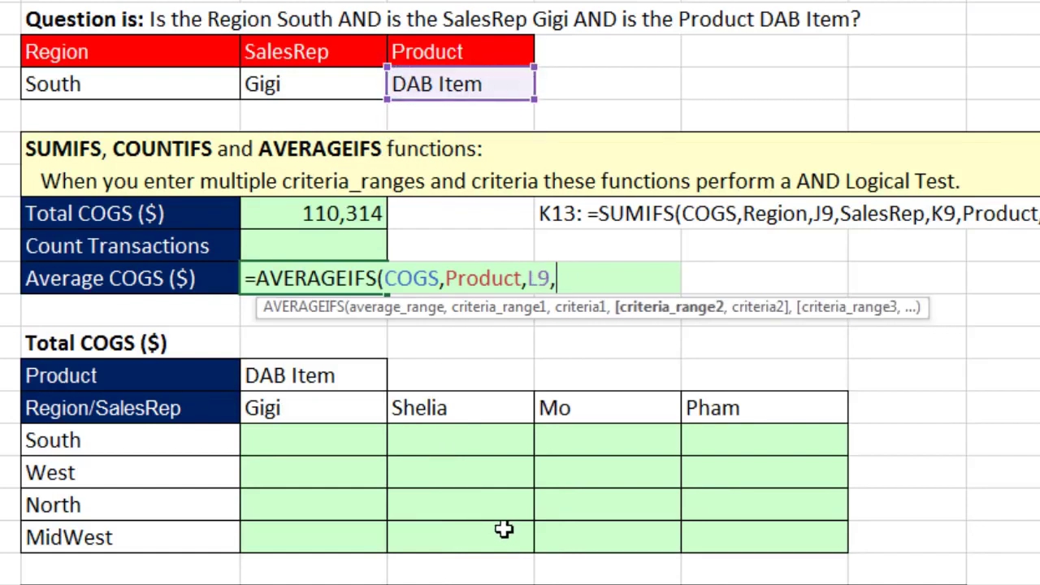
pyautogui.write('sa')
pyautogui.press('Down')
pyautogui.press('Tab')
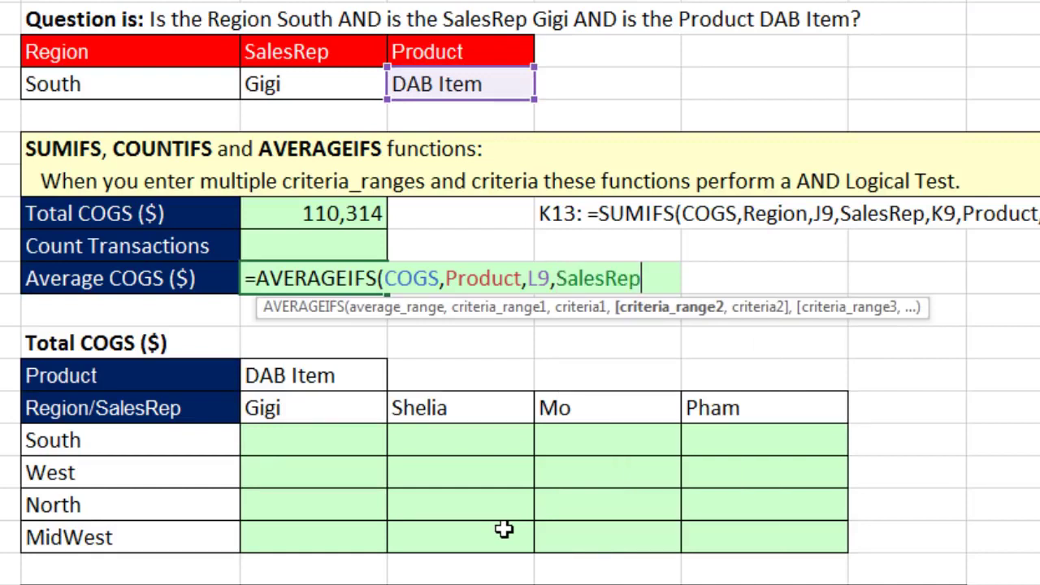
pyautogui.write(',')
pyautogui.press('Up')
pyautogui.press('Up')
pyautogui.press('Up')
pyautogui.press('Up')
pyautogui.press('Up')
pyautogui.press('Up')
pyautogui.press('Up')
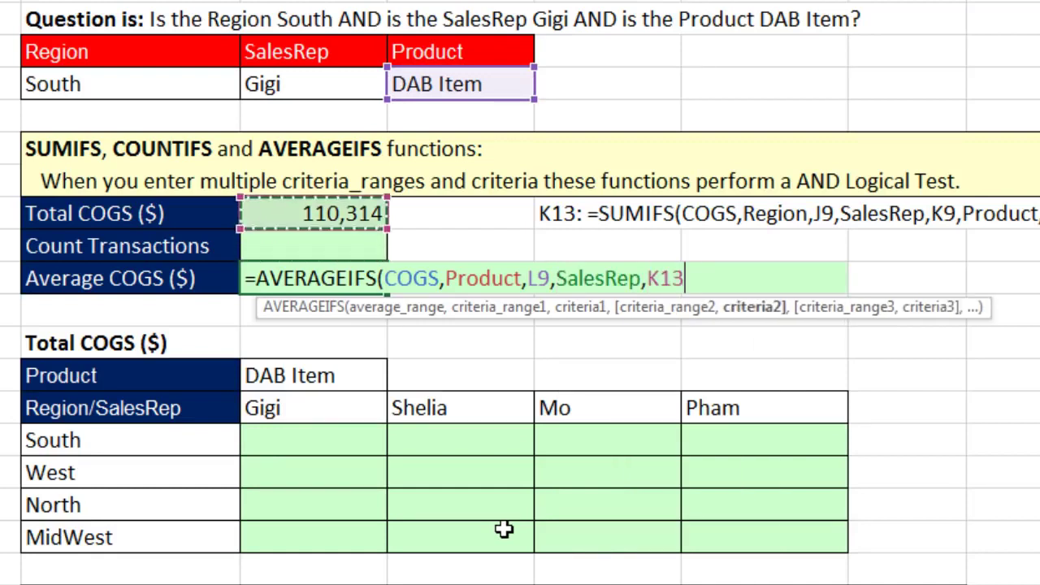
pyautogui.press('Down')
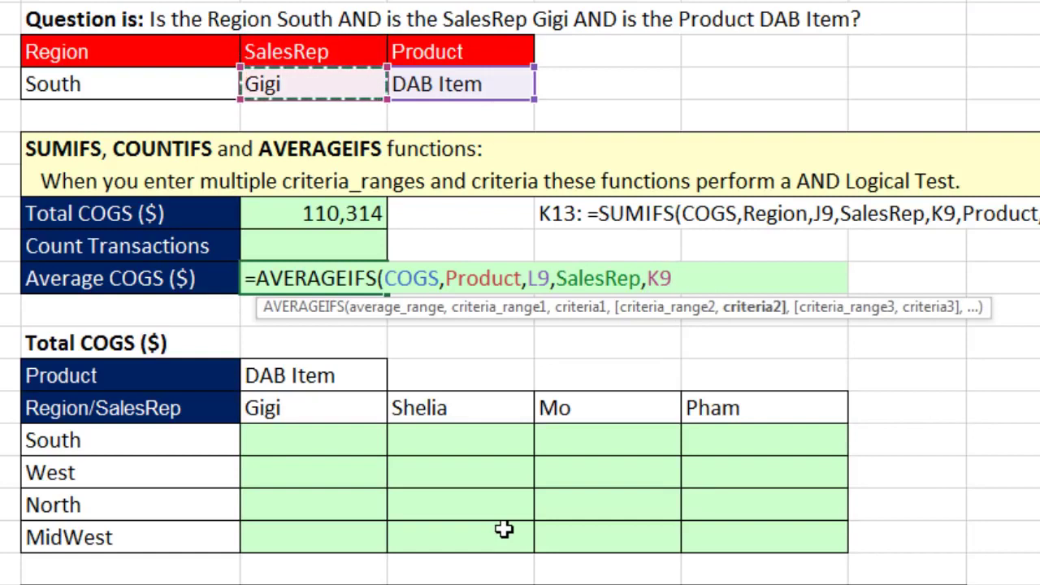
# Add the named range Region with criterion J9 as the third criteria pair and enter the AVERAGEIFS formula, keeping K15 selected.
pyautogui.write(',')
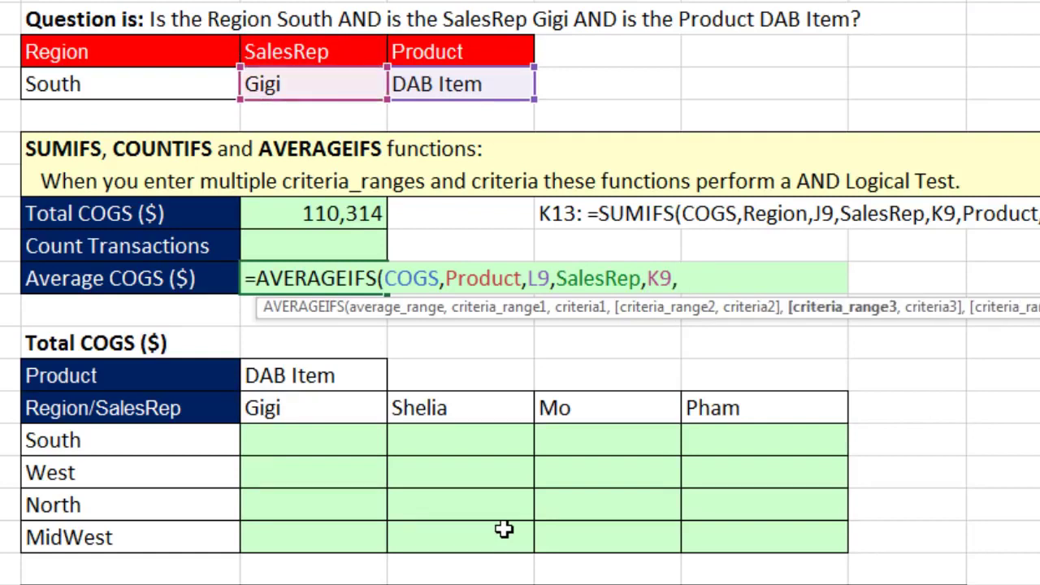
pyautogui.moveTo(845, 317); pyautogui.dragTo(650, 333)
pyautogui.write('Re')
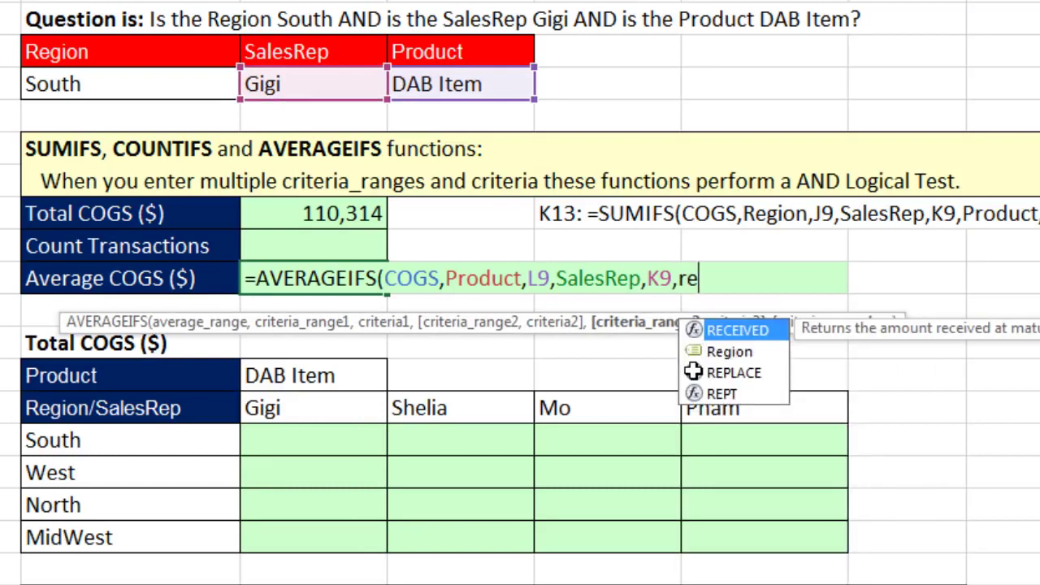
pyautogui.press('Down')
pyautogui.press('Tab')
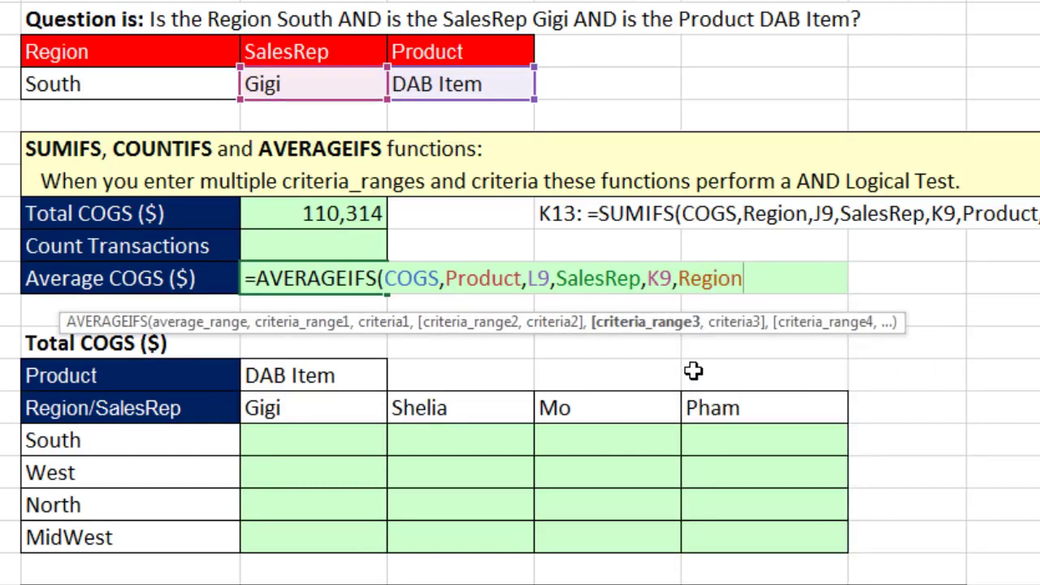
pyautogui.write(',')
pyautogui.press('Up')
pyautogui.press('Up')
pyautogui.press('Up')
pyautogui.press('Up')
pyautogui.press('Up')
pyautogui.press('Up')
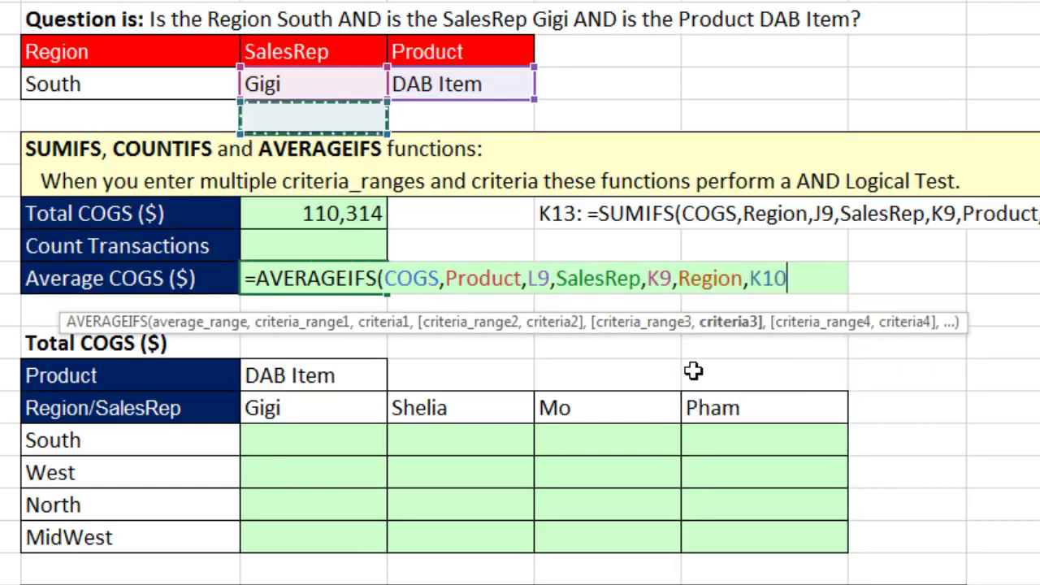
pyautogui.press('Left')
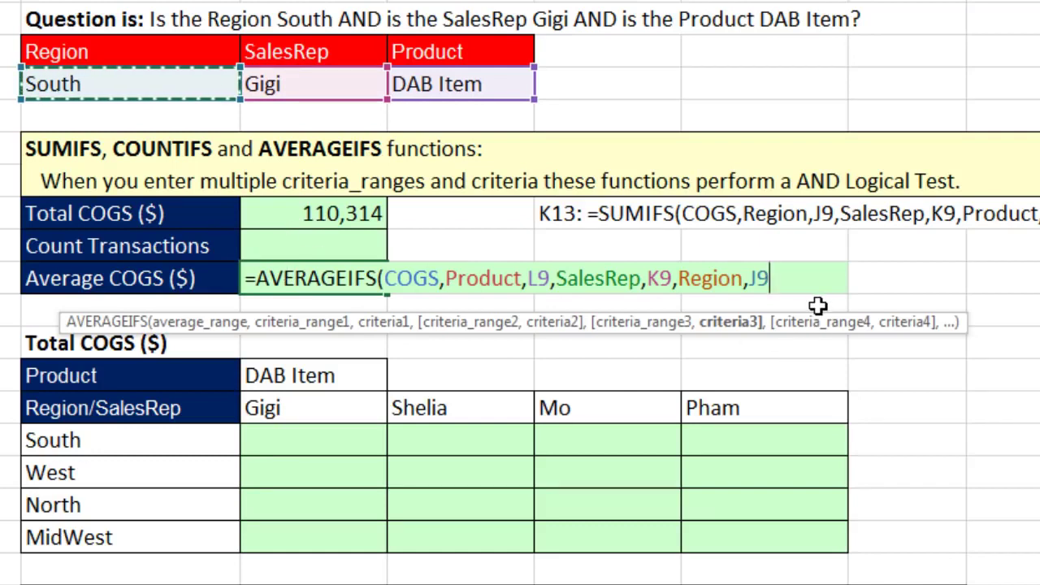
pyautogui.write(')')
pyautogui.hotkey('ctrl', 'Return')
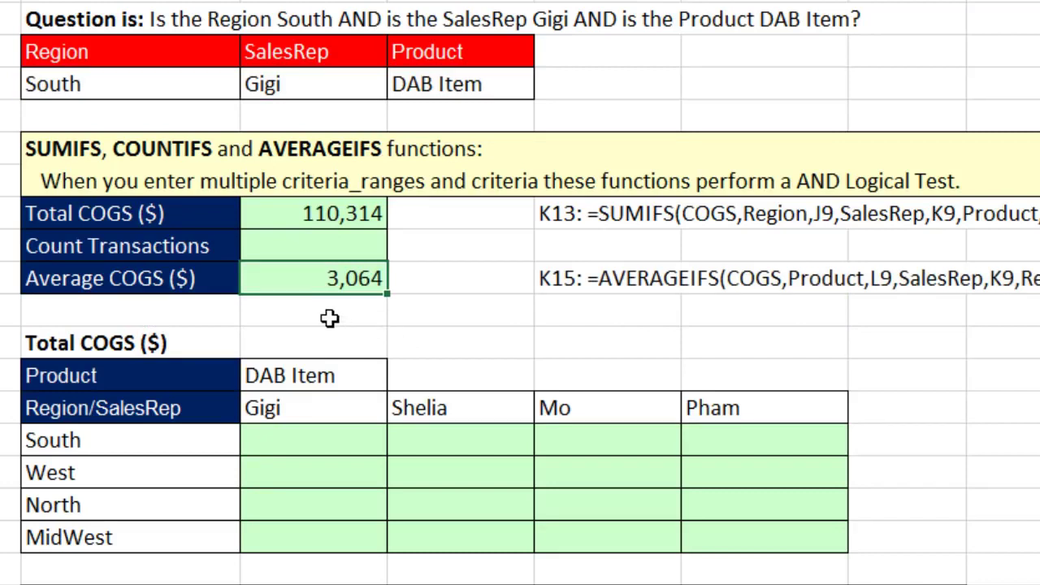
# Start a COUNTIFS formula in the Count Transactions cell K14.
pyautogui.click(323, 245)
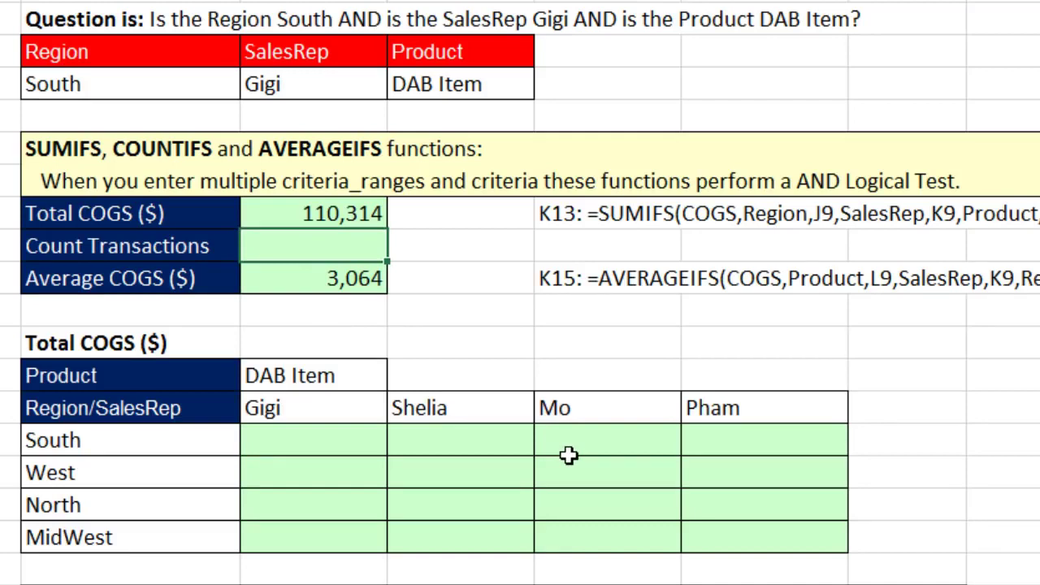
pyautogui.write('=countifs')
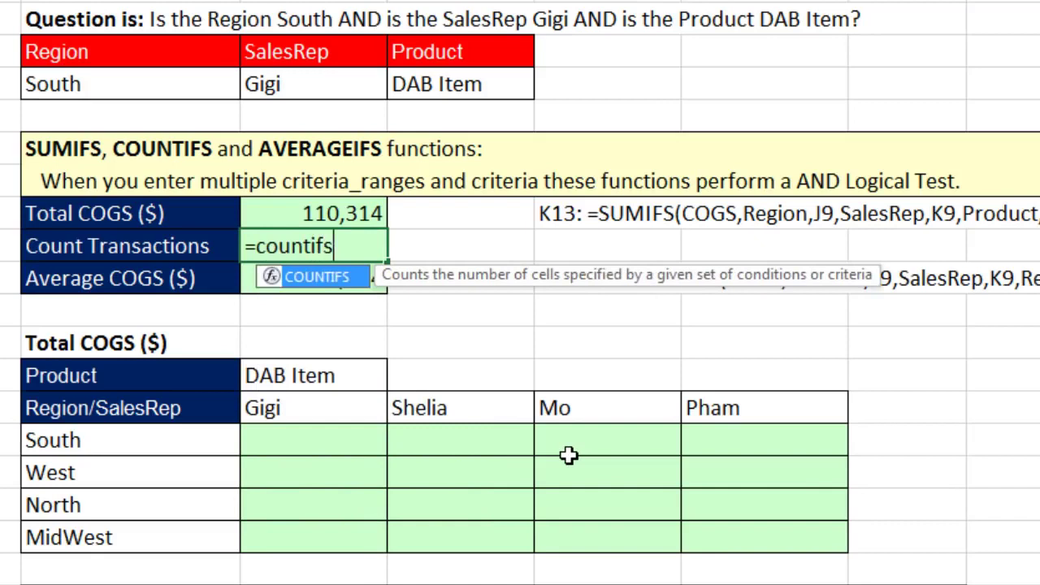
pyautogui.press('Tab')
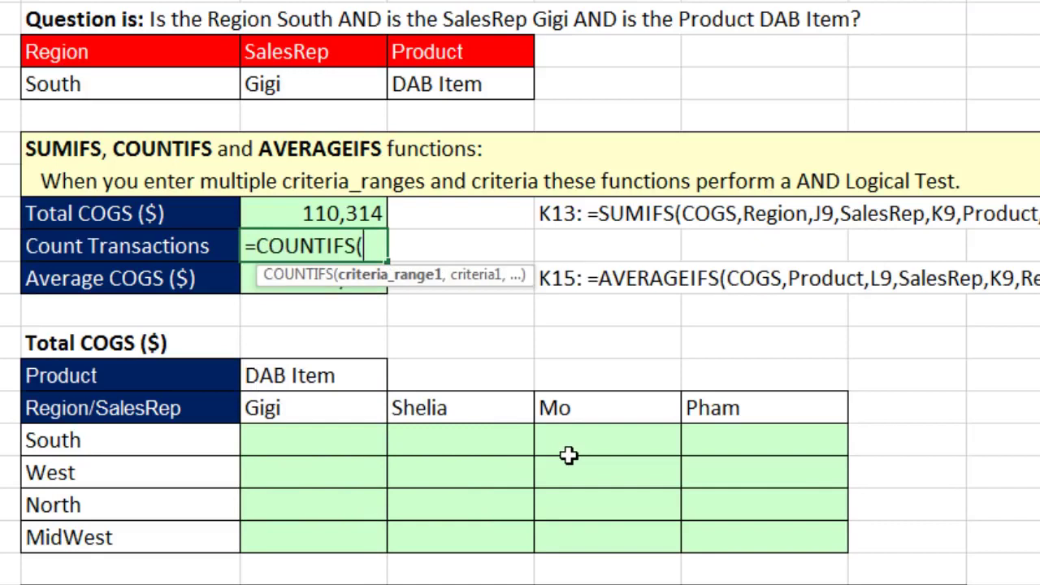
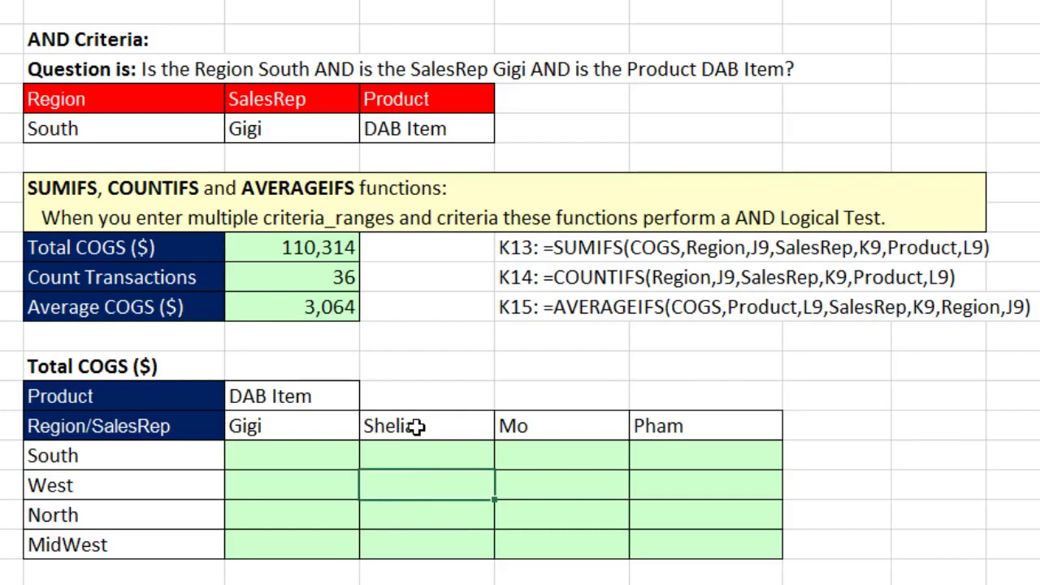
# Select the second SalesRep header cell in the Total COGS ($) cross table.
pyautogui.click(414, 426)
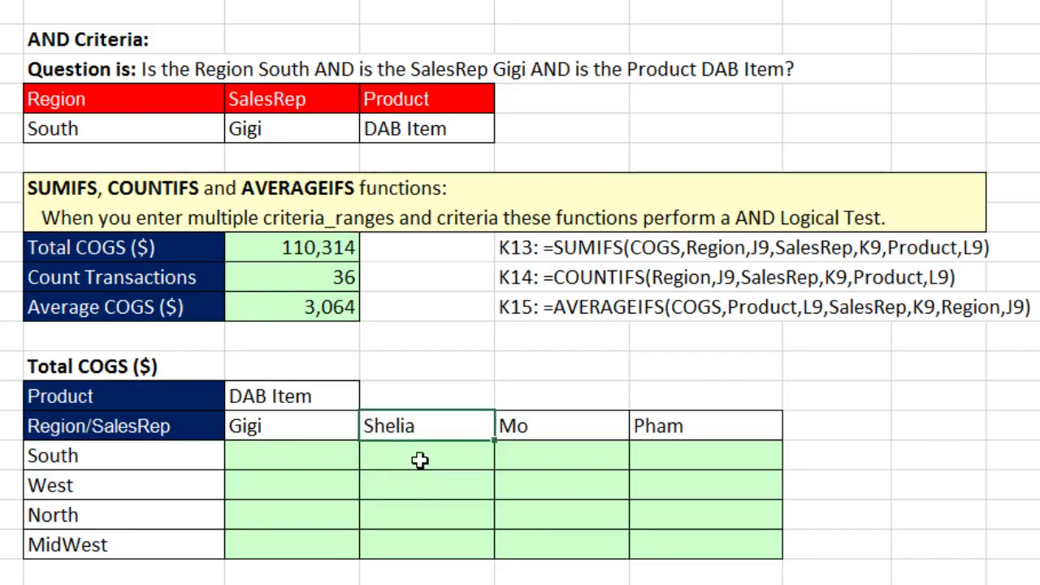
# Extend the selection to the West row label and the cell where West meets the second SalesRep column.
pyautogui.keyDown('ctrl'); pyautogui.click(50, 496); pyautogui.keyUp('ctrl')
pyautogui.keyDown('ctrl'); pyautogui.click(395, 488); pyautogui.keyUp('ctrl')
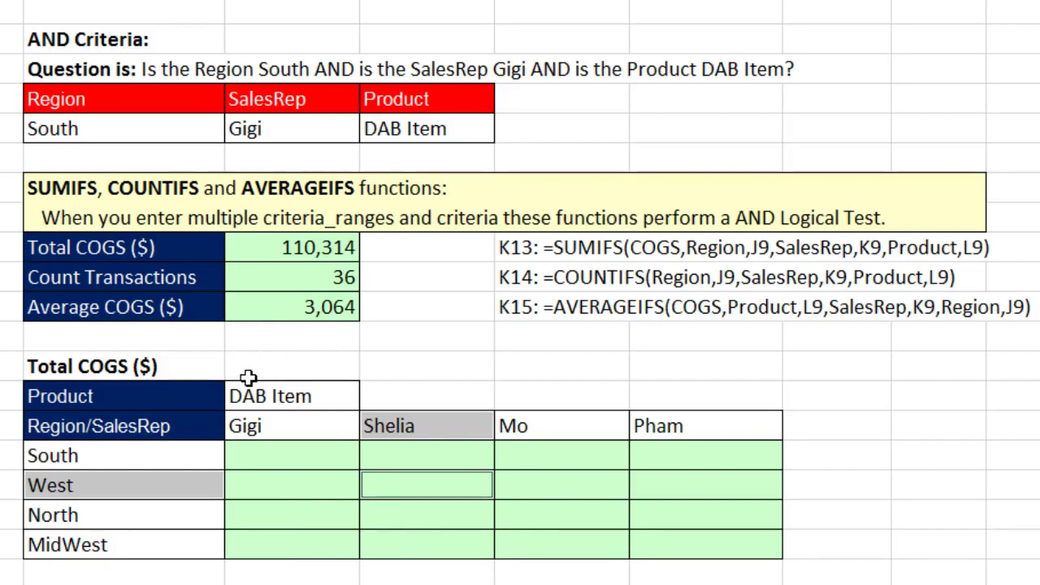
# Start a SUMIFS formula in K20, the first cell of the Total COGS ($) cross table, with the named range COGS as sum range.
pyautogui.click(271, 458)
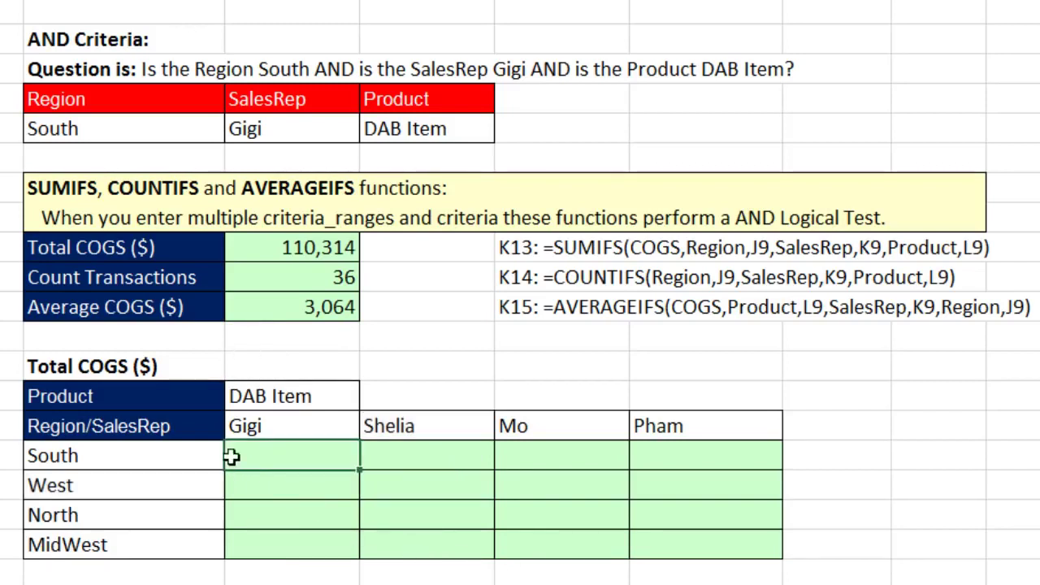
pyautogui.write('=sumifs')
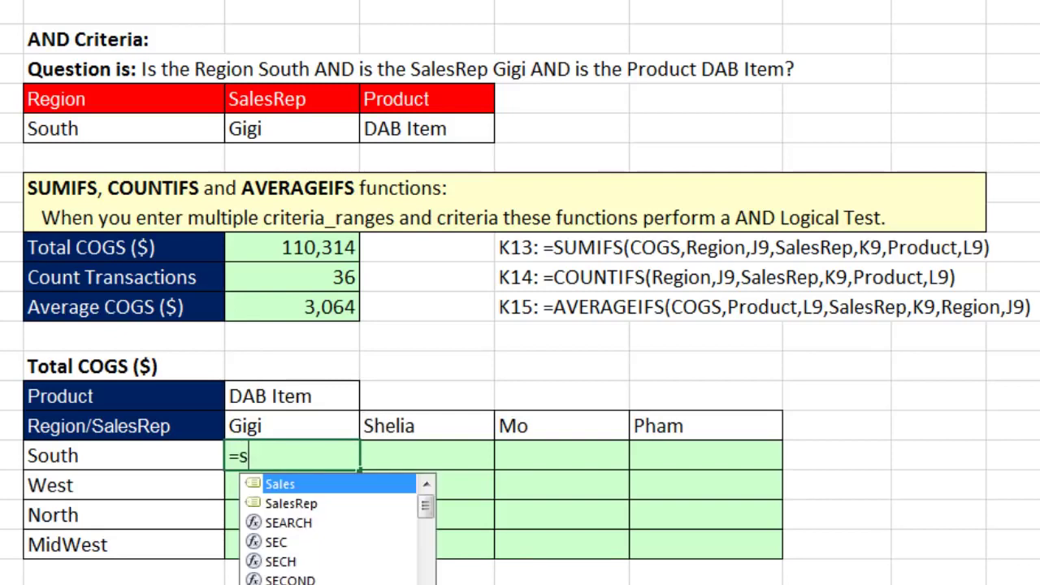
pyautogui.press('Tab')
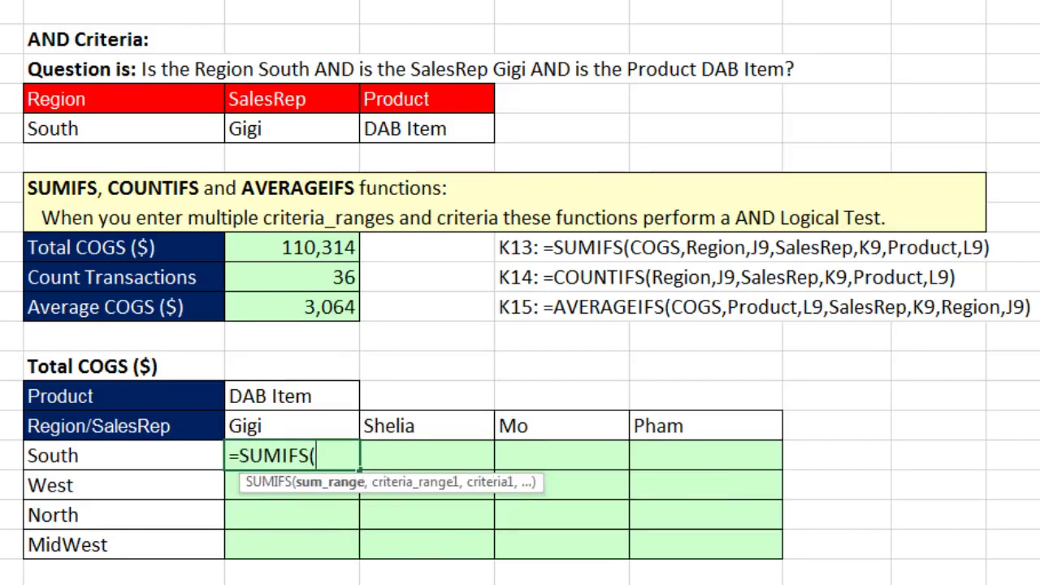
pyautogui.write('co')
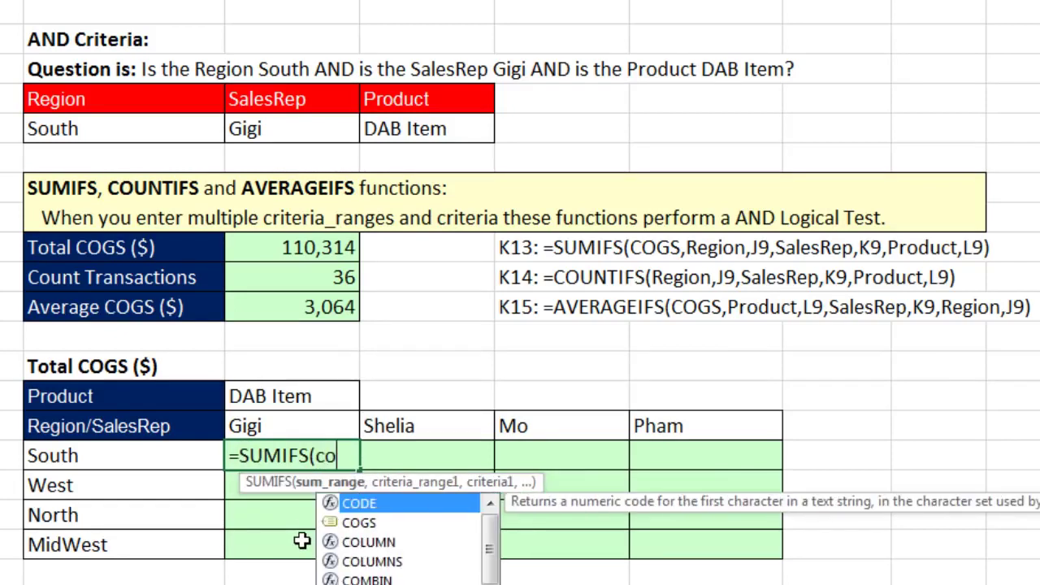
pyautogui.press('Down')
pyautogui.press('Tab')
pyautogui.write(',')
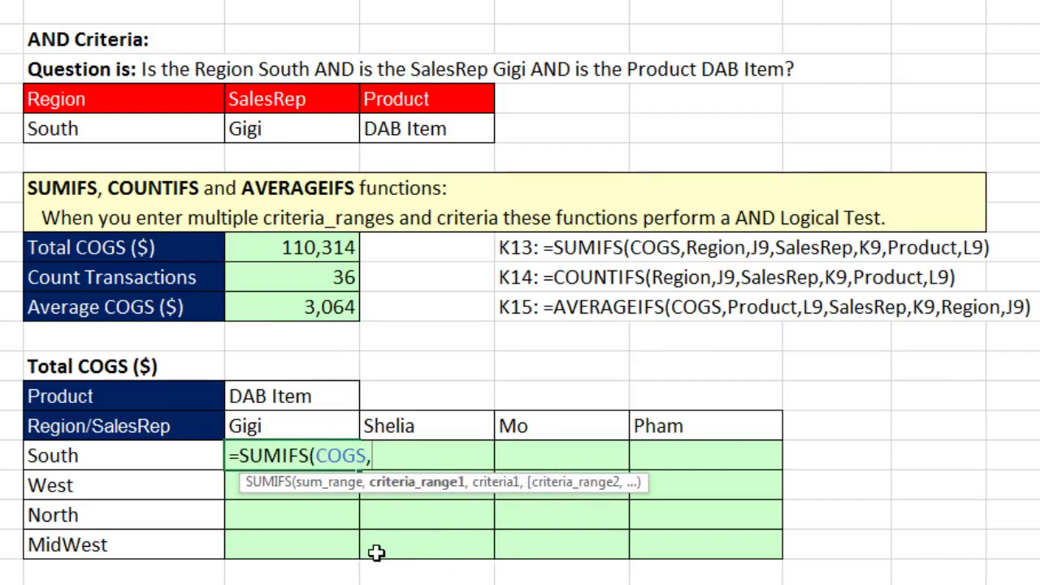
# Add the named range Region with the column-locked criterion $J20 as the first criteria pair of the SUMIFS formula.
pyautogui.write('re')
pyautogui.press('Down')
pyautogui.press('Tab')
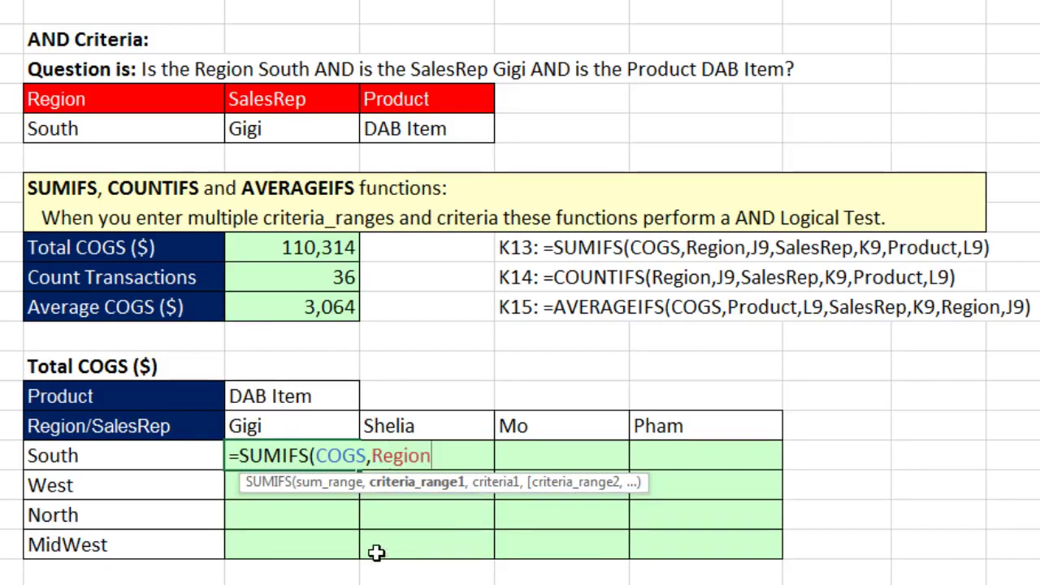
pyautogui.write(',')
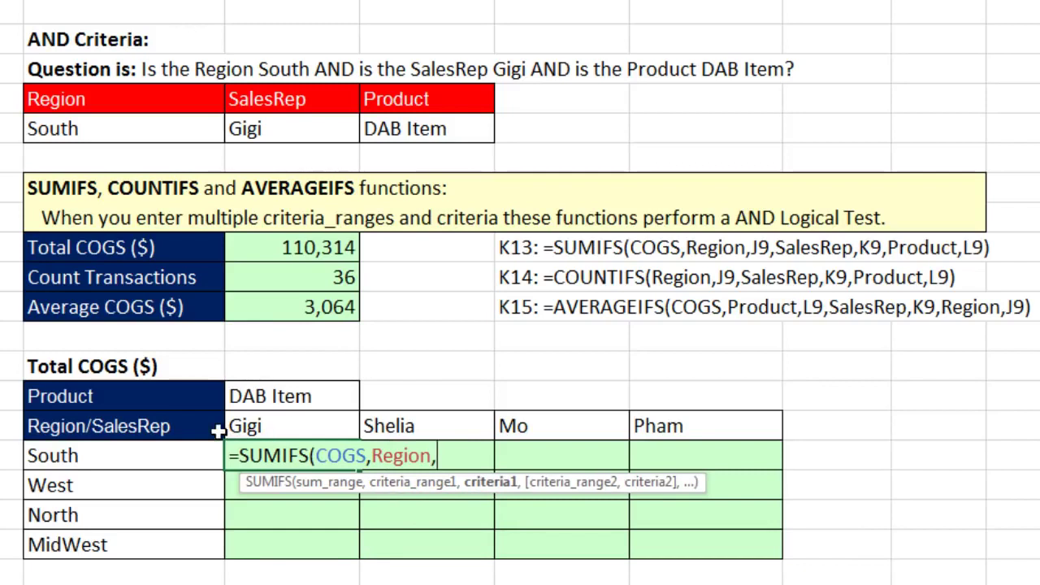
pyautogui.click(194, 450)
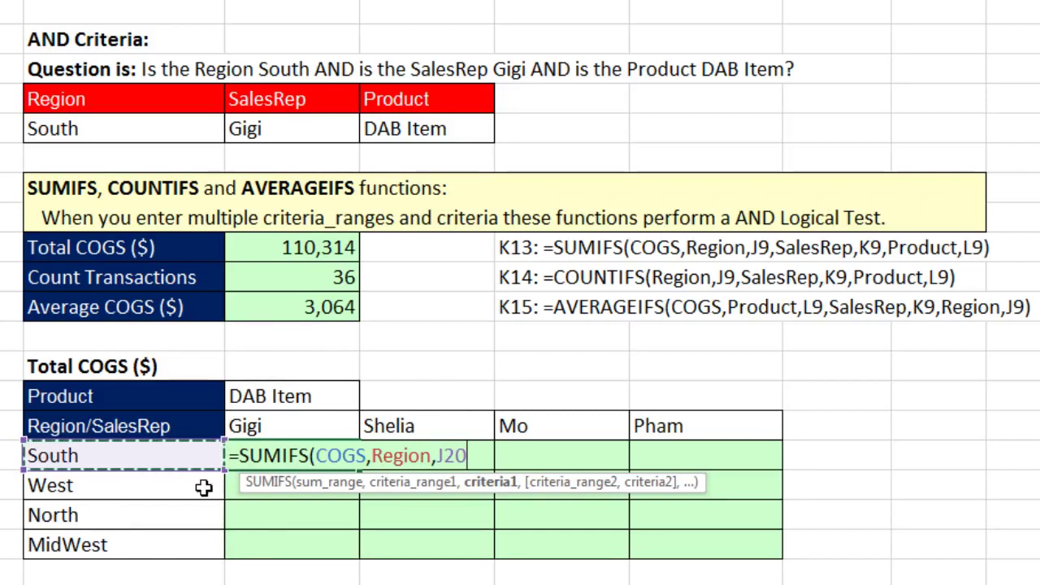
pyautogui.press('F4')
pyautogui.press('F4')
pyautogui.press('F4')
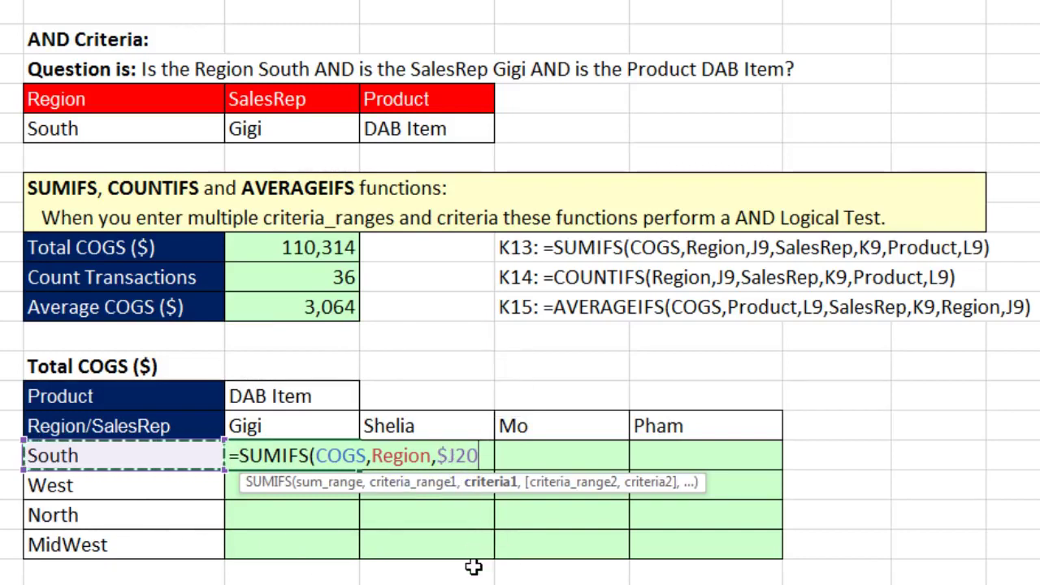
pyautogui.write(',')
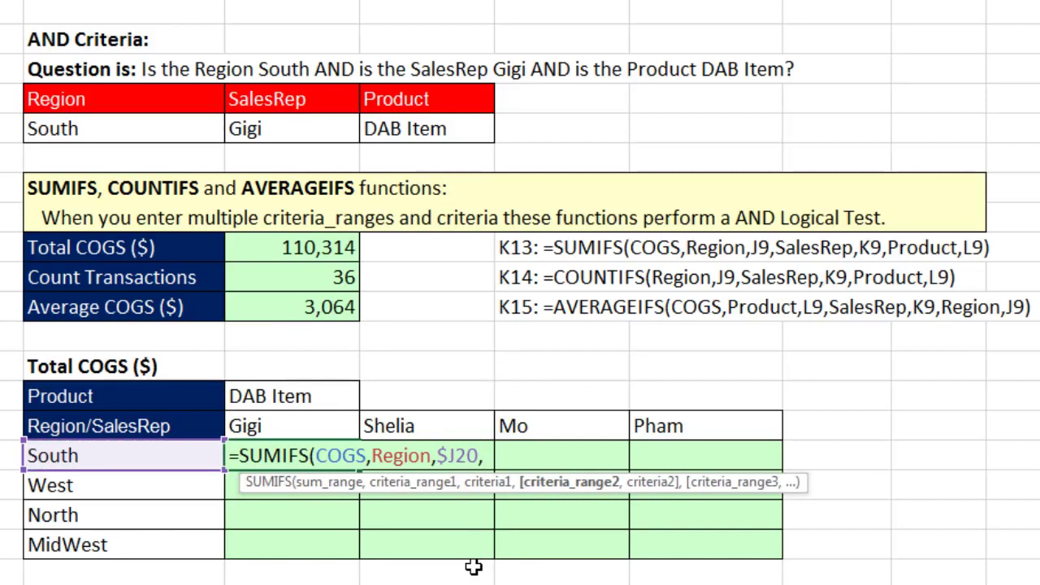
# Add the named range SalesRep with the row-locked criterion K$19 as the second criteria pair of the SUMIFS formula.
pyautogui.write('sa')
pyautogui.press('Down')
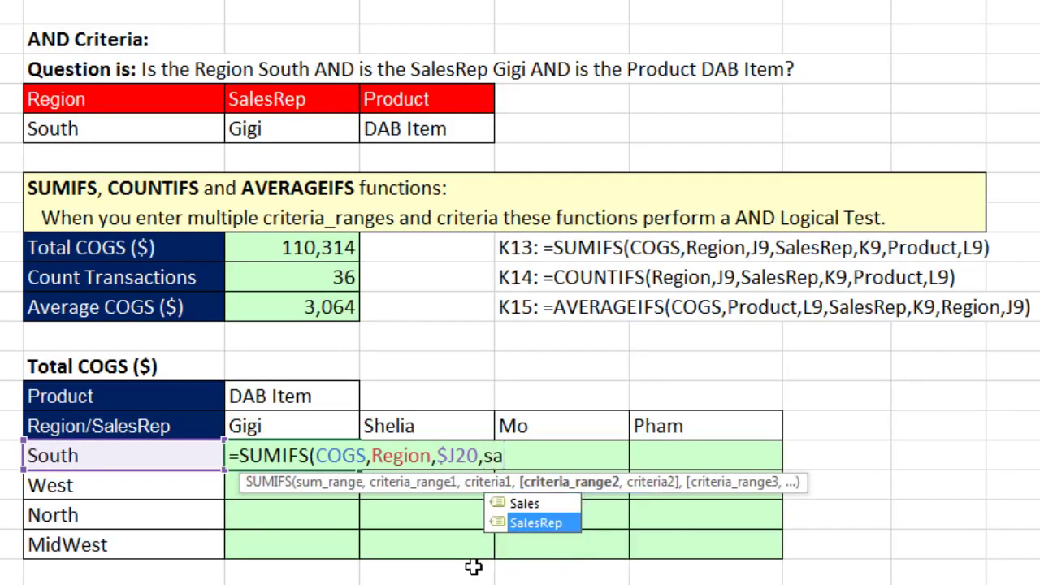
pyautogui.press('Tab')
pyautogui.write(',')
pyautogui.press('Up')
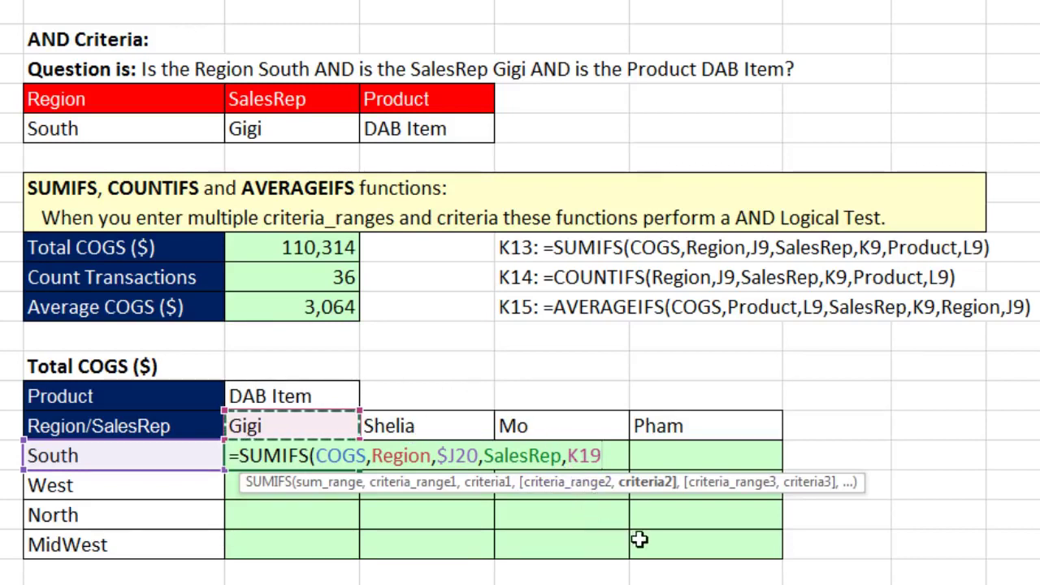
pyautogui.press('F4')
pyautogui.press('F4')
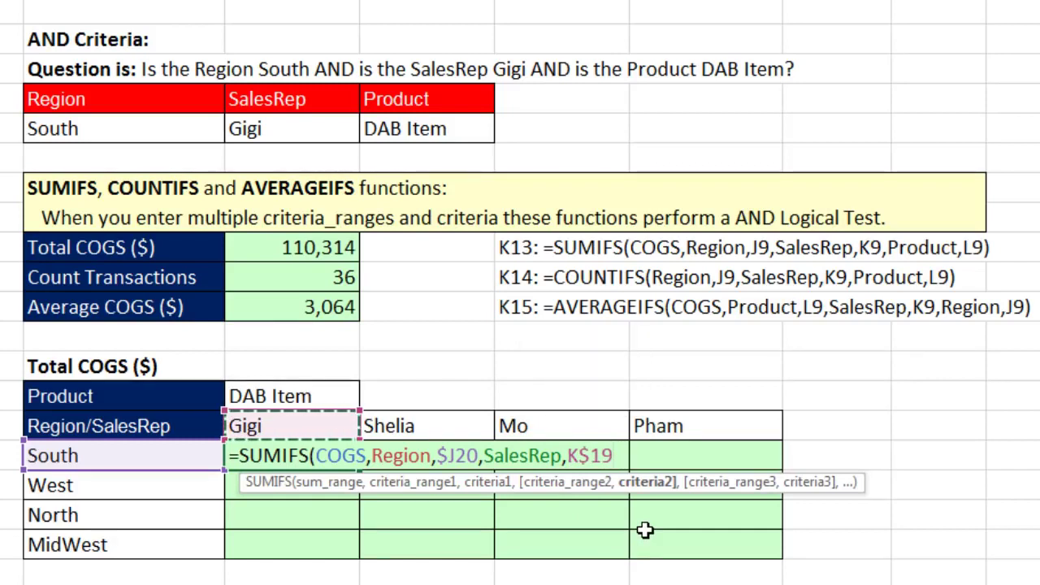
pyautogui.write(',')
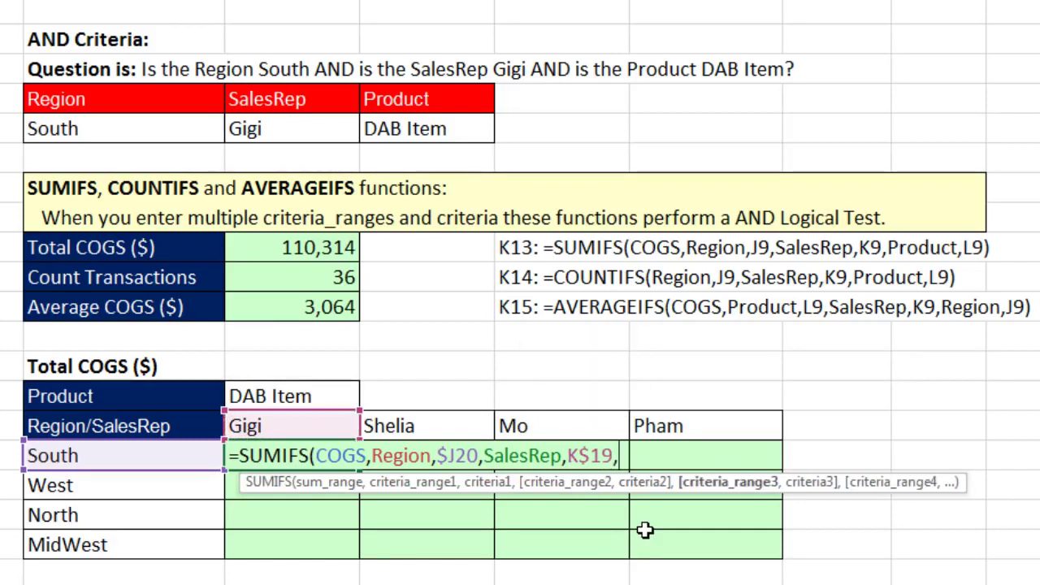
# Add the named range Product with the fully locked criterion $K$18 as the third criteria pair and enter the formula, keeping K20 selected.
pyautogui.write('pro')
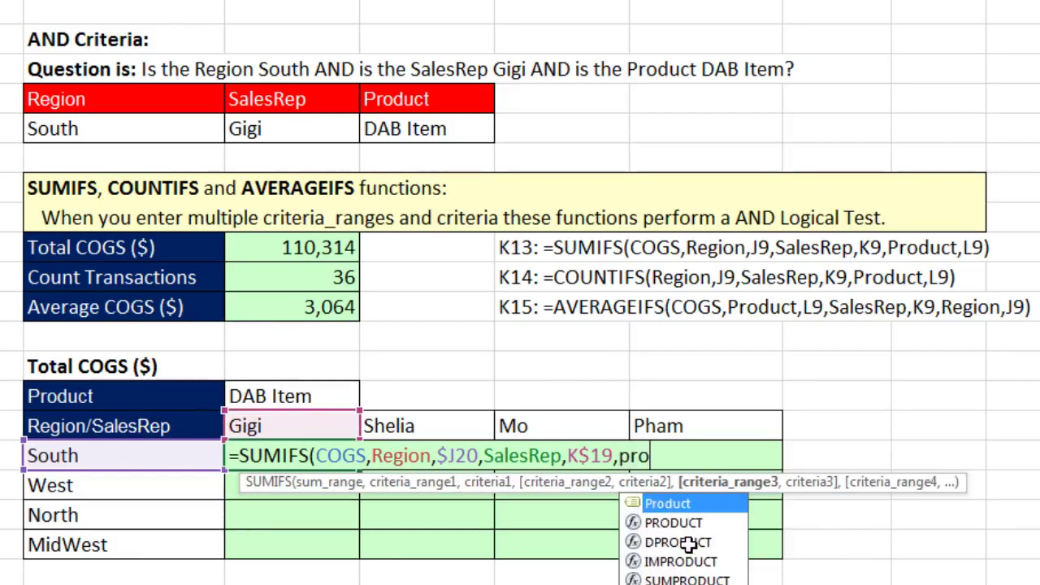
pyautogui.press('Tab')
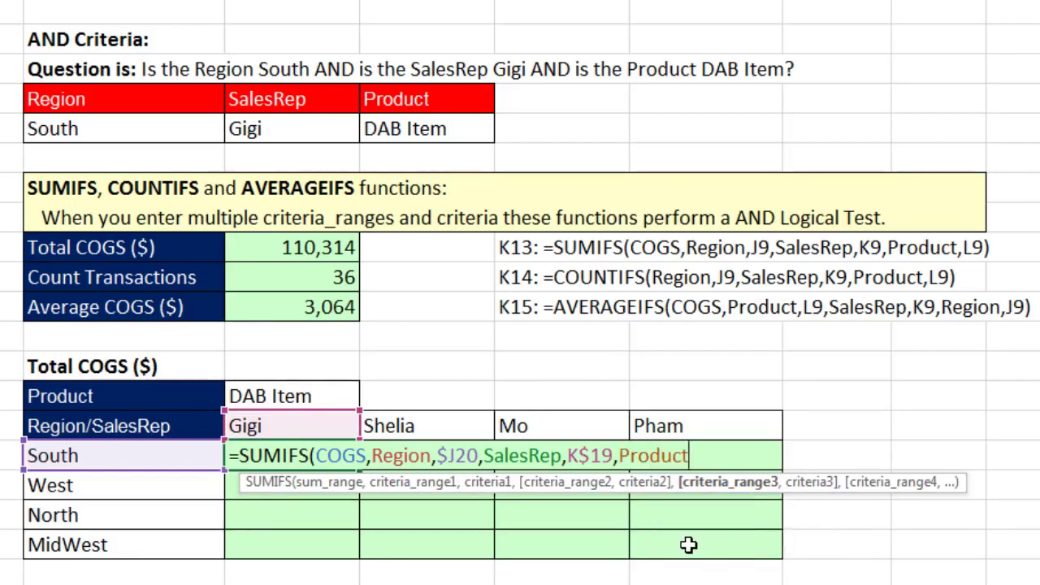
pyautogui.write(',')
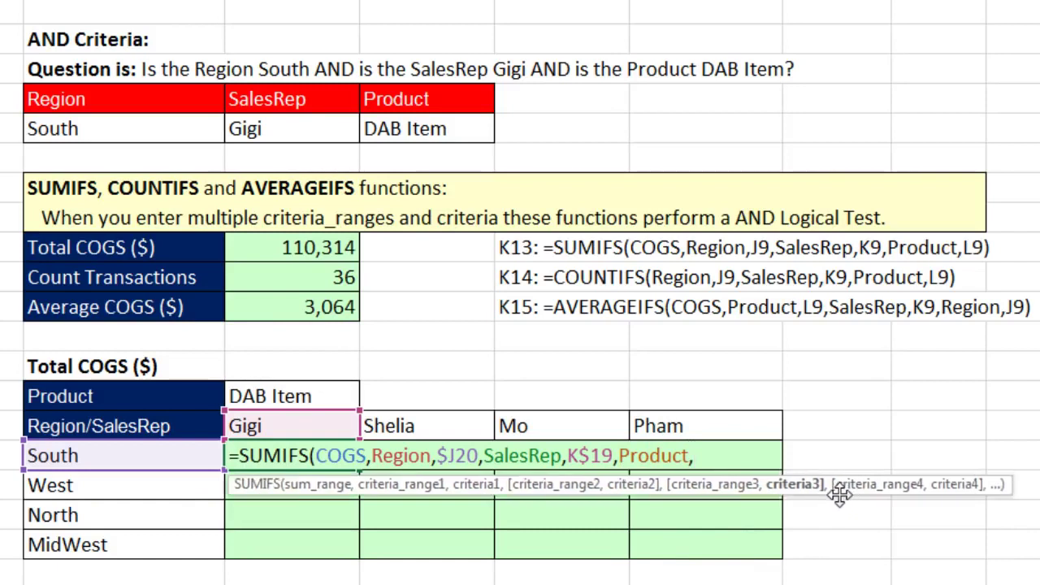
pyautogui.moveTo(839, 496); pyautogui.dragTo(743, 494)
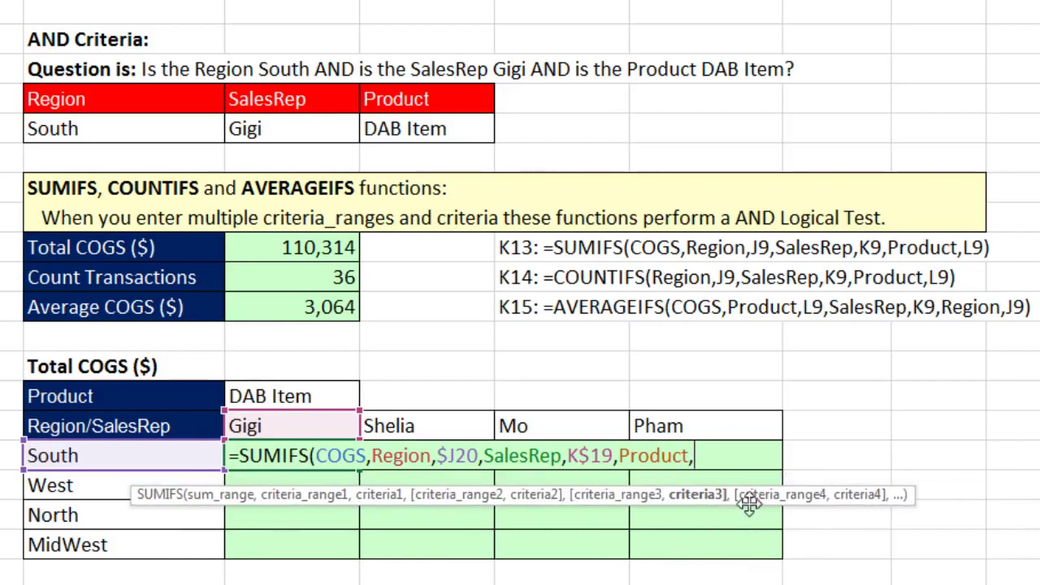
pyautogui.click(313, 397)
pyautogui.press('F4')
pyautogui.press('F4')
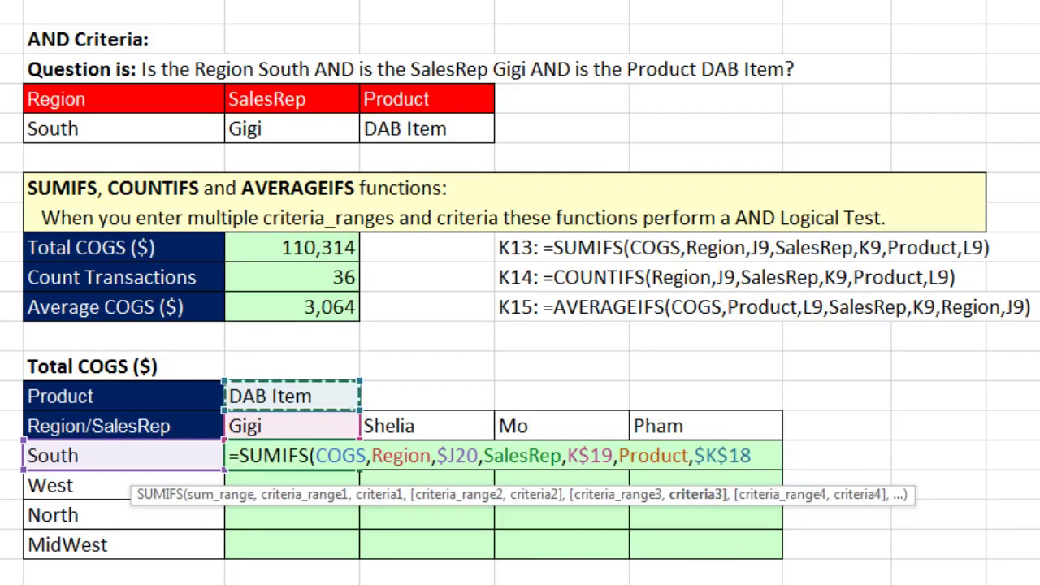
pyautogui.write(')')
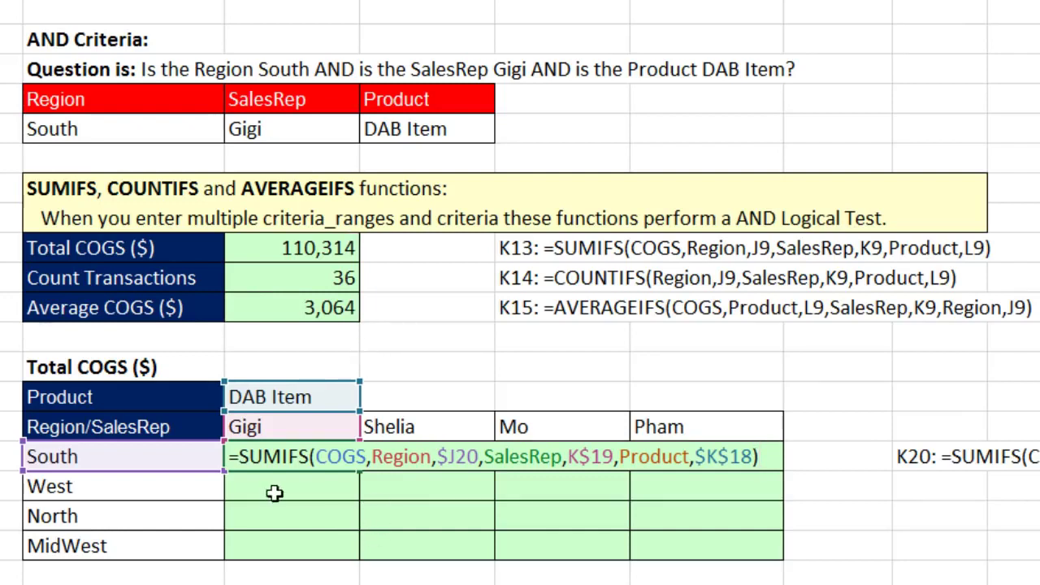
pyautogui.hotkey('ctrl', 'Return')
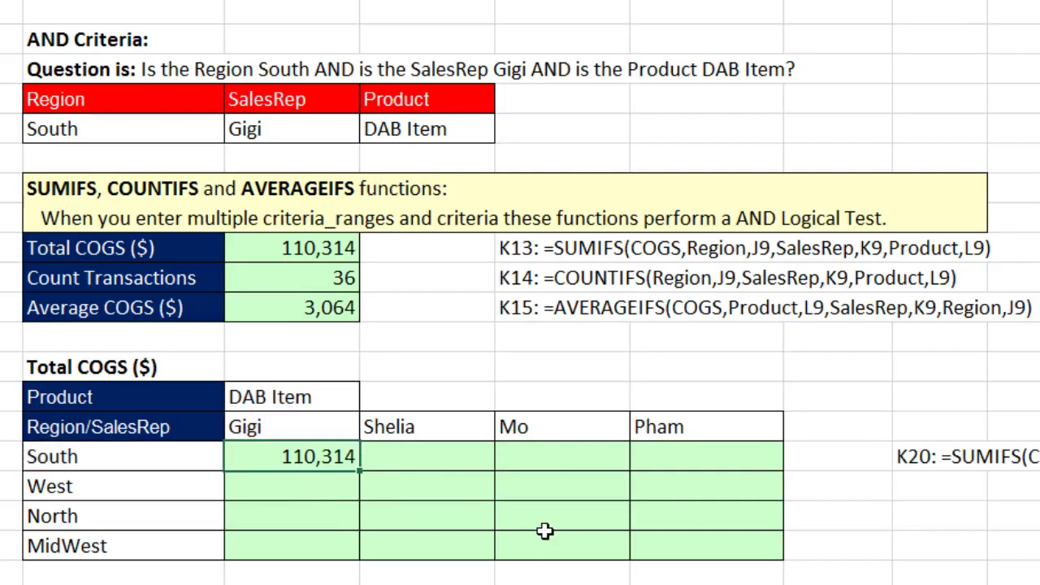
# Fill the SUMIFS formula across the whole cross table K20:N23 and check the cell references in the last cell, N23.
pyautogui.moveTo(360, 470); pyautogui.dragTo(687, 544)
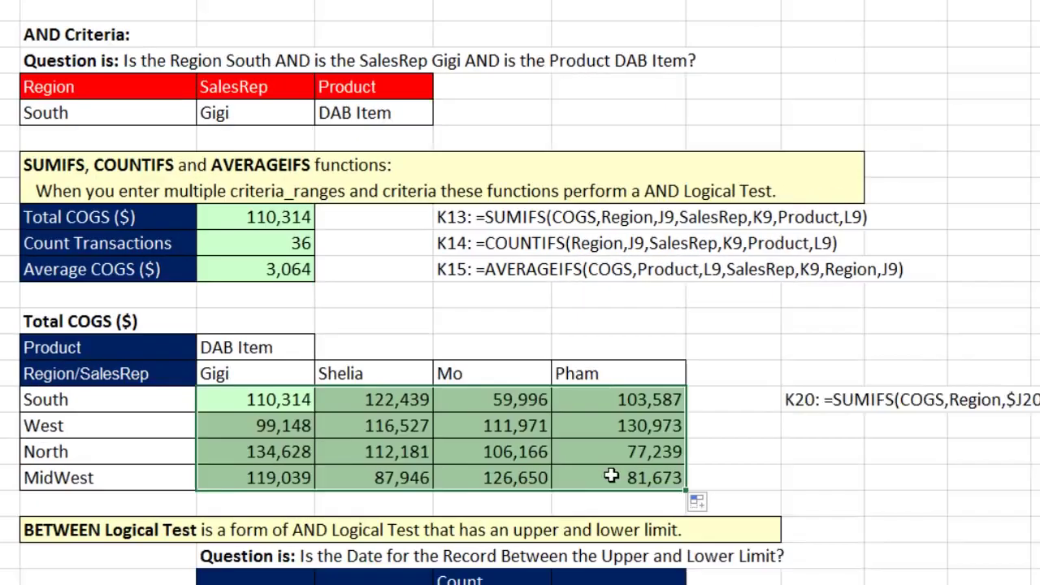
pyautogui.click(716, 521)
pyautogui.press('F2')
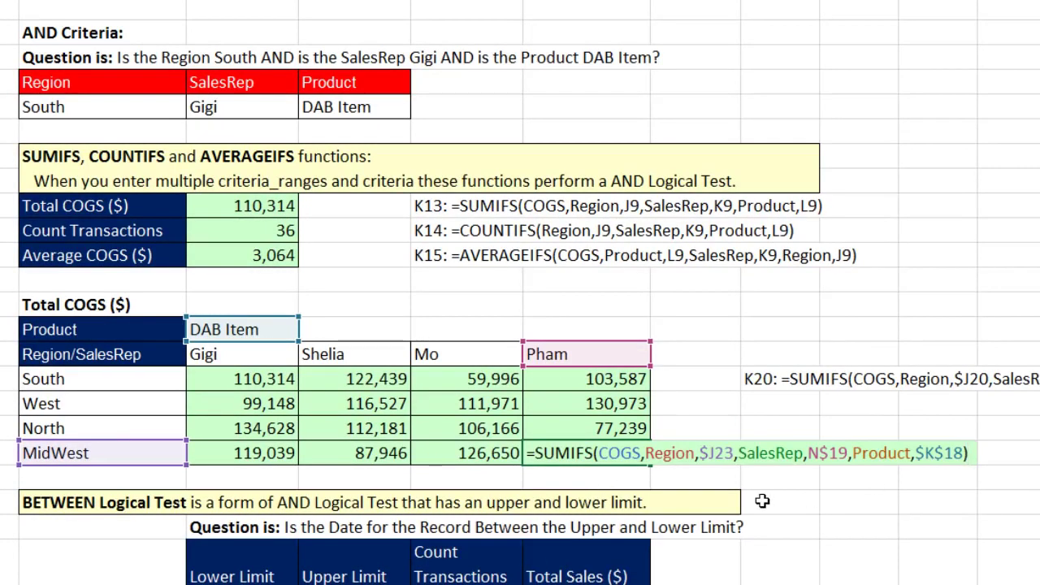
pyautogui.hotkey('ctrl', 'Return')
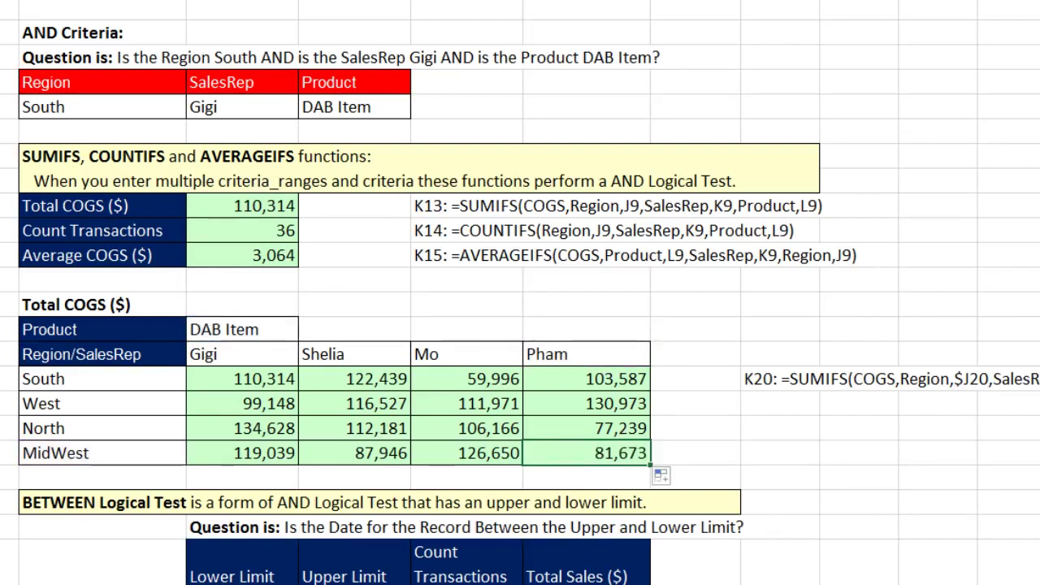
# Examine the BETWEEN Logical Test table's first row: the lower and upper limit dates and the Count Transactions and Total Sales ($) cells.
pyautogui.scroll(-5, 520, 292)
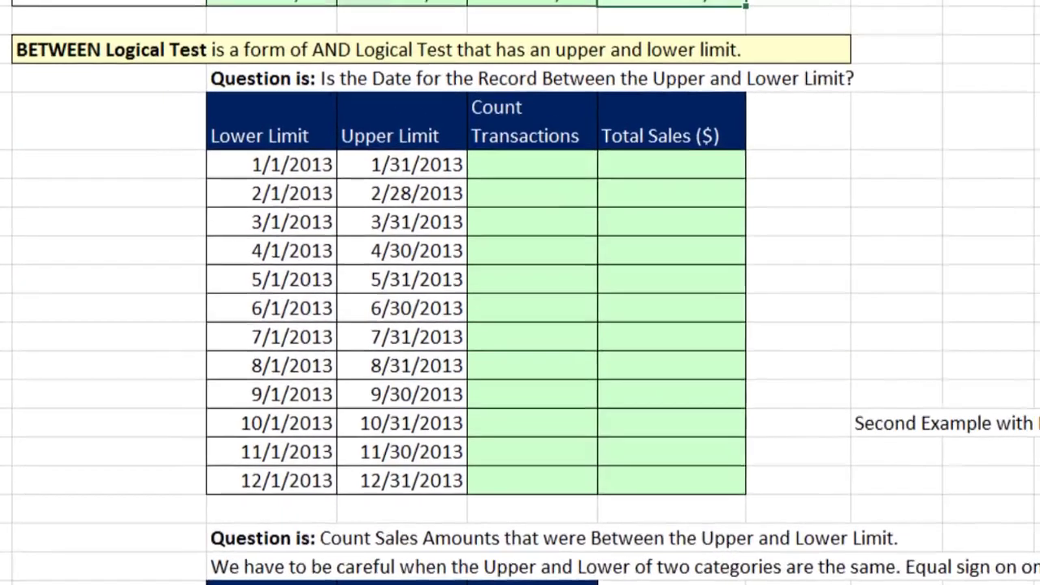
pyautogui.scroll(-1, 520, 325)
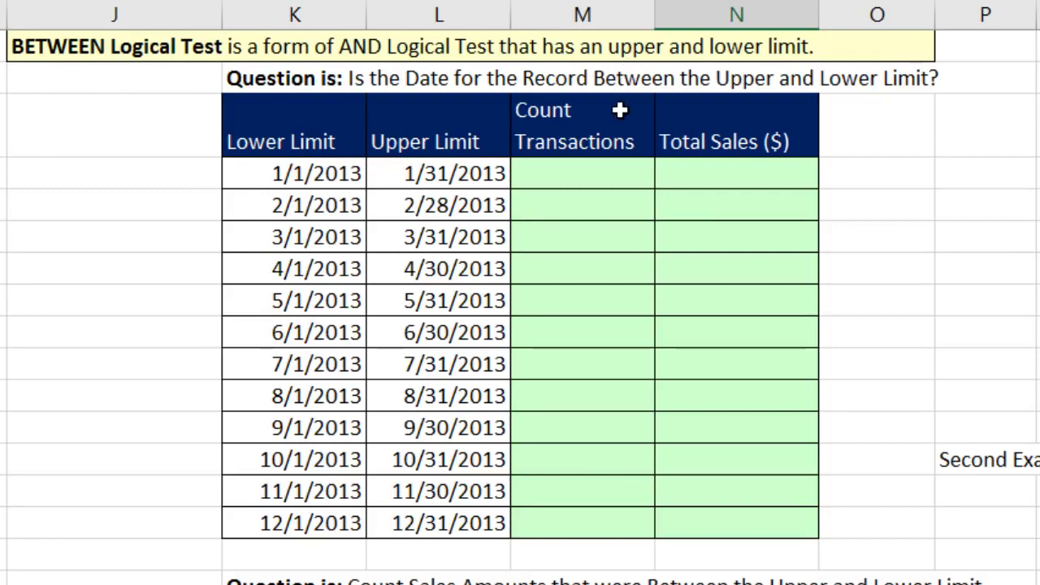
pyautogui.click(326, 169)
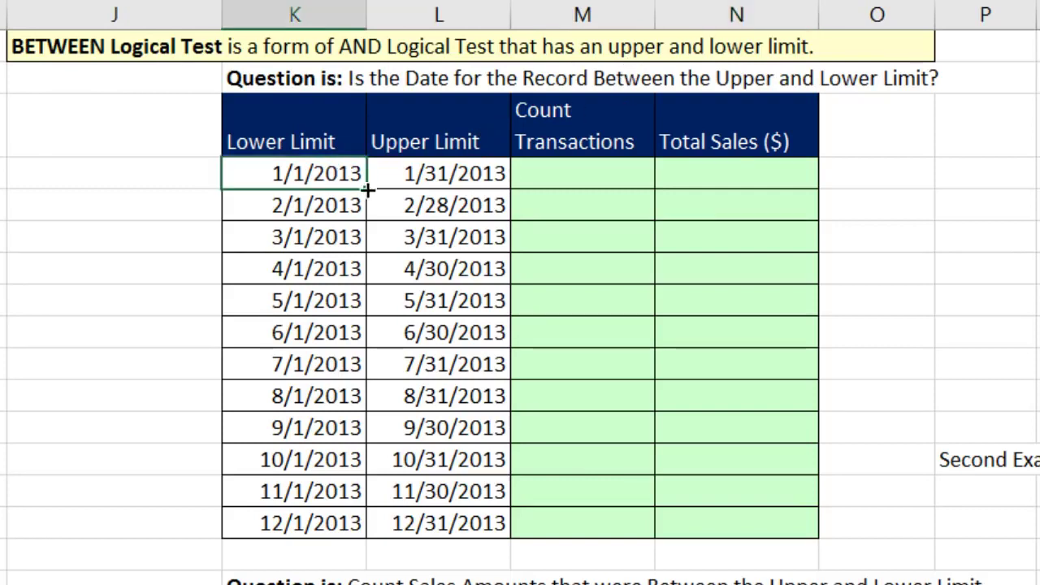
pyautogui.click(408, 172)
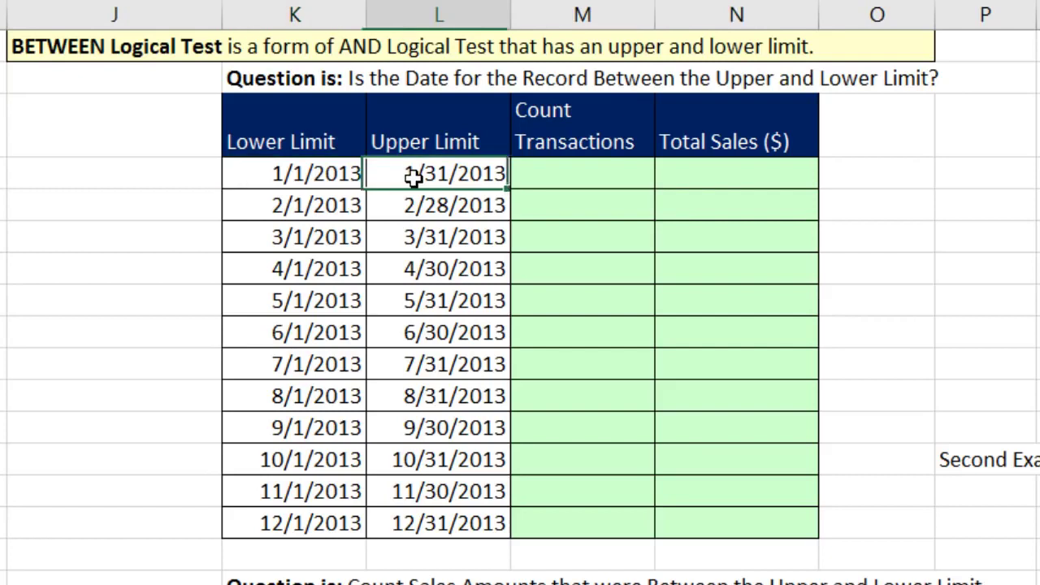
pyautogui.click(536, 182)
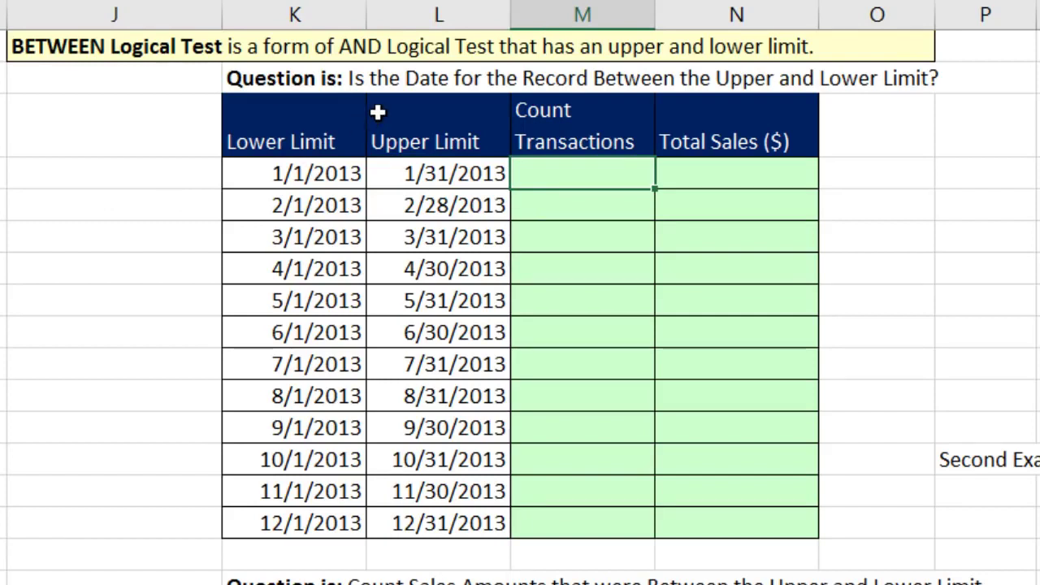
pyautogui.click(679, 180)
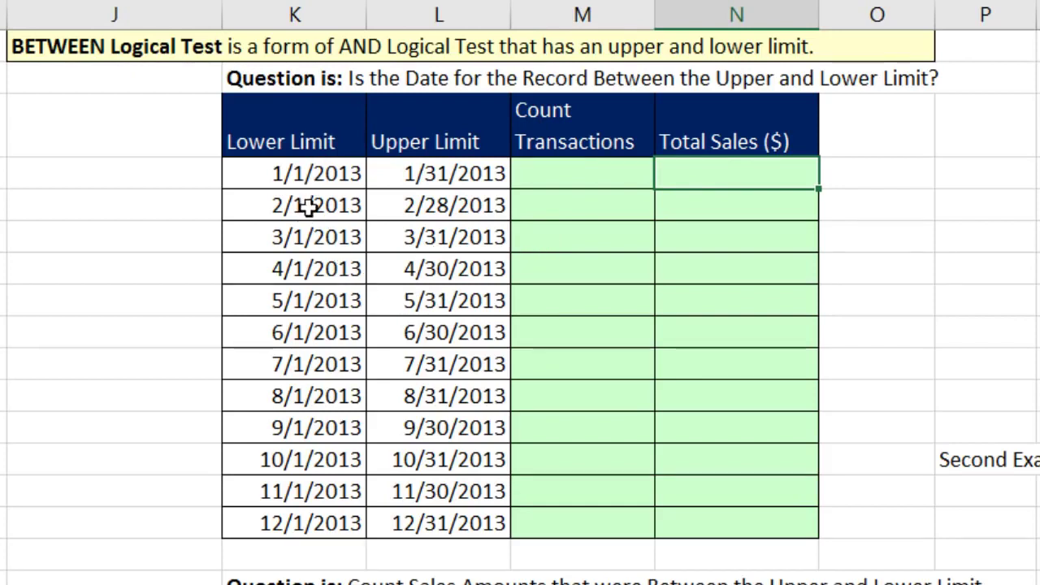
pyautogui.click(539, 181)
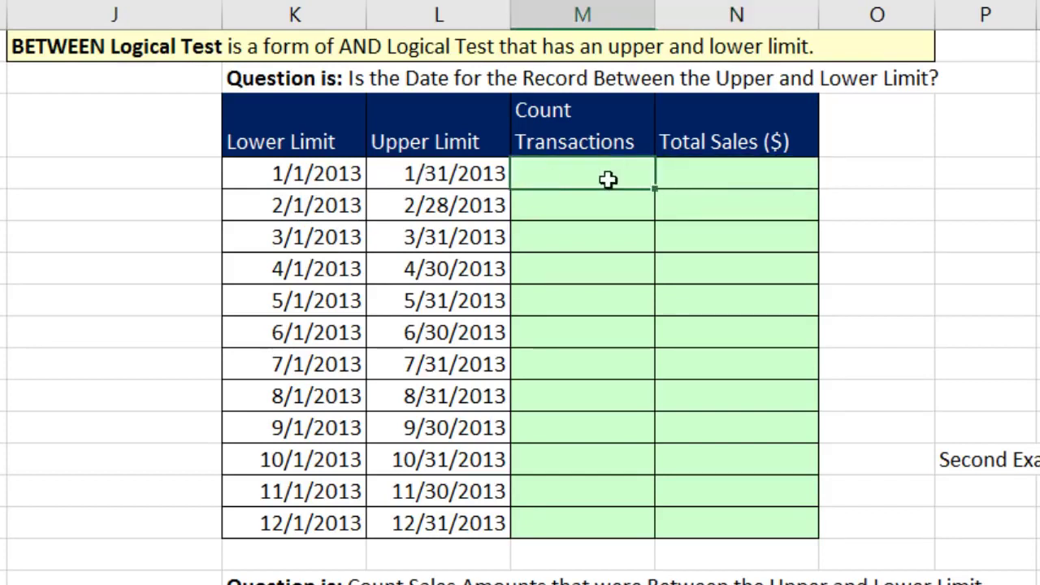
pyautogui.click(687, 179)
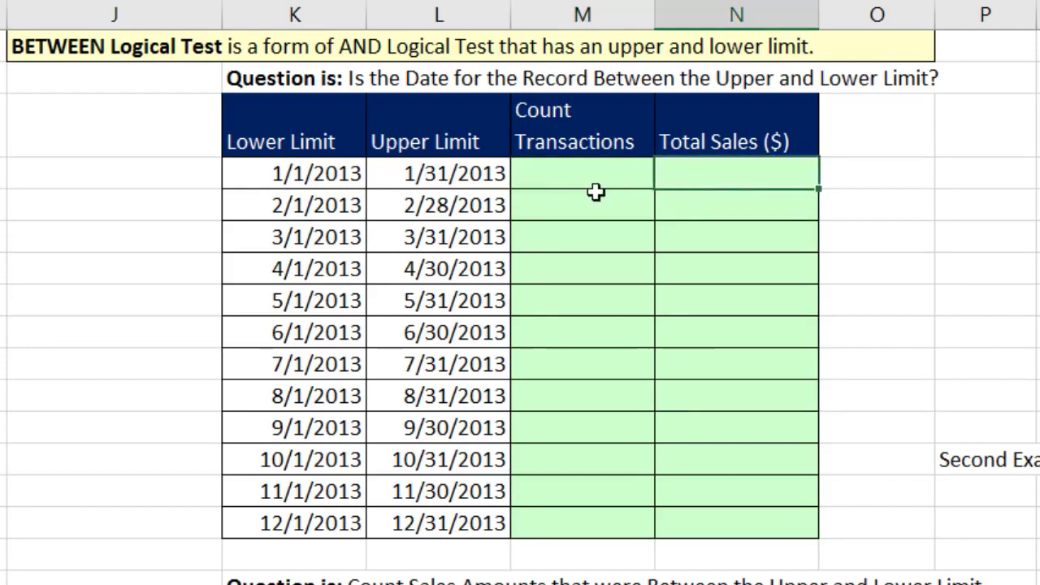
pyautogui.click(313, 178)
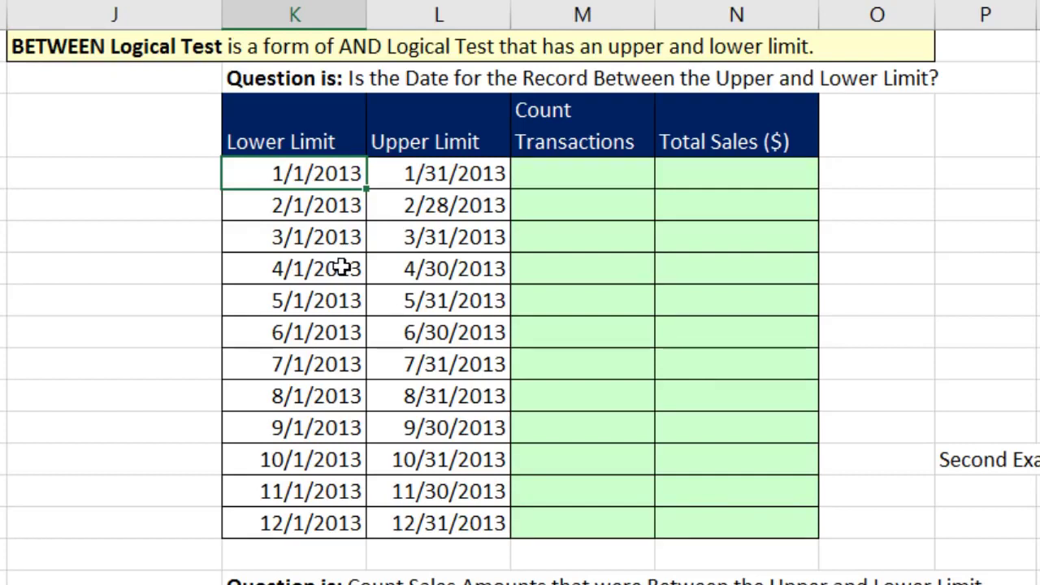
pyautogui.click(449, 168)
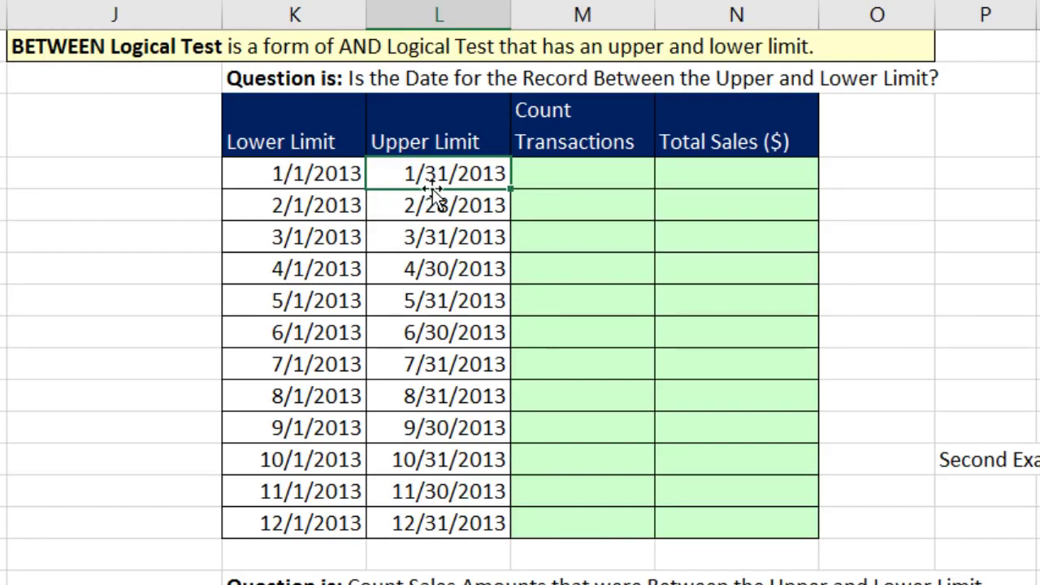
# Start a COUNTIFS formula in M28, the first Count Transactions cell, with the named range Date as the first criteria range.
pyautogui.click(541, 180)
pyautogui.write('=')
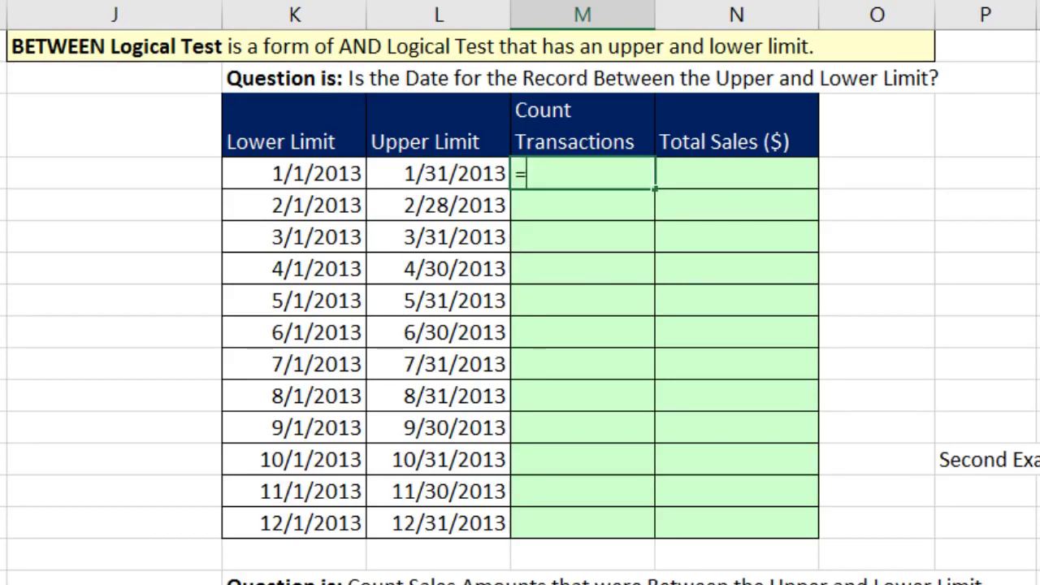
pyautogui.write('COUNTIFS(')
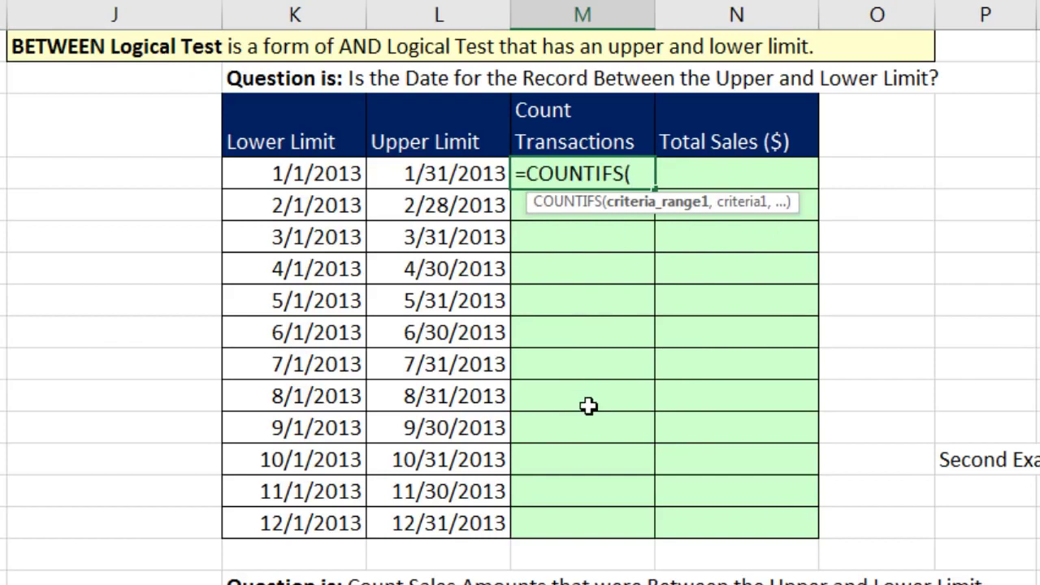
pyautogui.write('DATE')
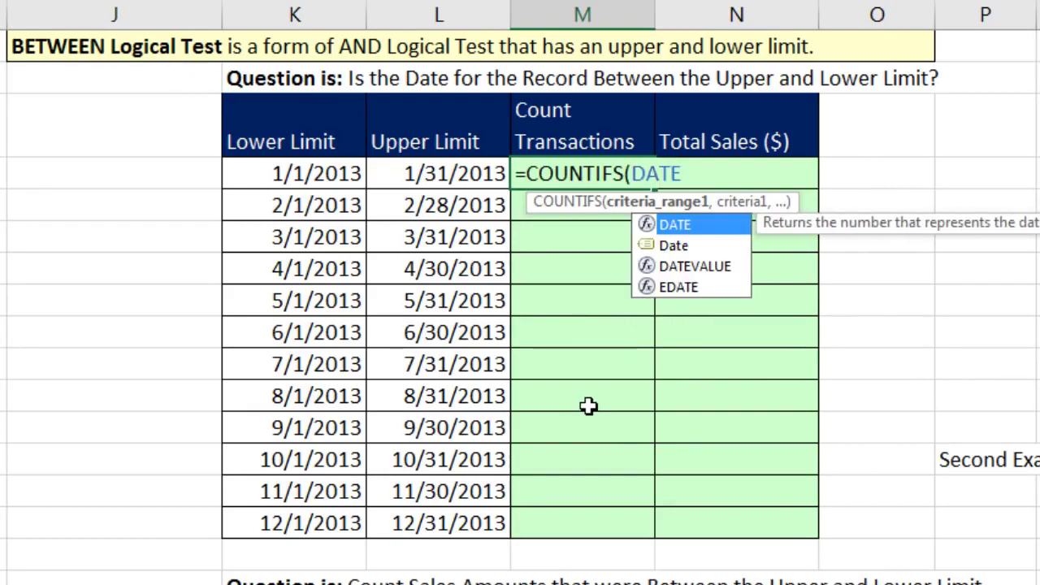
pyautogui.press('Down')
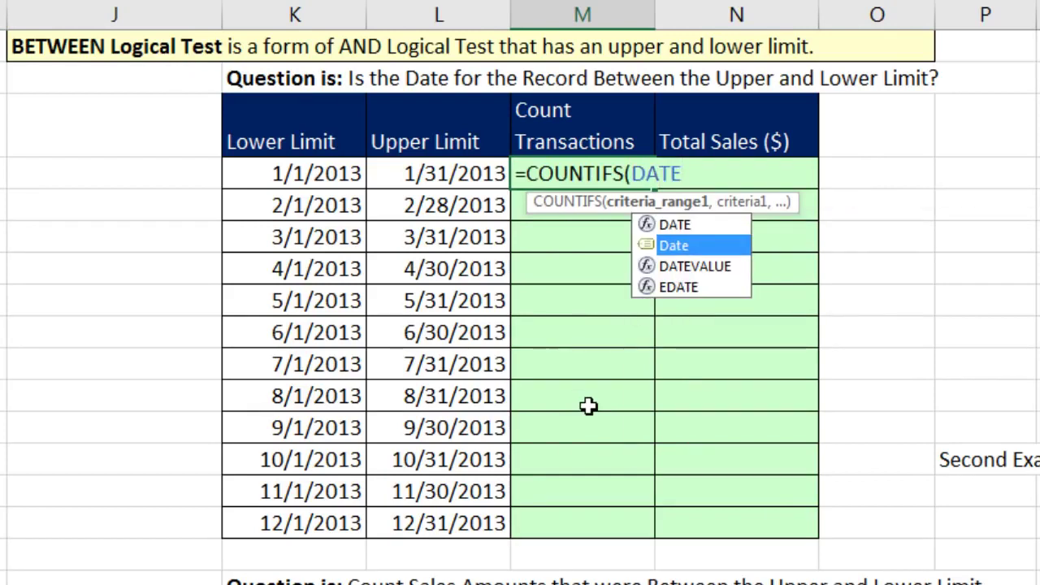
pyautogui.press('Tab')
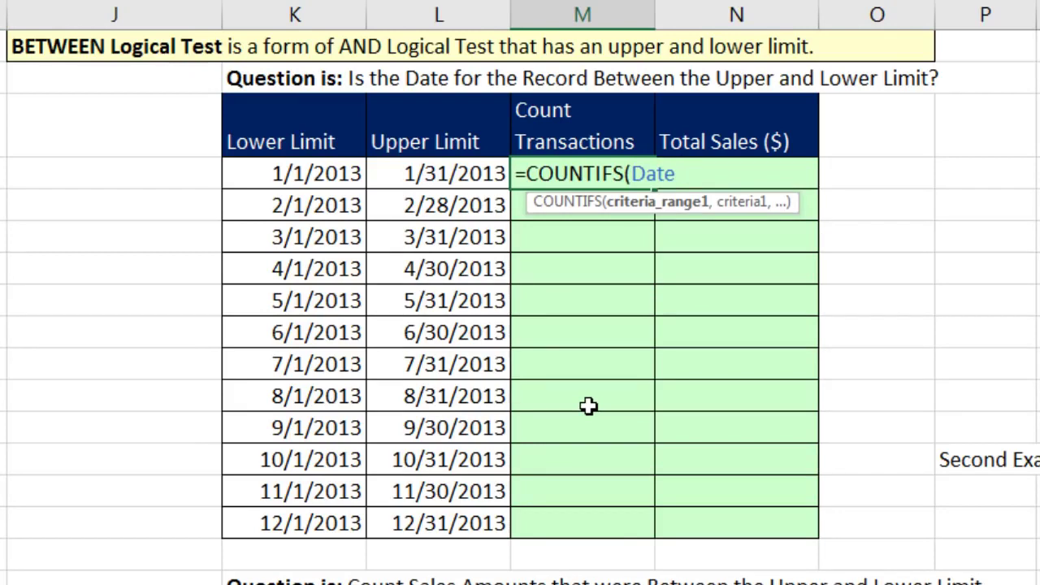
# Set the first COUNTIFS criterion to ">="&K28, joining the operator to the lower limit date.
pyautogui.write(',')
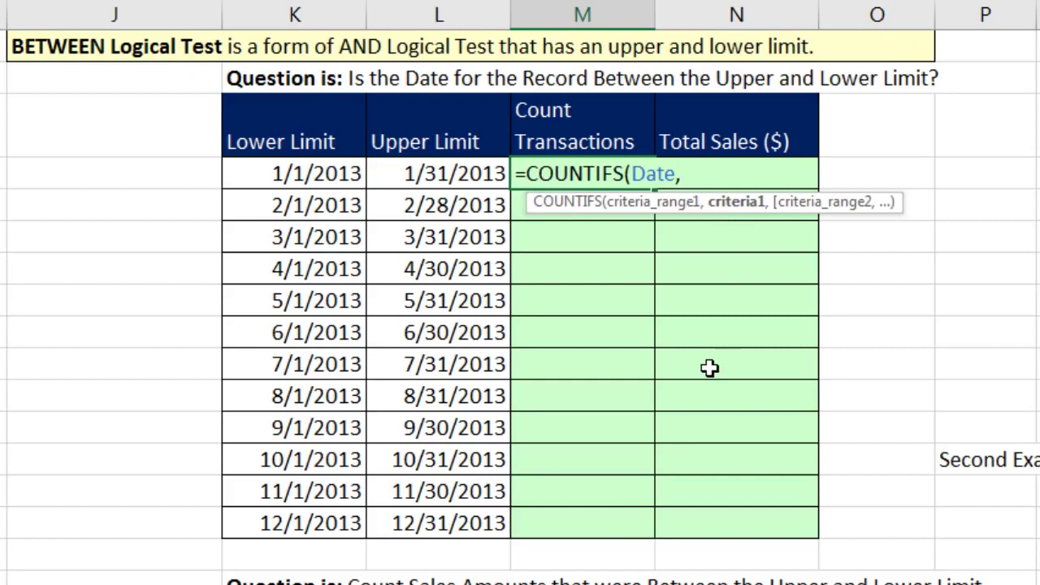
pyautogui.write('">="&')
pyautogui.click(315, 178)
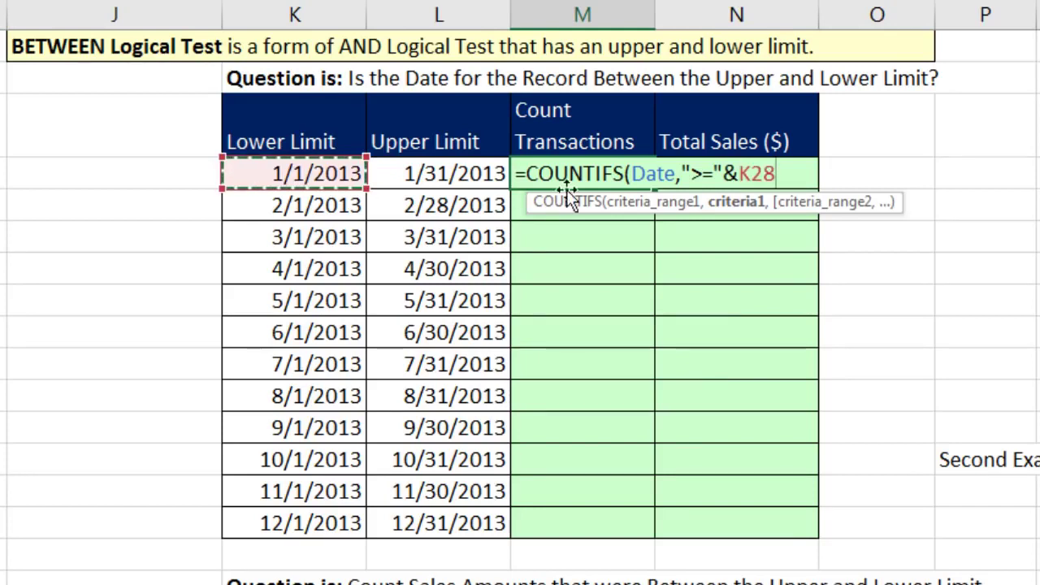
pyautogui.moveTo(684, 174); pyautogui.dragTo(791, 174)
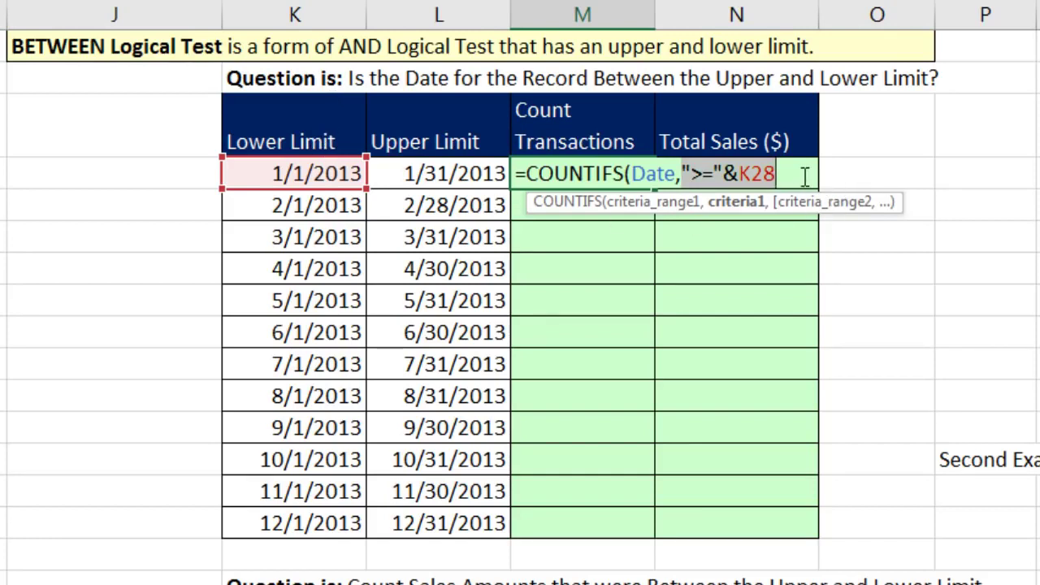
# Add the named range Date with the criterion "<="&L28 as the second criteria pair of the COUNTIFS formula.
pyautogui.write(',')
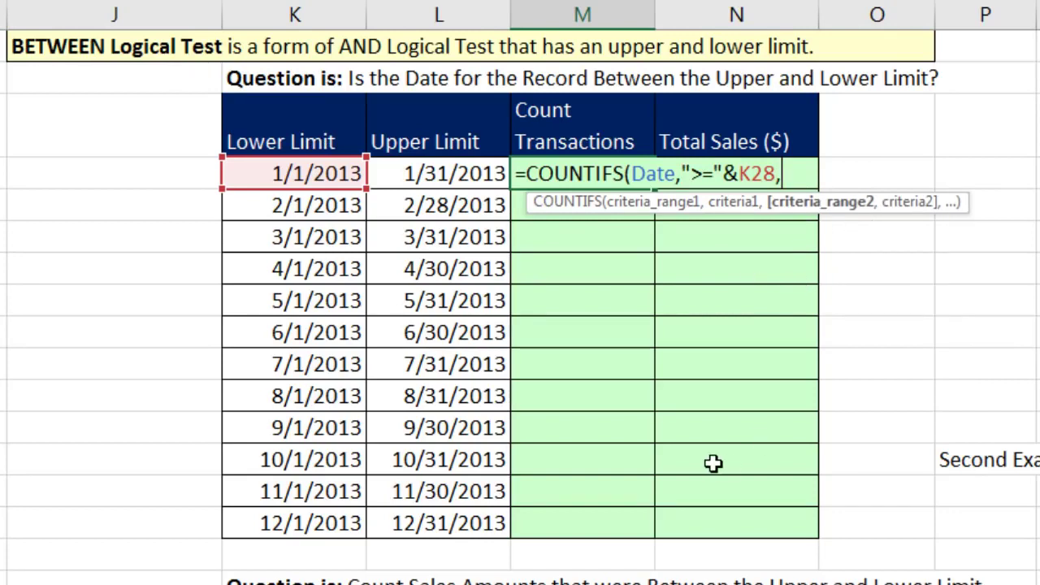
pyautogui.write('DATE')
pyautogui.press('Down')
pyautogui.press('Tab')
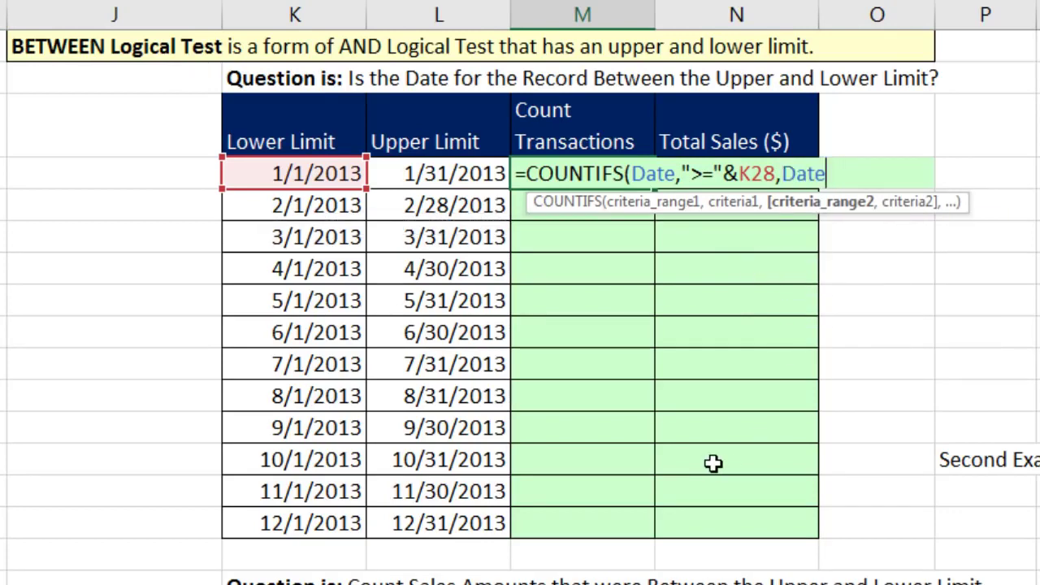
pyautogui.write(',"<')
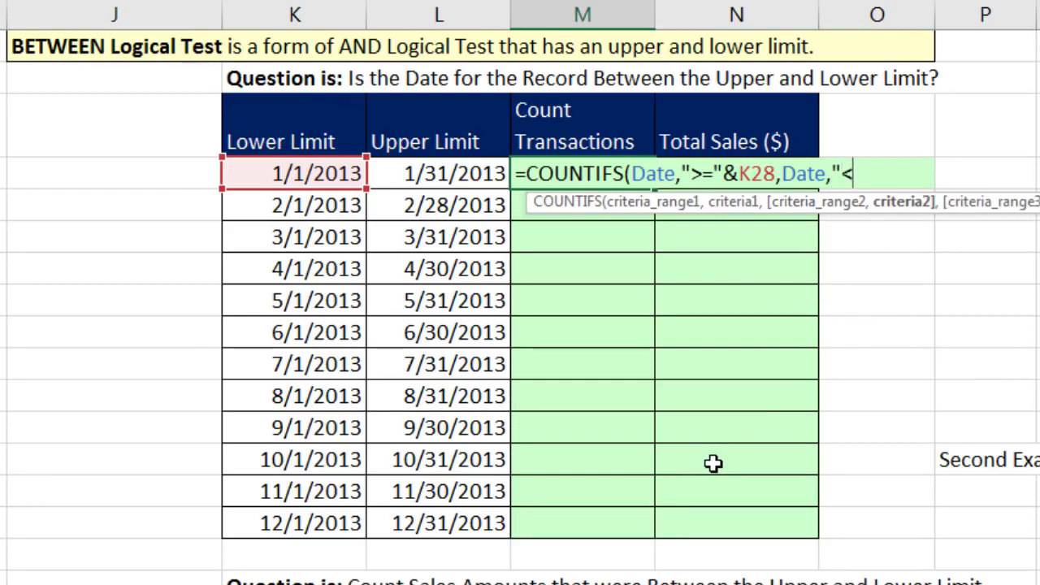
pyautogui.write('="&')
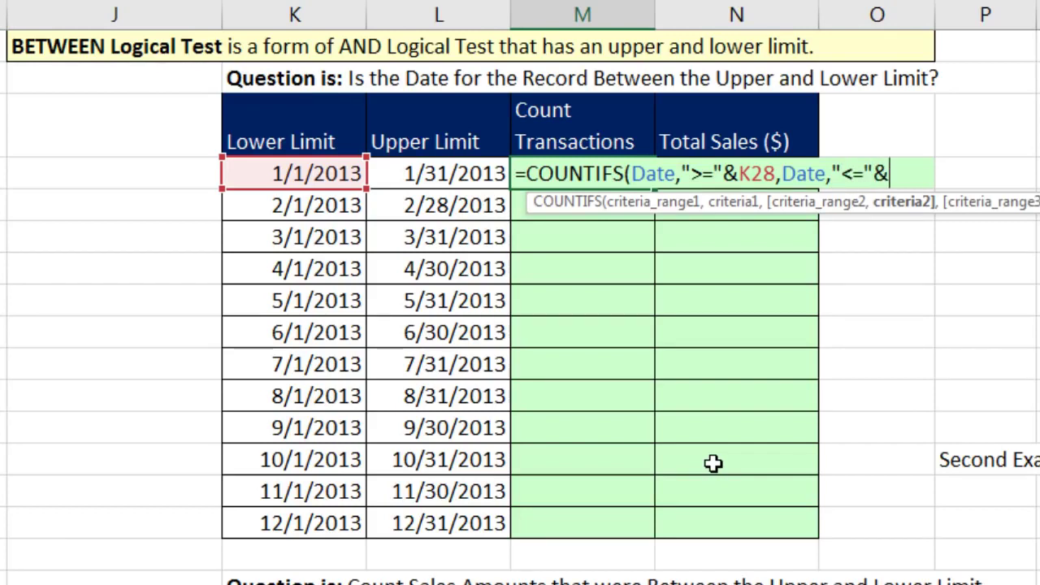
pyautogui.click(431, 180)
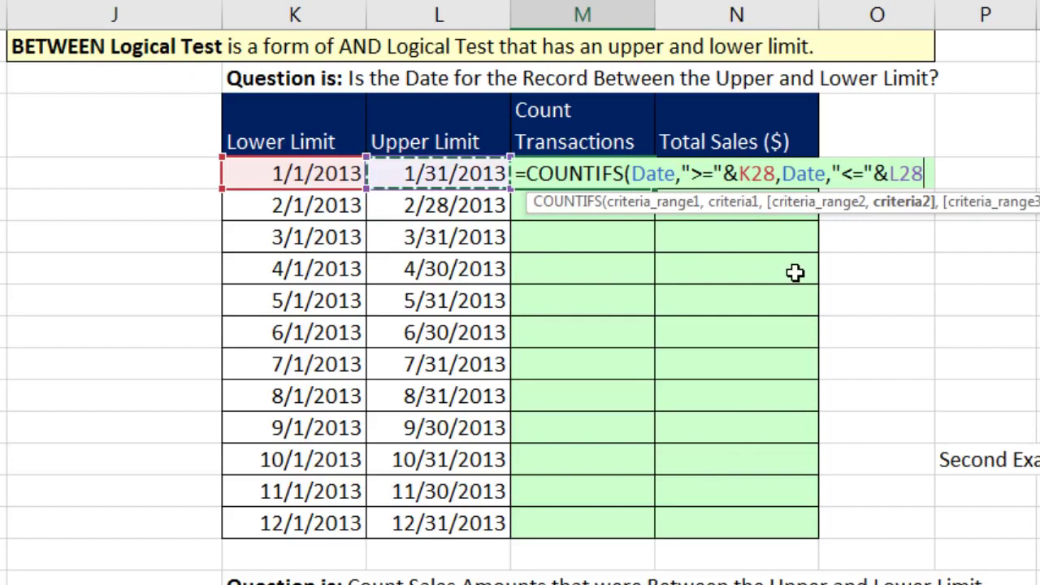
pyautogui.moveTo(832, 173); pyautogui.dragTo(929, 170)
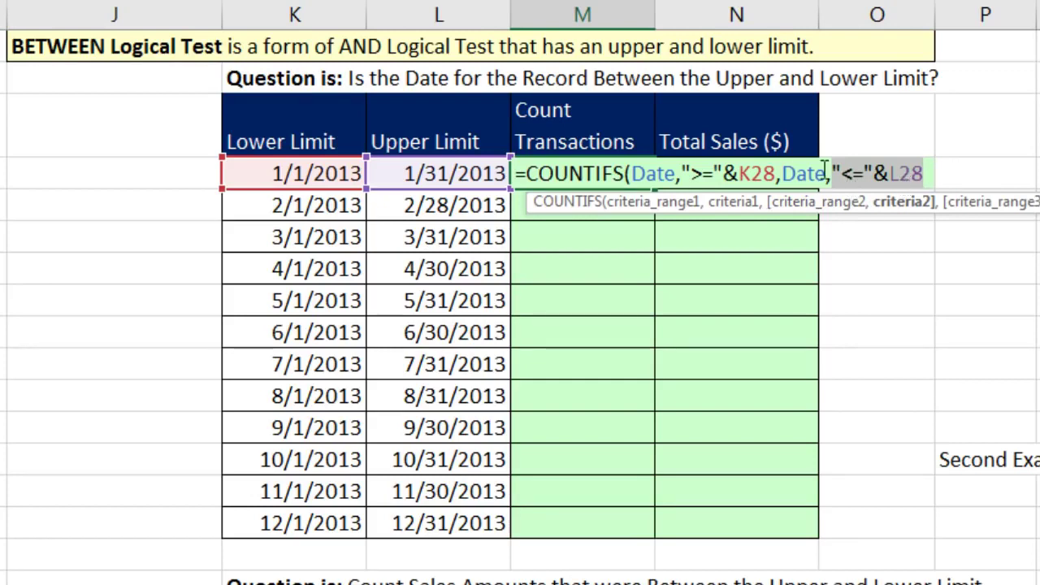
# Review both criteria of the COUNTIFS formula, close it and enter it, keeping M28 selected.
pyautogui.click(736, 203)
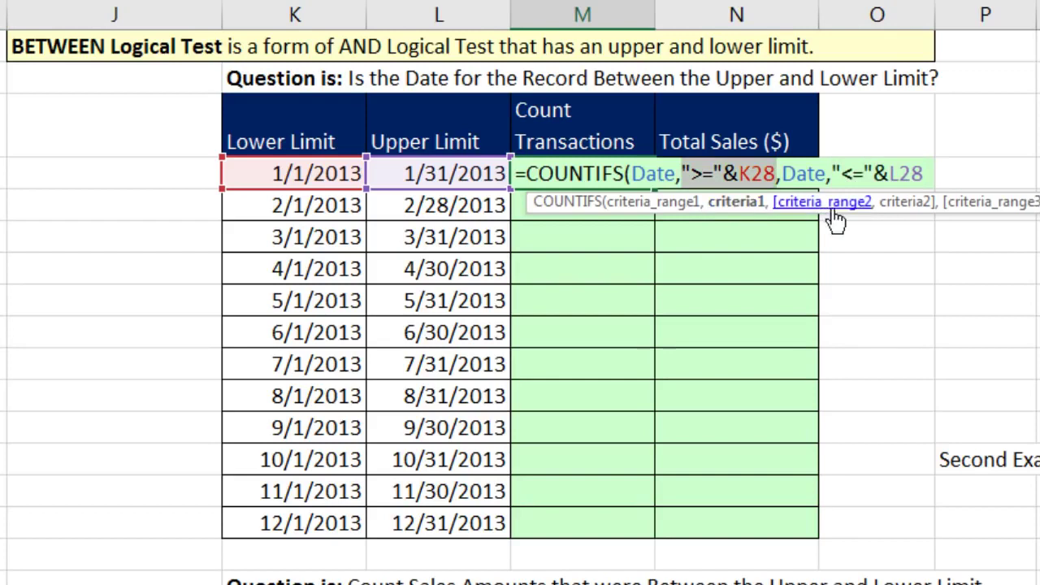
pyautogui.click(899, 209)
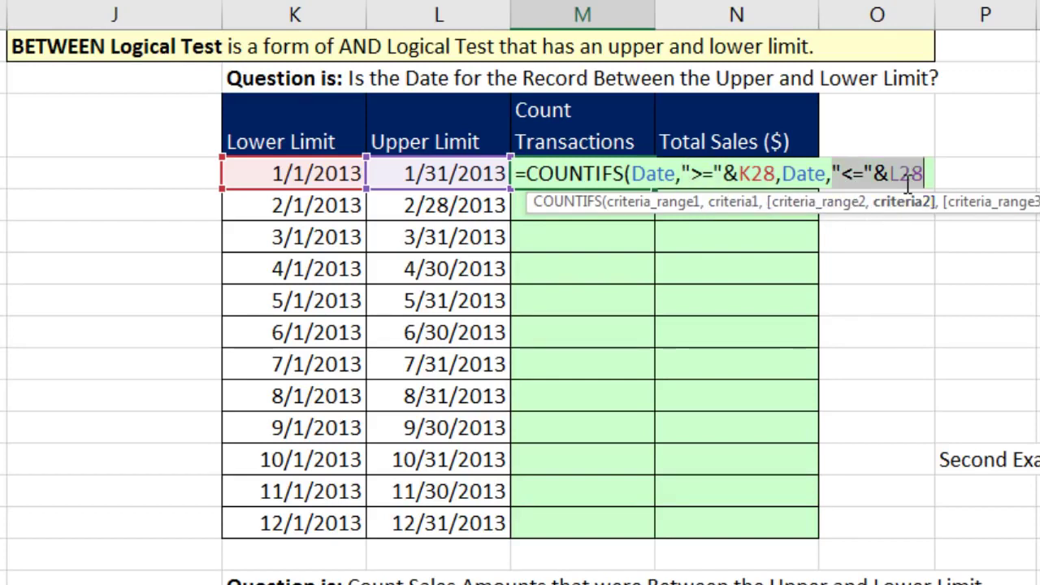
pyautogui.press('Right')
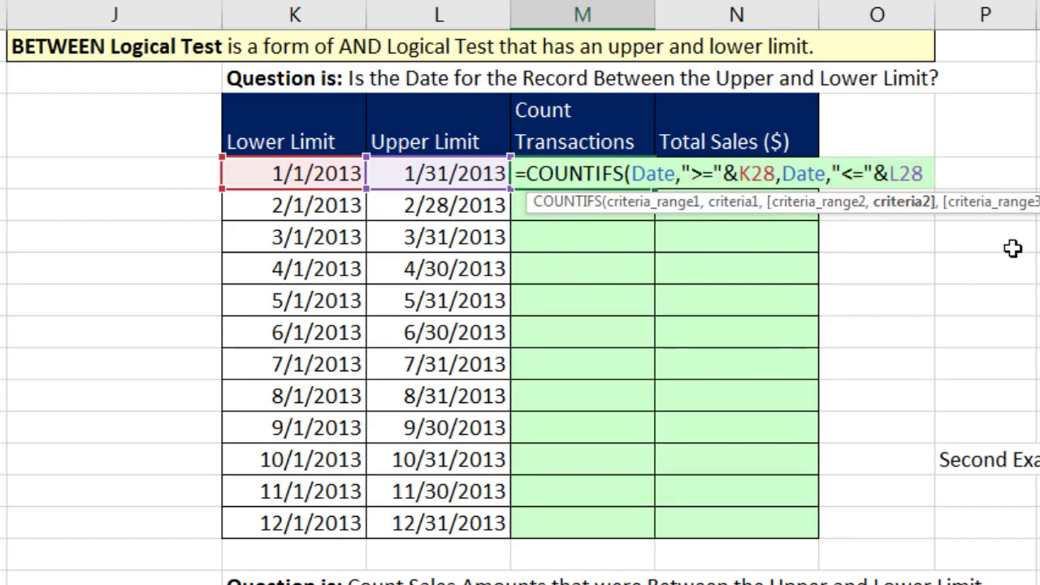
pyautogui.write(')')
pyautogui.hotkey('ctrl', 'Return')
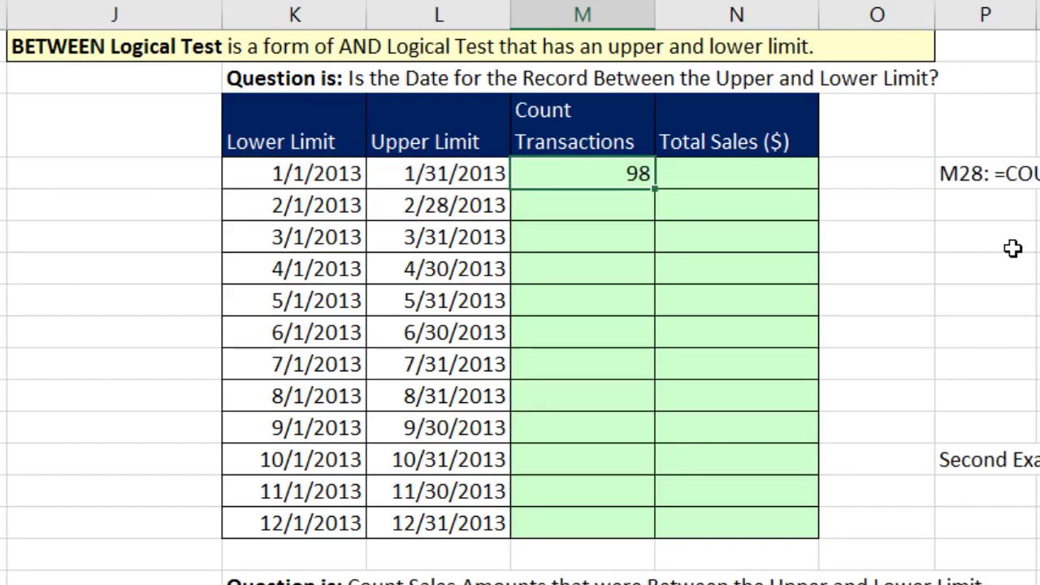
# Fill the COUNTIFS formula down the Count Transactions column to M39 and check the cell references in the last cell.
pyautogui.doubleClick(654, 189)
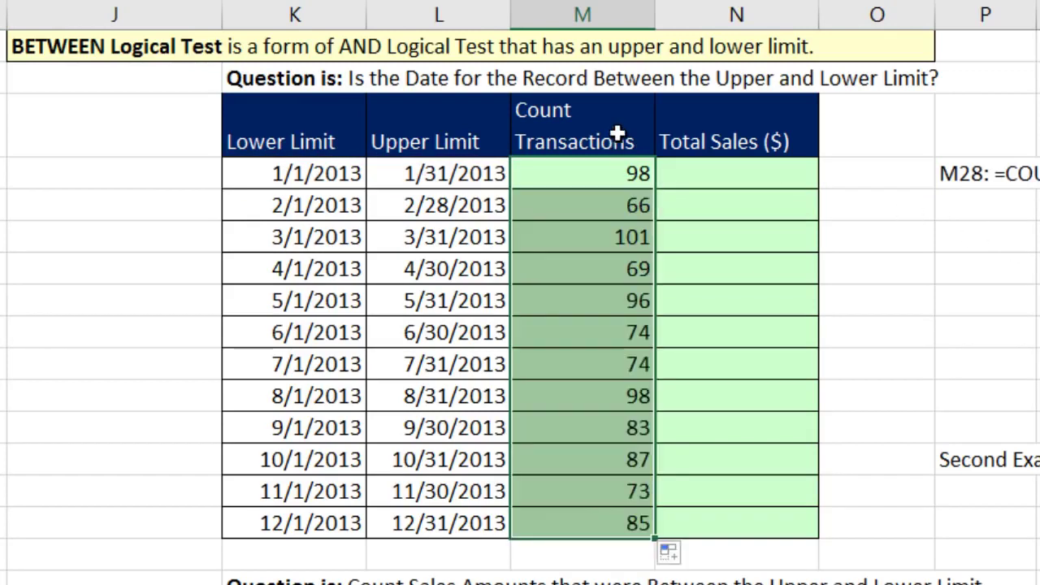
pyautogui.click(596, 521)
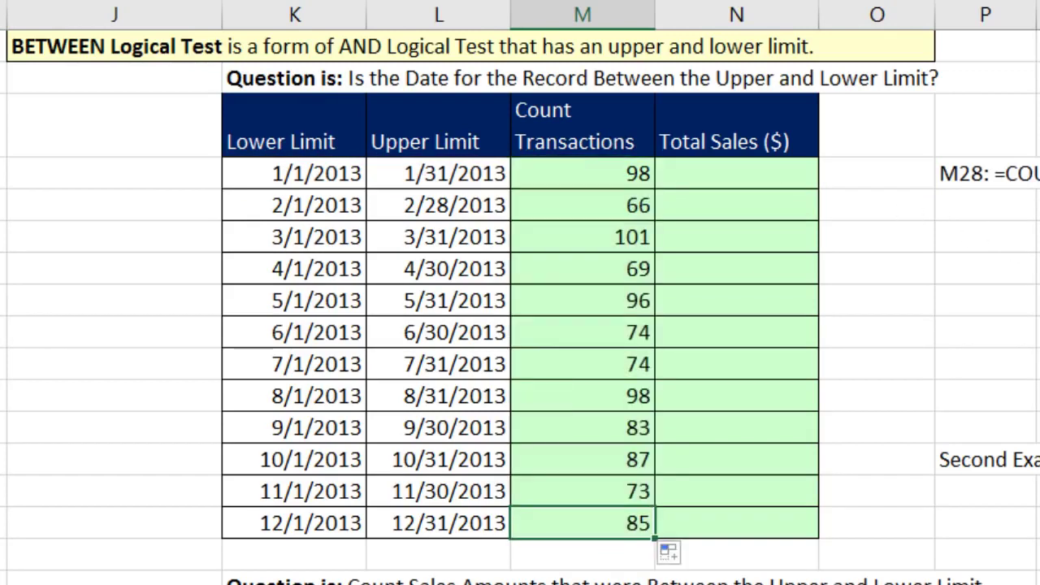
pyautogui.press('F2')
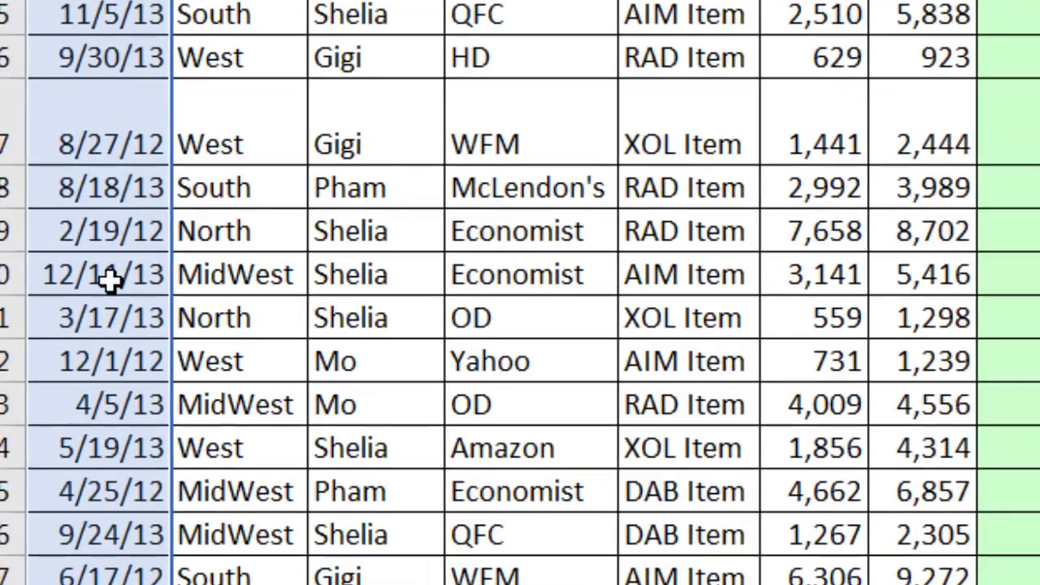
# Examine the 12/11/2013 record in row 30 against the date limits in the COUNTIFS formula of M39.
pyautogui.click(110, 279)
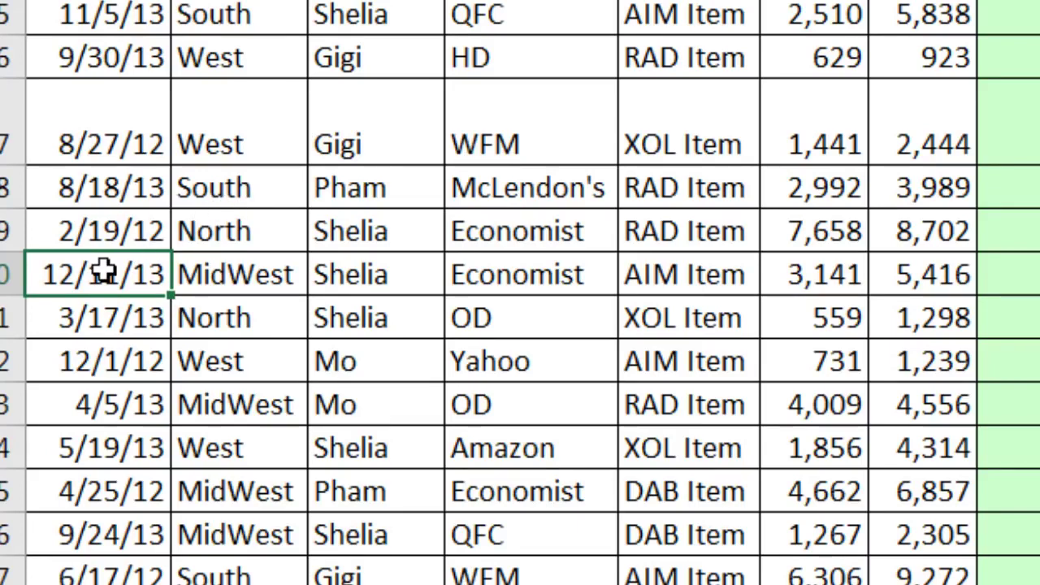
pyautogui.moveTo(39, 271); pyautogui.dragTo(1026, 269)
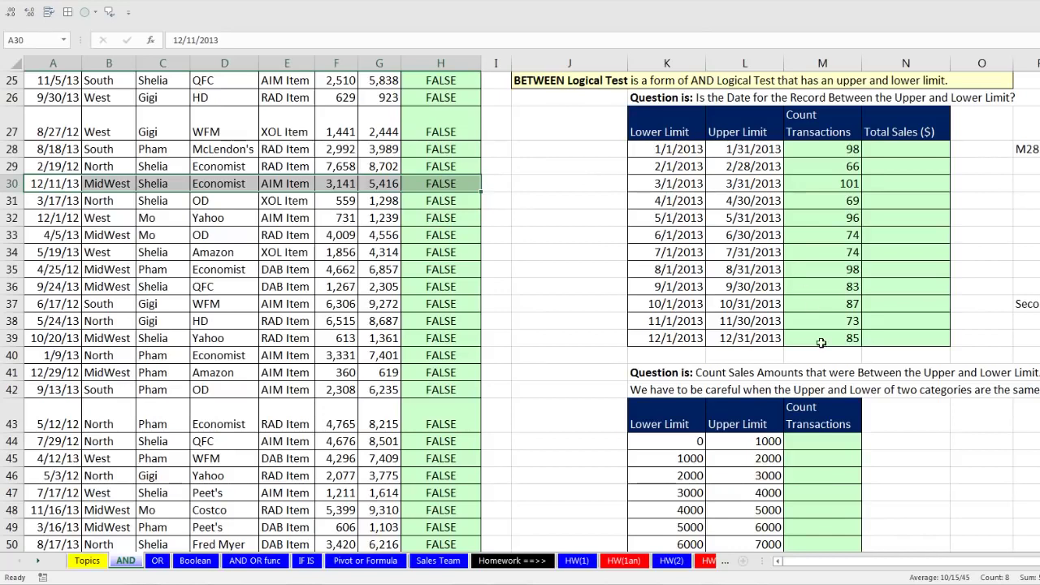
pyautogui.doubleClick(822, 342)
pyautogui.hotkey('ctrl', 'Return')
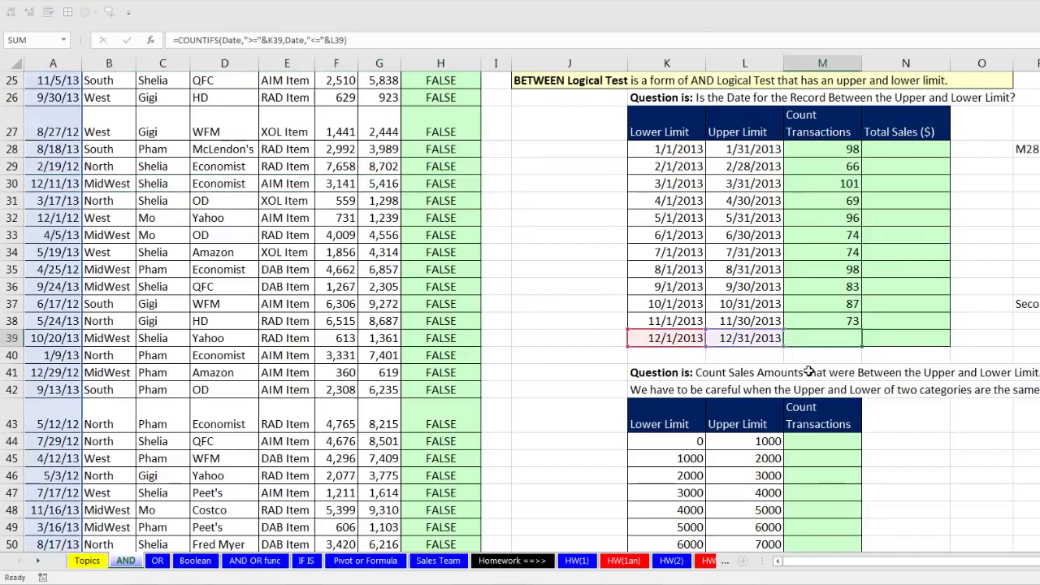
# Start a SUMIFS formula in N28, the first Total Sales ($) cell, with the named range Sales as the sum range.
pyautogui.click(907, 160)
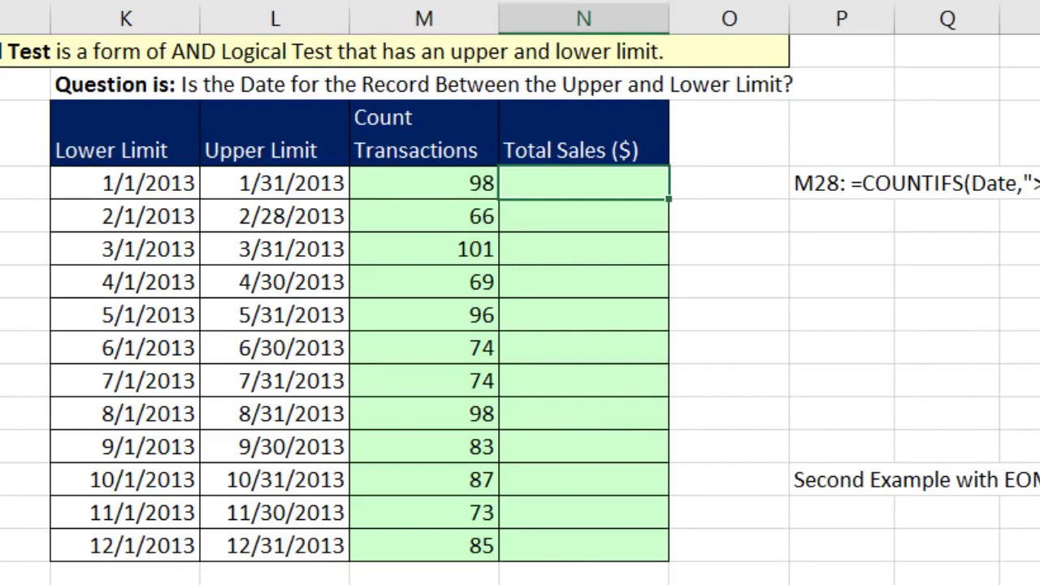
pyautogui.write('=SU')
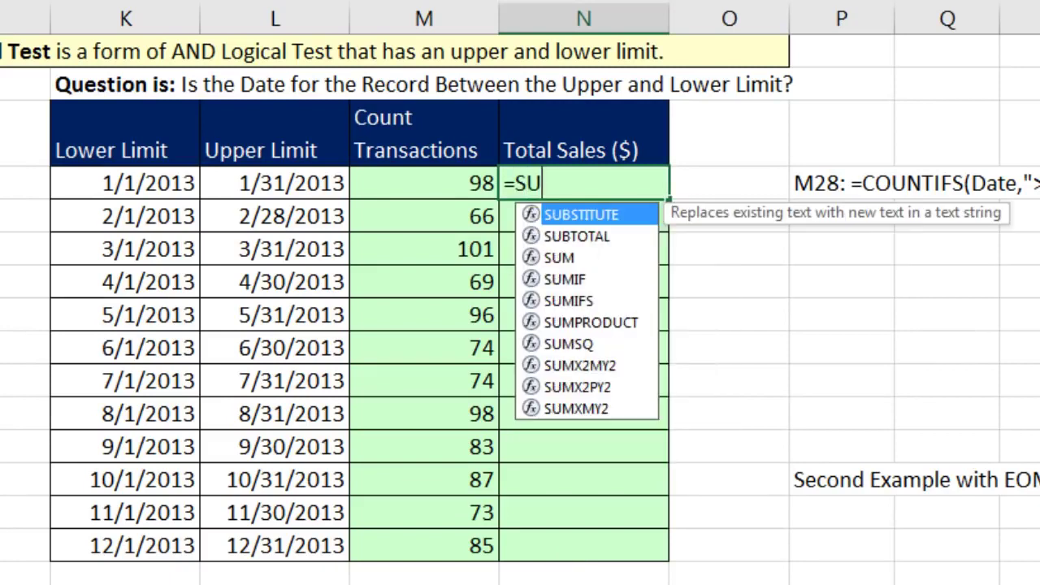
pyautogui.write('MIFS')
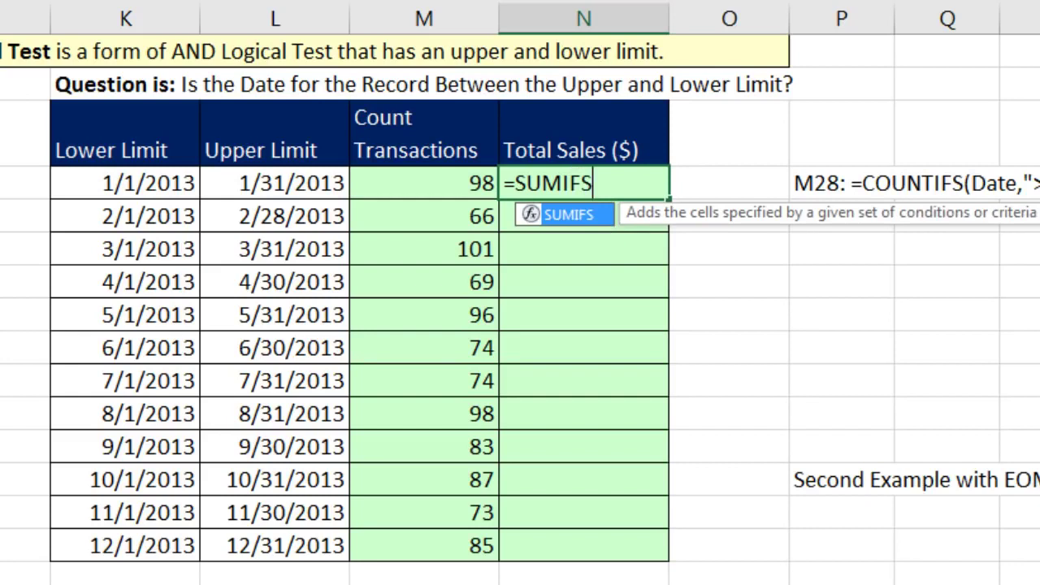
pyautogui.write('(SA')
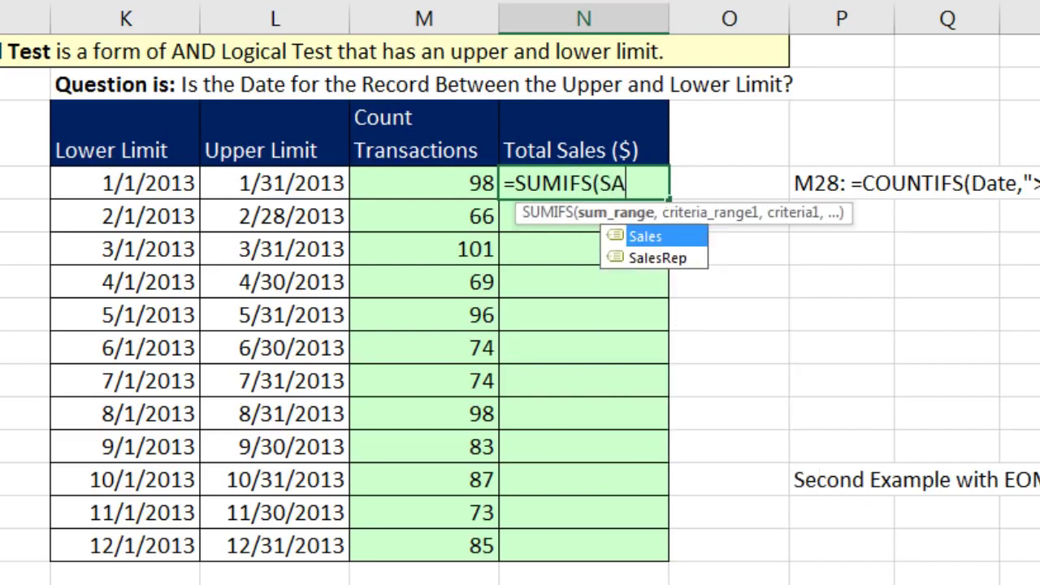
pyautogui.press('Tab')
pyautogui.write(',')
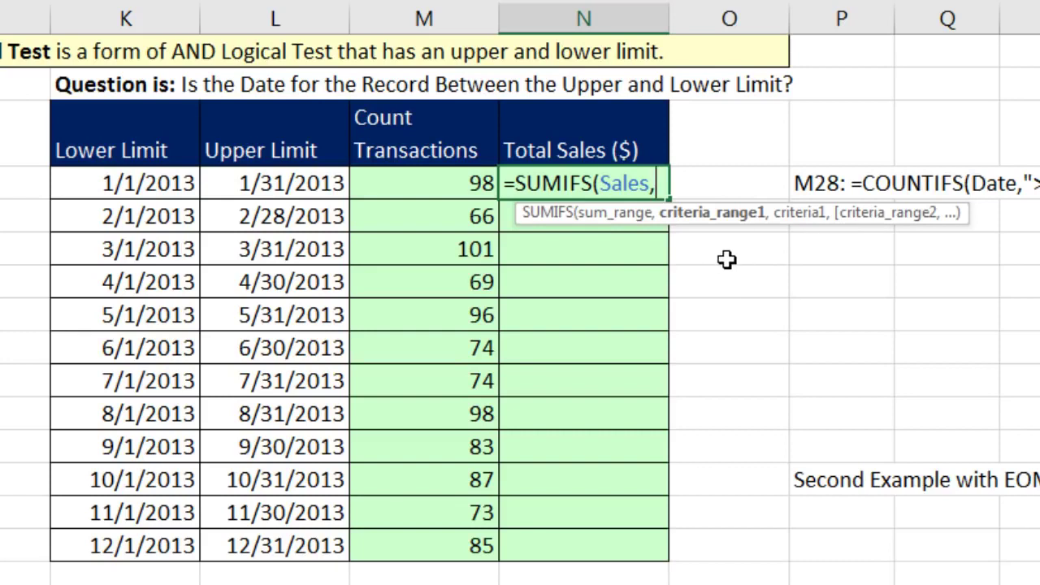
# Add the named range Date with the criterion ">="&K28 as the first criteria pair of the SUMIFS formula.
pyautogui.write('DATE')
pyautogui.press('Down')
pyautogui.press('Tab')
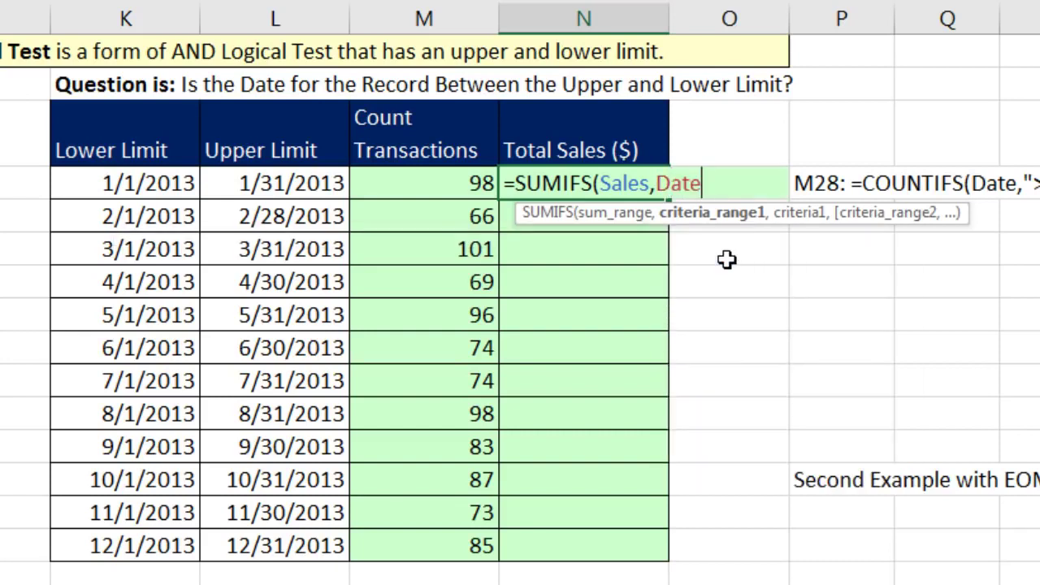
pyautogui.write(',')
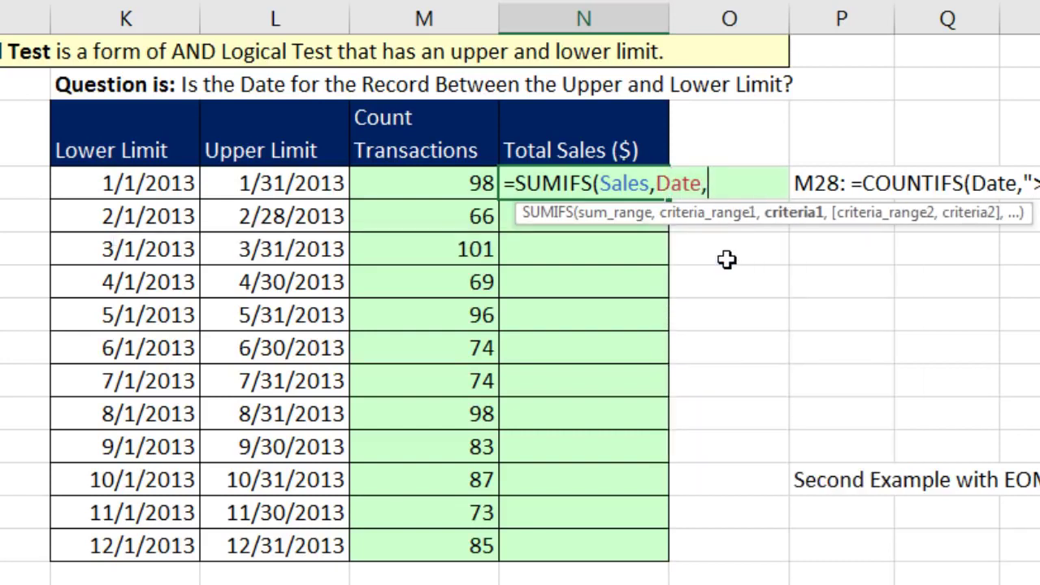
pyautogui.write('">="&')
pyautogui.press('Left')
pyautogui.press('Left')
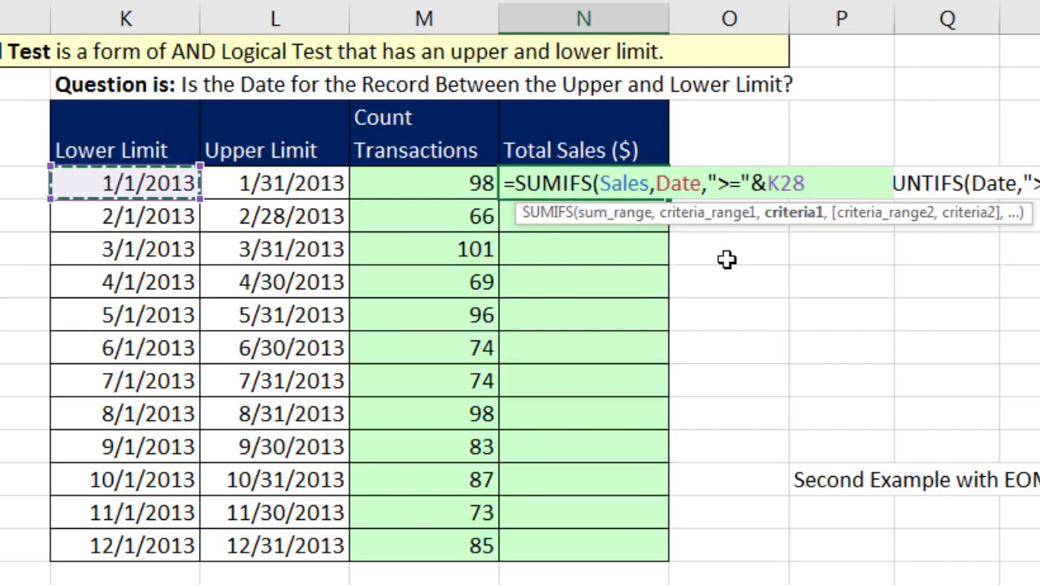
# Add the named range Date with the criterion "<="&L28 as the second criteria pair of the SUMIFS formula.
pyautogui.write(',DATE')
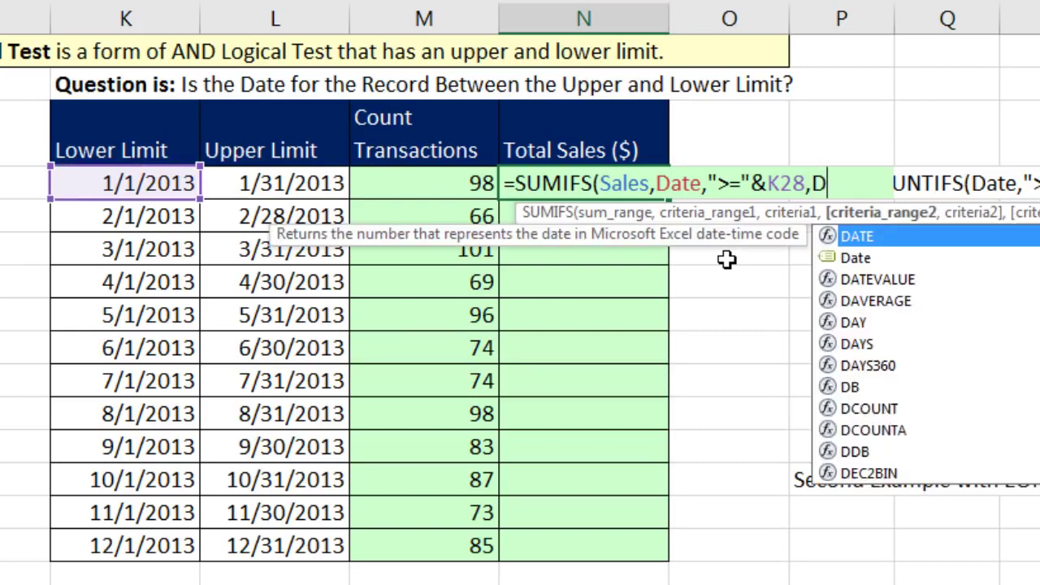
pyautogui.press('Down')
pyautogui.press('Tab')
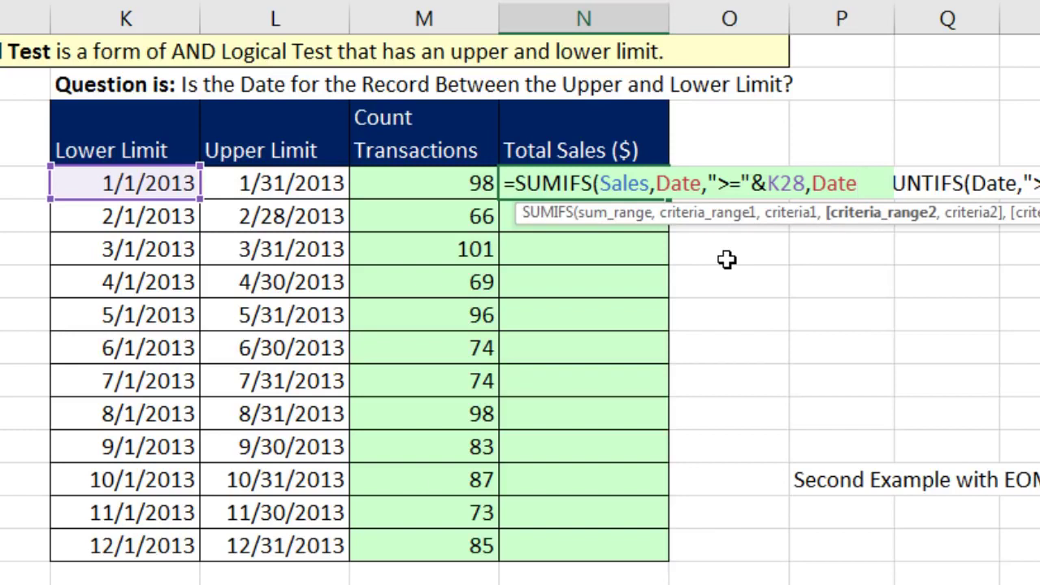
pyautogui.write(',')
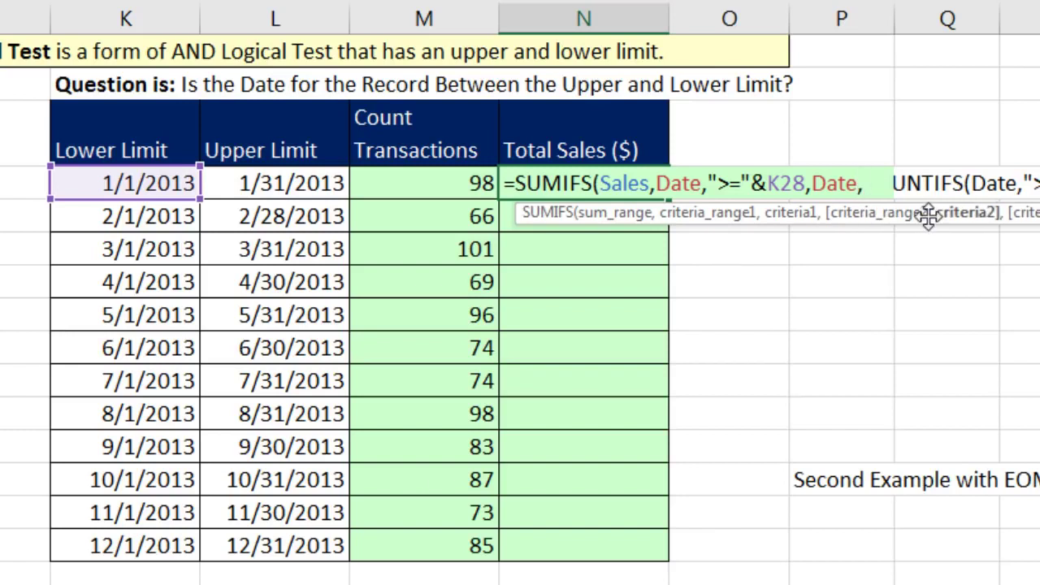
pyautogui.write('"')
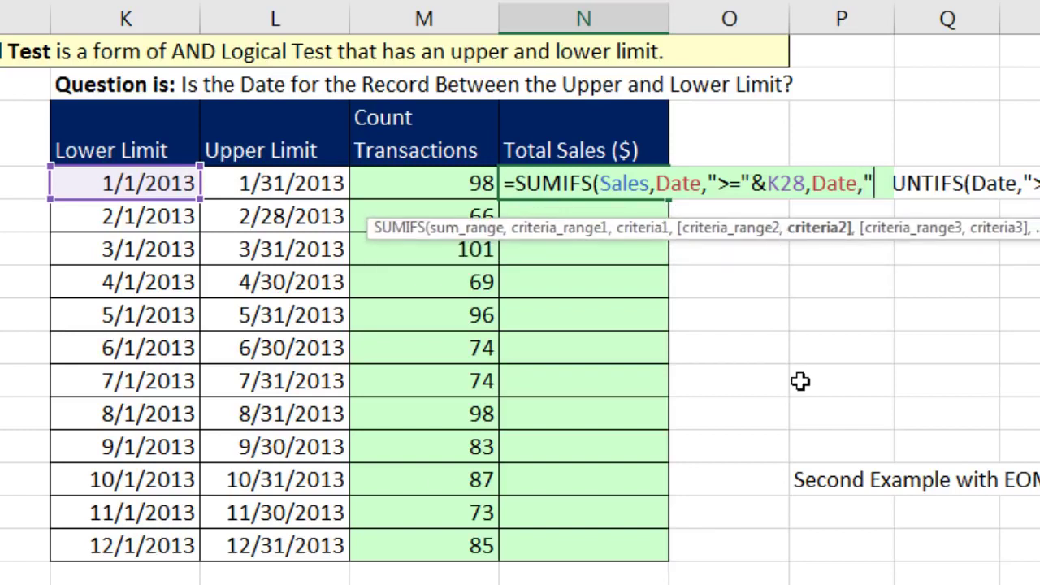
pyautogui.write('<="&')
pyautogui.press('Left')
pyautogui.press('Left')
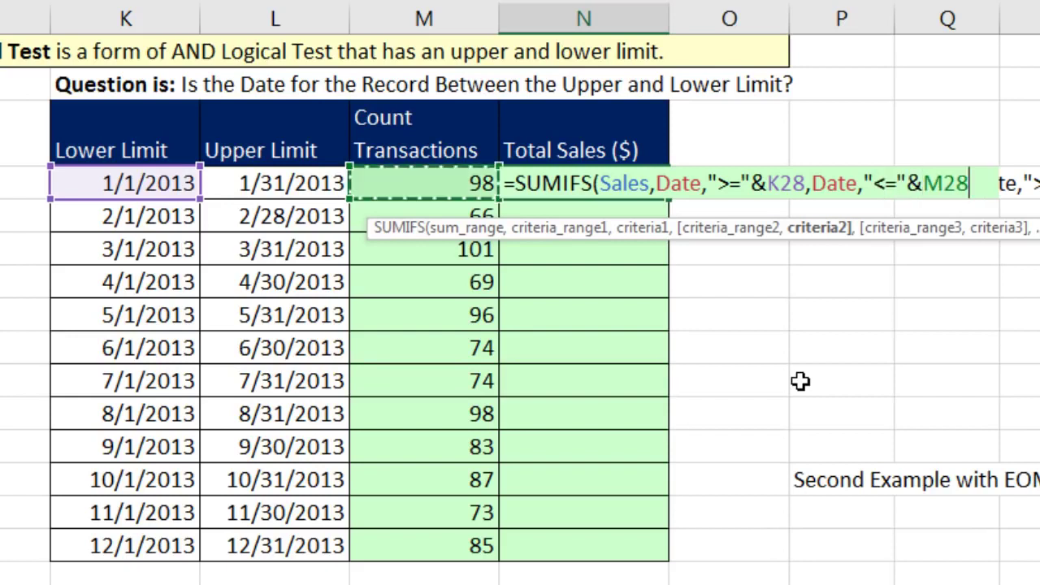
# Review the lower and upper limit criteria in the SUMIFS formula, close its parenthesis and enter it in N28.
pyautogui.click(720, 183)
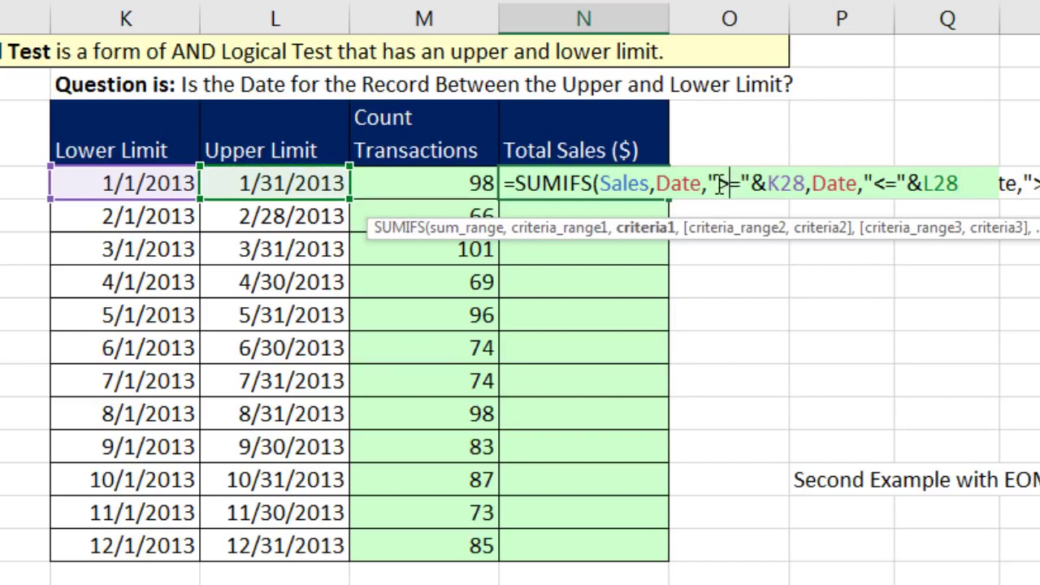
pyautogui.moveTo(711, 183); pyautogui.dragTo(960, 186)
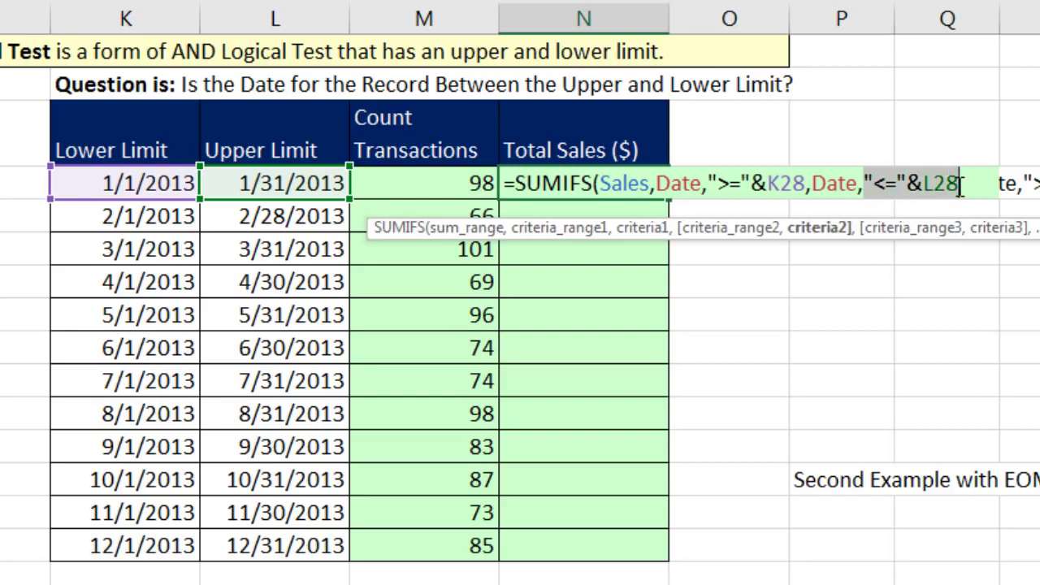
pyautogui.click(960, 187)
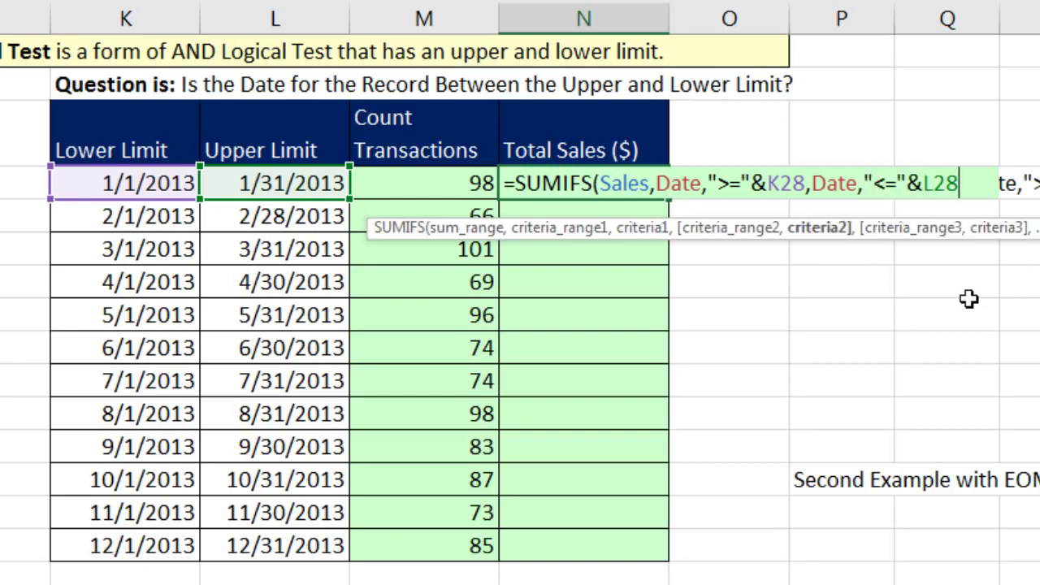
pyautogui.write(')')
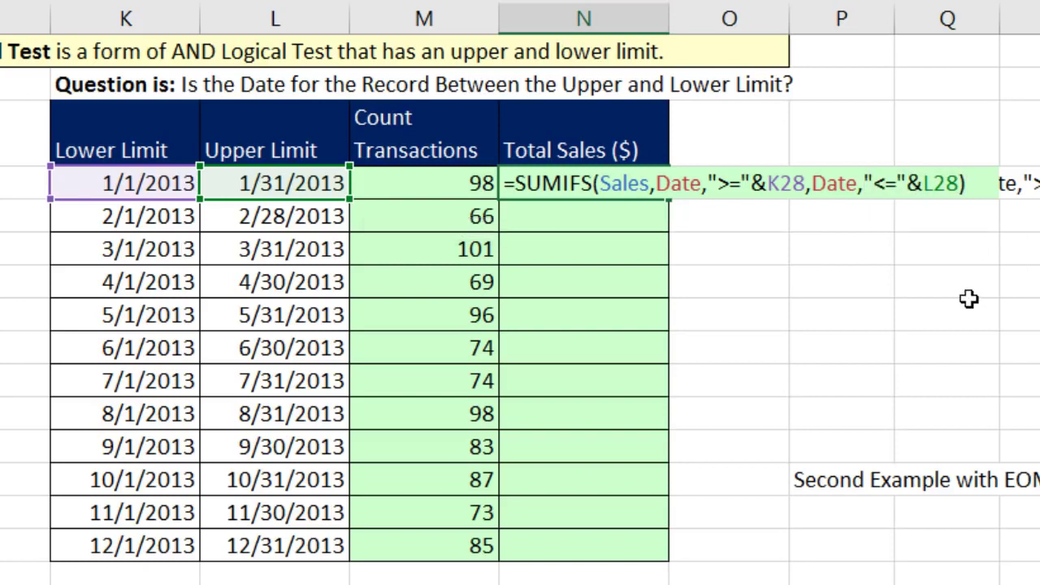
pyautogui.hotkey('ctrl', 'Return')
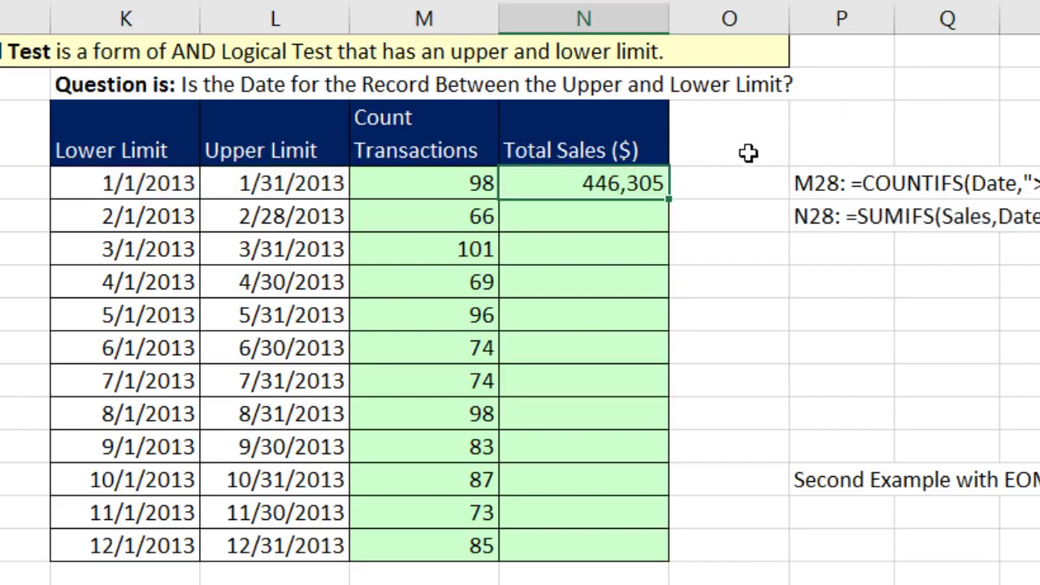
# Fill the SUMIFS formula down the Total Sales ($) column to N39 and check the cell references in the last cell.
pyautogui.doubleClick(666, 198)
pyautogui.click(572, 548)
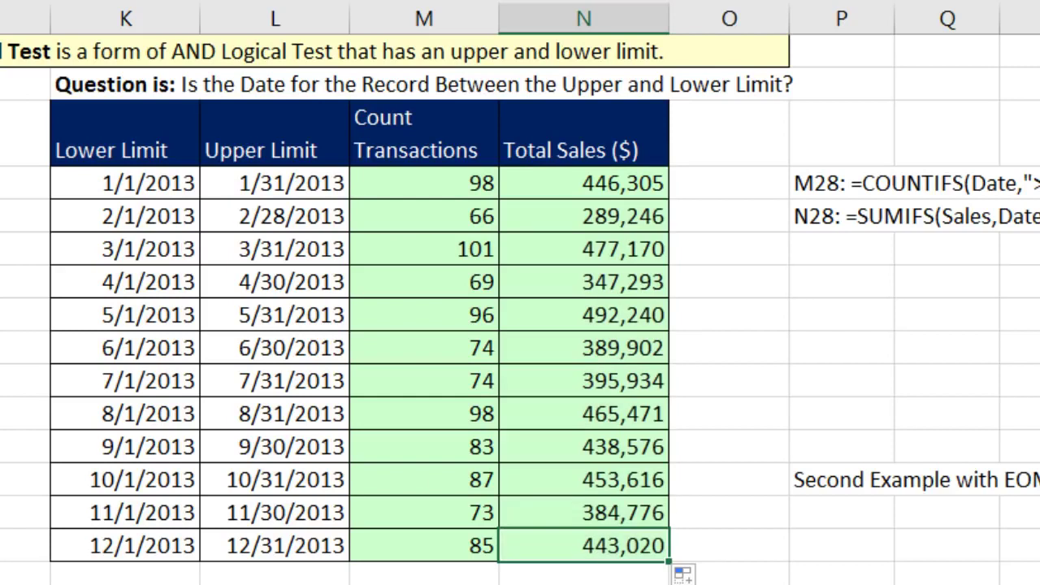
pyautogui.press('F2')
pyautogui.press('Escape')
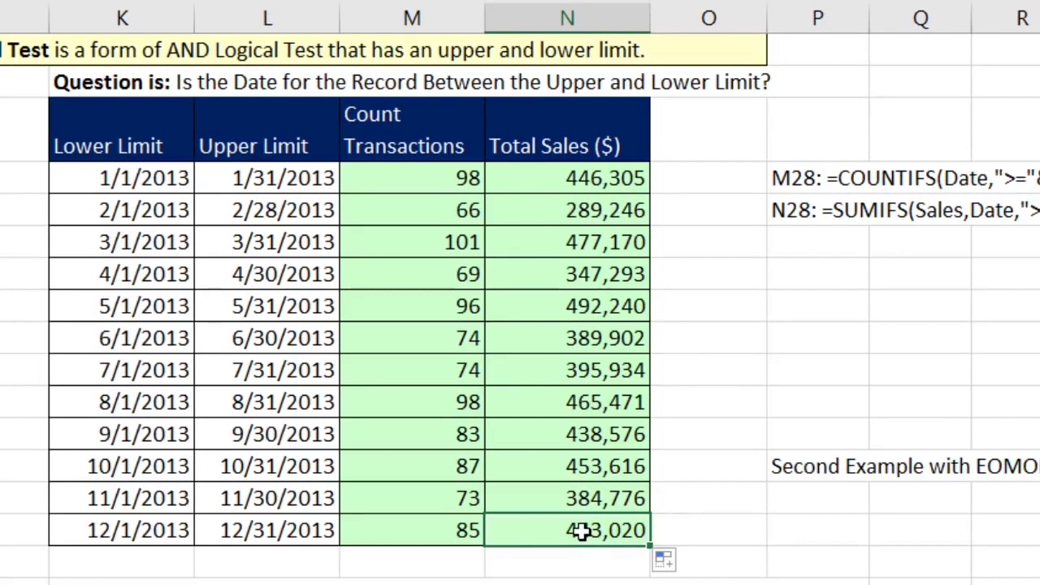
pyautogui.doubleClick(584, 540)
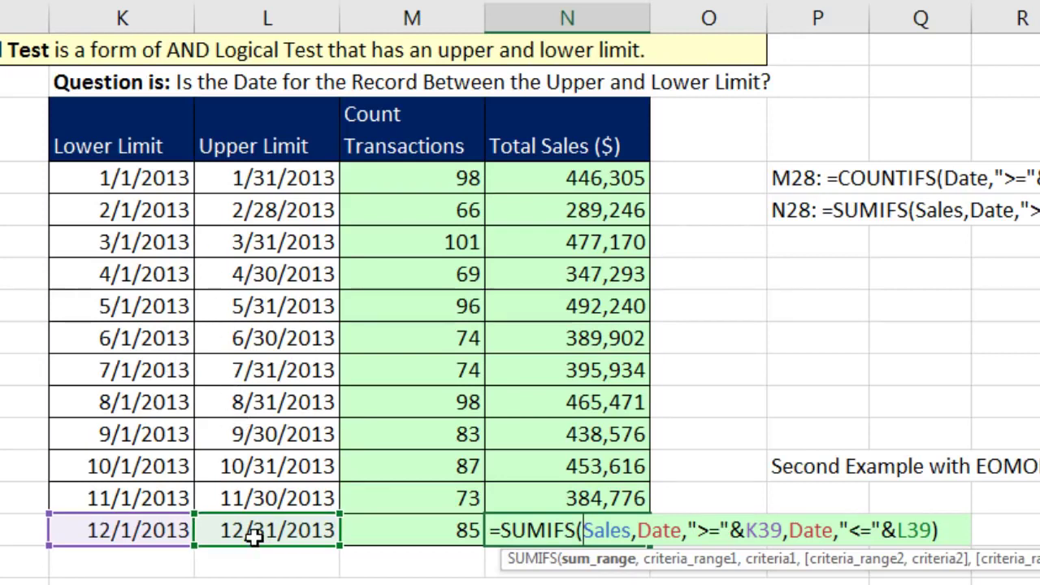
pyautogui.hotkey('ctrl', 'Return')
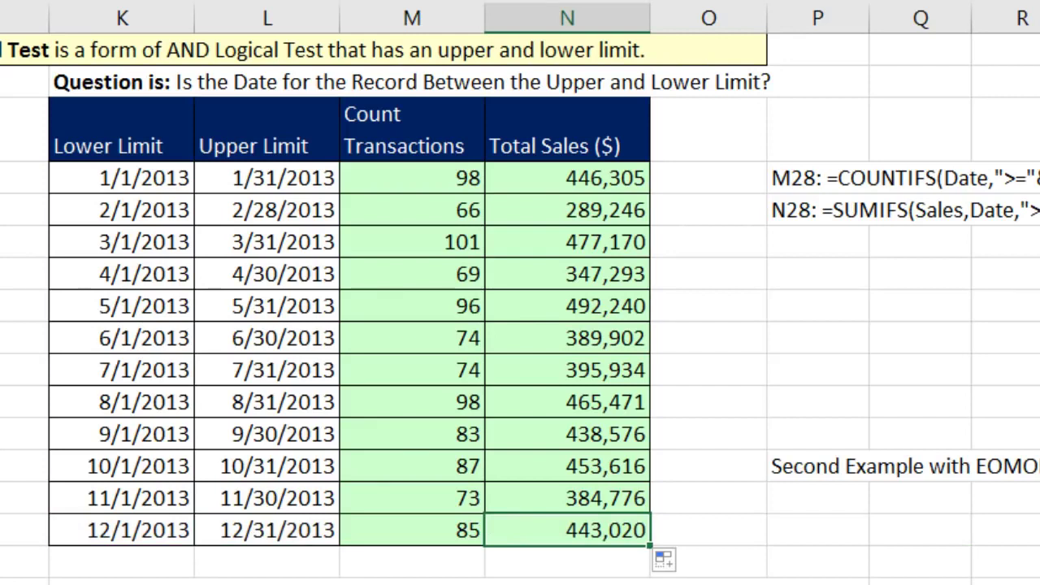
# Start an EOMONTH formula in AB28, beside the second example's table, with the first Lower Limit date X28 as start date.
pyautogui.hscroll(5, 520, 325)
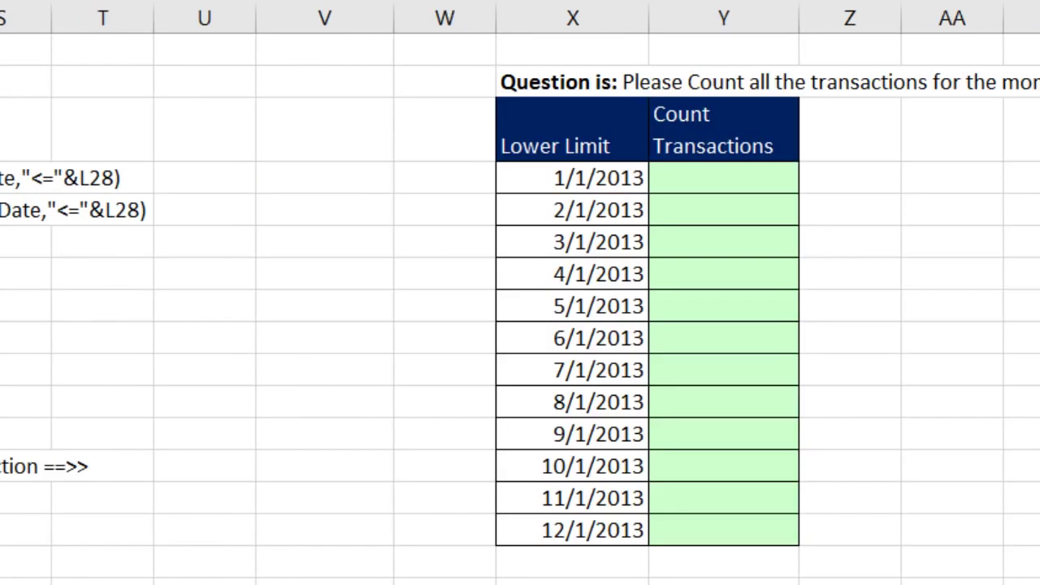
pyautogui.hscroll(4, 657, 292)
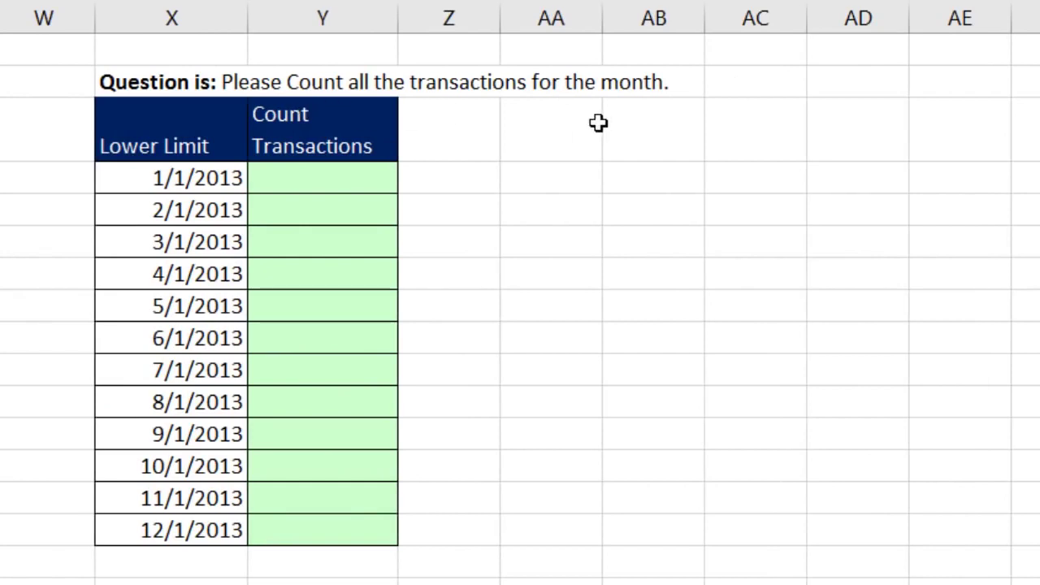
pyautogui.click(230, 177)
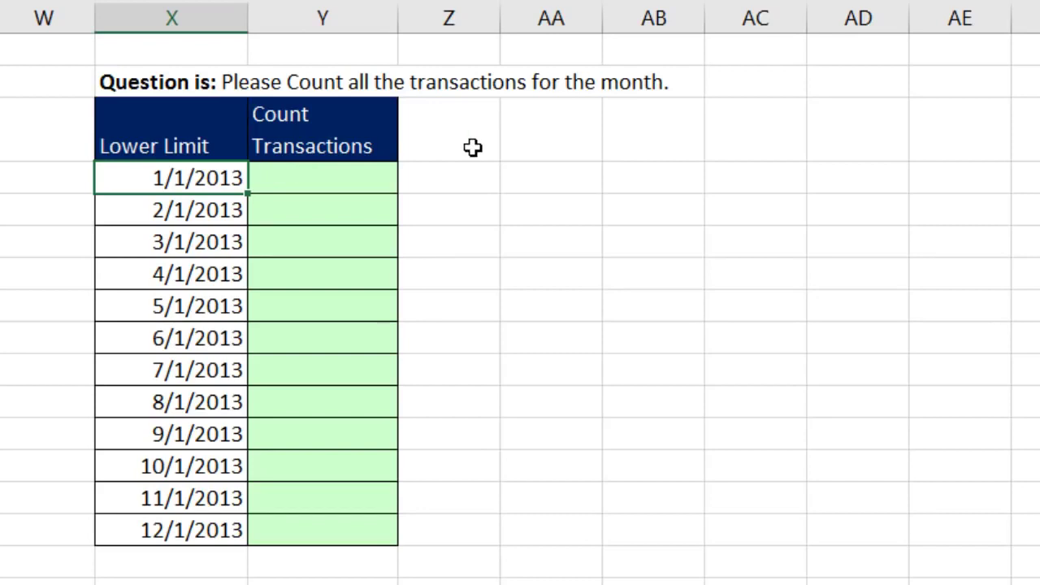
pyautogui.click(331, 187)
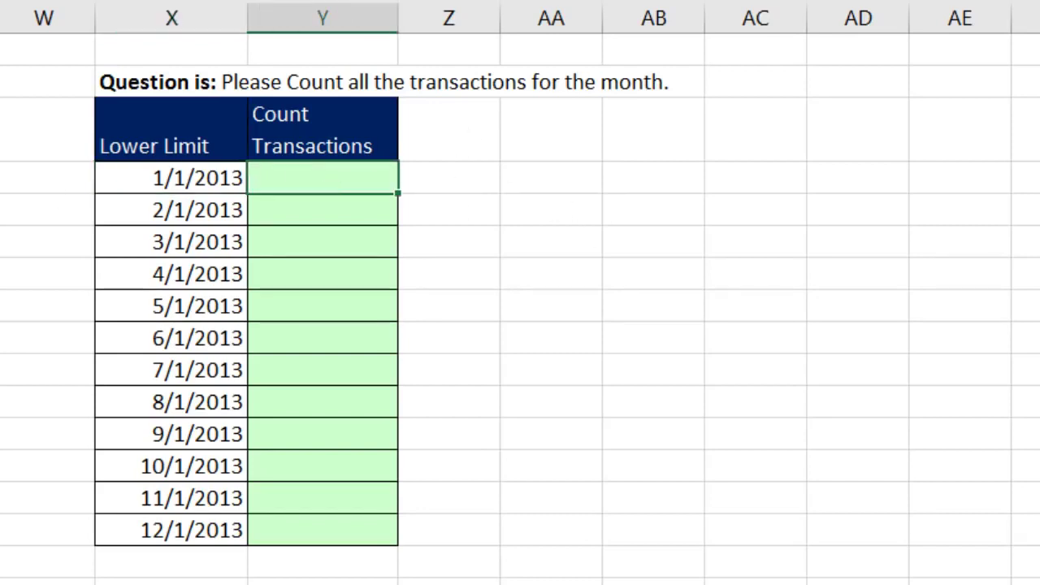
pyautogui.click(635, 183)
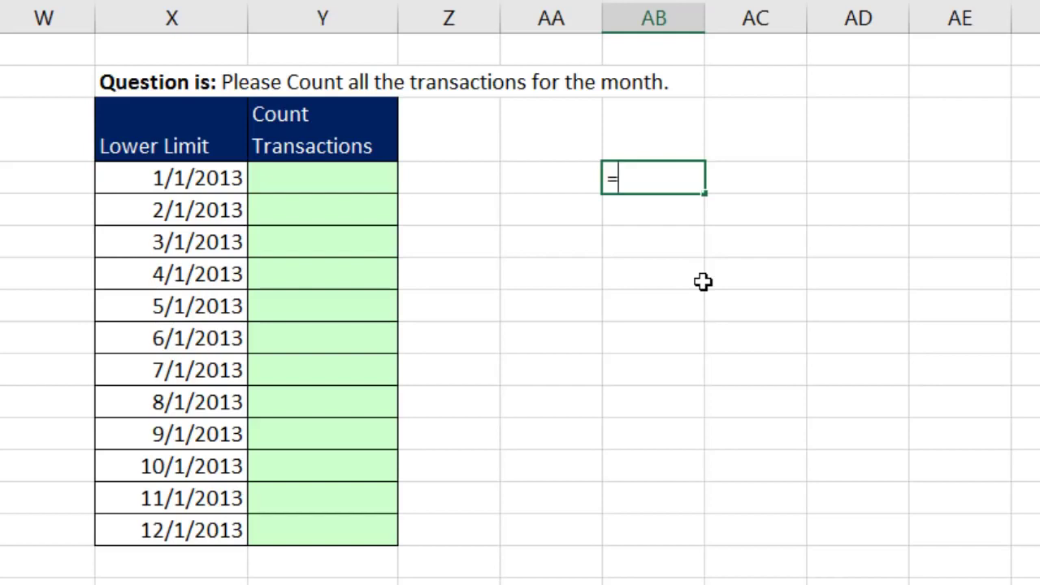
pyautogui.write('=EO')
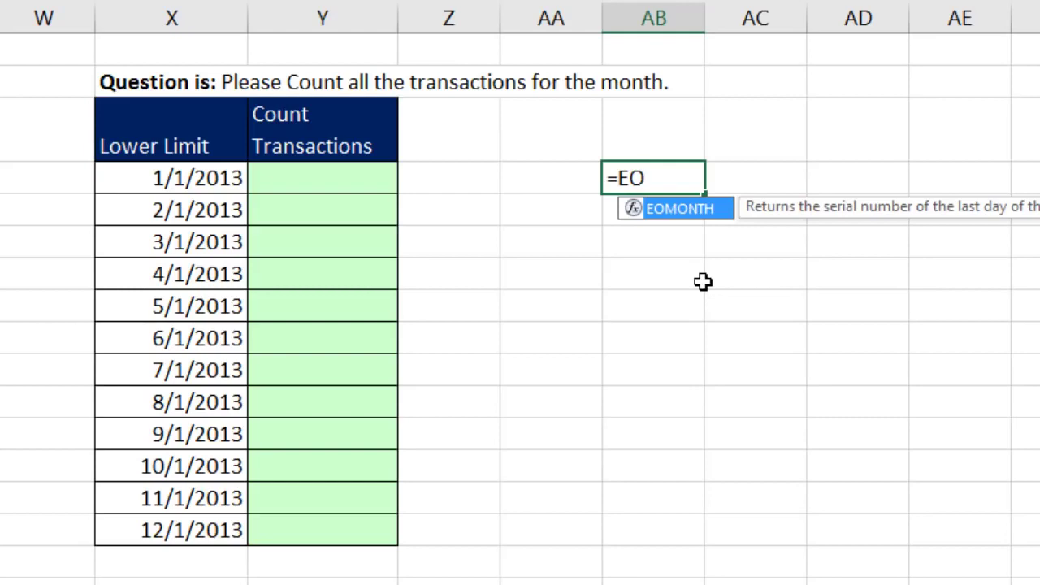
pyautogui.press('Tab')
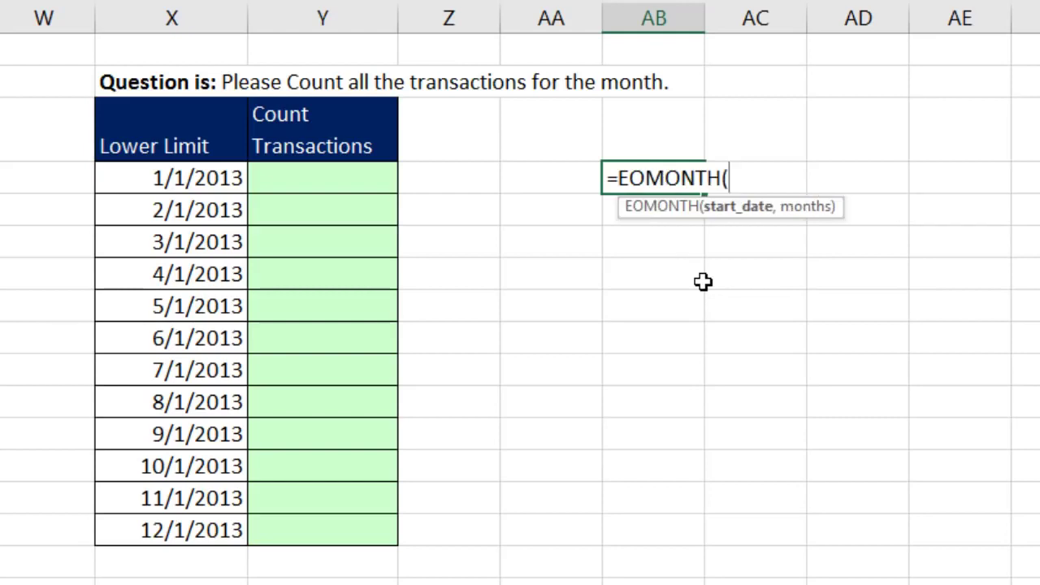
pyautogui.click(185, 183)
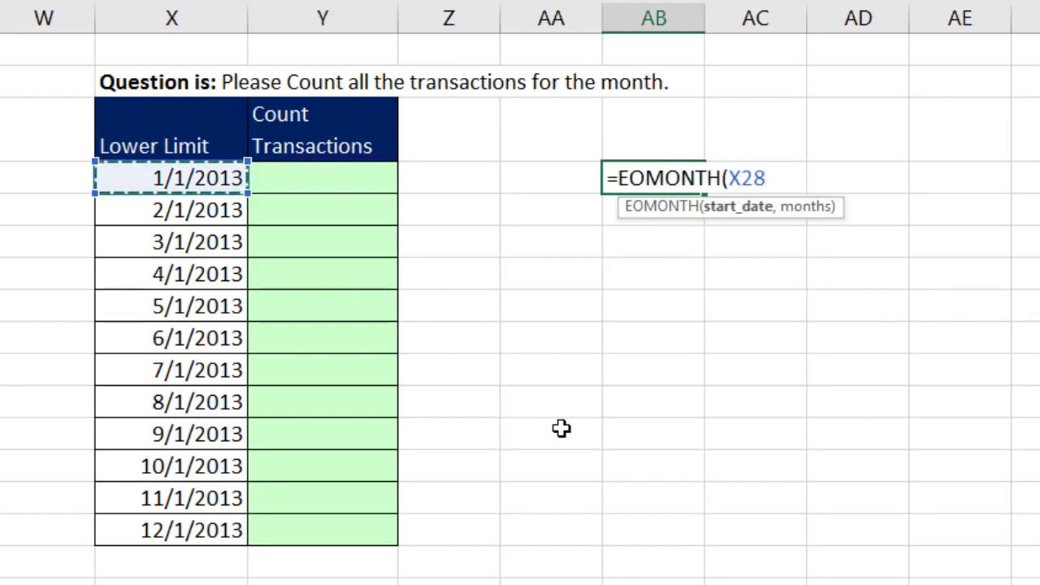
pyautogui.write(',')
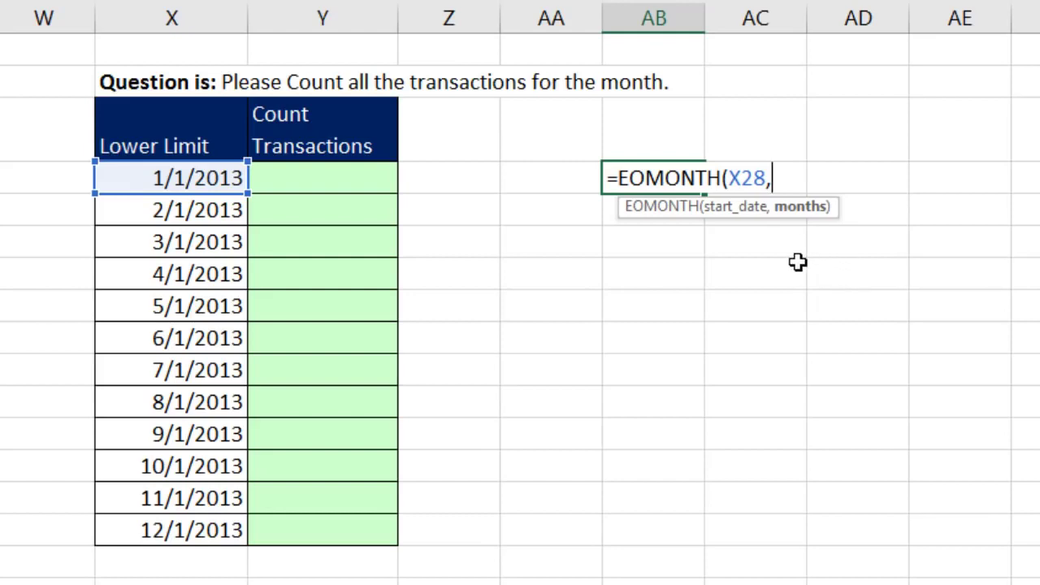
# Complete the EOMONTH formula in AB28 with -1 as the months argument.
pyautogui.write('0')
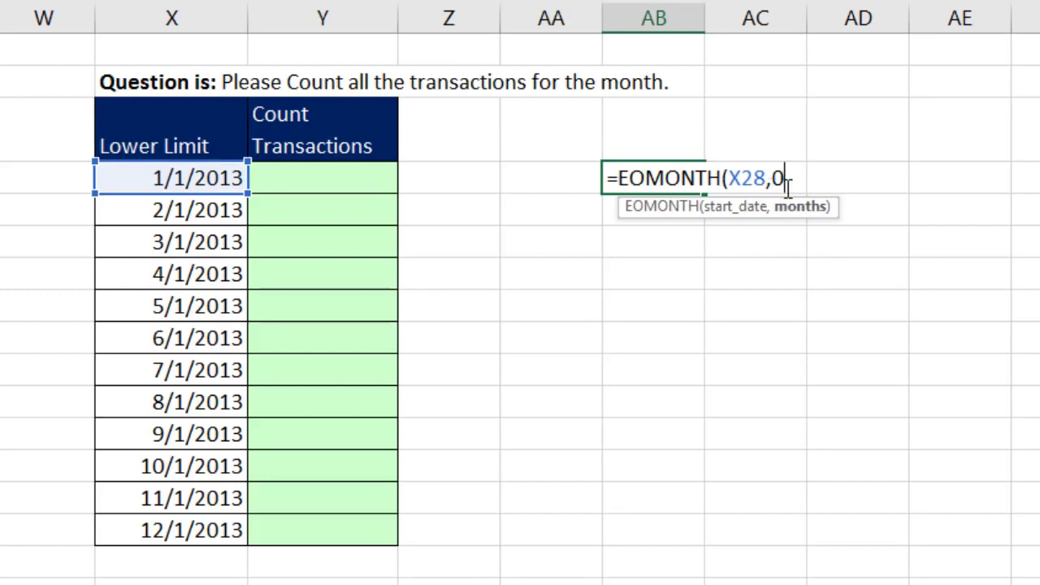
pyautogui.press('BackSpace')
pyautogui.write('-1')
pyautogui.hotkey('ctrl', 'Return')
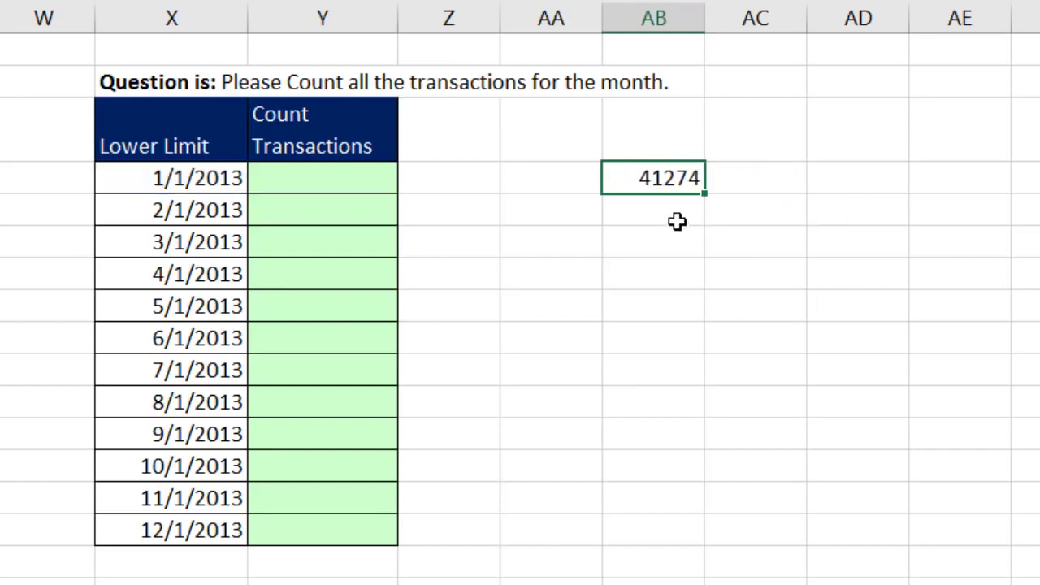
# Copy the date formatting from X28 to AB28 with Format Painter and widen column AB to fit the date.
pyautogui.rightClick(201, 177)
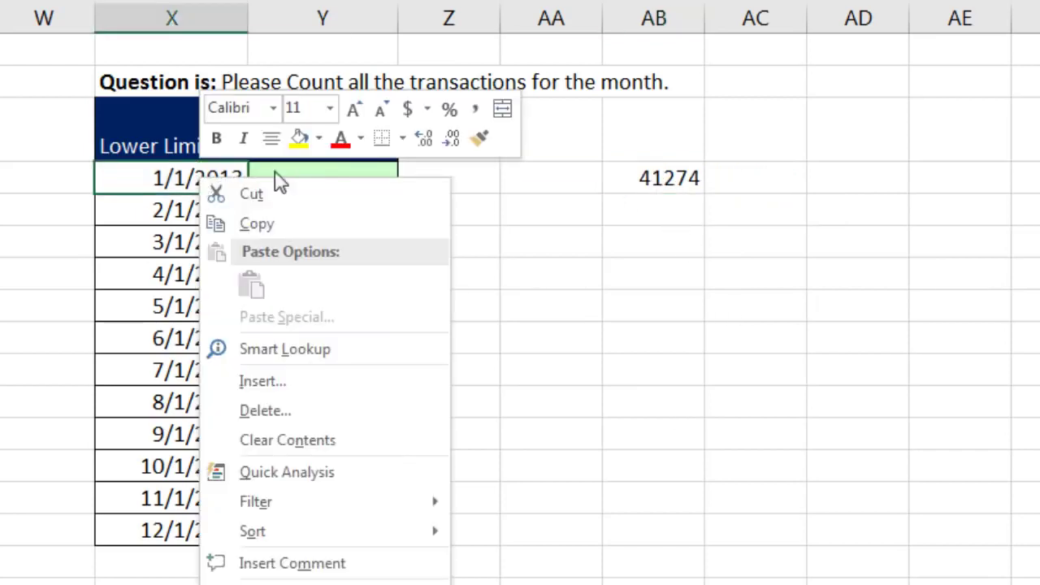
pyautogui.click(482, 145)
pyautogui.click(653, 177)
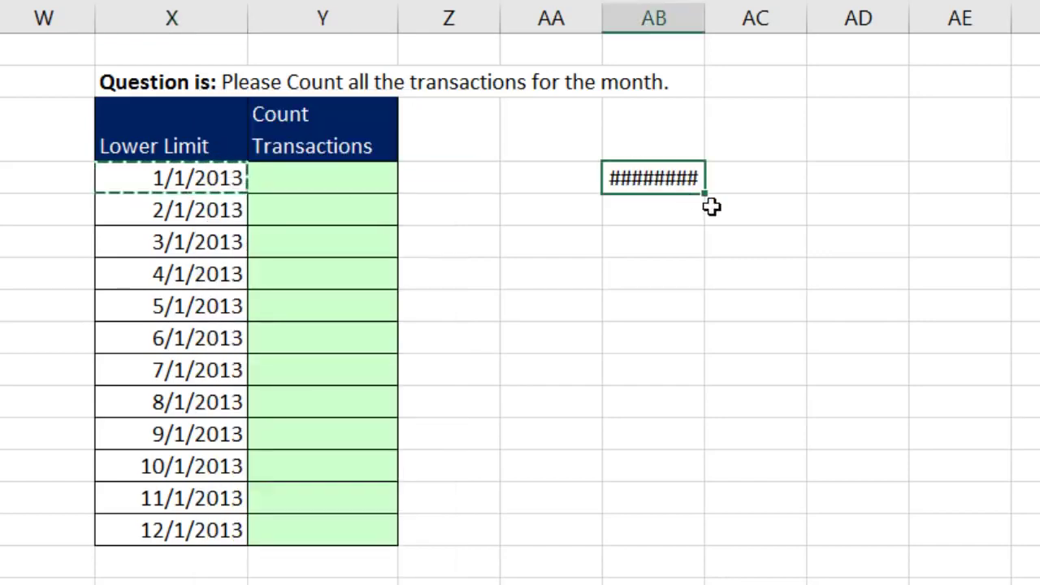
pyautogui.moveTo(704, 32); pyautogui.dragTo(761, 32)
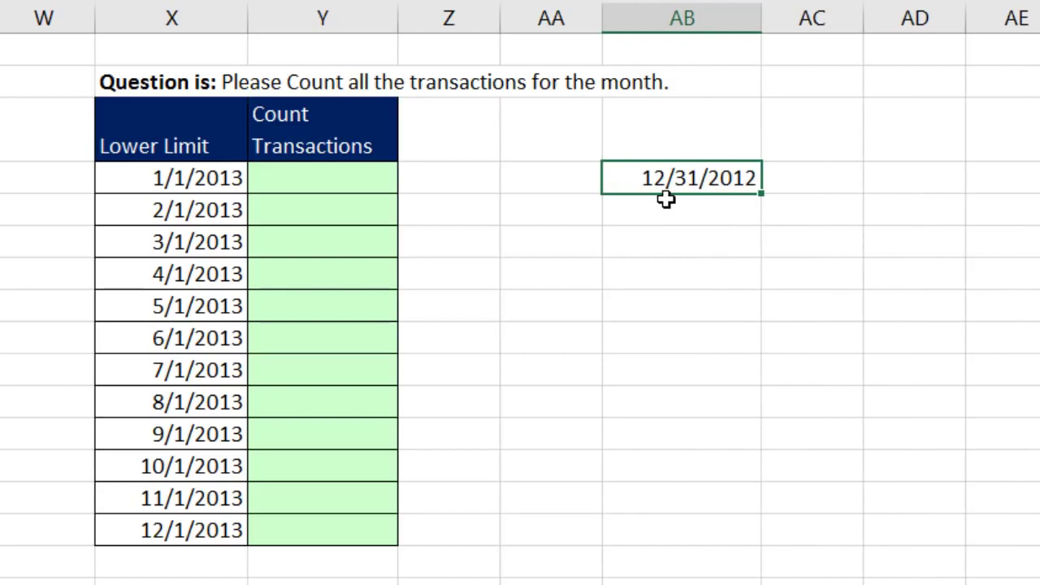
# Set the months argument of the EOMONTH formula in AB28 to 1.
pyautogui.doubleClick(722, 178)
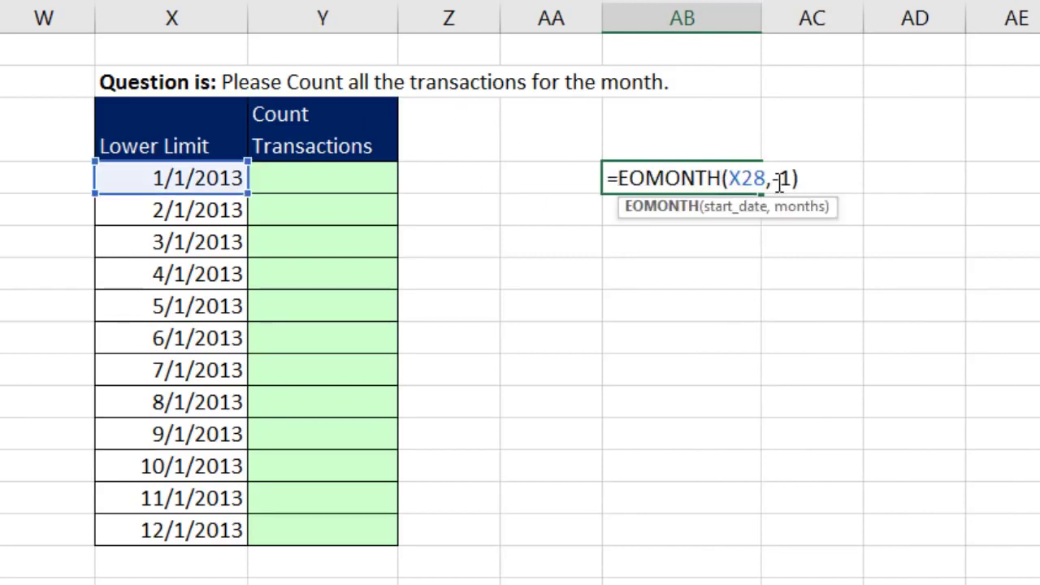
pyautogui.moveTo(772, 181); pyautogui.dragTo(794, 180)
pyautogui.write('1')
pyautogui.hotkey('ctrl', 'Return')
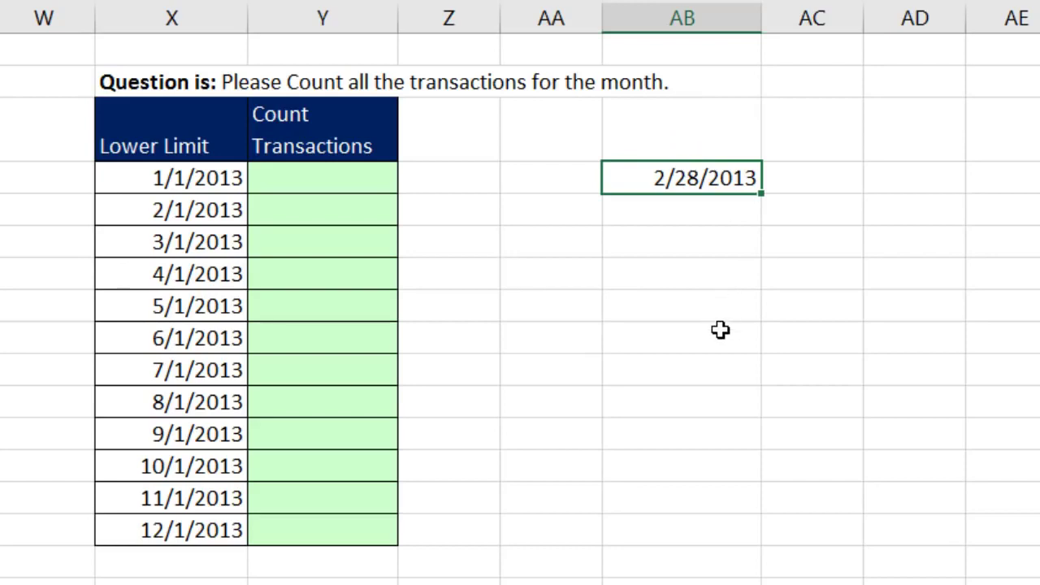
# Change the months argument of the EOMONTH formula in AB28 to 0 for the end of the same month.
pyautogui.press('F2')
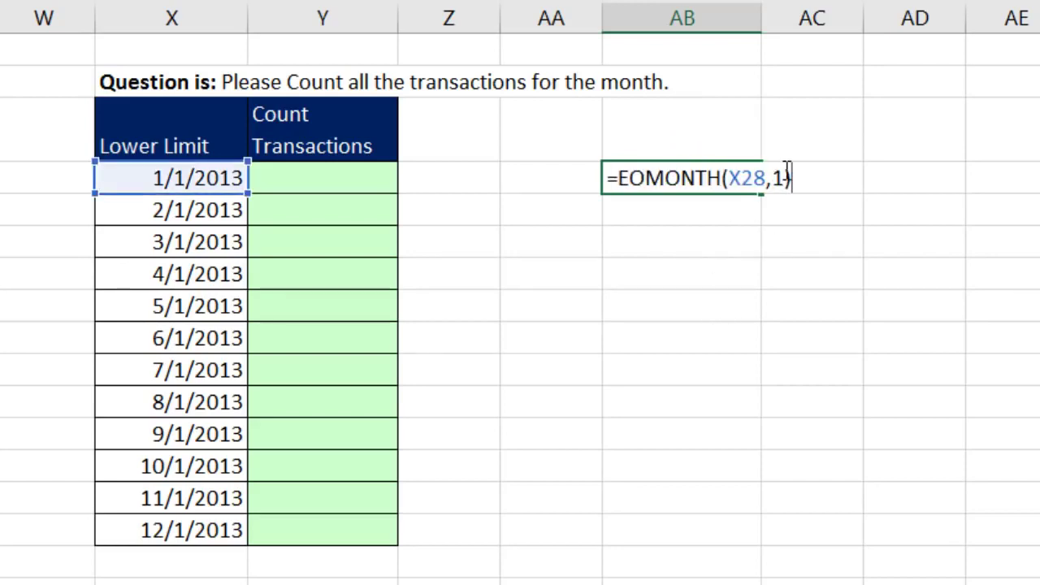
pyautogui.click(784, 182)
pyautogui.press('BackSpace')
pyautogui.write('0')
pyautogui.hotkey('ctrl', 'Return')
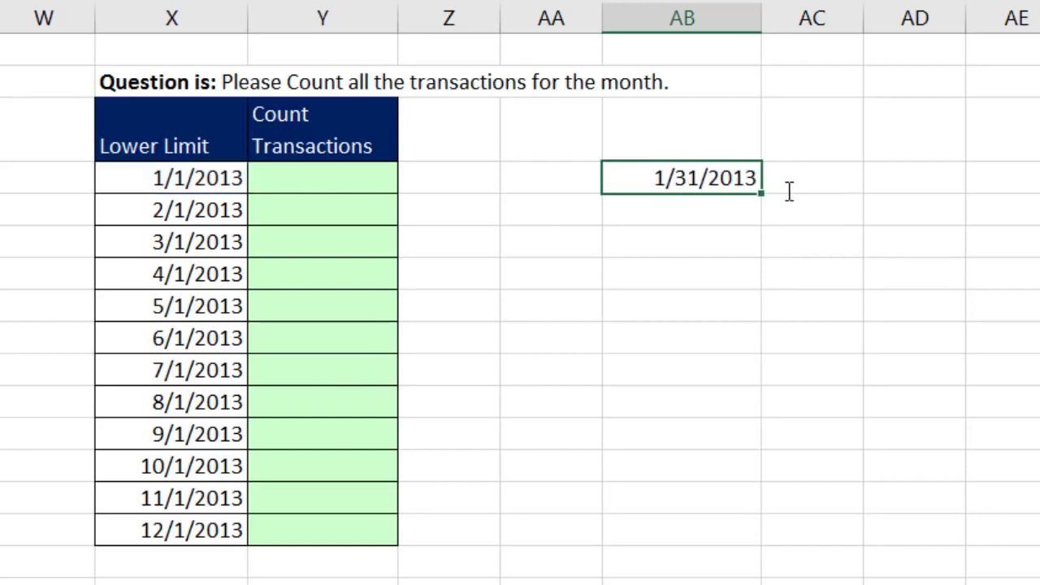
# Examine the EOMONTH(X28,0) expression inside AB28 as the way to calculate the upper date limit.
pyautogui.doubleClick(713, 177)
pyautogui.moveTo(622, 180); pyautogui.dragTo(852, 193)
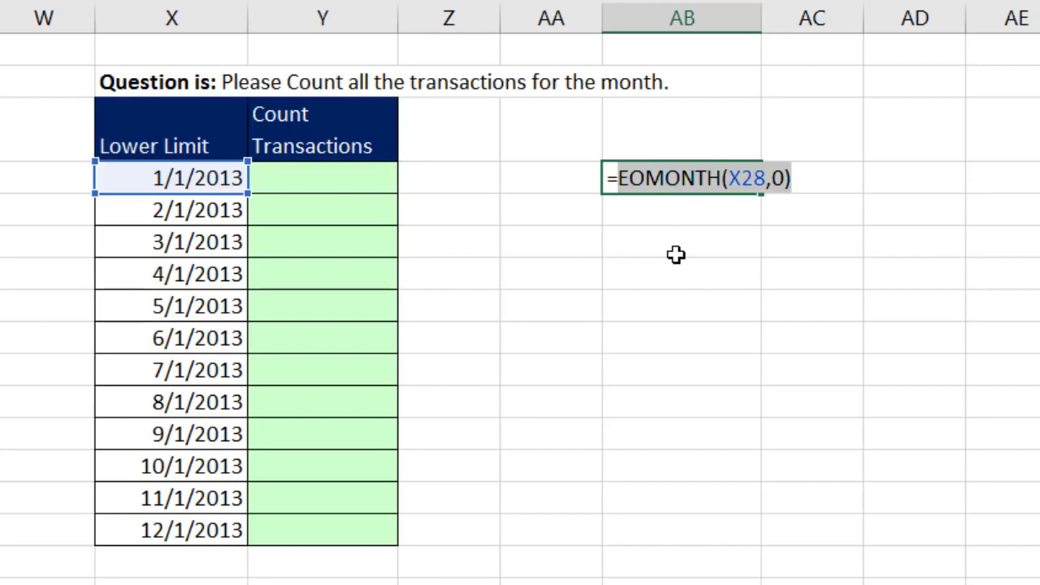
pyautogui.press('Return')
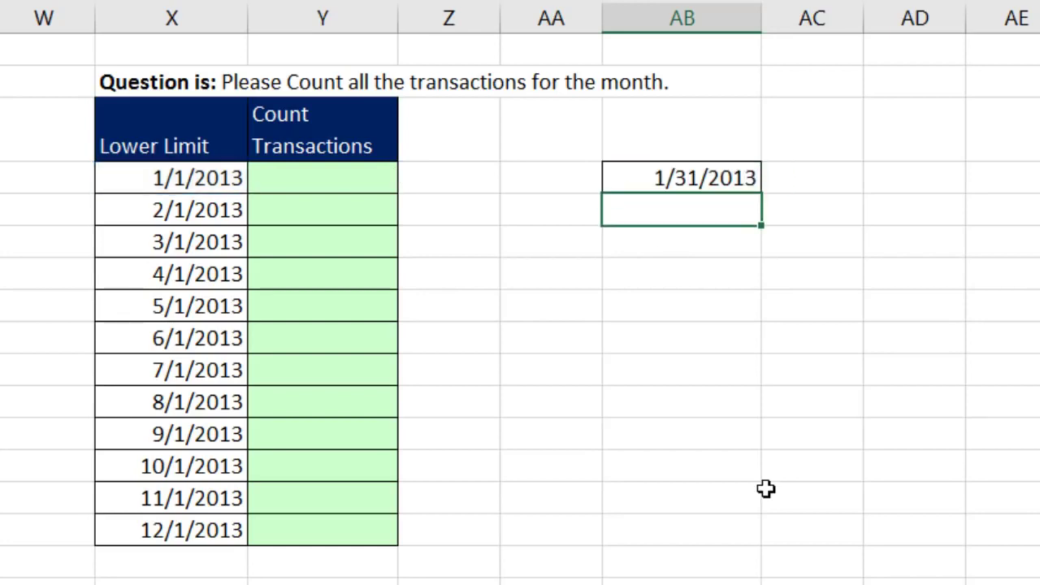
pyautogui.click(704, 175)
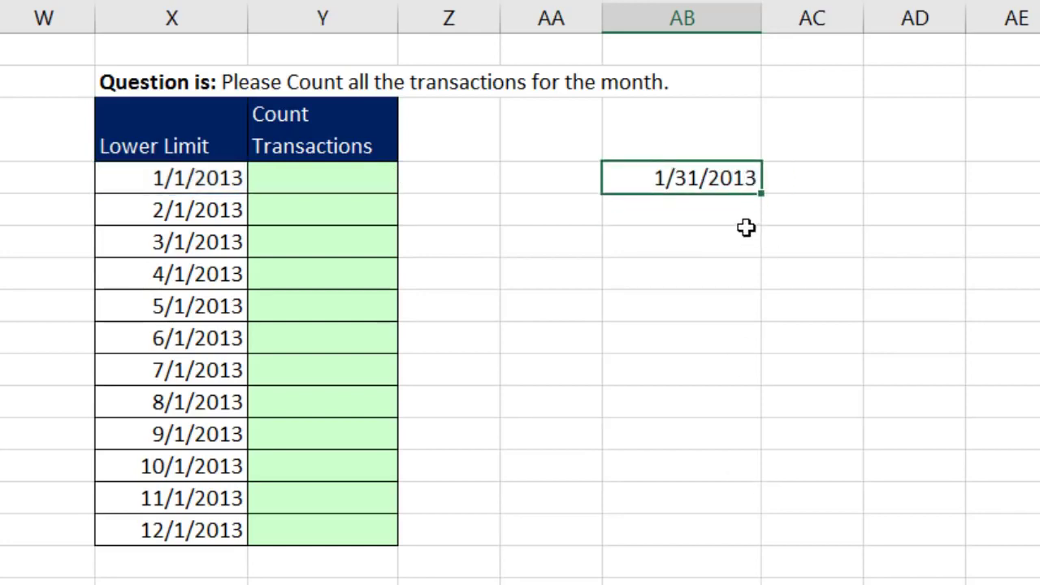
# Start a COUNTIFS formula in Y28 with the Date named range and the lower limit criterion ">="&X28.
pyautogui.click(302, 180)
pyautogui.write('=C')
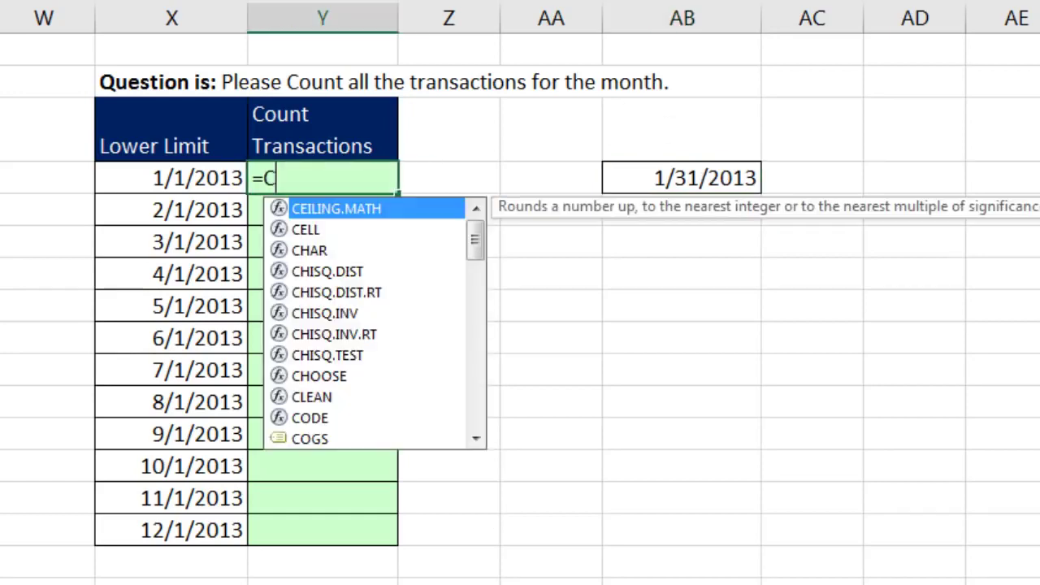
pyautogui.write('OUNTIFA')
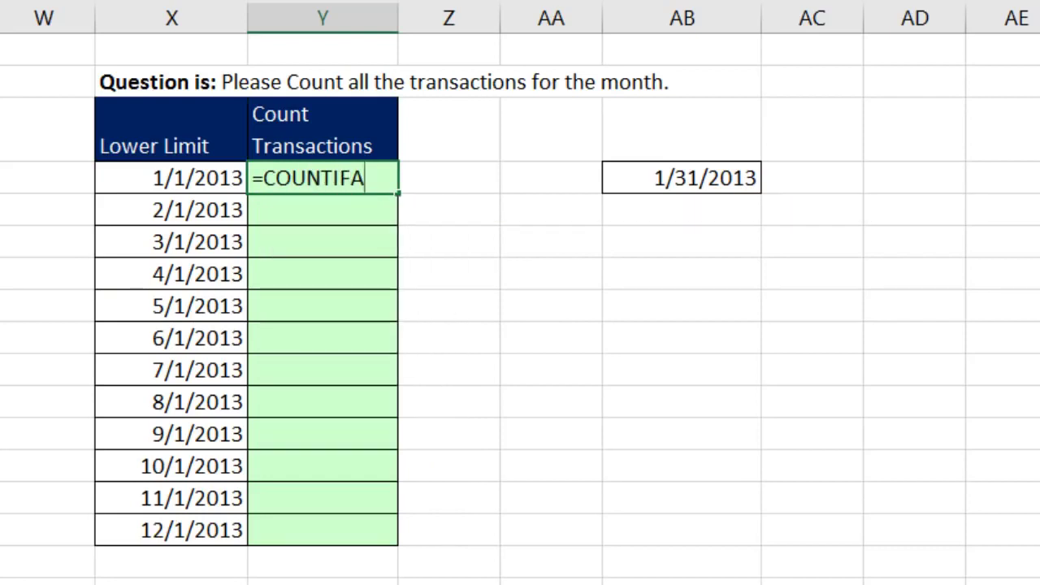
pyautogui.press('BackSpace')
pyautogui.write('S')
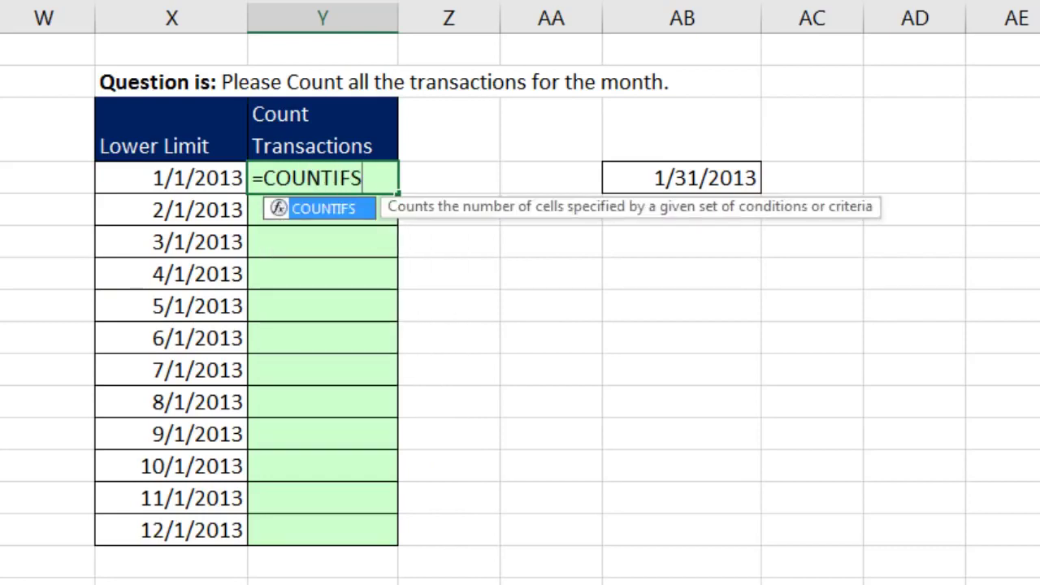
pyautogui.write('(')
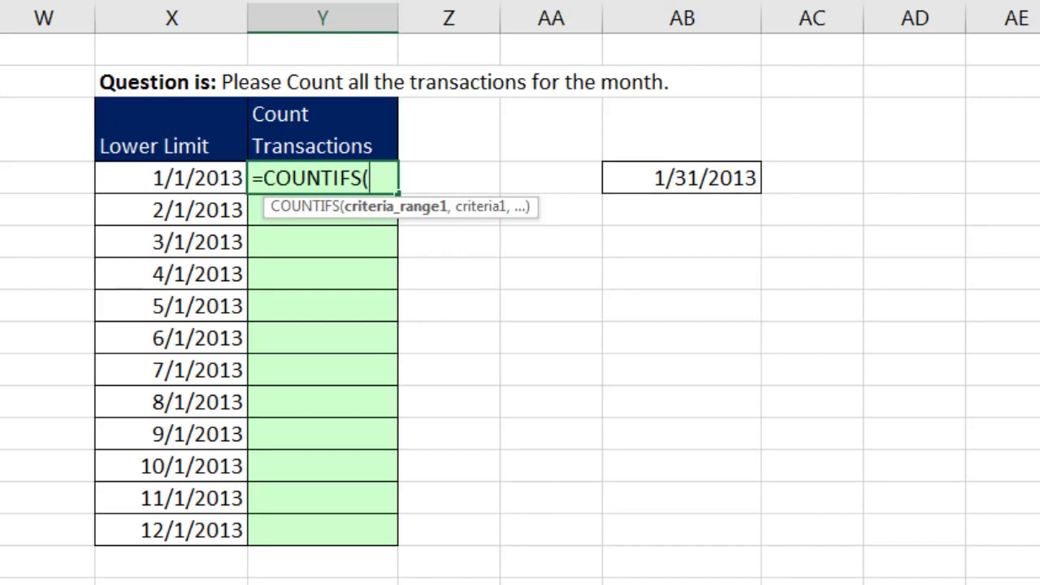
pyautogui.write('DATE')
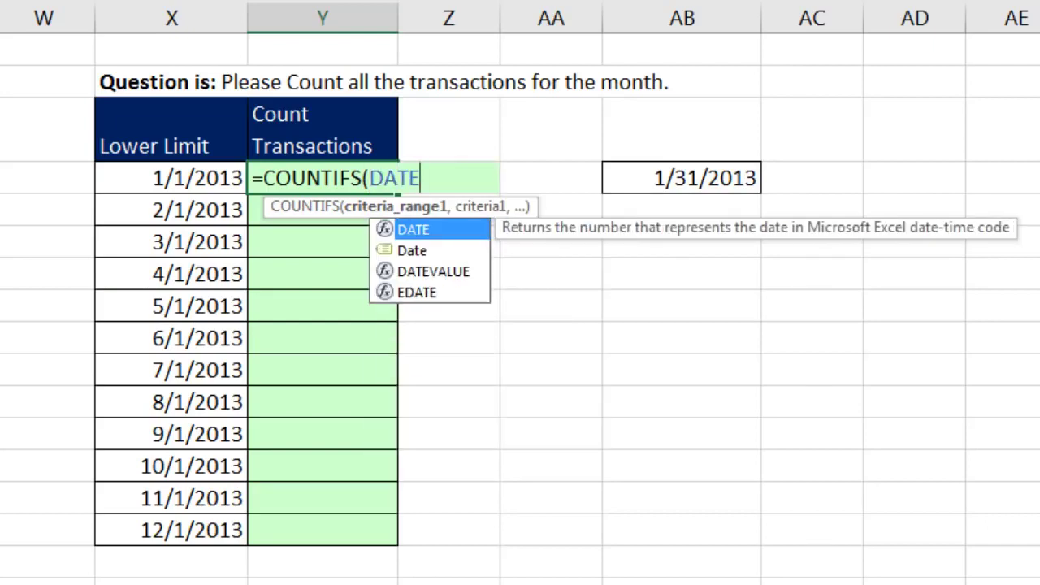
pyautogui.press('Down')
pyautogui.press('Tab')
pyautogui.write(',')
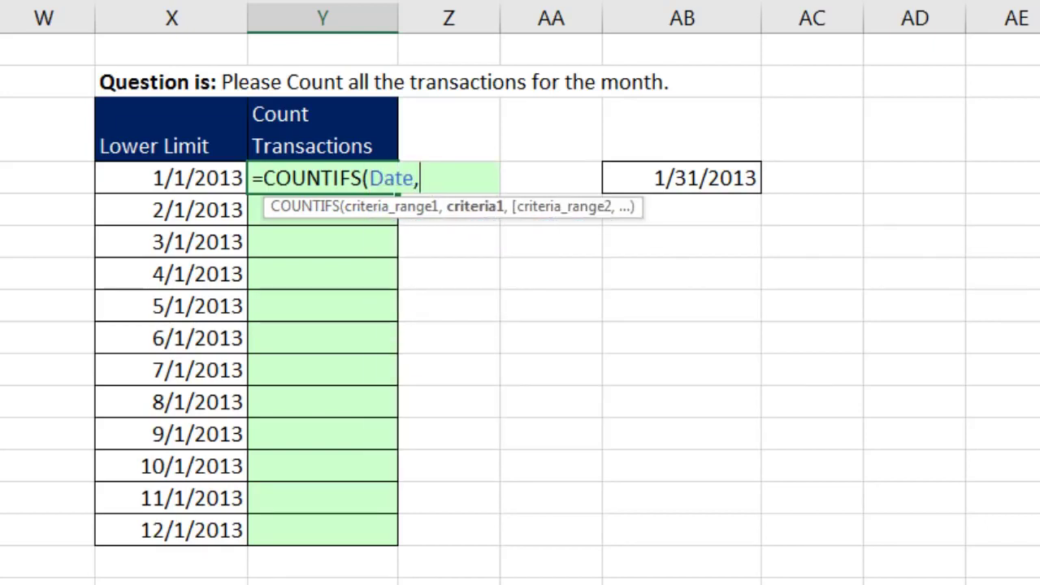
pyautogui.write('">="&')
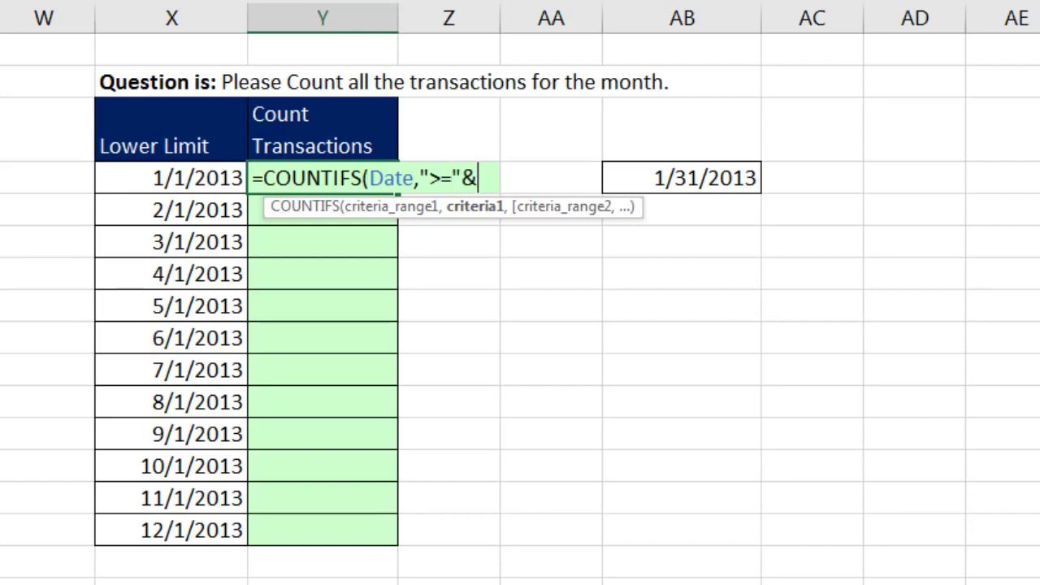
pyautogui.press('Left')
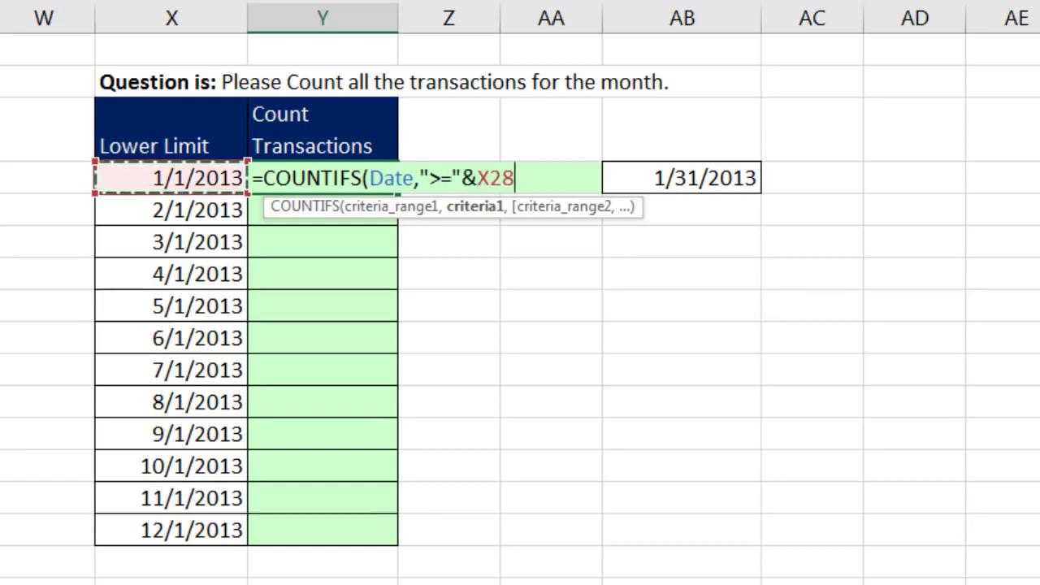
# Complete the Y28 COUNTIFS formula with the Date range and upper limit criterion "<="&EOMONTH(X28,0), then enter it.
pyautogui.write(',DATE')
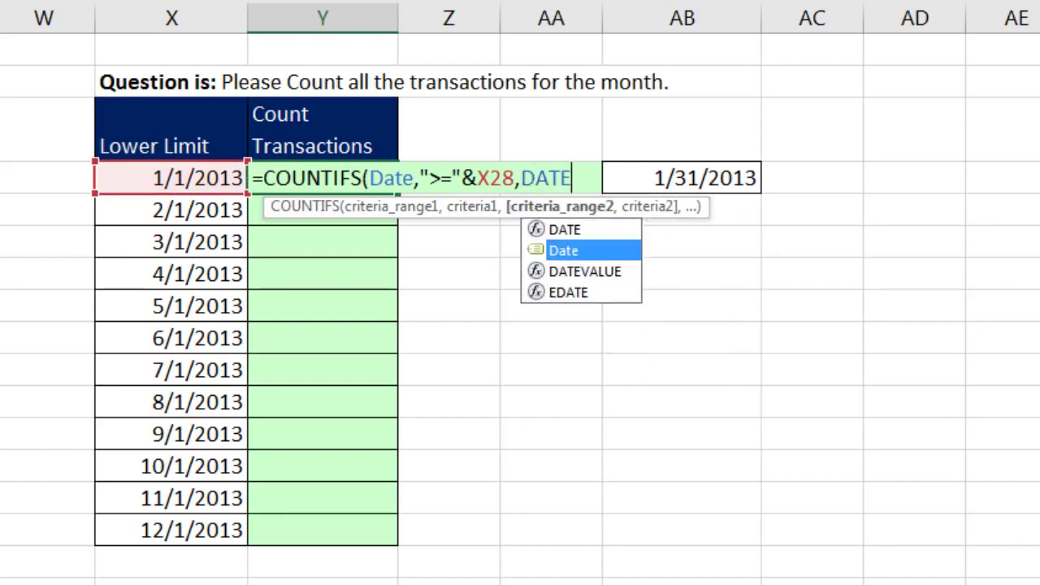
pyautogui.press('Tab')
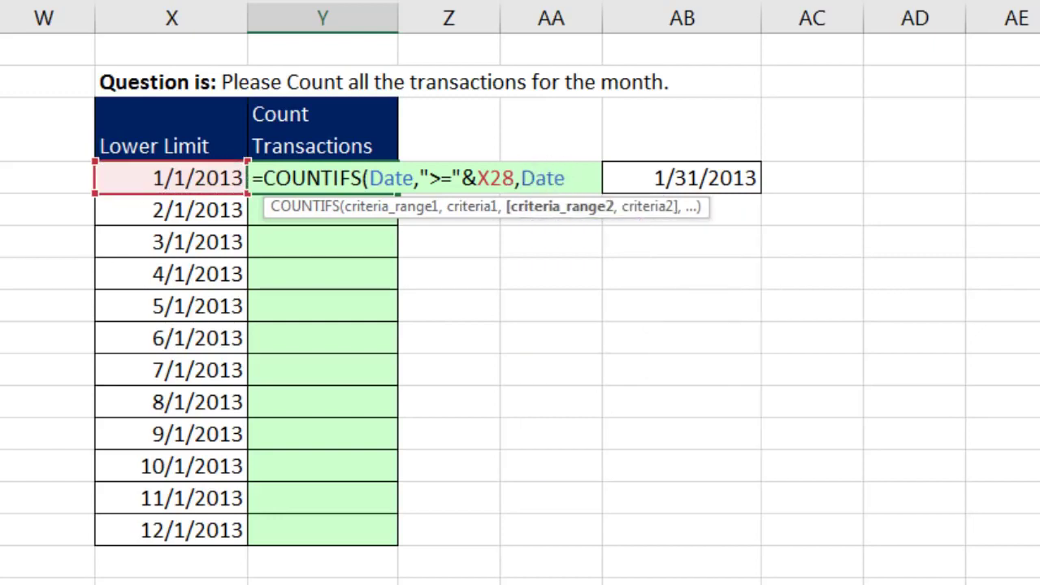
pyautogui.write(',"<="')
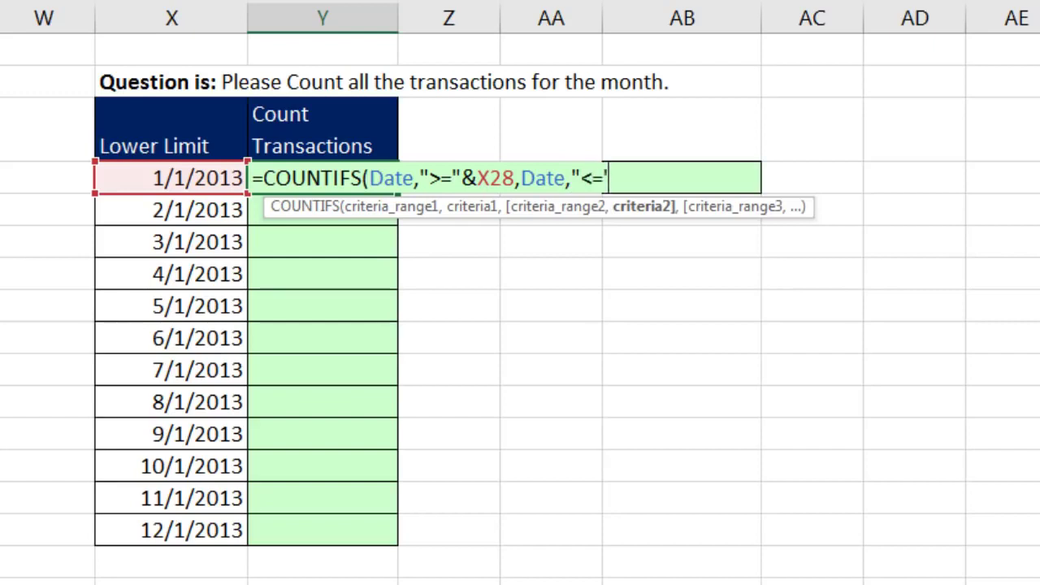
pyautogui.write('&EO')
pyautogui.press('Tab')
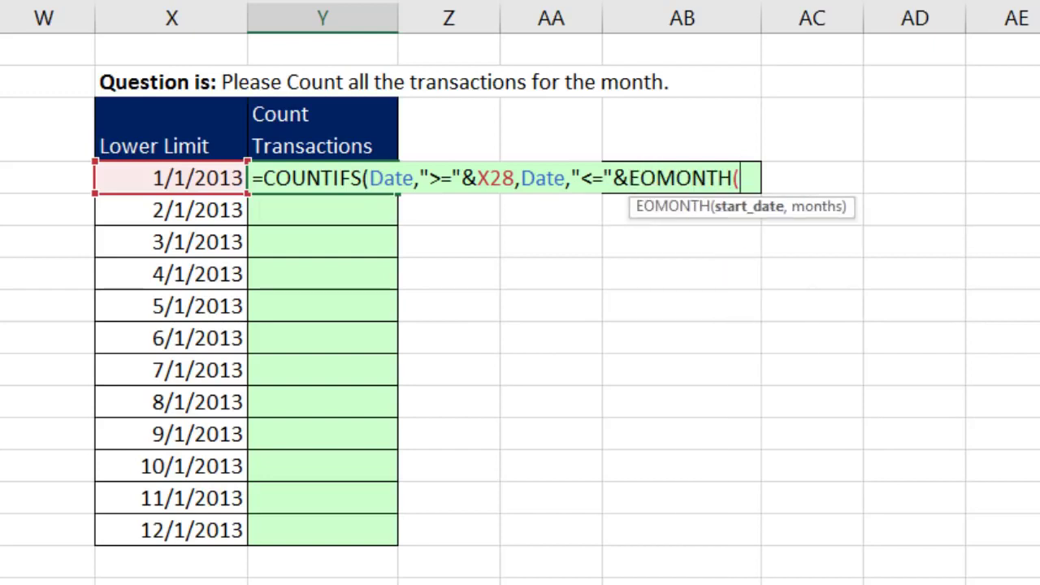
pyautogui.press('Left')
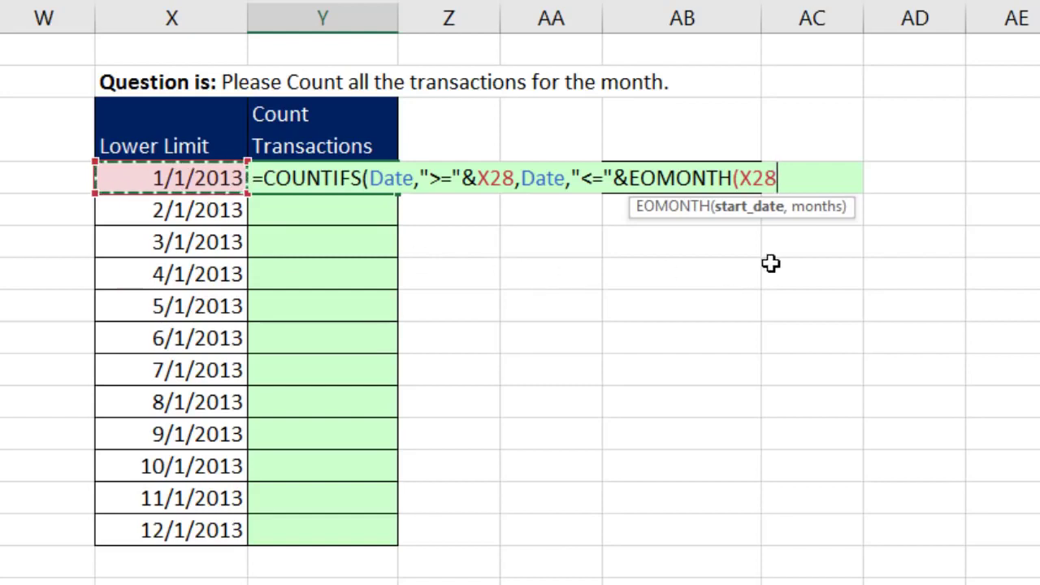
pyautogui.write(',0')
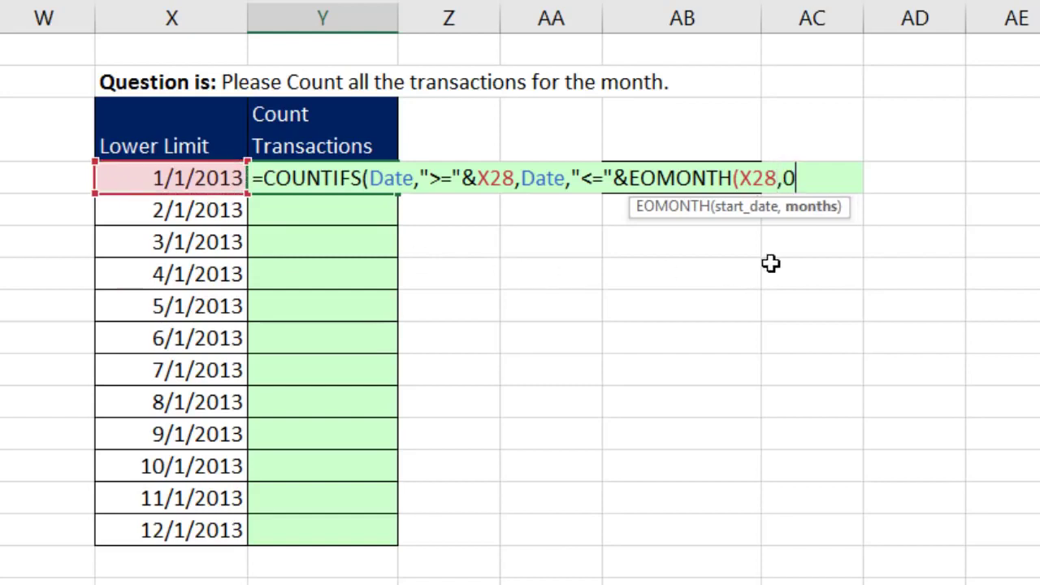
pyautogui.write(')')
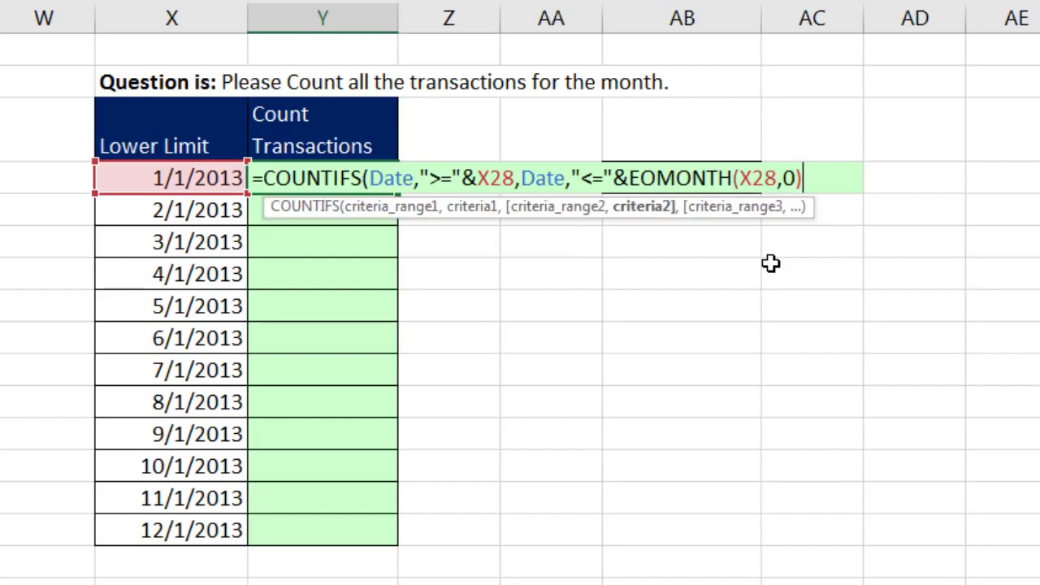
pyautogui.click(631, 216)
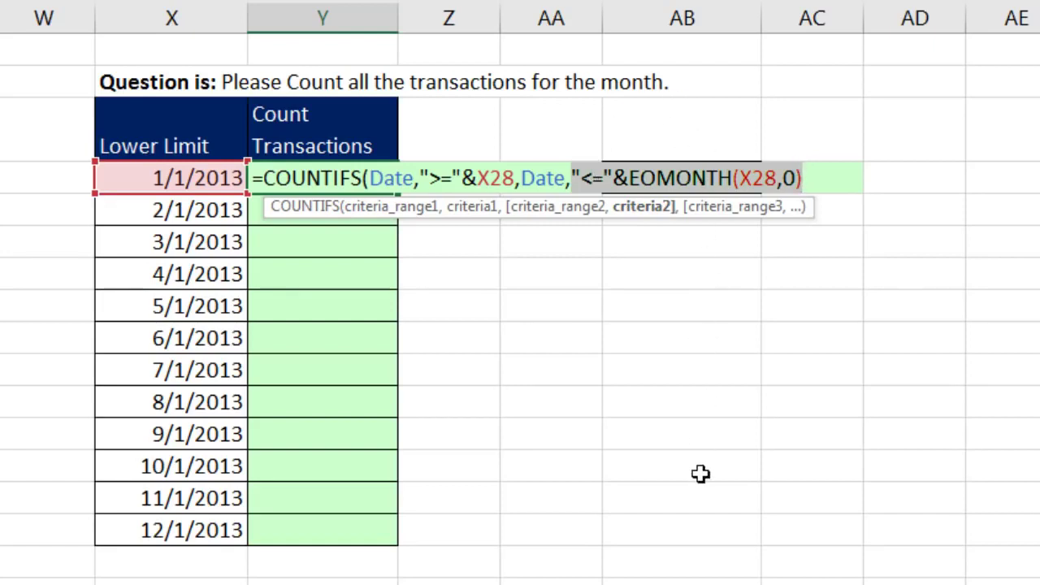
pyautogui.click(822, 177)
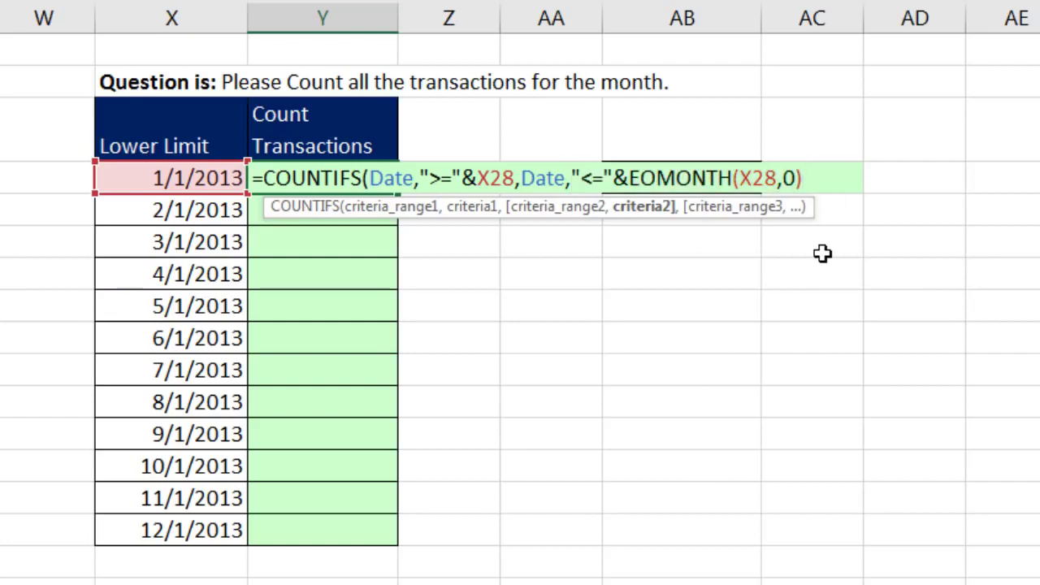
pyautogui.write(')')
pyautogui.hotkey('ctrl', 'Return')
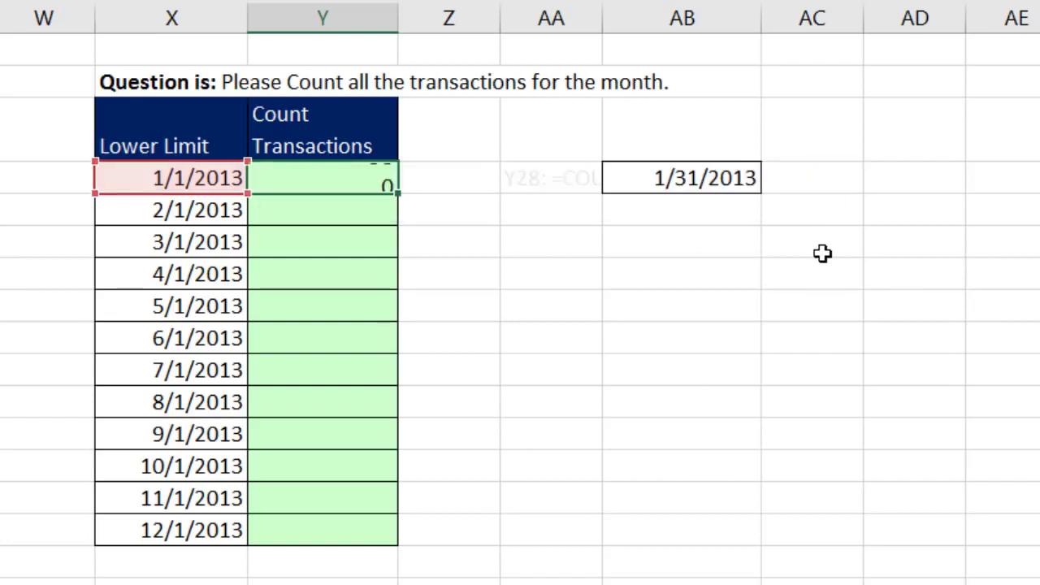
# Copy the COUNTIFS formula from Y28 down to Y39 and check its references and EOMONTH months argument in the last row.
pyautogui.doubleClick(399, 193)
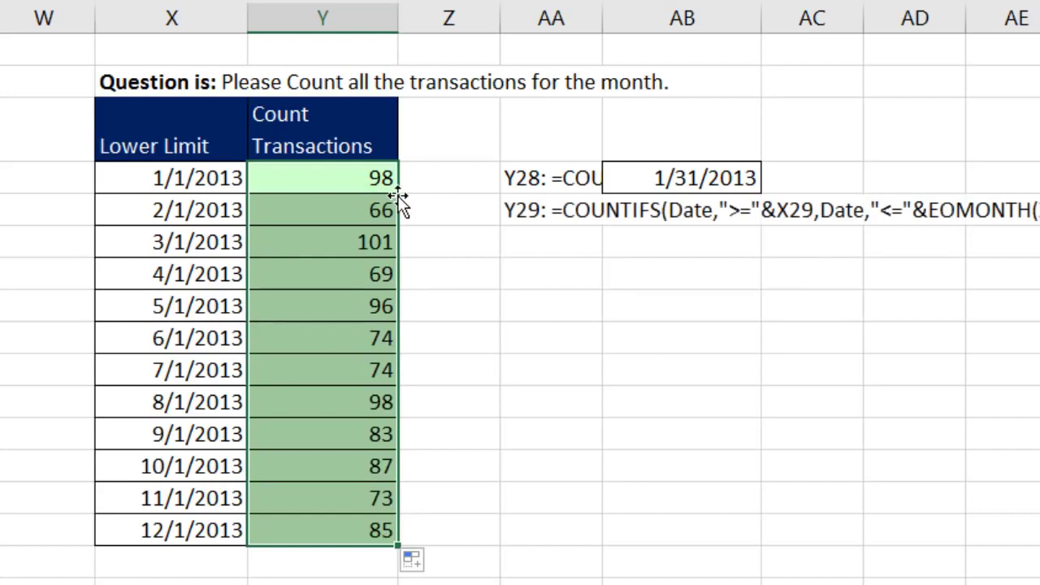
pyautogui.click(320, 537)
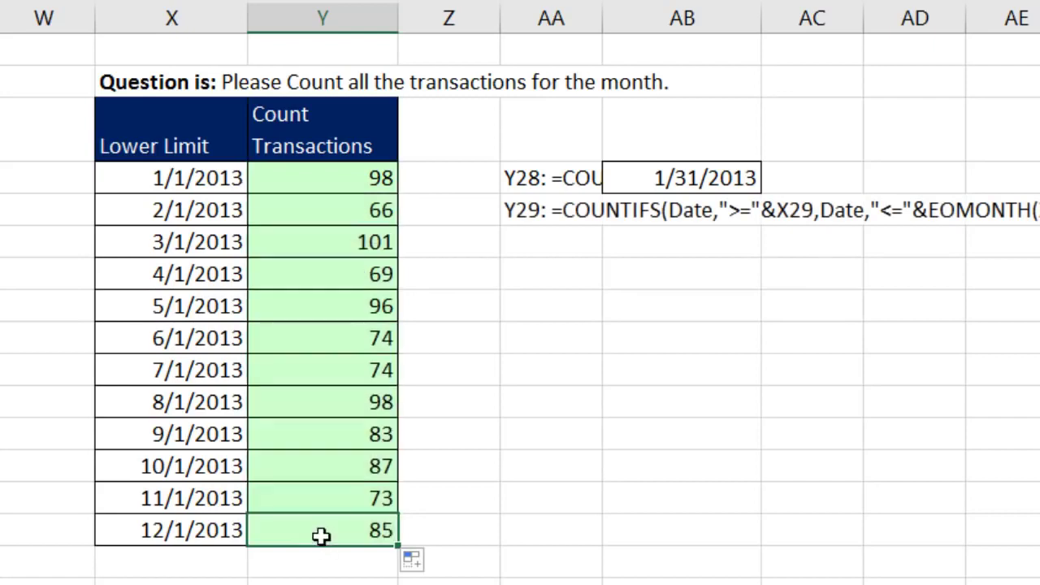
pyautogui.press('F2')
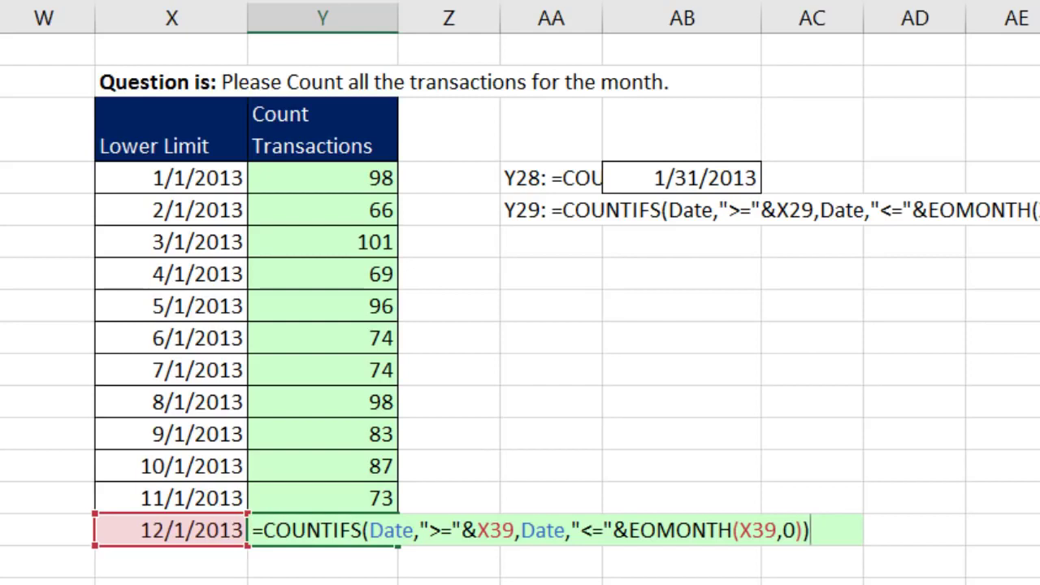
pyautogui.click(788, 533)
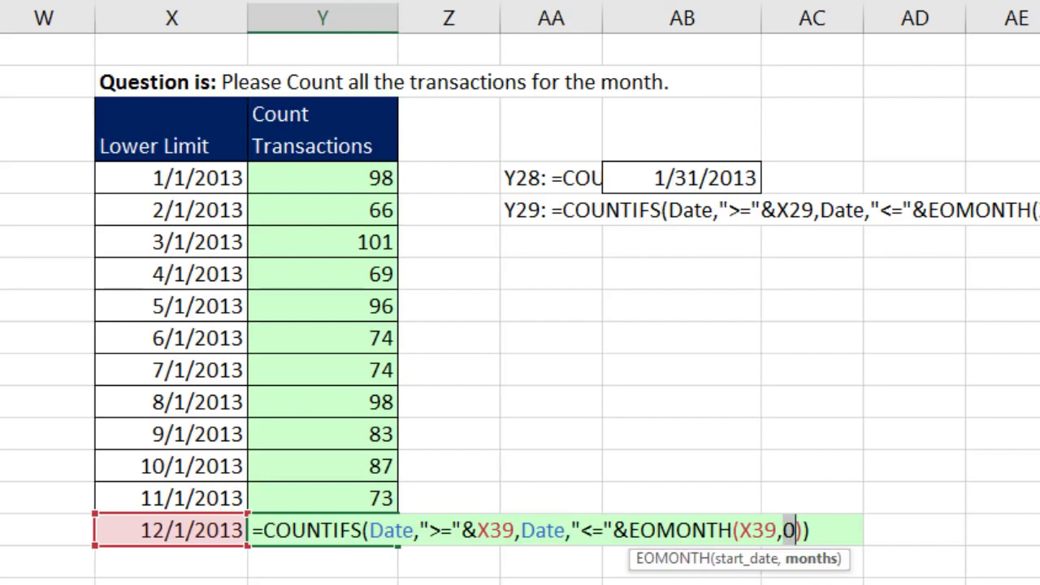
pyautogui.hotkey('ctrl', 'Return')
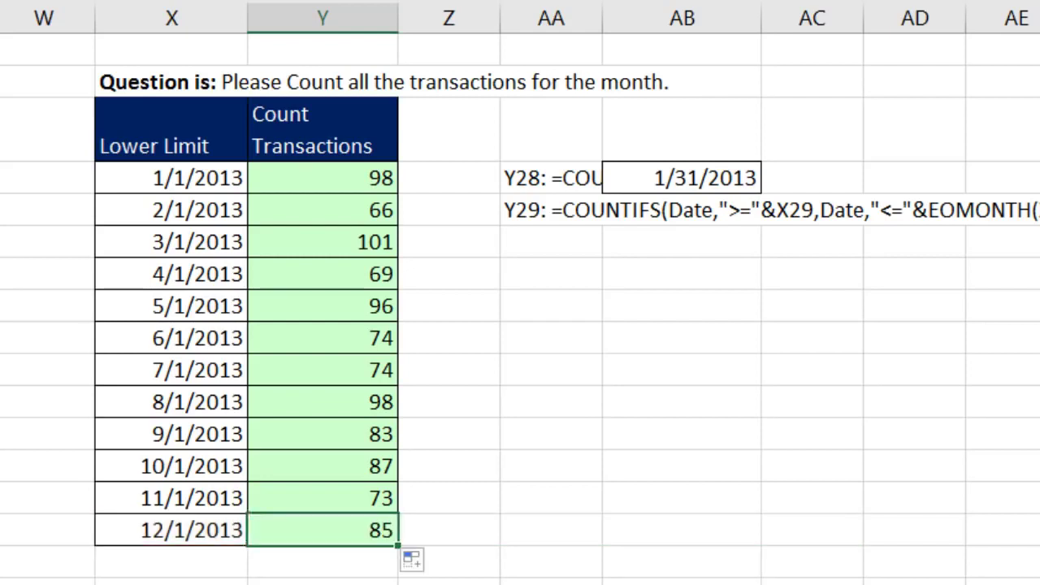
# Go to the Count Sales Amounts question below the monthly table and examine its lower and upper limit categories.
pyautogui.hscroll(-10, 520, 325)
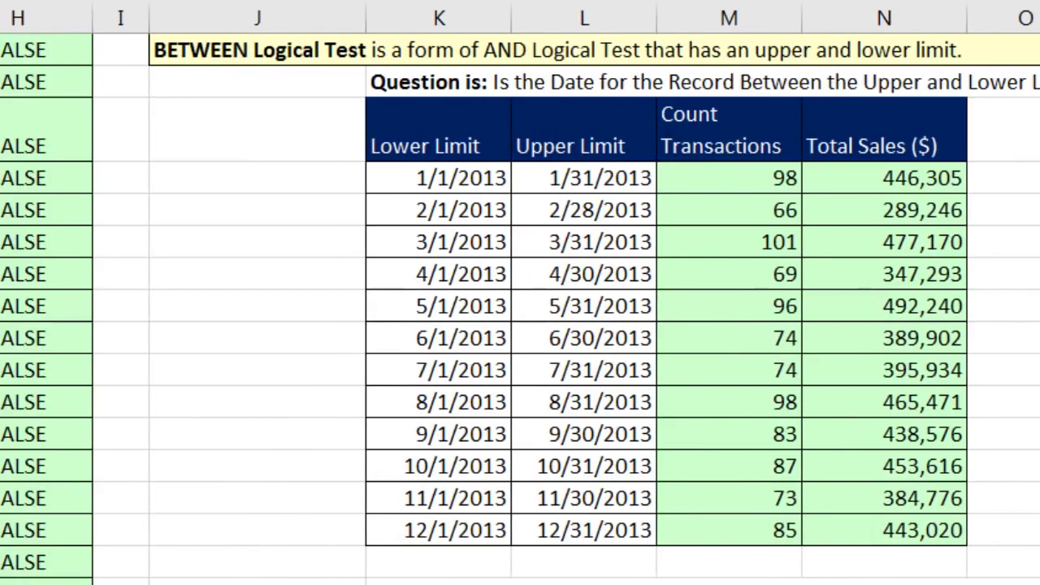
pyautogui.scroll(-5, 520, 325)
pyautogui.hscroll(3, 521, 325)
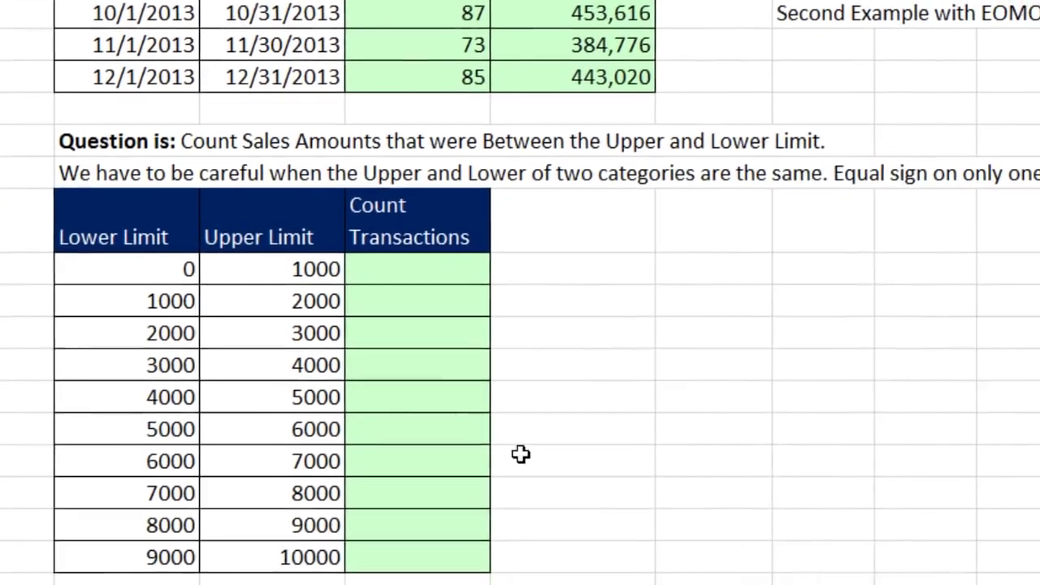
pyautogui.click(335, 272)
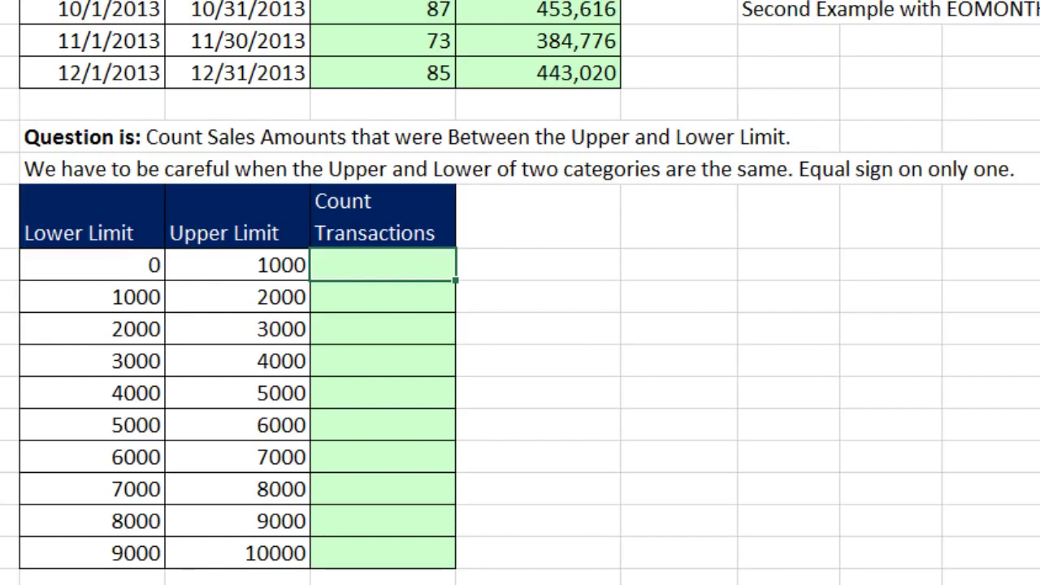
pyautogui.click(94, 266)
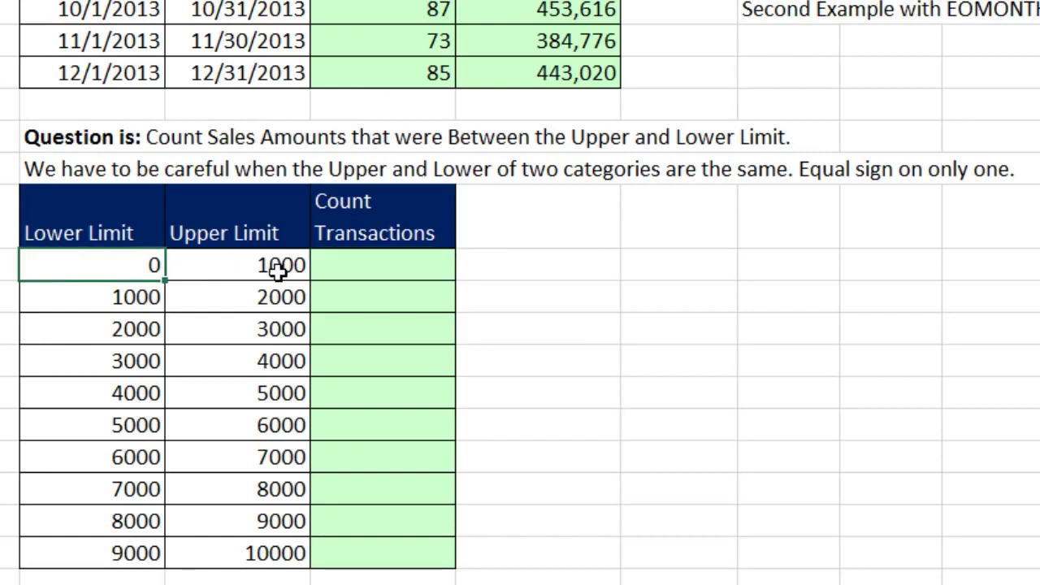
pyautogui.click(278, 275)
pyautogui.click(133, 297)
pyautogui.click(235, 295)
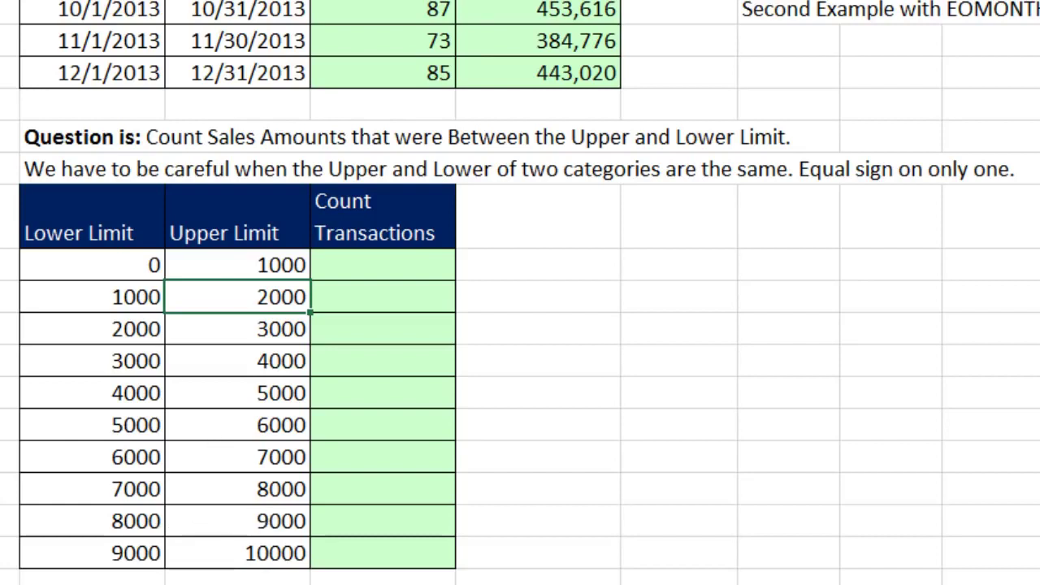
pyautogui.moveTo(92, 265); pyautogui.dragTo(206, 552)
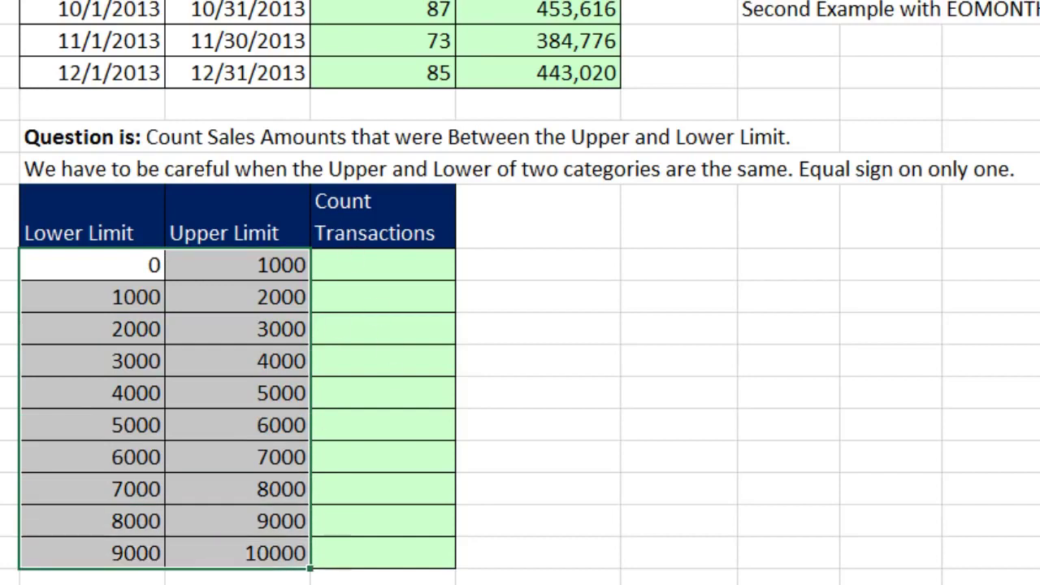
pyautogui.click(353, 267)
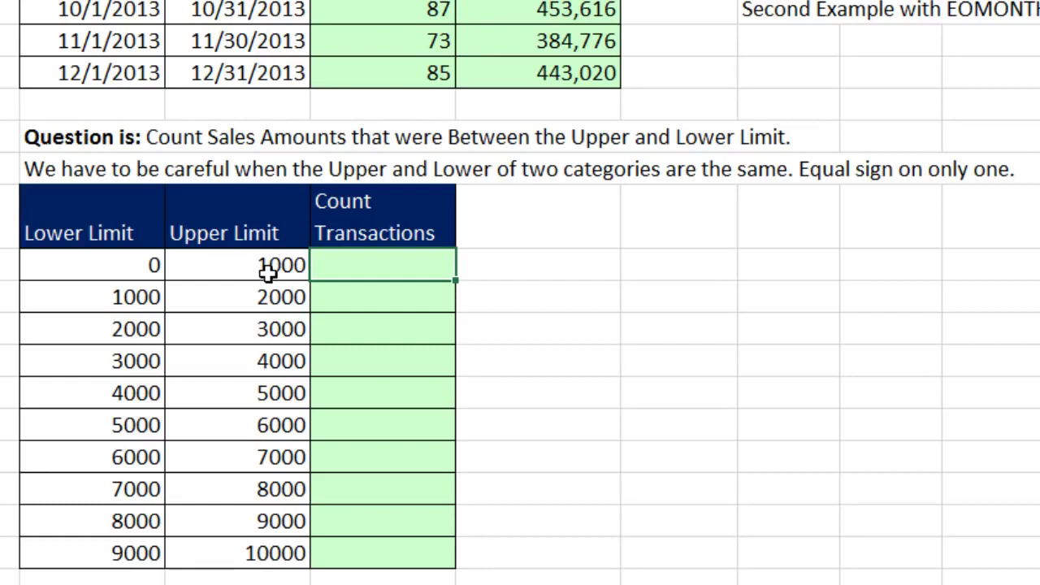
# Compare the limits of the first two sales categories, focusing on the first upper limit and the second lower limit.
pyautogui.click(148, 266)
pyautogui.click(230, 274)
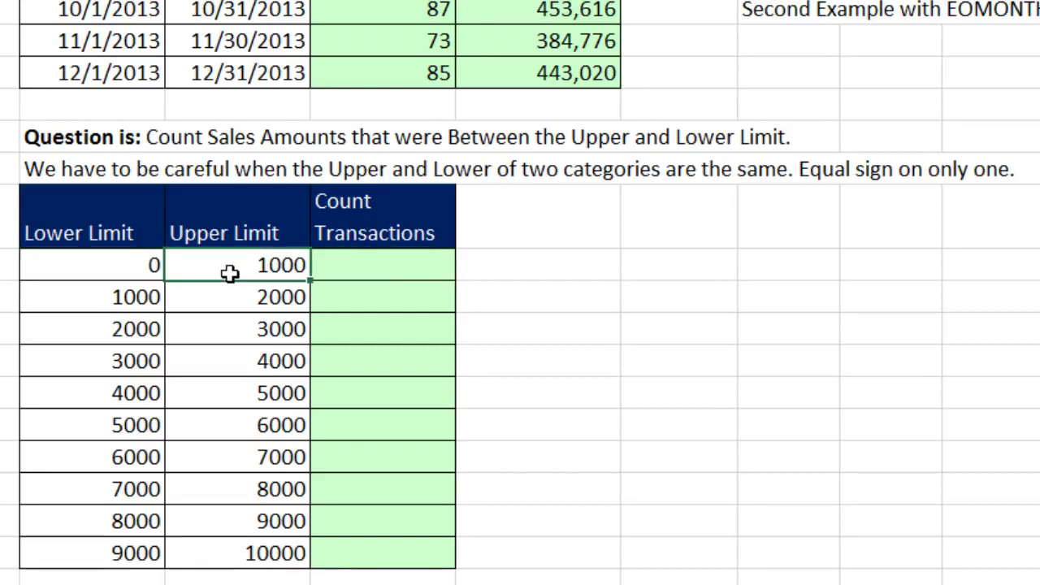
pyautogui.click(124, 299)
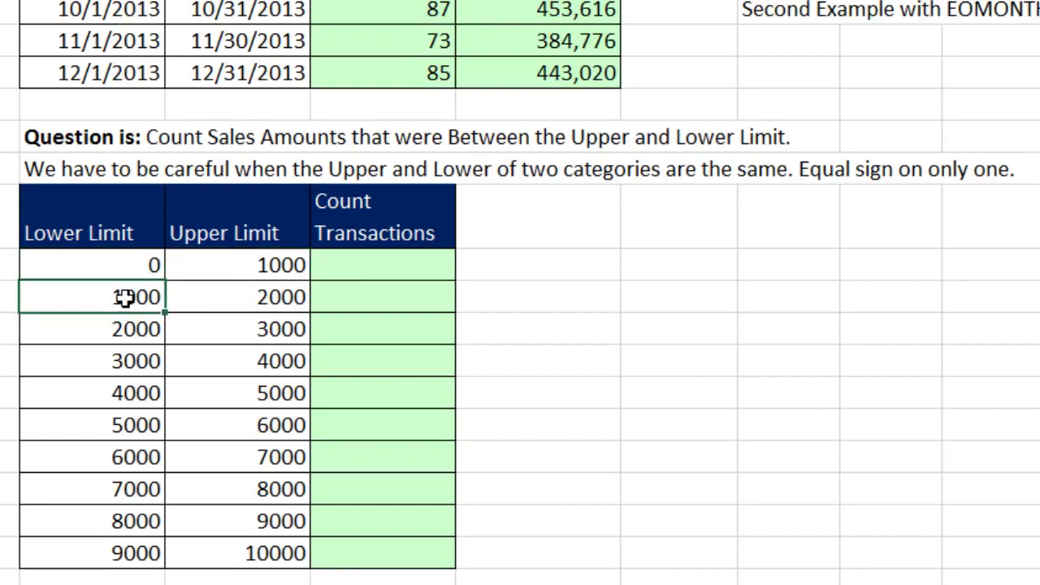
pyautogui.click(207, 302)
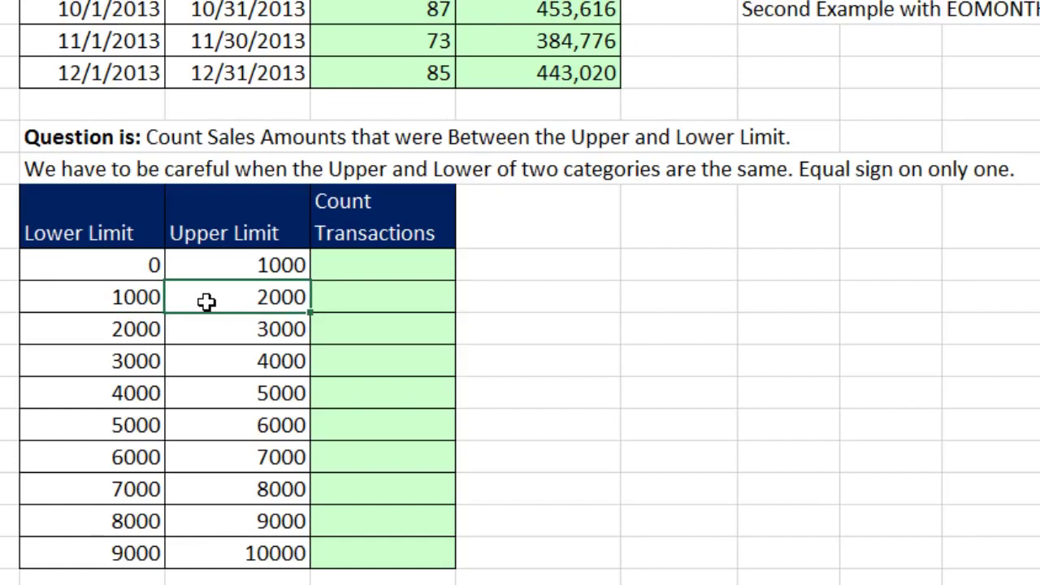
pyautogui.click(227, 266)
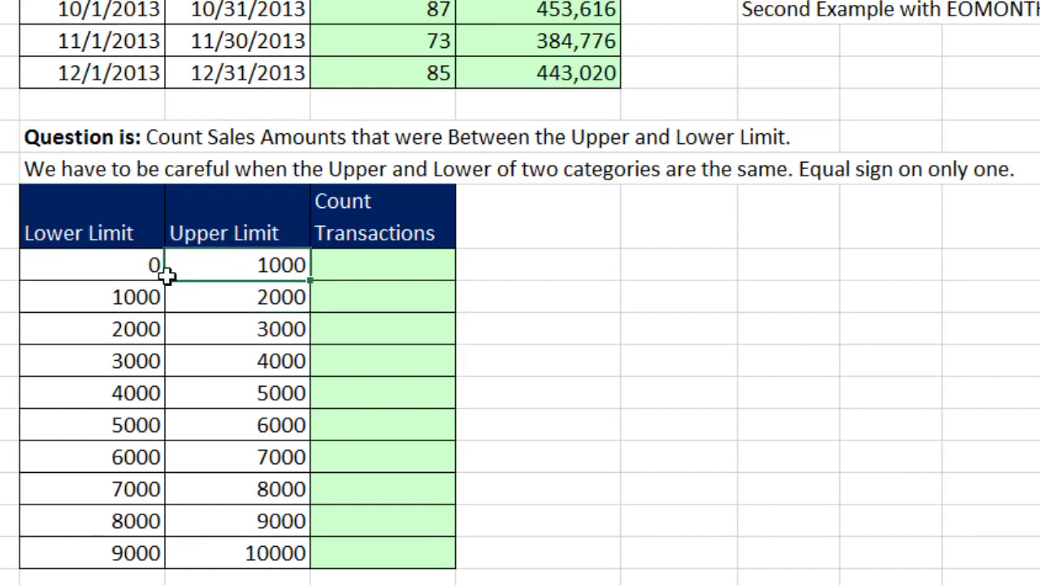
pyautogui.keyDown('ctrl'); pyautogui.click(111, 300); pyautogui.keyUp('ctrl')
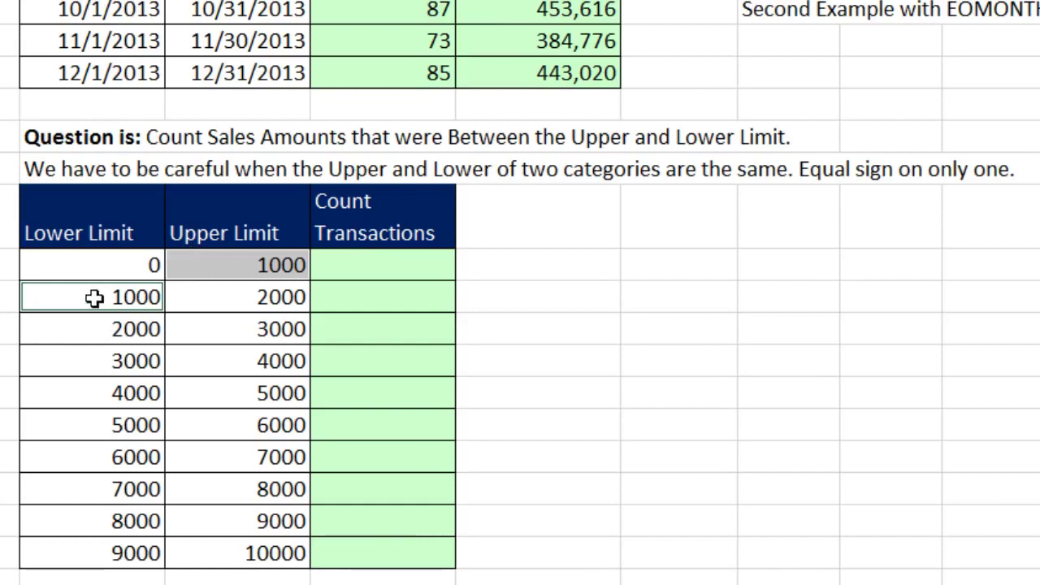
# Examine the boundary shared by the first category's upper limit and the second category's lower limit, along with the second upper limit.
pyautogui.click(94, 298)
pyautogui.click(196, 300)
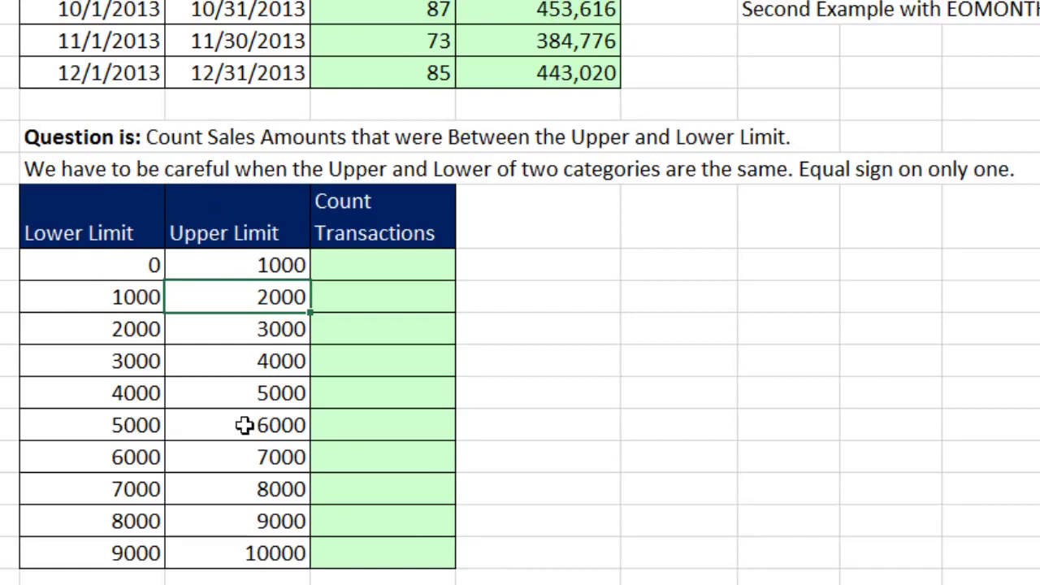
pyautogui.click(270, 265)
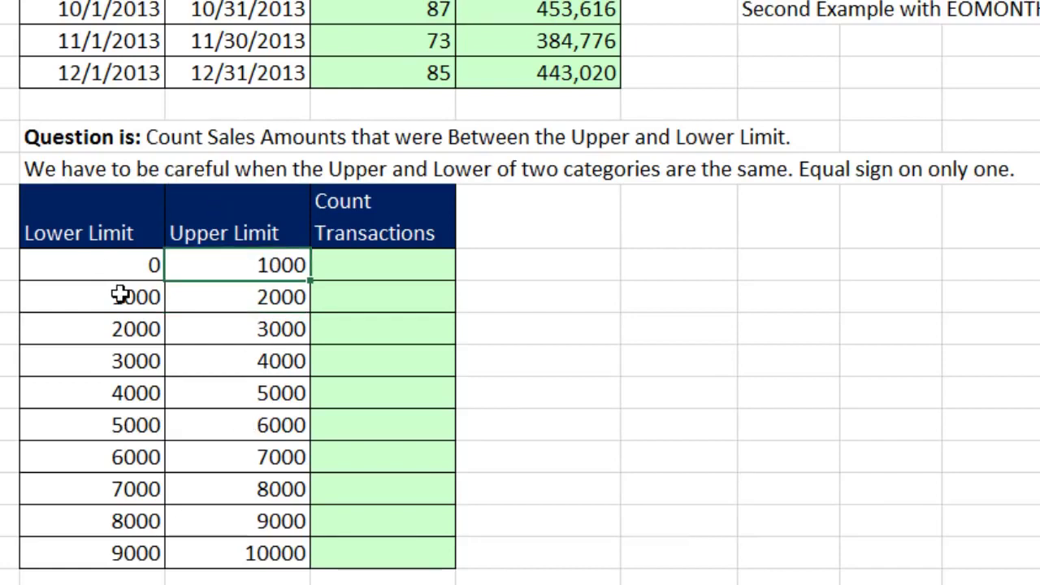
pyautogui.keyDown('ctrl'); pyautogui.click(117, 298); pyautogui.keyUp('ctrl')
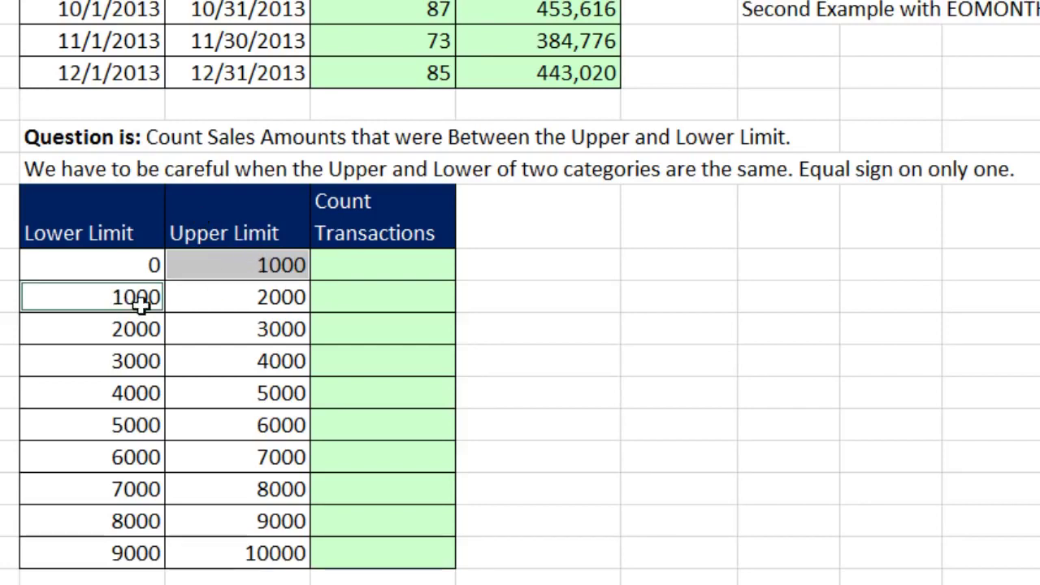
# Begin a COUNTIFS formula in M44 with the Sales range and the lower limit criterion ">="&K44.
pyautogui.click(358, 273)
pyautogui.write('=cOUNTIFS(')
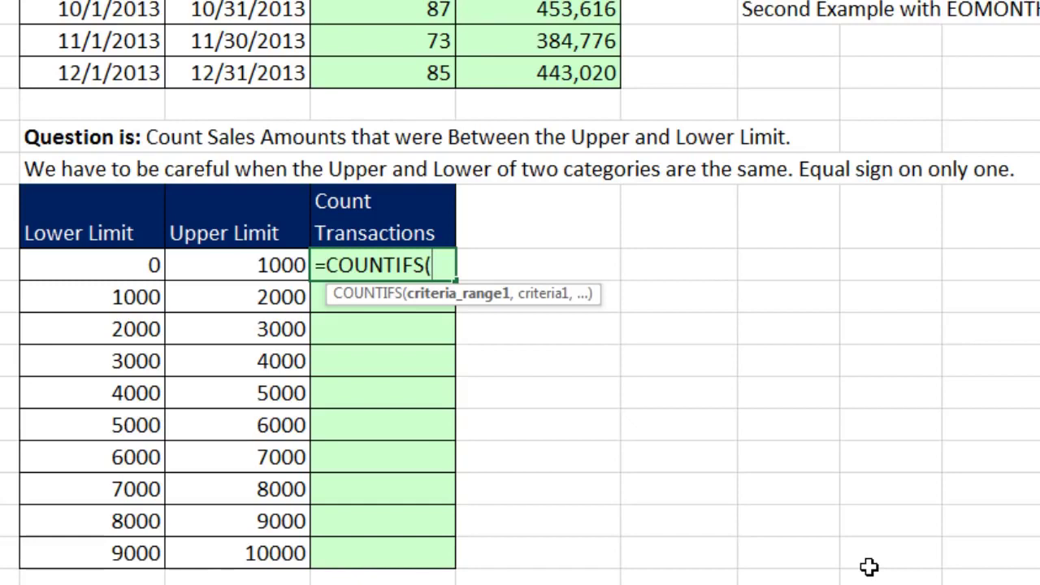
pyautogui.write('SALE')
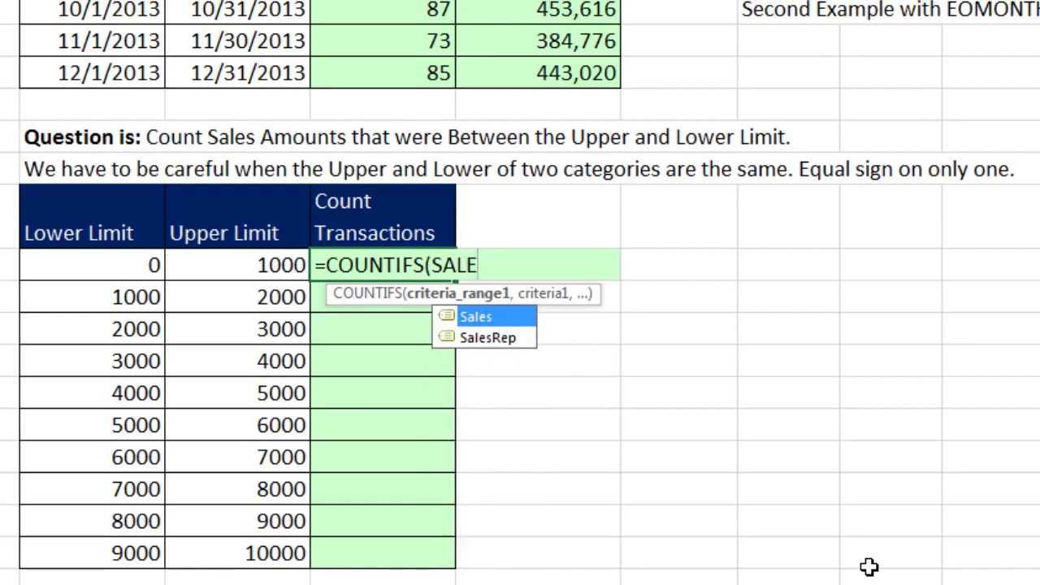
pyautogui.press('Tab')
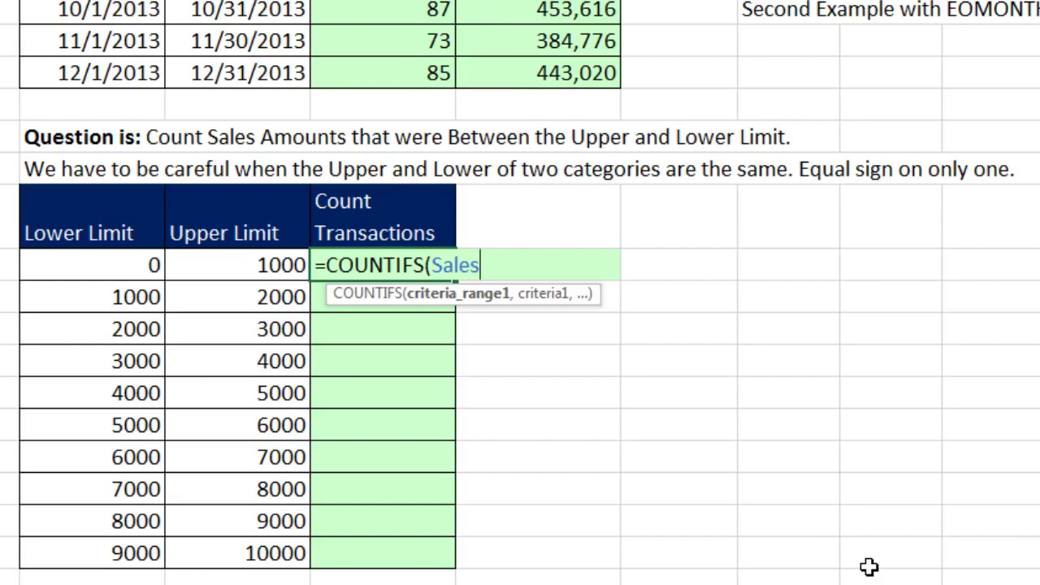
pyautogui.write(',')
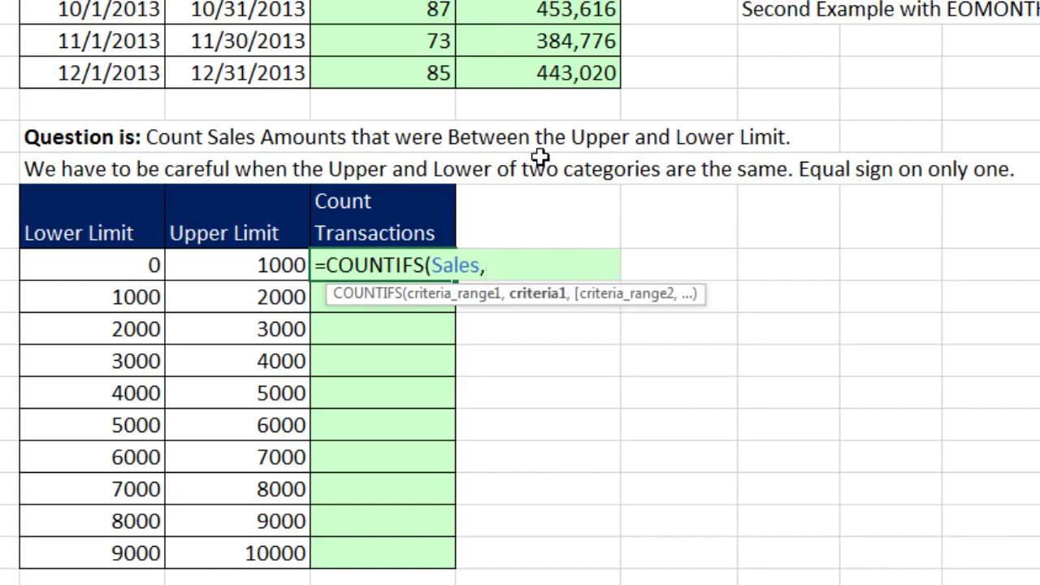
pyautogui.write('"')
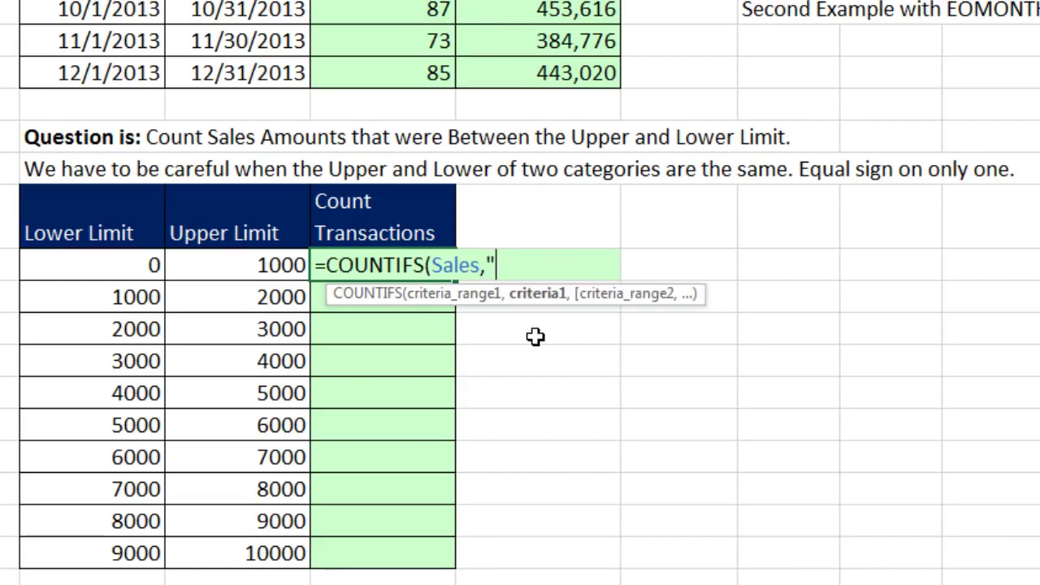
pyautogui.write('>="&')
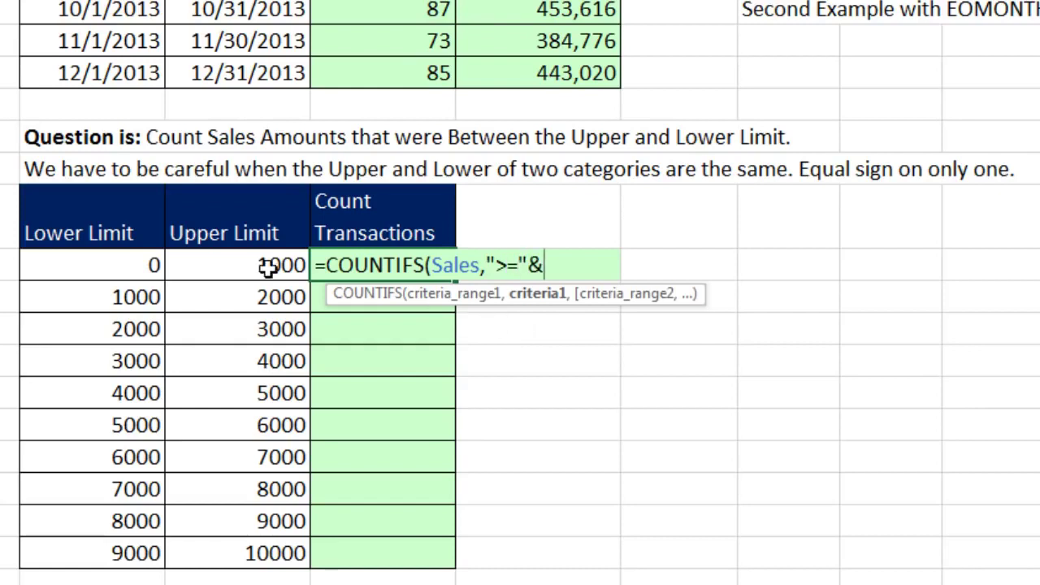
pyautogui.click(133, 271)
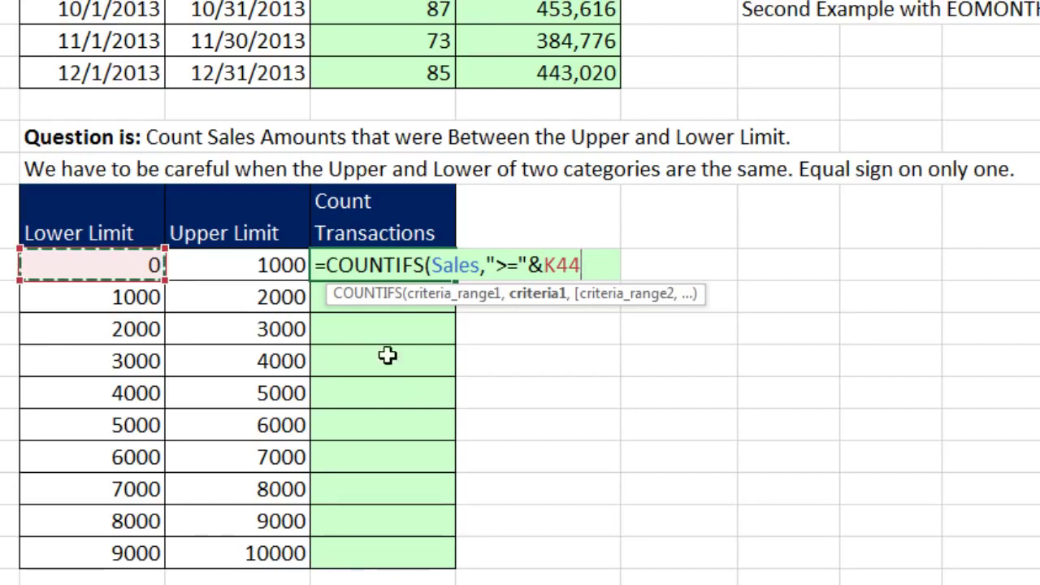
pyautogui.click(538, 302)
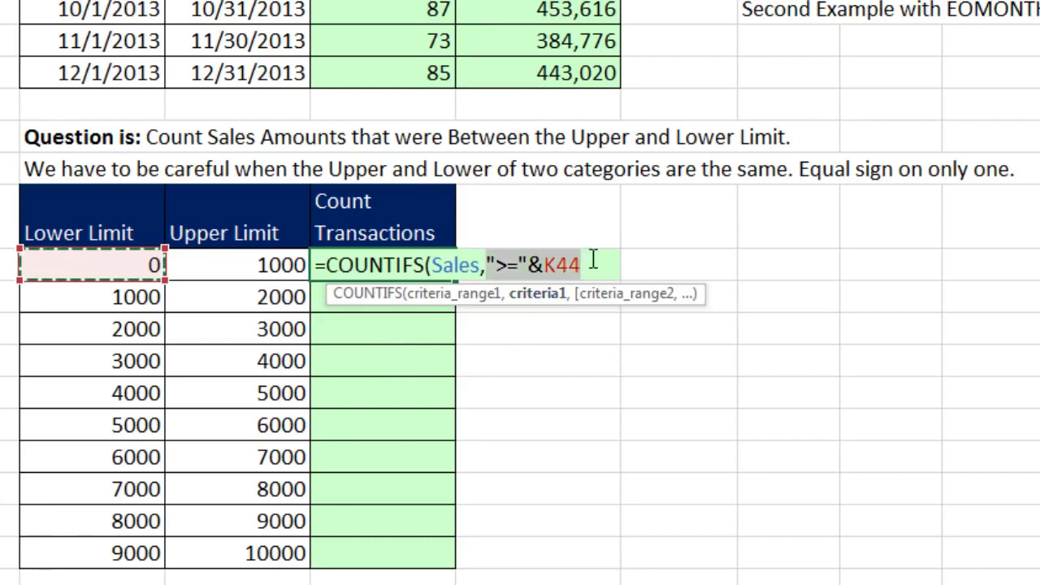
pyautogui.press('End')
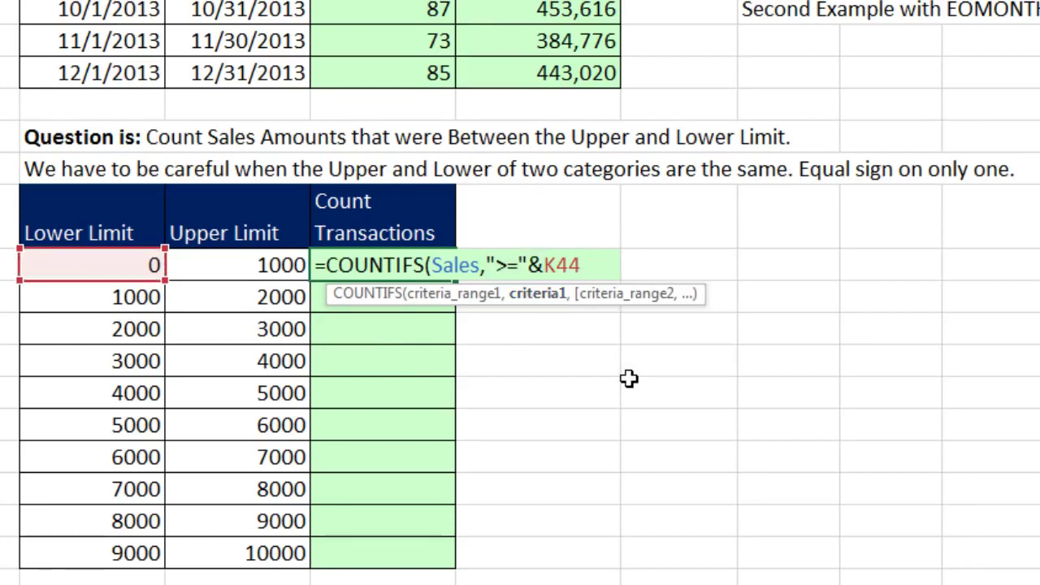
# Complete the M44 COUNTIFS formula with the Sales range and upper limit criterion "<"&L44, and enter it.
pyautogui.write(',Sales')
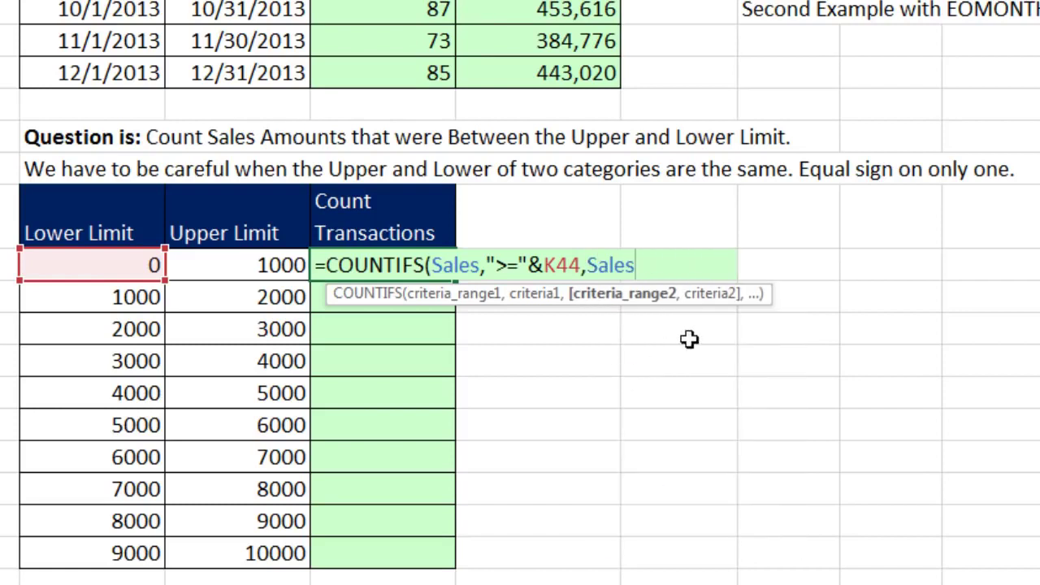
pyautogui.write(',')
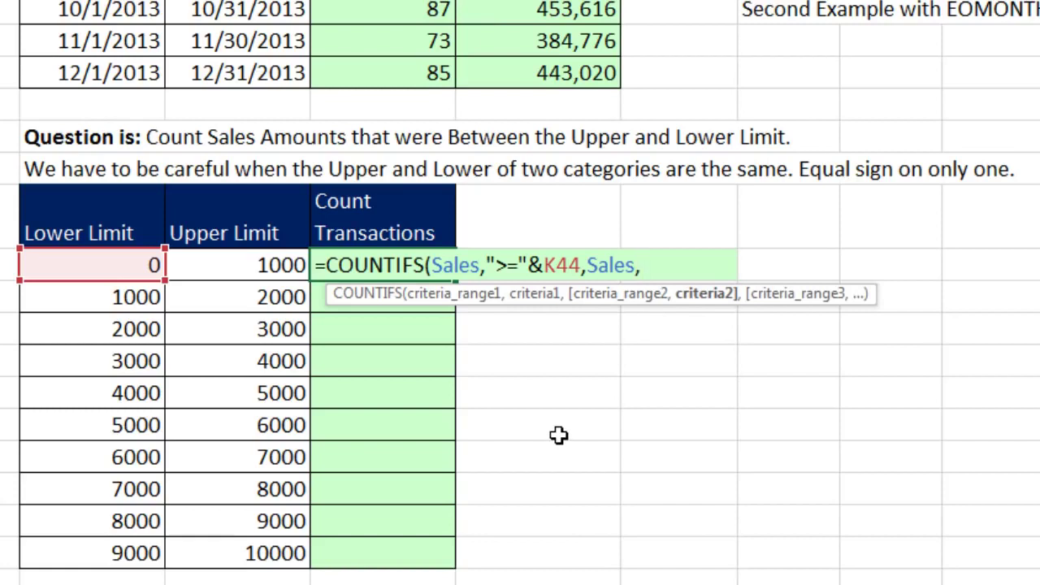
pyautogui.write('"<"&')
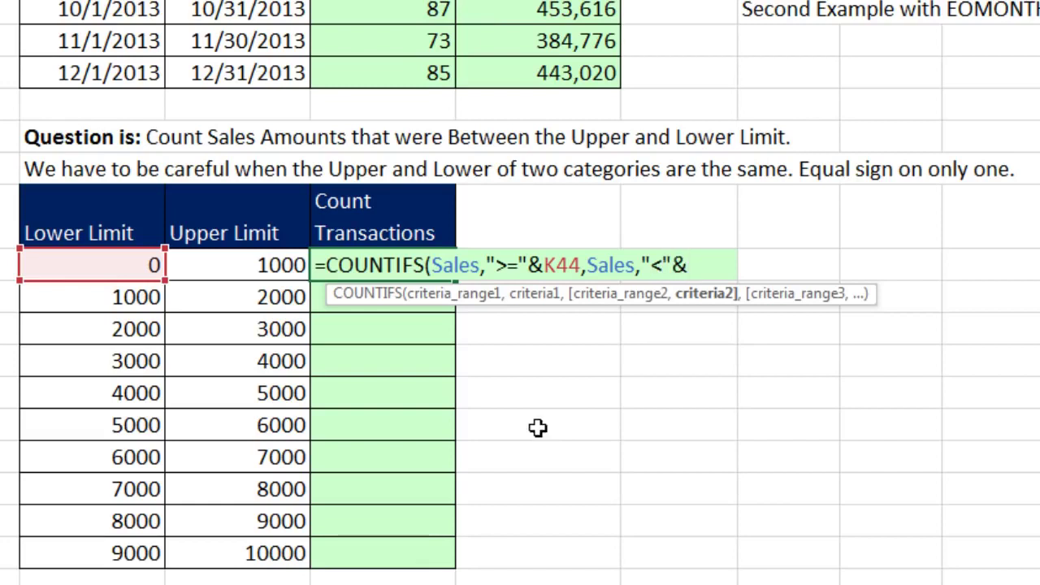
pyautogui.click(209, 268)
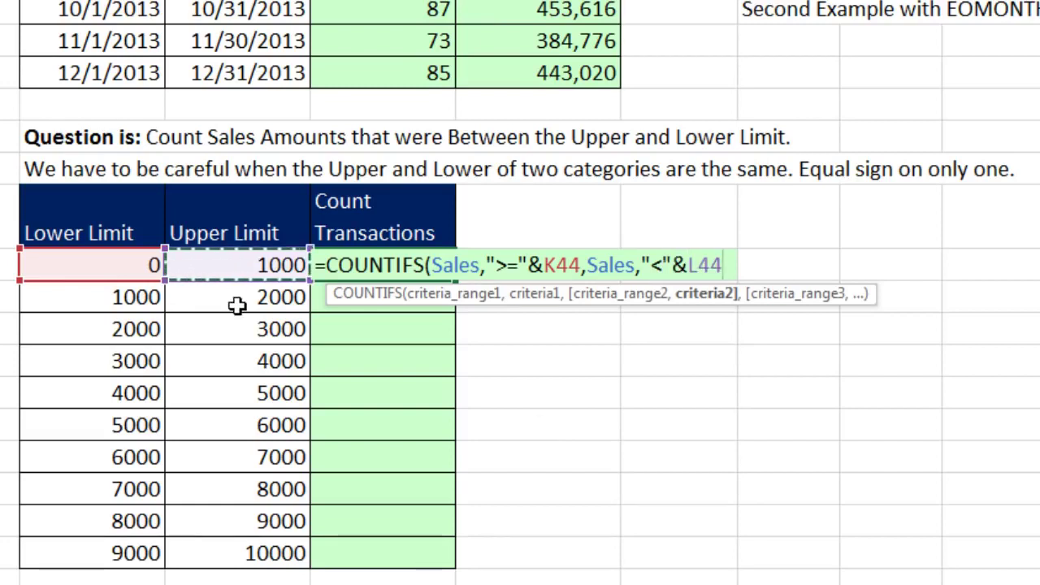
pyautogui.write(')')
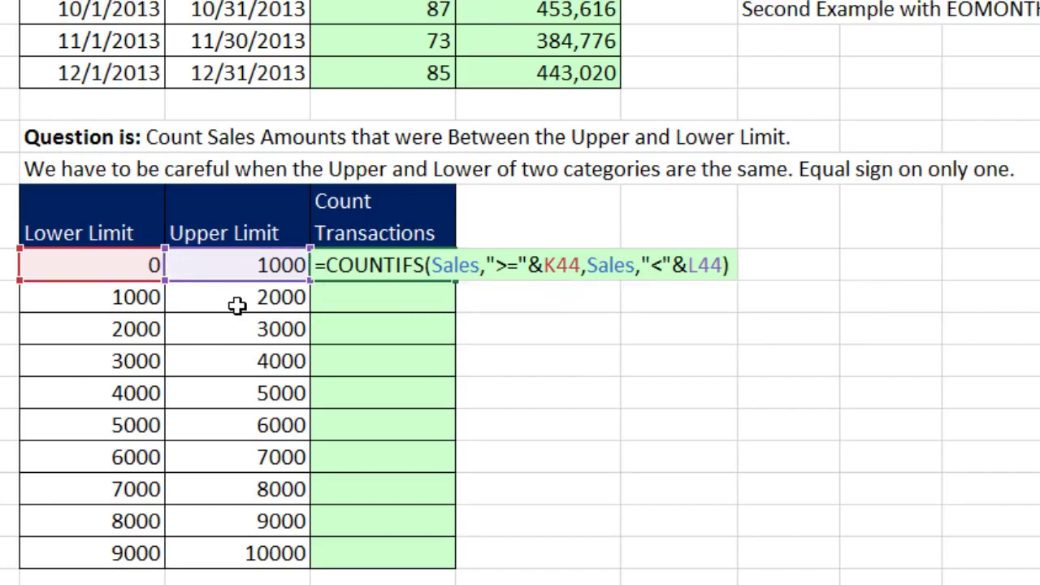
pyautogui.hotkey('ctrl', 'Return')
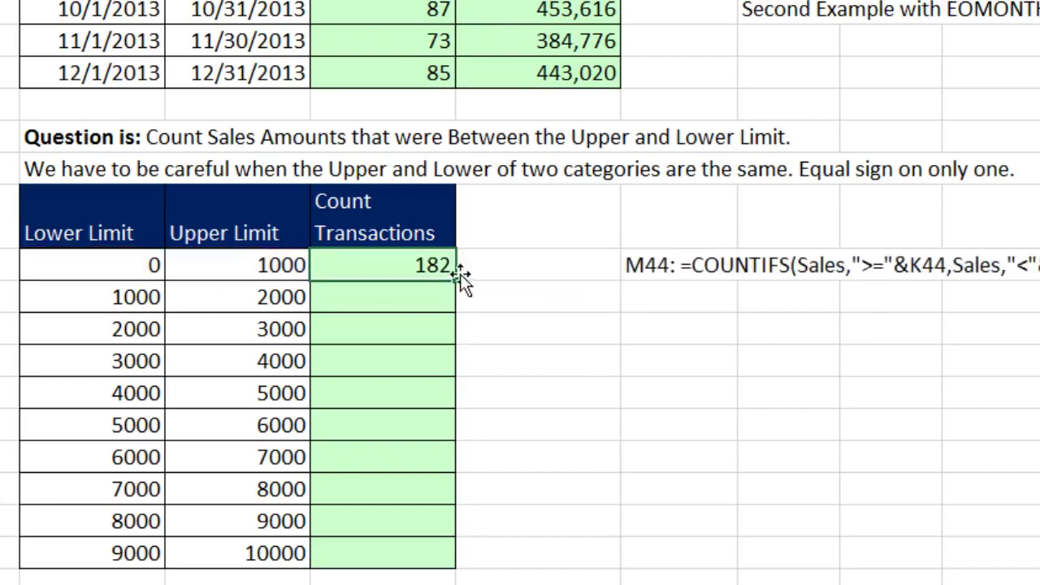
# Copy the COUNTIFS formula from M44 down to M53 and check the cell references in the last two rows.
pyautogui.doubleClick(456, 278)
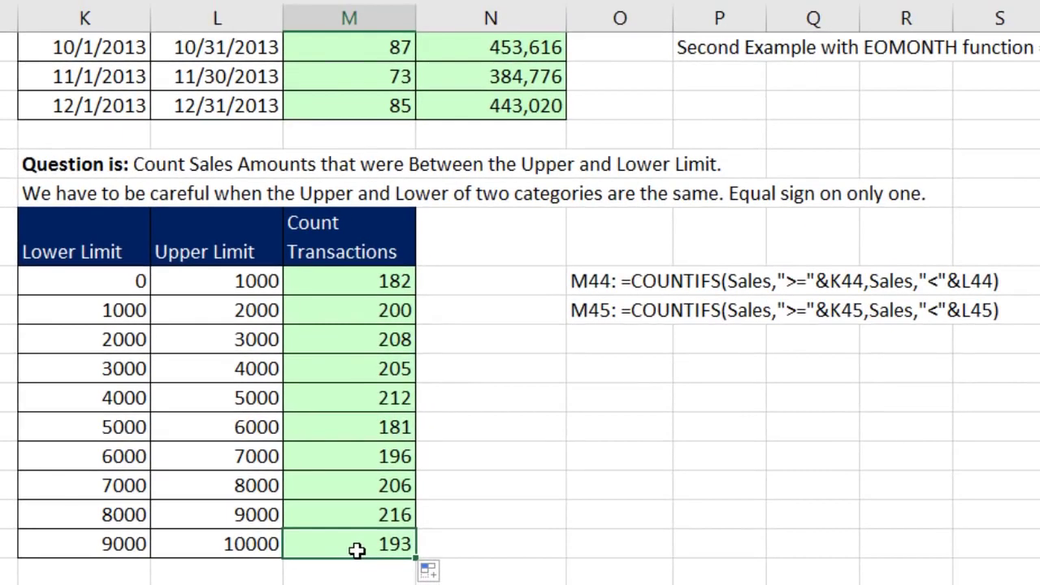
pyautogui.doubleClick(358, 551)
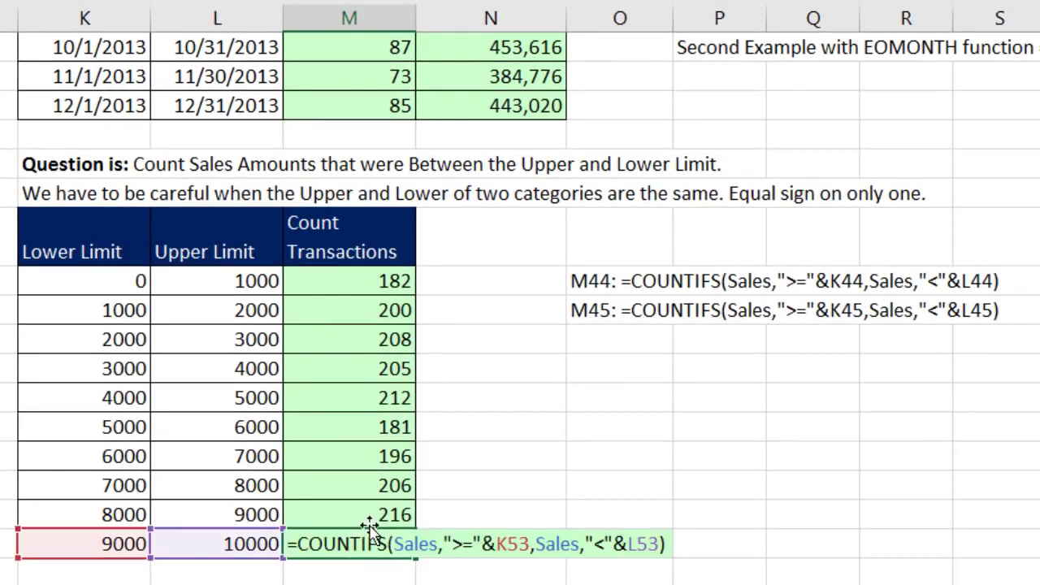
pyautogui.press('Escape')
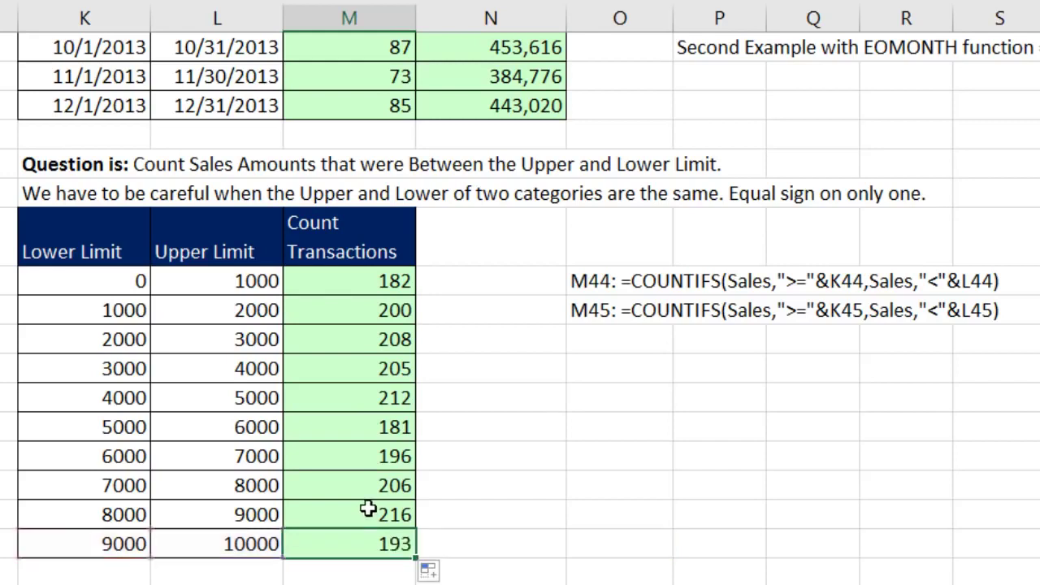
pyautogui.doubleClick(365, 511)
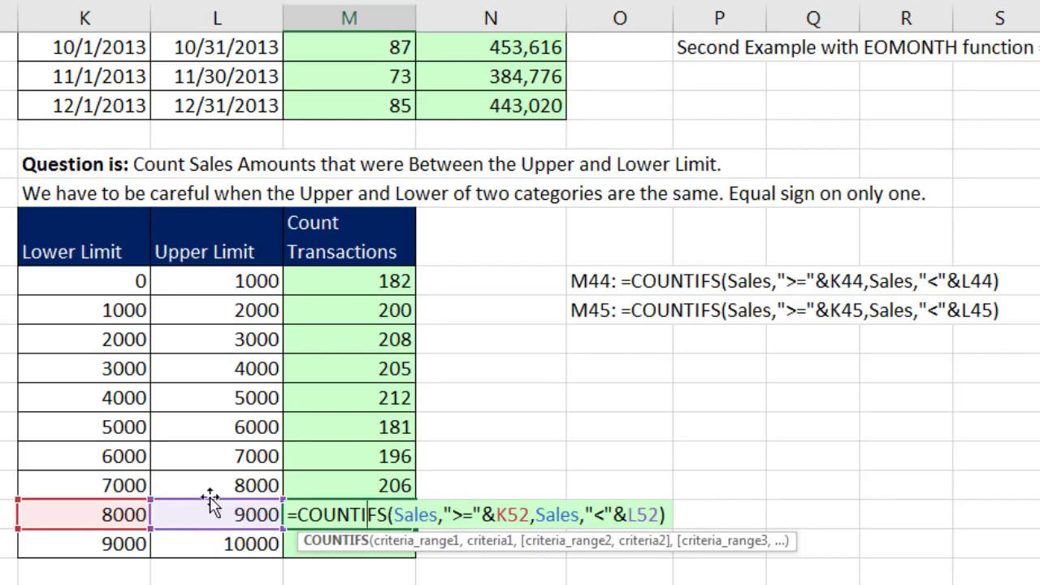
pyautogui.hotkey('ctrl', 'Return')
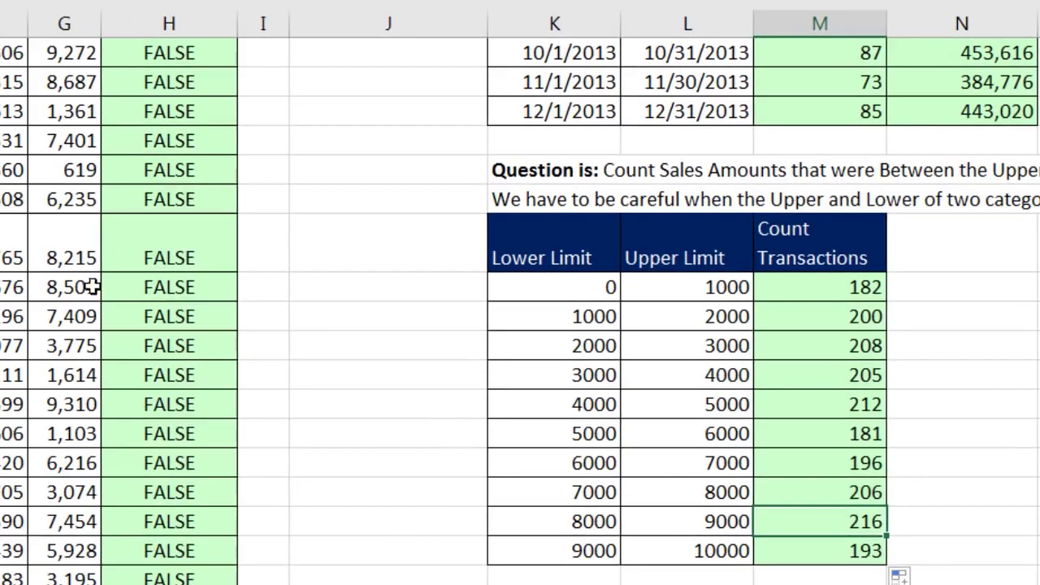
# Compare the sales amount in G44 with the 8000 to 9000 category, and inspect the COUNTIFS formula in M53.
pyautogui.click(19, 286)
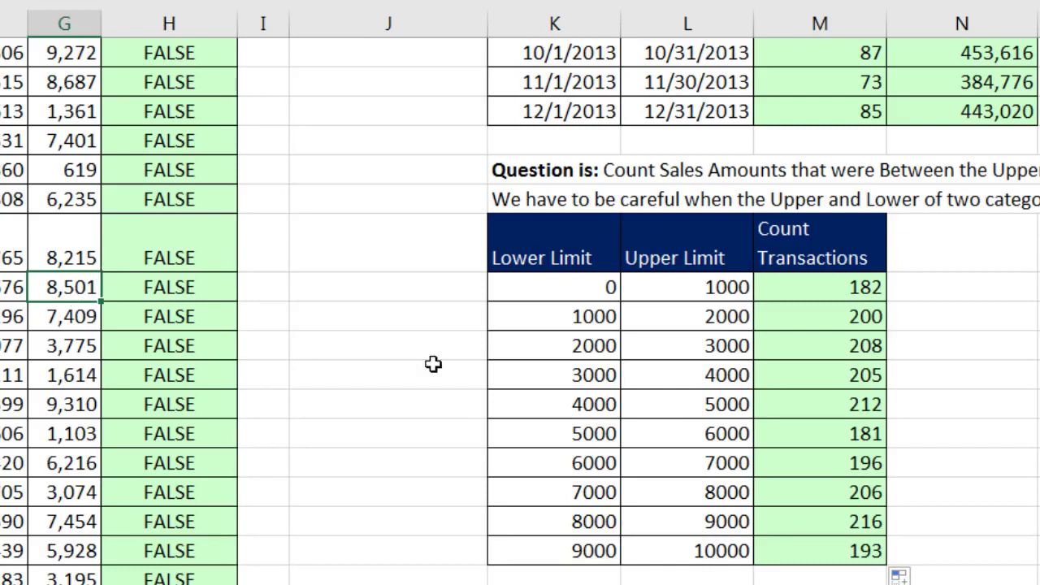
pyautogui.moveTo(606, 523); pyautogui.dragTo(804, 527)
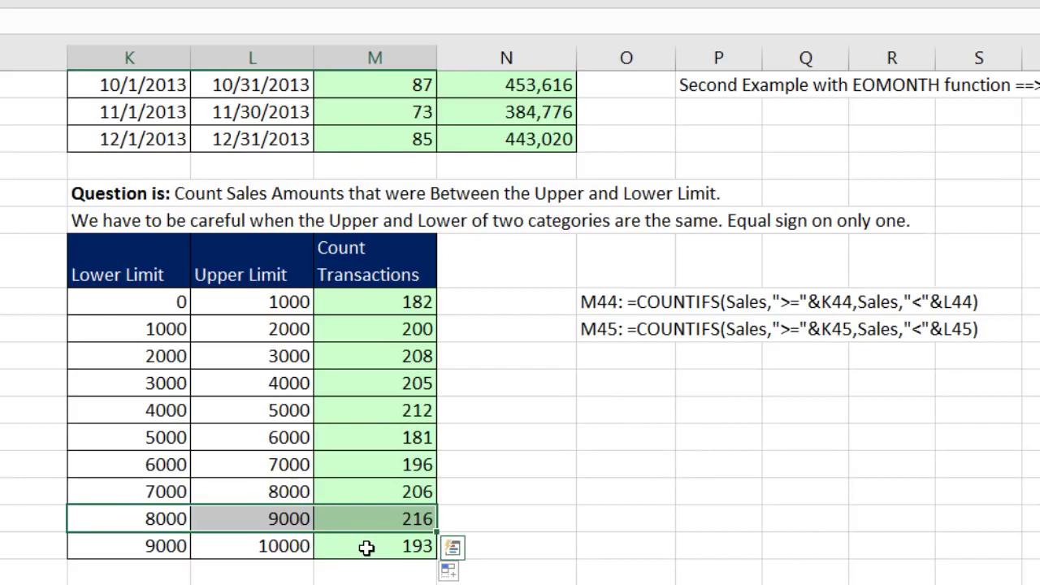
pyautogui.doubleClick(808, 551)
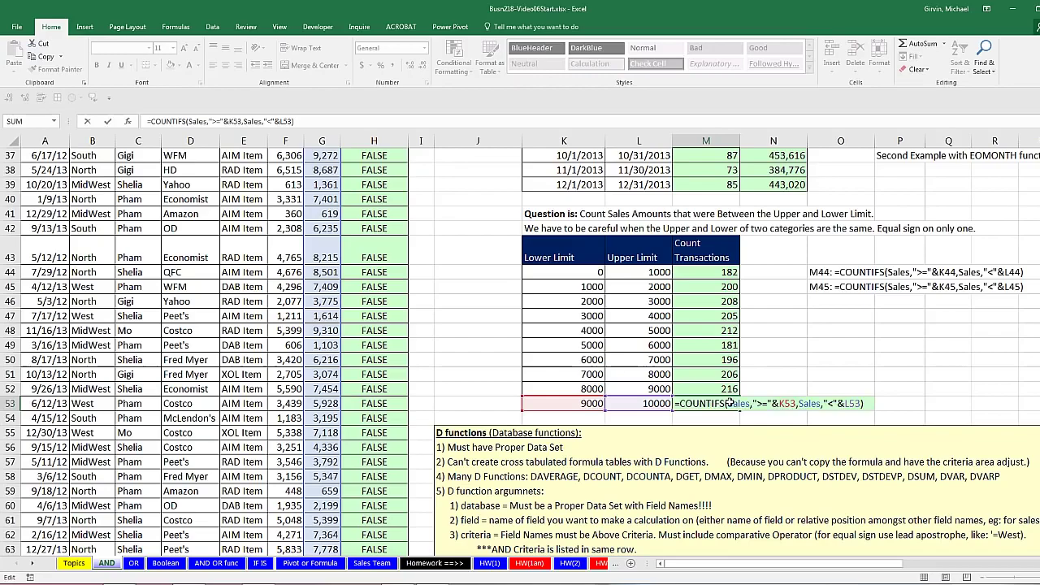
pyautogui.hotkey('ctrl', 'Return')
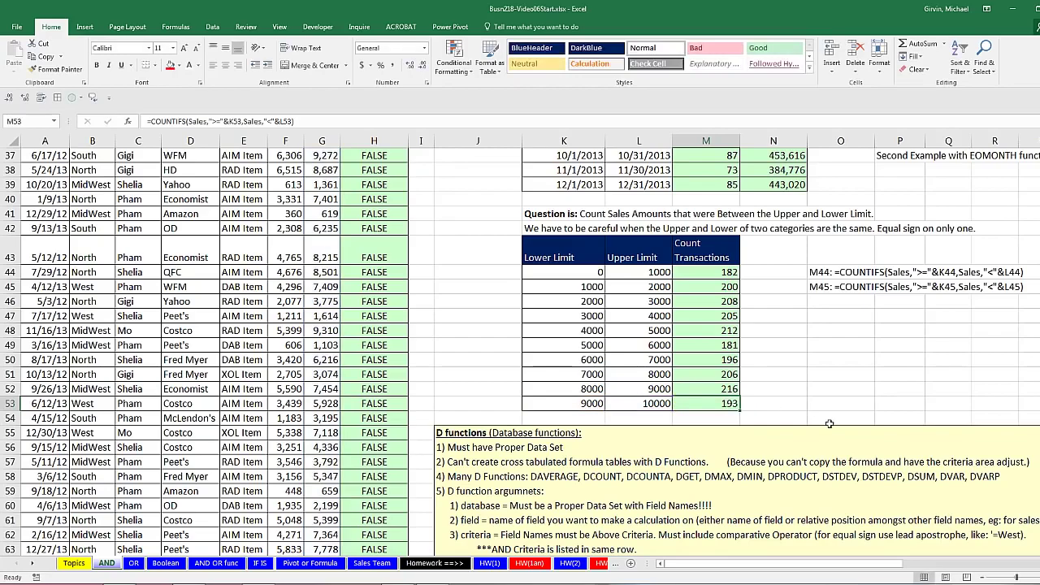
# Go to the D functions section and examine its notes, the criteria table J72:N73 and the Count result cell K76.
pyautogui.scroll(-5, 829, 424)
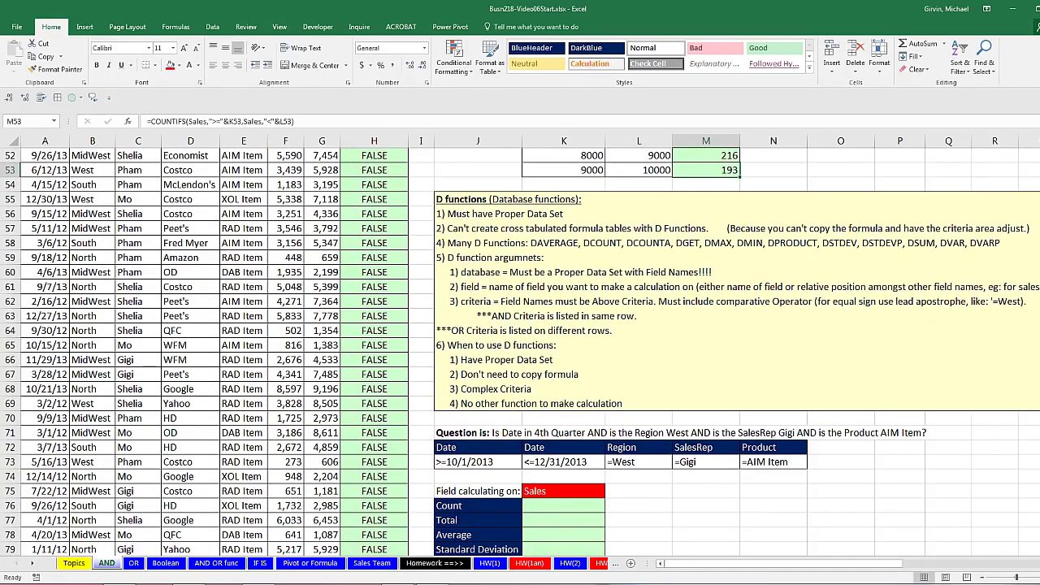
pyautogui.hscroll(5, 530, 346)
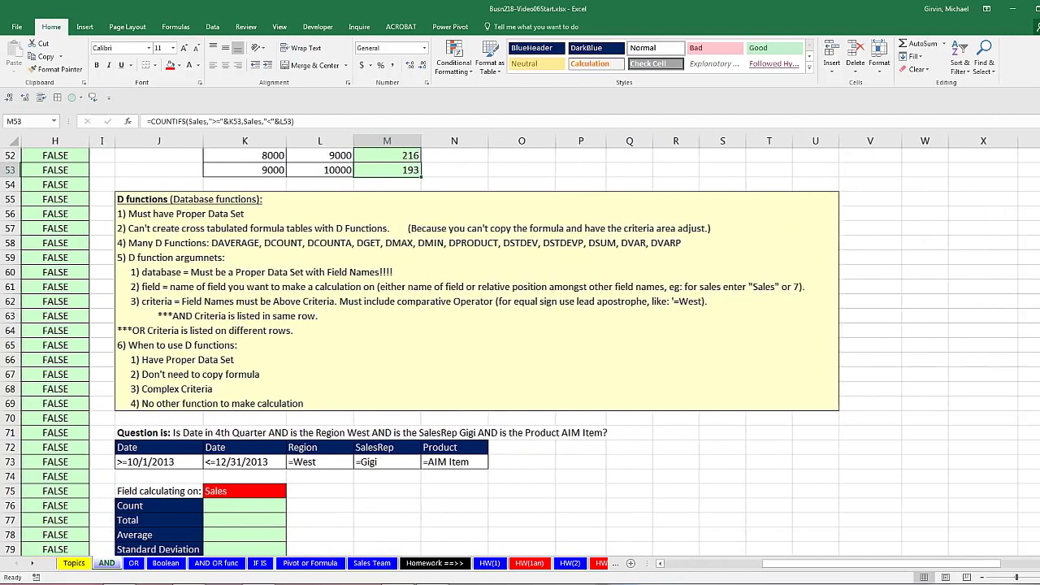
pyautogui.hscroll(1, 530, 347)
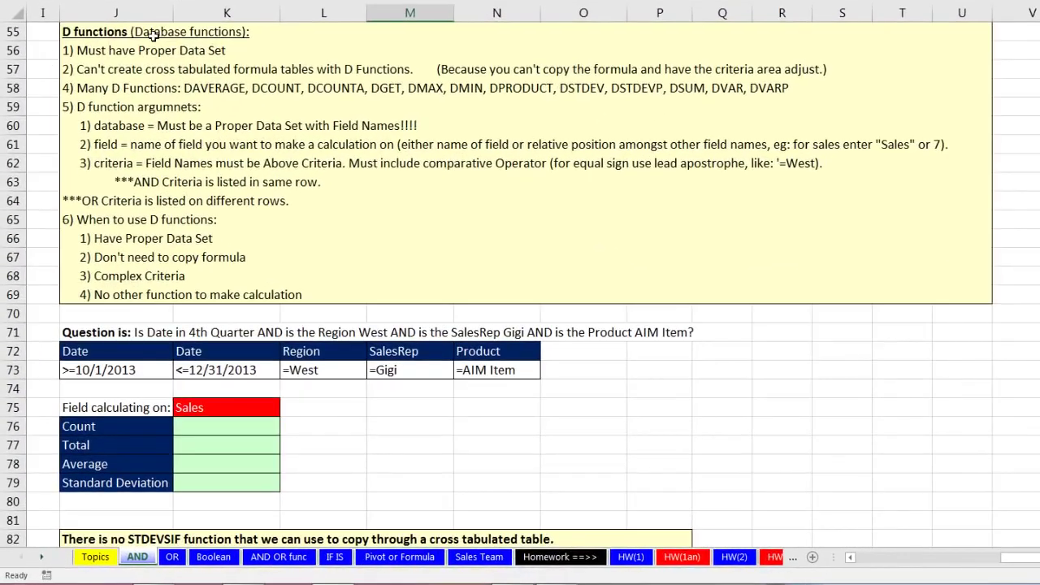
pyautogui.click(227, 429)
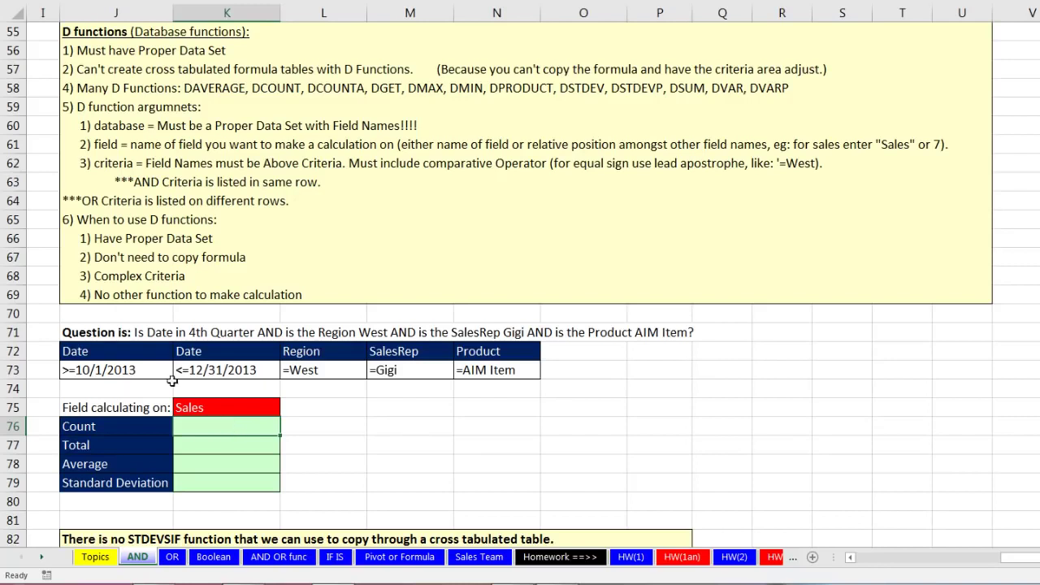
pyautogui.moveTo(110, 352); pyautogui.dragTo(494, 370)
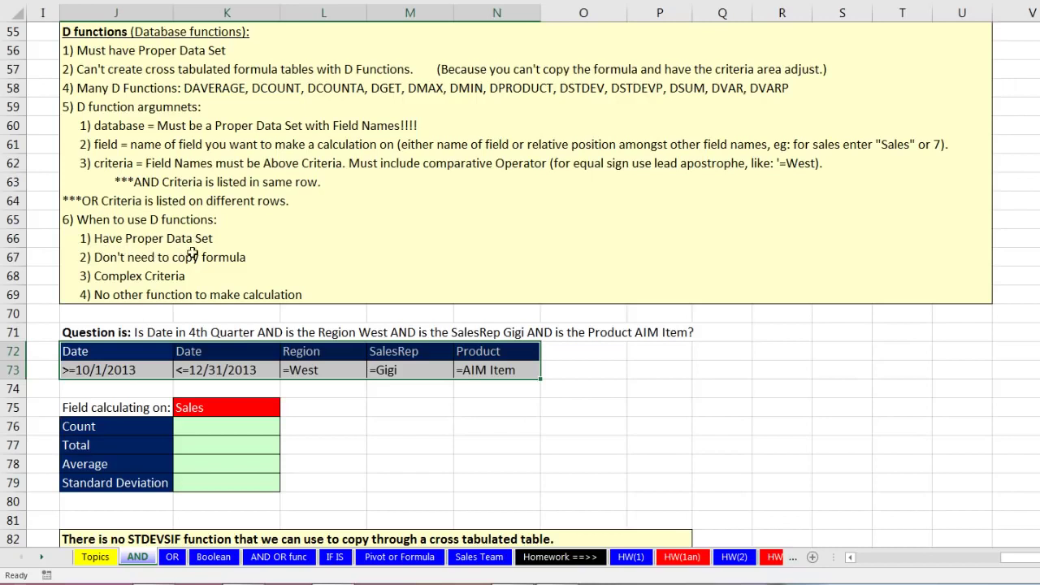
pyautogui.click(230, 425)
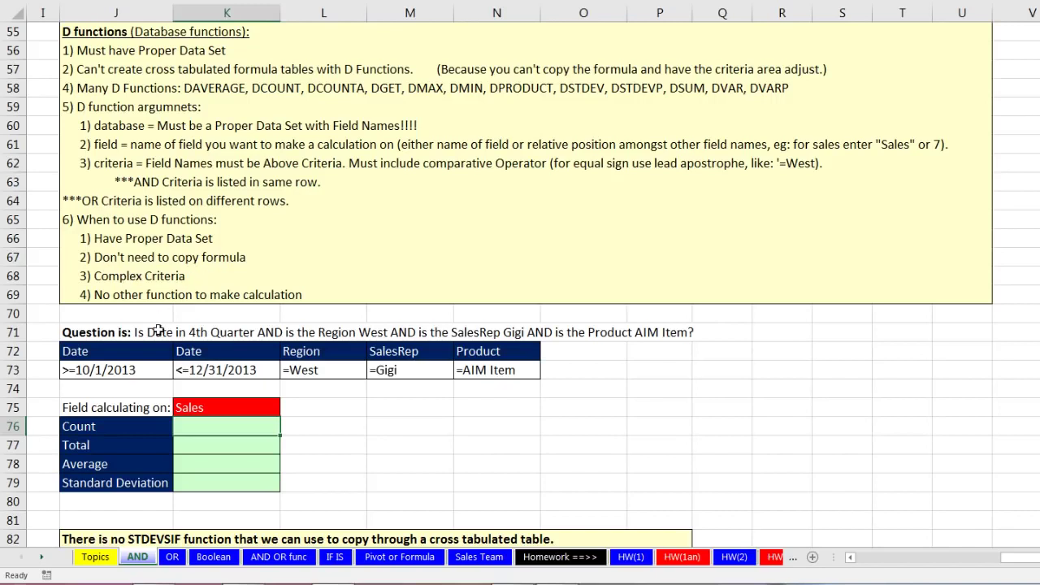
pyautogui.moveTo(143, 356); pyautogui.dragTo(501, 362)
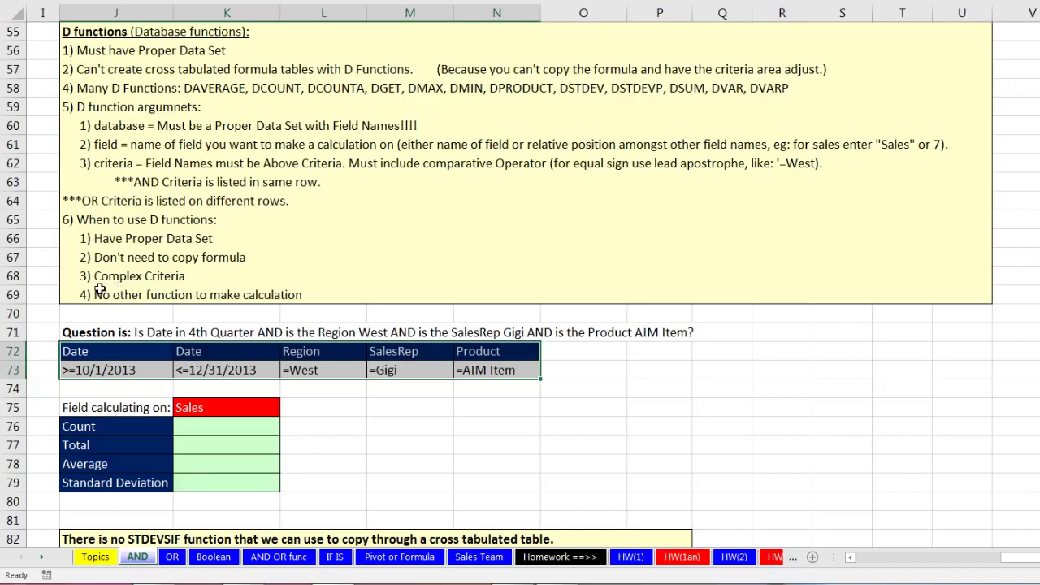
pyautogui.hotkey('ctrl', 'v')
pyautogui.press('Escape')
pyautogui.hotkey('ctrl', 'v')
pyautogui.press('Escape')
pyautogui.click(232, 434)
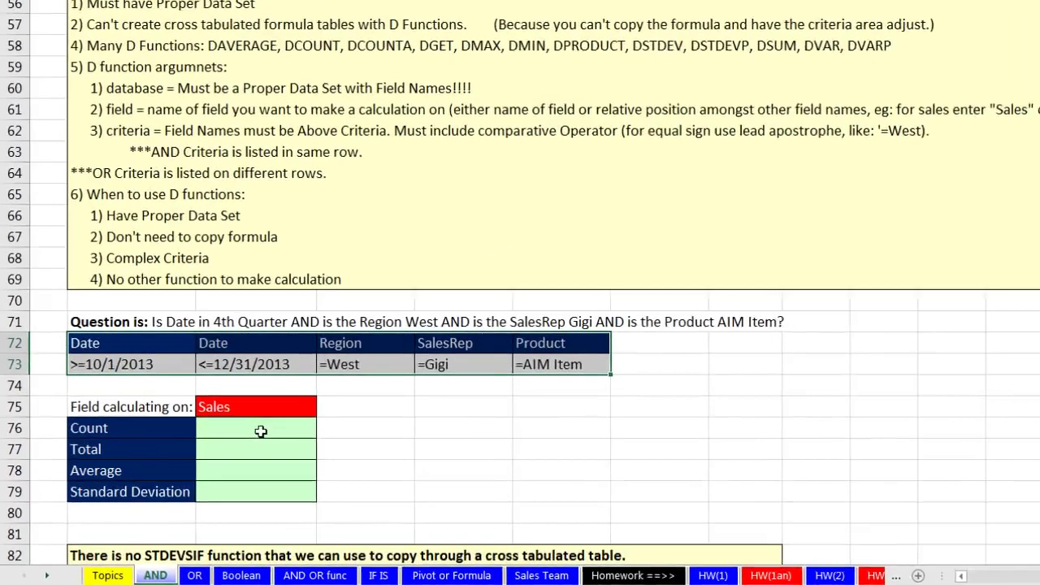
# Start a DCOUNT formula in Count cell K76 with the data set A1:G2000 as the database argument.
pyautogui.write('=d')
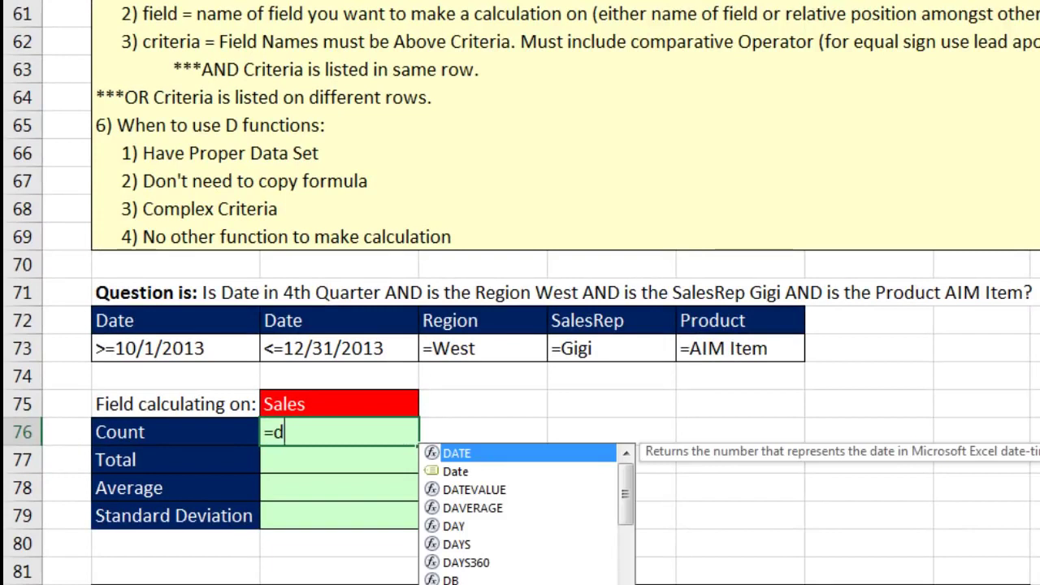
pyautogui.write('c')
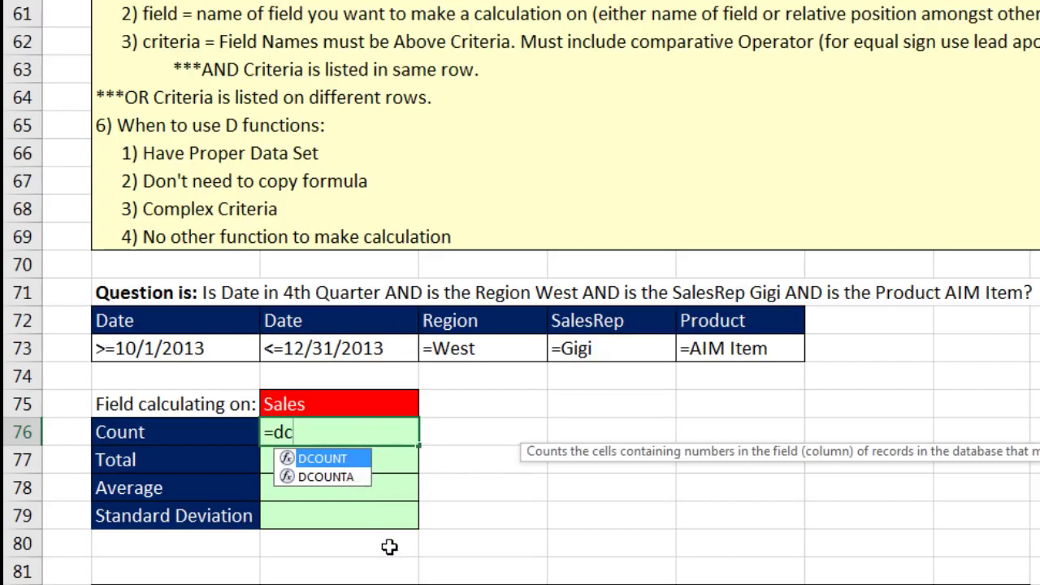
pyautogui.press('Tab')
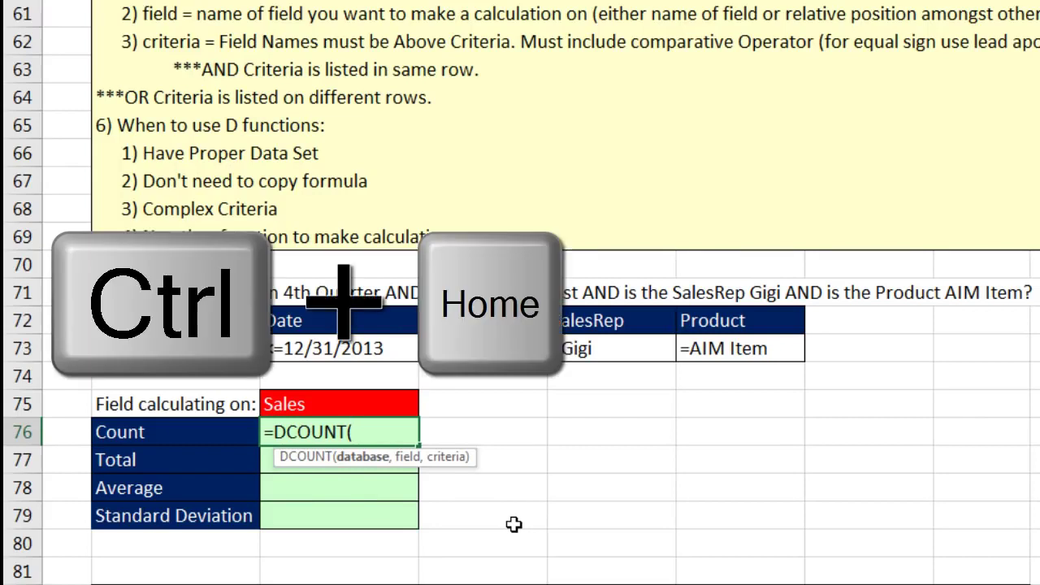
pyautogui.hotkey('ctrl', 'Home')
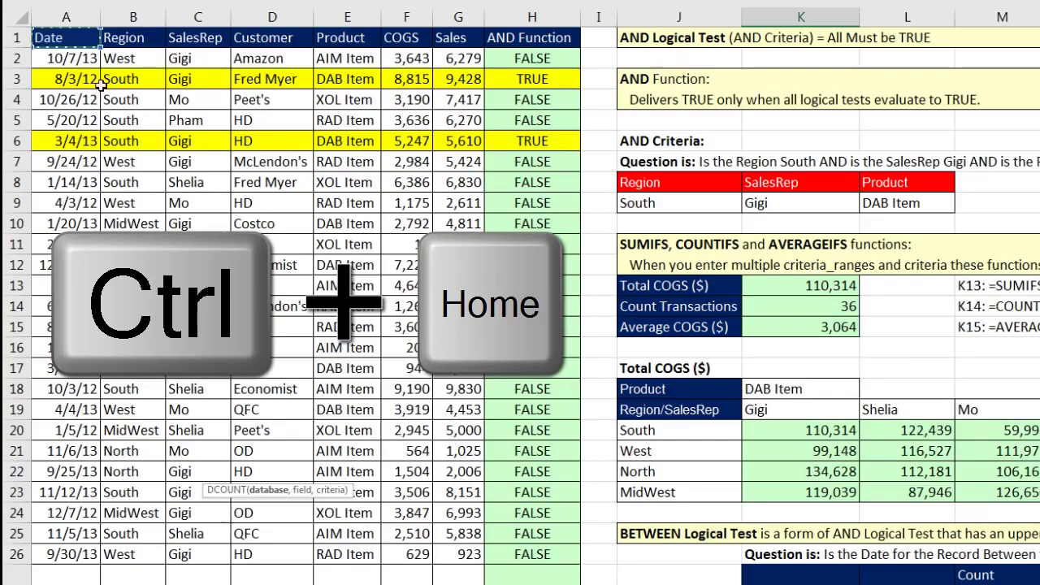
pyautogui.hotkey('shift', 'Right')
pyautogui.hotkey('shift', 'Right')
pyautogui.hotkey('shift', 'Right')
pyautogui.hotkey('shift', 'Right')
pyautogui.hotkey('shift', 'Right')
pyautogui.hotkey('shift', 'Right')
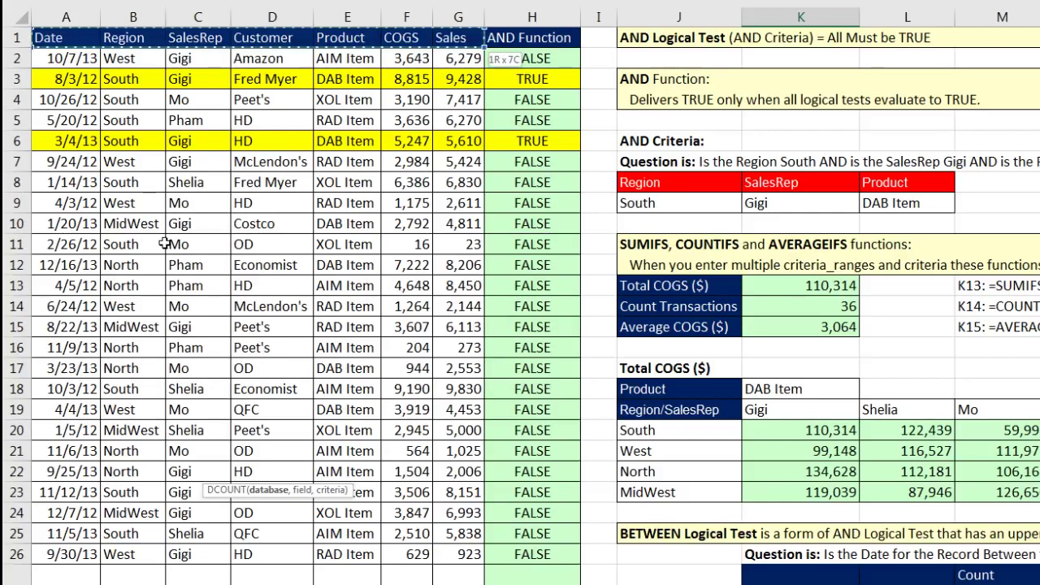
pyautogui.hotkey('ctrl', 'shift', 'Down')
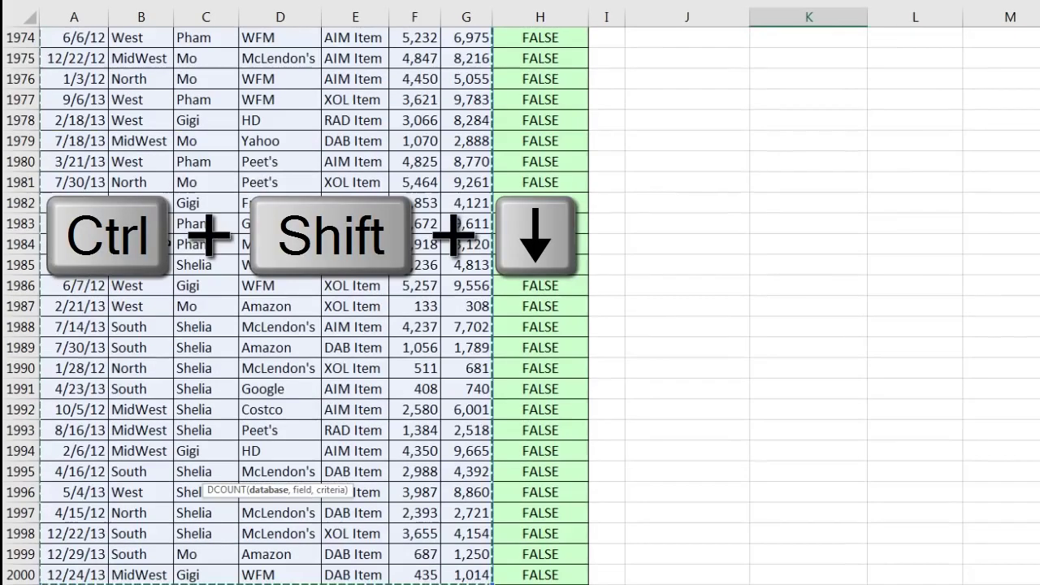
pyautogui.hotkey('ctrl', 'BackSpace')
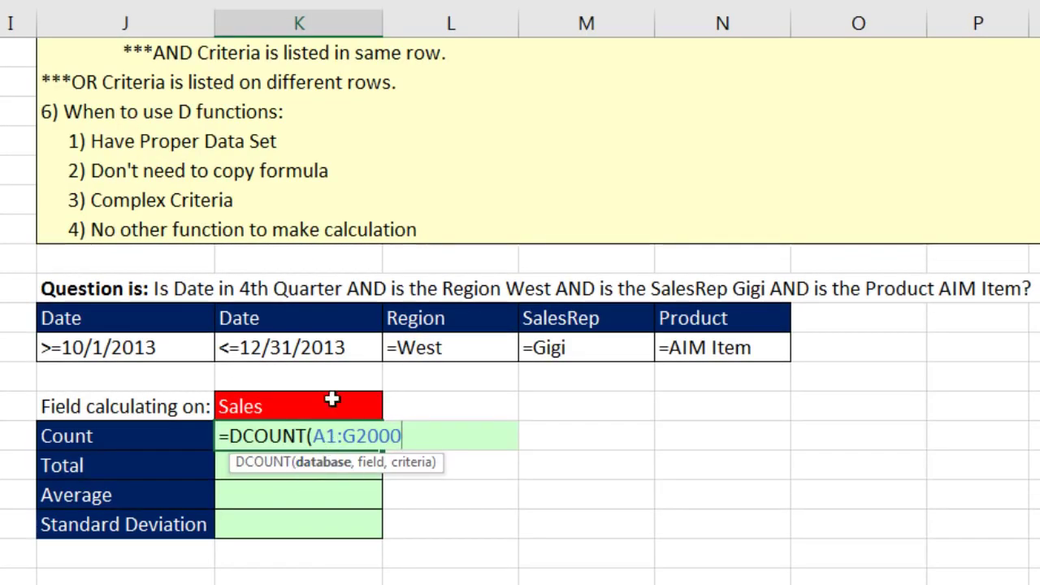
pyautogui.write(',')
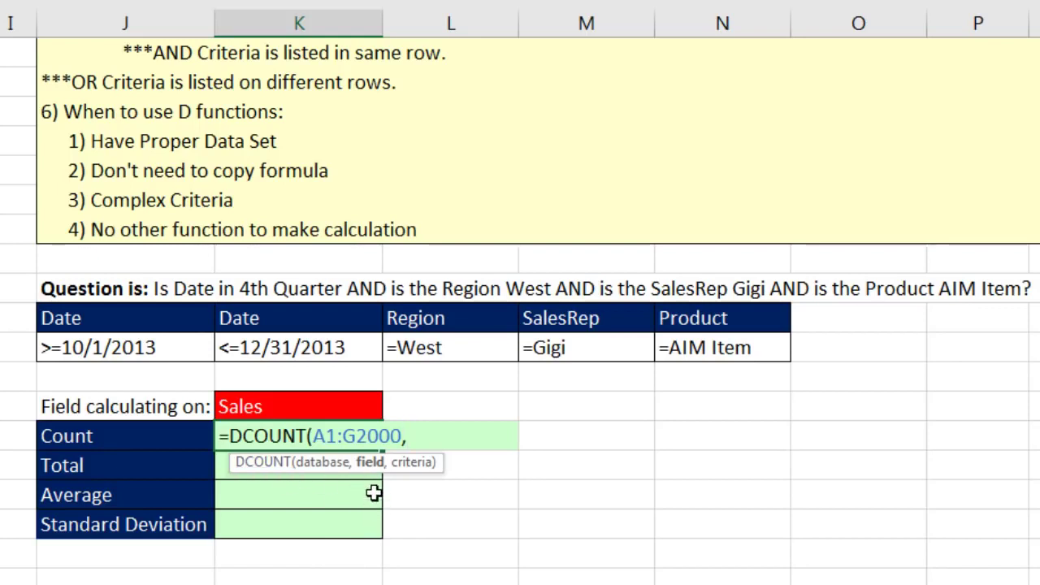
# Try the text "Sales", cell K75 and column number 7 as alternatives for the DCOUNT field argument.
pyautogui.write('"Sales')
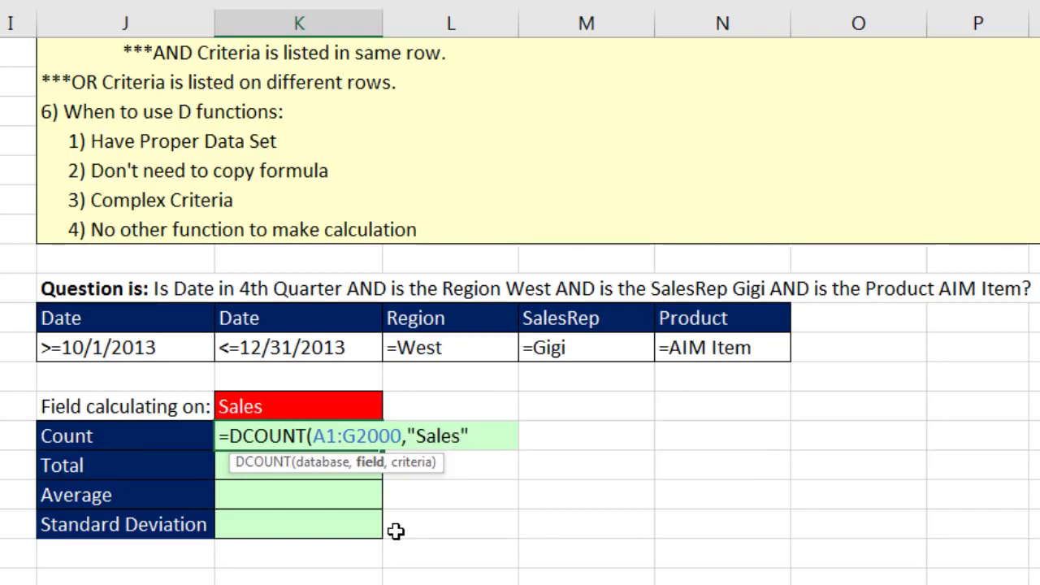
pyautogui.press('BackSpace')
pyautogui.press('BackSpace')
pyautogui.press('BackSpace')
pyautogui.click(268, 403)
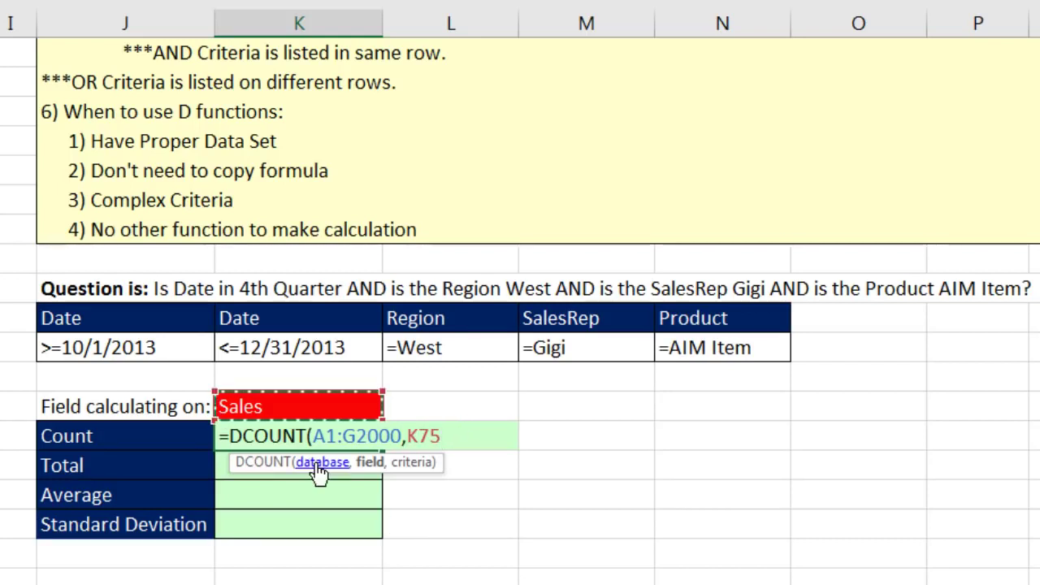
pyautogui.press('BackSpace')
pyautogui.press('BackSpace')
pyautogui.press('BackSpace')
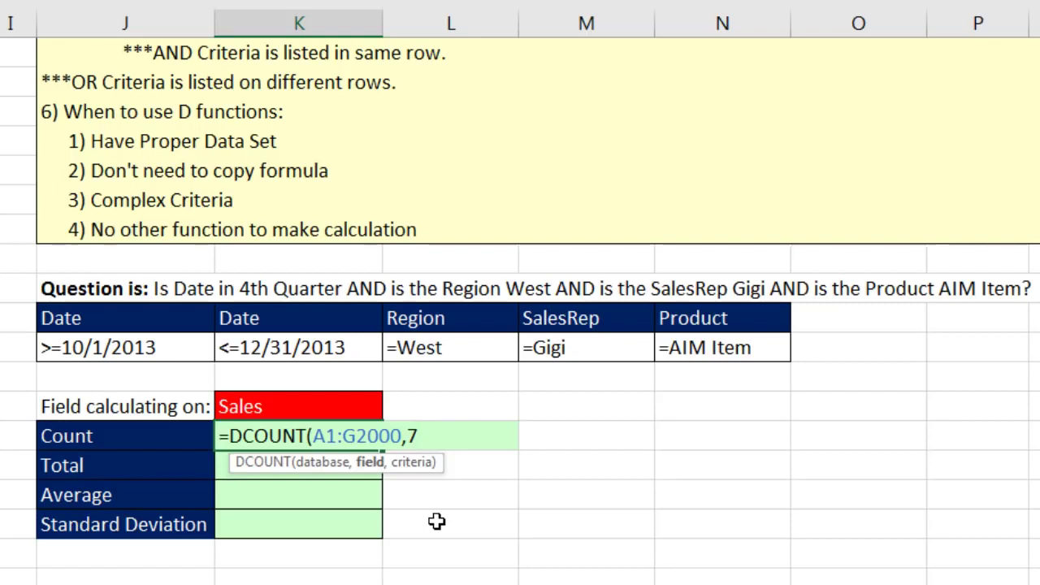
# Complete the K76 DCOUNT formula with K75 as the field and J72:N73 as the criteria, and enter it.
pyautogui.click(288, 408)
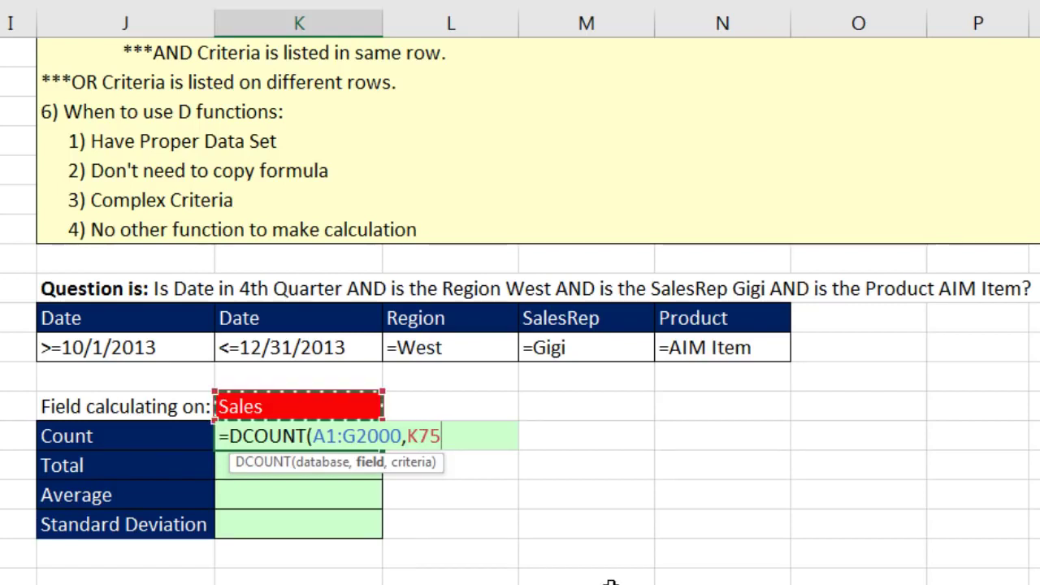
pyautogui.write(',')
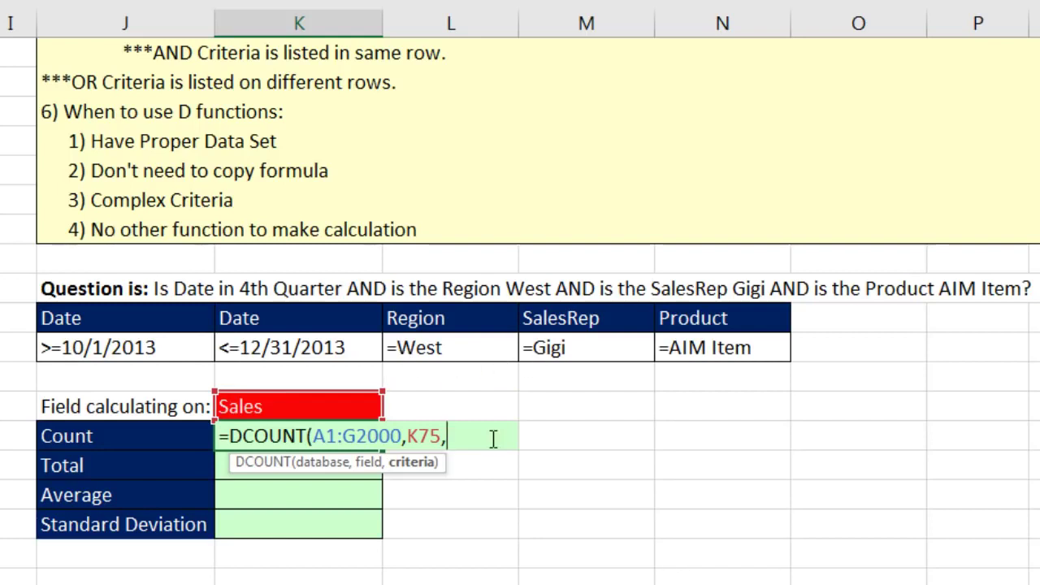
pyautogui.moveTo(69, 318); pyautogui.dragTo(675, 345)
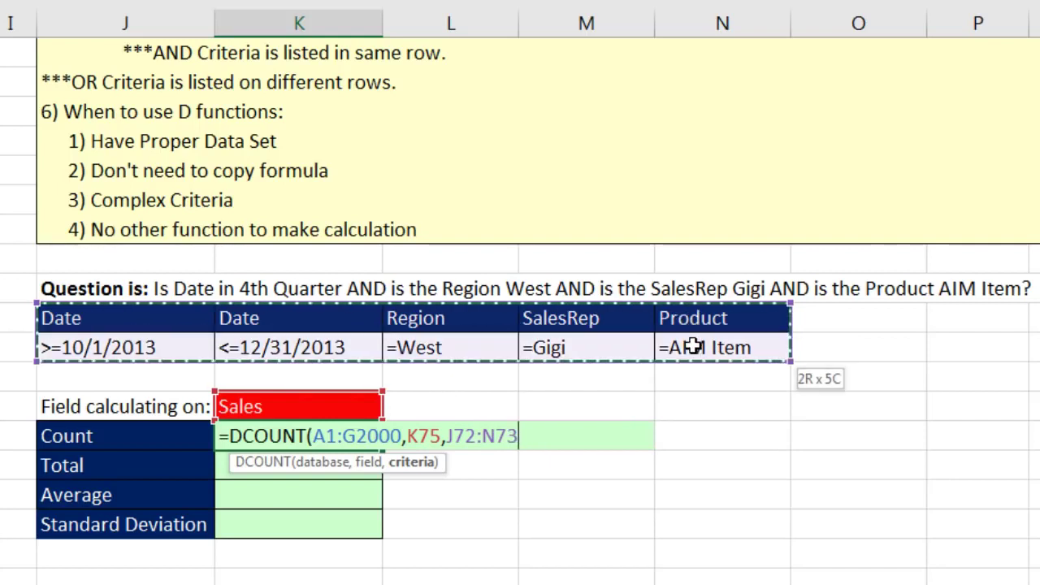
pyautogui.write(')')
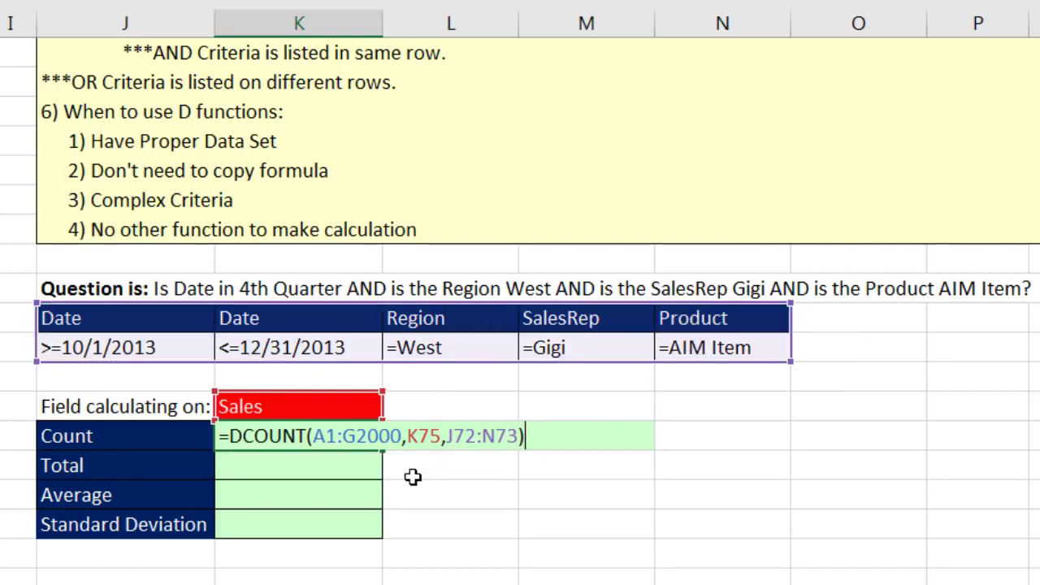
pyautogui.press('Return')
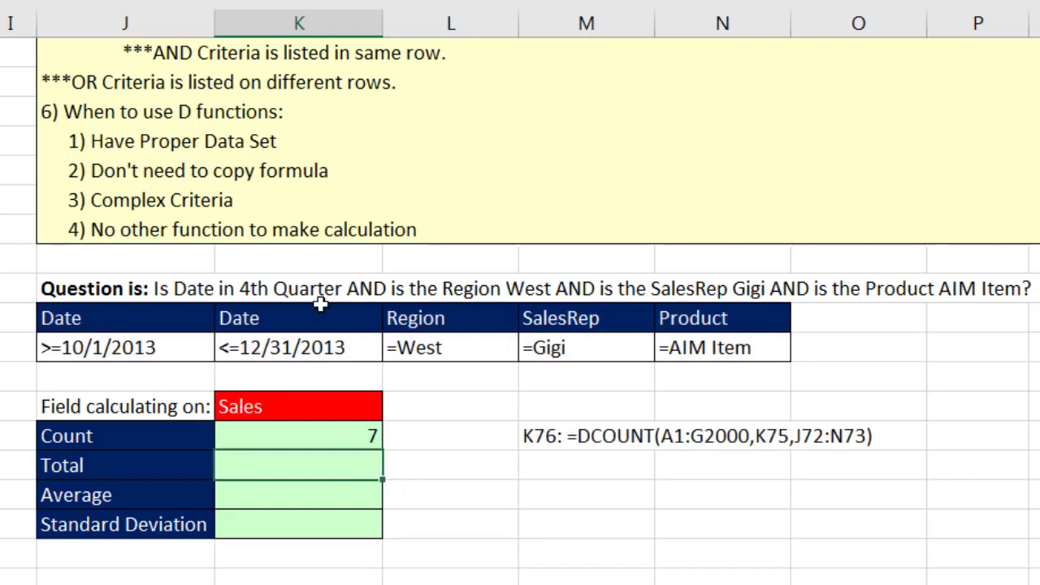
# Clear the criteria in K73:L73 and rebuild the upper date criterion in K73, first as 12/31/2013 and finally as <=12/31/2013.
pyautogui.moveTo(313, 346); pyautogui.dragTo(417, 341)
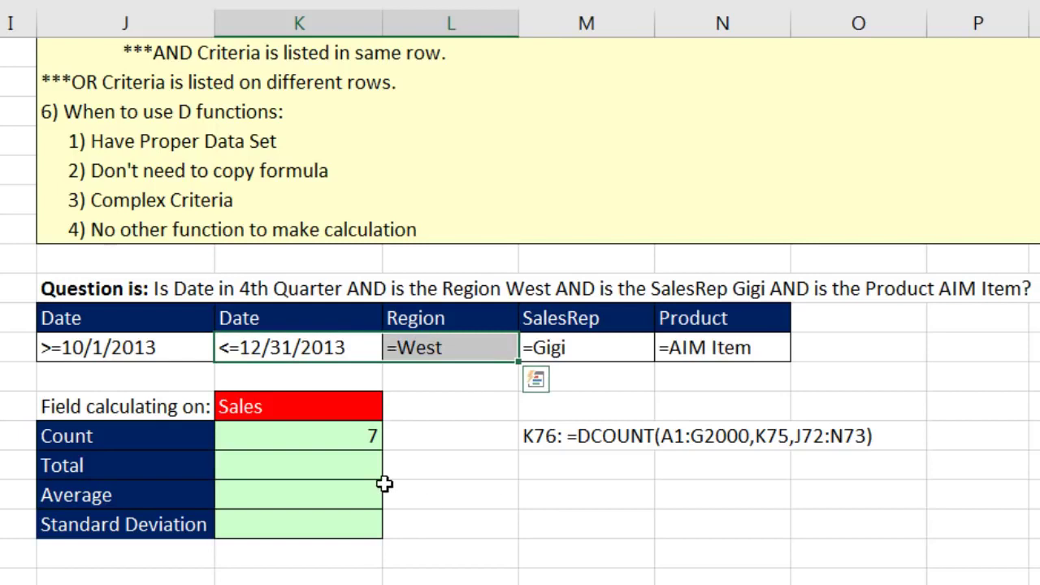
pyautogui.press('Delete')
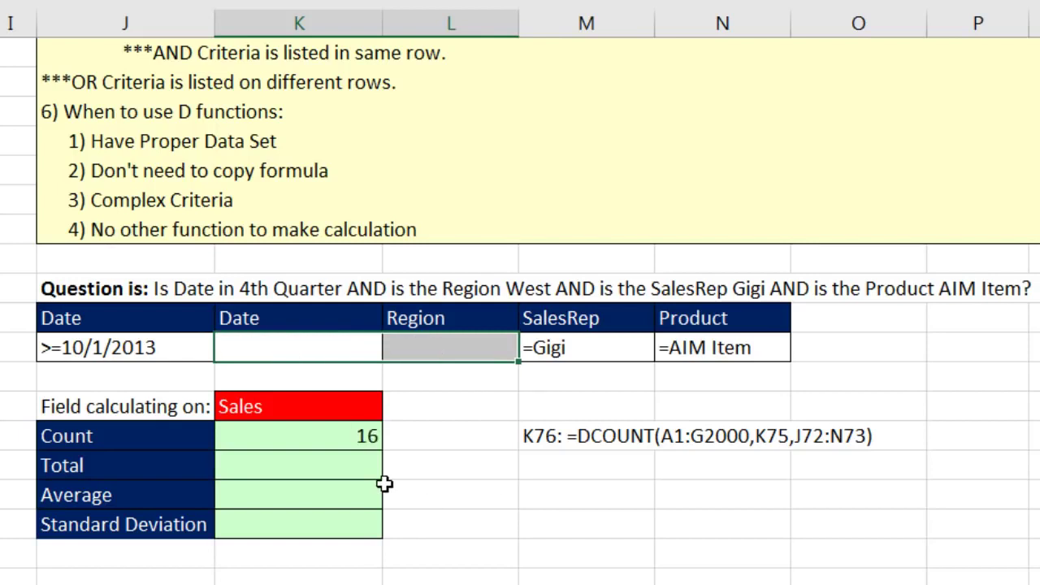
pyautogui.click(269, 342)
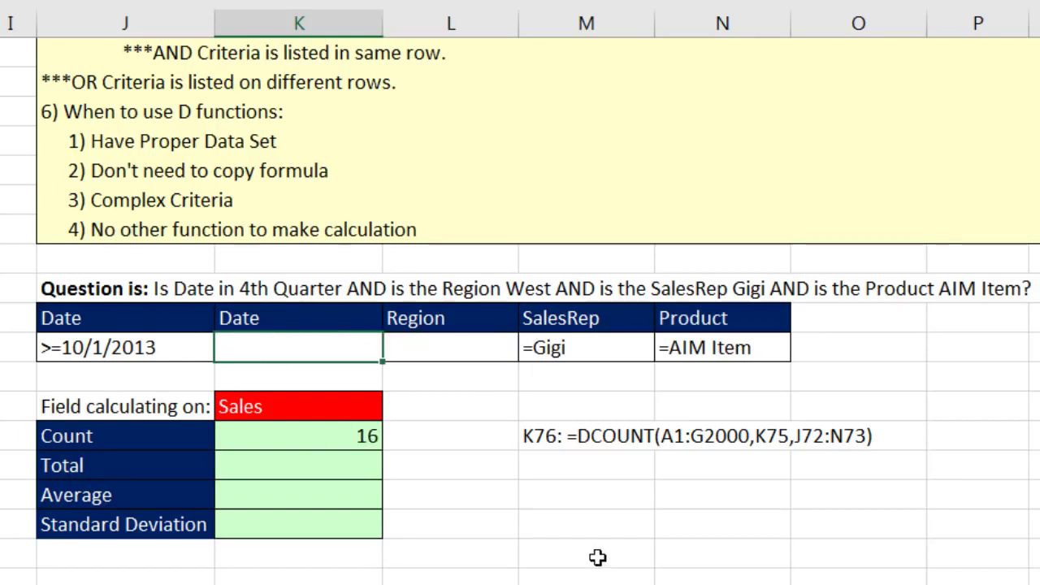
pyautogui.write('12/31/2013')
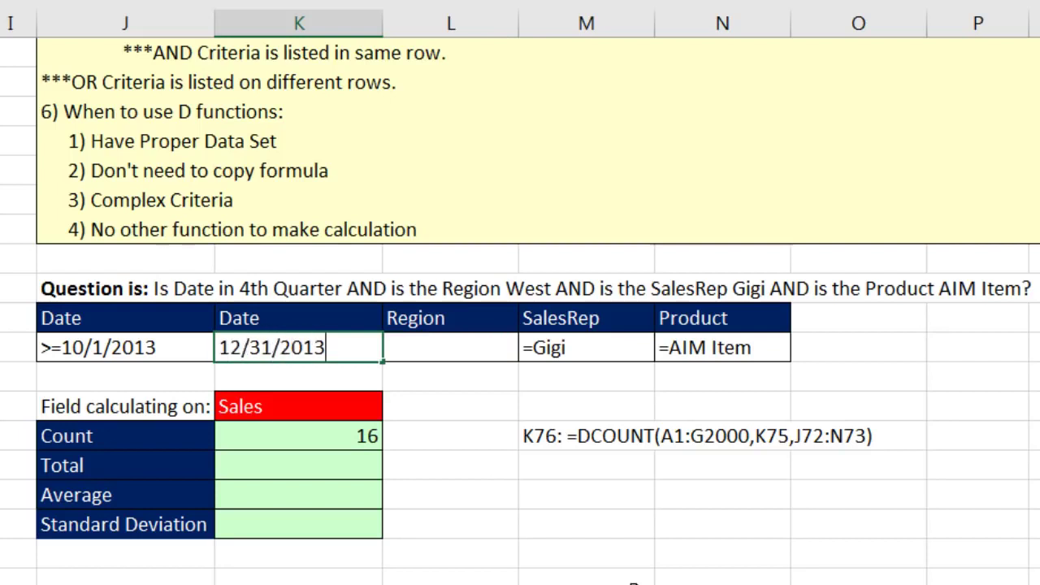
pyautogui.press('Return')
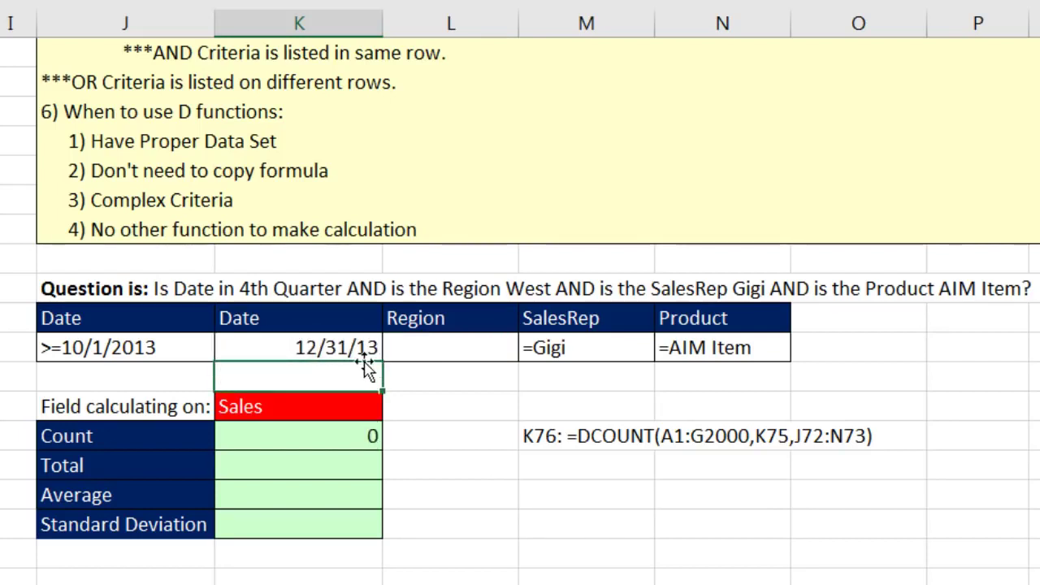
pyautogui.doubleClick(272, 348)
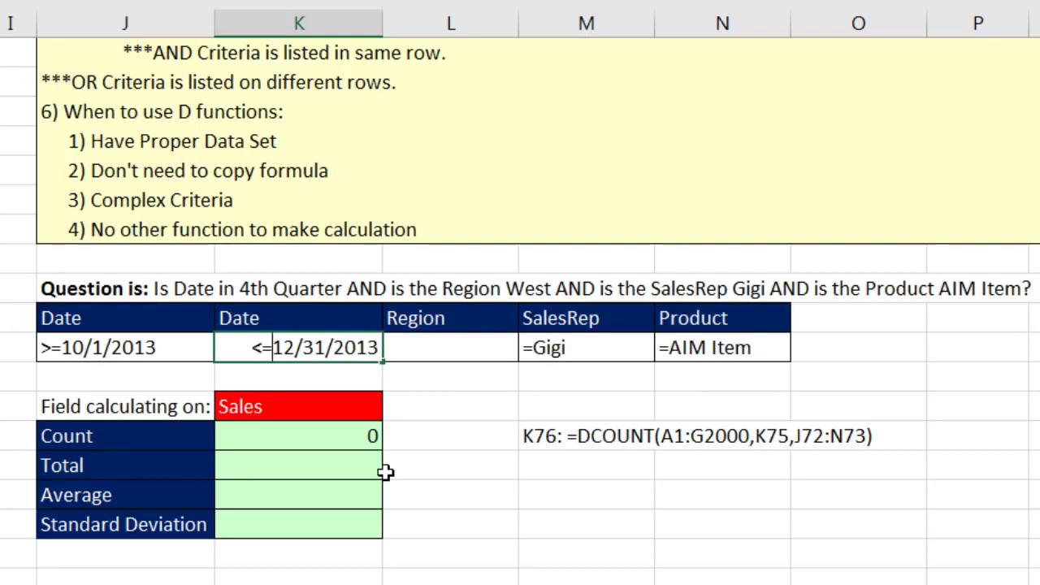
pyautogui.press('Return')
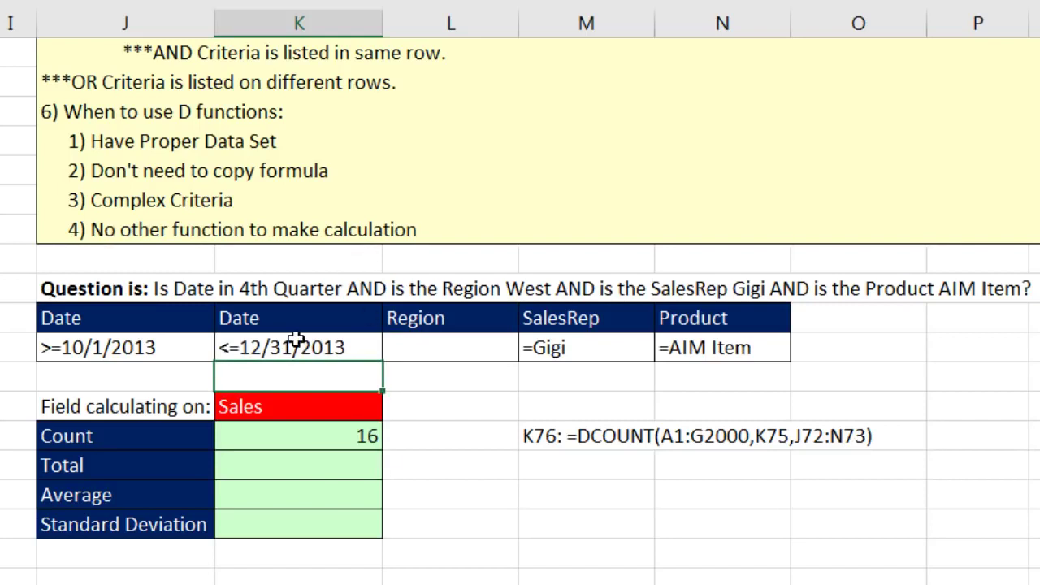
# Enter =West as the Region criterion in L73, and correct it to '=West with a lead apostrophe.
pyautogui.click(399, 347)
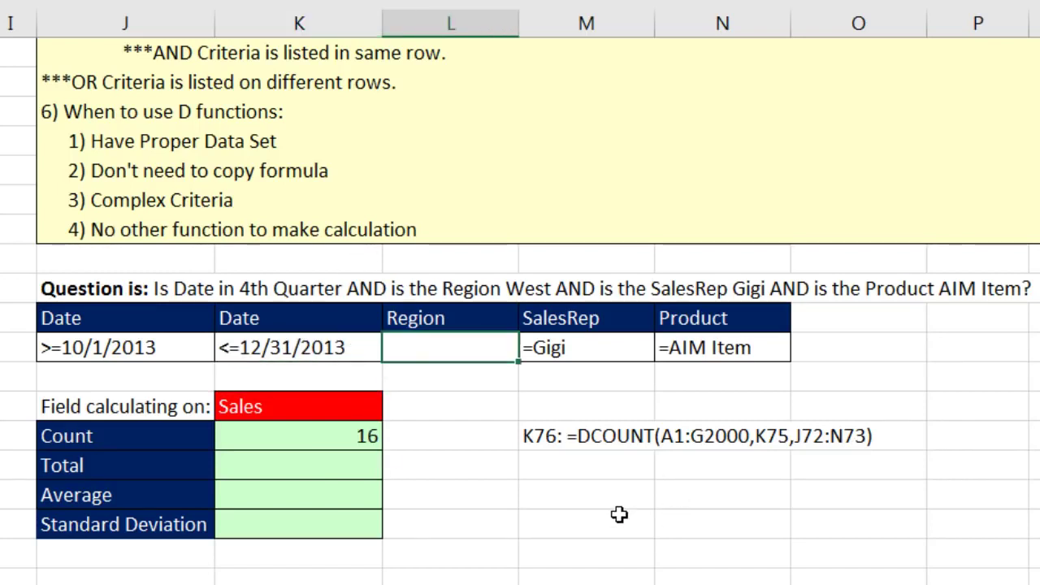
pyautogui.write('=West')
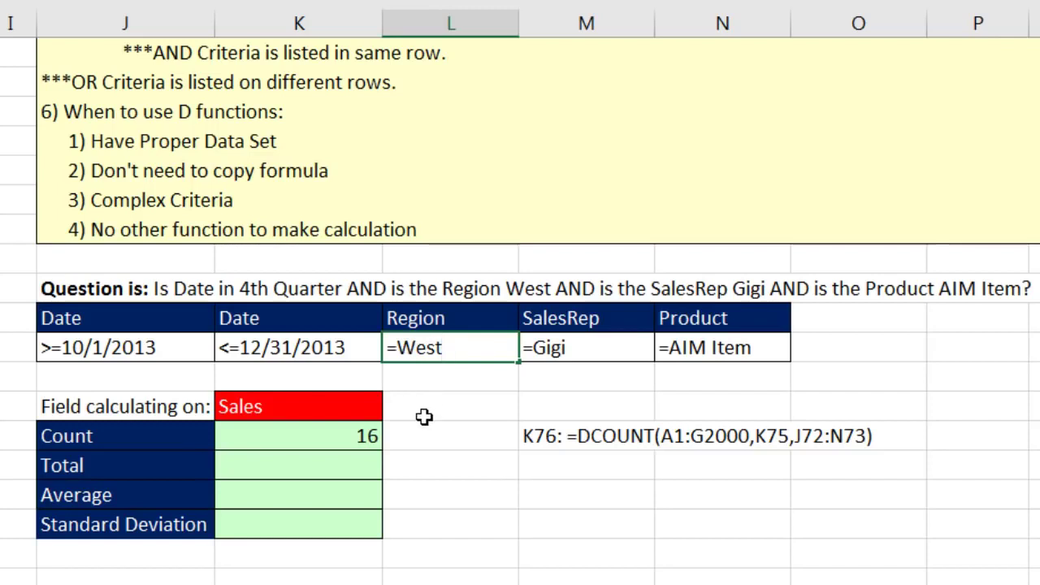
pyautogui.press('Return')
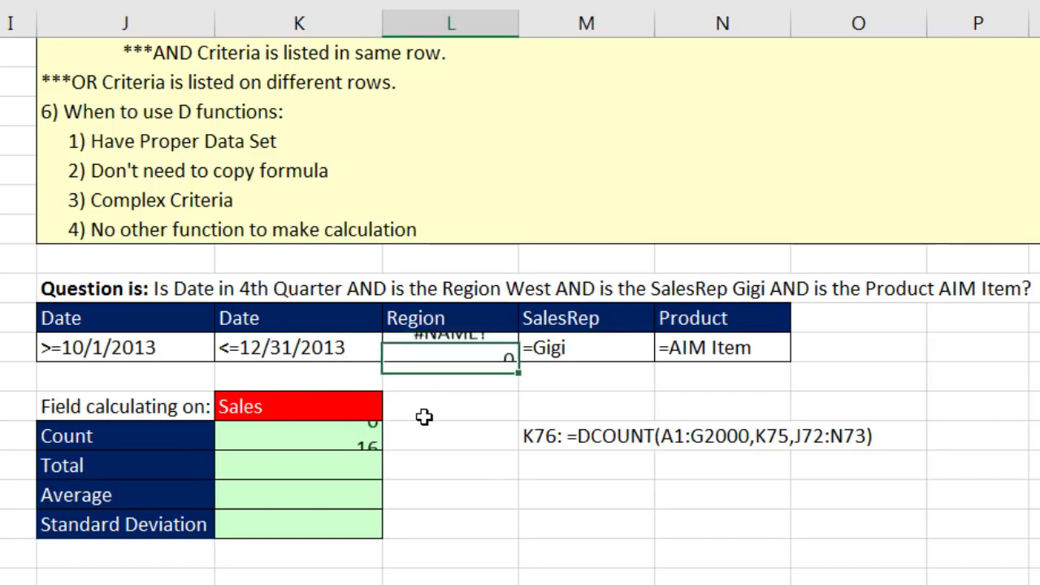
pyautogui.doubleClick(401, 351)
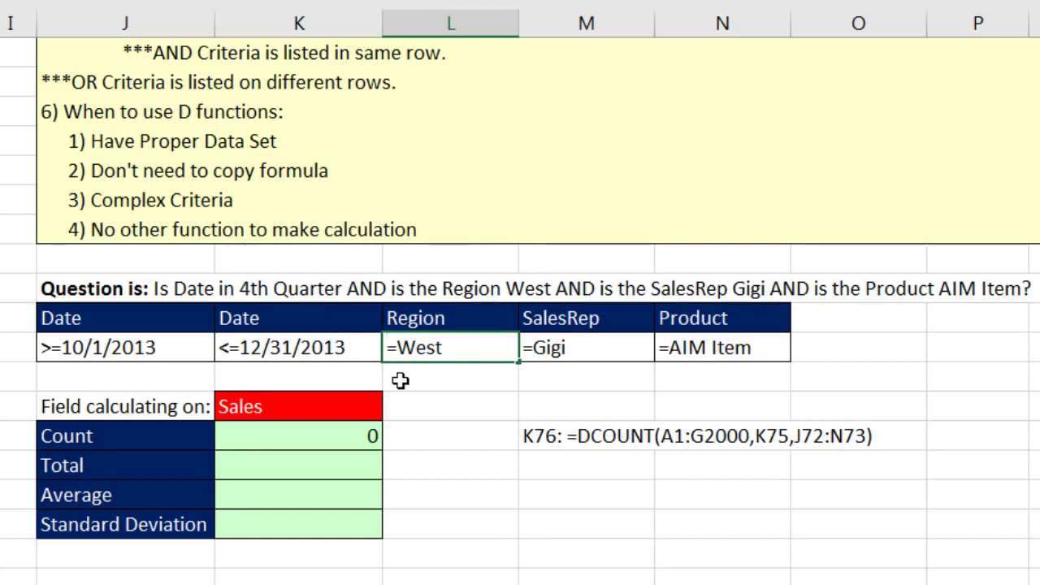
pyautogui.click(390, 351)
pyautogui.write("'")
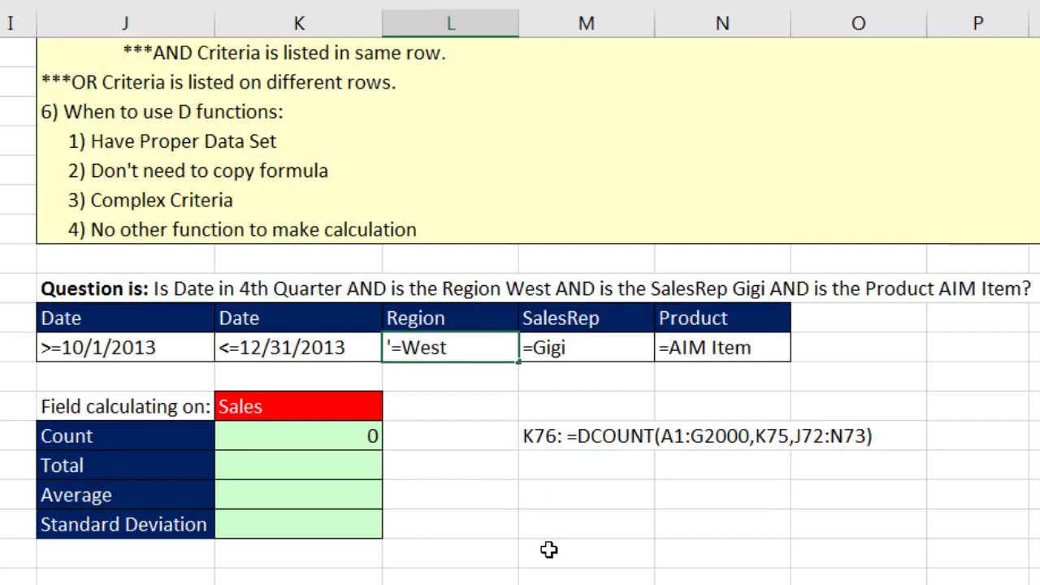
pyautogui.press('Return')
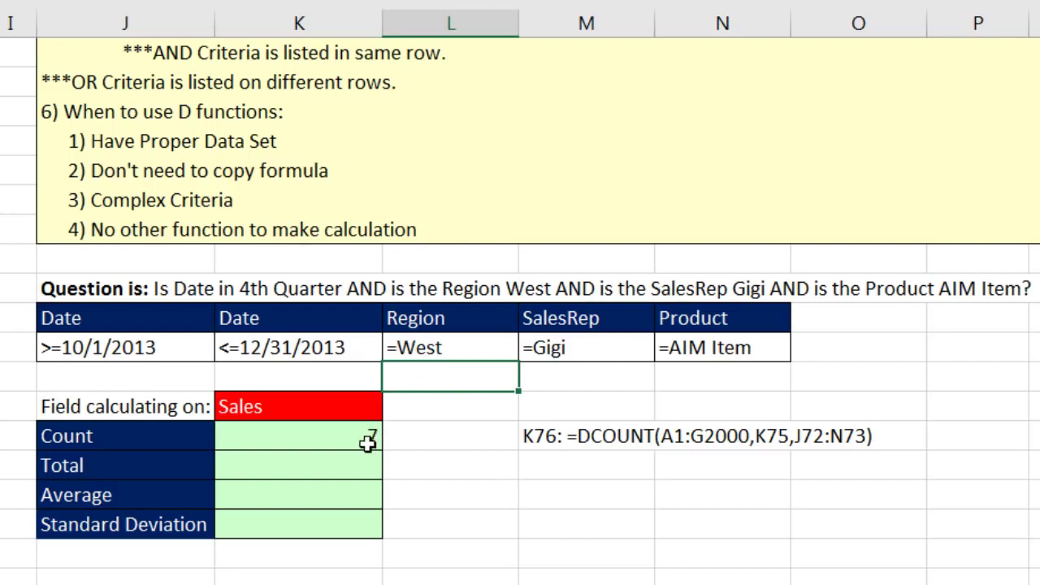
# Open the DCOUNT formula in K76 for editing.
pyautogui.doubleClick(284, 436)
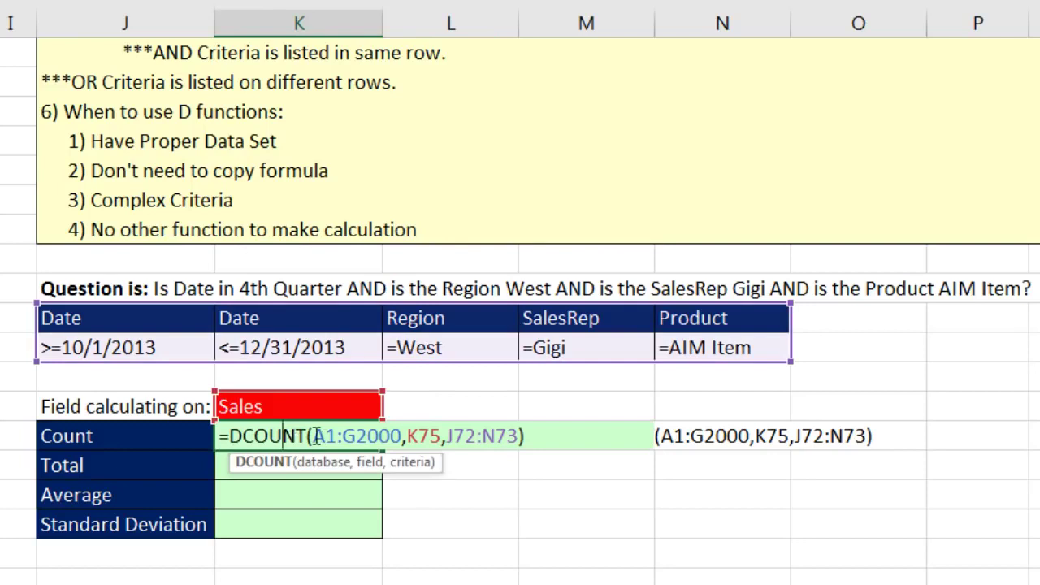
# Copy the arguments A1:G2000,K75,J72:N73 with the closing parenthesis from the DCOUNT formula in K76 and enter the formula.
pyautogui.moveTo(317, 436); pyautogui.dragTo(608, 436)
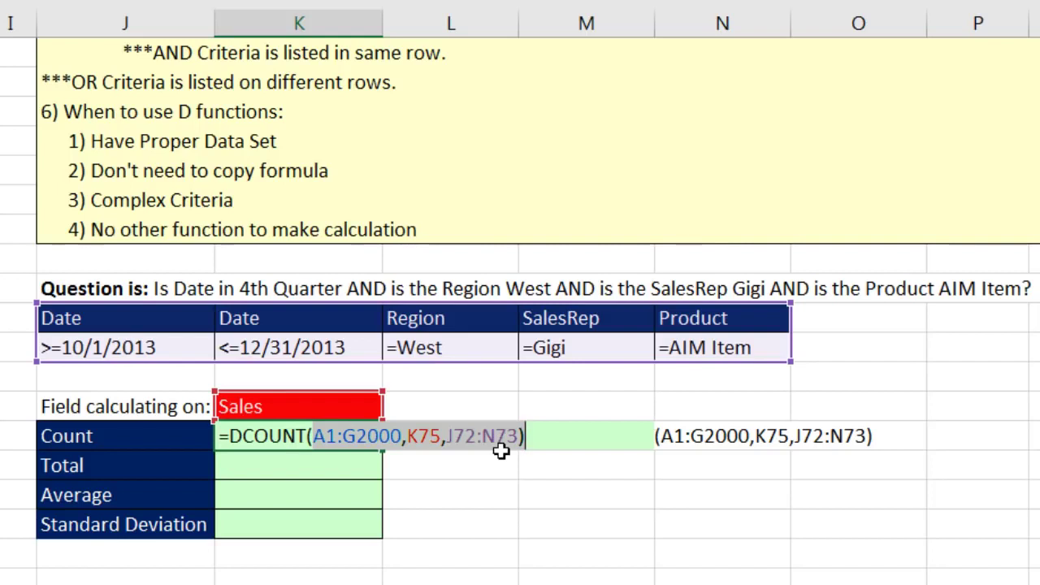
pyautogui.hotkey('ctrl', 'c')
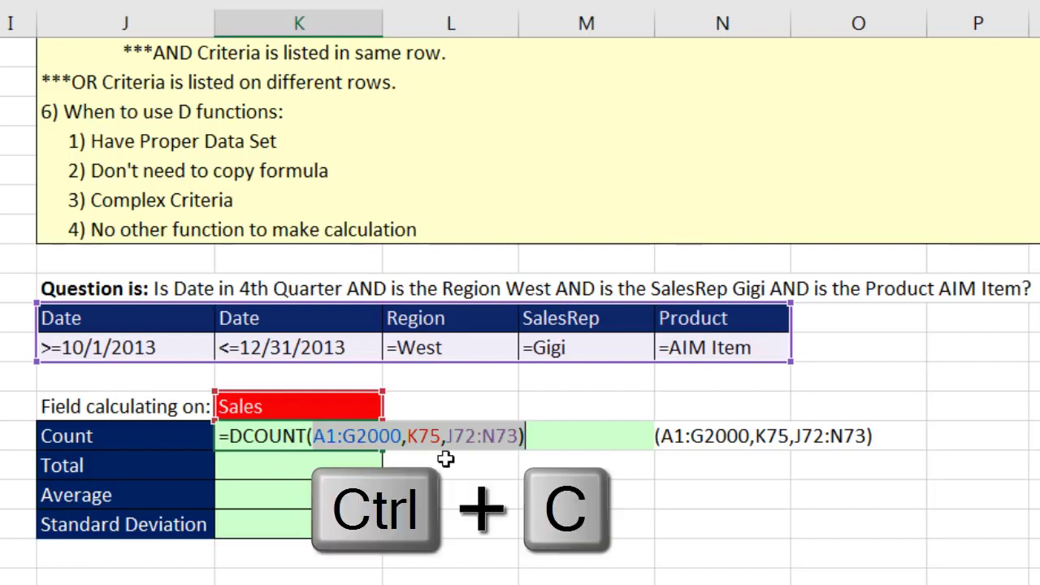
pyautogui.press('Return')
# Enter =DSUM(A1:G2000,K75,J72:N73) in the Total cell K77, reusing the copied arguments.
pyautogui.write('=ds')
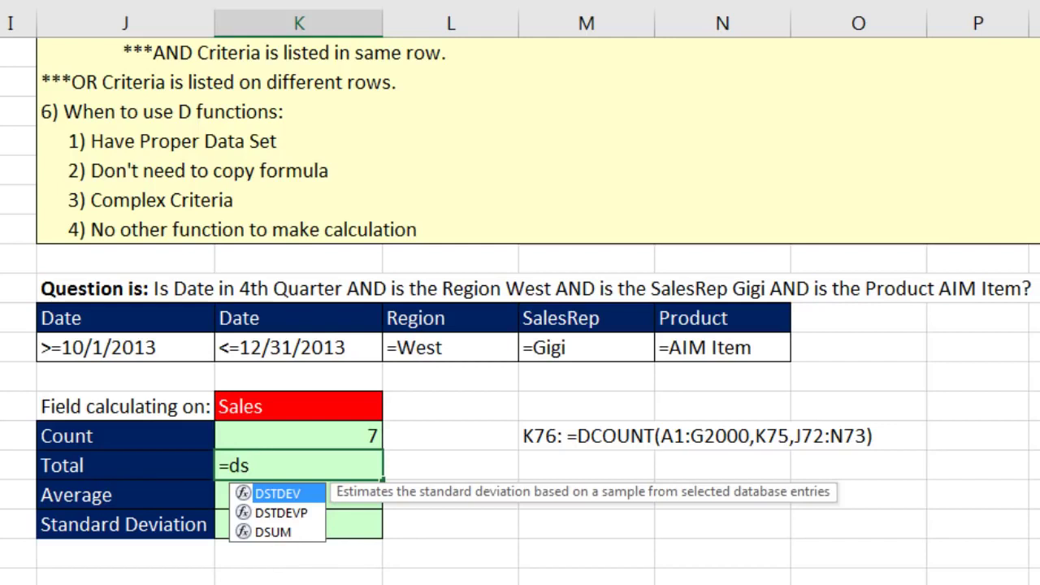
pyautogui.press('Down')
pyautogui.press('Down')
pyautogui.press('Tab')
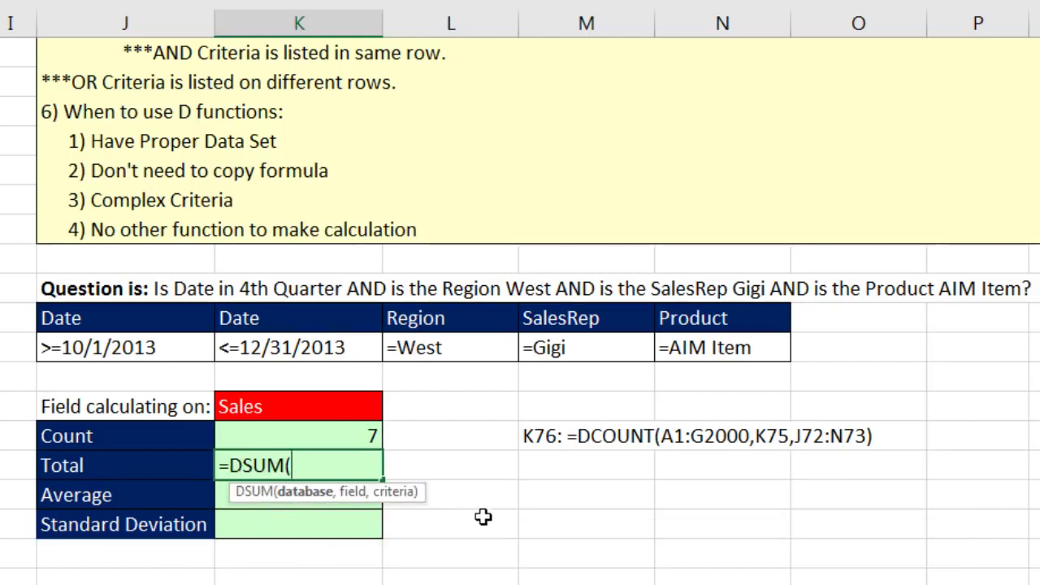
pyautogui.hotkey('ctrl', 'v')
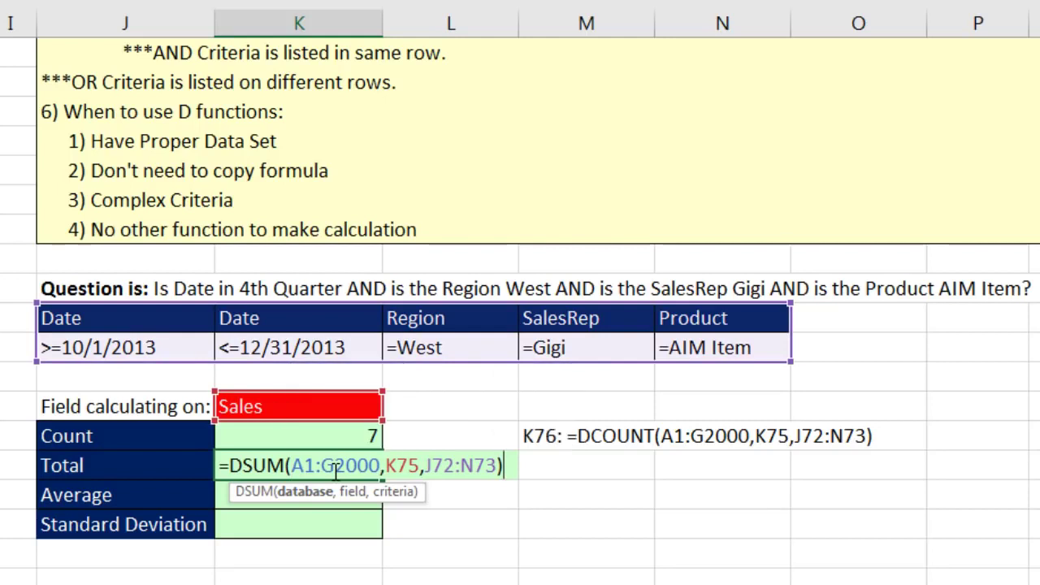
pyautogui.press('Return')
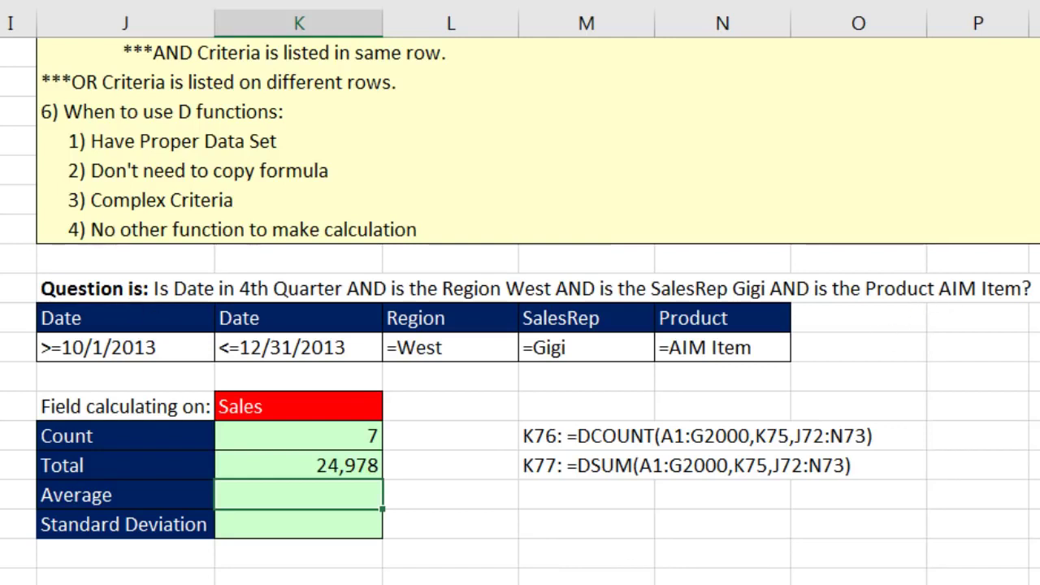
# Enter =DAVERAGE(A1:G2000,K75,J72:N73) in the Average cell K78 and check its field and criteria arguments.
pyautogui.write('=dav')
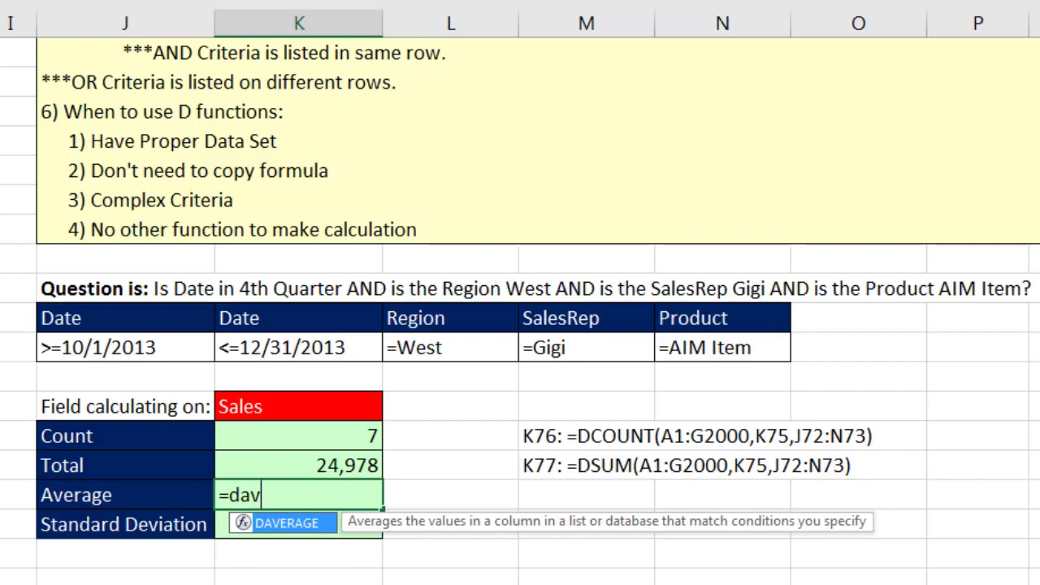
pyautogui.press('Tab')
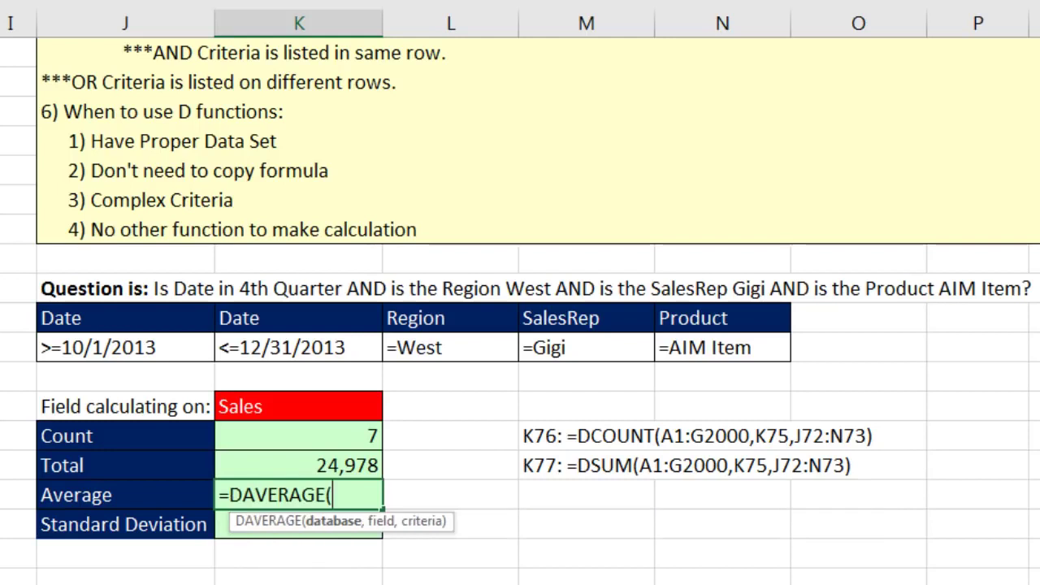
pyautogui.hotkey('ctrl', 'v')
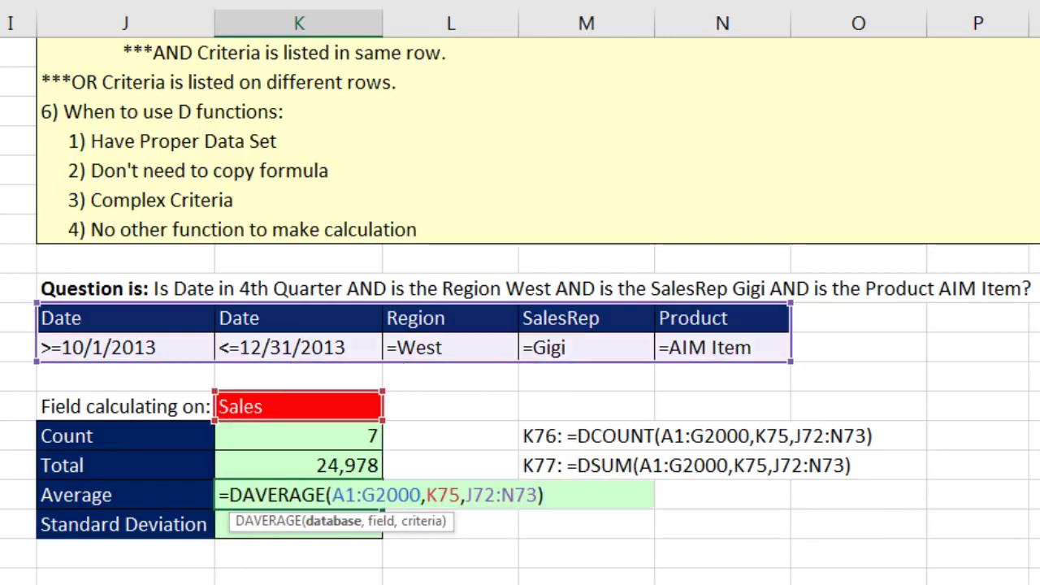
pyautogui.click(334, 525)
pyautogui.click(379, 524)
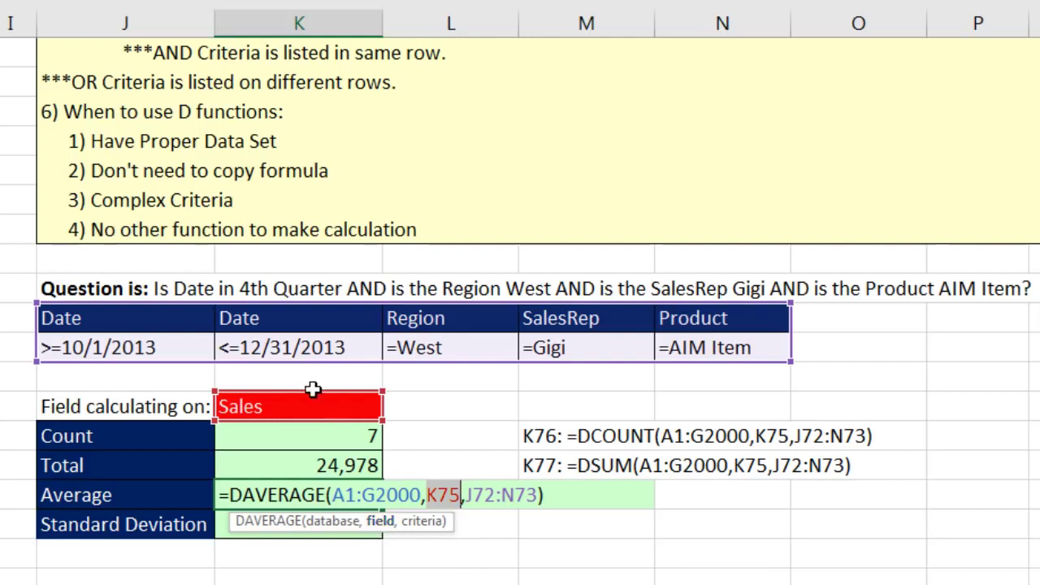
pyautogui.click(423, 523)
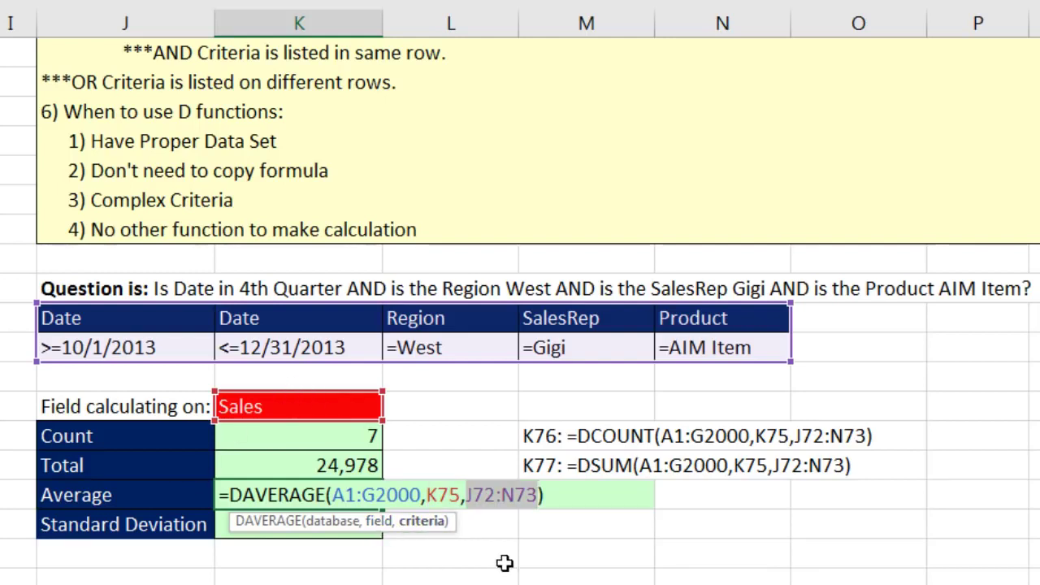
pyautogui.press('Return')
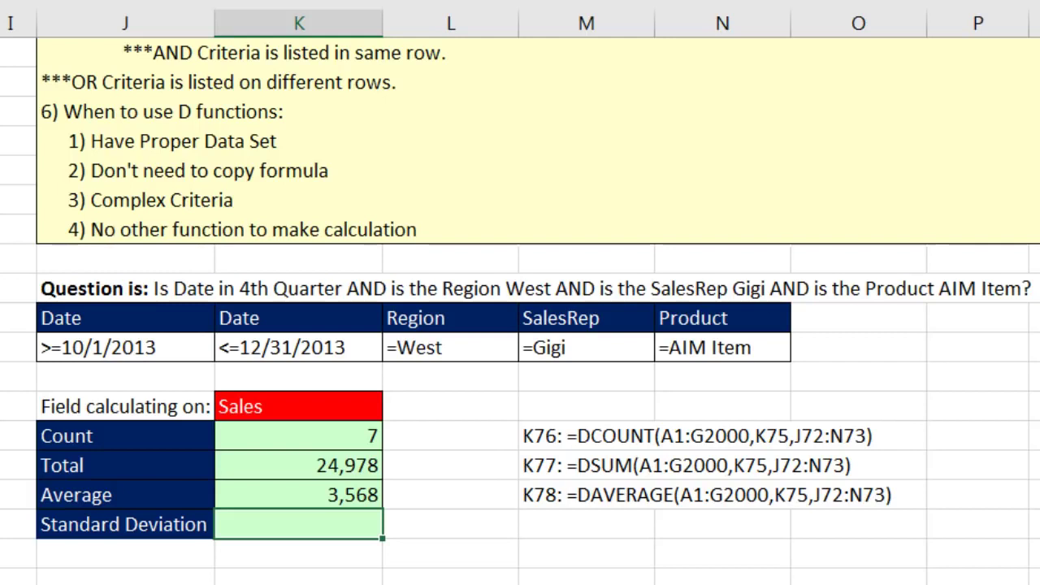
pyautogui.write('=s')
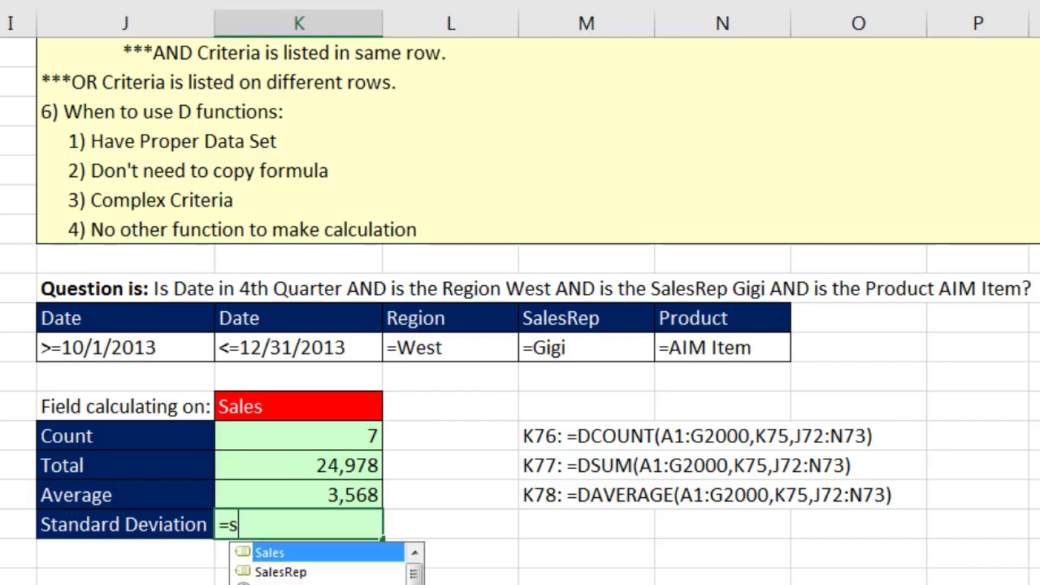
pyautogui.write('tde')
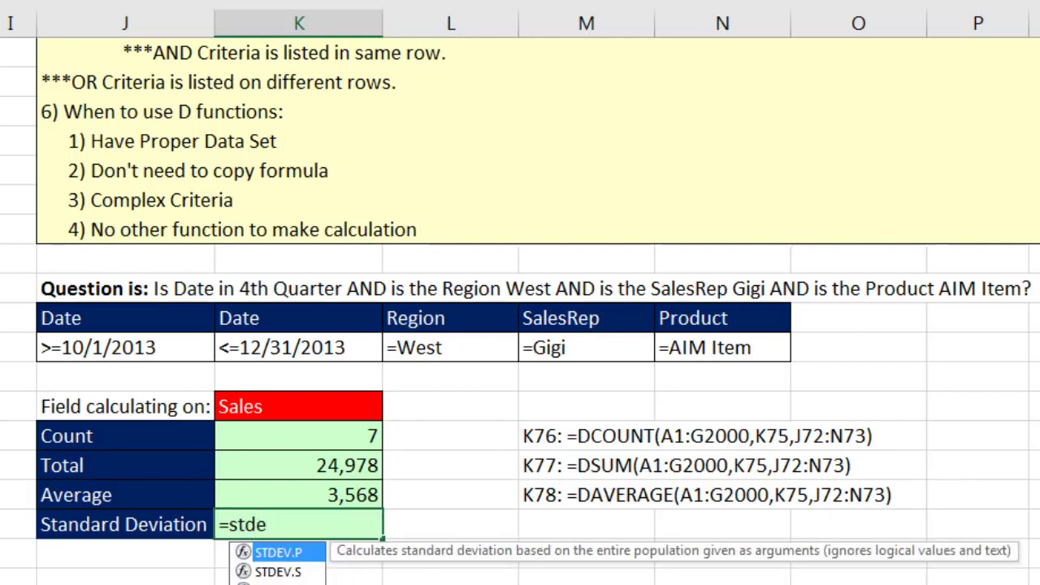
pyautogui.press('Down')
pyautogui.press('Tab')
pyautogui.press('BackSpace')
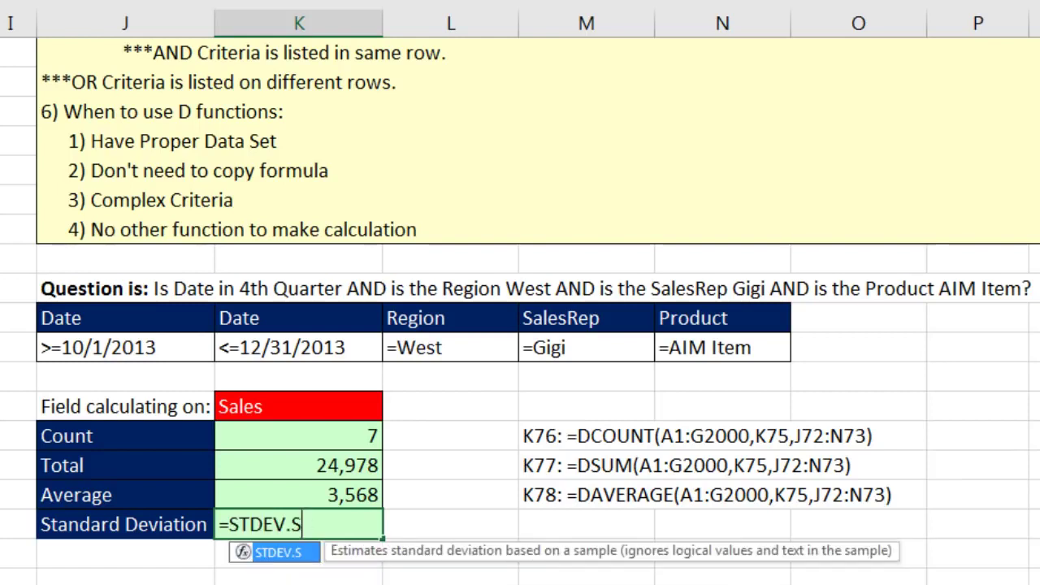
pyautogui.write('IF')
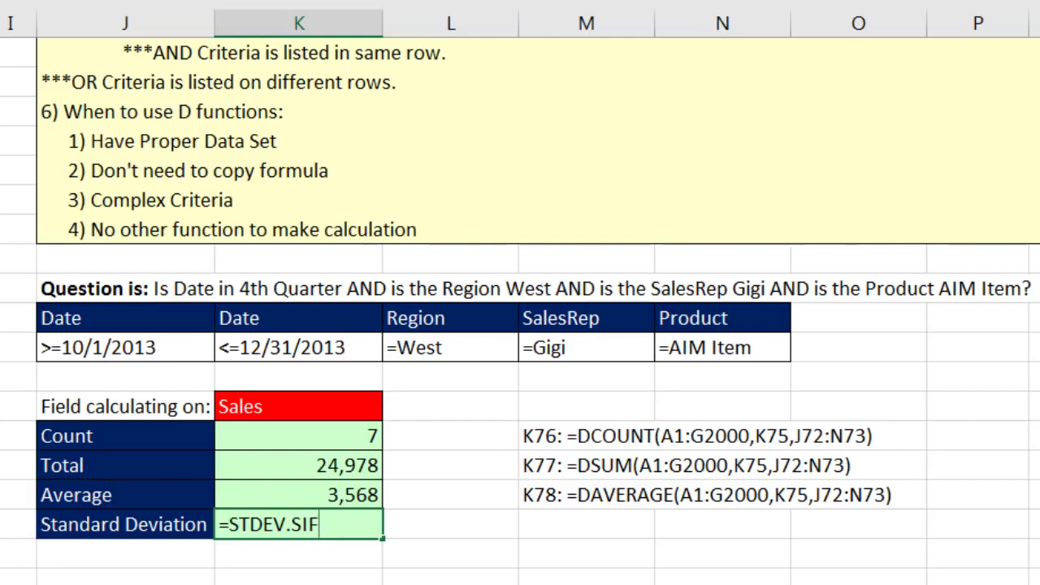
pyautogui.press('BackSpace')
pyautogui.press('BackSpace')
pyautogui.press('BackSpace')
pyautogui.press('BackSpace')
pyautogui.press('BackSpace')
pyautogui.press('BackSpace')
pyautogui.press('BackSpace')
pyautogui.press('BackSpace')
pyautogui.press('BackSpace')
pyautogui.press('BackSpace')
# Enter =DSTDEV(A1:G2000,K75,J72:N73) in the Standard Deviation cell K79, reusing the copied arguments.
pyautogui.write('=d')
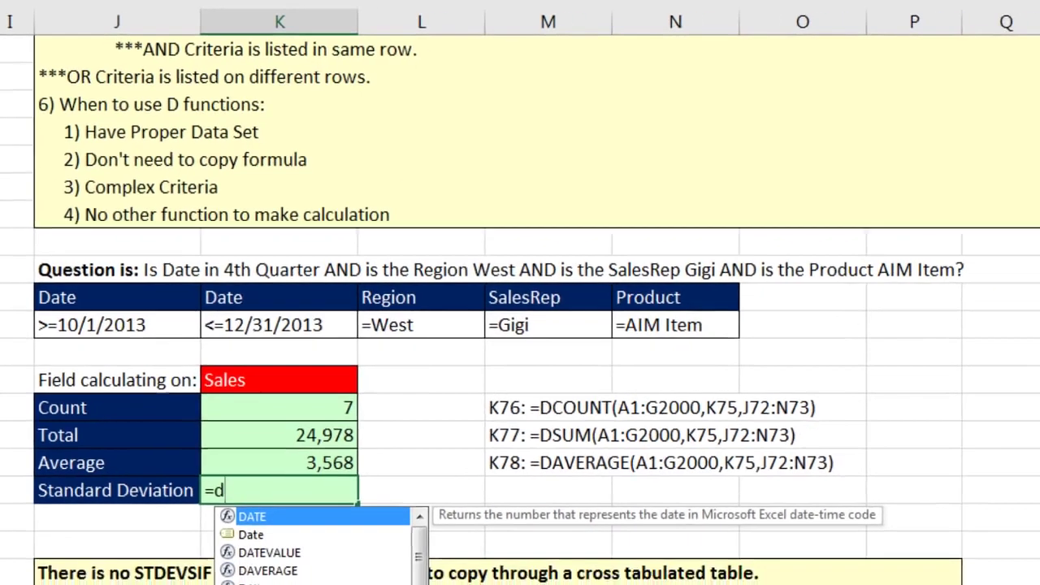
pyautogui.write('s')
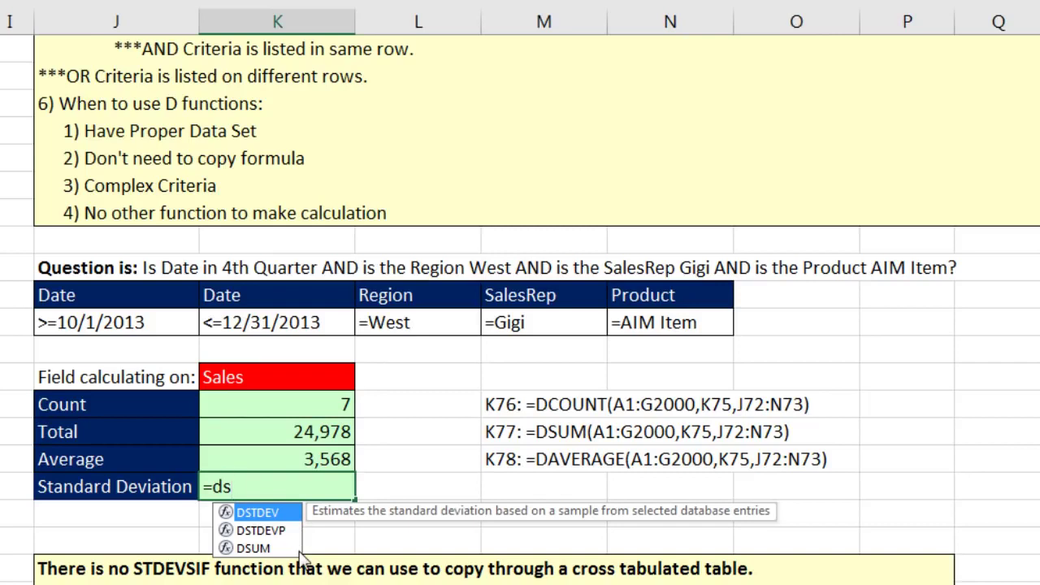
pyautogui.doubleClick(285, 513)
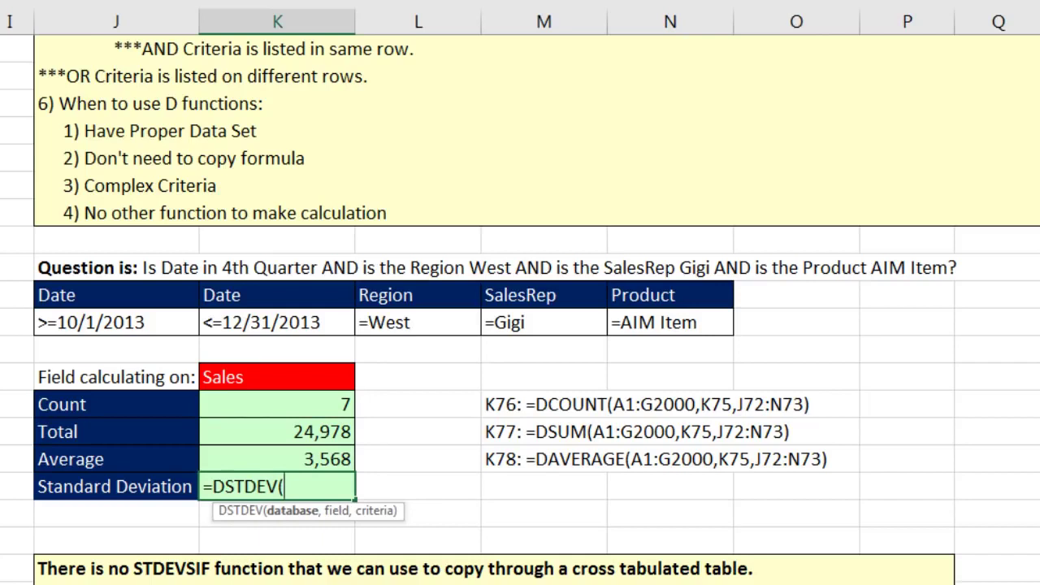
pyautogui.hotkey('ctrl', 'v')
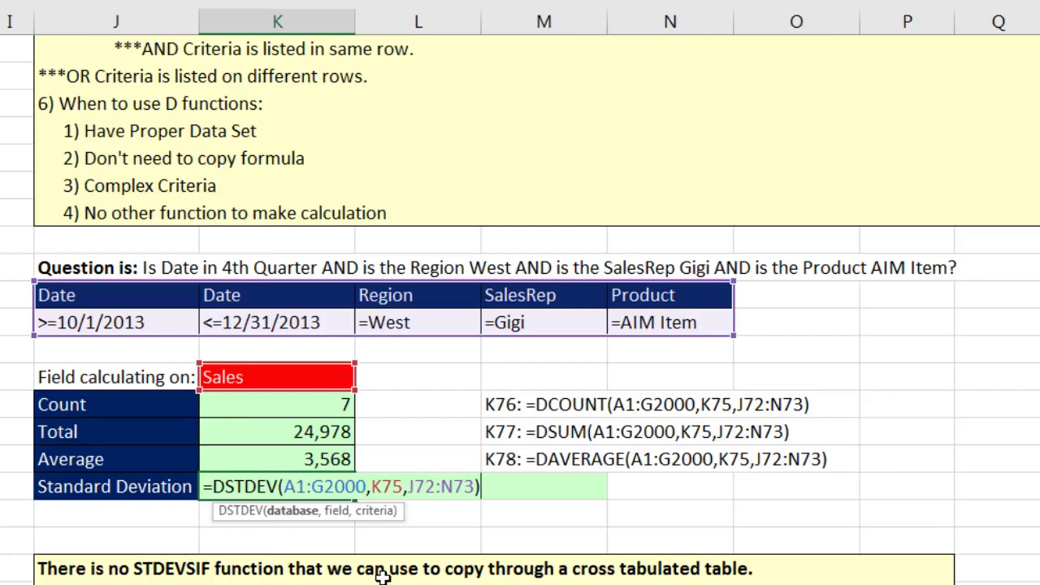
pyautogui.press('Return')
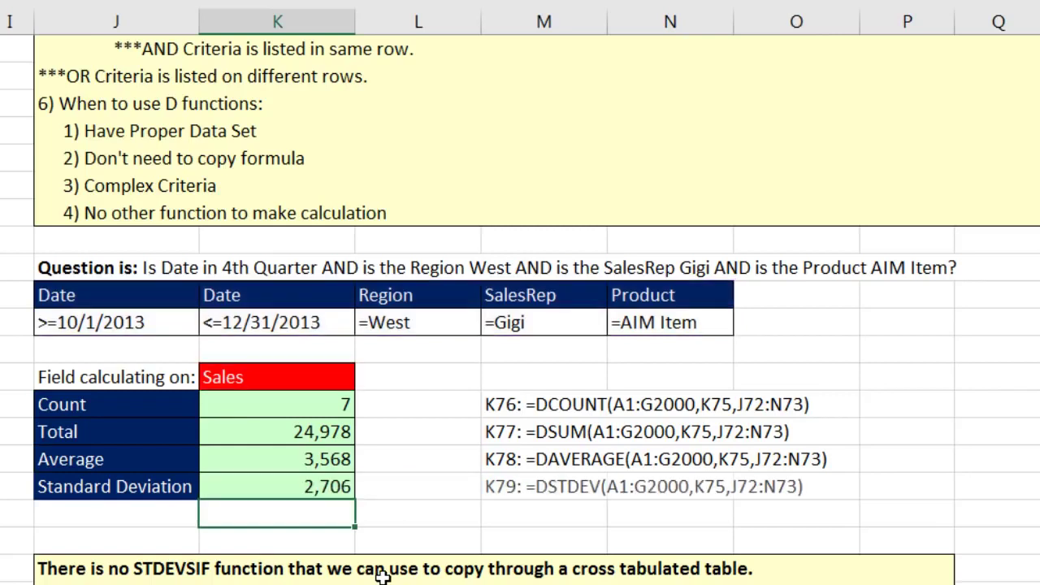
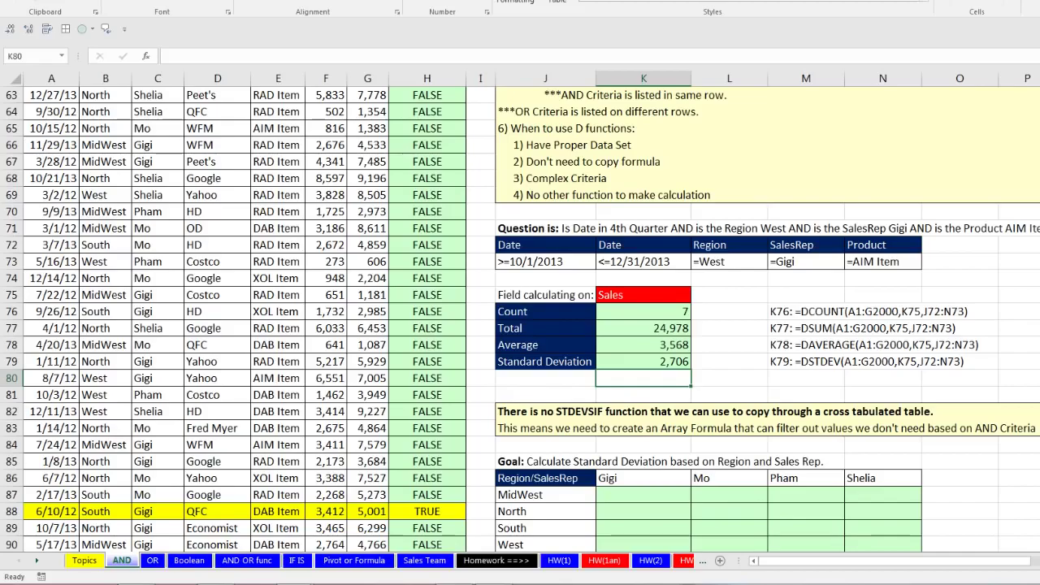
# Examine how the Region/SalesRep cross-tabulated table's row and column conditions intersect and relate to the sales data columns.
pyautogui.scroll(-3, 520, 325)
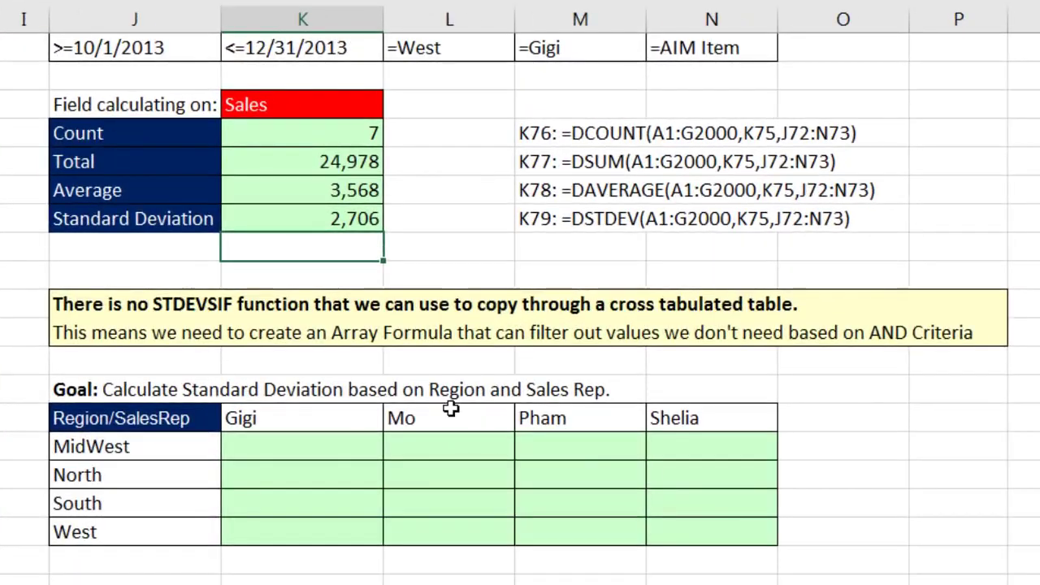
pyautogui.moveTo(451, 409); pyautogui.dragTo(442, 542)
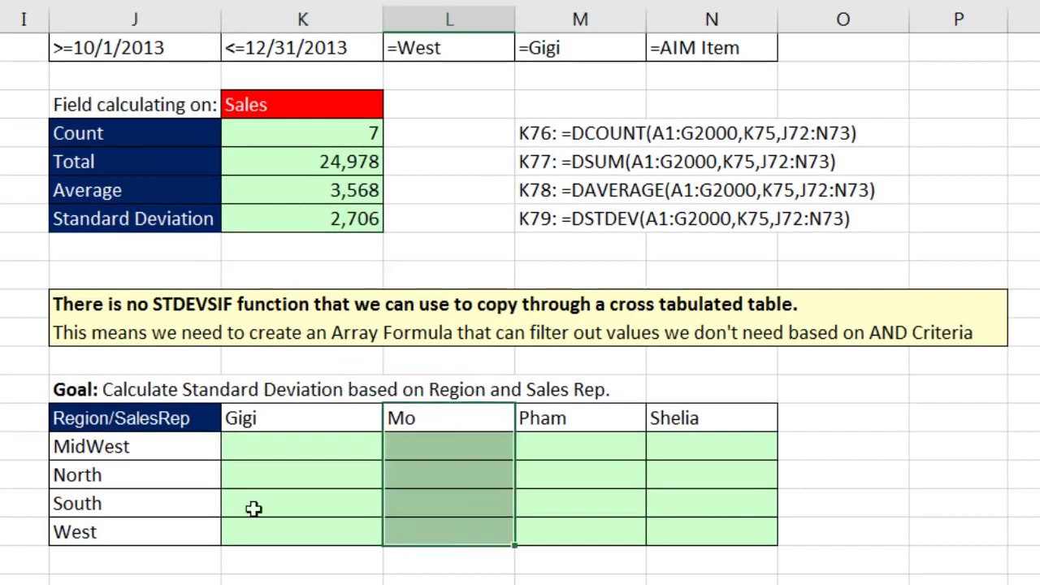
pyautogui.moveTo(91, 486); pyautogui.dragTo(724, 477)
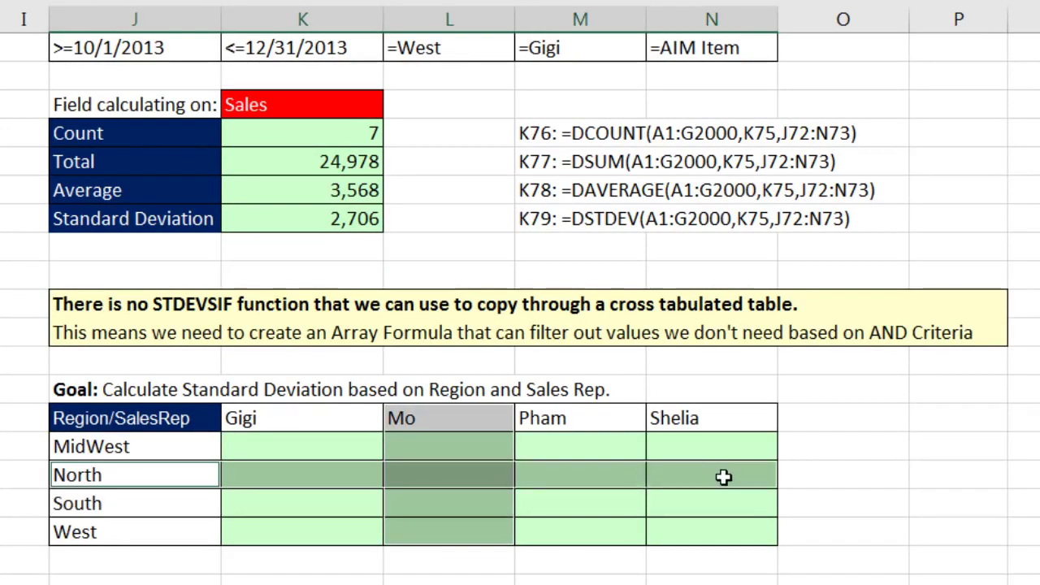
pyautogui.click(477, 472)
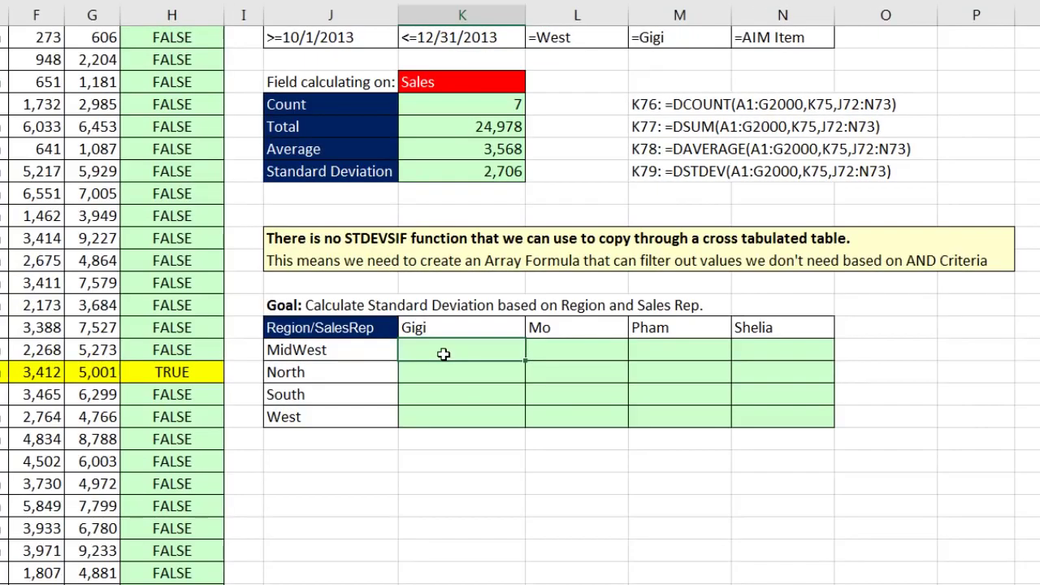
pyautogui.moveTo(37, 254); pyautogui.dragTo(39, 482)
pyautogui.moveTo(108, 448); pyautogui.dragTo(108, 511)
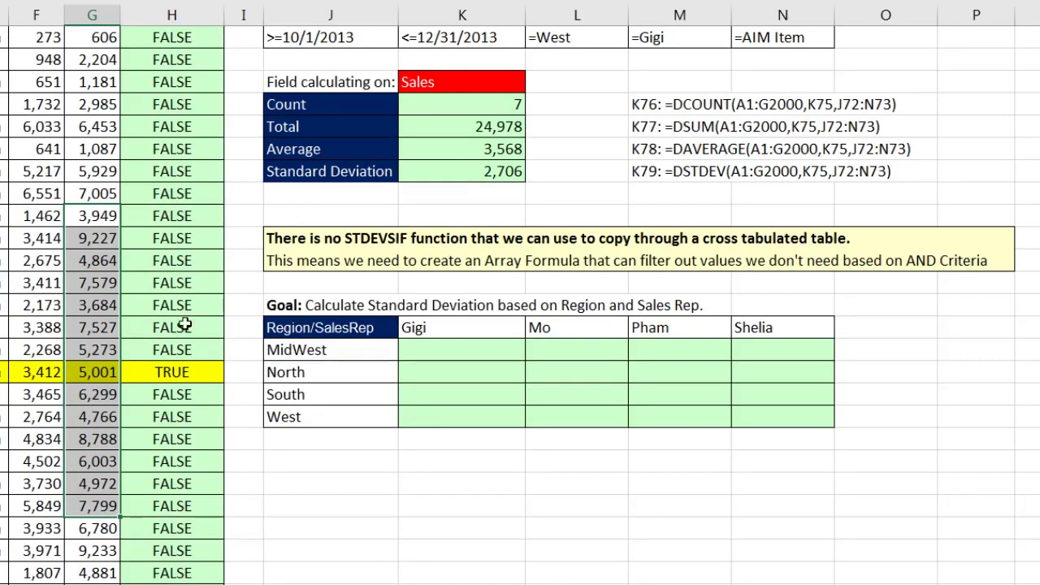
pyautogui.click(545, 372)
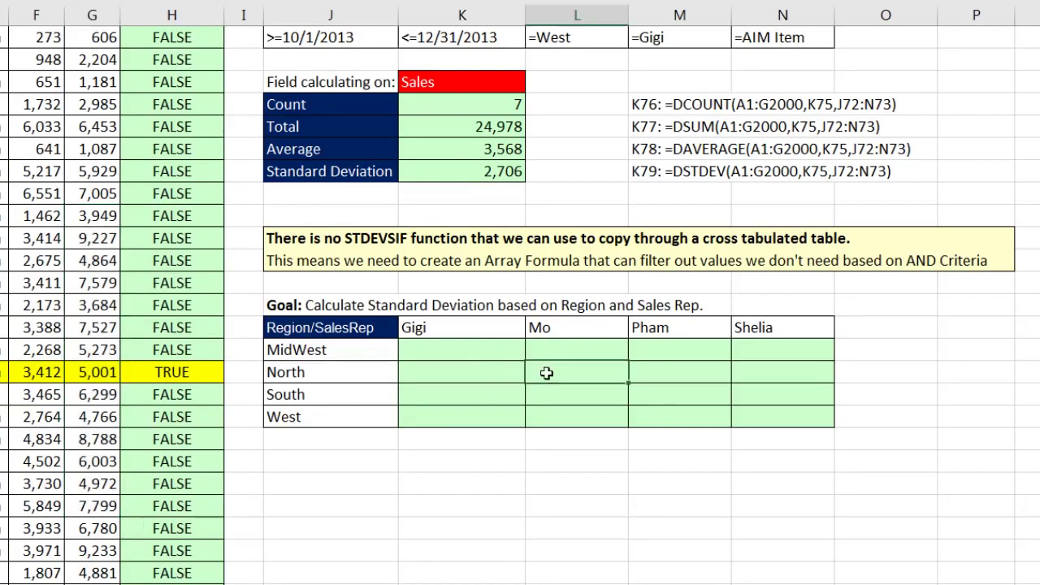
pyautogui.click(652, 393)
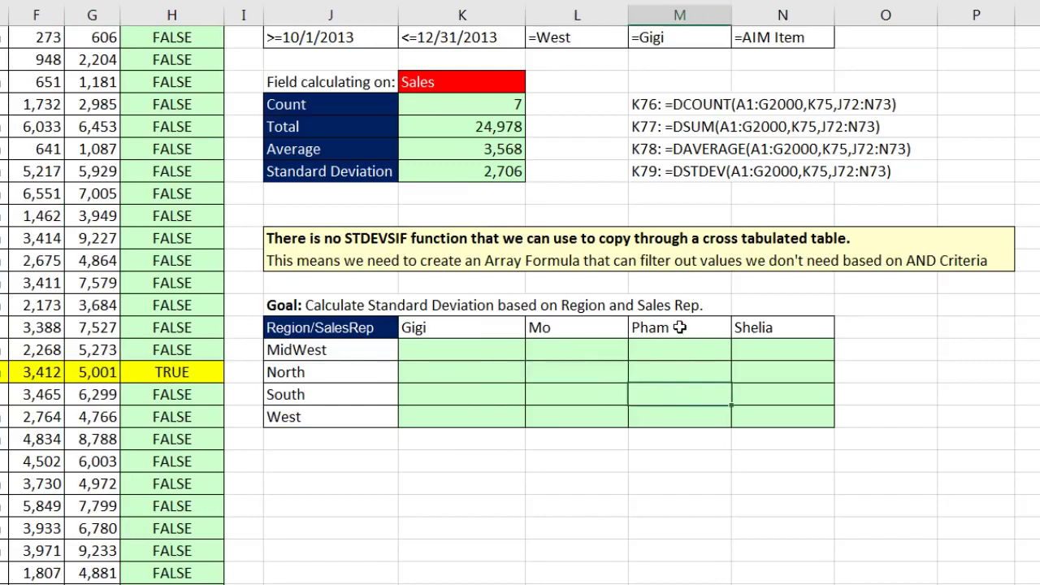
# Start a STDEV.S formula with a nested IF function in cell K87 of the Region/SalesRep table.
pyautogui.click(453, 354)
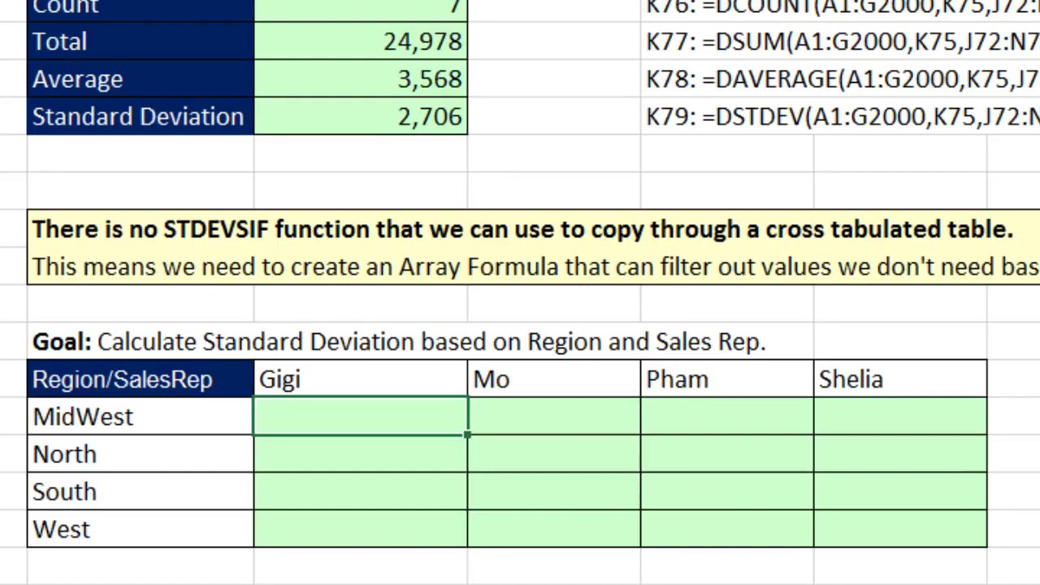
pyautogui.write('=stdev')
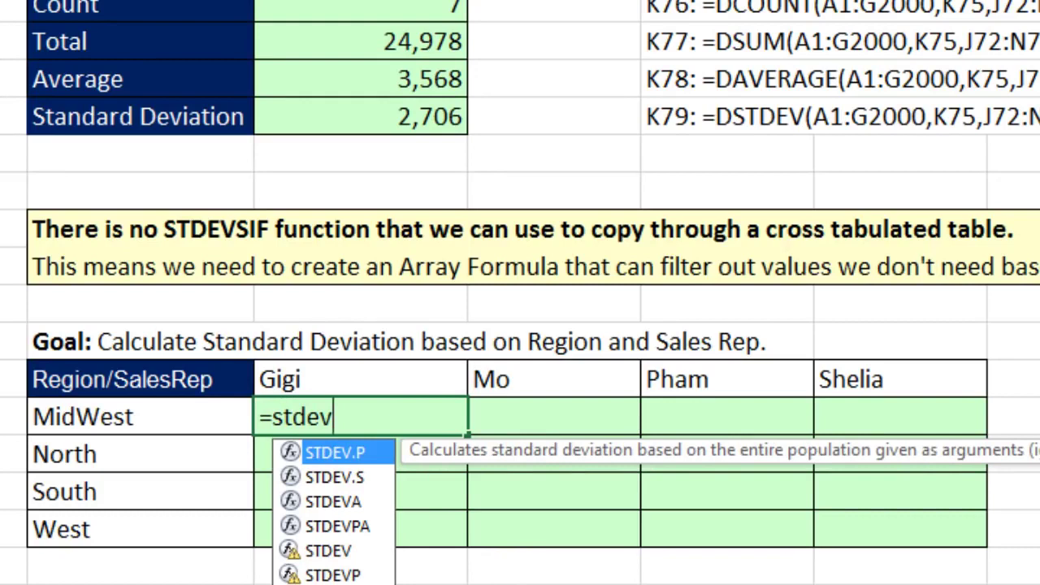
pyautogui.press('Down')
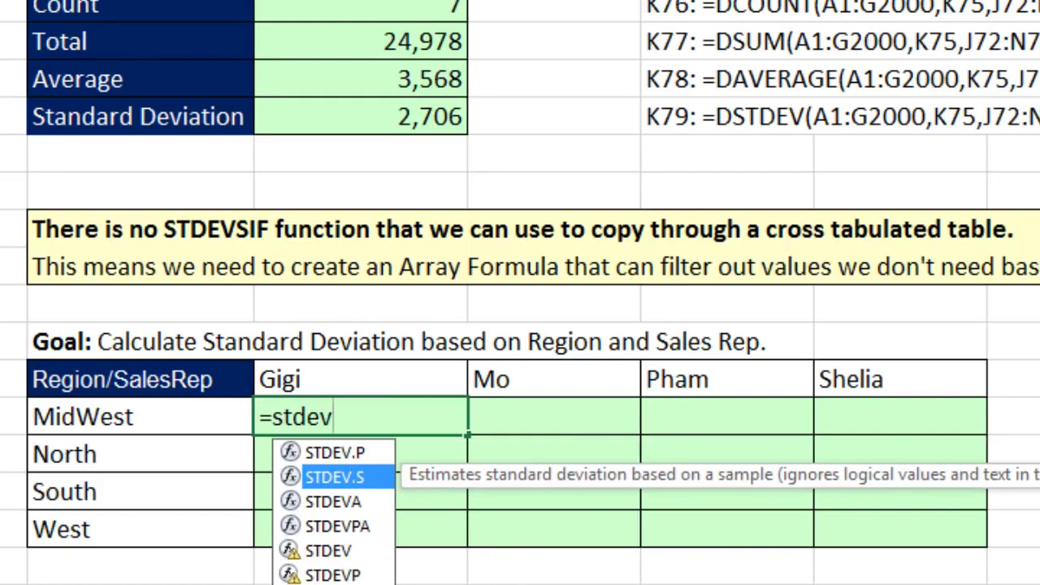
pyautogui.press('Tab')
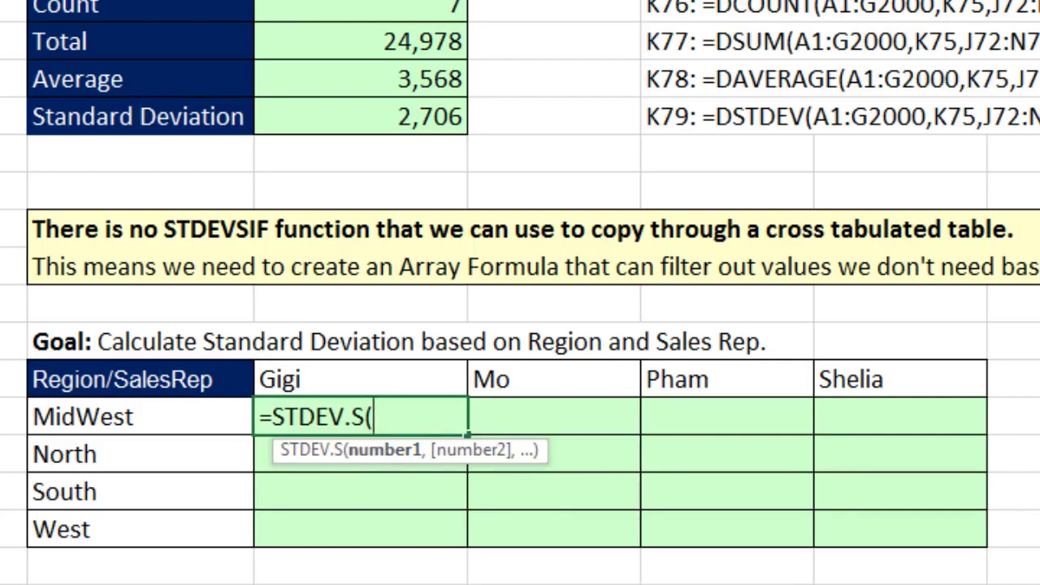
pyautogui.write('if')
pyautogui.press('Tab')
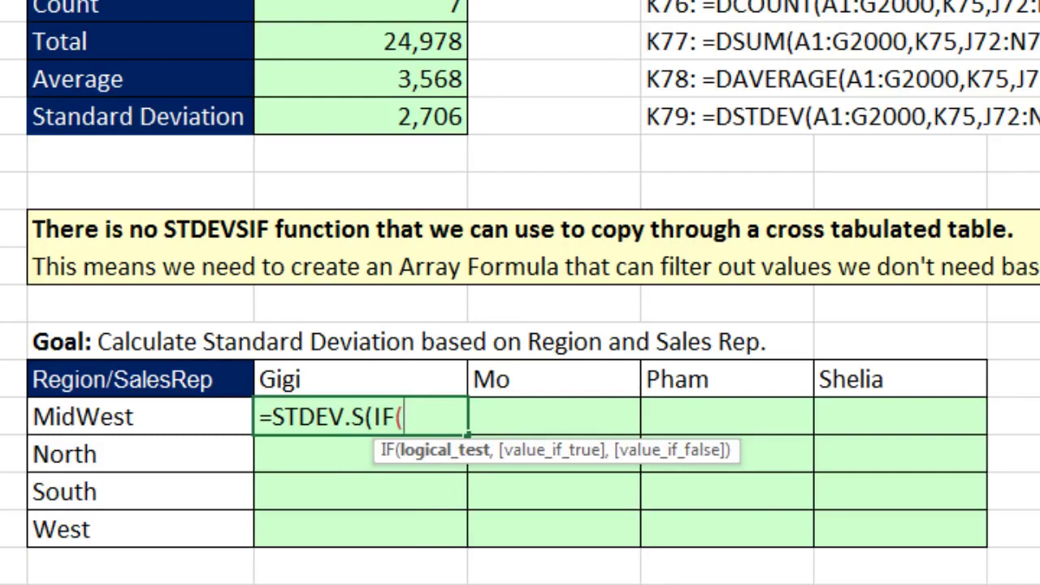
# Set the IF logical test to Region=$J87, using the Region named range and locking only the column of J87.
pyautogui.write('re')
pyautogui.press('Down')
pyautogui.press('Tab')
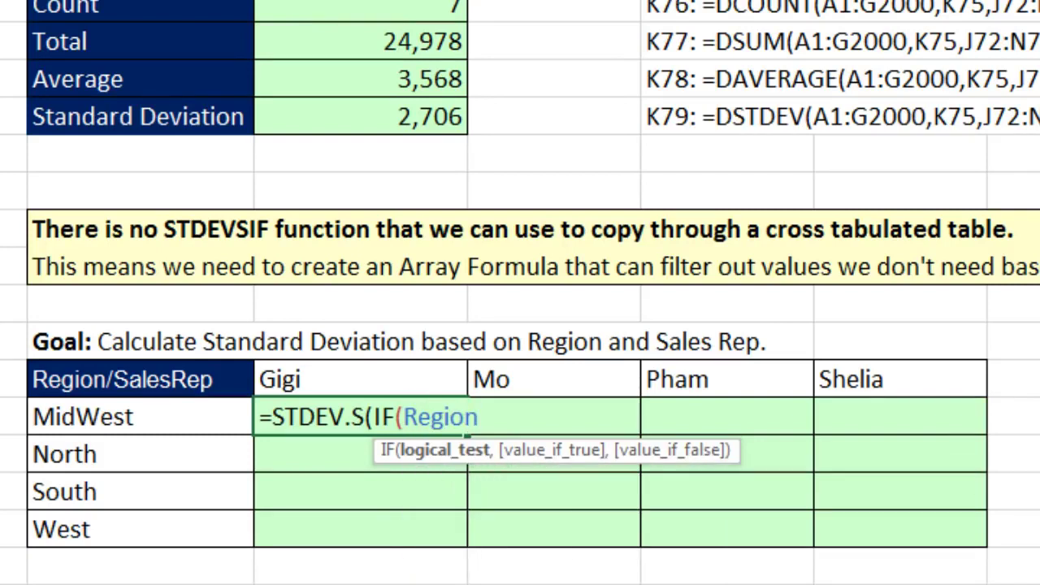
pyautogui.write('=')
pyautogui.click(155, 429)
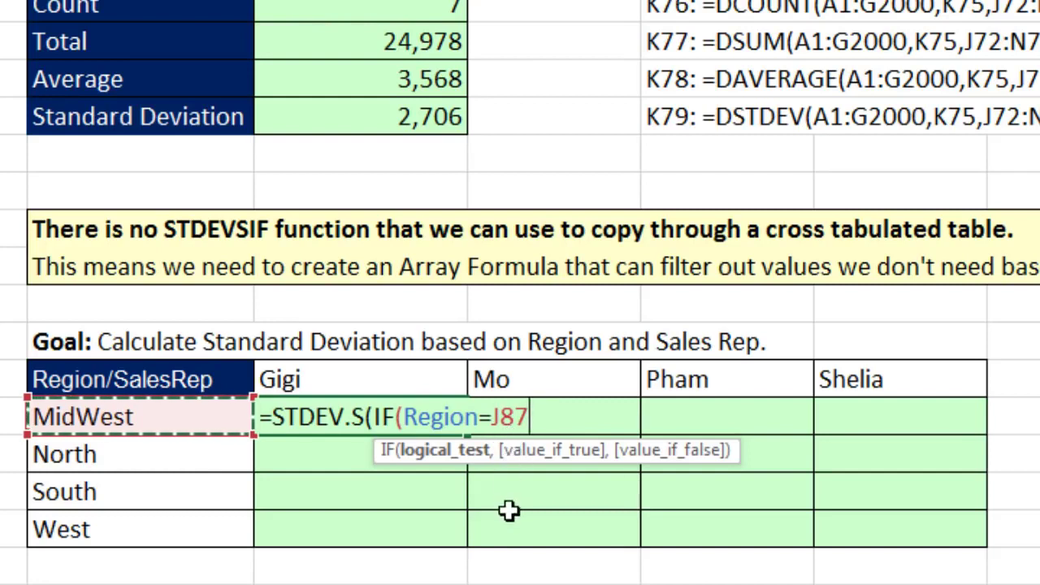
pyautogui.press('F4')
pyautogui.press('F4')
pyautogui.press('F4')
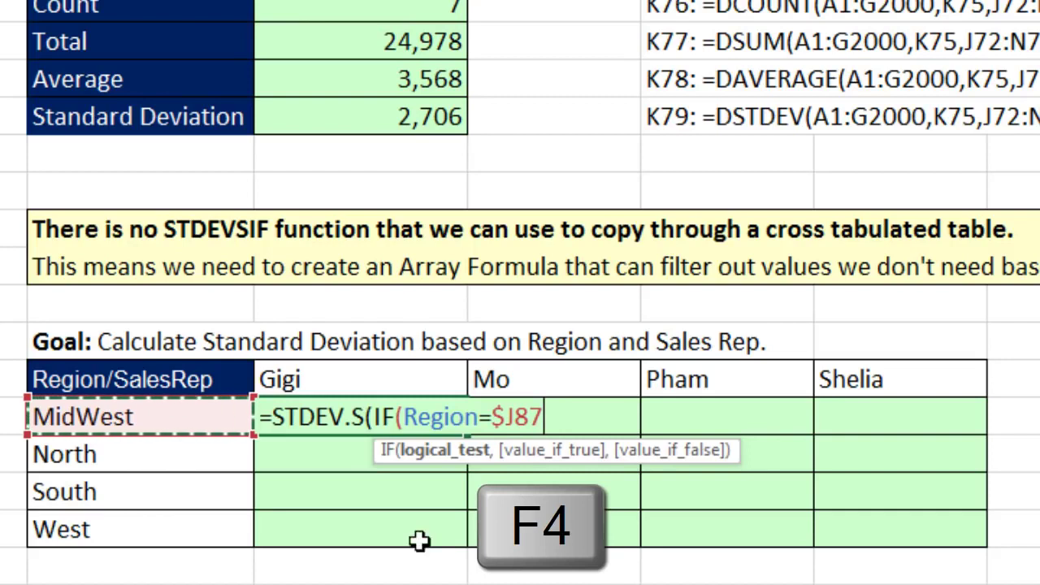
# Try to evaluate the Region=$J87 logical test inside the formula to preview its array of results.
pyautogui.click(439, 458)
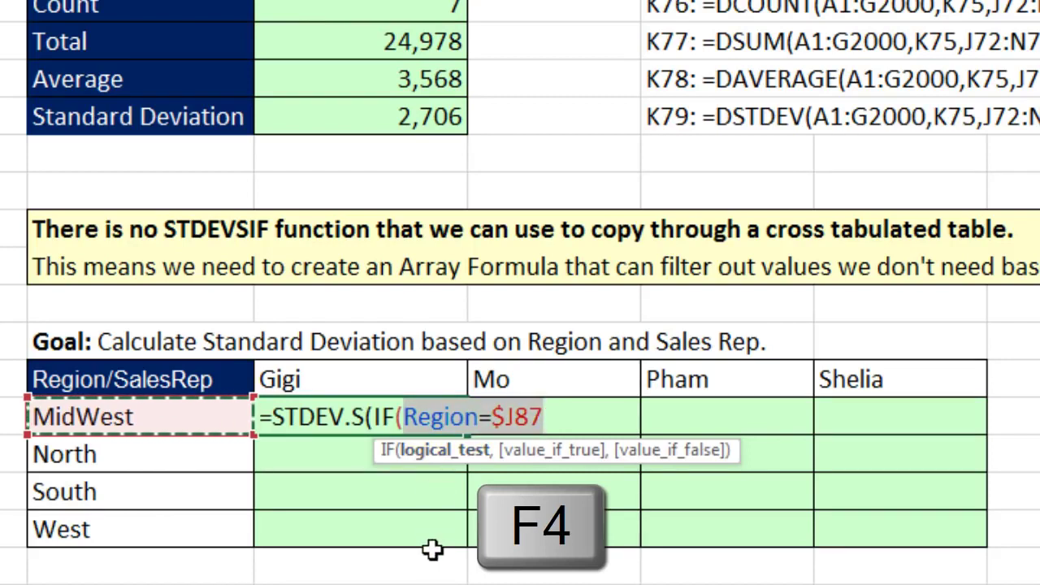
pyautogui.press('F9')
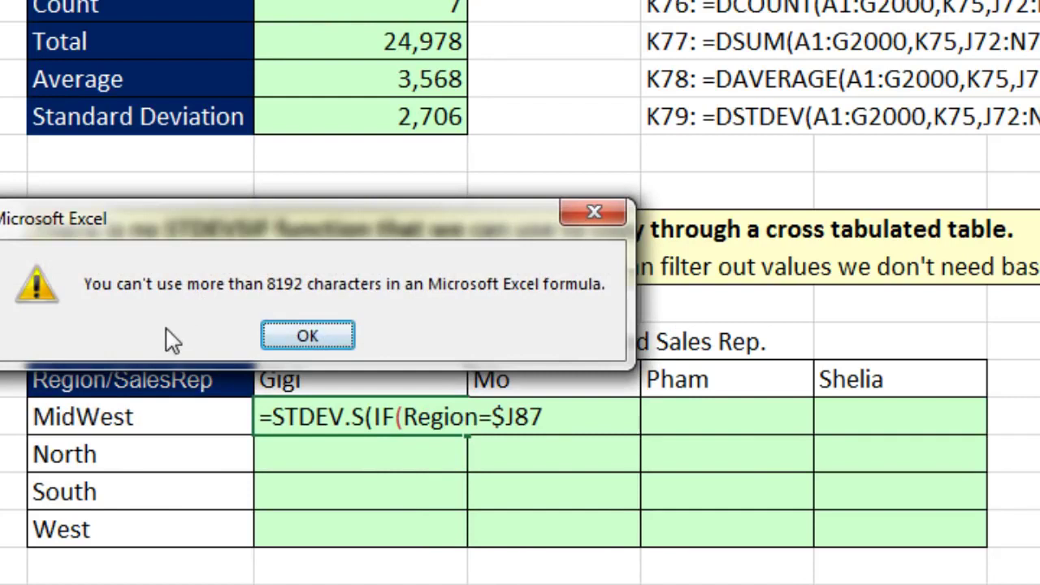
pyautogui.press('Return')
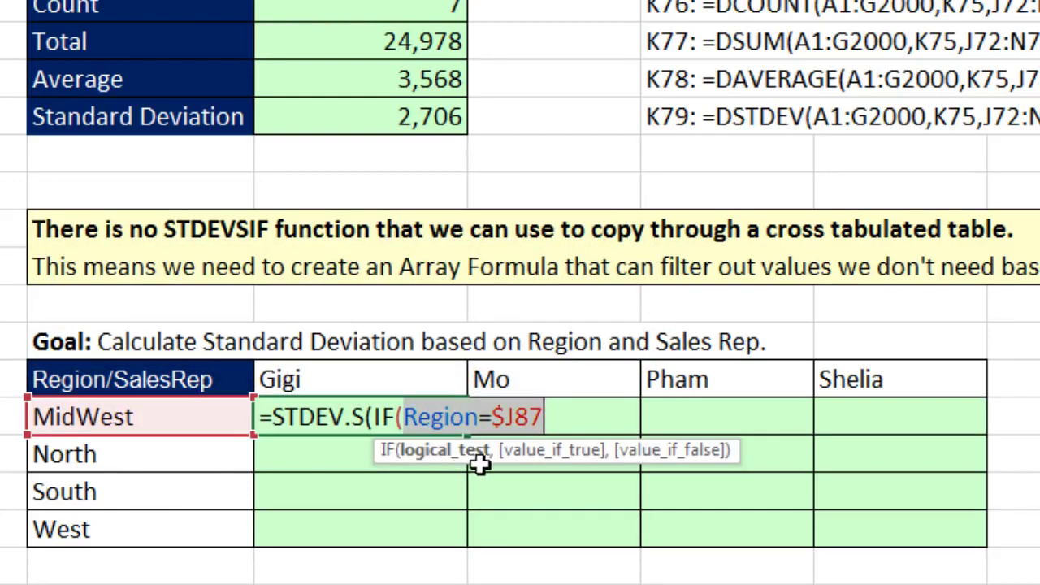
pyautogui.click(554, 417)
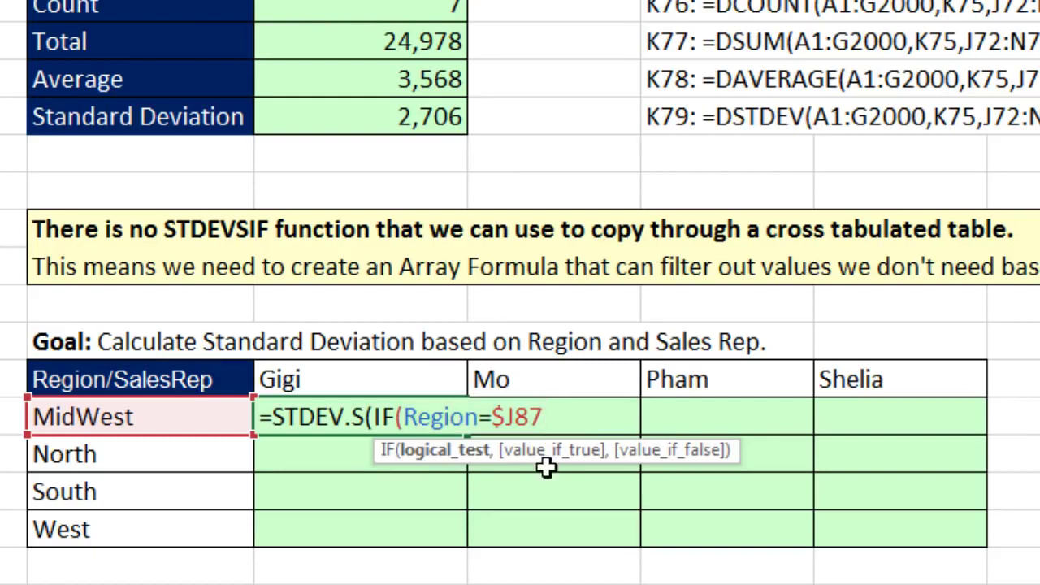
# Add a second IF as the value if true, with the logical test SalesRep=K$86, locking only the row.
pyautogui.write(',')
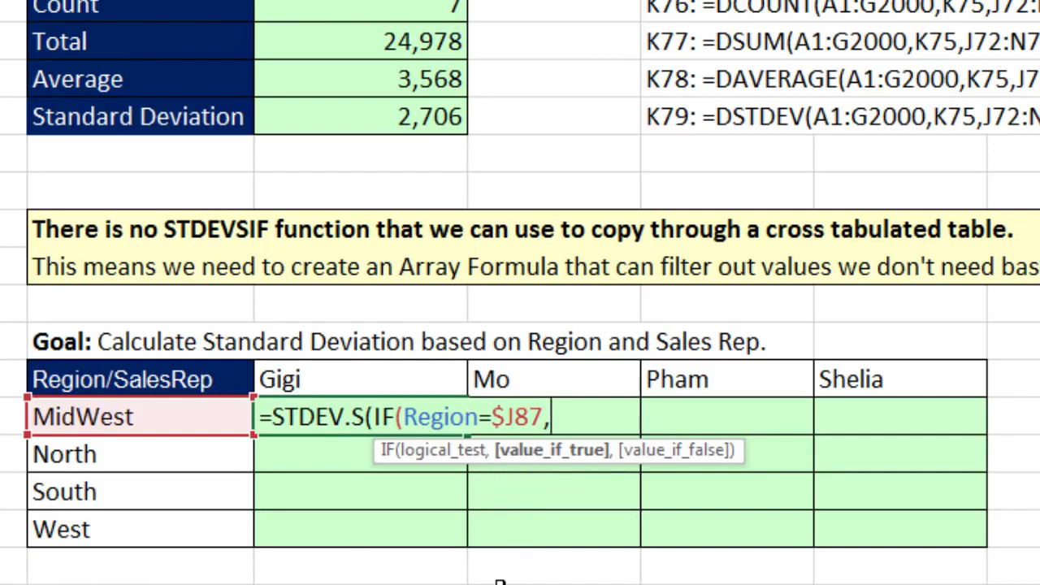
pyautogui.write('if')
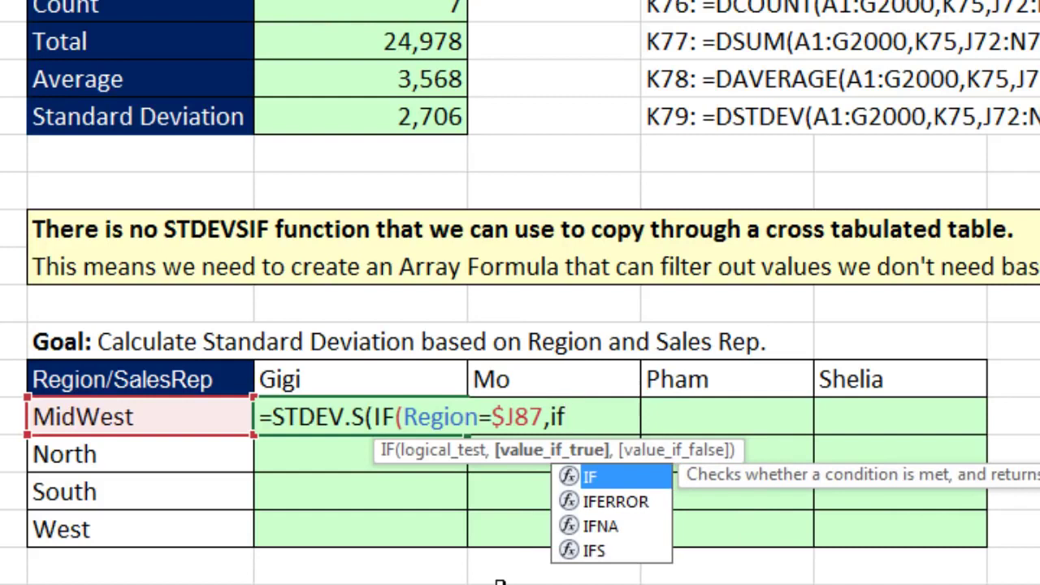
pyautogui.press('Tab')
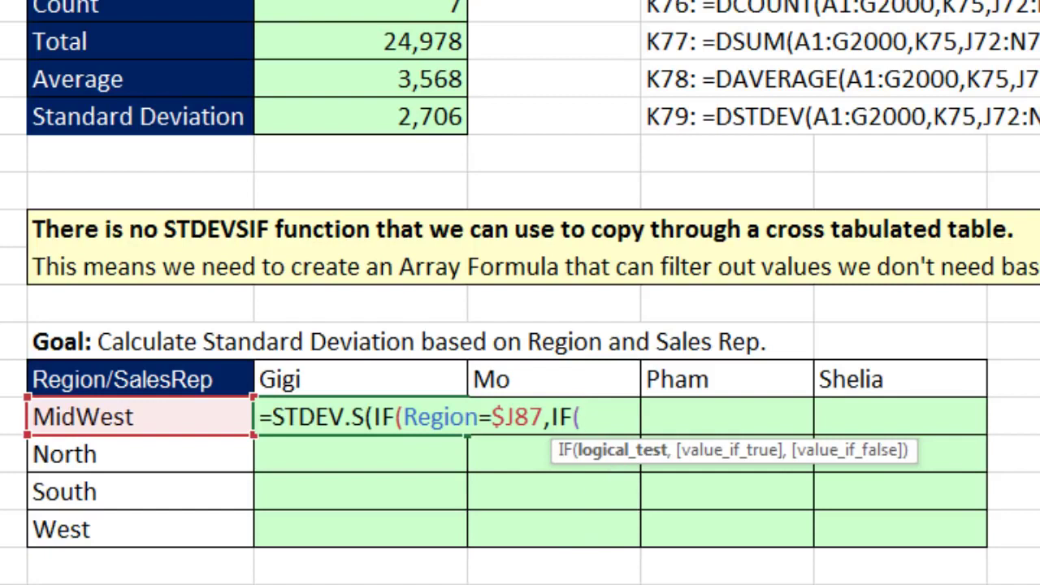
pyautogui.write('s')
pyautogui.press('Down')
pyautogui.press('Tab')
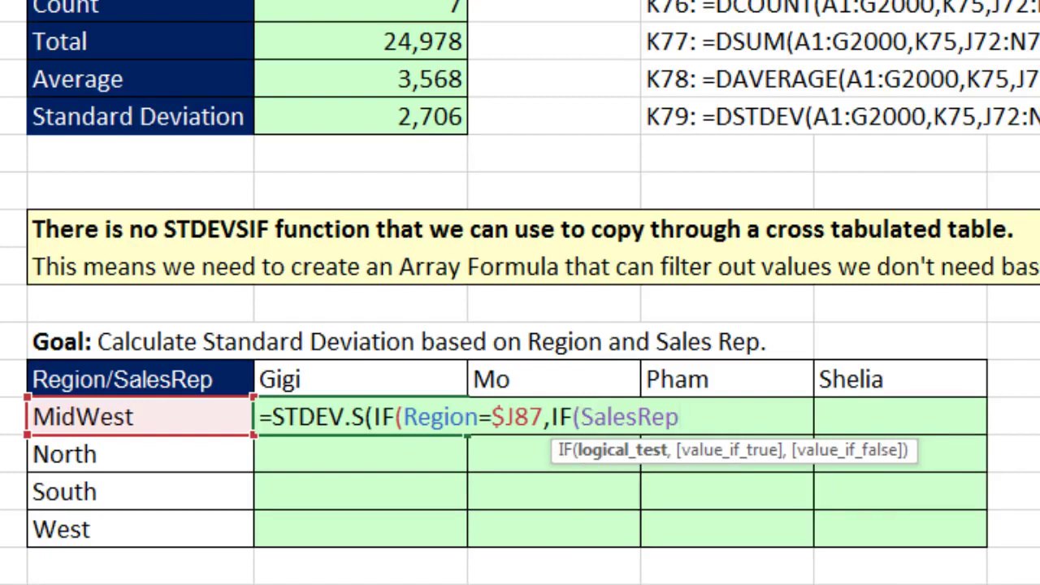
pyautogui.write('=')
pyautogui.click(315, 385)
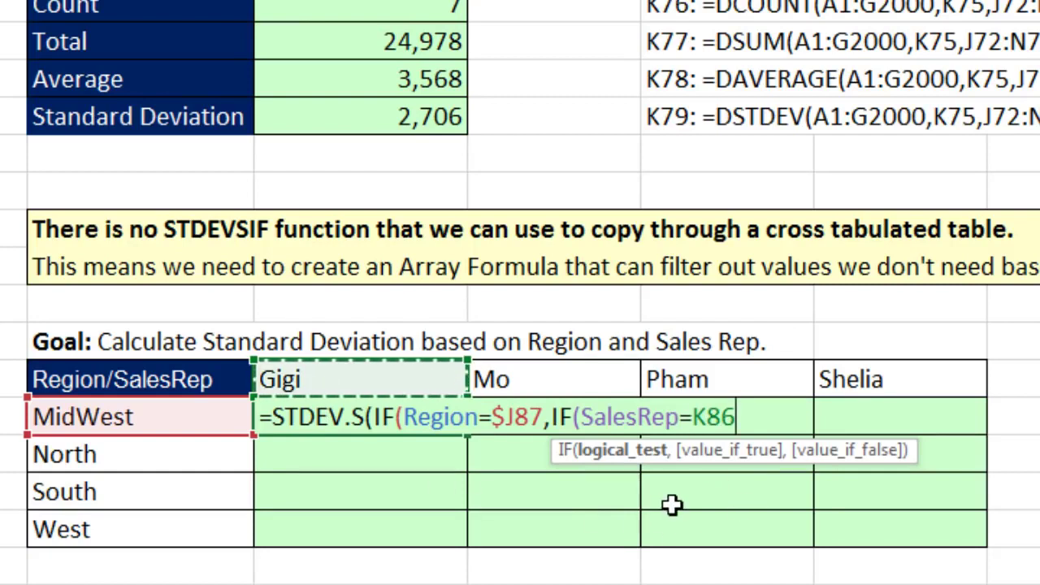
pyautogui.press('F4')
pyautogui.press('F4')
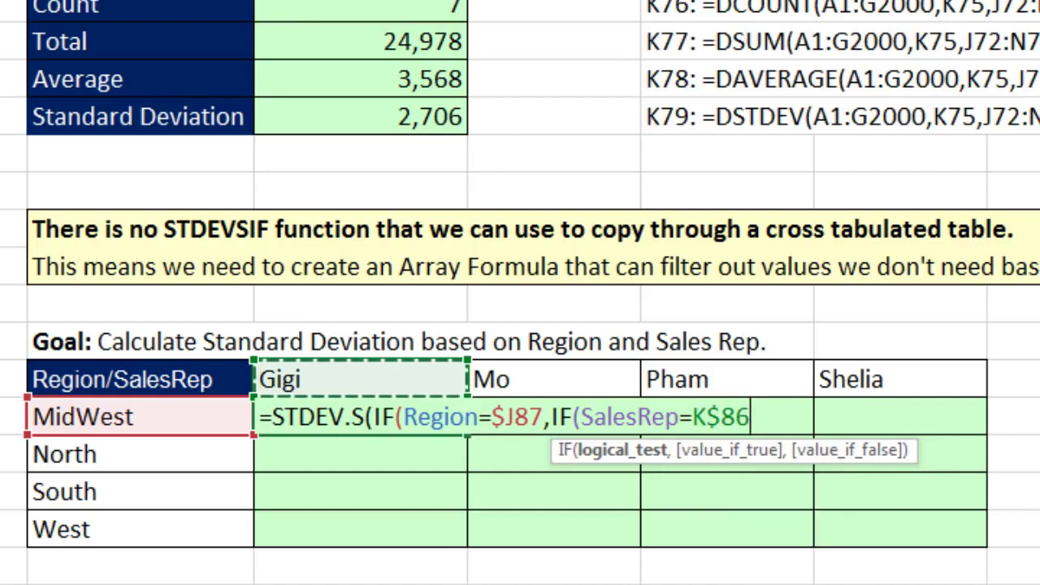
# Use the Sales named range as the inner IF's value if true.
pyautogui.write(',')
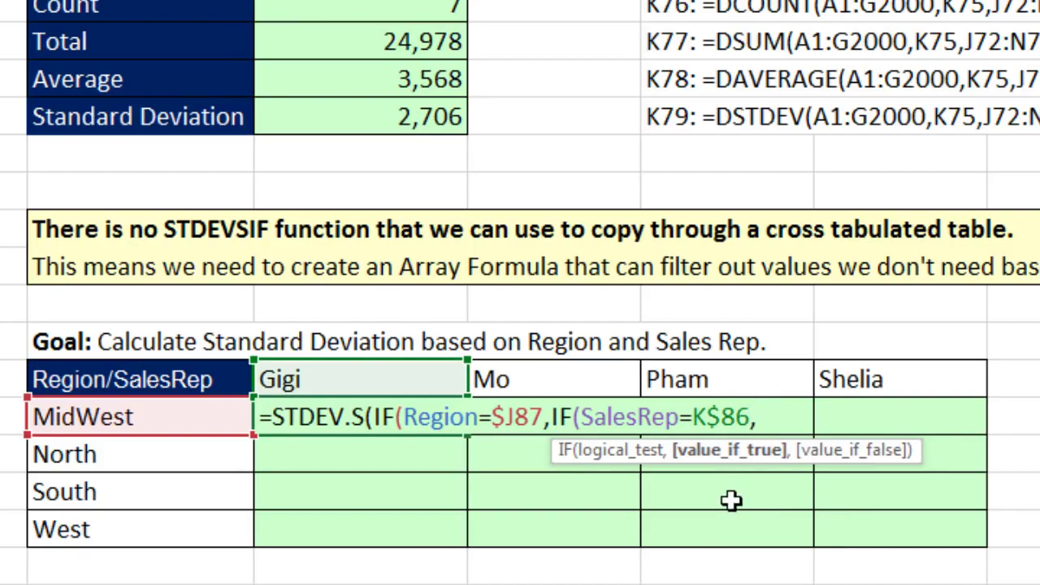
pyautogui.write('Sales')
pyautogui.press('Tab')
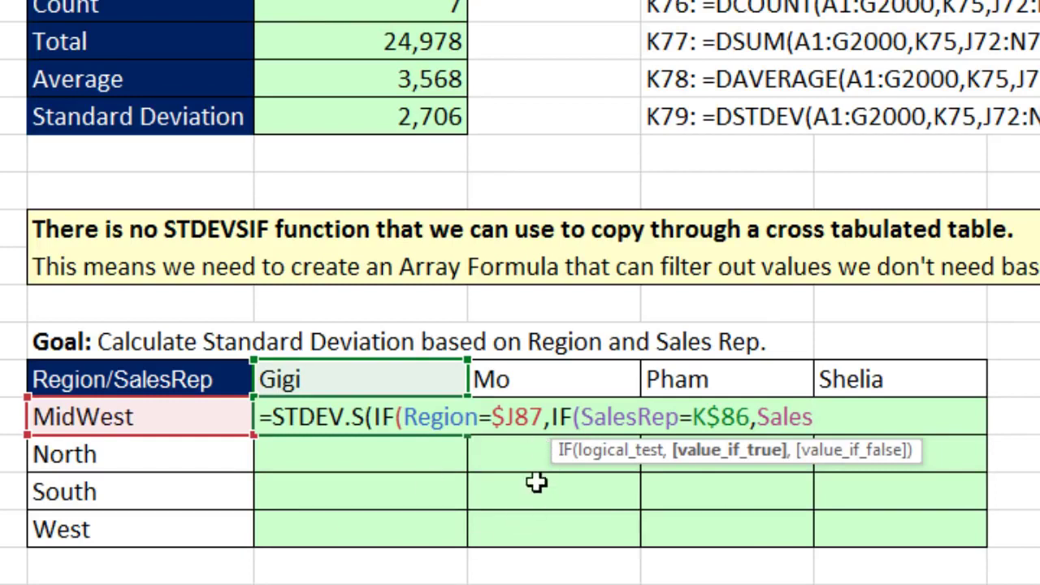
# Examine the Region and SalesRep logical tests and the Sales value-if-true argument in the nested IF formula.
pyautogui.click(436, 417)
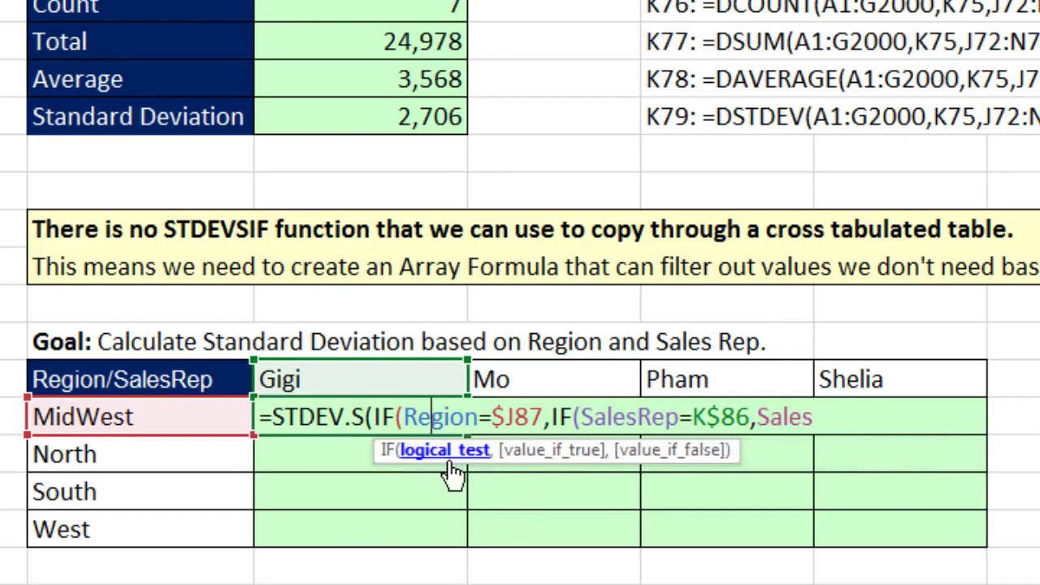
pyautogui.click(447, 451)
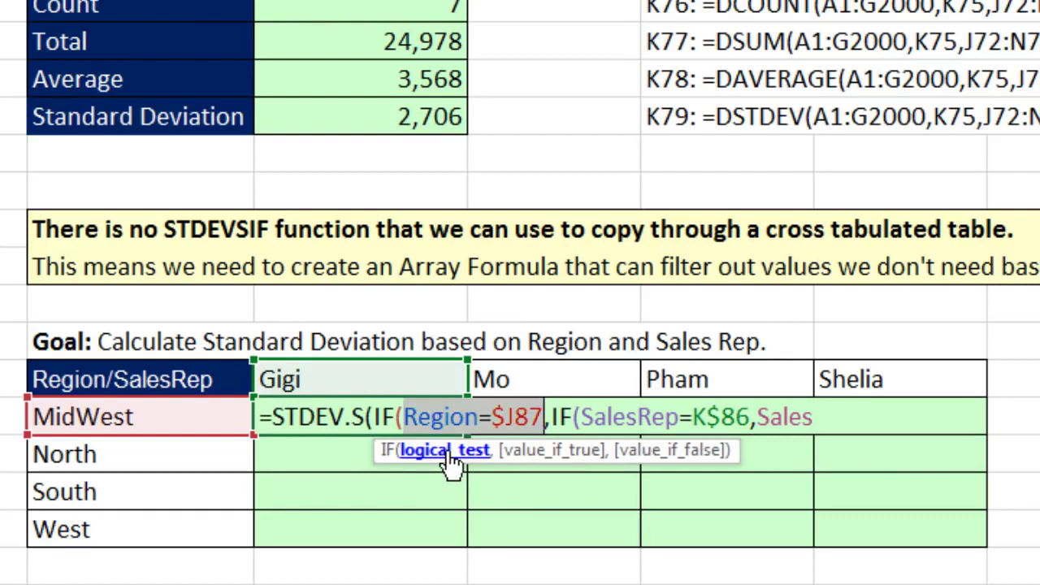
pyautogui.press('Right')
pyautogui.press('Right')
pyautogui.press('Right')
pyautogui.press('Right')
pyautogui.press('Right')
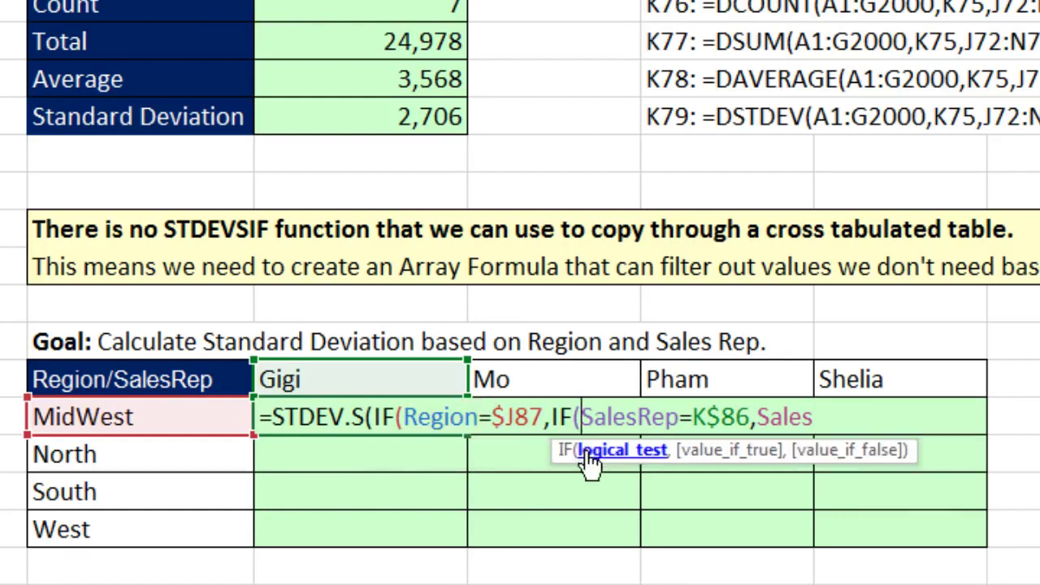
pyautogui.click(623, 453)
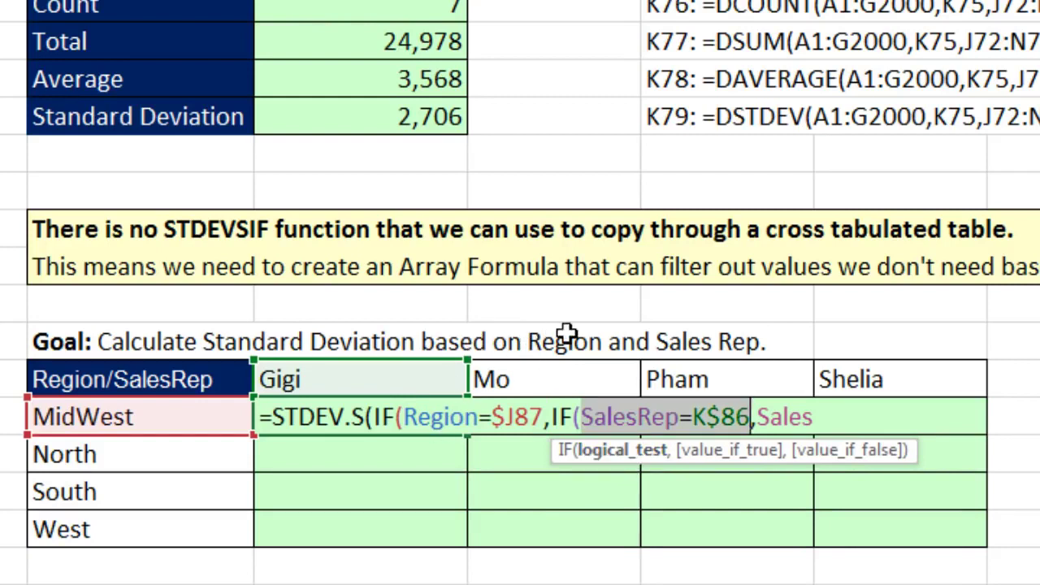
pyautogui.click(708, 452)
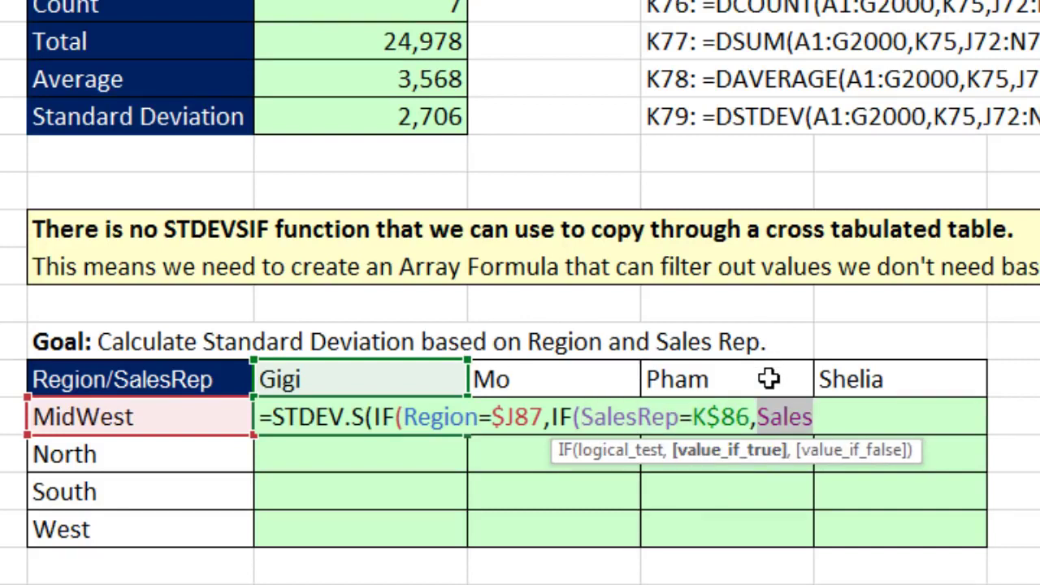
pyautogui.press('Right')
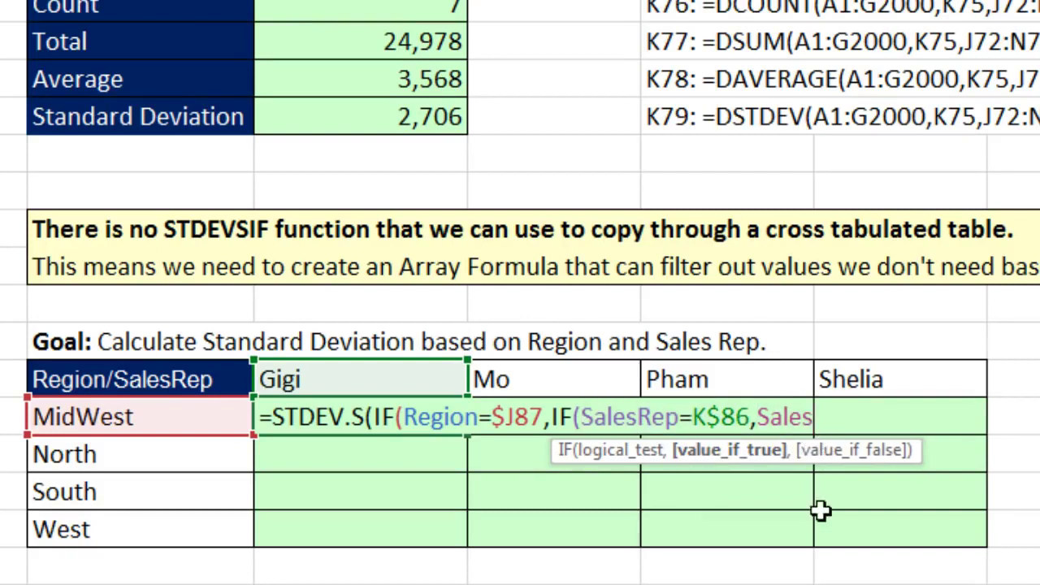
# Close both IFs and STDEV.S, check the number1 argument, and enter =STDEV.S(IF(Region=$J87,IF(SalesRep=K$86,Sales))) in K87 as an array formula.
pyautogui.write(')')
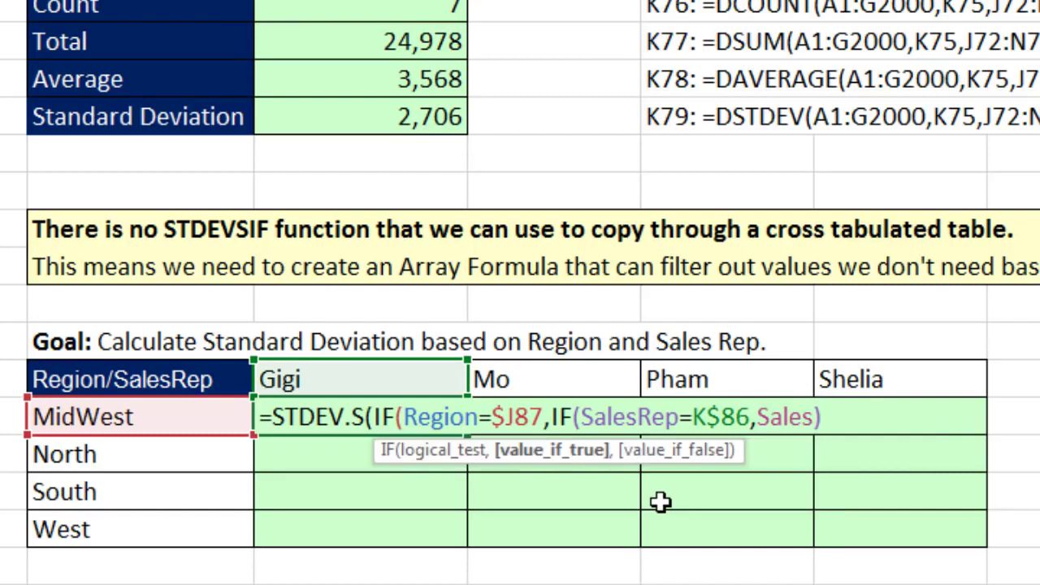
pyautogui.write(')')
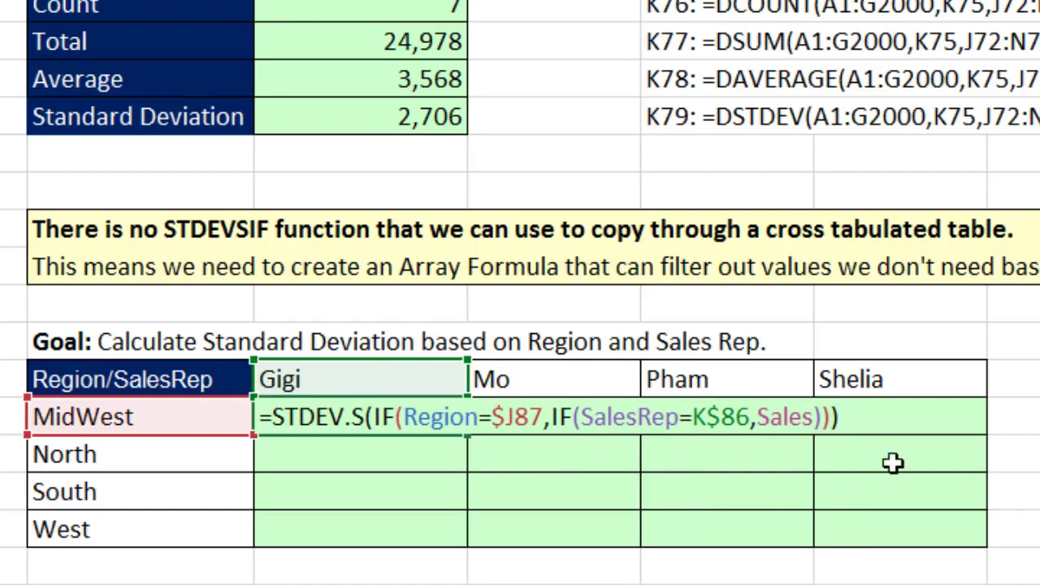
pyautogui.click(373, 423)
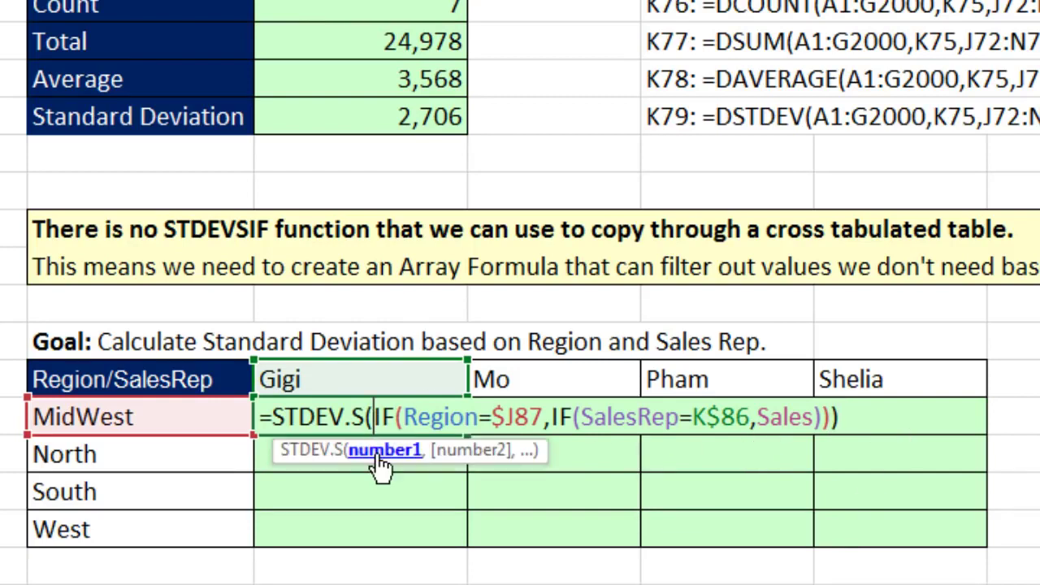
pyautogui.click(382, 451)
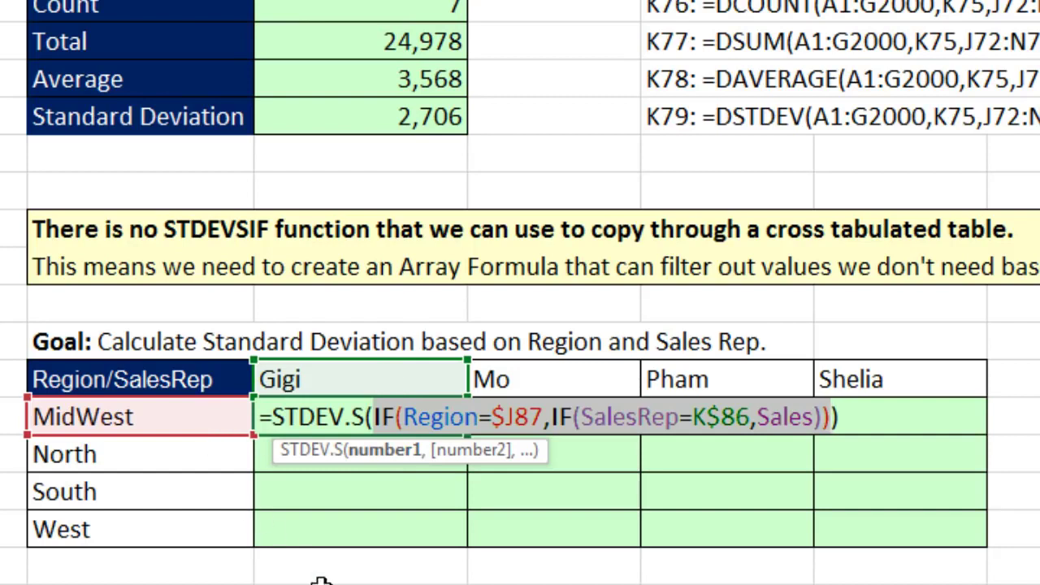
pyautogui.press('End')
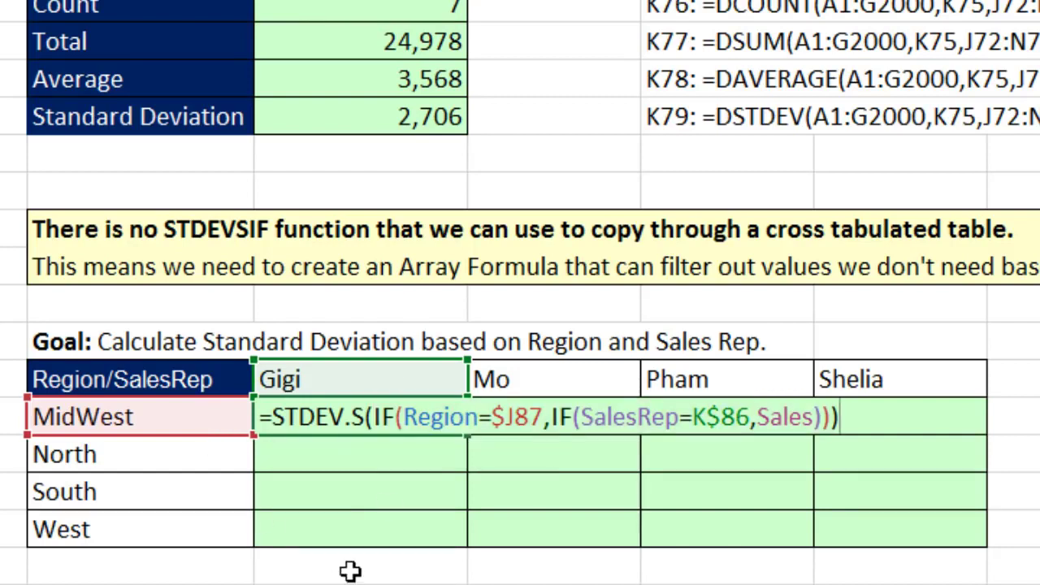
pyautogui.click(398, 430)
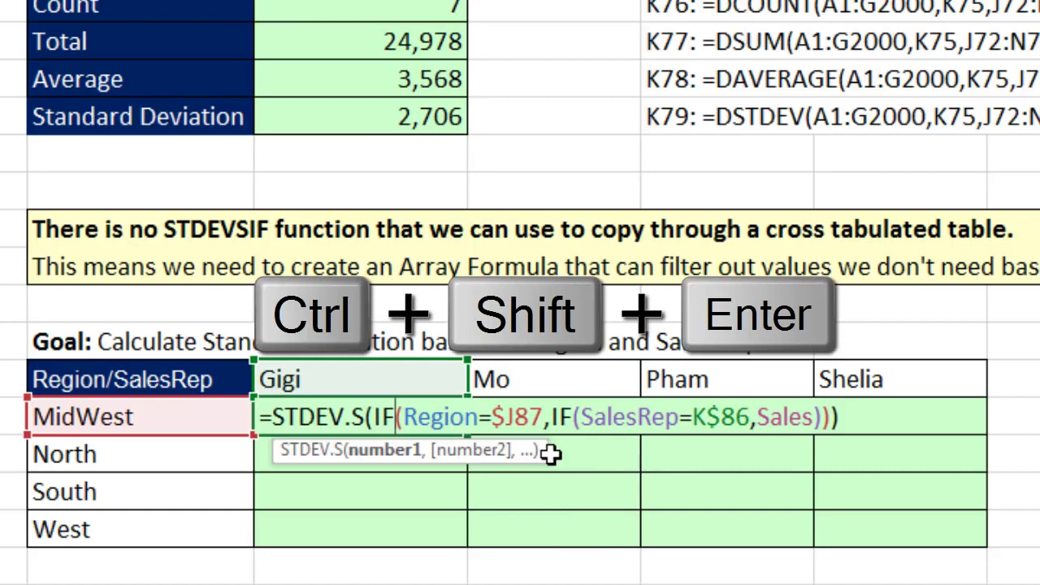
pyautogui.hotkey('ctrl', 'shift', 'Return')
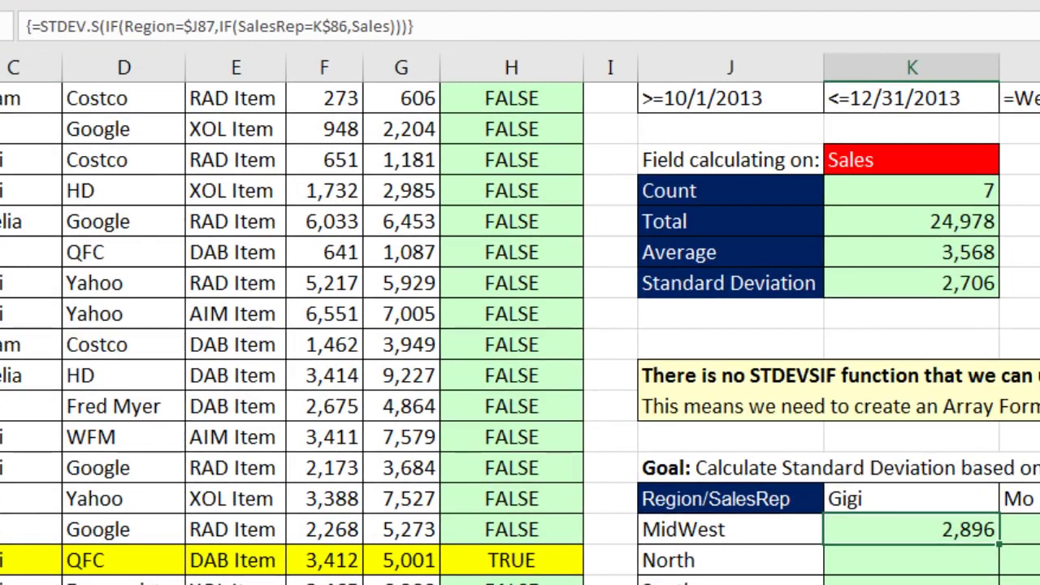
# Fill the K87 array formula down to row 90 and across to column N, and check the formula in N90.
pyautogui.doubleClick(1000, 543)
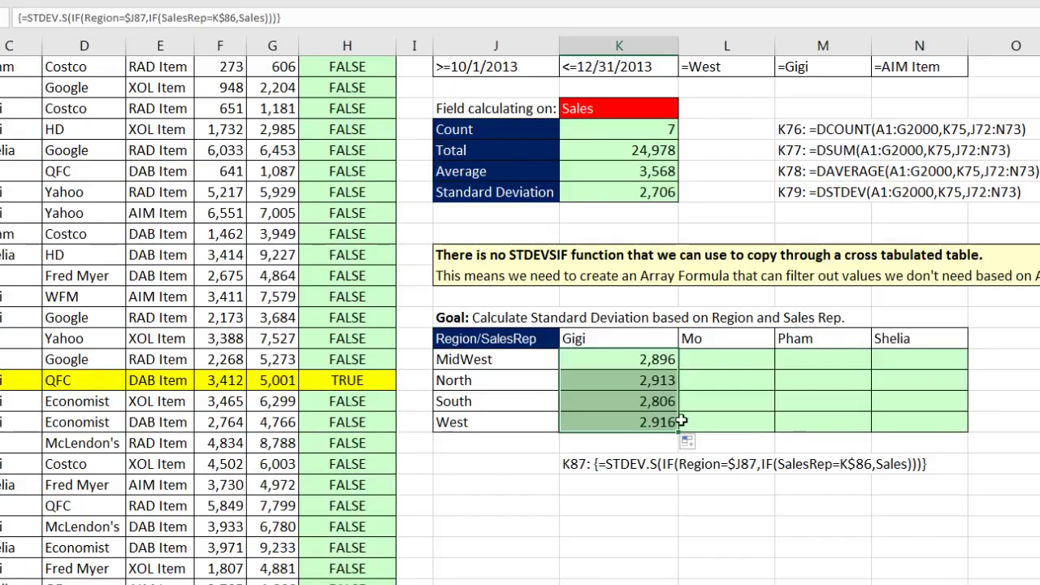
pyautogui.moveTo(677, 435); pyautogui.dragTo(948, 434)
pyautogui.click(927, 420)
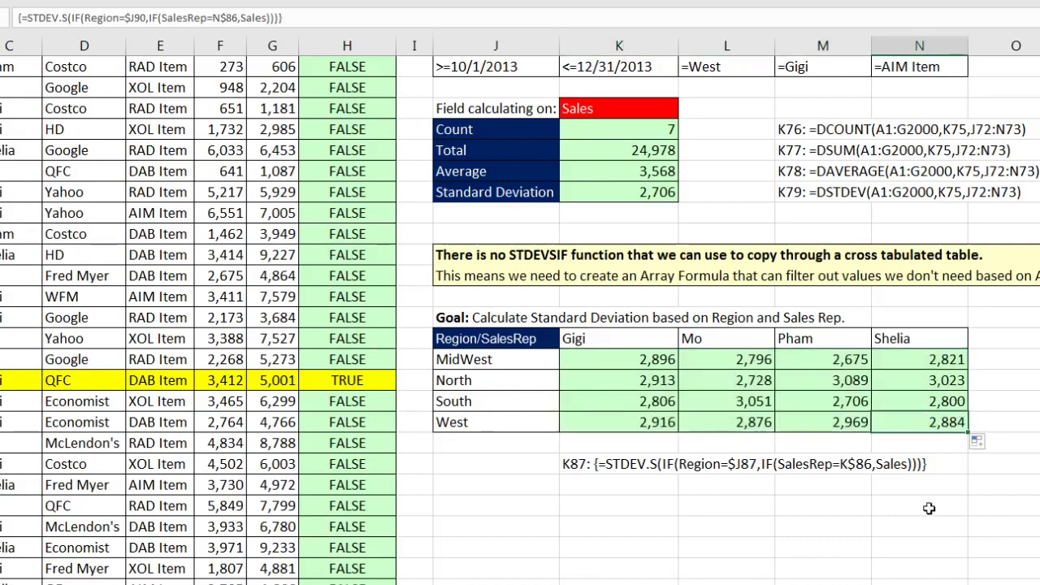
# Check the Region, SalesRep and header cell references of the array formula in N90, keeping it as an array formula.
pyautogui.press('F2')
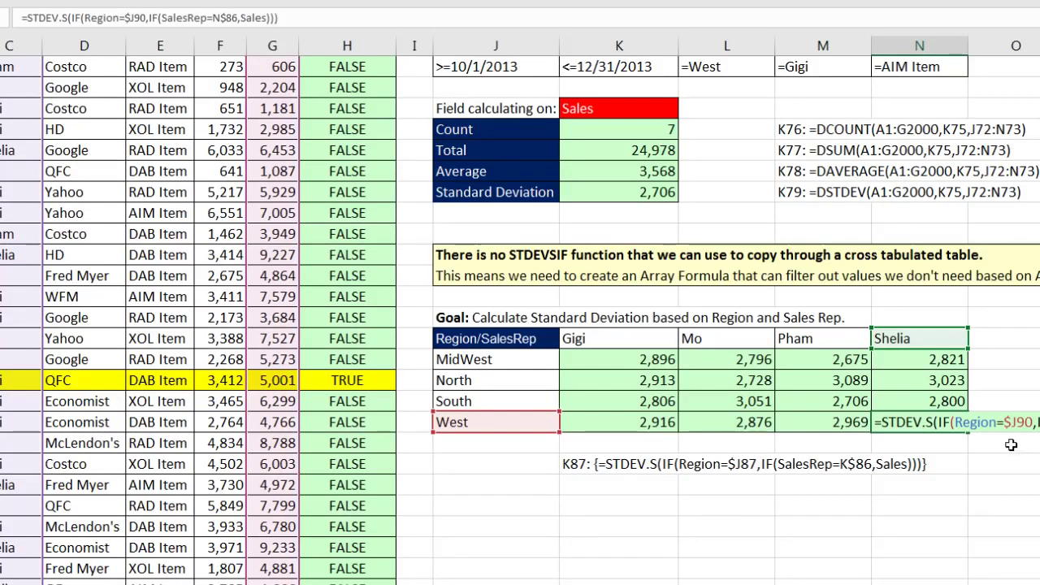
pyautogui.press('Escape')
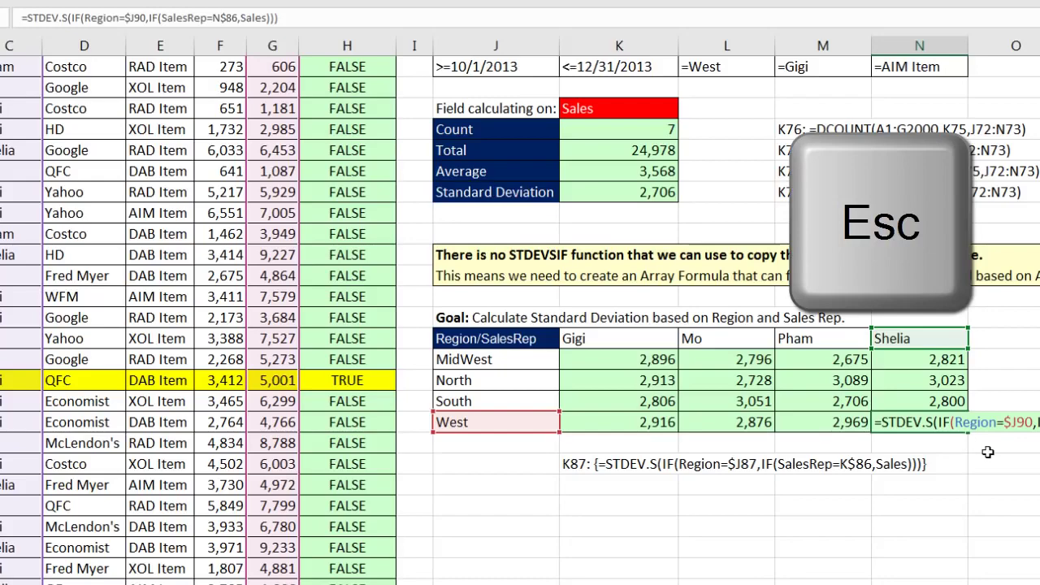
pyautogui.hotkey('ctrl', 'shift', 'Return')
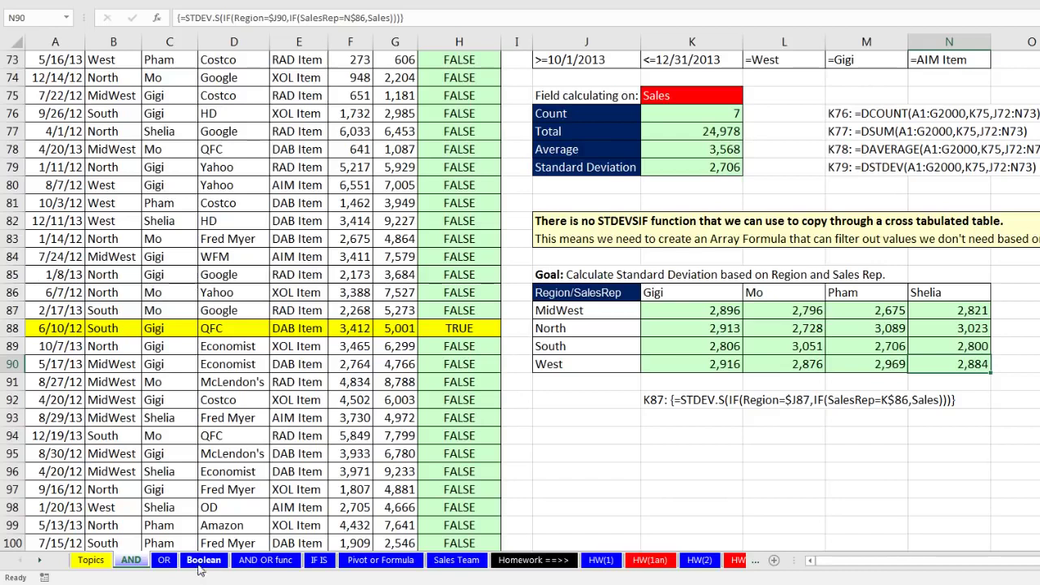
# On the Boolean sheet, start a STDEV.S formula in E7 with an IF whose logical test is A4:A10=E4.
pyautogui.click(204, 560)
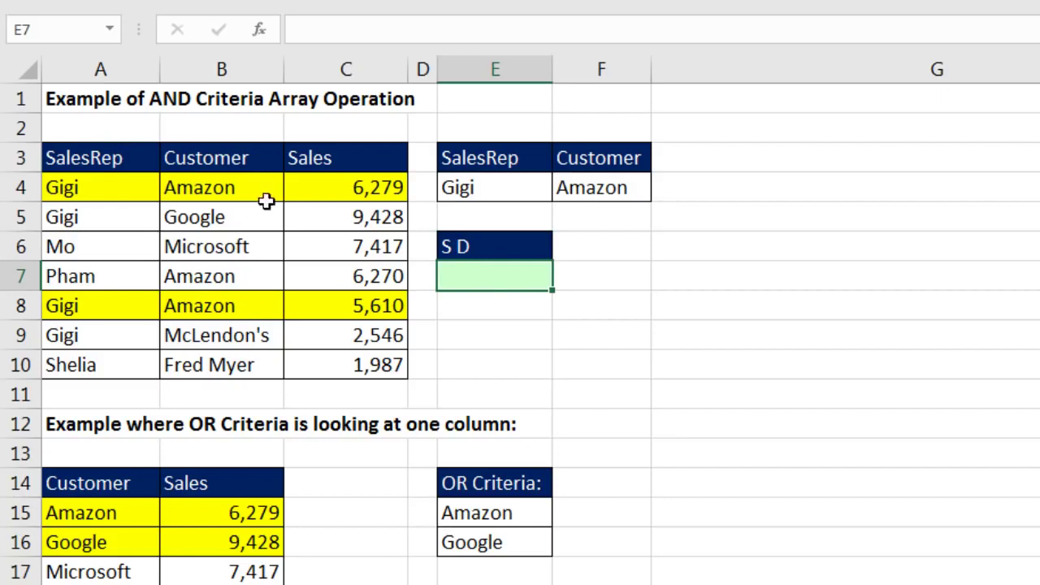
pyautogui.write('=stde')
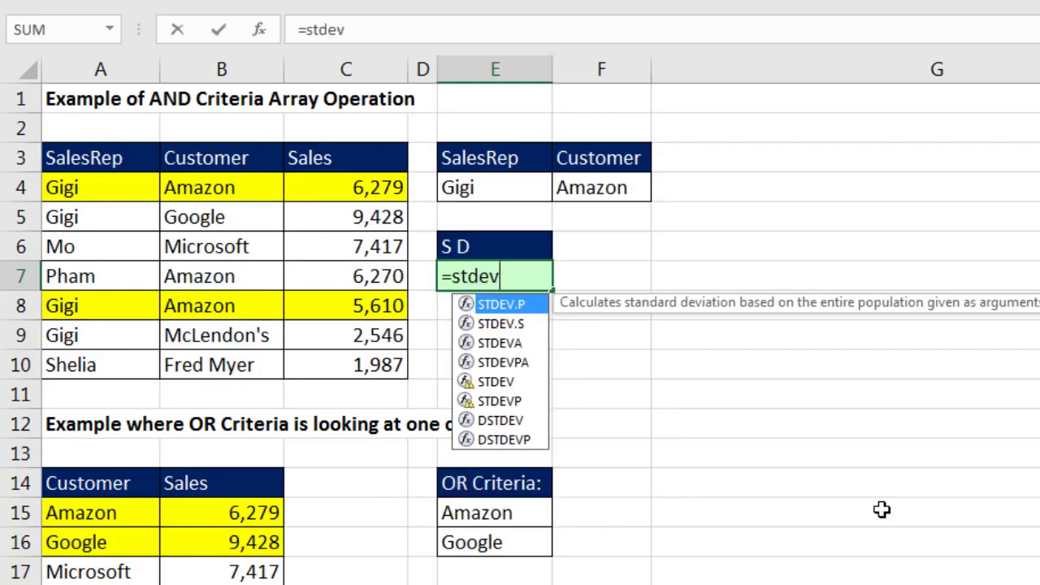
pyautogui.write('v')
pyautogui.press('Down')
pyautogui.press('Tab')
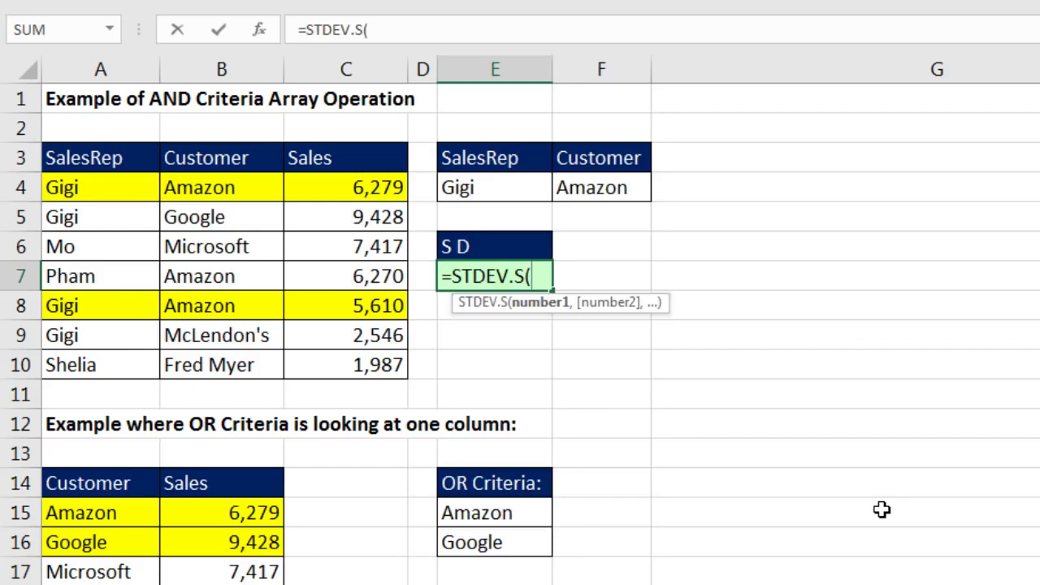
pyautogui.write('if')
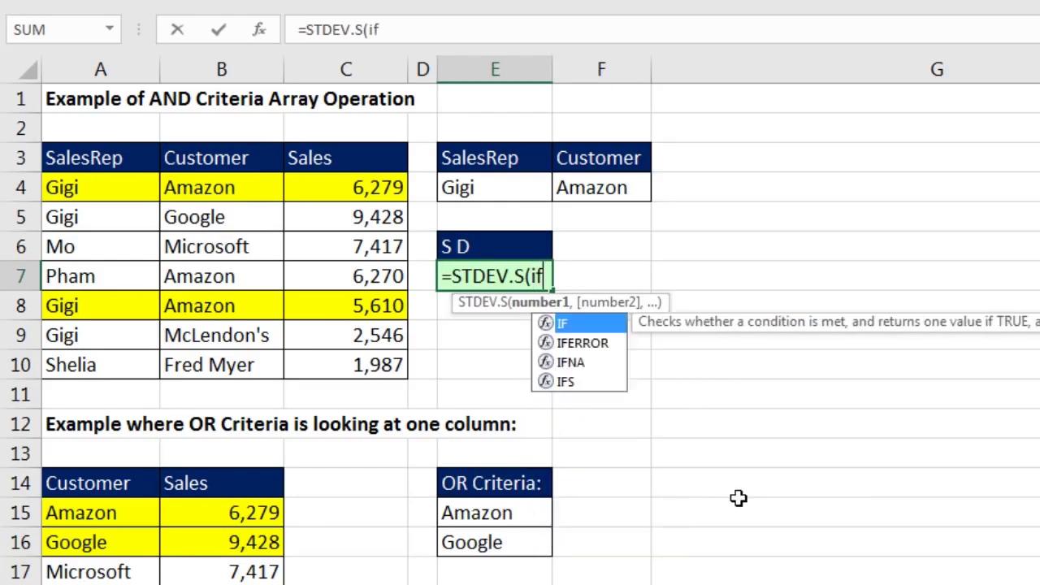
pyautogui.press('Tab')
pyautogui.click(111, 200)
pyautogui.moveTo(110, 200); pyautogui.dragTo(109, 365)
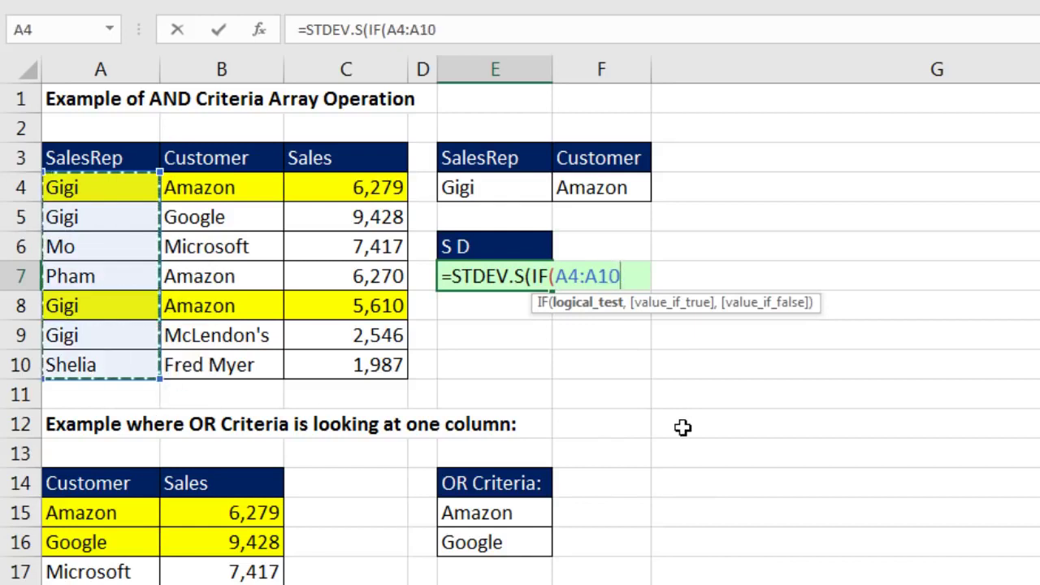
pyautogui.write('=')
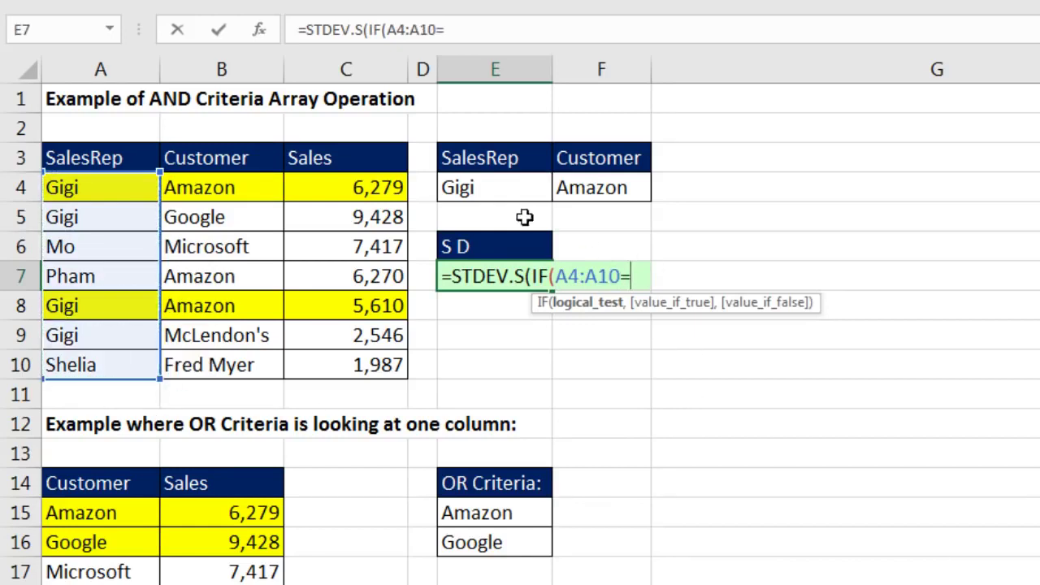
pyautogui.click(469, 189)
pyautogui.write(',')
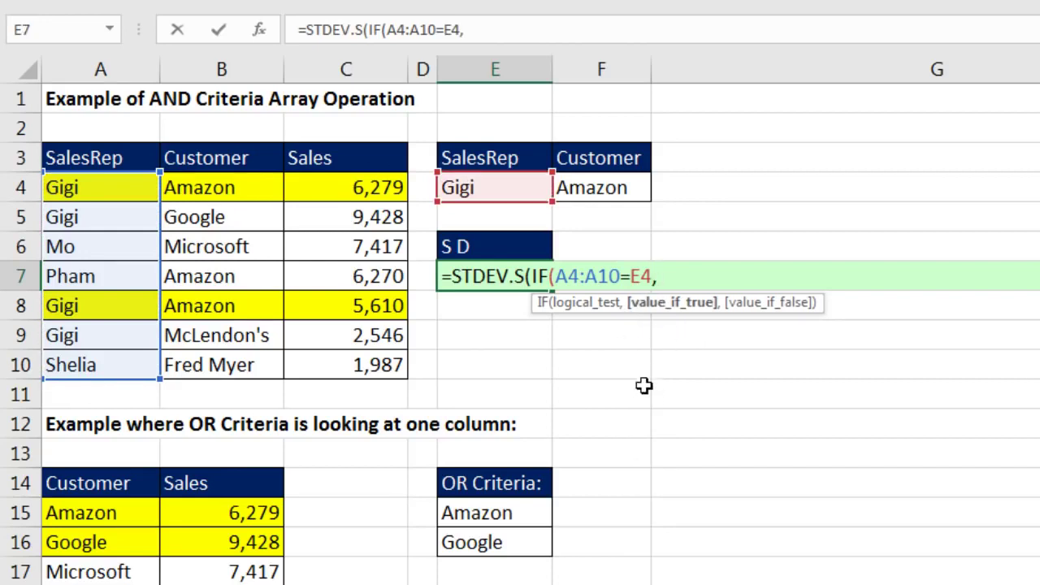
# Nest a second IF as the value if true, with the logical test B4:B10=F4.
pyautogui.write('IF(')
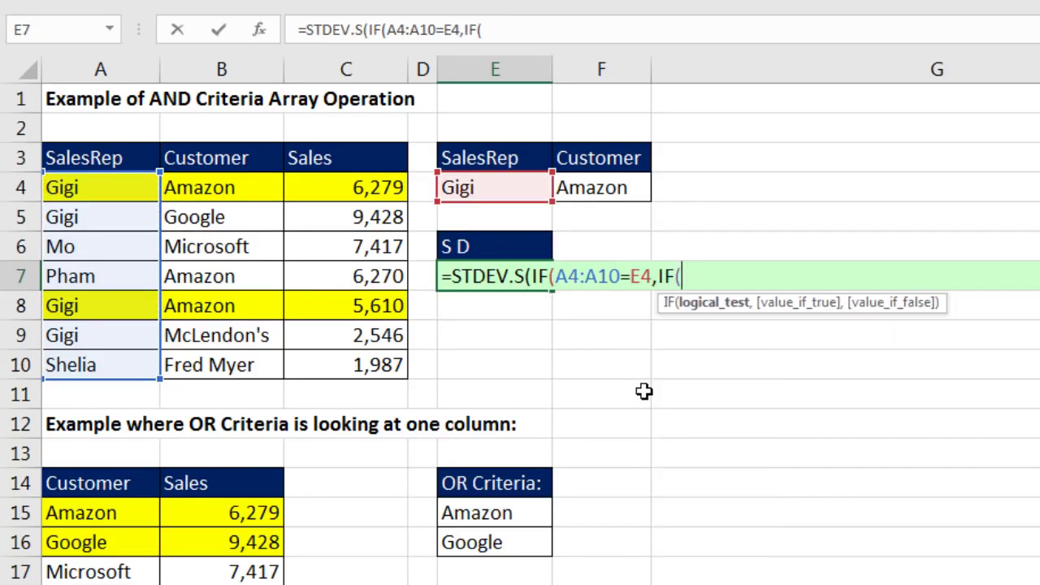
pyautogui.moveTo(202, 184); pyautogui.dragTo(209, 368)
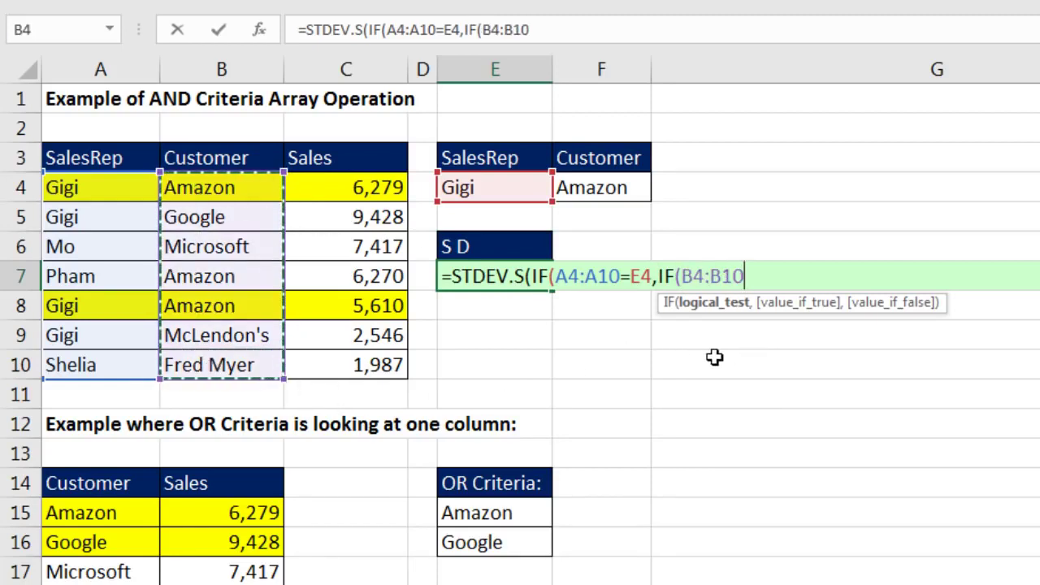
pyautogui.write('=')
pyautogui.click(605, 190)
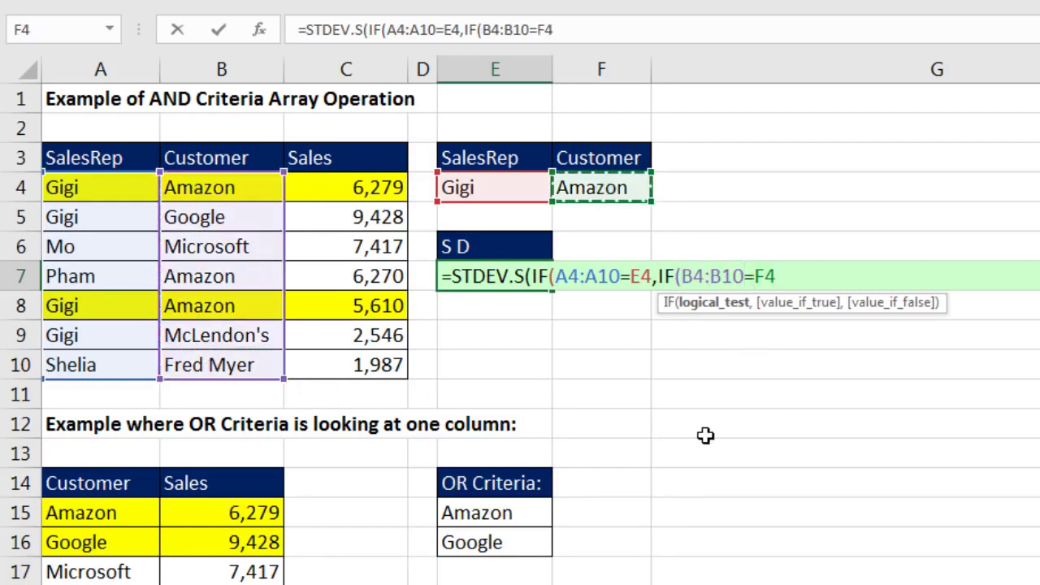
pyautogui.write(',')
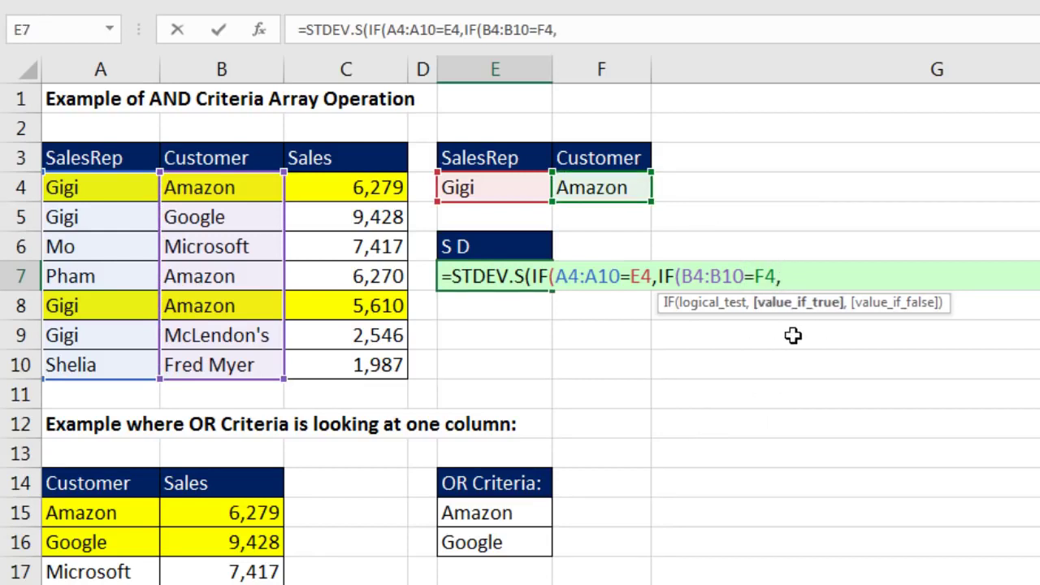
# Use C4:C10 as the inner value if true and enter =STDEV.S(IF(A4:A10=E4,IF(B4:B10=F4,C4:C10))) in E7 as an array formula.
pyautogui.moveTo(312, 188); pyautogui.dragTo(335, 361)
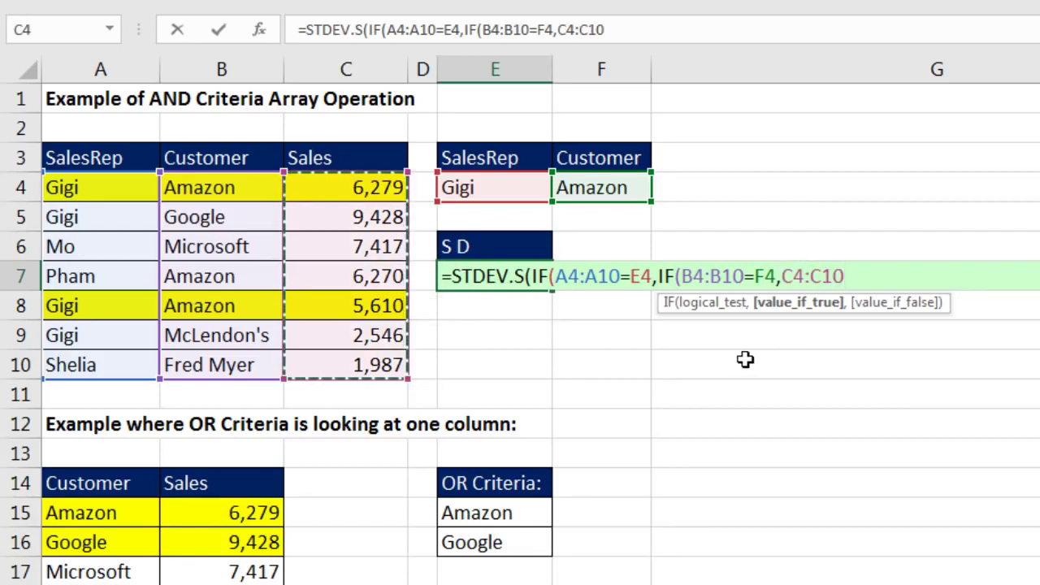
pyautogui.write(')')
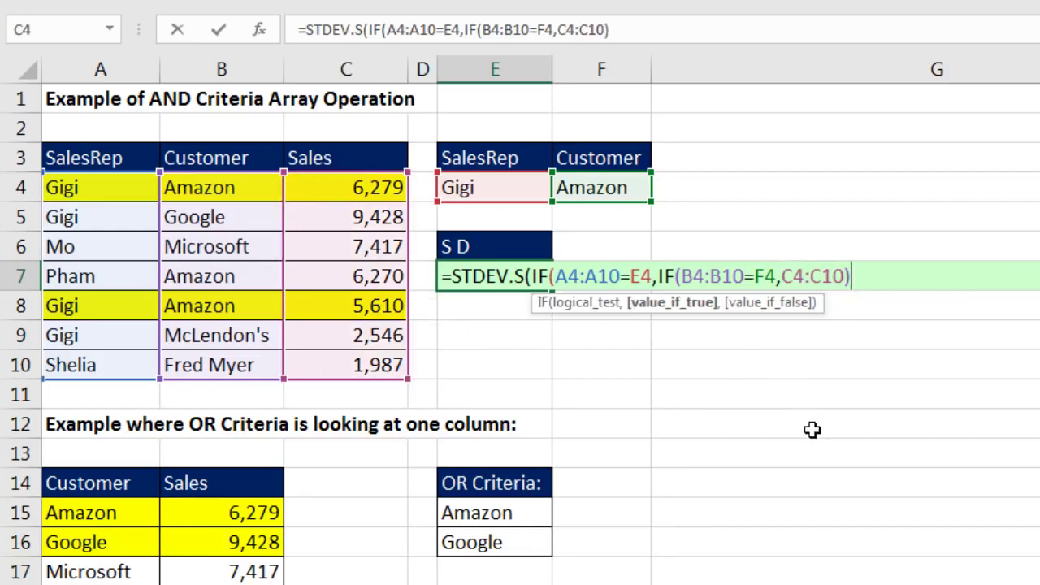
pyautogui.write('))')
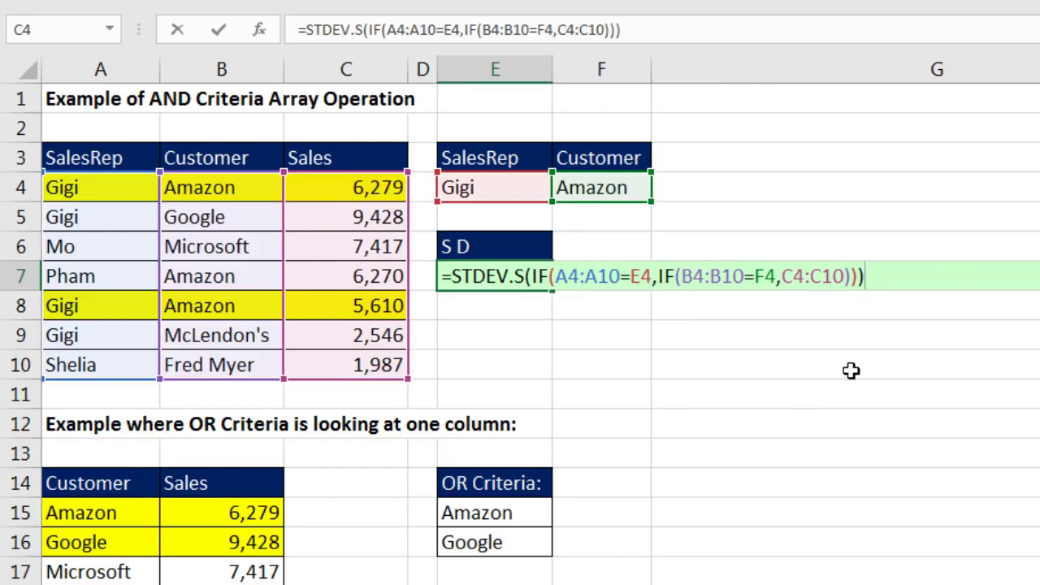
pyautogui.hotkey('ctrl', 'shift', 'Return')
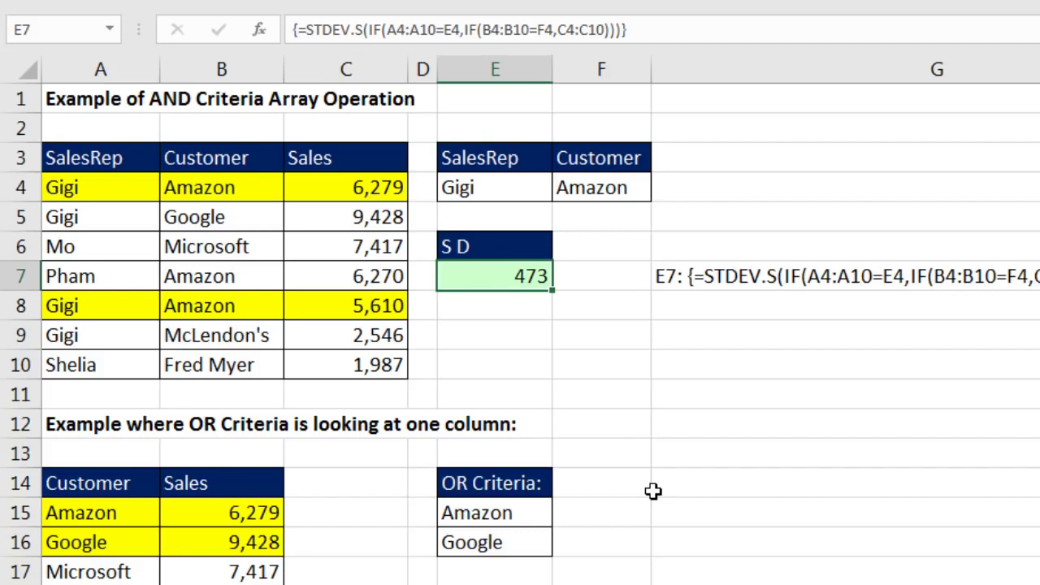
# Copy the formula text from E7 and paste it into E8 in edit mode.
pyautogui.press('F2')
pyautogui.press('Escape')
pyautogui.doubleClick(531, 276)
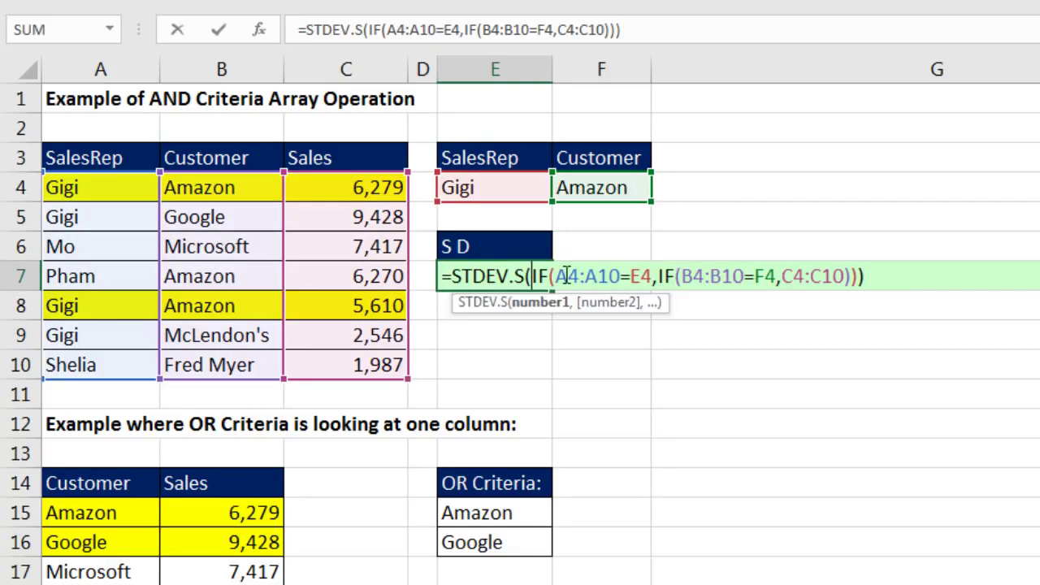
pyautogui.moveTo(443, 276); pyautogui.dragTo(901, 298)
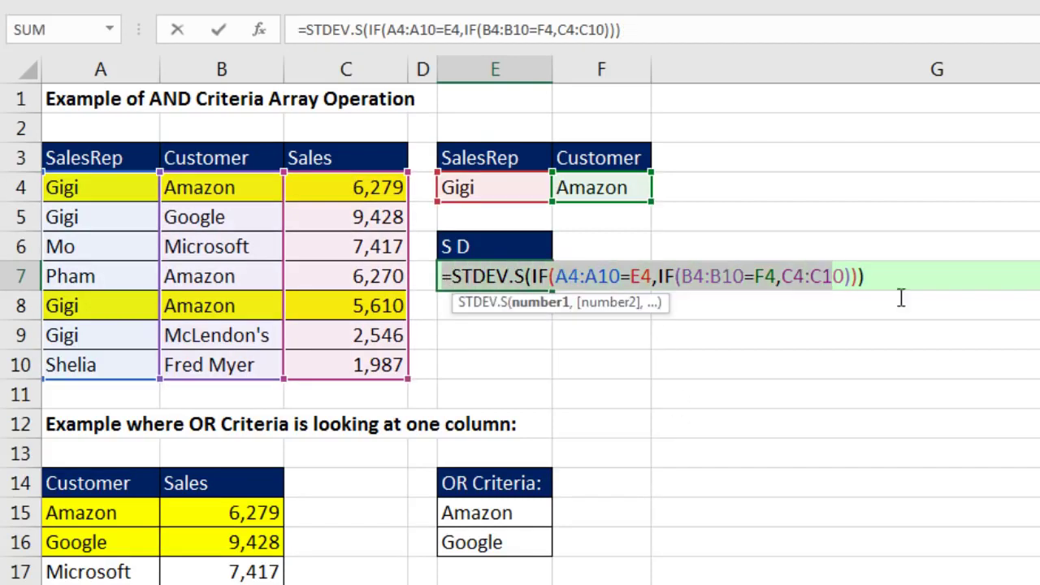
pyautogui.hotkey('ctrl', 'c')
pyautogui.press('Escape')
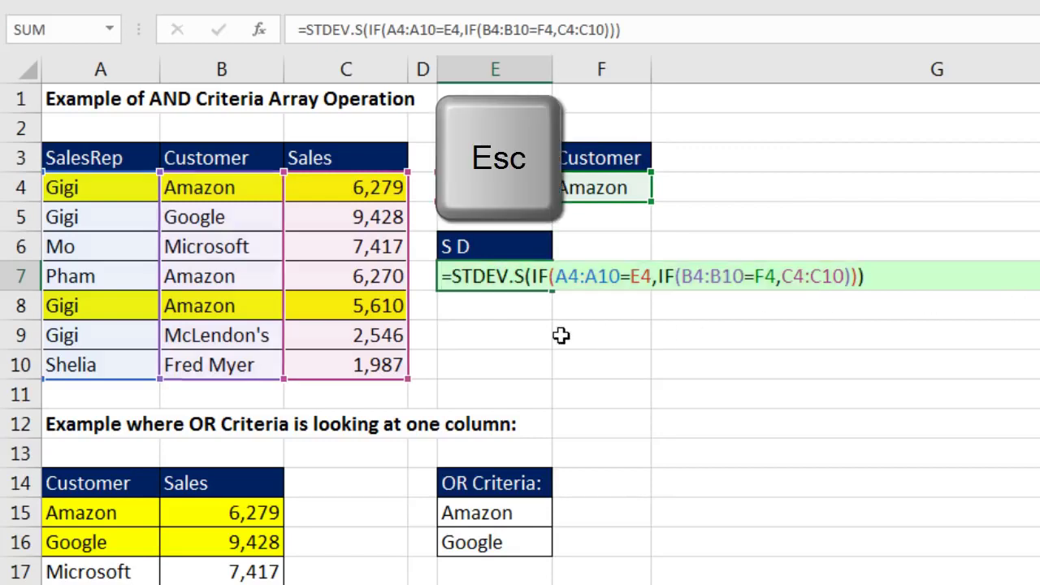
pyautogui.click(519, 307)
pyautogui.press('F2')
pyautogui.hotkey('ctrl', 'v')
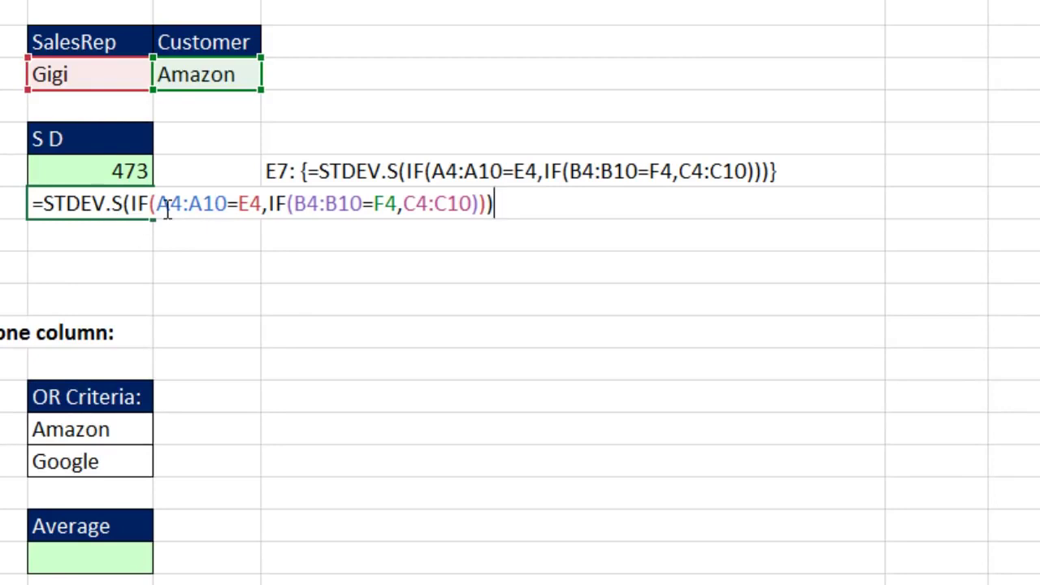
# Evaluate the logical tests A4:A10=E4 and B4:B10=F4 in place within the E8 formula.
pyautogui.moveTo(159, 204); pyautogui.dragTo(264, 208)
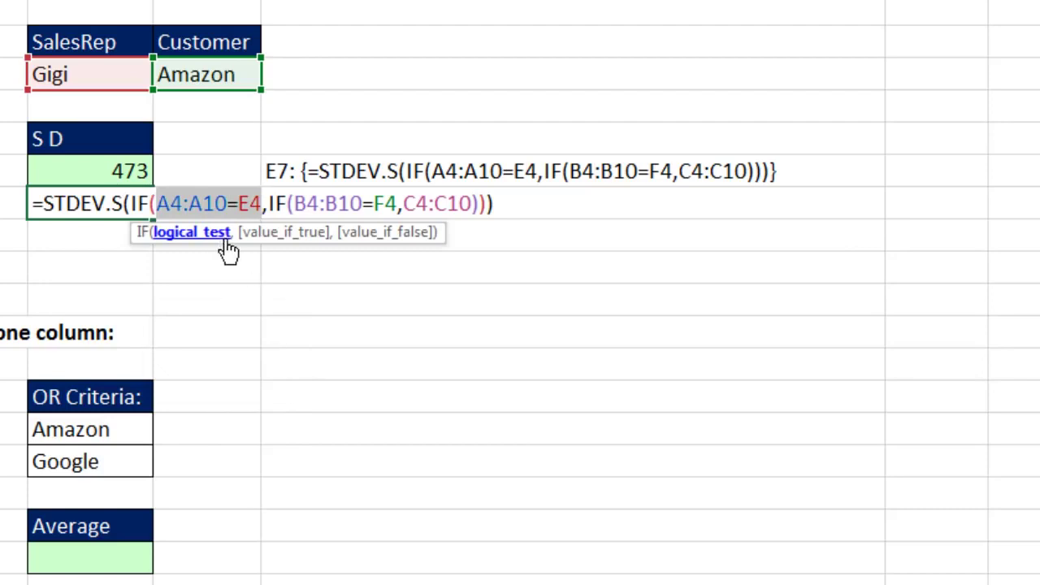
pyautogui.press('F9')
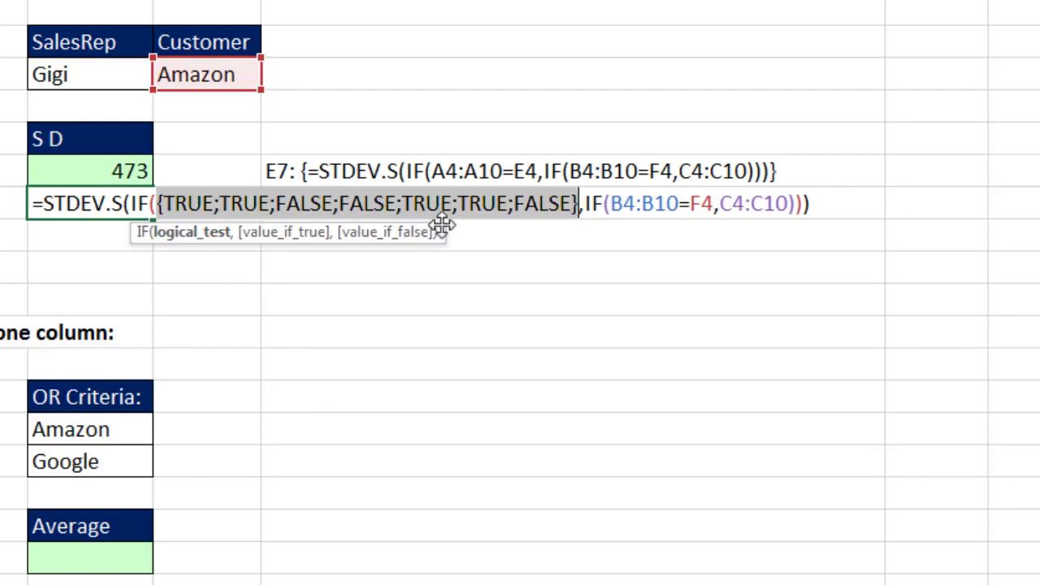
pyautogui.click(613, 208)
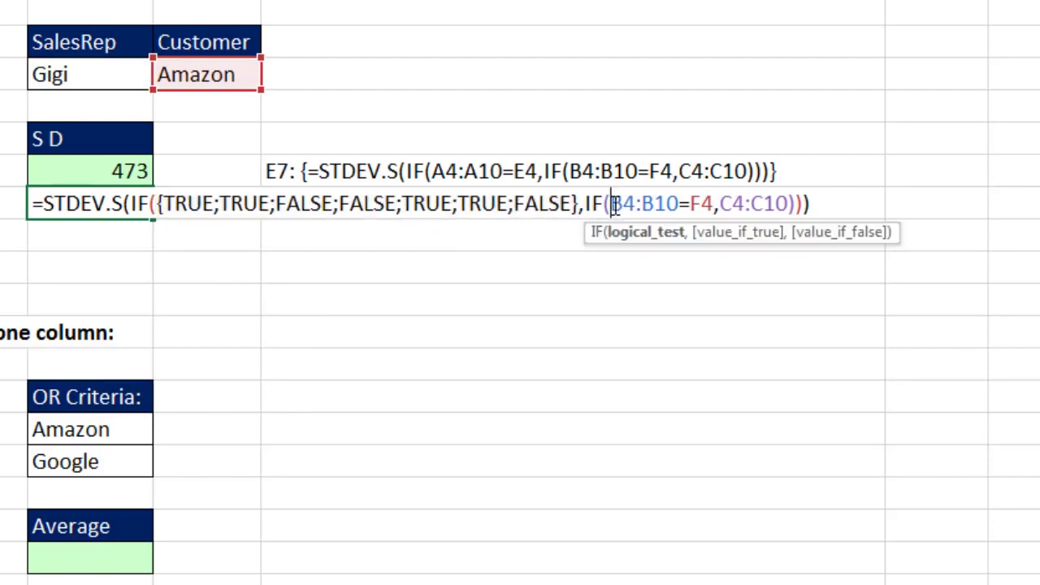
pyautogui.hotkey('shift', 'Right')
pyautogui.hotkey('shift', 'Right')
pyautogui.hotkey('shift', 'Right')
pyautogui.hotkey('shift', 'Right')
pyautogui.hotkey('shift', 'Right')
pyautogui.hotkey('shift', 'Right')
pyautogui.hotkey('shift', 'Right')
pyautogui.hotkey('shift', 'Right')
pyautogui.hotkey('shift', 'Right')
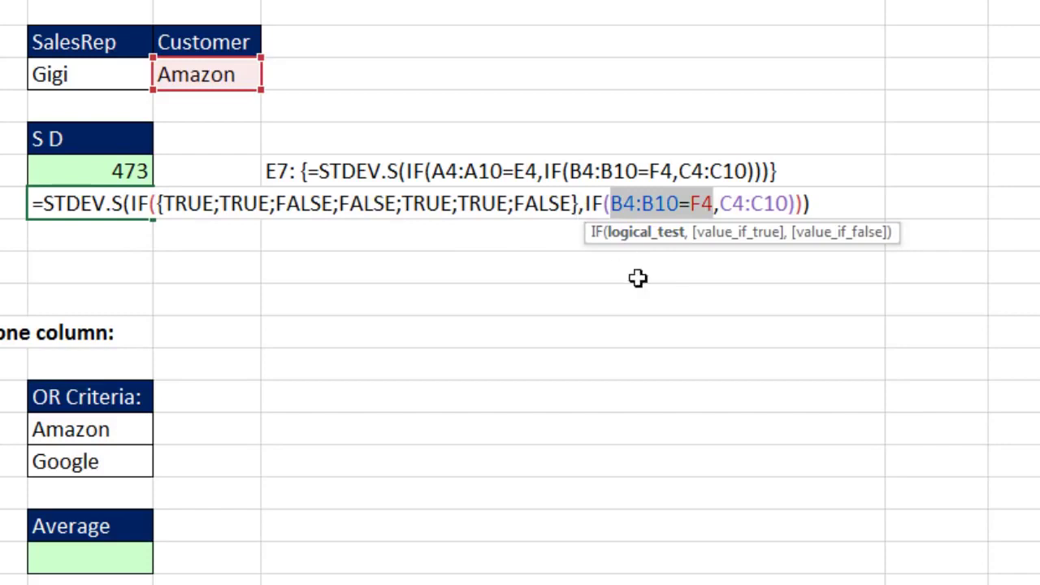
pyautogui.press('F9')
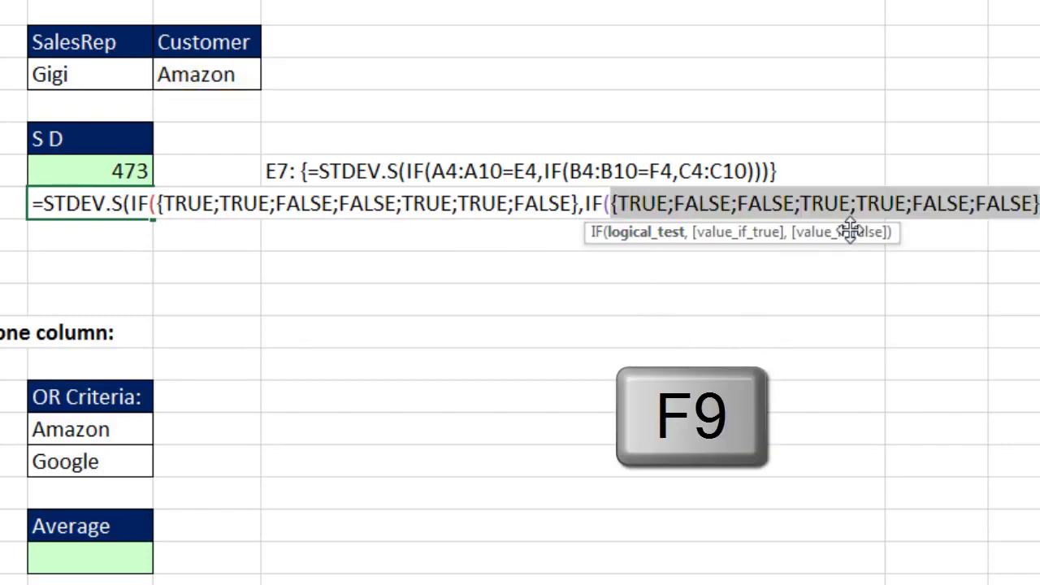
# Evaluate C4:C10 in place and store the E8 formula as text by adding a leading space.
pyautogui.click(658, 206)
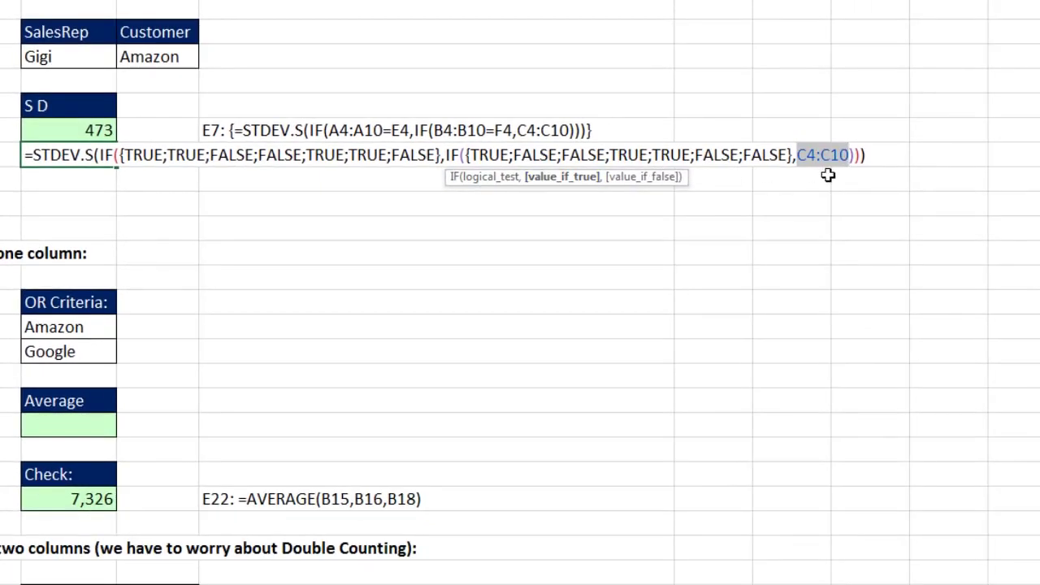
pyautogui.press('F9')
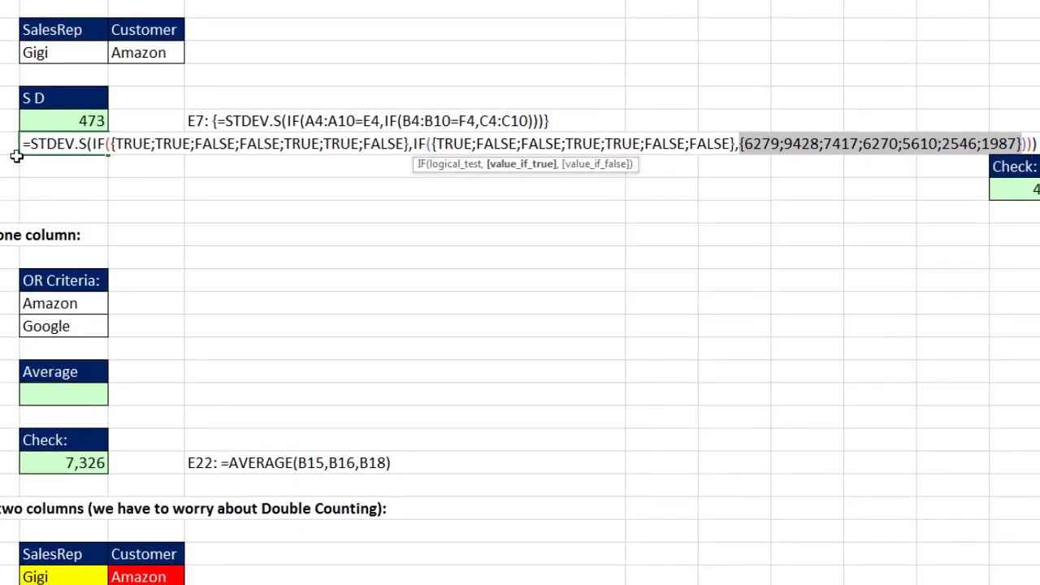
pyautogui.press('Home')
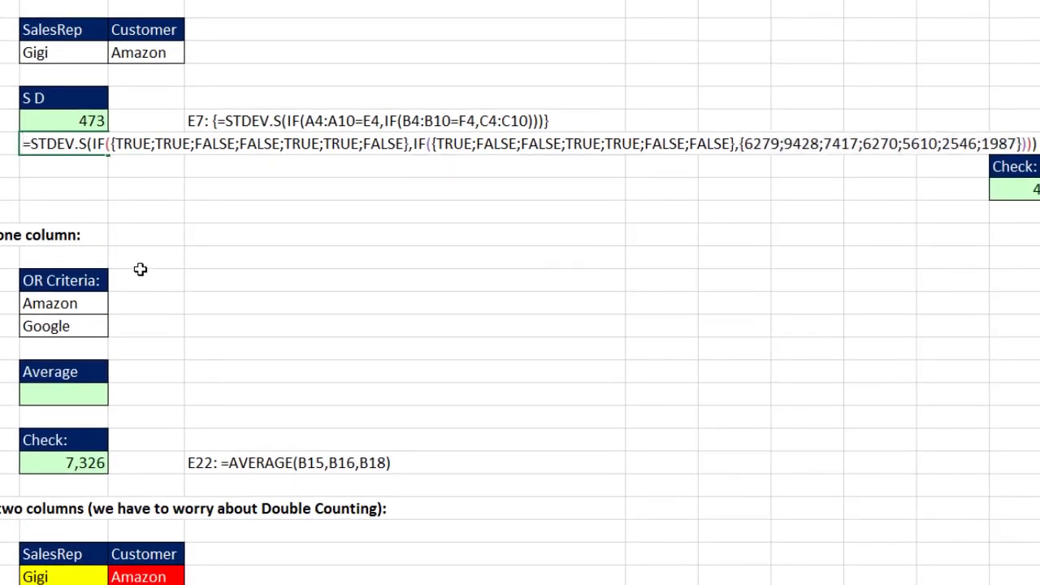
pyautogui.click(236, 262)
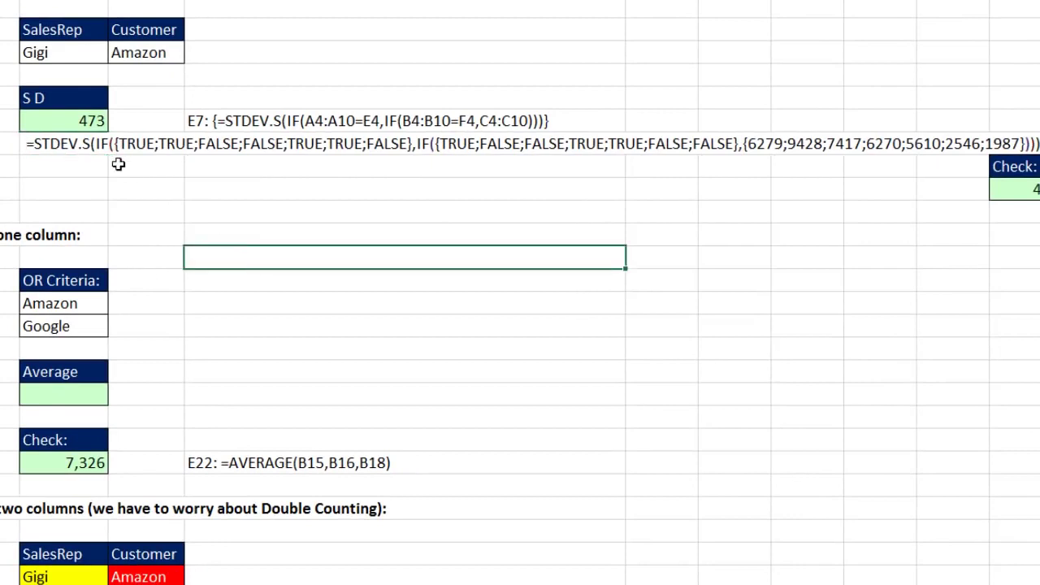
# Bold the first TRUE in each logical array and the matching value 6279 in the E8 formula text.
pyautogui.doubleClick(79, 145)
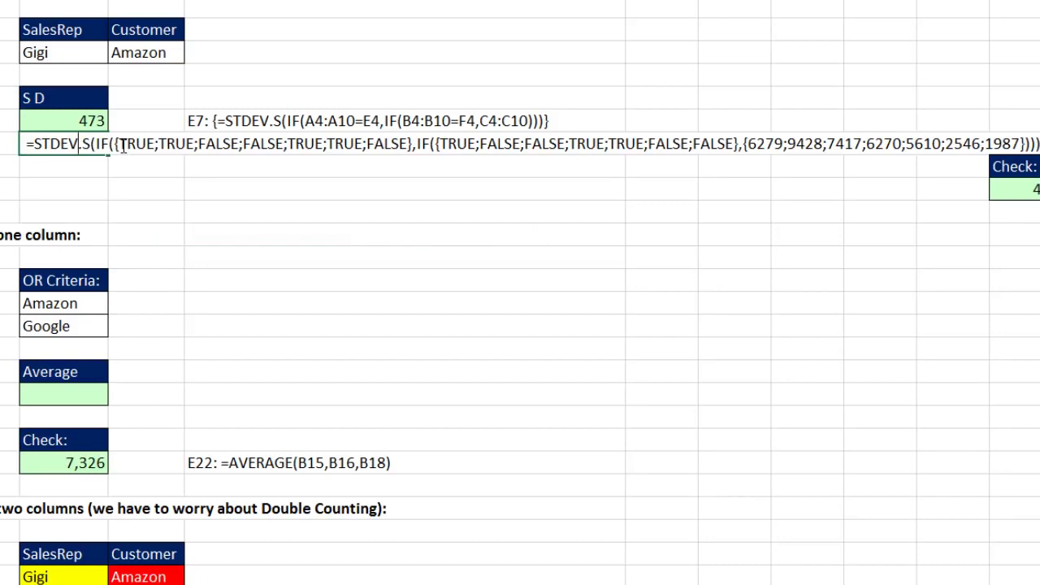
pyautogui.moveTo(114, 143); pyautogui.dragTo(413, 144)
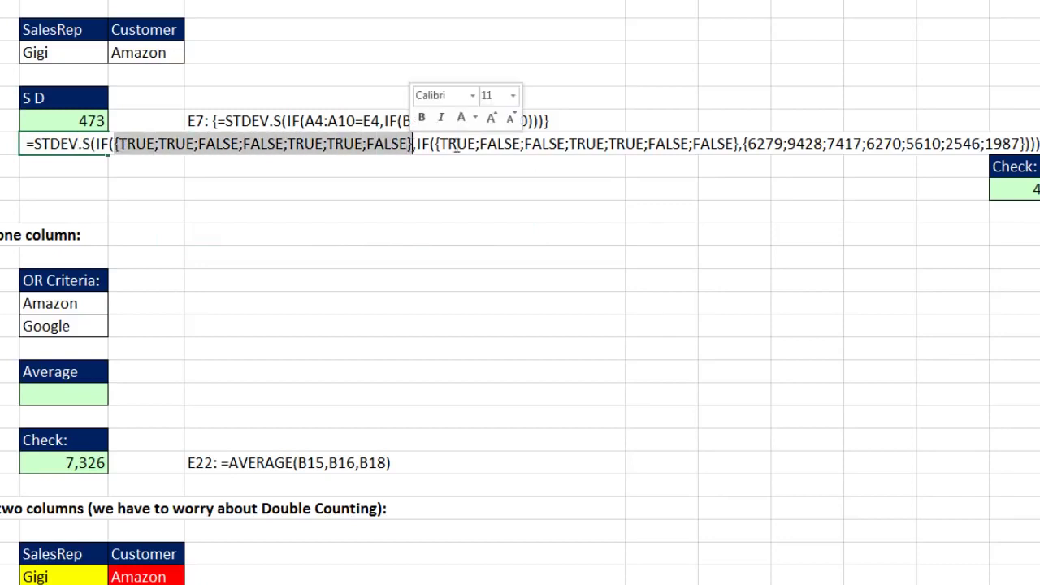
pyautogui.tripleClick(138, 143)
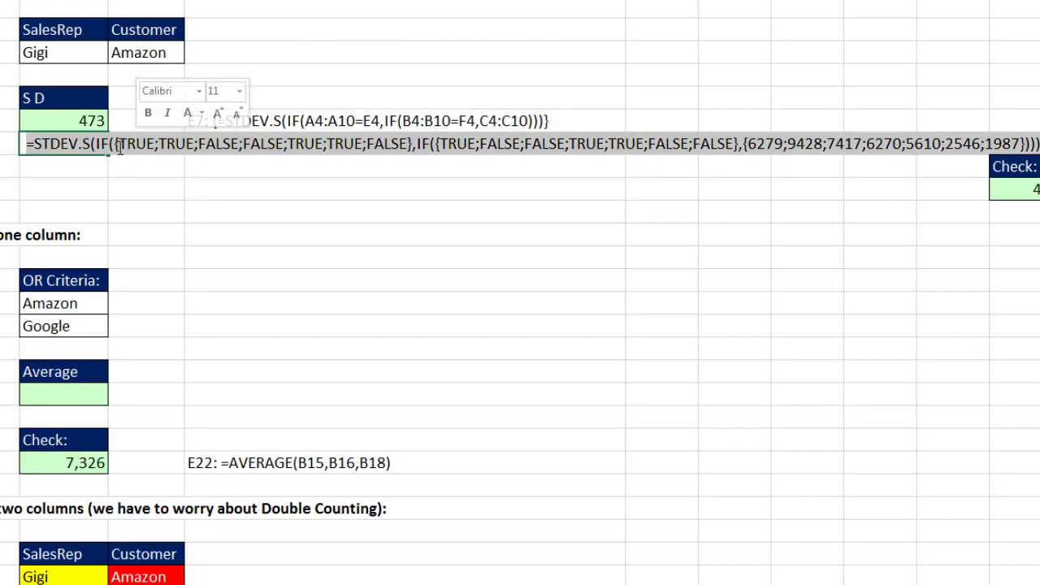
pyautogui.click(122, 145)
pyautogui.moveTo(119, 145); pyautogui.dragTo(156, 143)
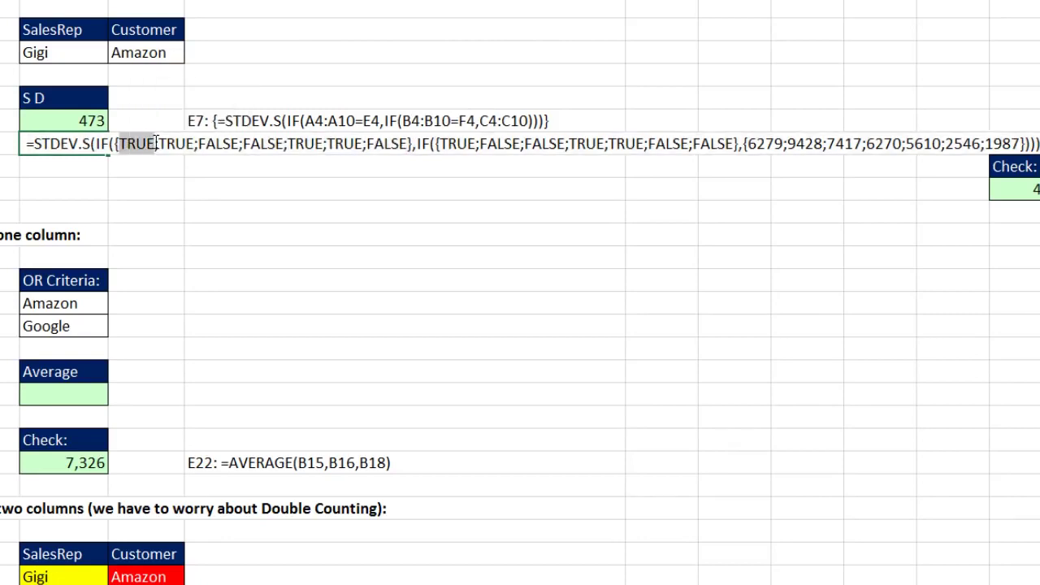
pyautogui.hotkey('ctrl', 'b')
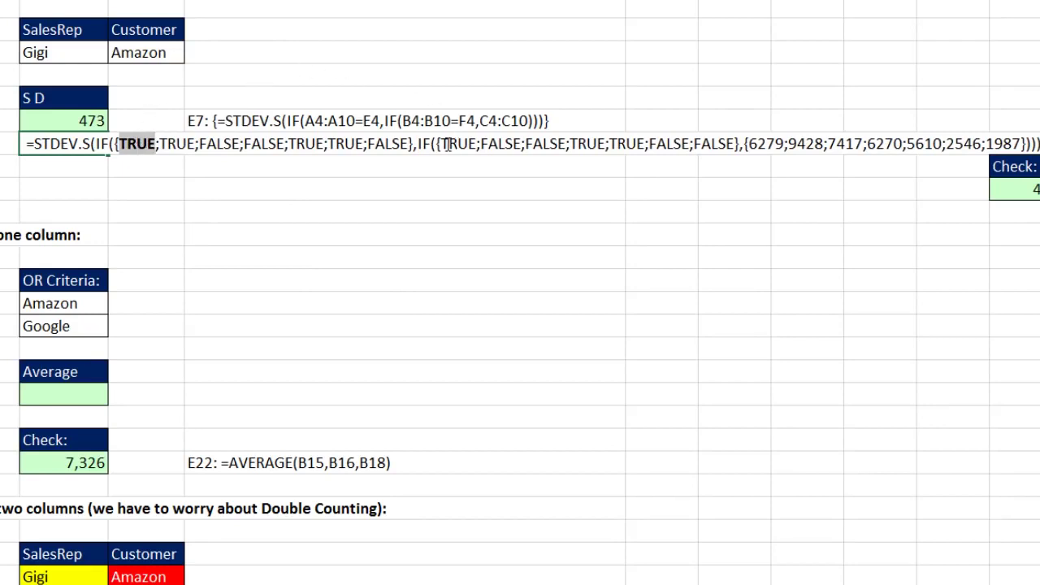
pyautogui.moveTo(442, 143); pyautogui.dragTo(469, 144)
pyautogui.hotkey('ctrl', 'b')
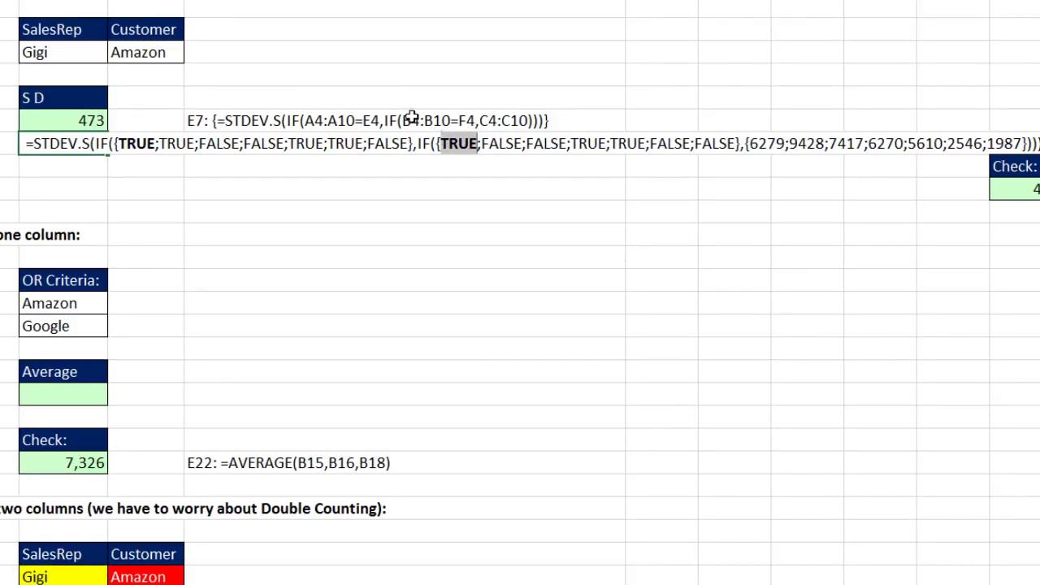
pyautogui.moveTo(749, 143); pyautogui.dragTo(785, 144)
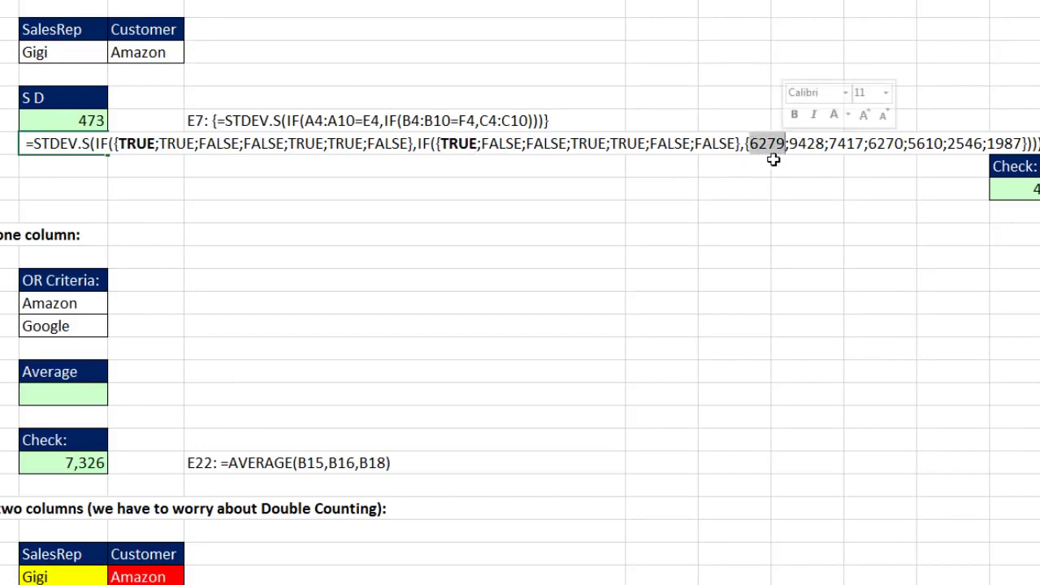
pyautogui.hotkey('ctrl', 'b')
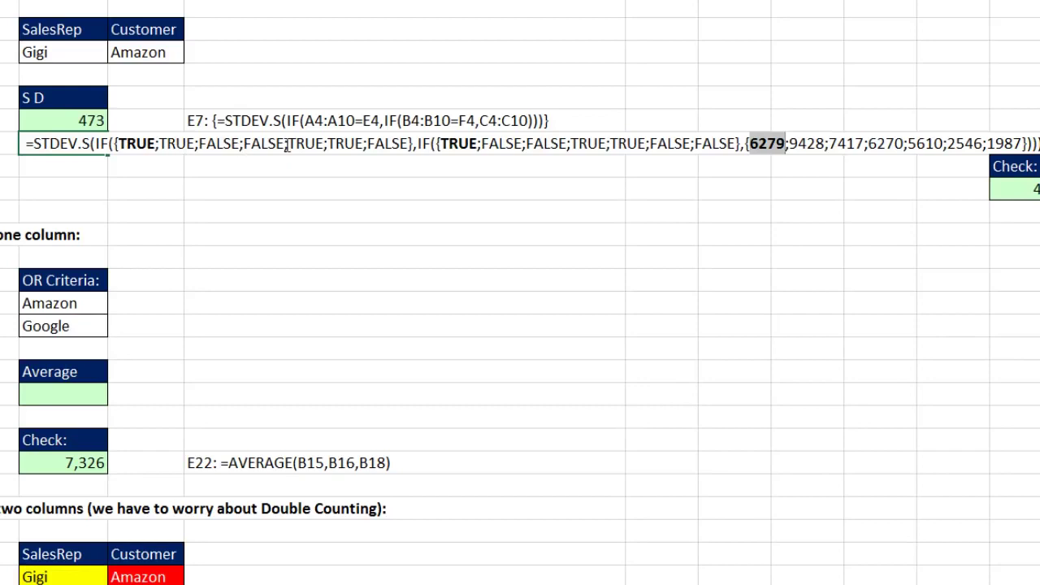
# Bold the fifth TRUE in each logical array and the matching value 5610 in E8, and enter the edited text.
pyautogui.moveTo(290, 143); pyautogui.dragTo(318, 143)
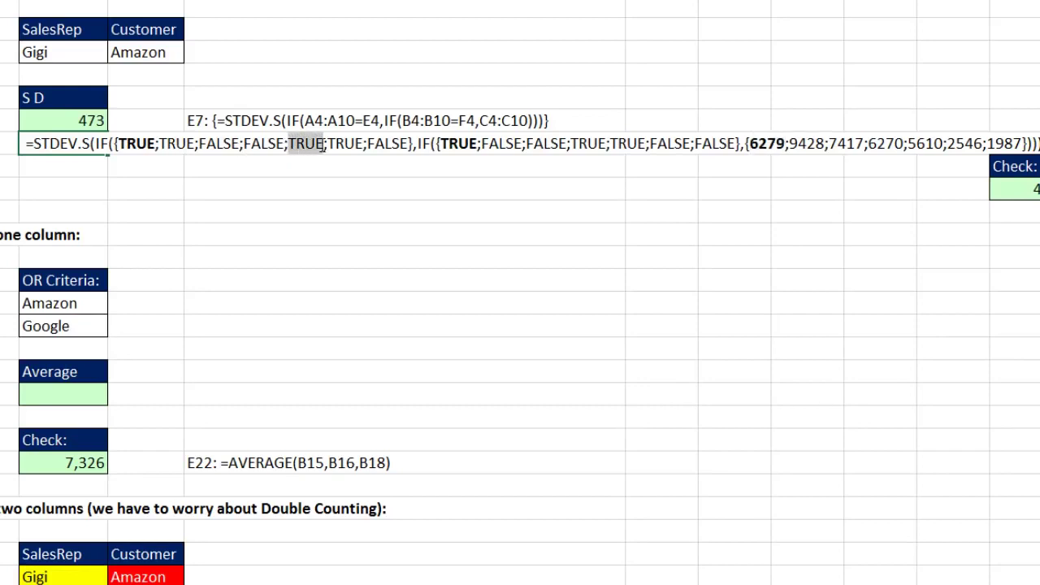
pyautogui.hotkey('ctrl', 'b')
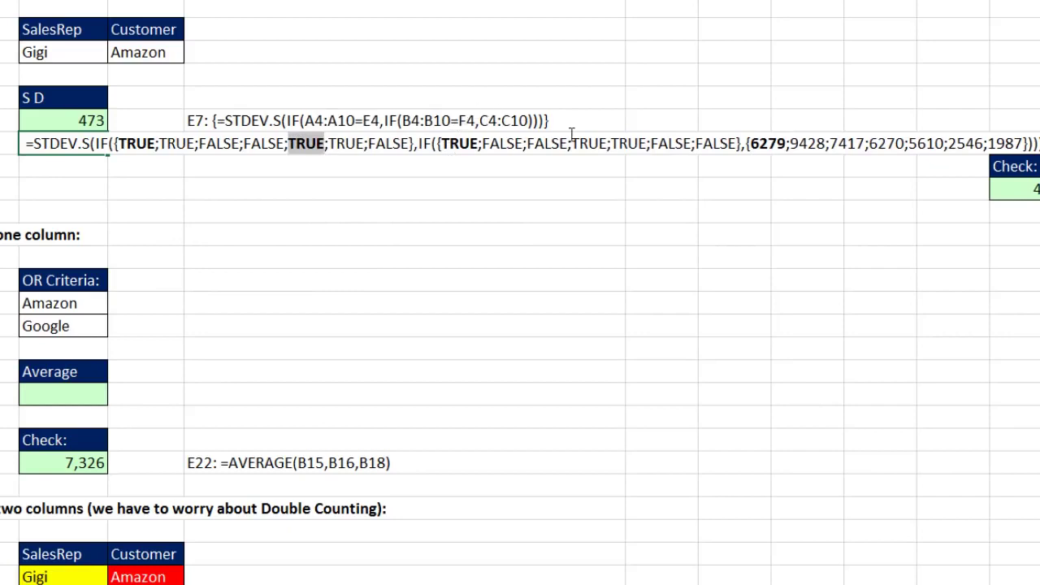
pyautogui.moveTo(612, 143); pyautogui.dragTo(647, 144)
pyautogui.hotkey('ctrl', 'b')
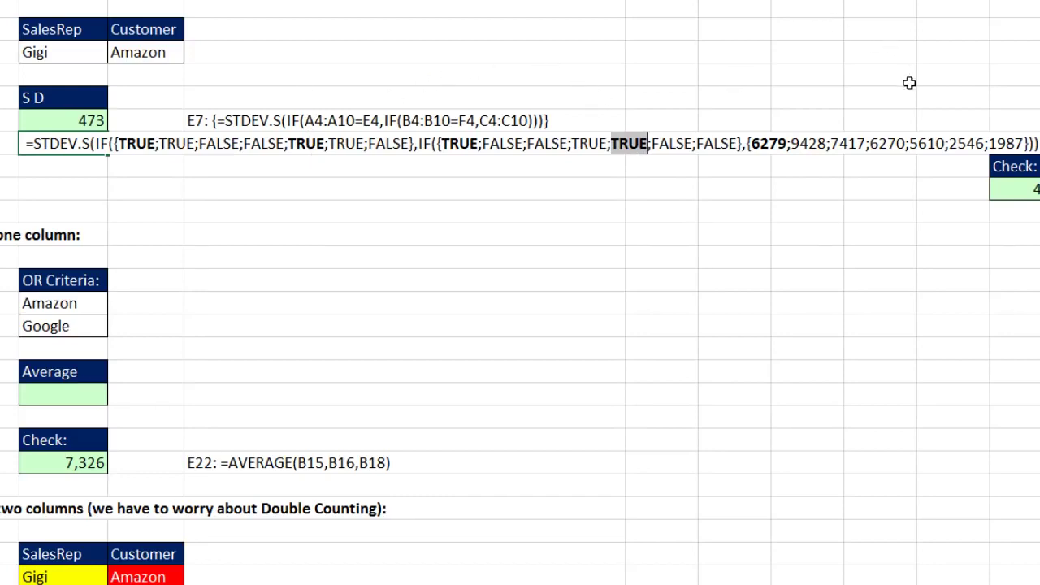
pyautogui.moveTo(911, 143); pyautogui.dragTo(945, 146)
pyautogui.hotkey('ctrl', 'b')
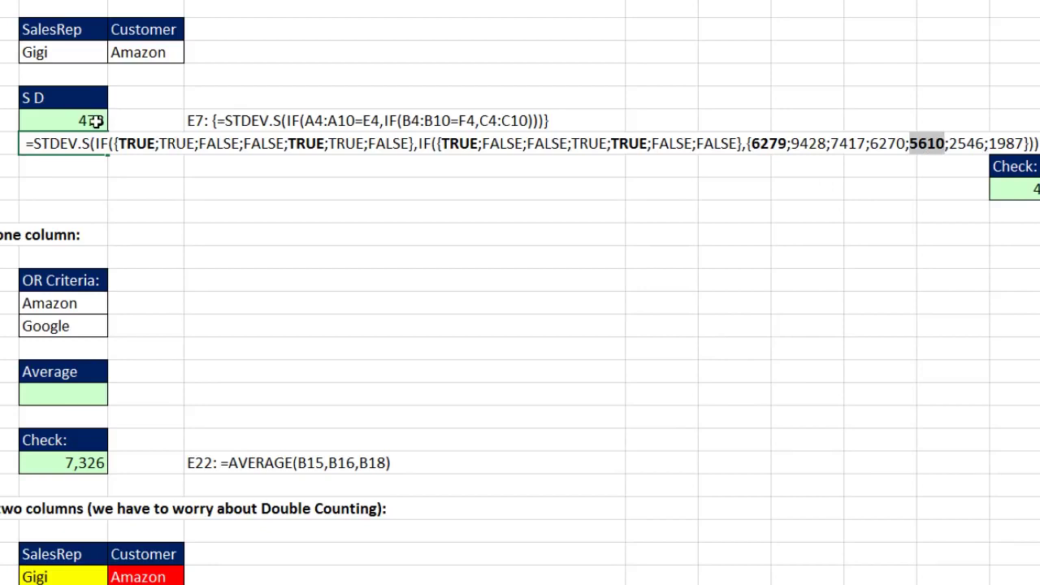
pyautogui.press('Return')
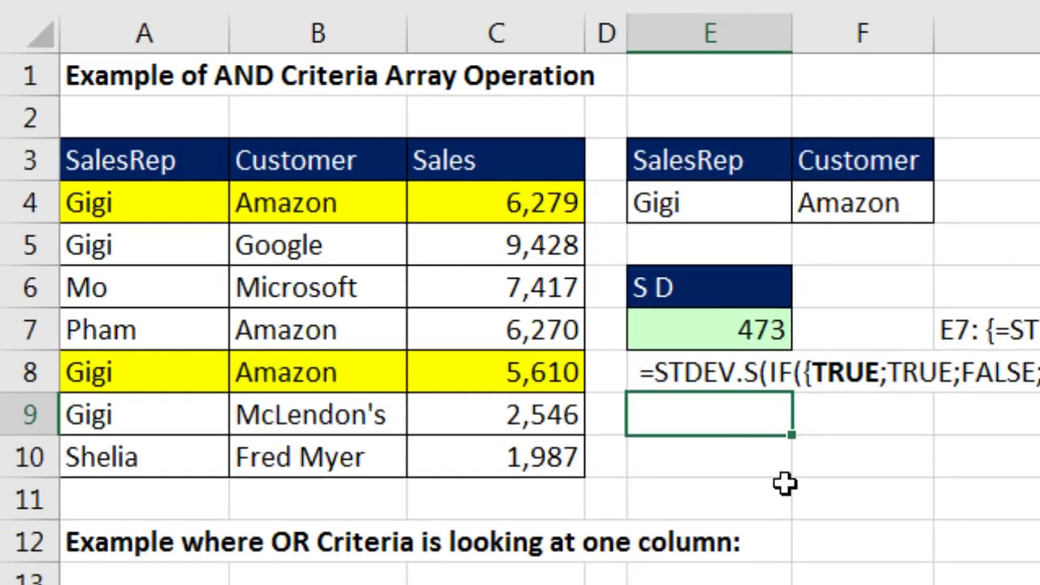
# Enter the check formula =STDEV.S(C4,C8) in E9 using the two highlighted Gigi and Amazon sales.
pyautogui.write('=stde')
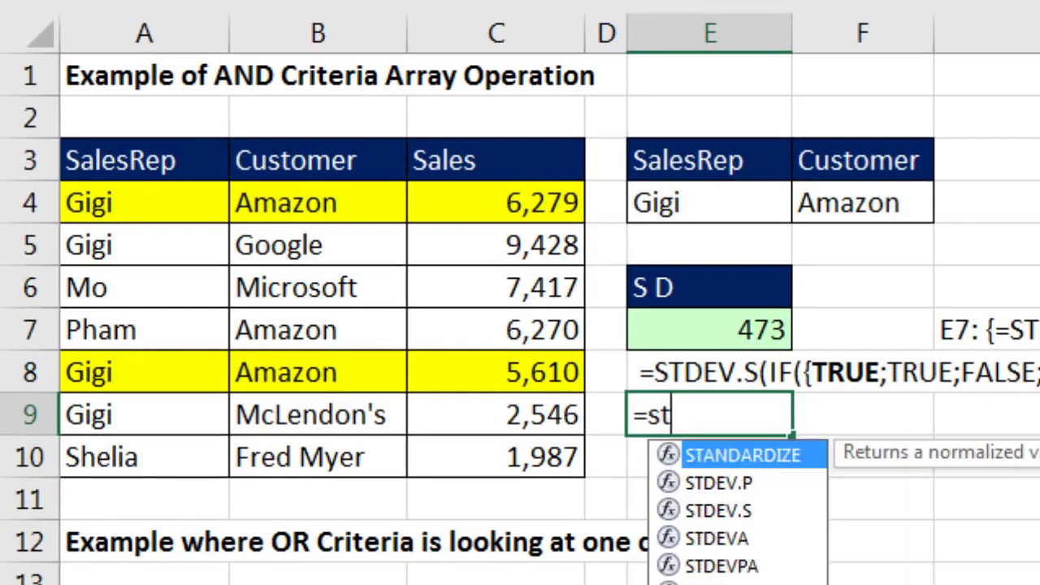
pyautogui.press('Down')
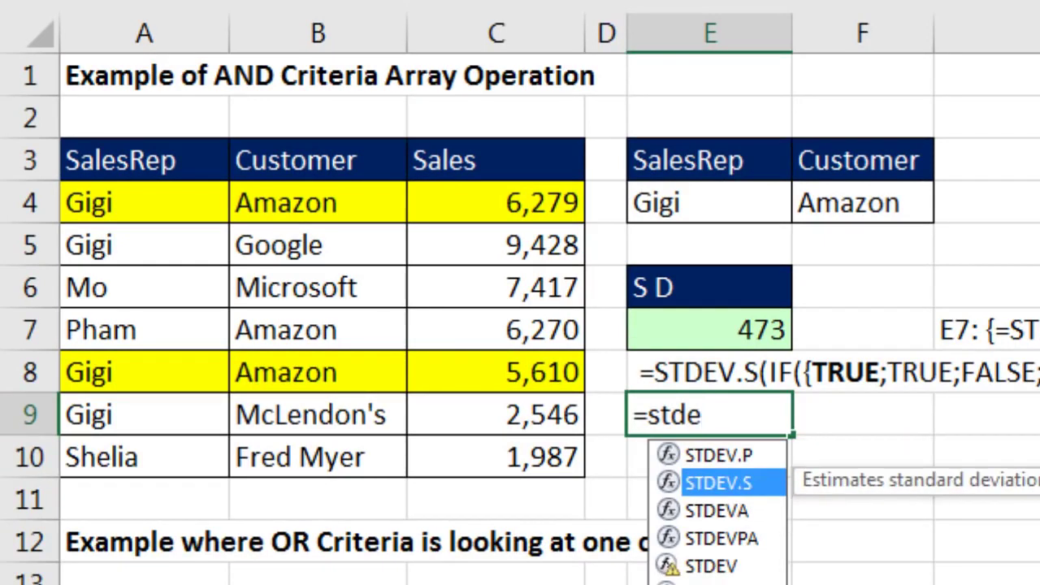
pyautogui.press('Tab')
pyautogui.click(537, 219)
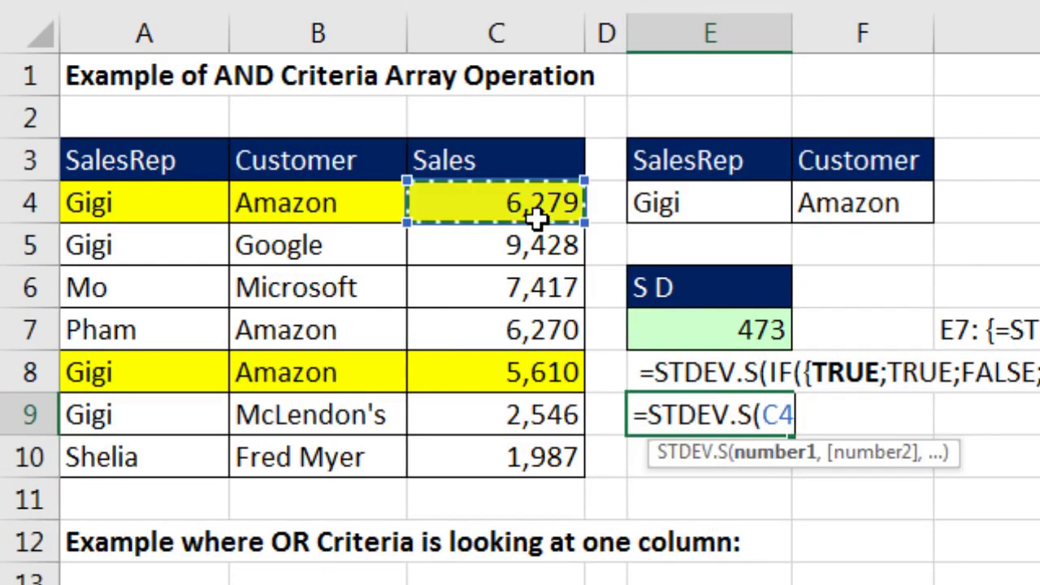
pyautogui.write(',')
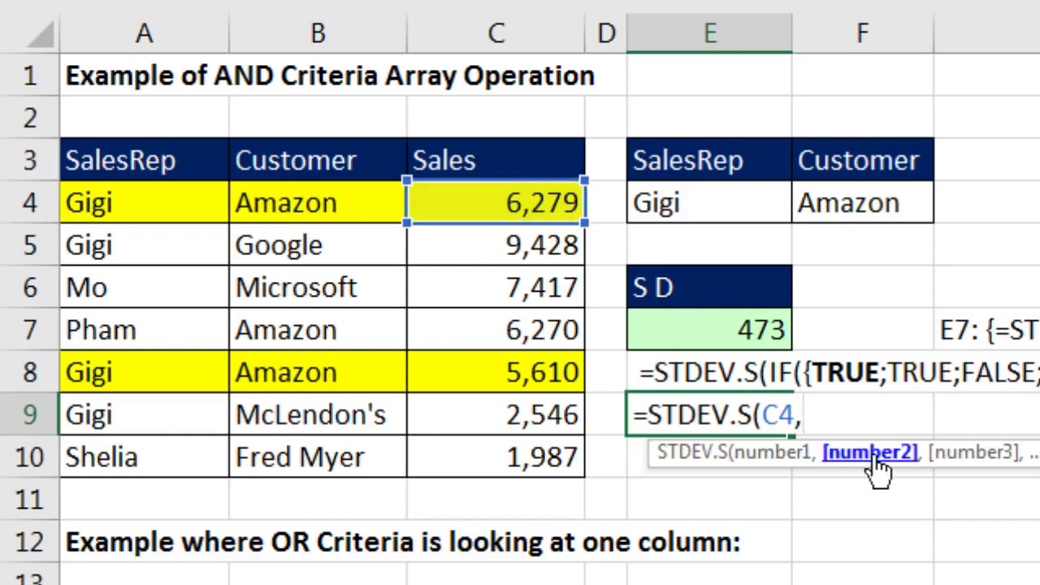
pyautogui.click(527, 365)
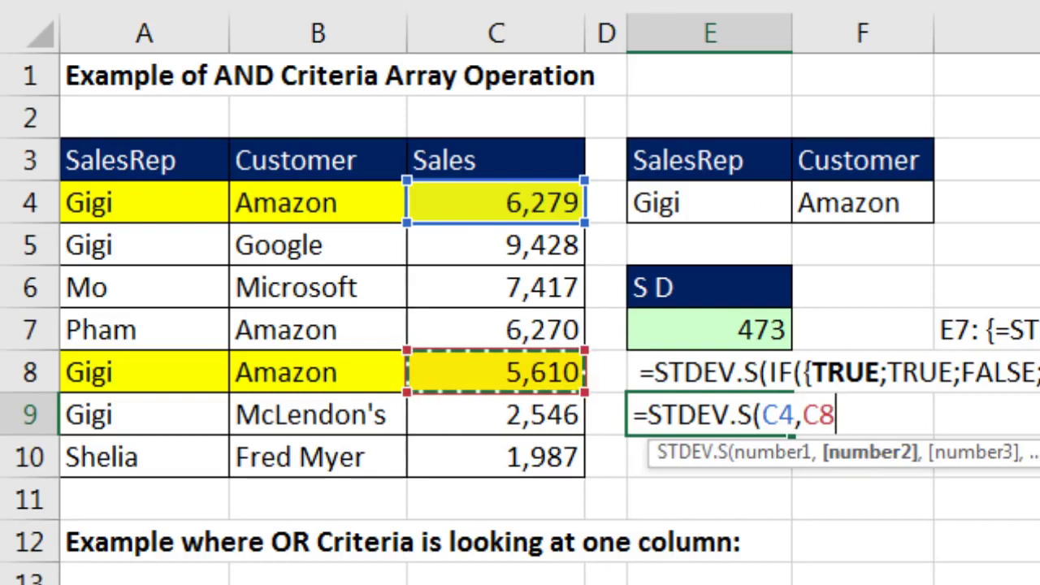
pyautogui.hotkey('ctrl', 'Return')
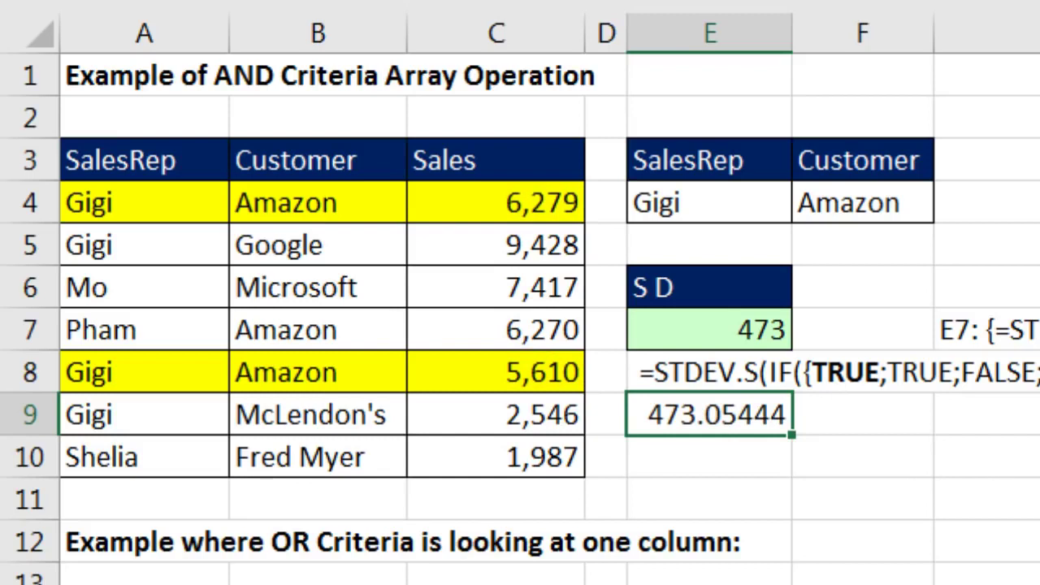
# Copy the cell formatting of E7 onto E9 with Format Painter.
pyautogui.click(772, 332)
pyautogui.rightClick(762, 332)
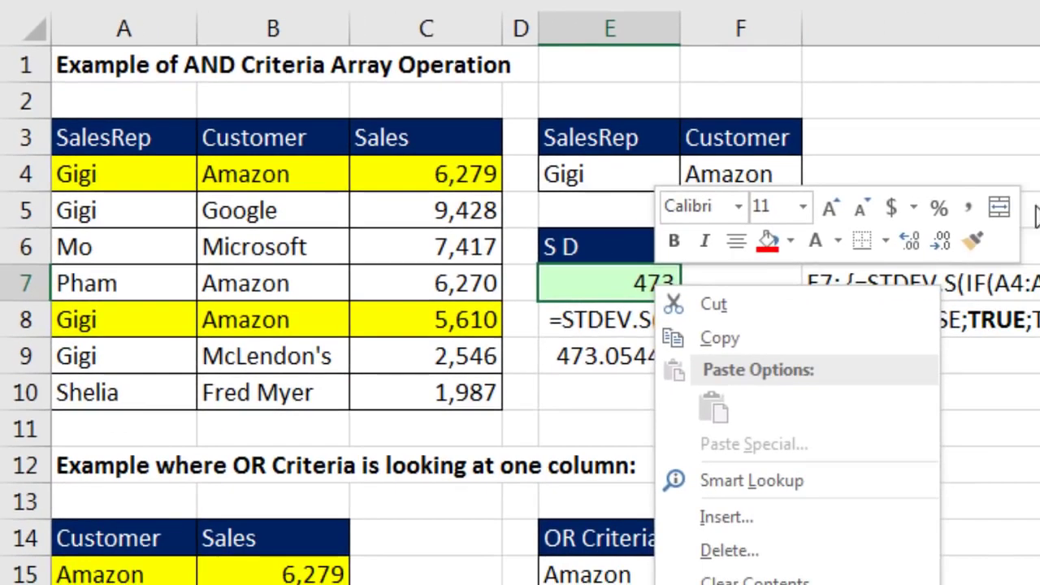
pyautogui.press('Escape')
pyautogui.click(979, 239)
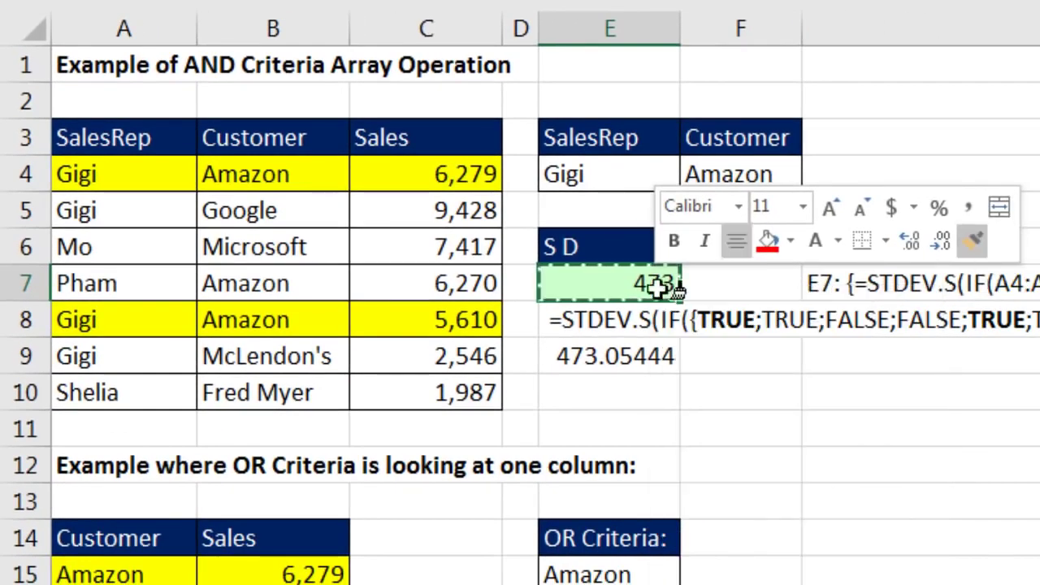
pyautogui.click(611, 357)
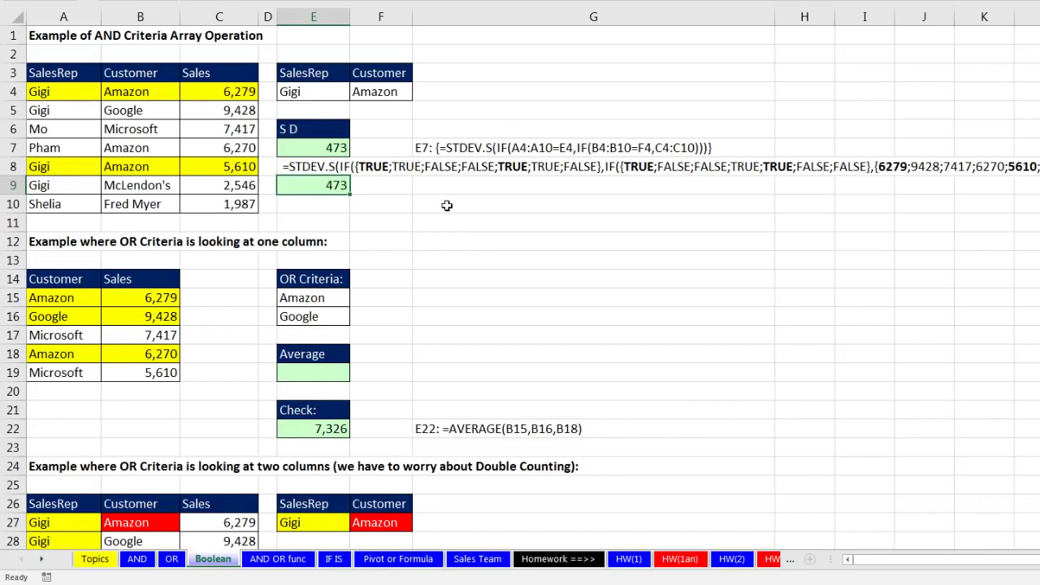
# Review the E7 array formula, and on the AND sheet examine the SUMIFS, COUNTIFS and AVERAGEIFS formulas in K20, K14 and K15.
pyautogui.doubleClick(332, 145)
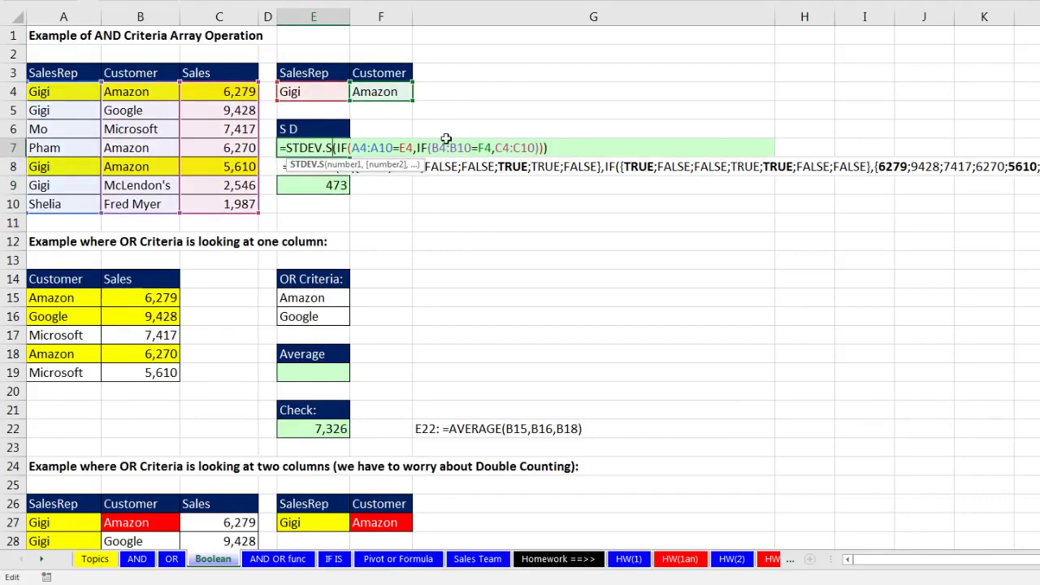
pyautogui.press('Escape')
pyautogui.click(136, 560)
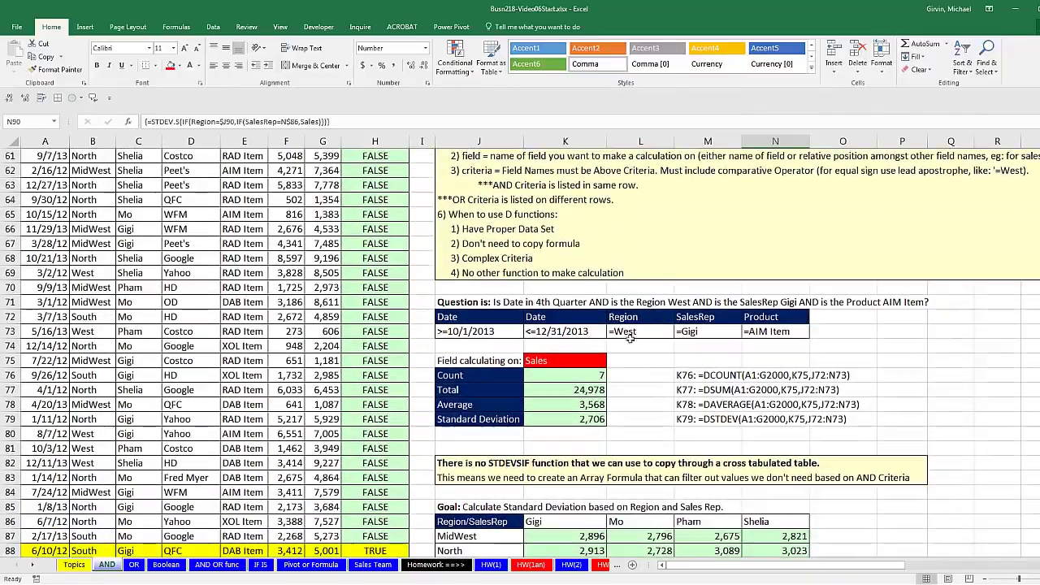
pyautogui.scroll(13, 578, 403)
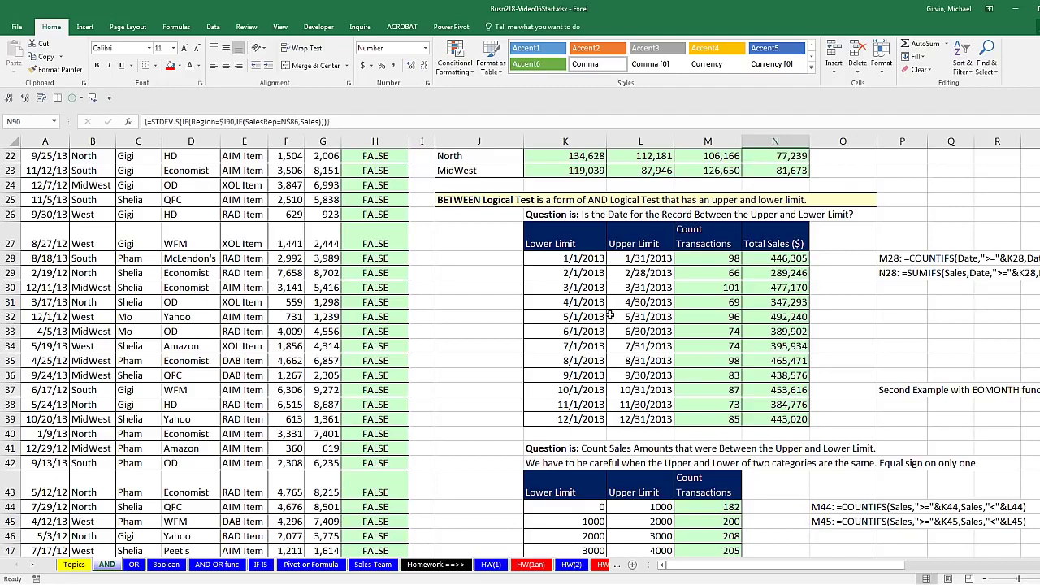
pyautogui.scroll(6, 609, 316)
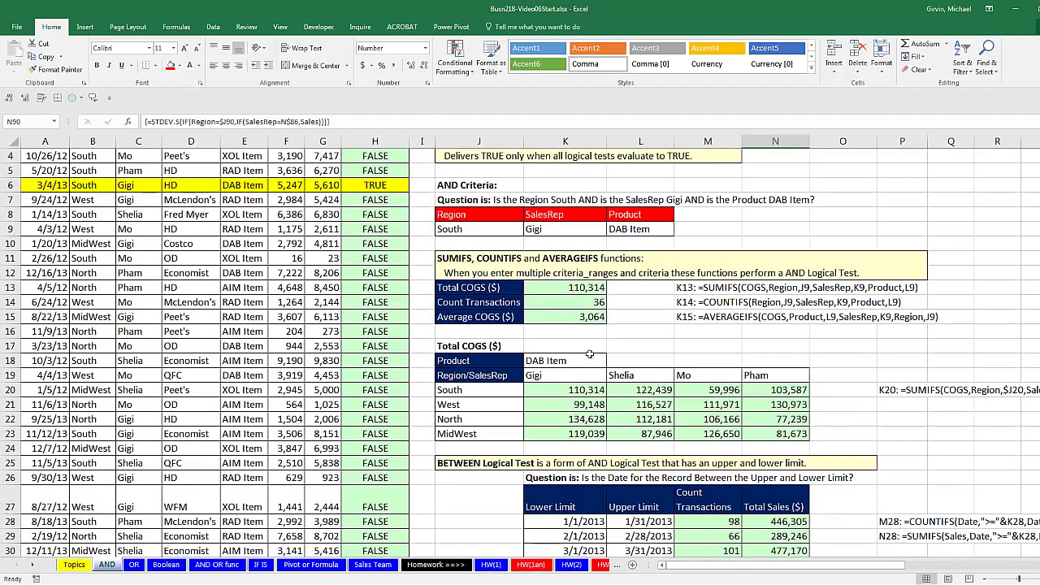
pyautogui.doubleClick(569, 391)
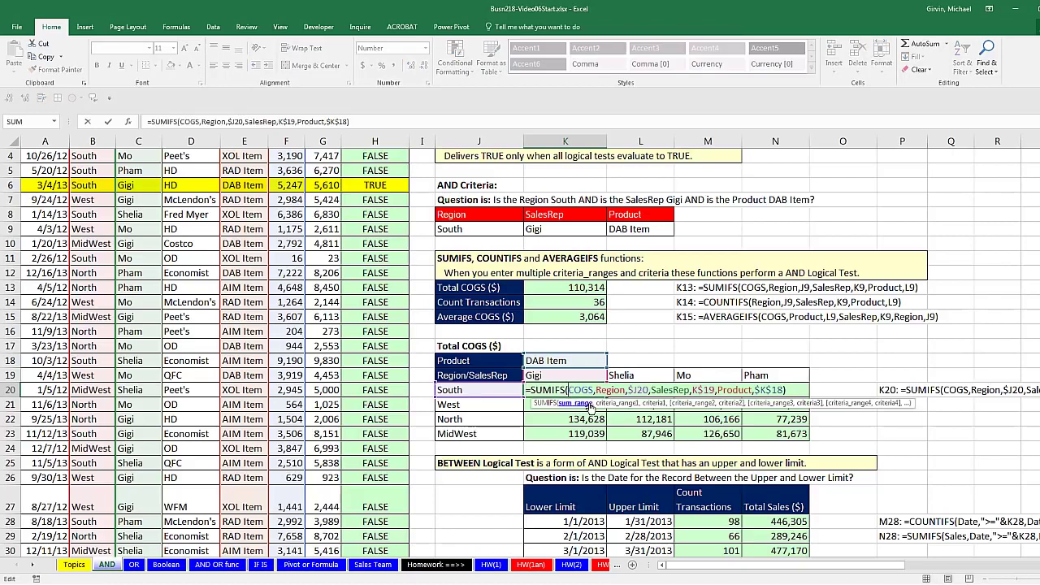
pyautogui.press('Escape')
pyautogui.doubleClick(567, 302)
pyautogui.press('Escape')
pyautogui.doubleClick(567, 317)
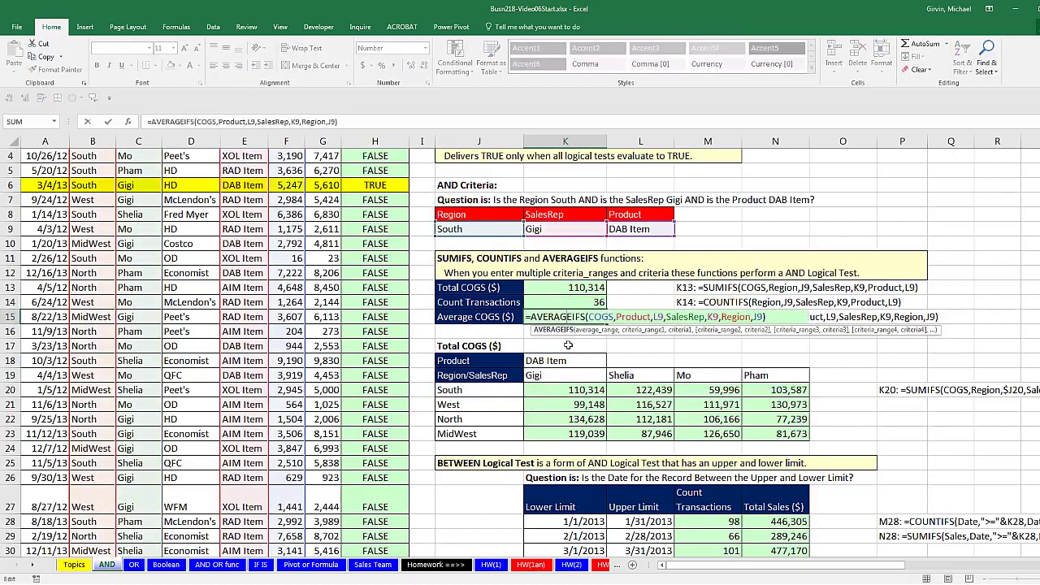
pyautogui.press('Escape')
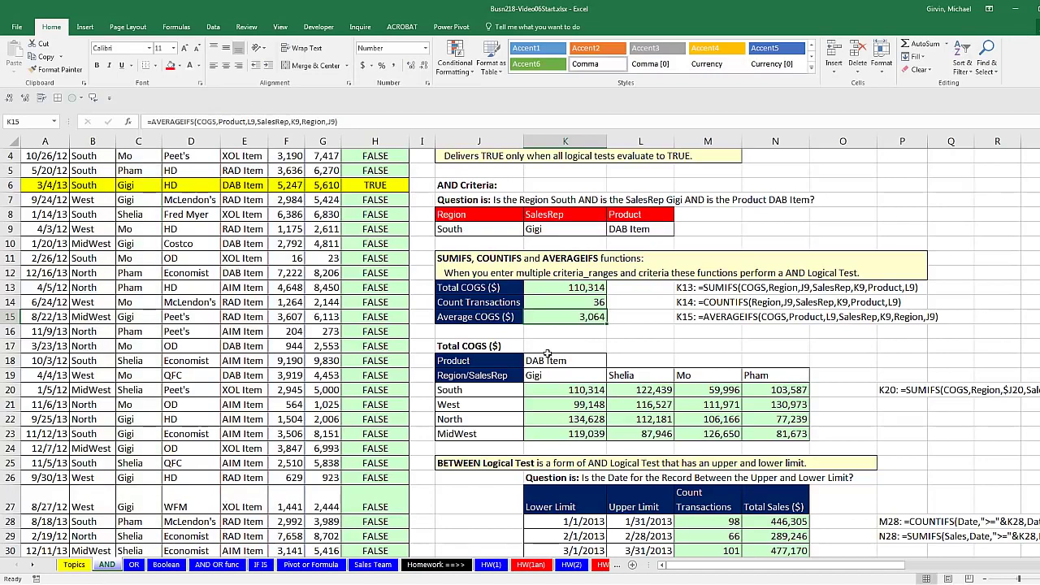
# Open the OR sheet, switch to the class notes PDF in Acrobat, and read its OR Logical Test (OR Criteria) section.
pyautogui.click(135, 565)
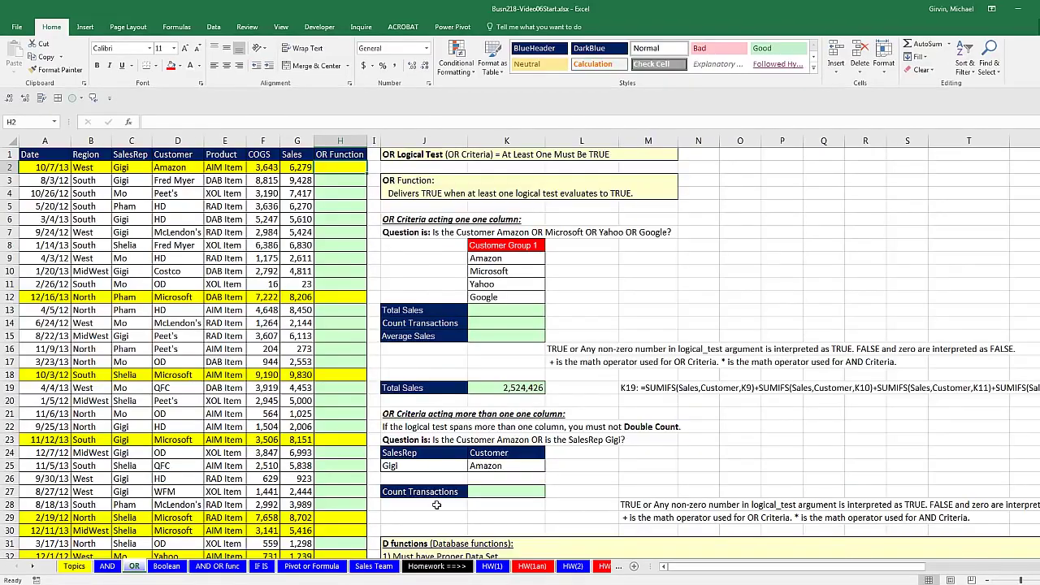
pyautogui.hotkey('alt', 'Tab')
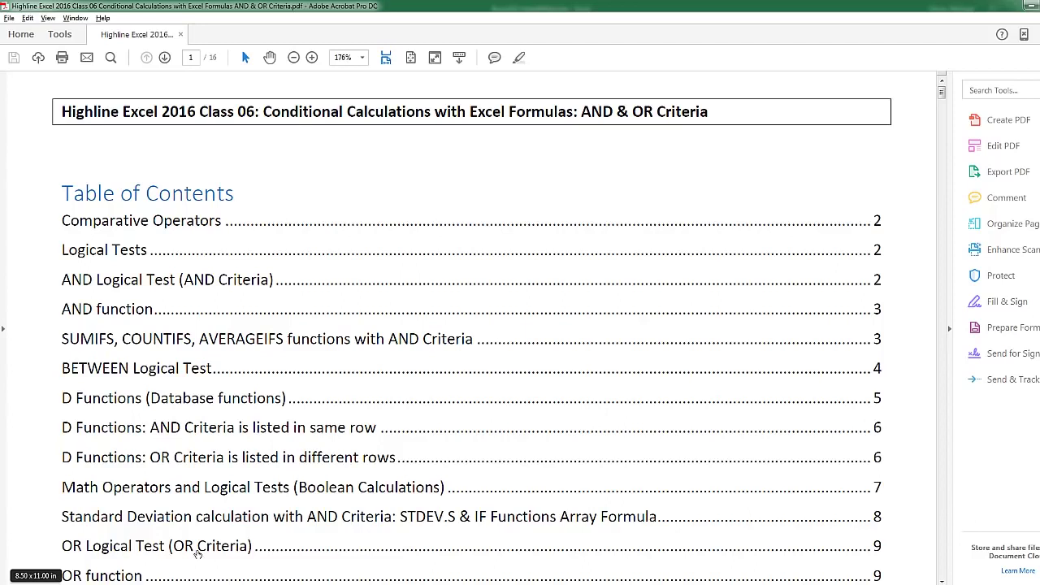
pyautogui.click(197, 552)
pyautogui.moveTo(122, 94)
pyautogui.mouseDown()
pyautogui.moveTo(735, 167)
pyautogui.moveTo(927, 93)
pyautogui.mouseUp()
pyautogui.moveTo(119, 91); pyautogui.dragTo(931, 94)
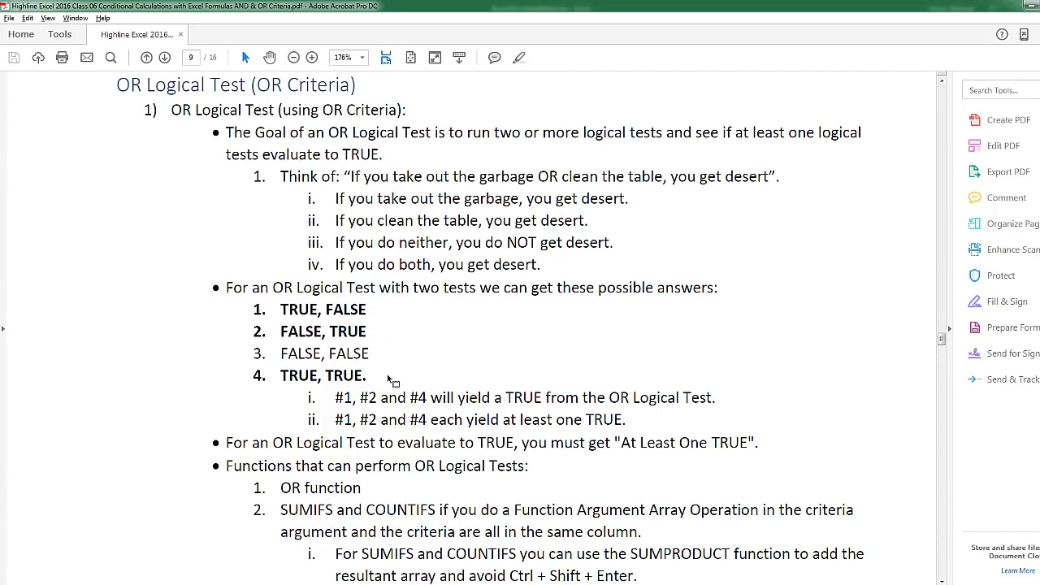
# Switch back to Excel and select the whole data set A1:G2000 on the OR sheet.
pyautogui.hotkey('alt', 'Tab')
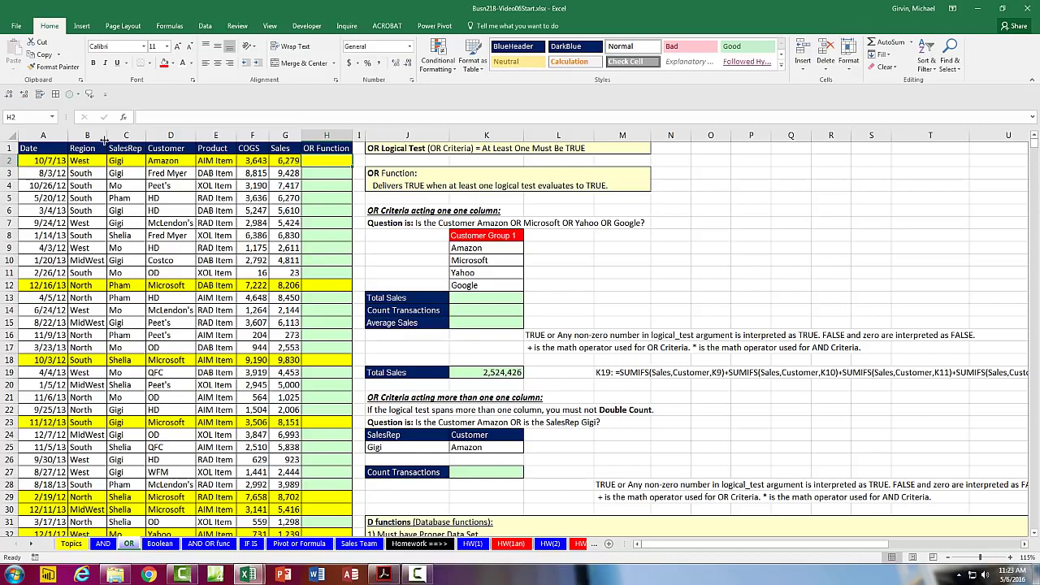
pyautogui.moveTo(43, 150); pyautogui.dragTo(285, 150)
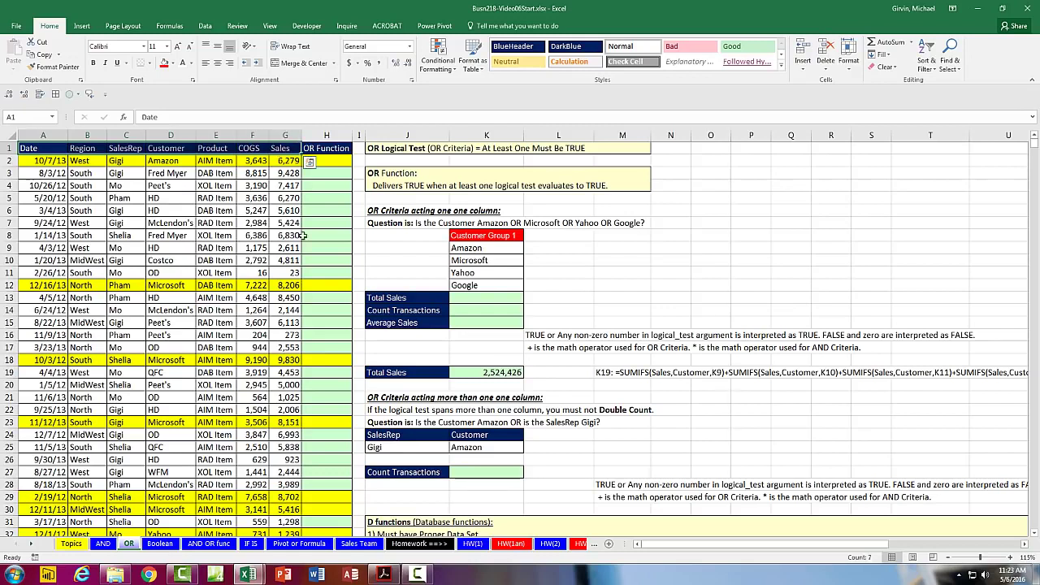
pyautogui.hotkey('ctrl', 'shift', 'Down')
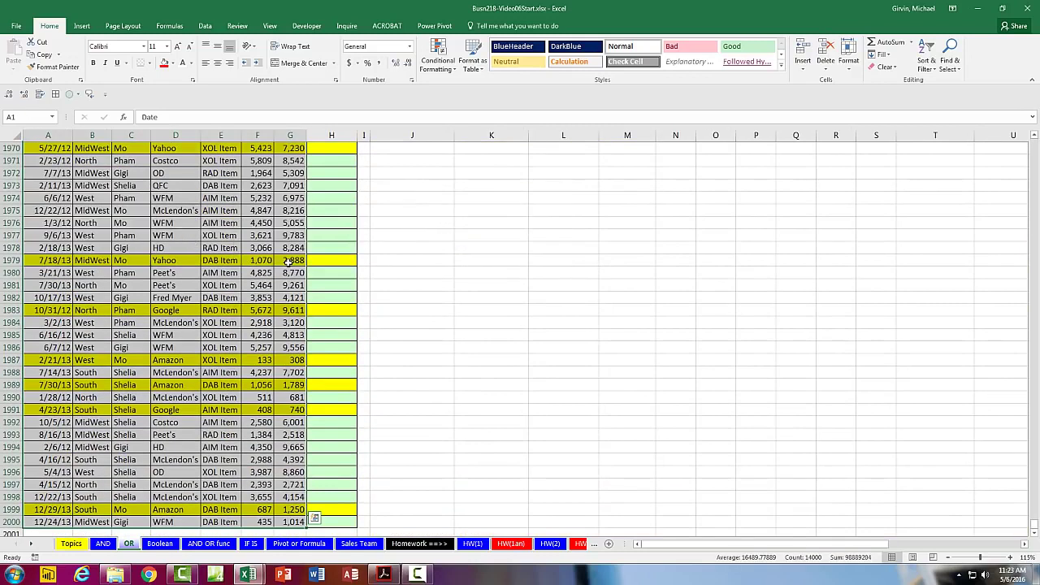
# Create named ranges from the selected OR sheet data, using only the top row labels as names.
pyautogui.hotkey('ctrl', 'shift', 'F3')
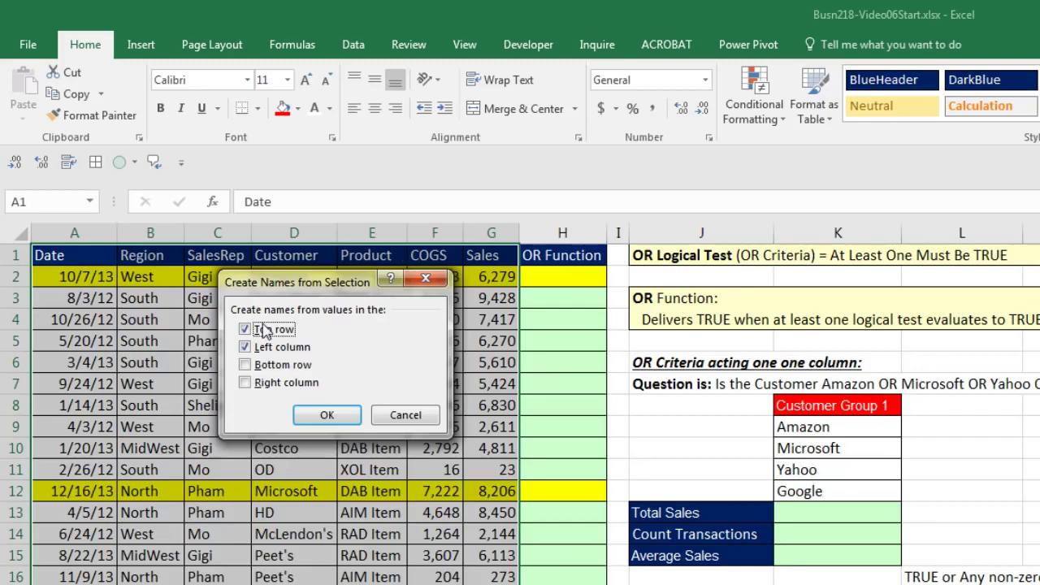
pyautogui.click(245, 348)
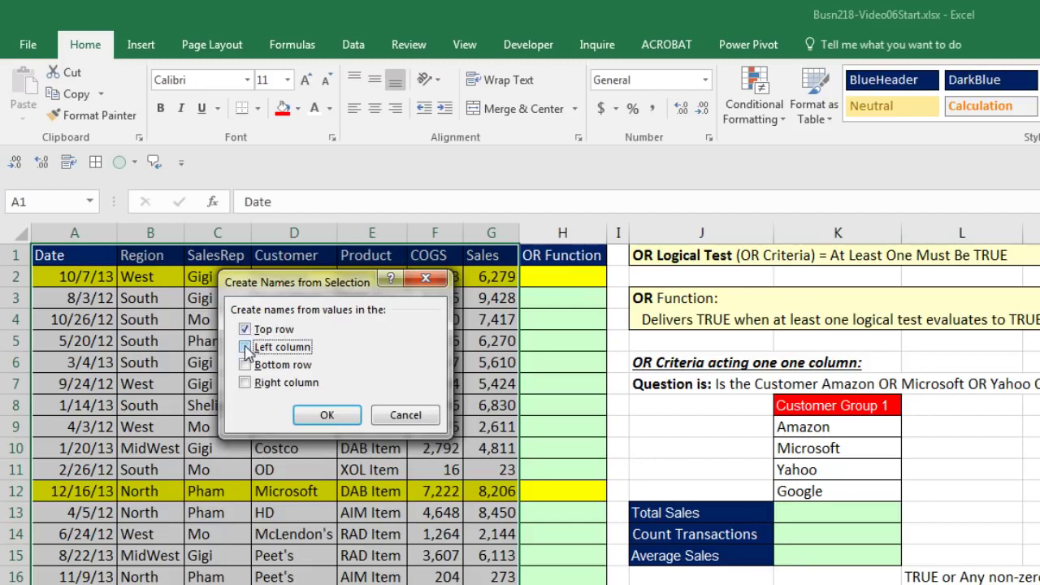
pyautogui.click(330, 416)
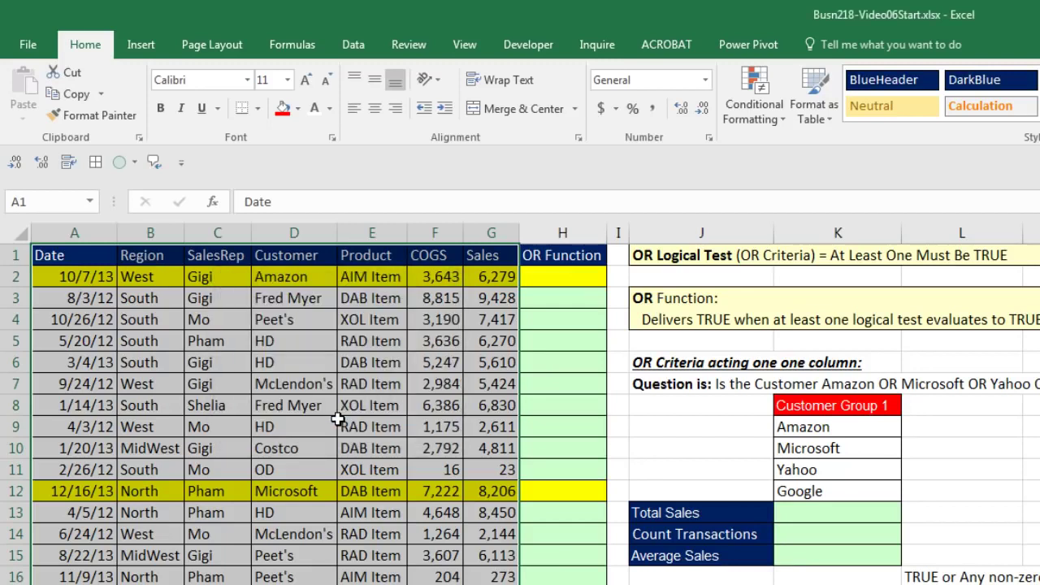
# Compare the dates at the start of column A on the OR sheet with those on the AND sheet.
pyautogui.click(82, 276)
pyautogui.moveTo(79, 288); pyautogui.dragTo(81, 449)
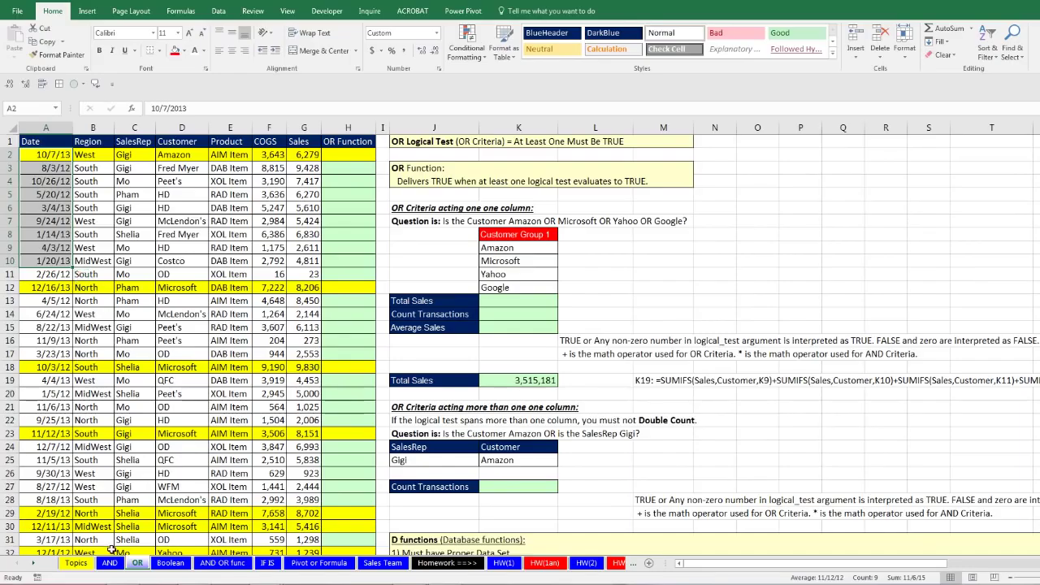
pyautogui.click(109, 562)
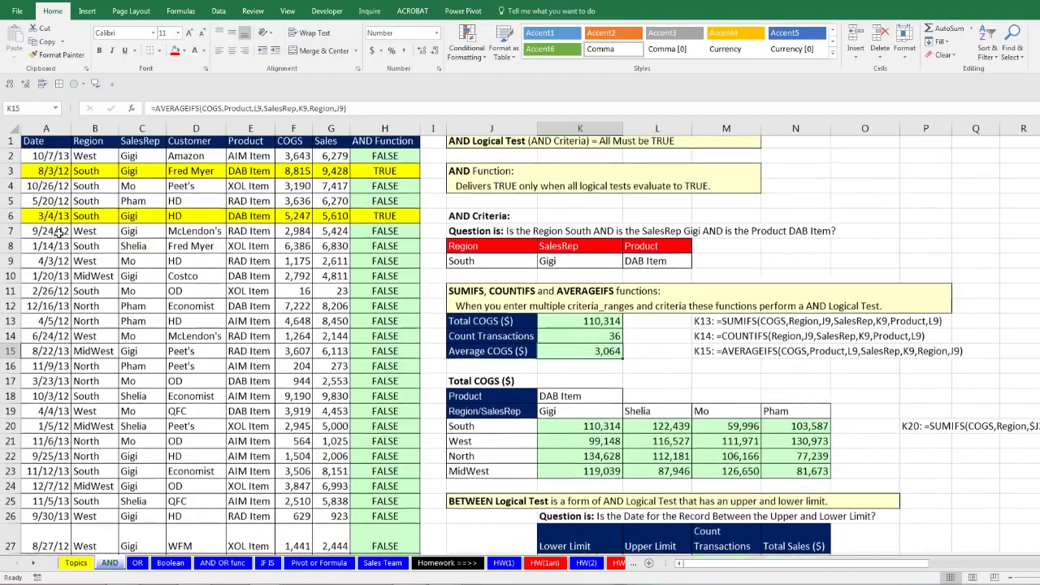
pyautogui.click(58, 233)
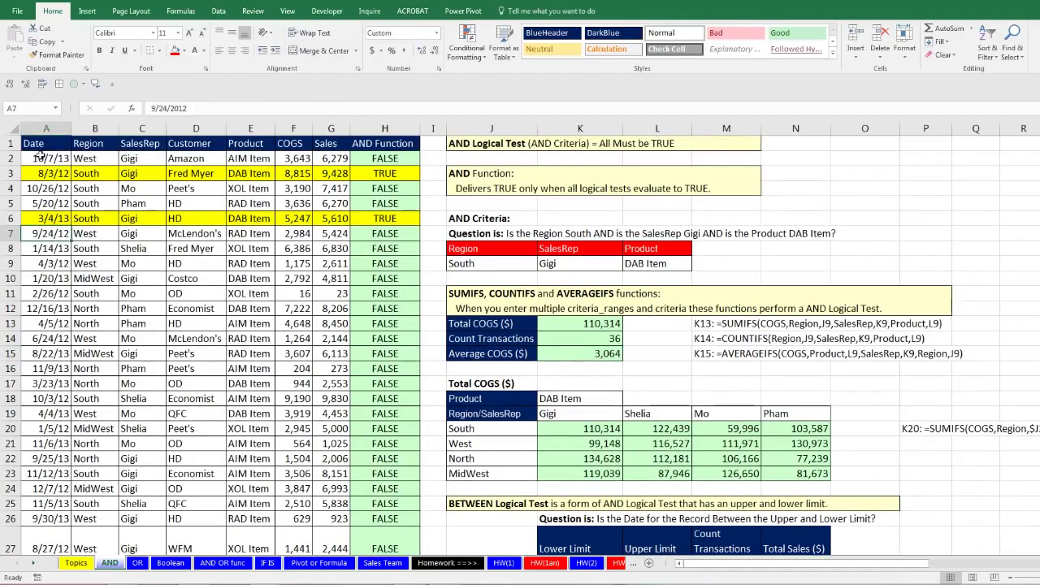
pyautogui.moveTo(39, 158); pyautogui.dragTo(59, 280)
pyautogui.click(138, 563)
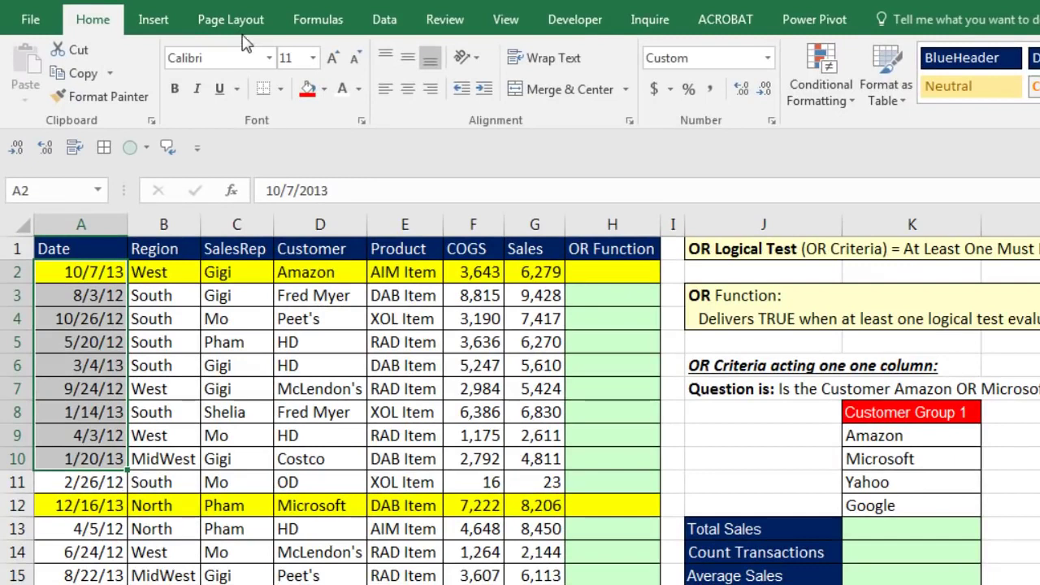
# Review the defined names in Name Manager, comparing the scope and reference of the two COGS names.
pyautogui.click(317, 20)
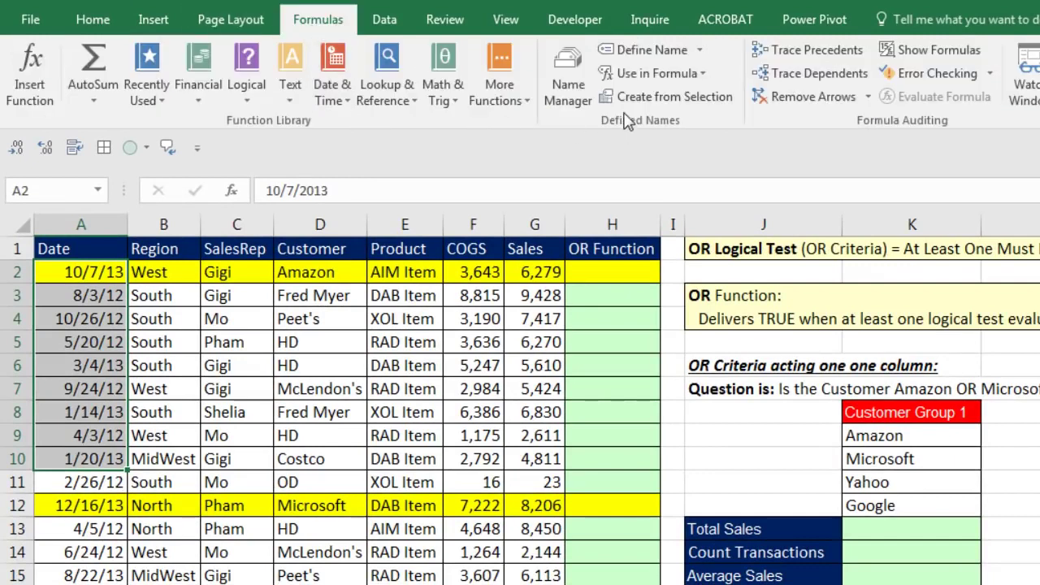
pyautogui.hotkey('ctrl', 'F3')
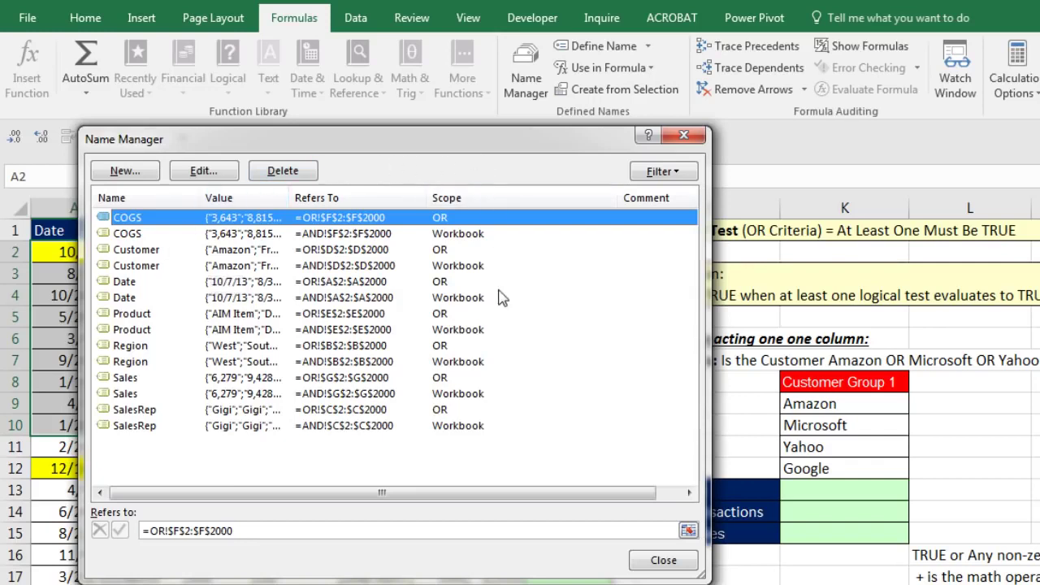
pyautogui.click(476, 237)
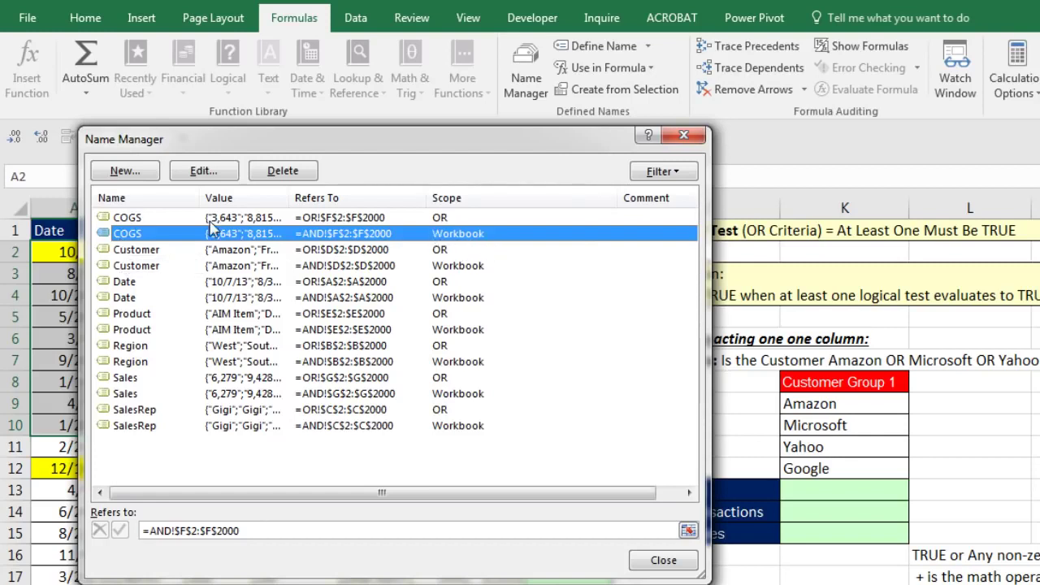
pyautogui.click(130, 218)
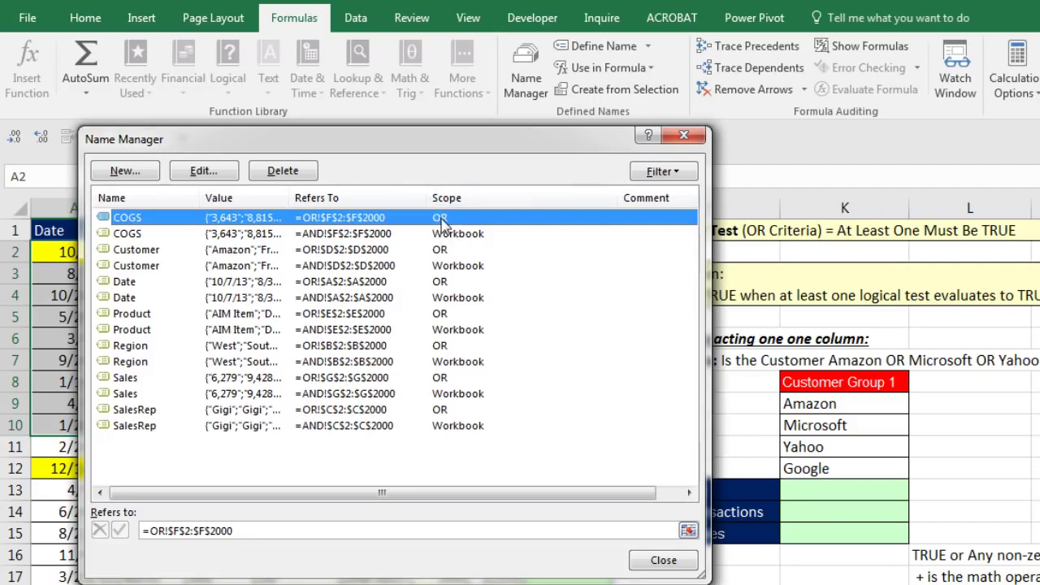
pyautogui.click(132, 235)
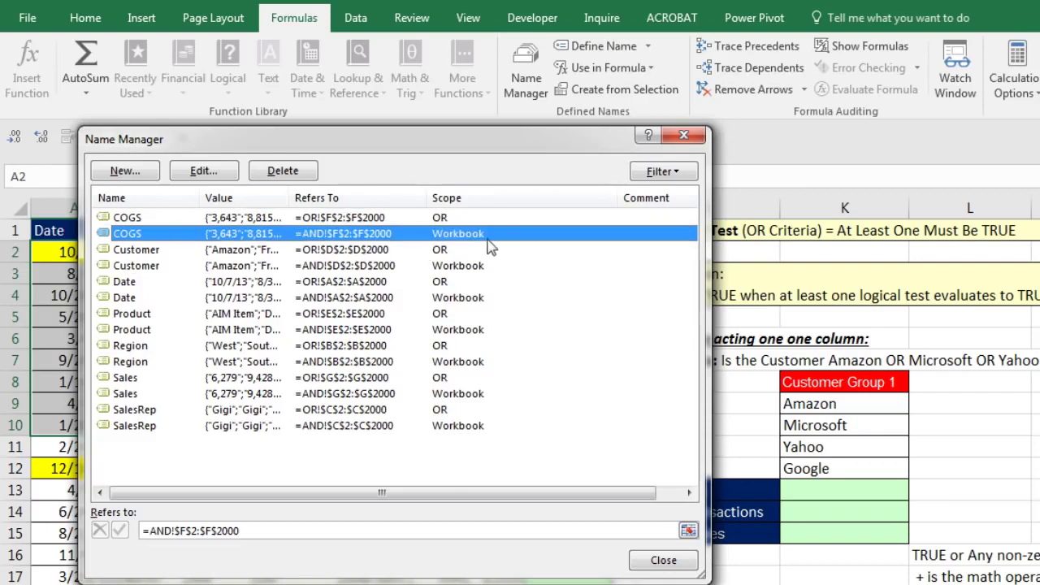
pyautogui.click(135, 223)
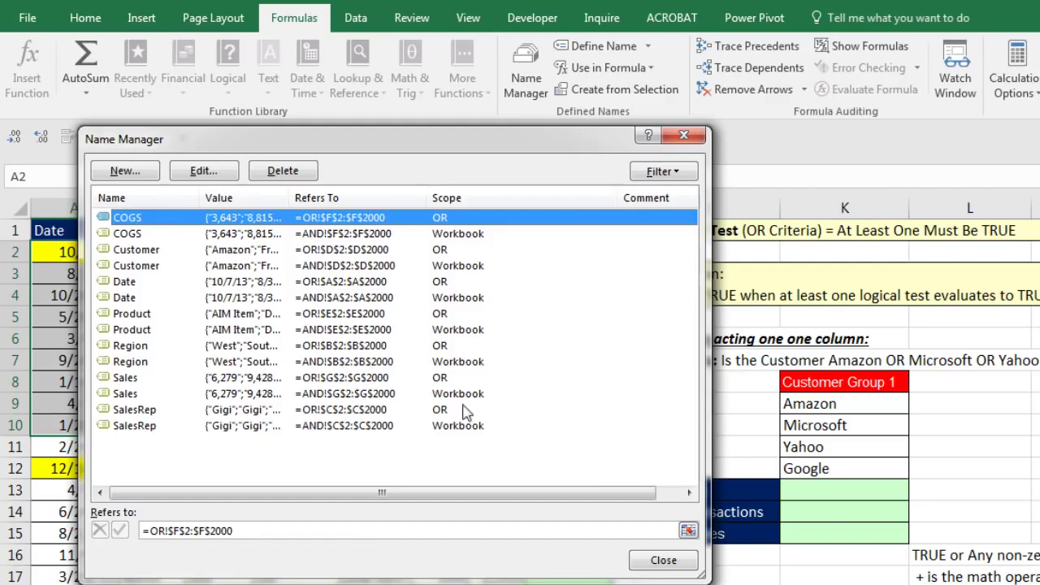
pyautogui.click(664, 562)
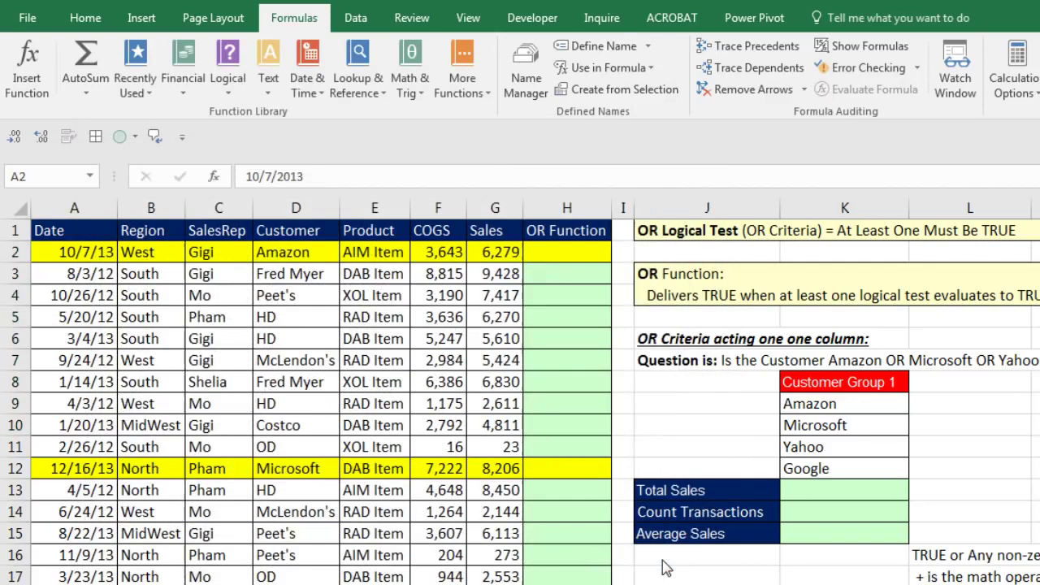
# Examine H2, the Total Sales, Count Transactions and Average Sales cells K13:K15, and the Customer Group 1 list in K9:K12.
pyautogui.click(568, 252)
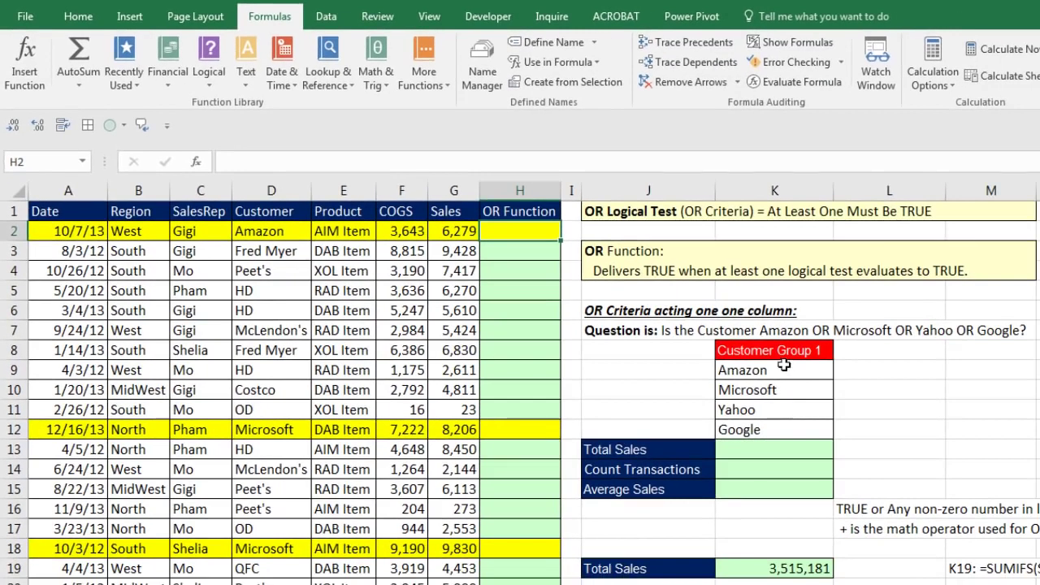
pyautogui.click(757, 454)
pyautogui.click(759, 472)
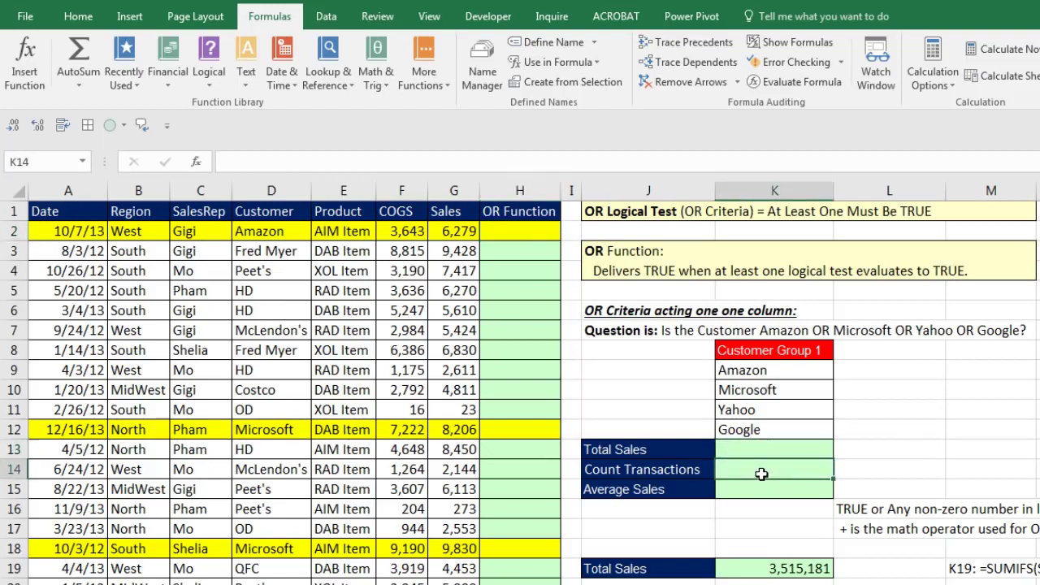
pyautogui.click(759, 489)
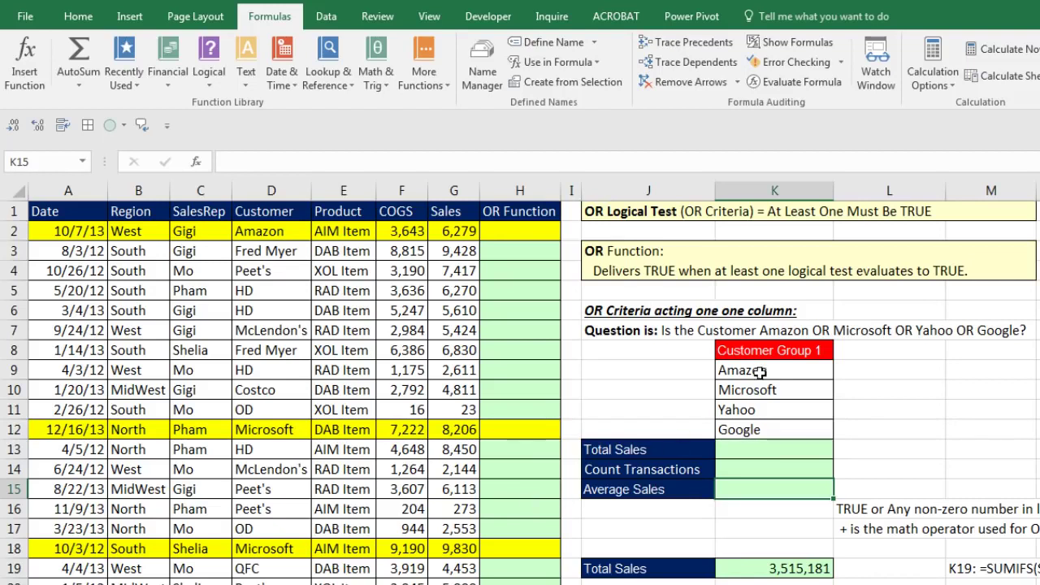
pyautogui.moveTo(758, 369); pyautogui.dragTo(767, 425)
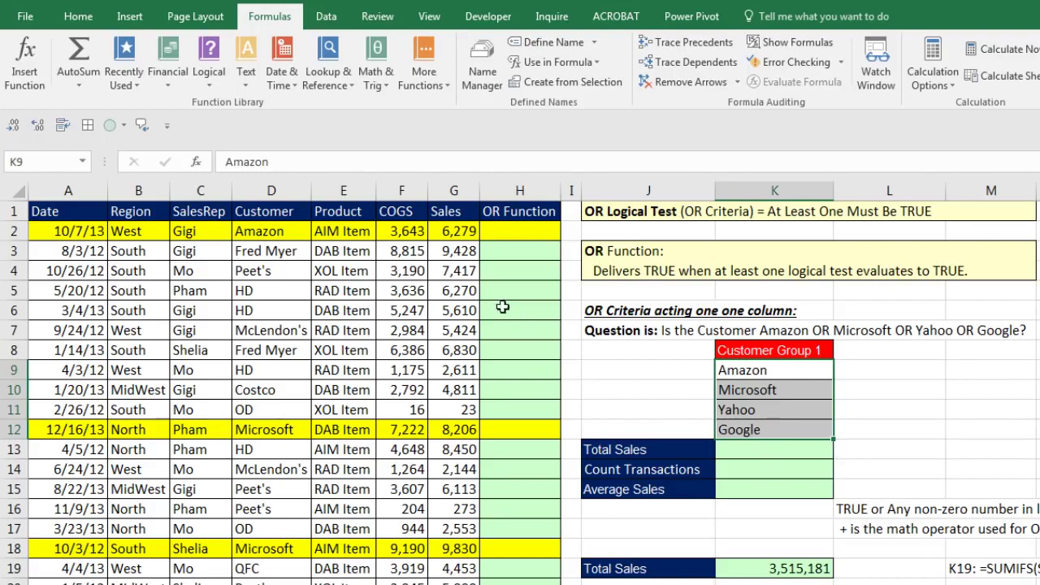
# Check the entries in the Customer column from D2 down against the four companies in the Customer Group 1 list.
pyautogui.click(278, 234)
pyautogui.click(265, 252)
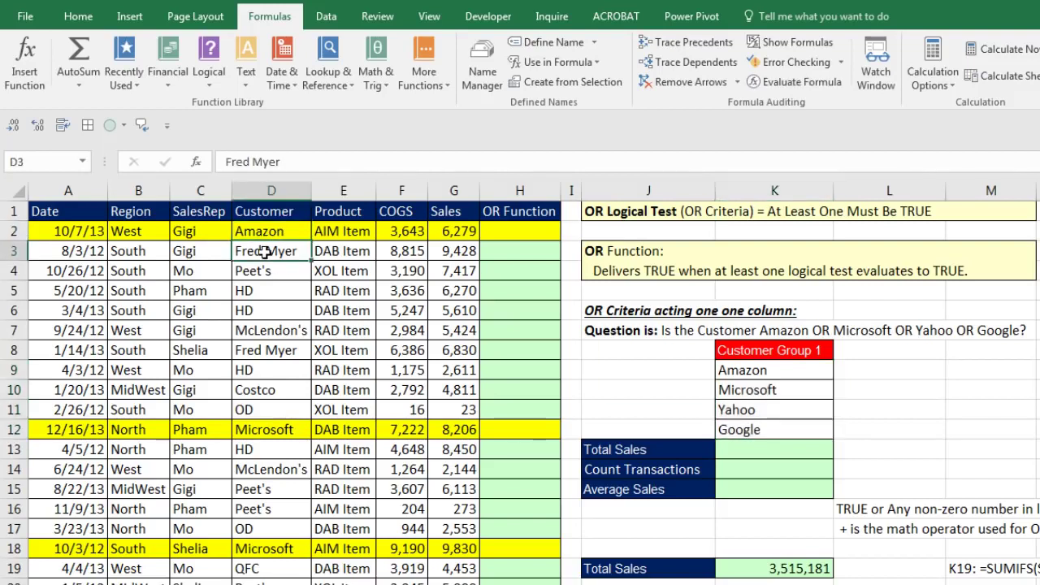
pyautogui.click(265, 270)
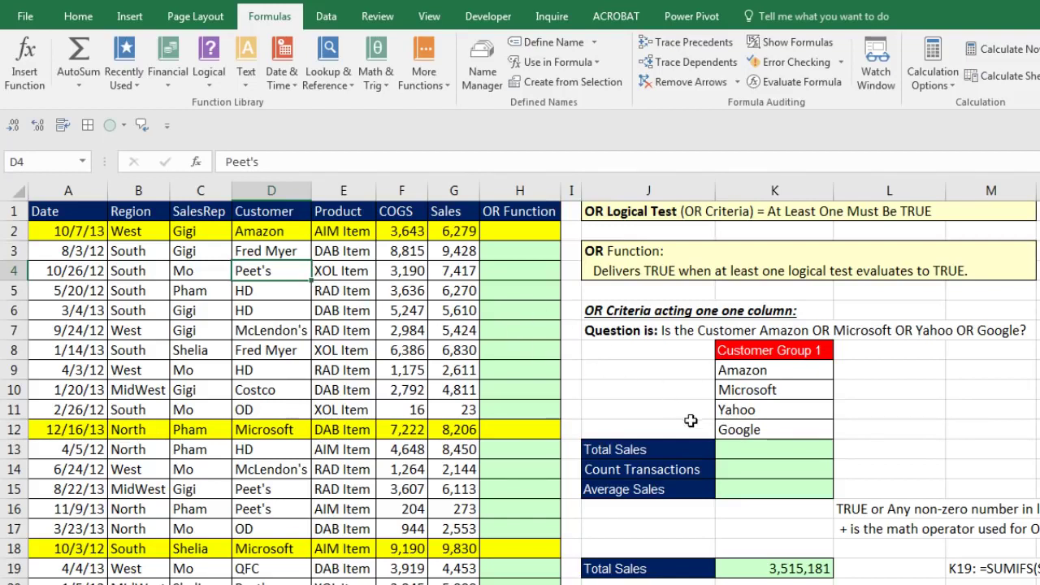
pyautogui.click(282, 291)
pyautogui.click(280, 313)
pyautogui.click(281, 333)
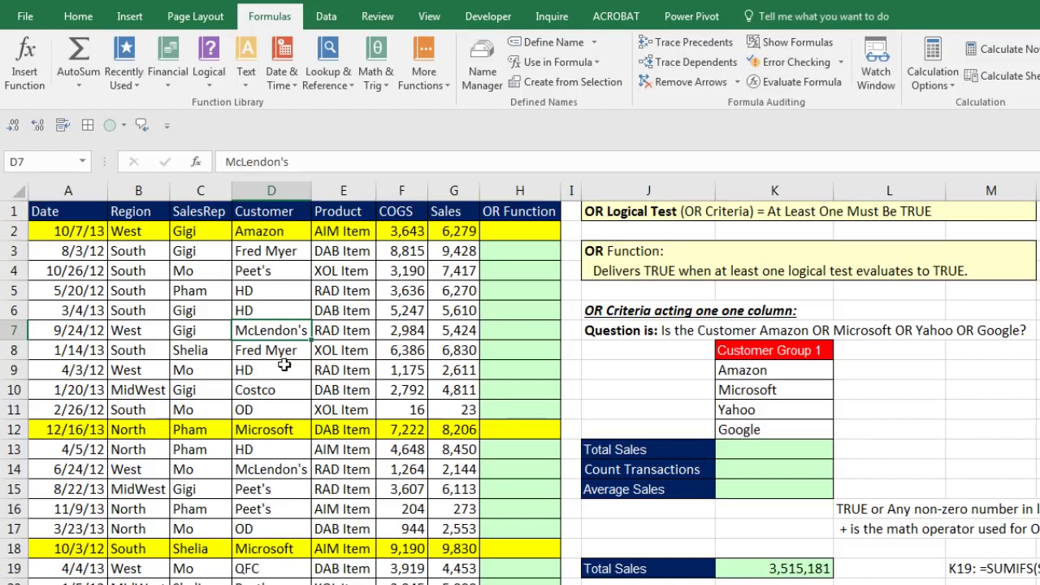
pyautogui.click(290, 431)
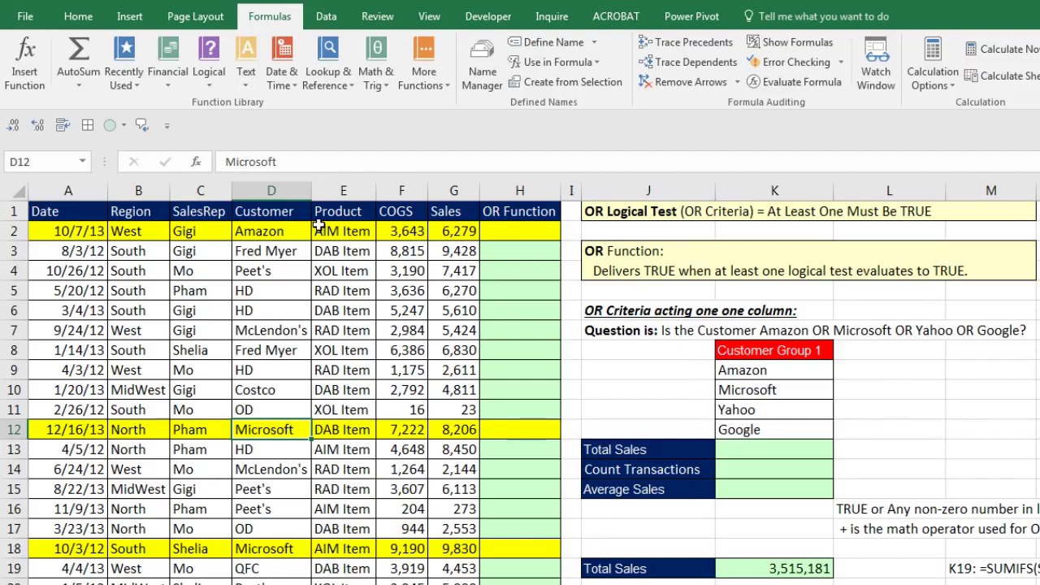
pyautogui.moveTo(272, 213); pyautogui.dragTo(272, 535)
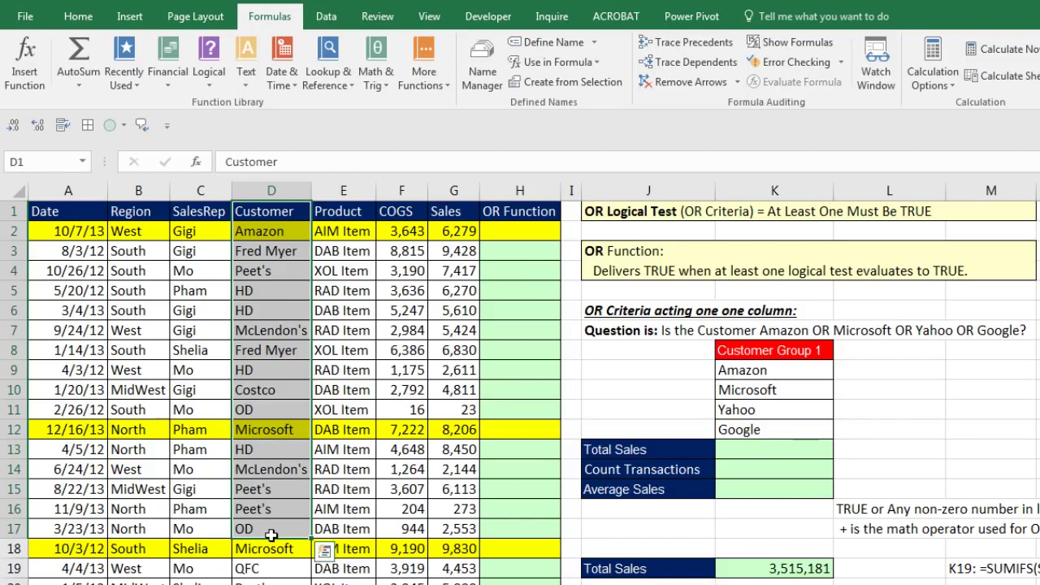
pyautogui.click(266, 396)
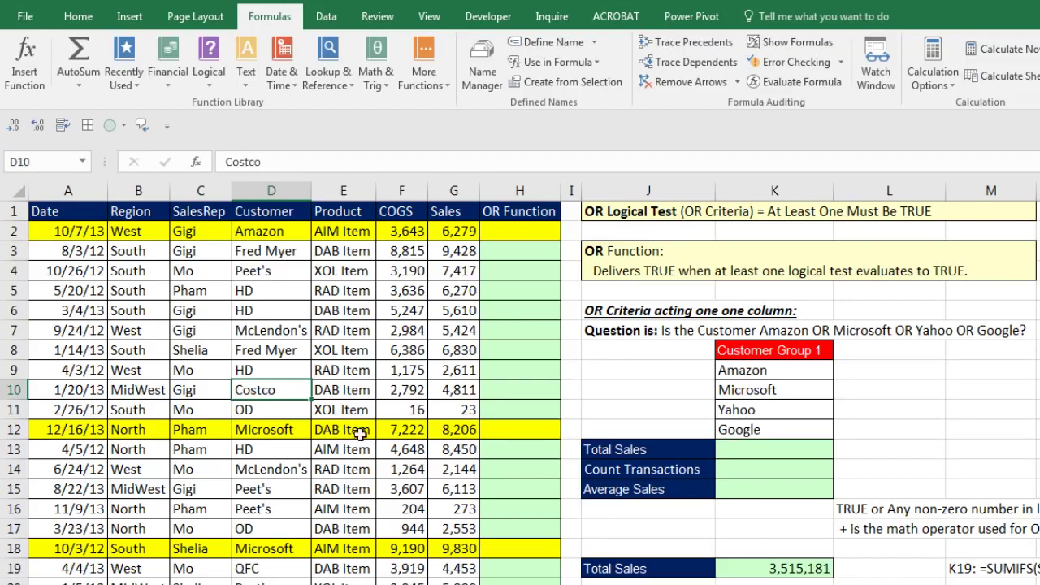
pyautogui.click(294, 433)
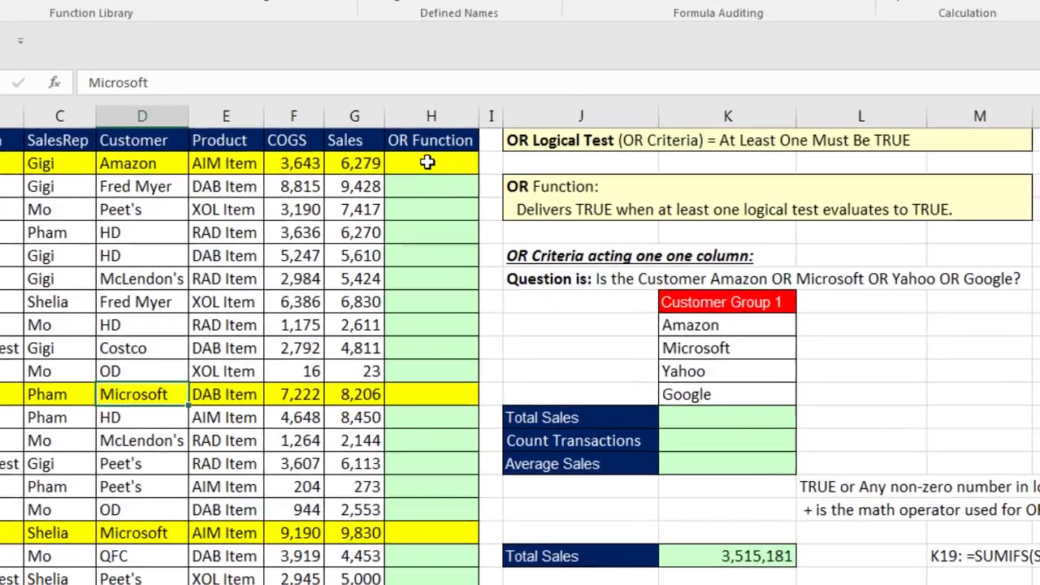
# Start an OR formula in H2 with the first logical test D2=$K$9, keeping the Amazon reference absolute.
pyautogui.click(490, 220)
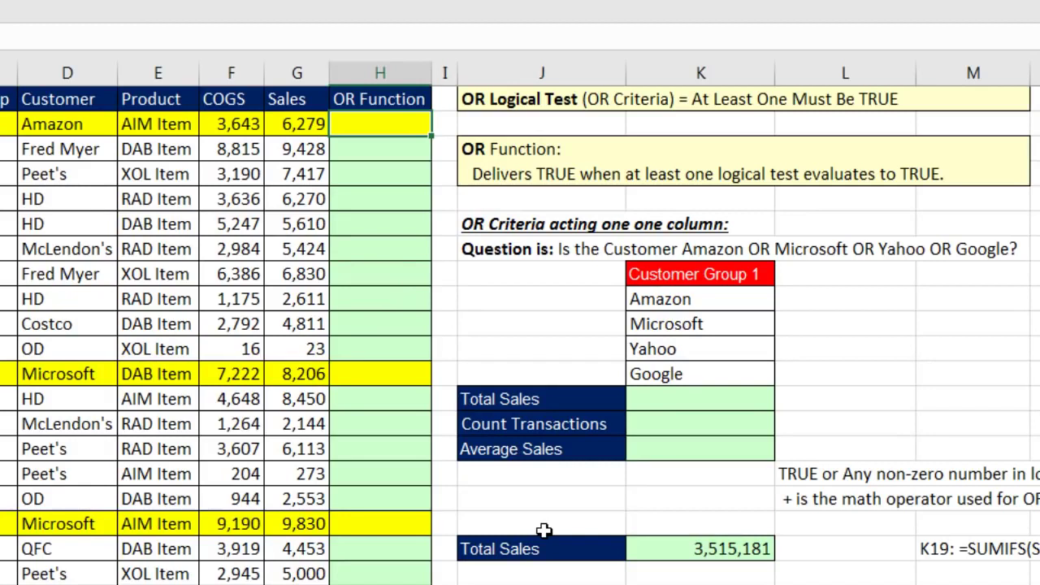
pyautogui.write('=or')
pyautogui.press('Tab')
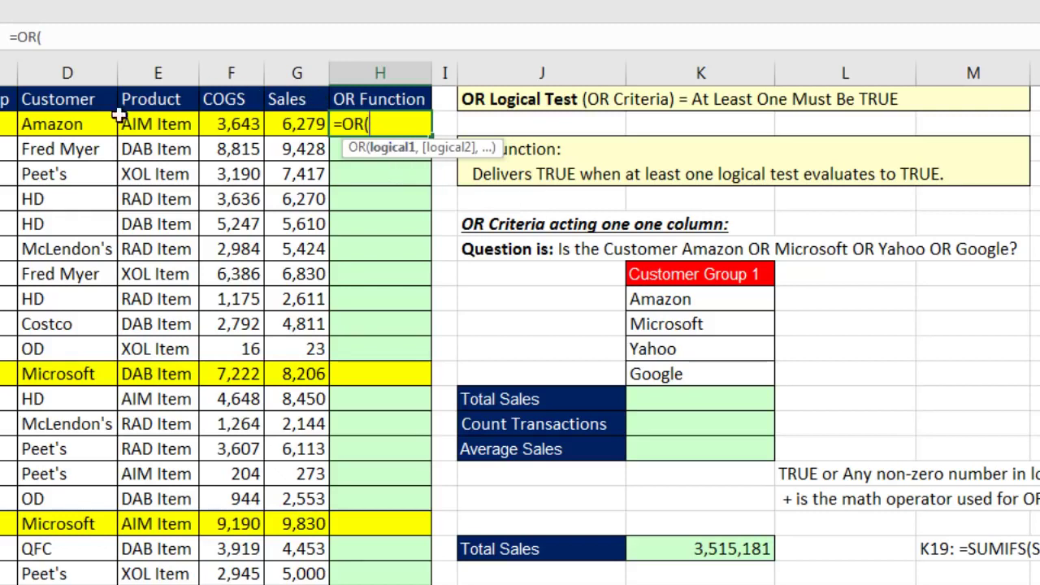
pyautogui.click(82, 124)
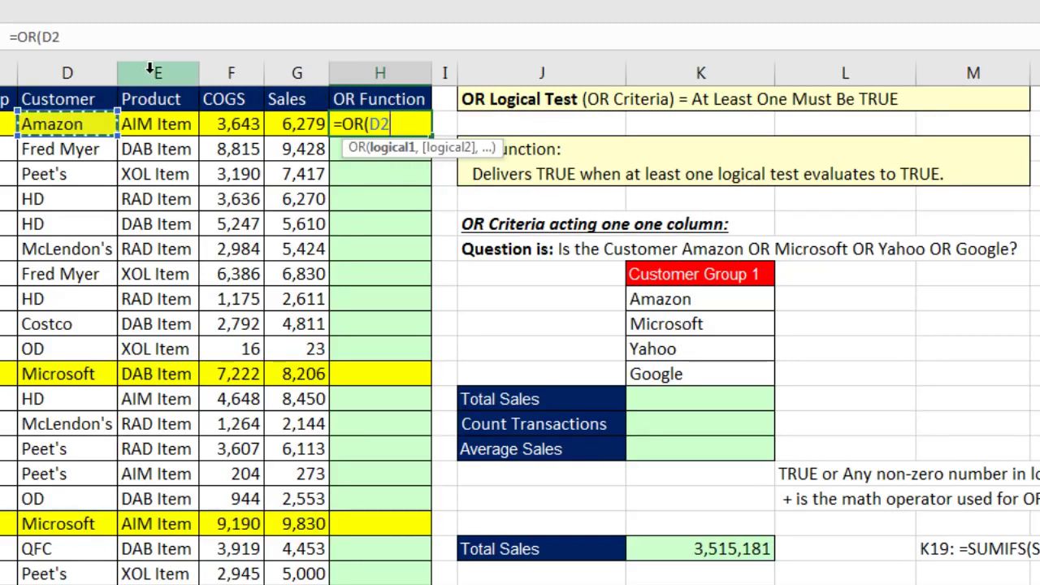
pyautogui.write('=')
pyautogui.click(650, 299)
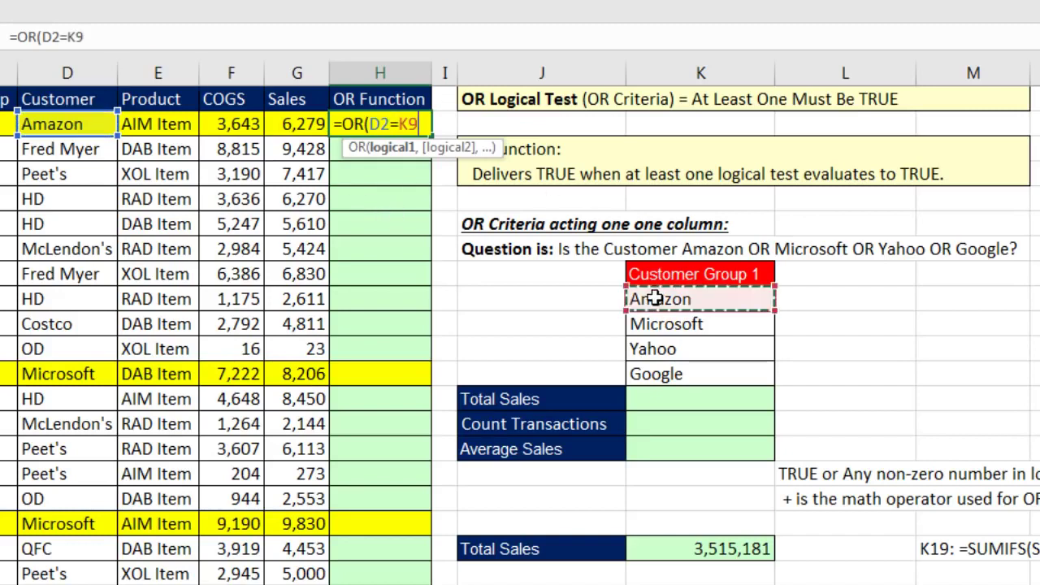
pyautogui.press('F4')
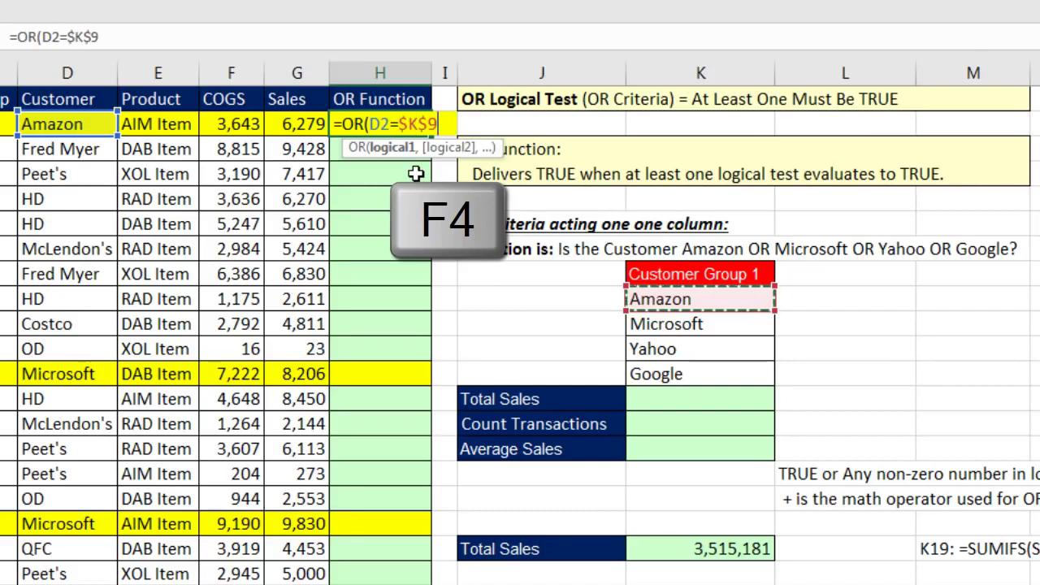
# Add the second logical test D2=$K$10 to the OR formula, keeping the Microsoft reference absolute.
pyautogui.write(',')
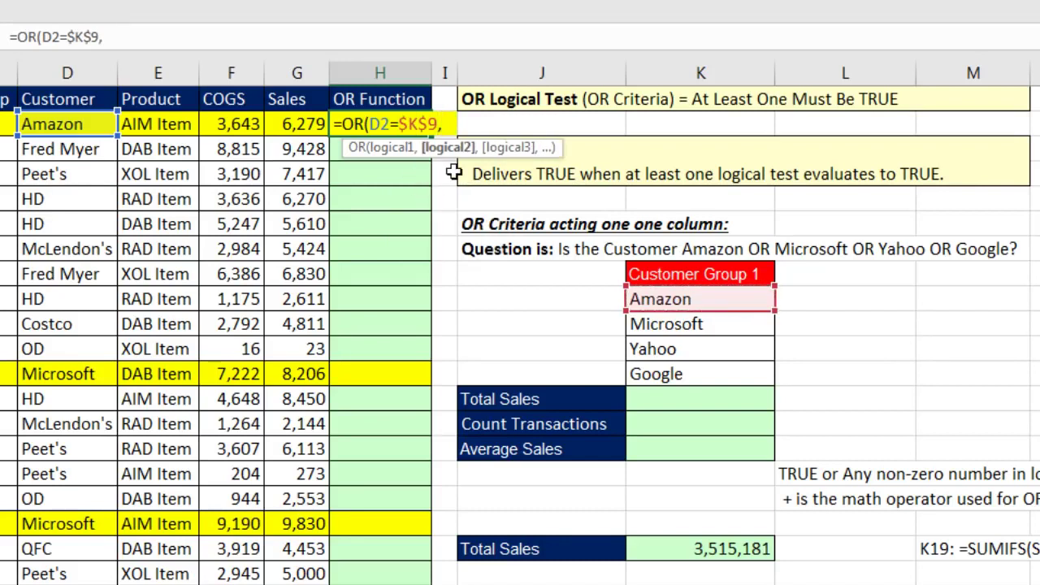
pyautogui.click(73, 124)
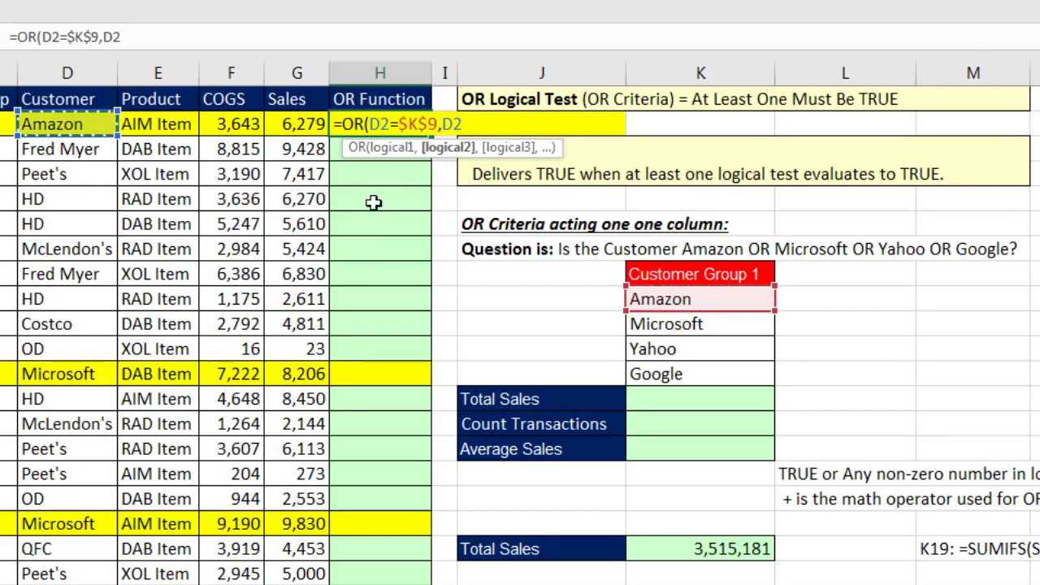
pyautogui.write('=')
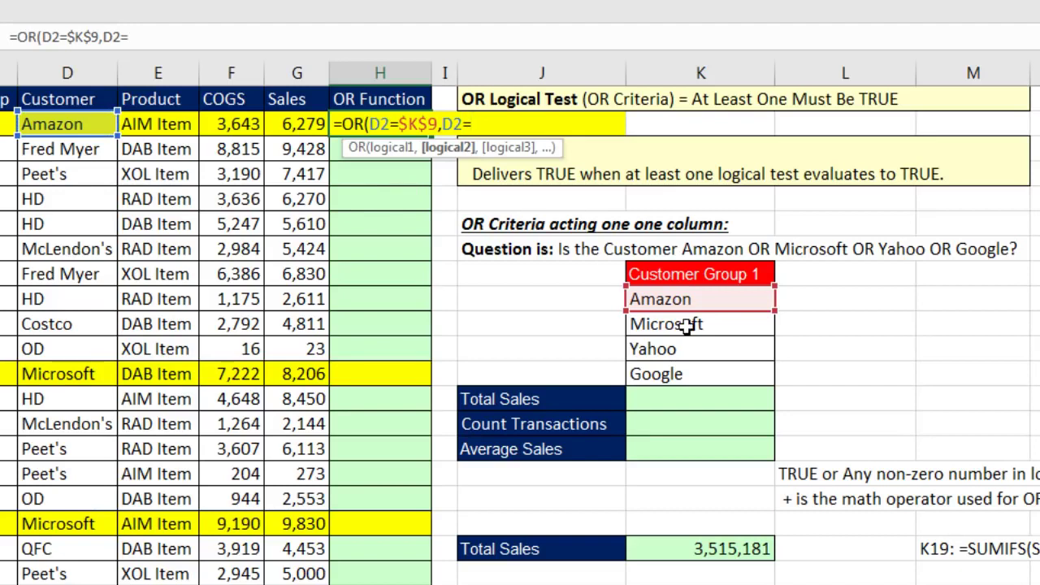
pyautogui.click(687, 326)
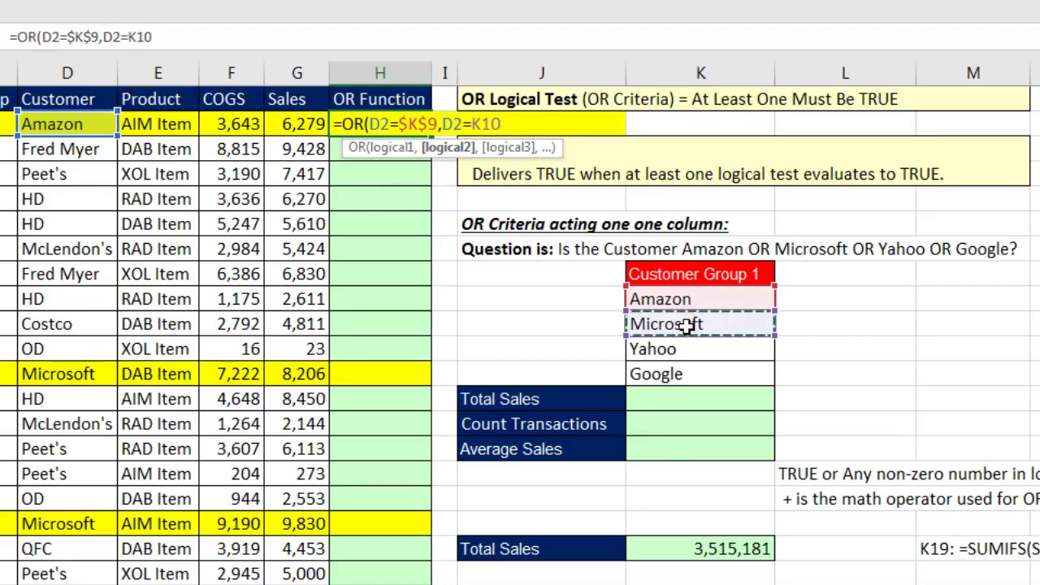
pyautogui.press('F4')
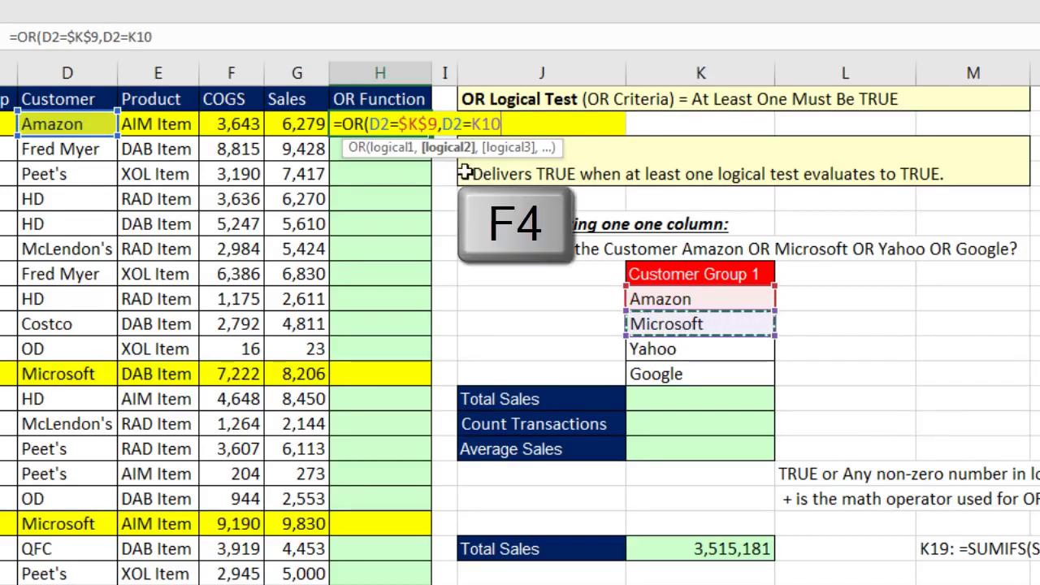
# Add the third logical test D2=$K$11 to the OR formula, keeping the Yahoo reference absolute.
pyautogui.write(',')
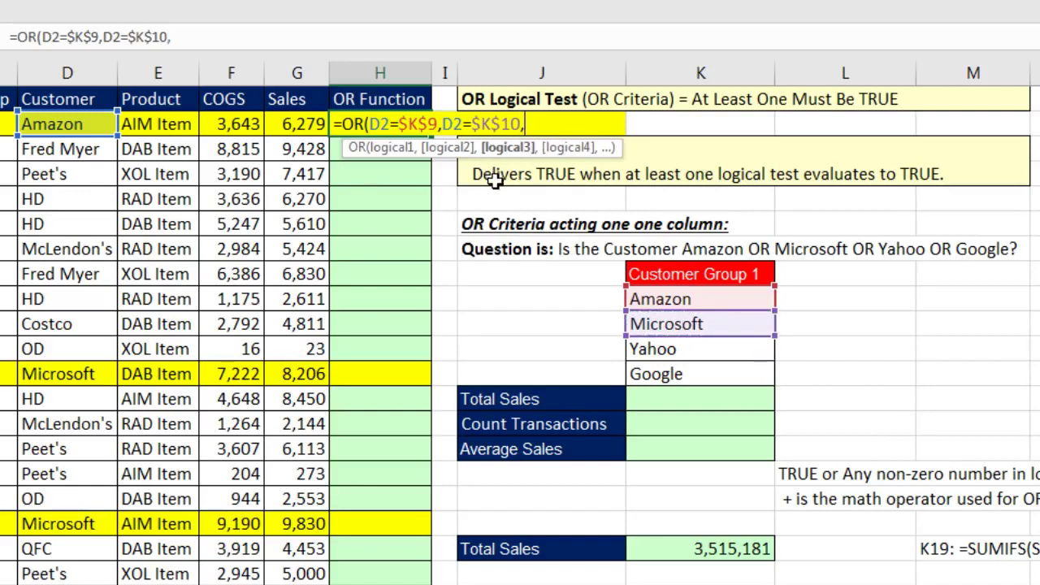
pyautogui.click(85, 126)
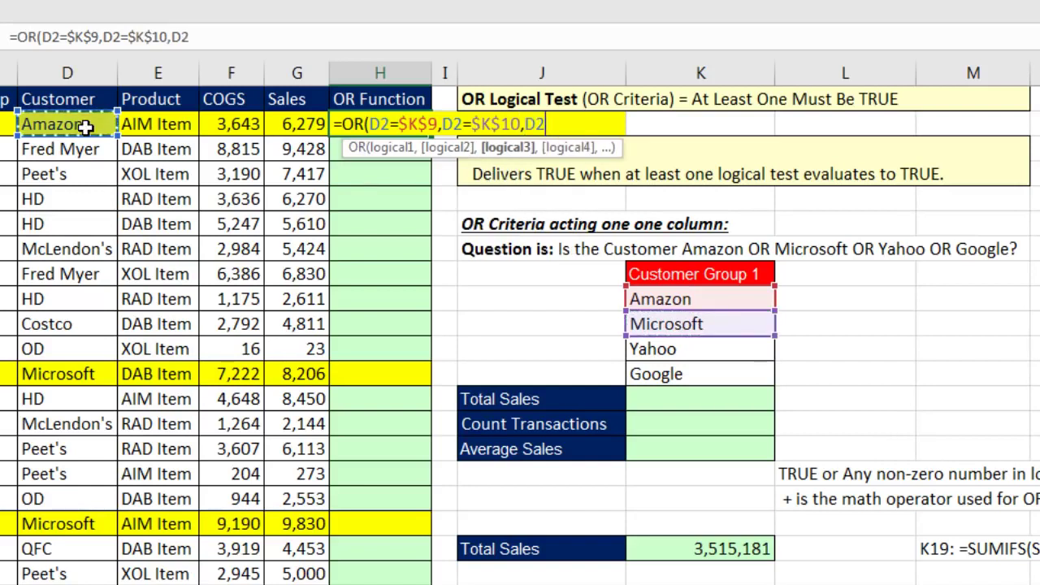
pyautogui.write('=')
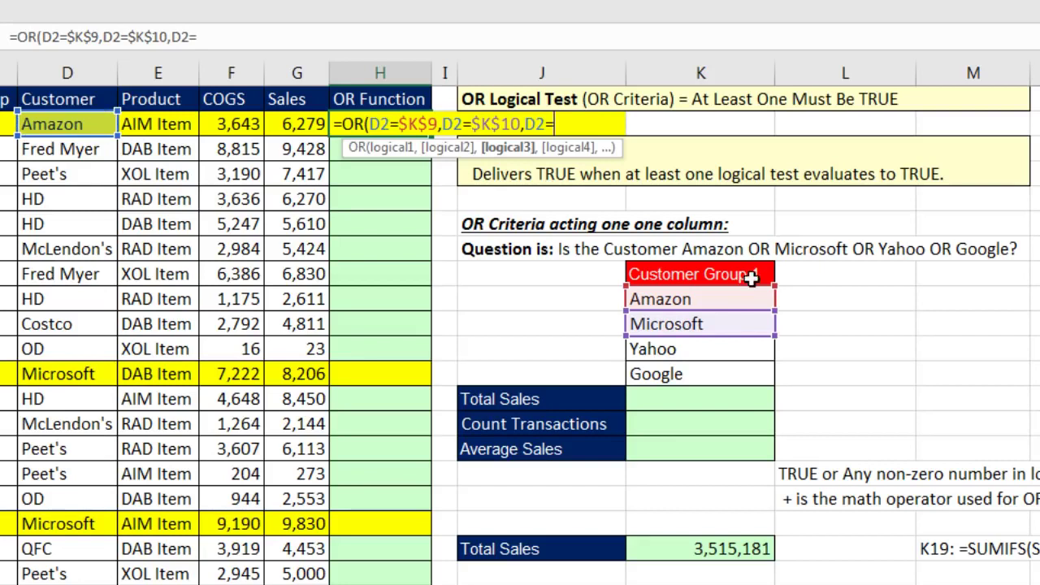
pyautogui.click(732, 348)
pyautogui.press('F4')
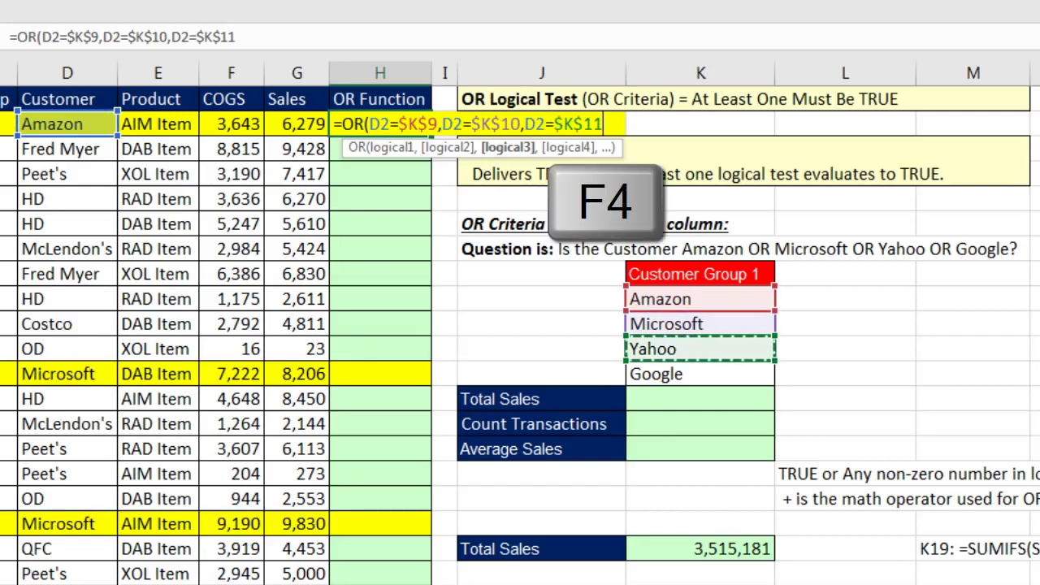
# Complete the OR formula in H2 with the fourth test D2=$K$12 for Google and fill it down the OR Function column.
pyautogui.write(',')
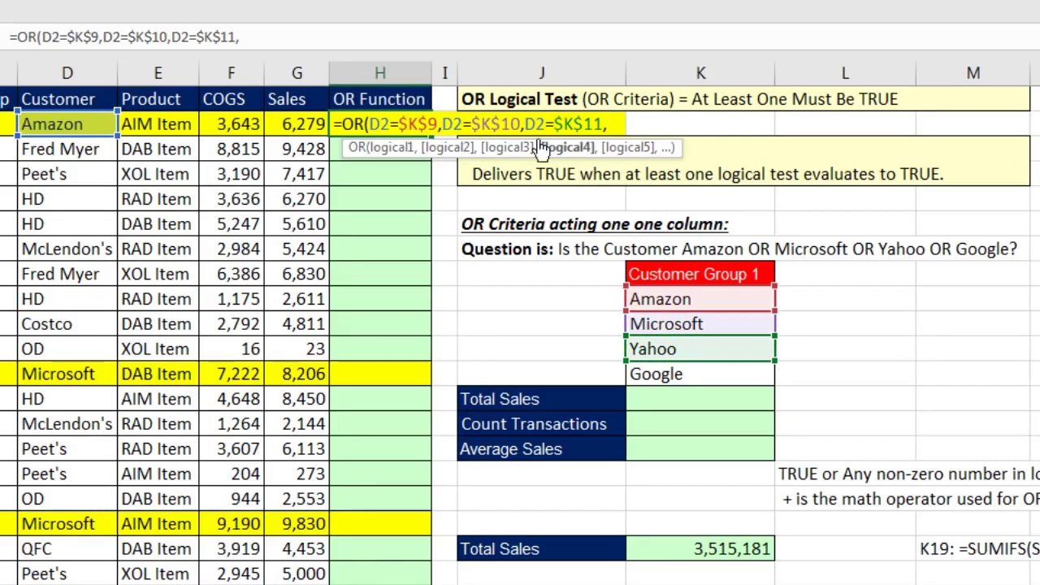
pyautogui.click(102, 122)
pyautogui.write('=')
pyautogui.click(715, 374)
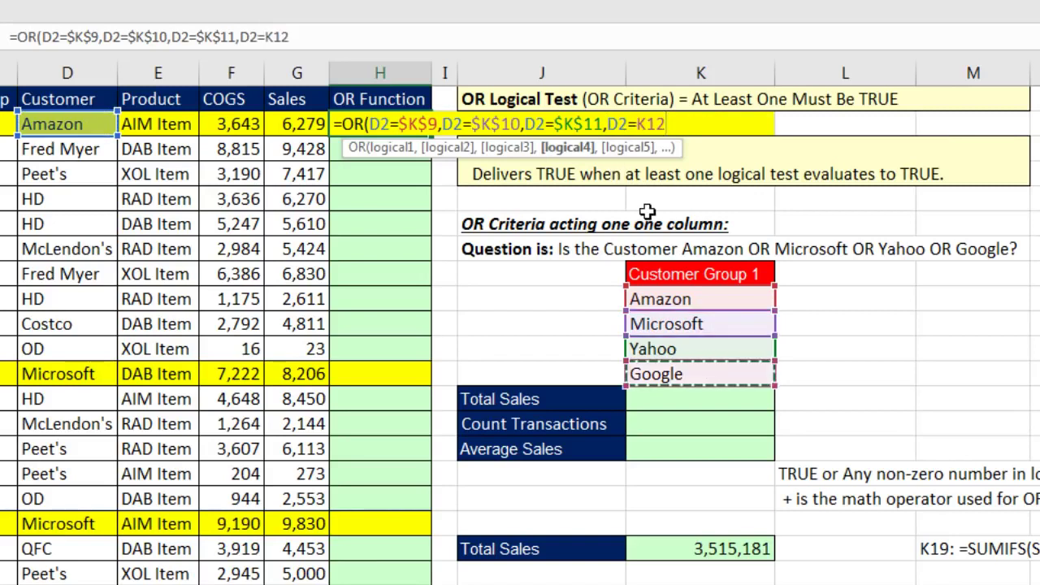
pyautogui.press('F4')
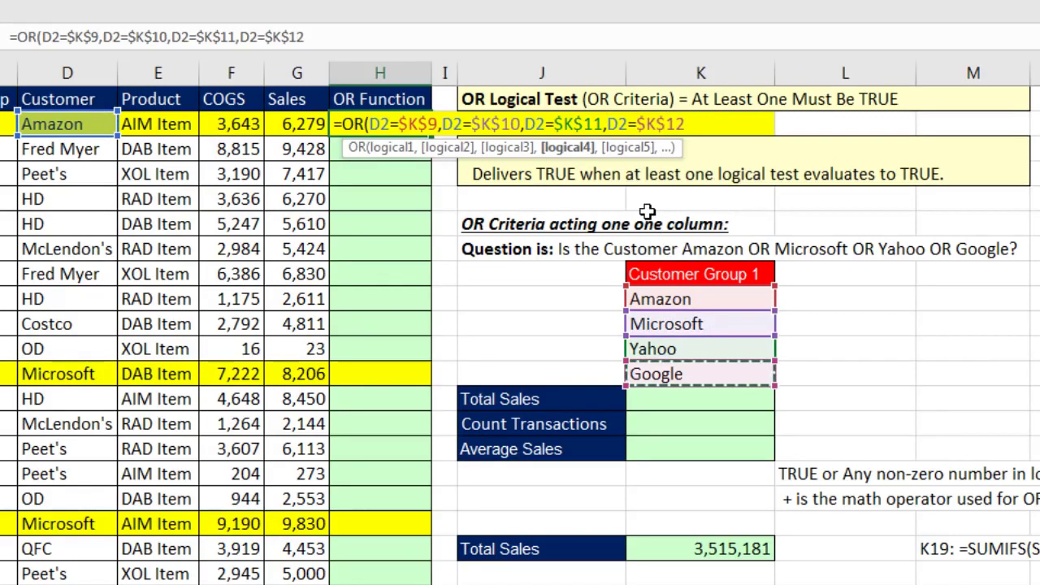
pyautogui.write(')')
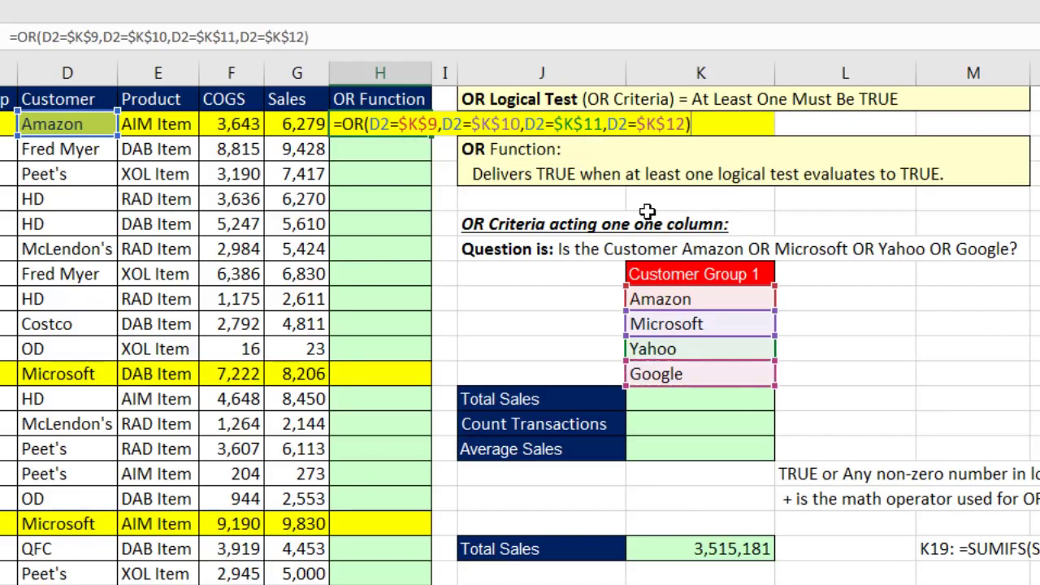
pyautogui.hotkey('ctrl', 'Return')
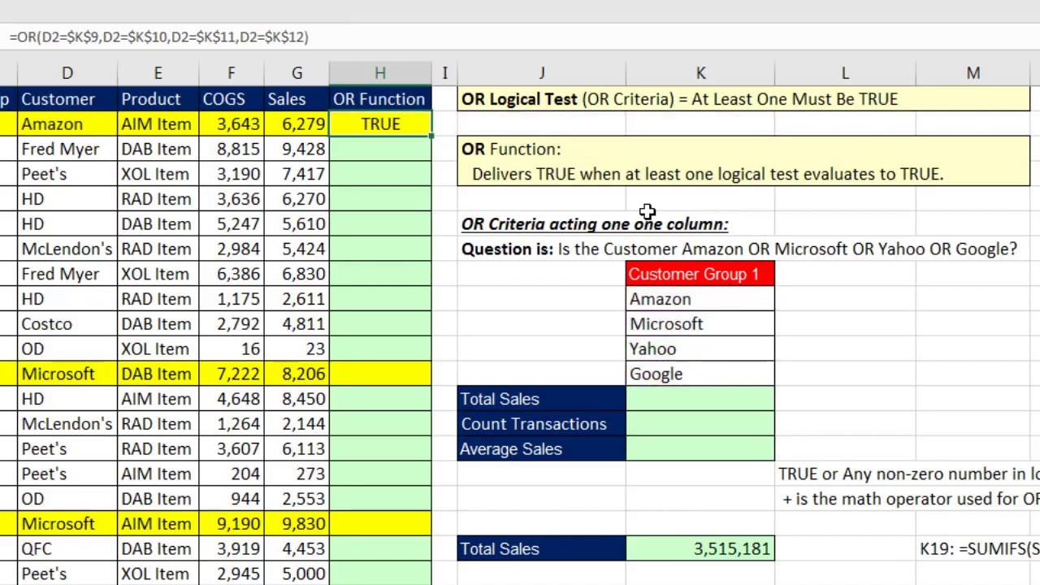
pyautogui.doubleClick(431, 140)
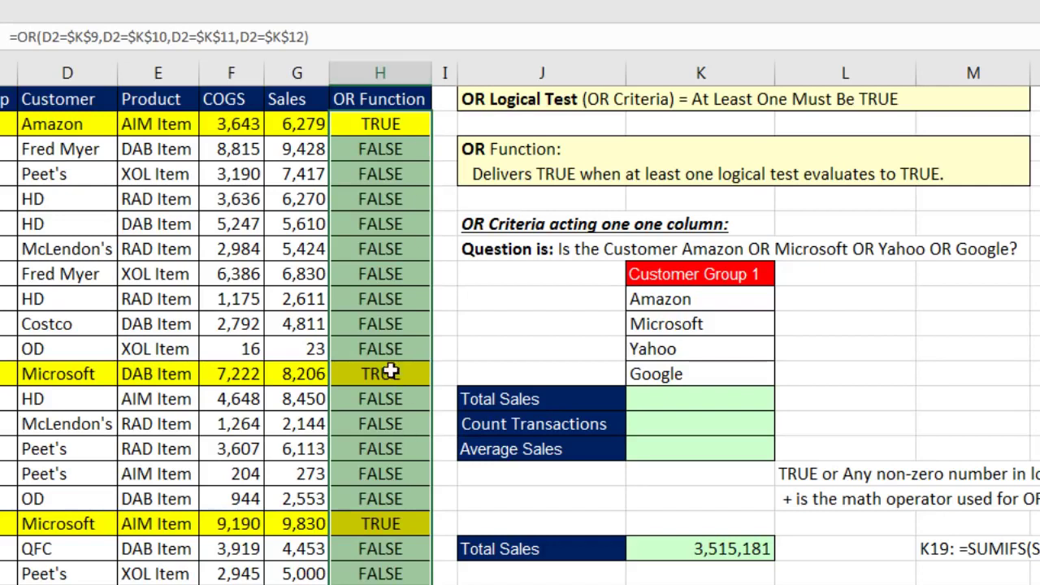
# Compare the OR Function results with the customers in D3:D11 and review the four logical tests in the H2 formula.
pyautogui.moveTo(361, 154); pyautogui.dragTo(3, 347)
pyautogui.moveTo(43, 157); pyautogui.dragTo(33, 344)
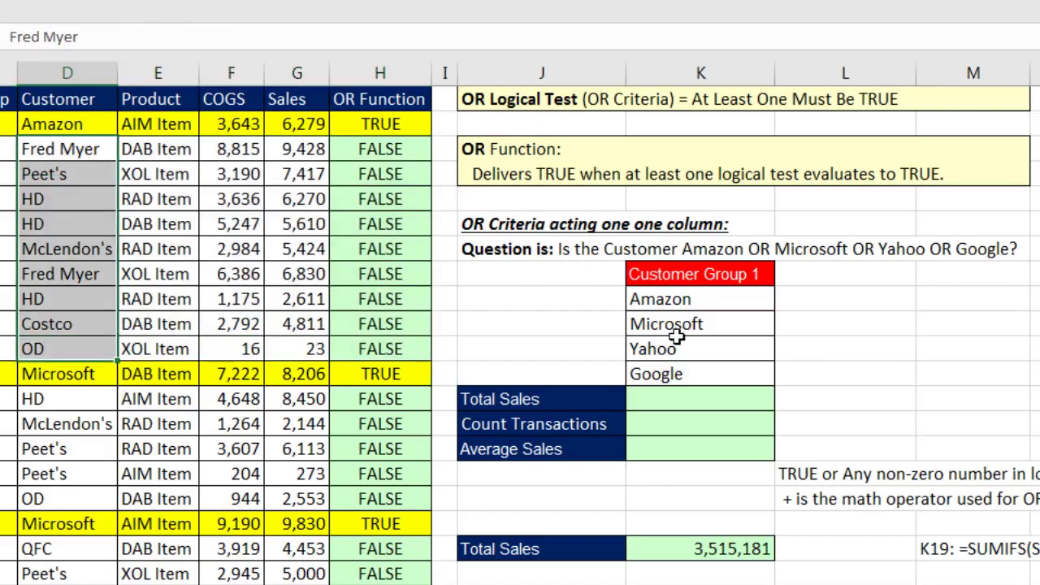
pyautogui.doubleClick(398, 125)
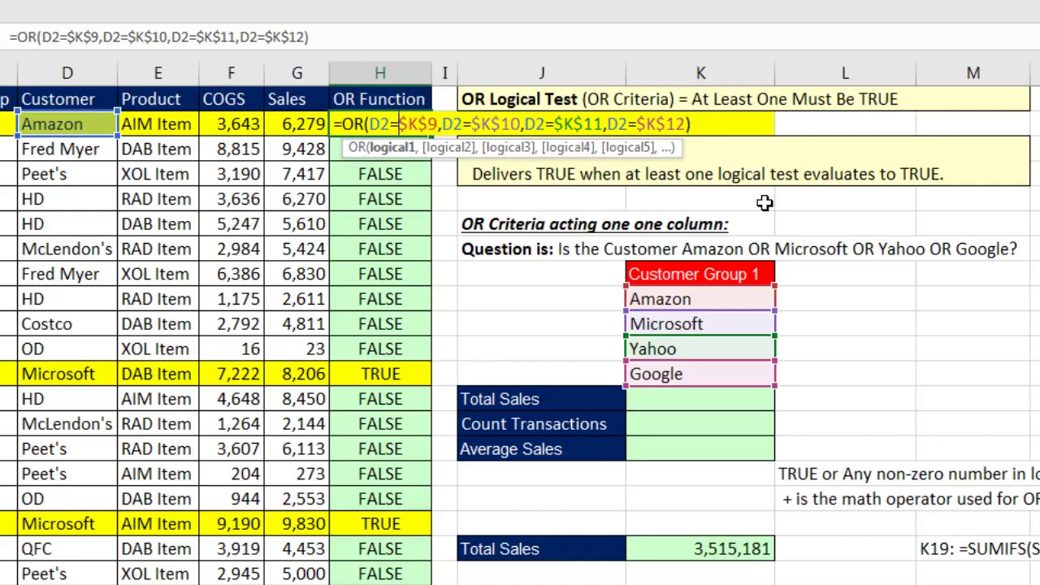
pyautogui.hotkey('ctrl', 'Return')
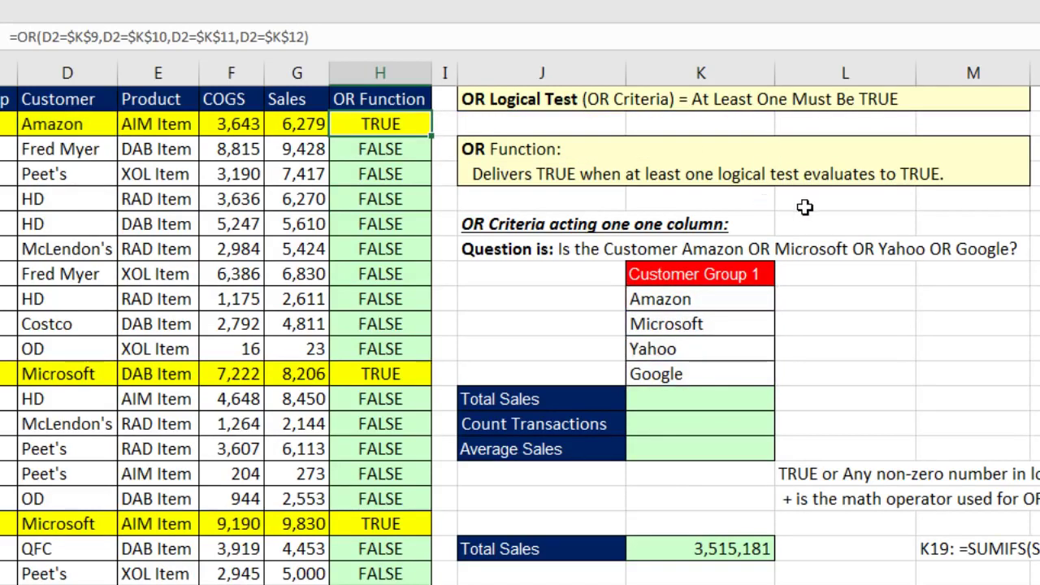
# Start a SUMIFS formula in the Total Sales cell K13 with Sales as the sum range, written without the sheet prefix.
pyautogui.click(664, 401)
pyautogui.click(673, 423)
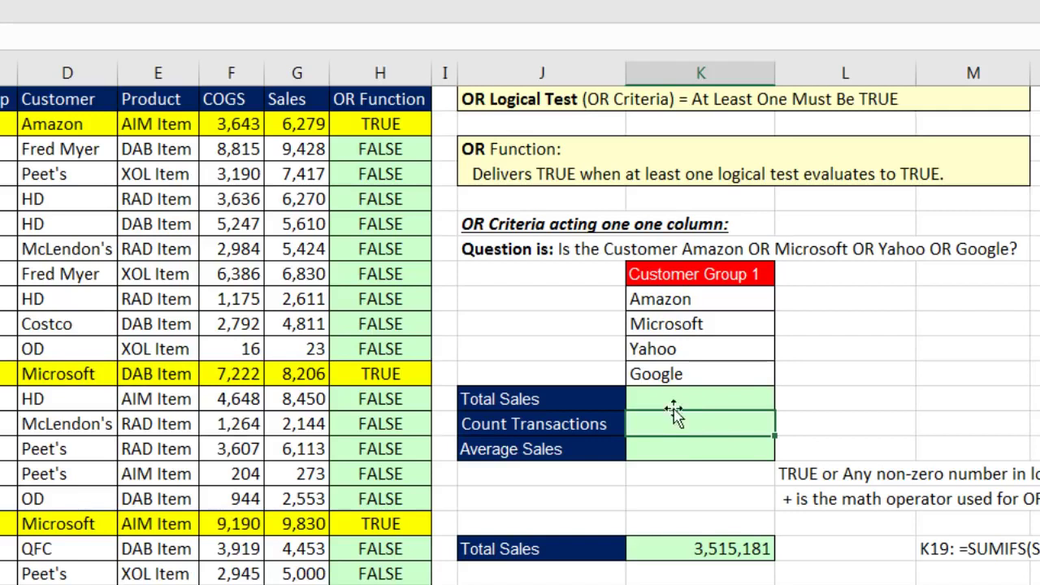
pyautogui.click(673, 396)
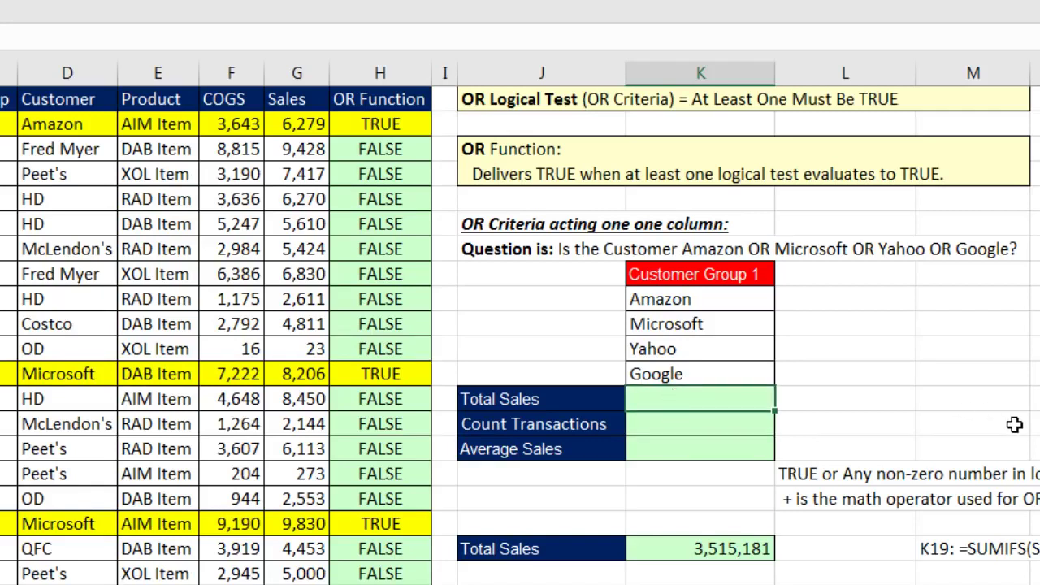
pyautogui.write('=sumifs')
pyautogui.press('Tab')
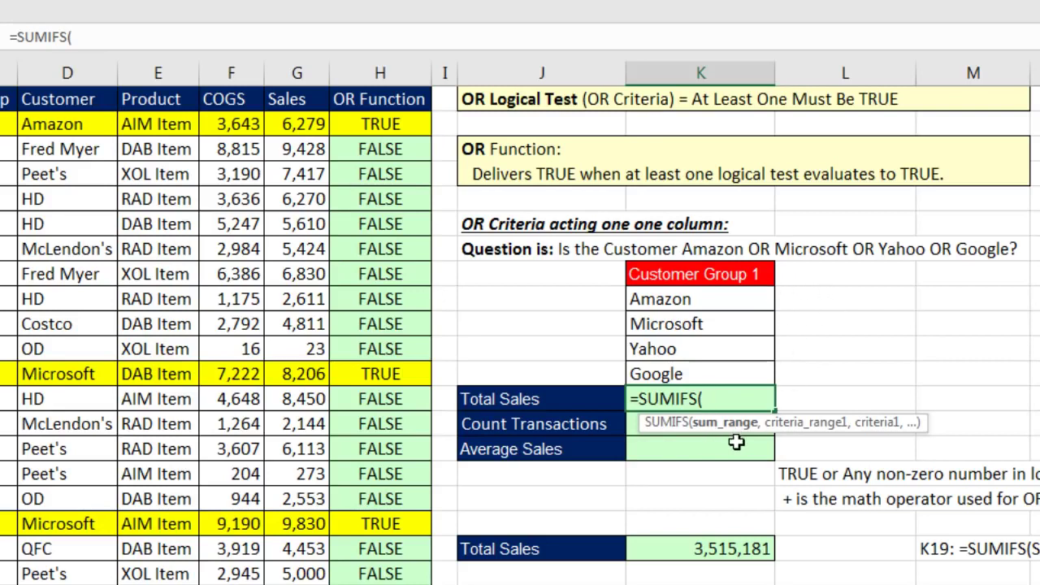
pyautogui.write('s')
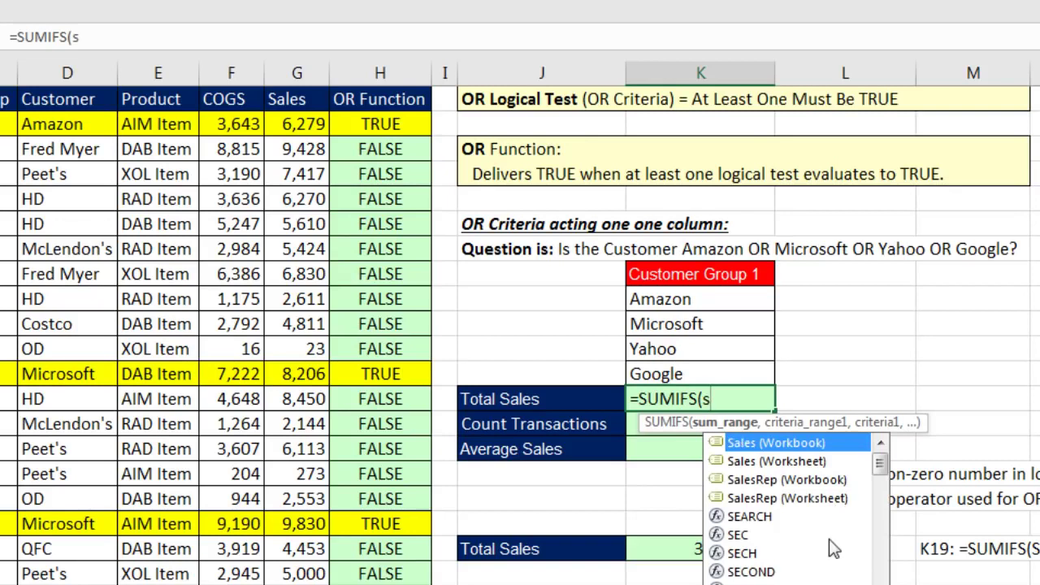
pyautogui.press('Down')
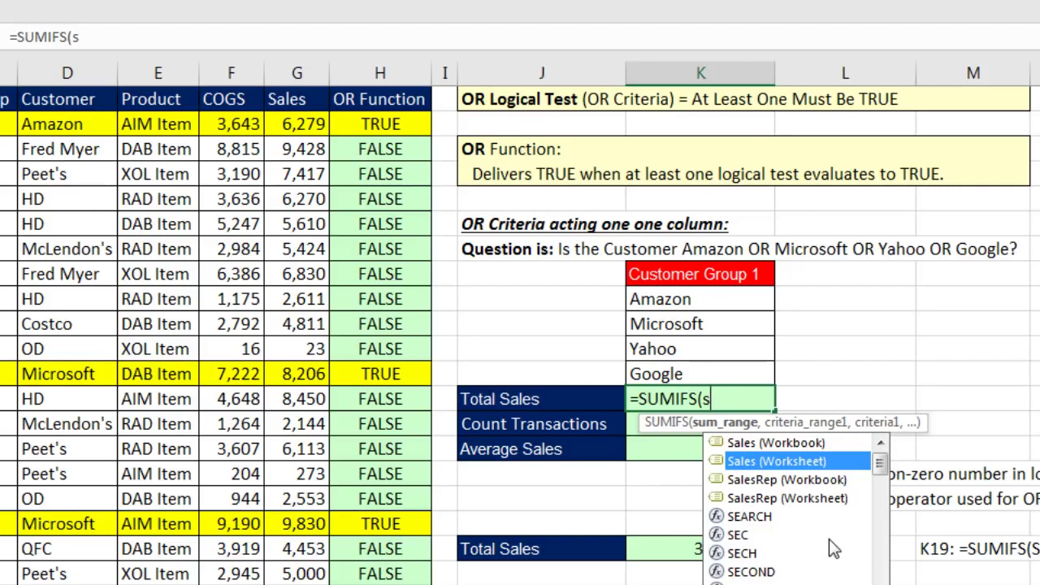
pyautogui.press('Tab')
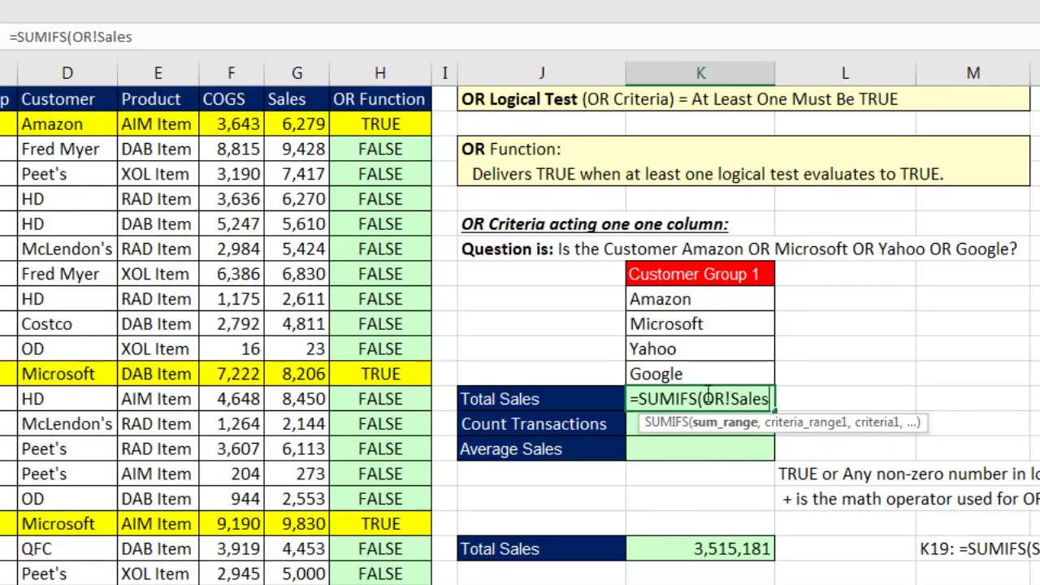
pyautogui.moveTo(704, 398); pyautogui.dragTo(796, 408)
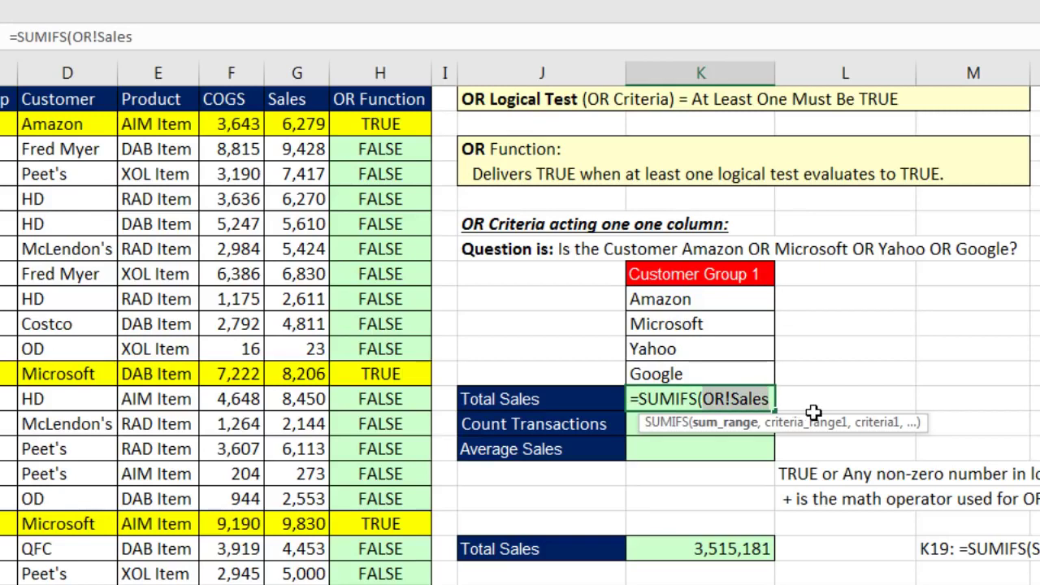
pyautogui.write('Sales')
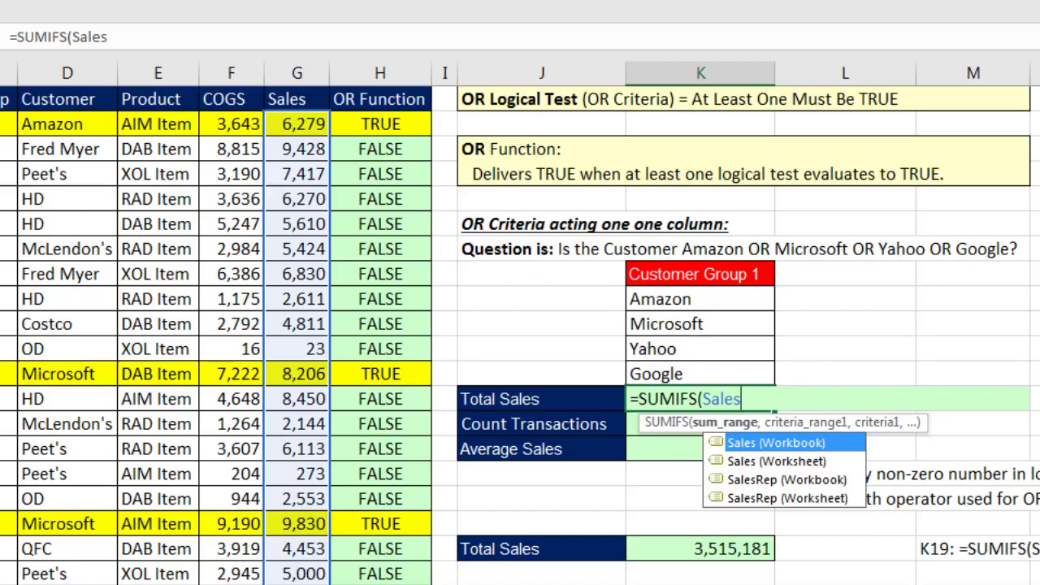
pyautogui.write(',')
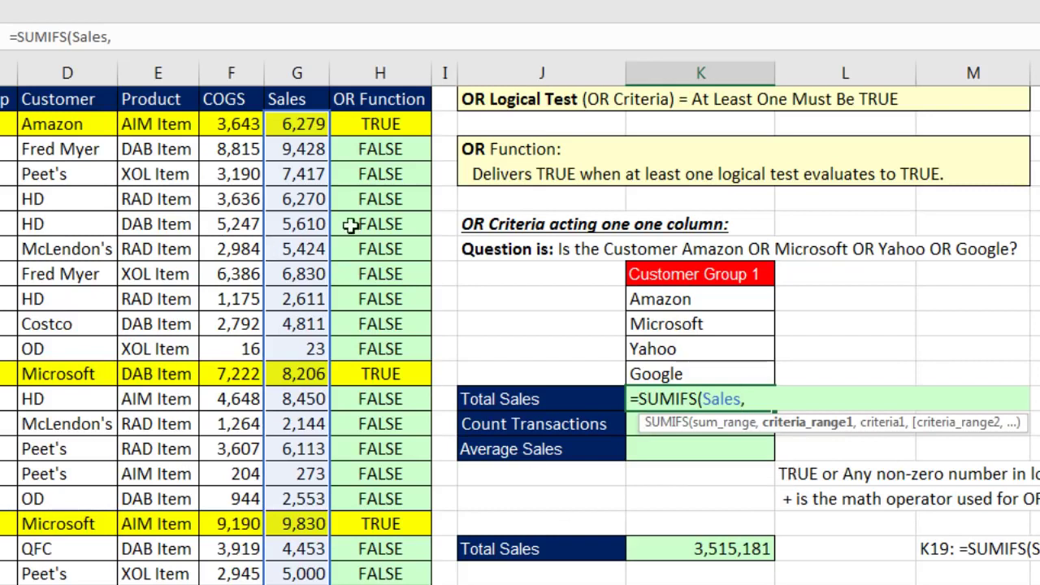
# Complete the SUMIFS arguments with the Customer column from D2 down as criteria range and the Customer Group 1 list K9:K12 as criteria.
pyautogui.click(92, 124)
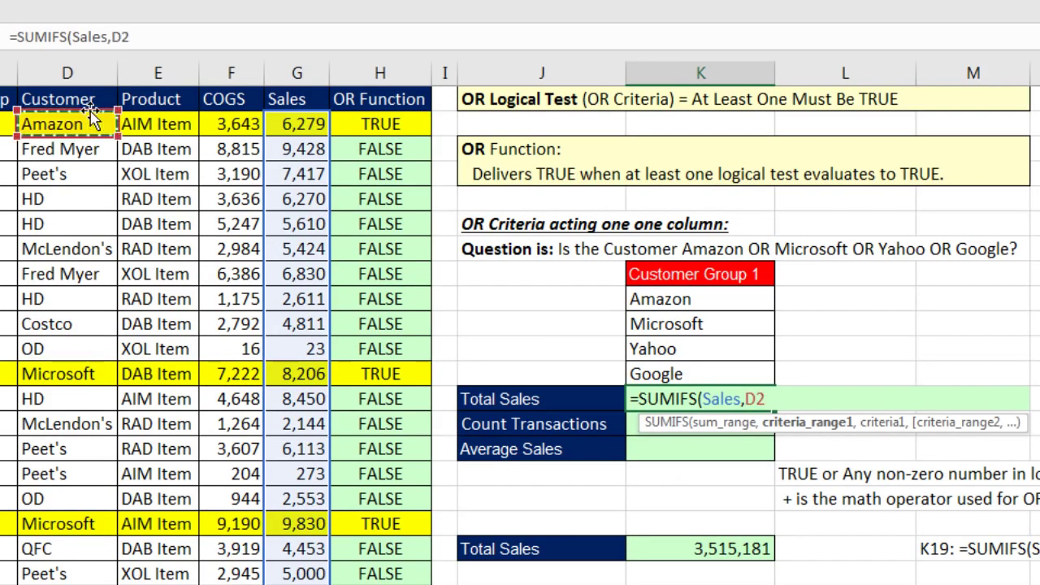
pyautogui.hotkey('ctrl', 'shift', 'Down')
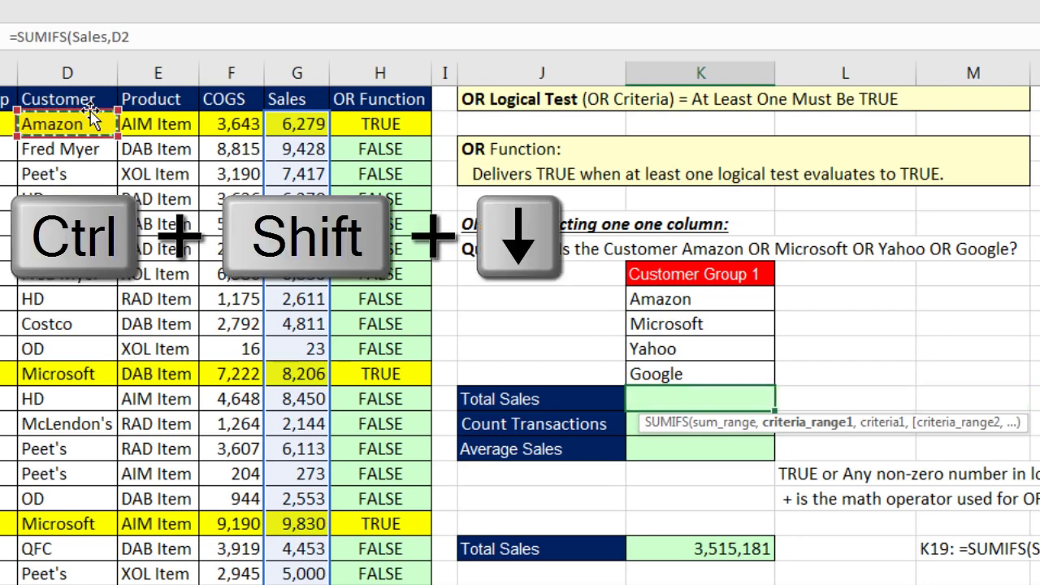
pyautogui.hotkey('ctrl', 'BackSpace')
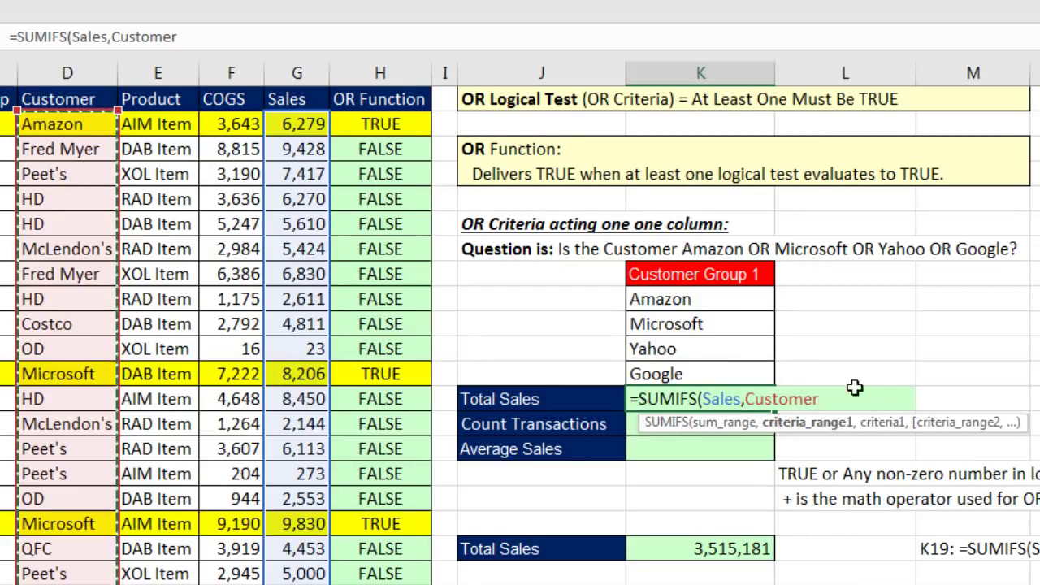
pyautogui.write(',')
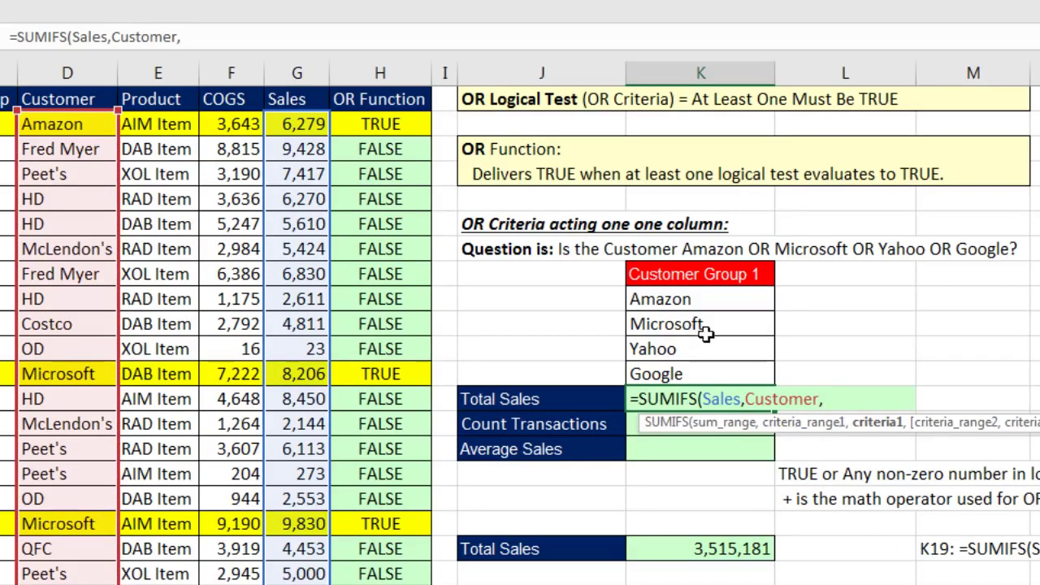
pyautogui.moveTo(687, 300); pyautogui.dragTo(691, 372)
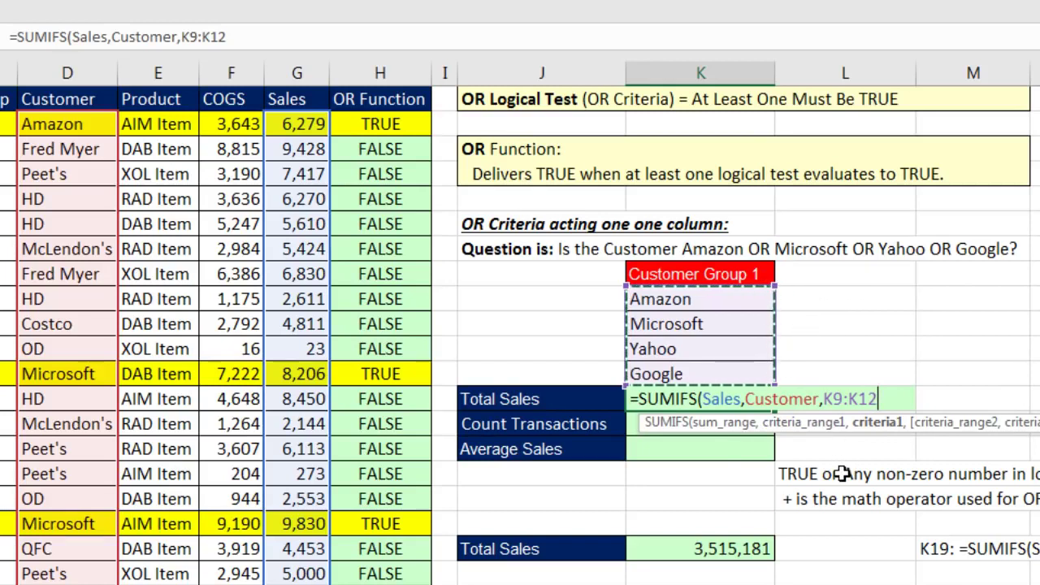
pyautogui.write(')')
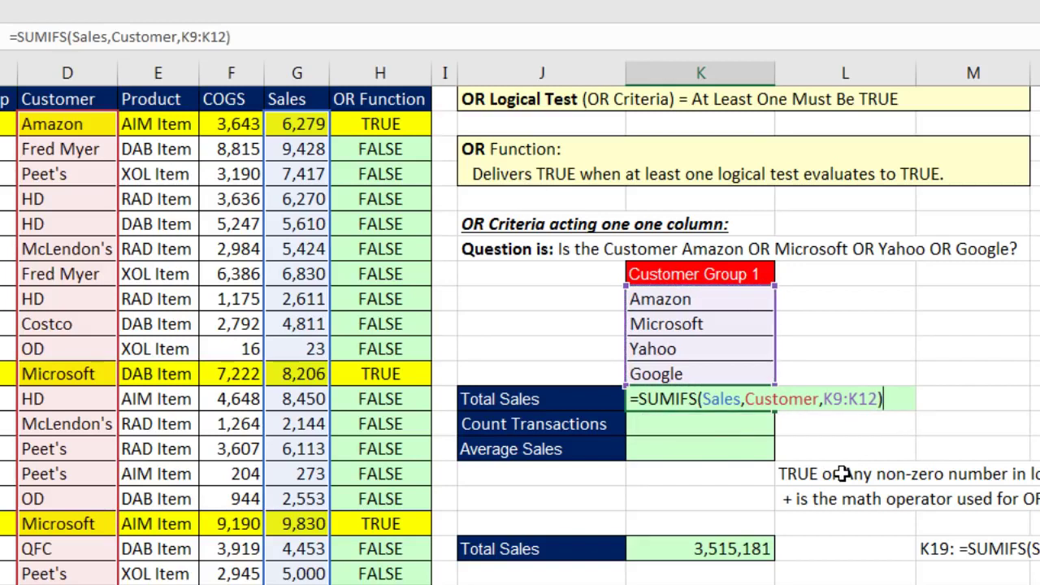
# Evaluate the whole SUMIFS formula in K13 in place to inspect the array it delivers.
pyautogui.moveTo(885, 399); pyautogui.dragTo(553, 398)
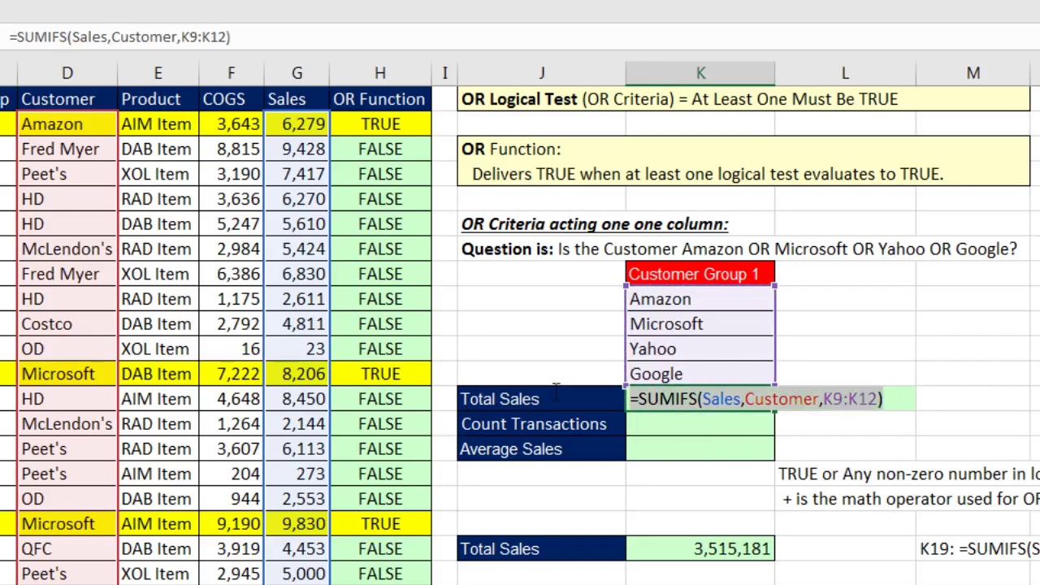
pyautogui.press('F9')
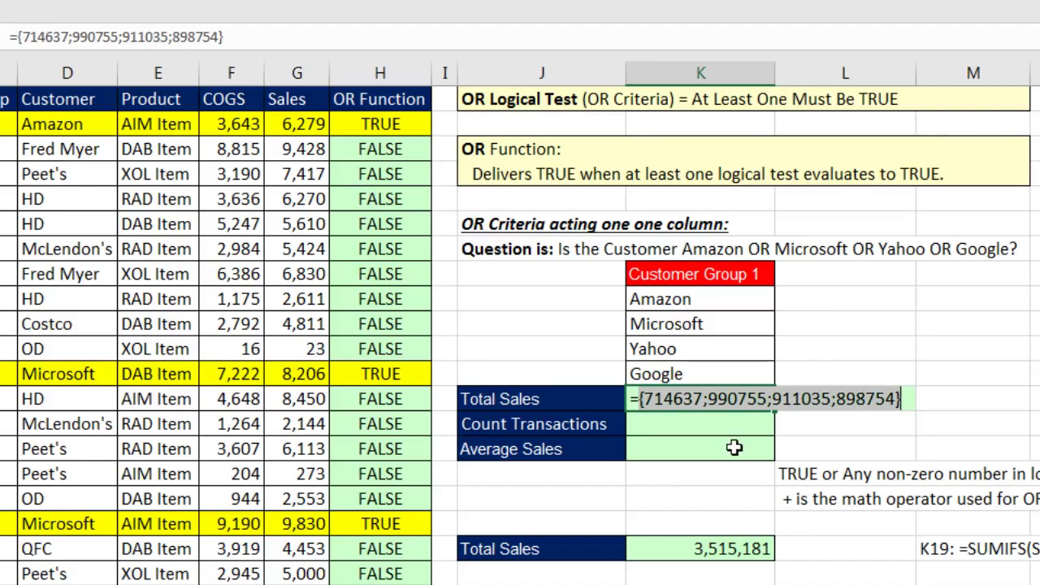
# Restore the SUMIFS formula in K13 and wrap it in SUMPRODUCT so the cell holds =SUMPRODUCT(SUMIFS(Sales,Customer,K9:K12)).
pyautogui.hotkey('ctrl', 'z')
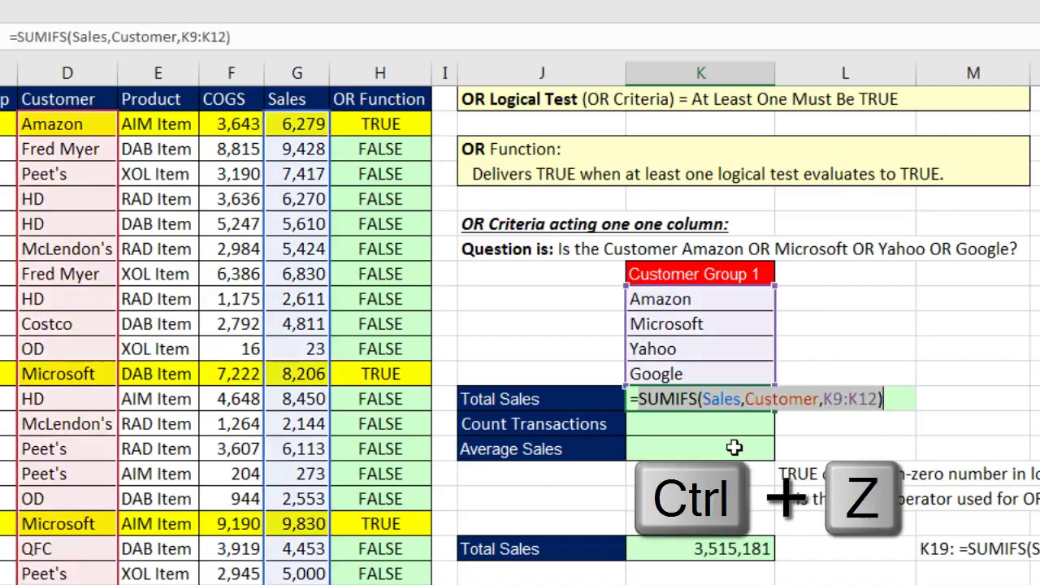
pyautogui.click(641, 400)
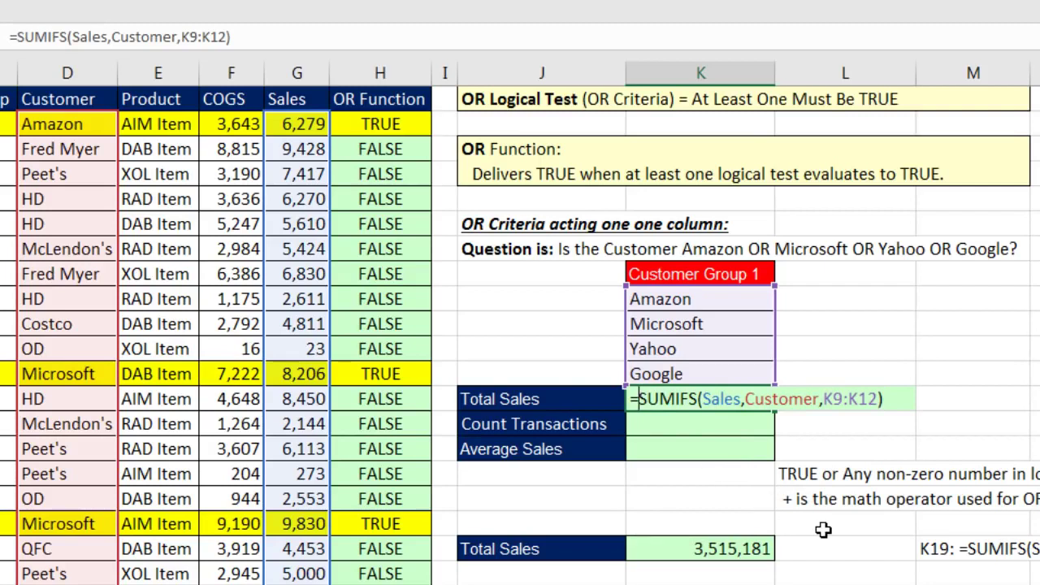
pyautogui.write('sum')
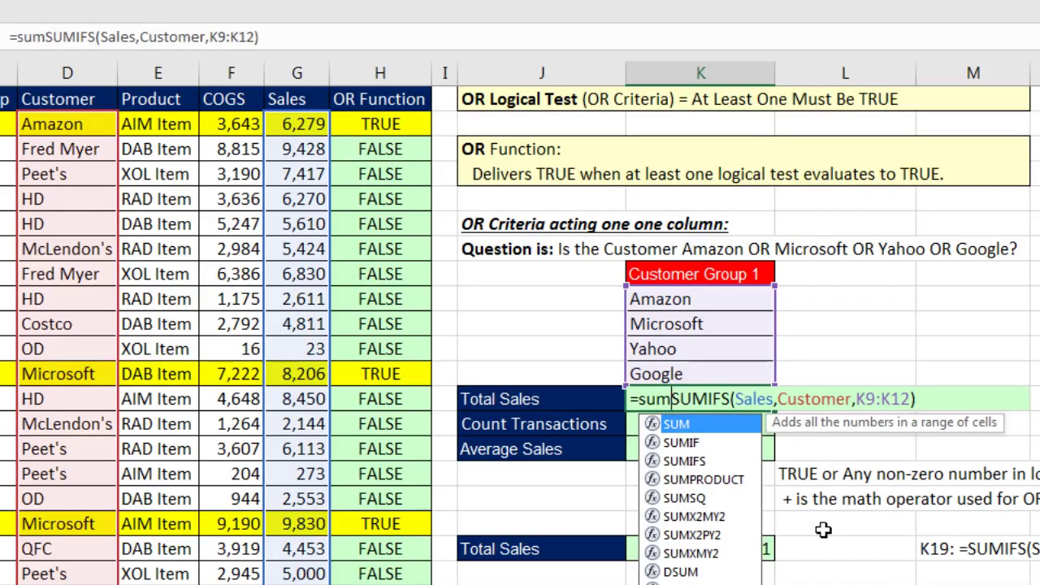
pyautogui.press('Down')
pyautogui.press('Down')
pyautogui.press('Down')
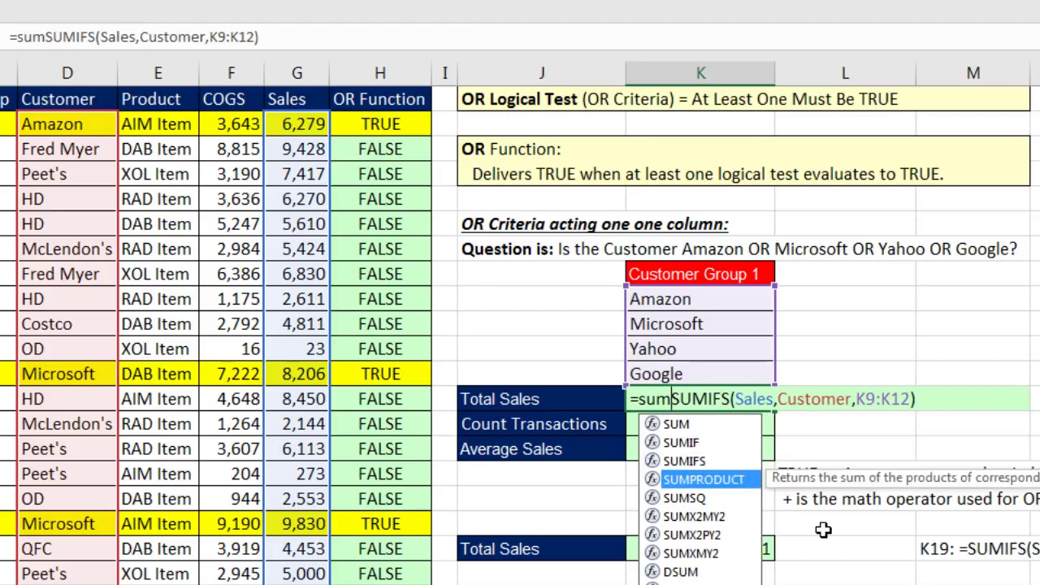
pyautogui.press('Tab')
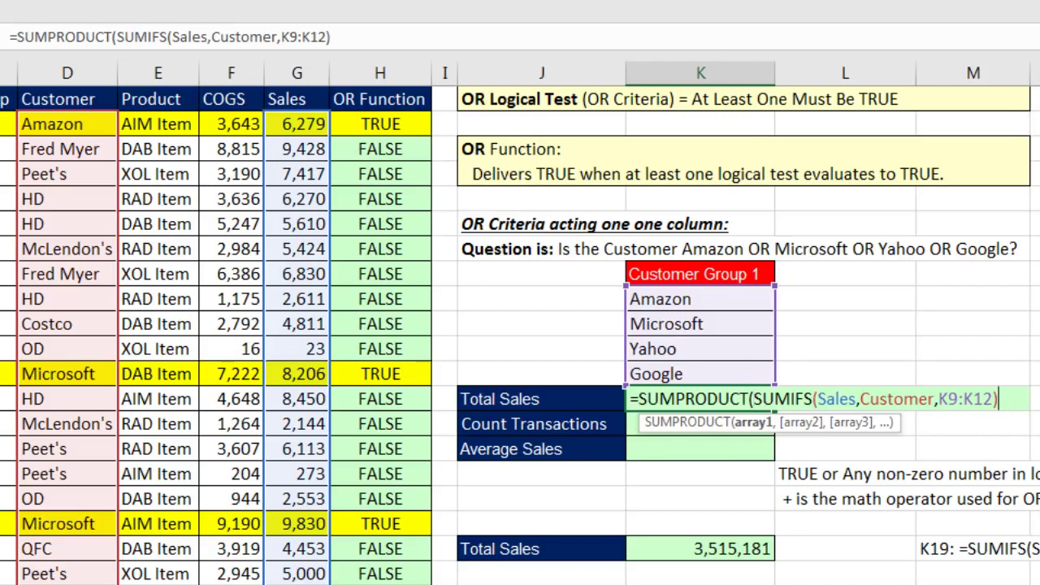
pyautogui.write(')')
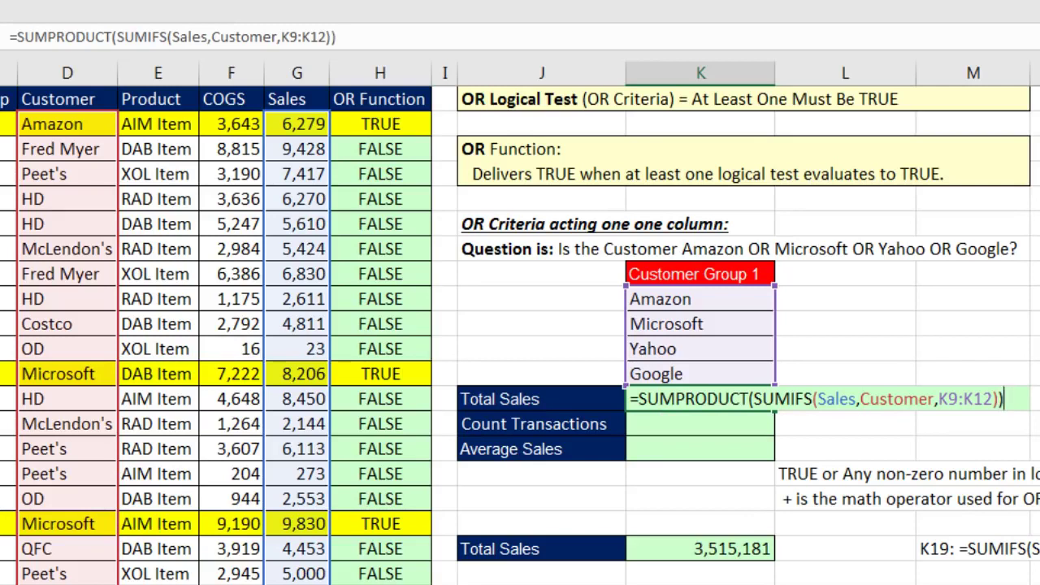
pyautogui.press('Return')
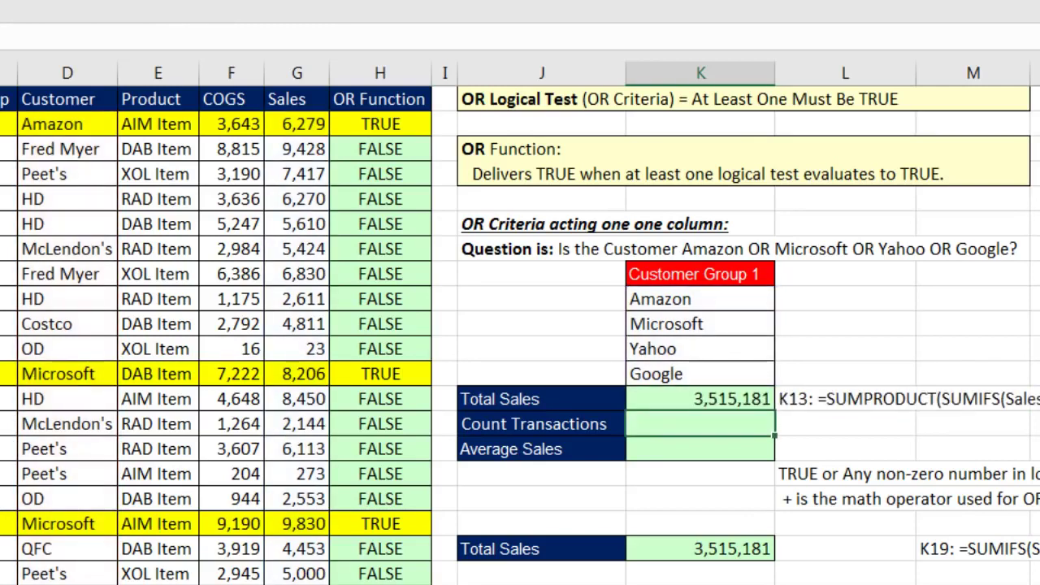
# Write a COUNTIFS formula in the Count Transactions cell K14 with Customer as criteria range and the K9:K12 list as criteria.
pyautogui.write('=counti')
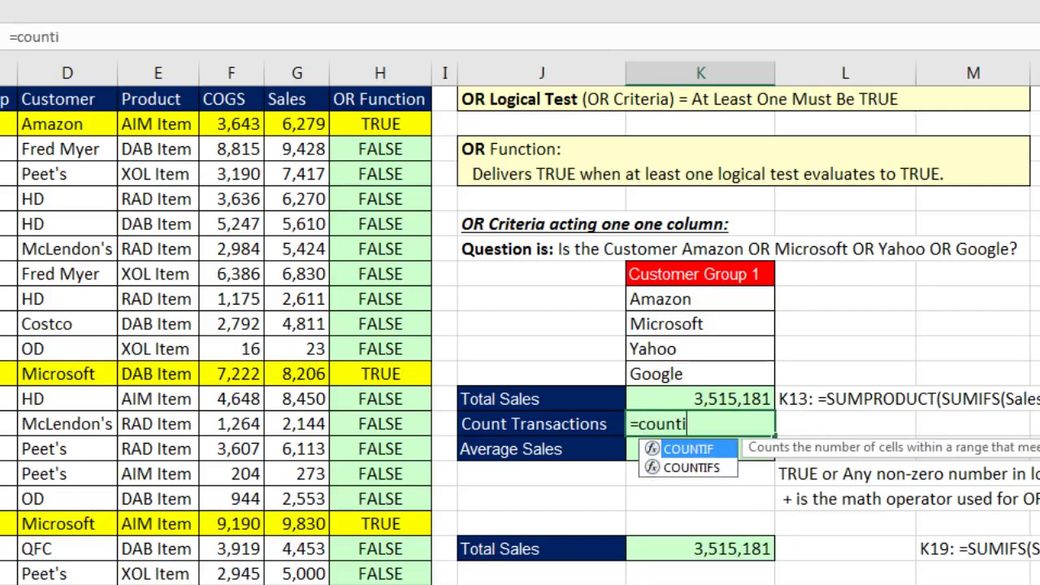
pyautogui.write('fs')
pyautogui.press('Tab')
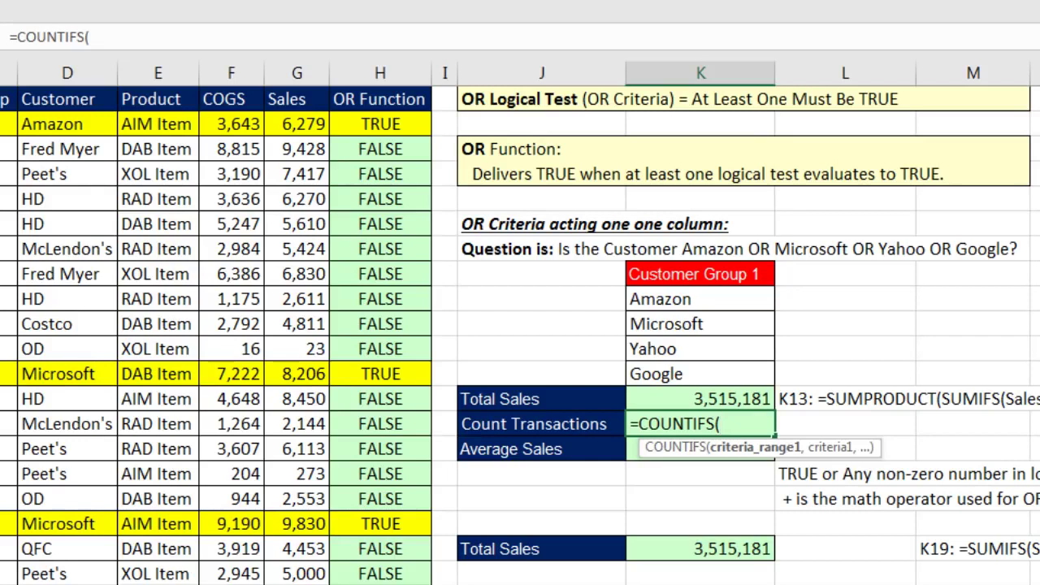
pyautogui.write('Customer')
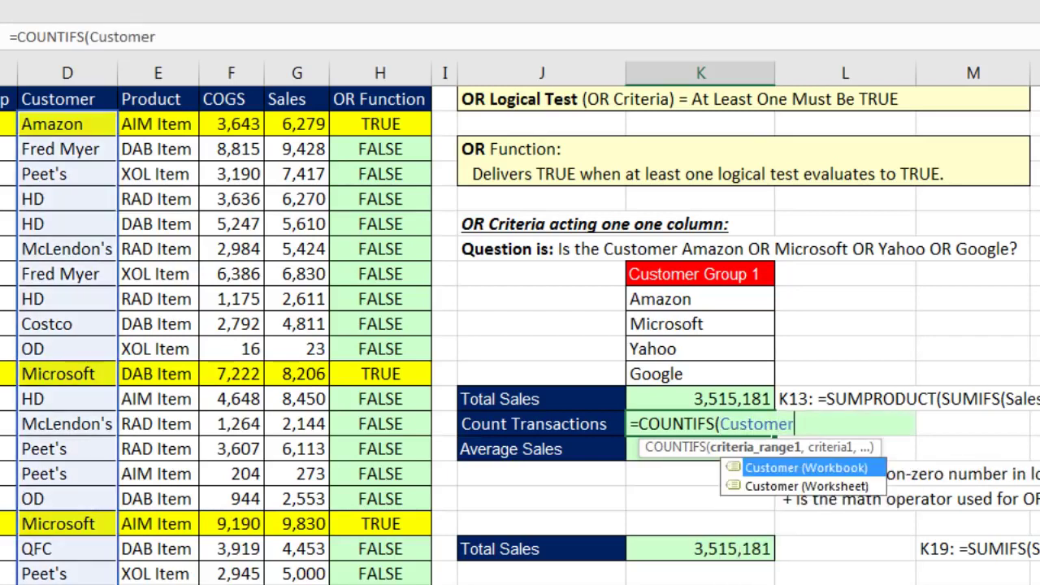
pyautogui.write(',')
pyautogui.moveTo(701, 300); pyautogui.dragTo(704, 372)
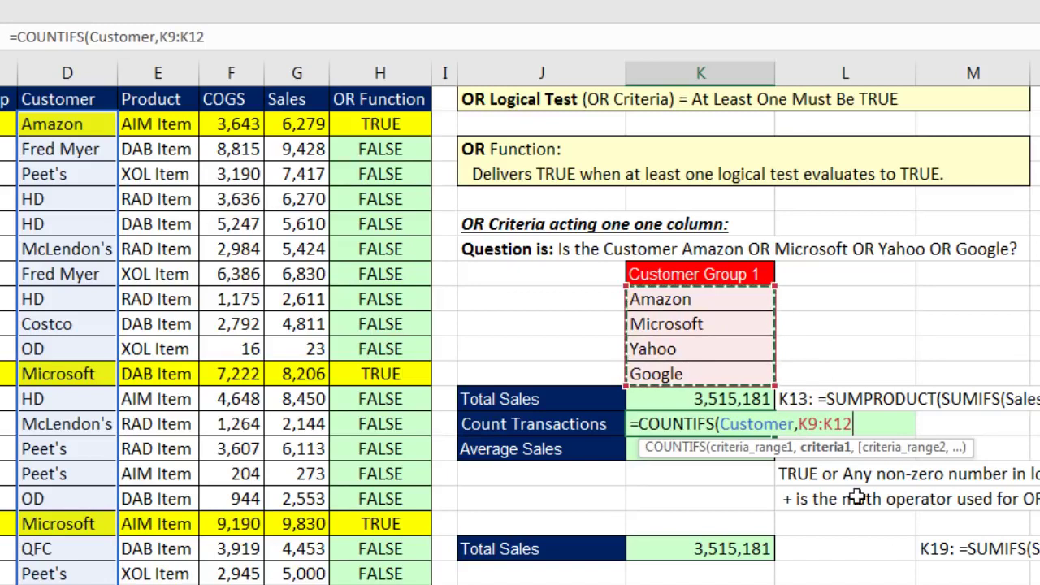
pyautogui.write(')')
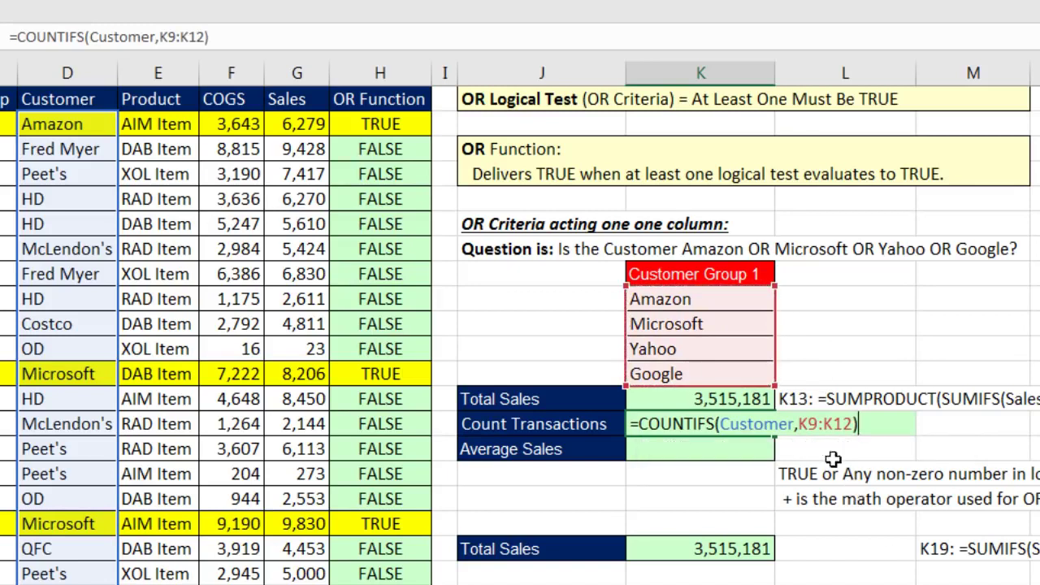
# Evaluate the whole COUNTIFS formula in K14 in place to inspect its array, and restore the formula text.
pyautogui.hotkey('ctrl', 'shift', 'Left')
pyautogui.hotkey('ctrl', 'shift', 'Left')
pyautogui.hotkey('ctrl', 'shift', 'Left')
pyautogui.hotkey('ctrl', 'shift', 'Left')
pyautogui.hotkey('ctrl', 'shift', 'Left')
pyautogui.hotkey('ctrl', 'shift', 'Left')
pyautogui.hotkey('ctrl', 'shift', 'Left')
pyautogui.hotkey('ctrl', 'shift', 'Left')
pyautogui.press('F9')
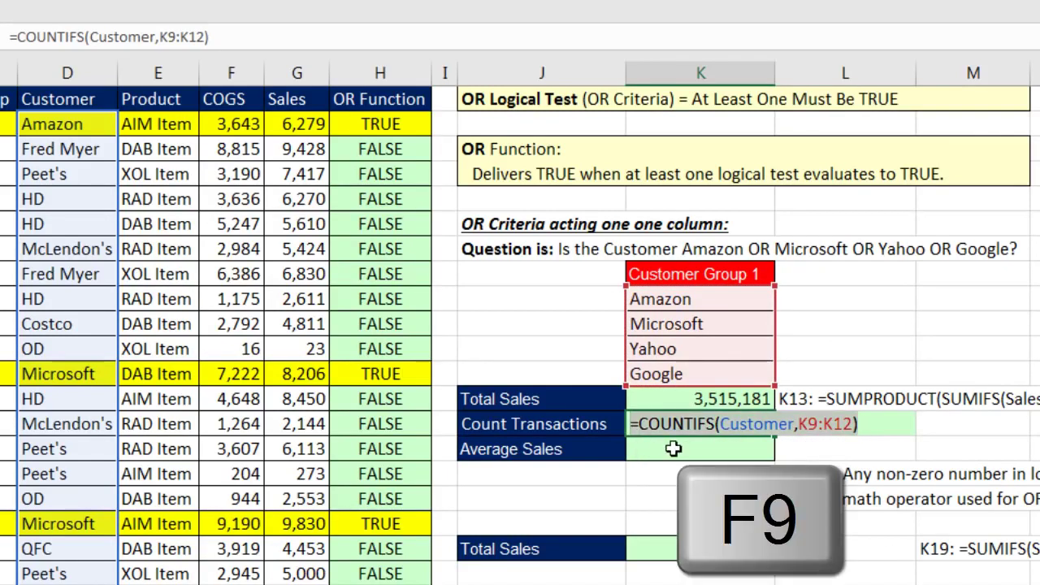
pyautogui.press('F9')
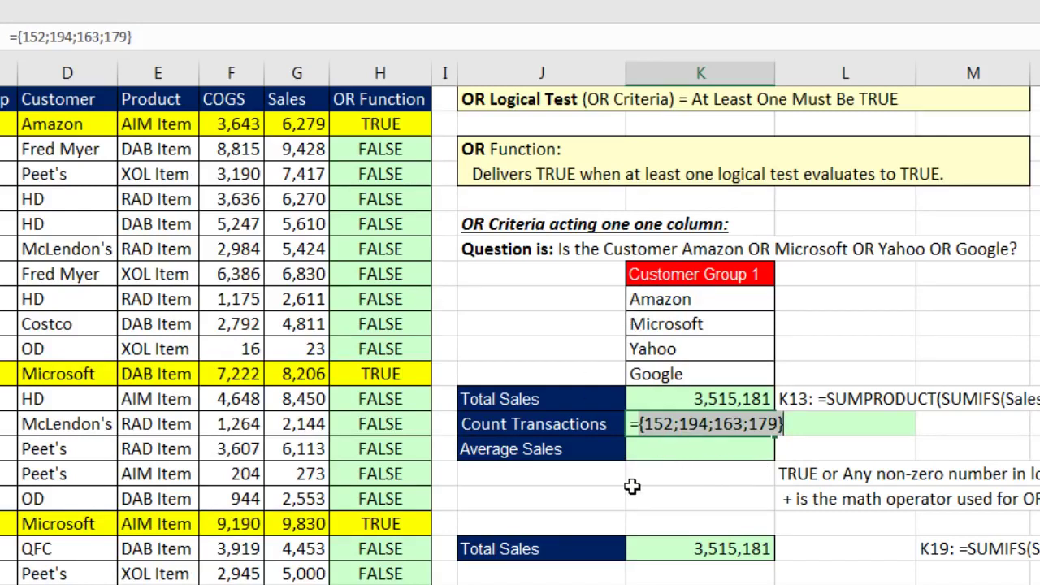
pyautogui.hotkey('ctrl', 'z')
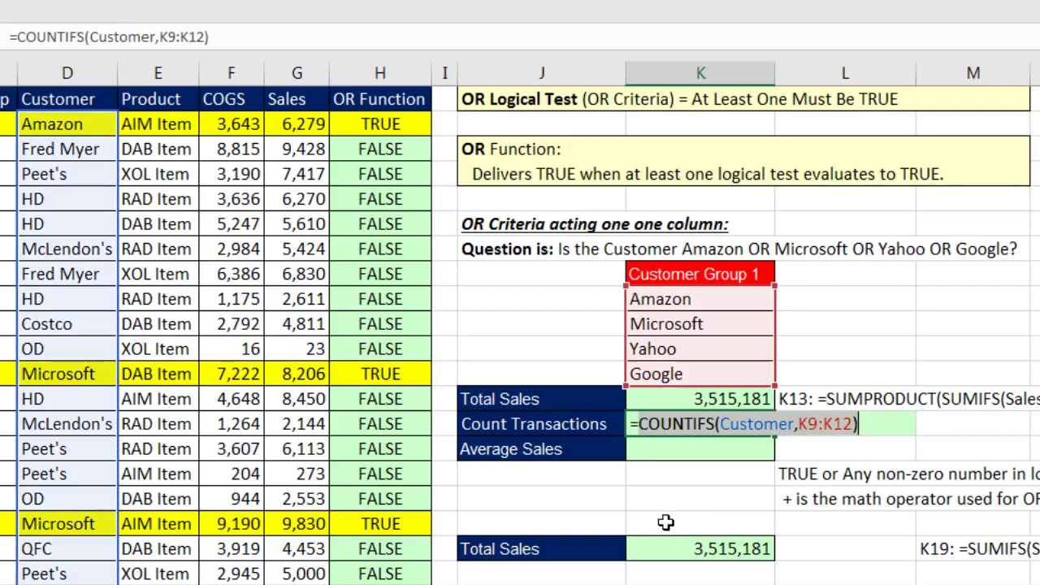
# Wrap the COUNTIFS in K14 in SUMPRODUCT and enter it as =SUMPRODUCT(COUNTIFS(Customer,K9:K12)).
pyautogui.click(641, 424)
pyautogui.write('sump')
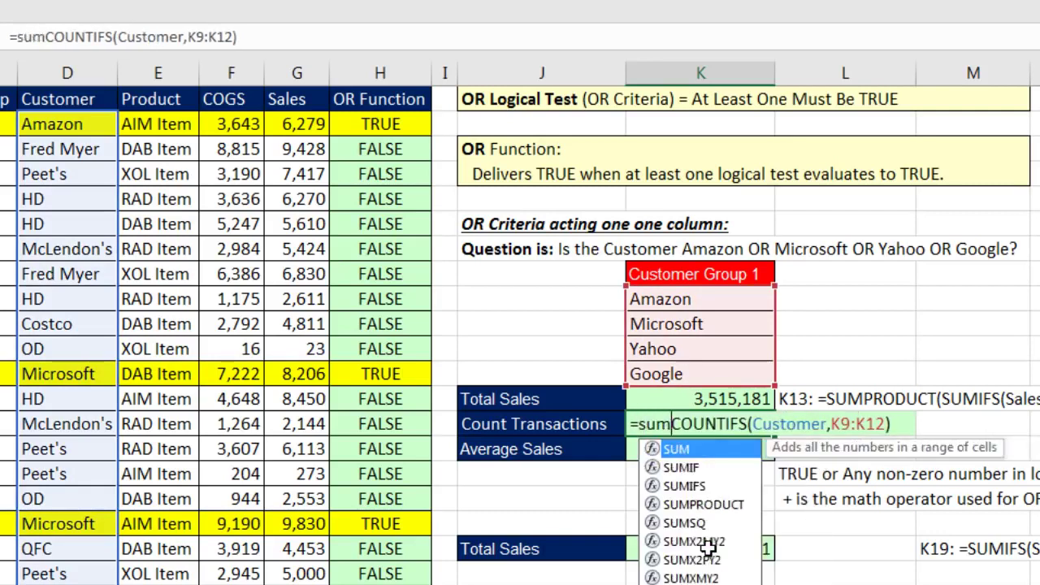
pyautogui.press('Tab')
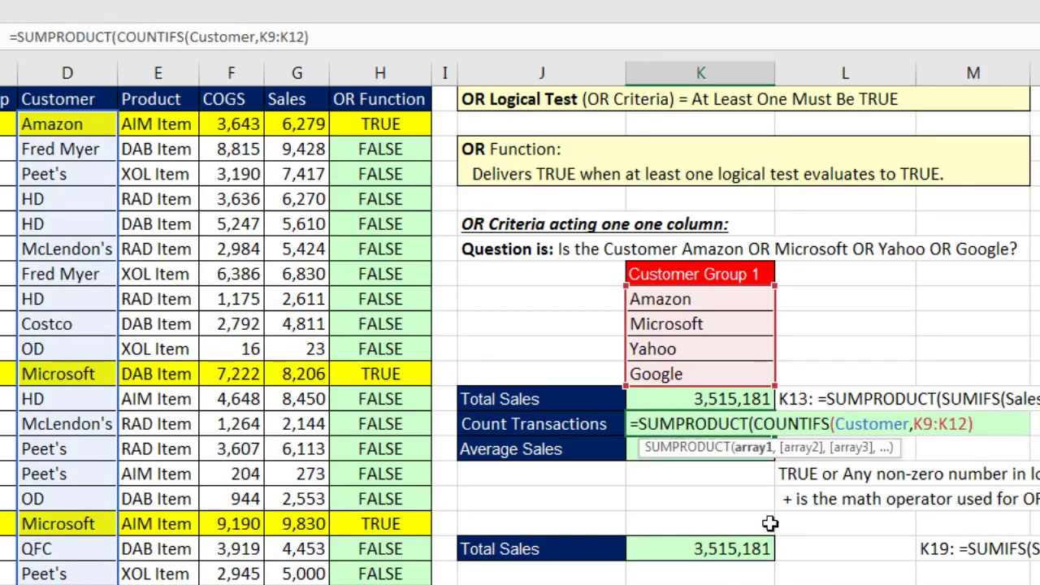
pyautogui.write(')')
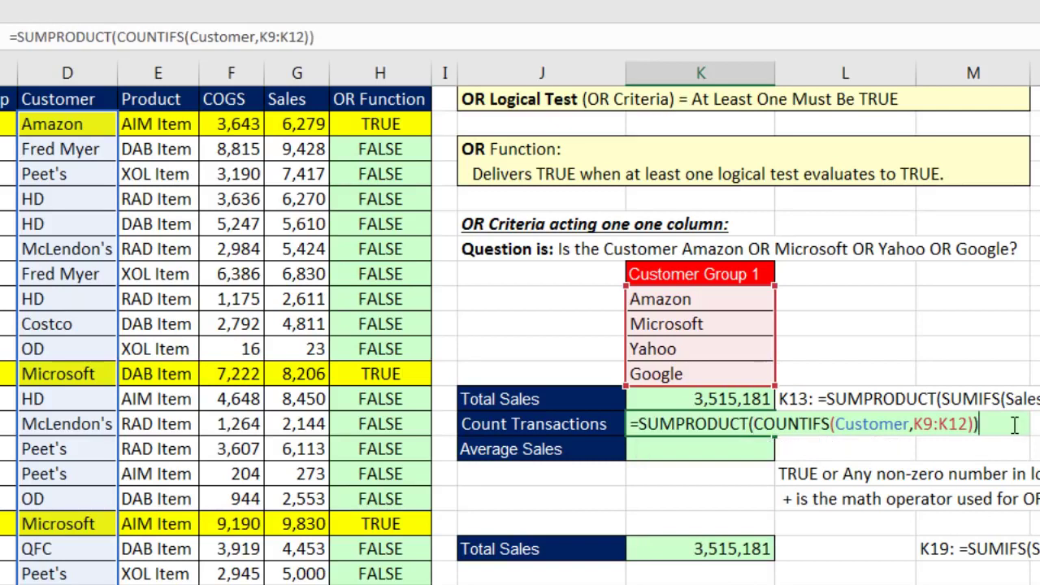
pyautogui.press('Return')
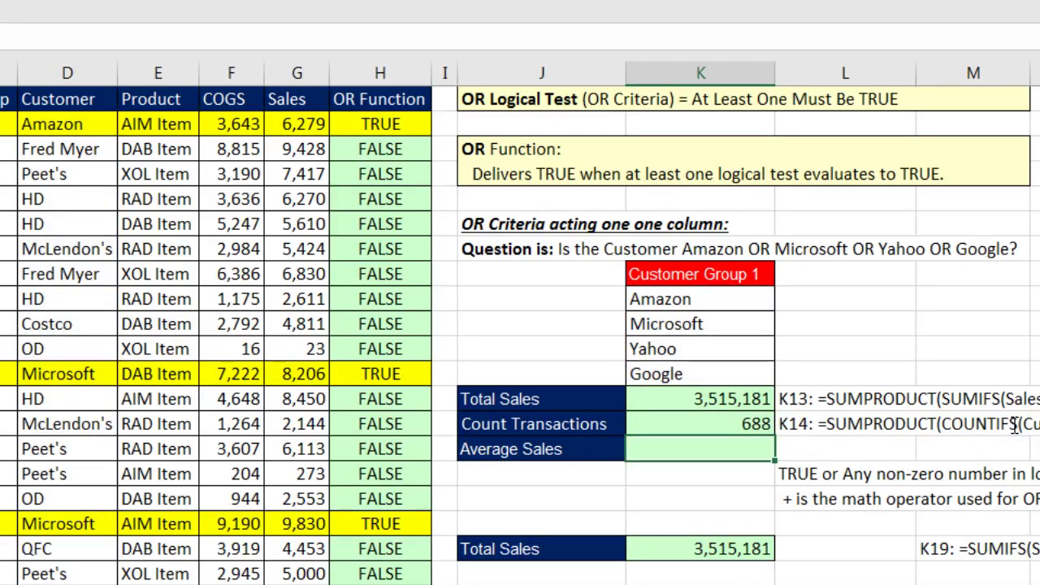
# Review the K13 and K14 formulas, the matching sales in G2, G12 and G18, and the empty Average Sales and lower Count Transactions cells.
pyautogui.click(761, 393)
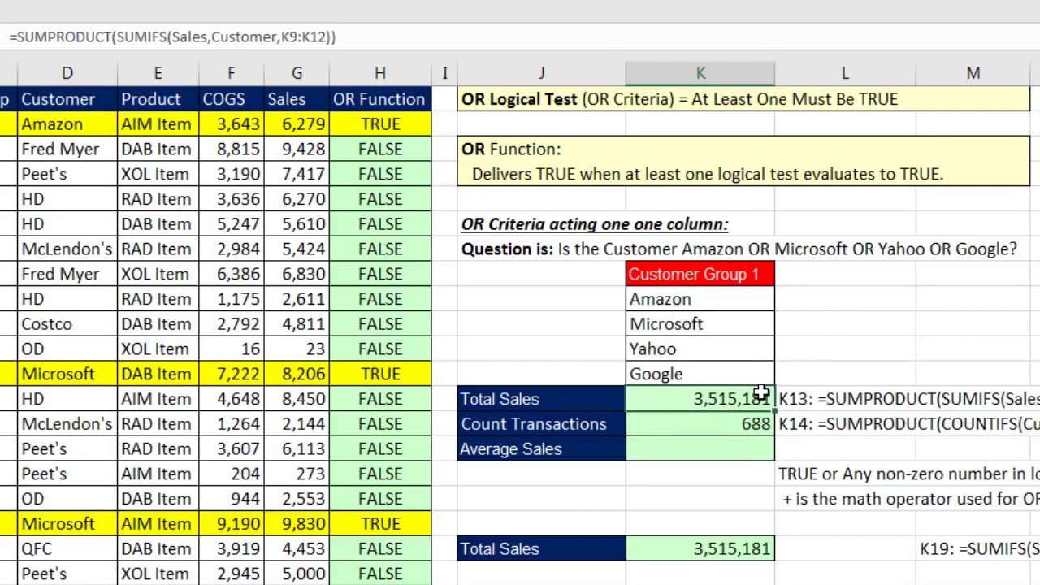
pyautogui.click(748, 424)
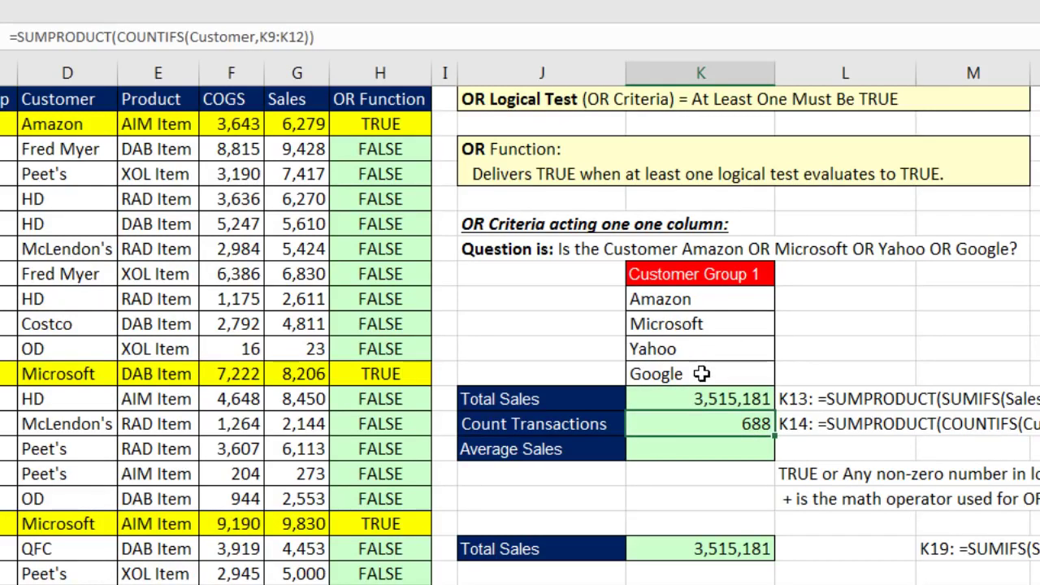
pyautogui.click(667, 452)
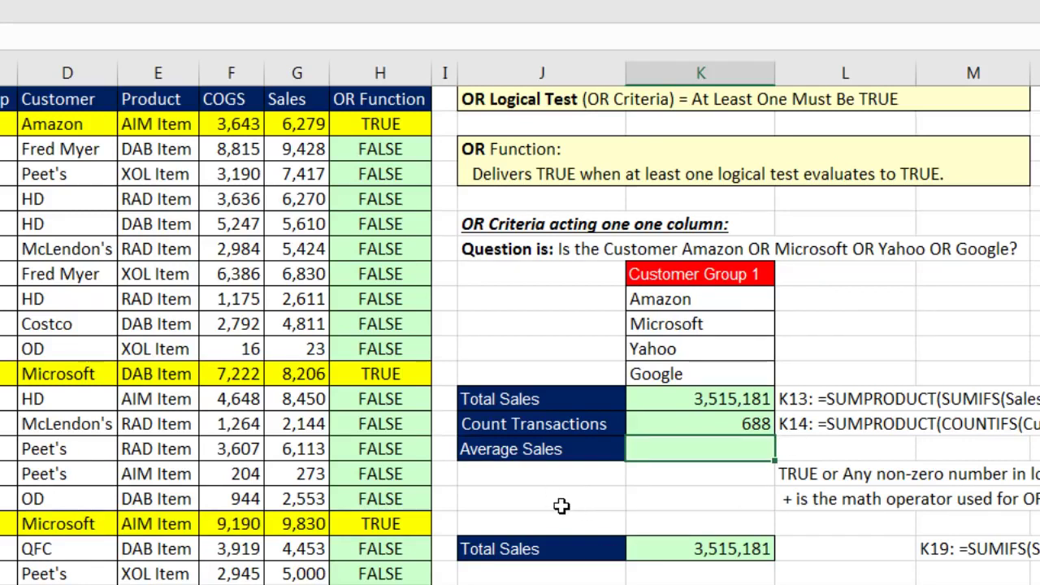
pyautogui.click(297, 124)
pyautogui.keyDown('ctrl'); pyautogui.click(302, 376); pyautogui.keyUp('ctrl')
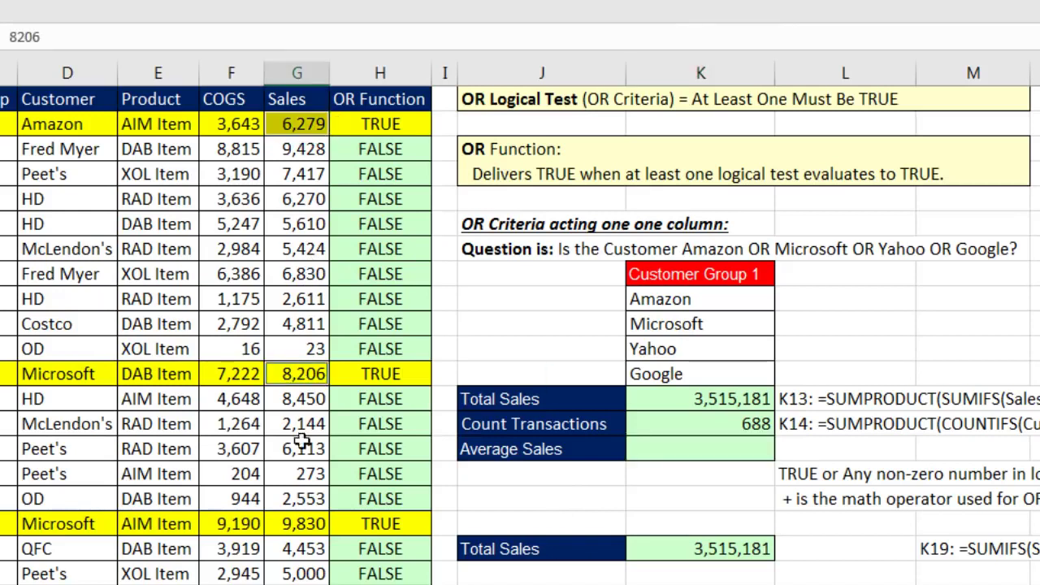
pyautogui.keyDown('ctrl'); pyautogui.click(305, 524); pyautogui.keyUp('ctrl')
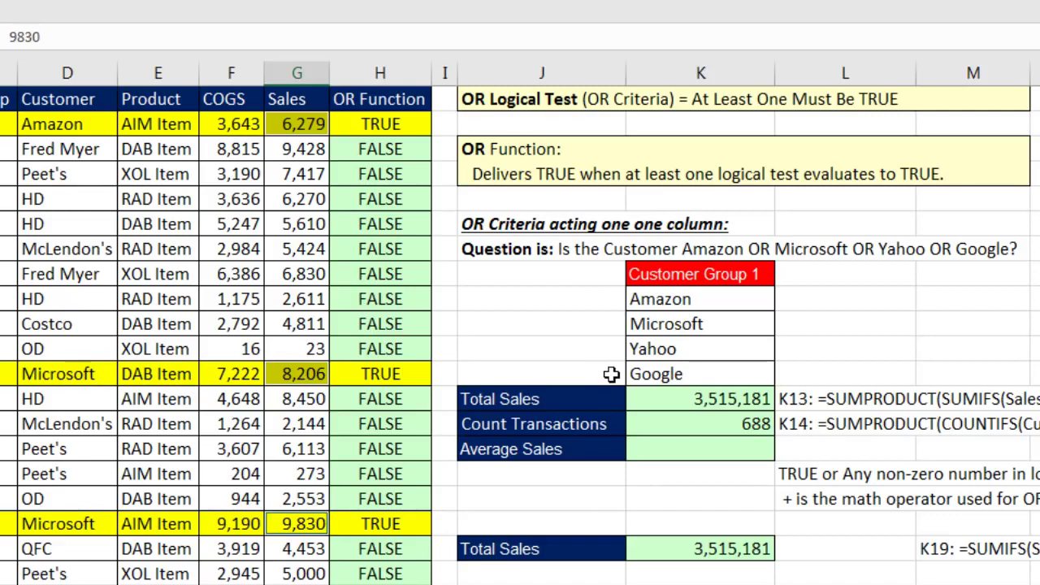
pyautogui.click(699, 449)
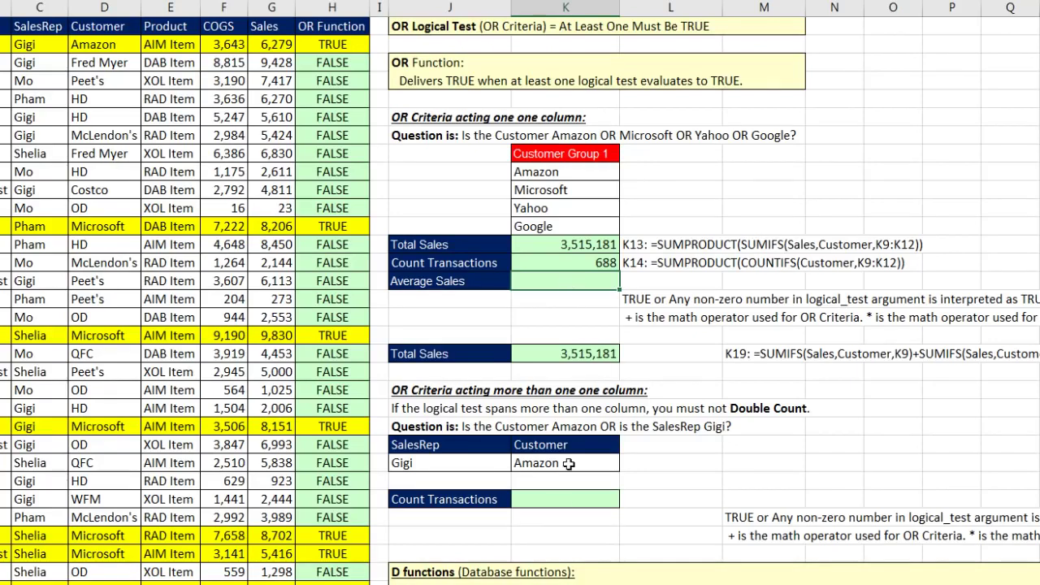
pyautogui.click(562, 502)
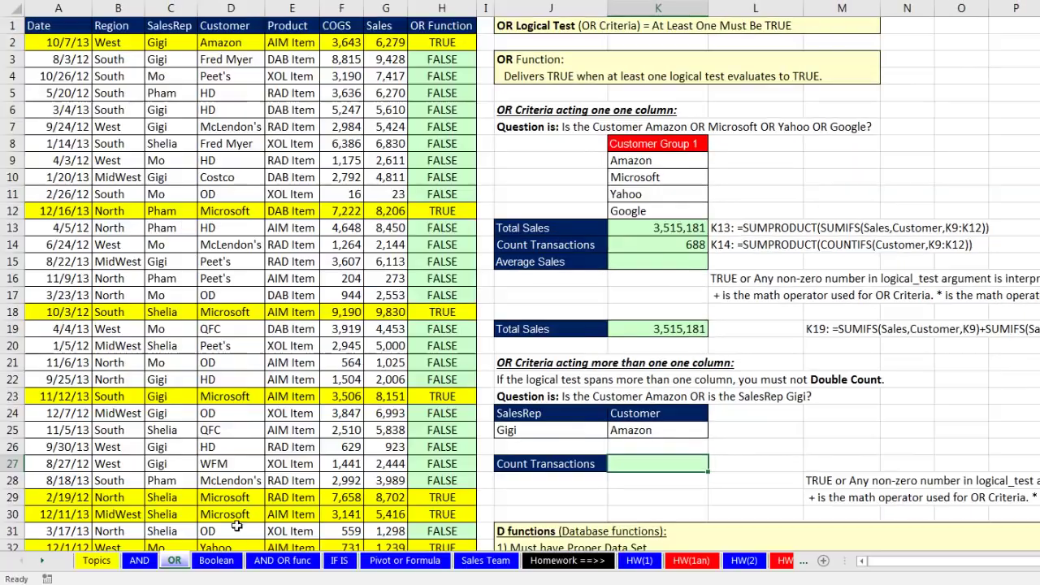
# On the Boolean sheet, compare the A14:B19 table with the OR criteria in E15:E16 and examine the matching customers and sales in rows 15, 16 and 18.
pyautogui.click(218, 561)
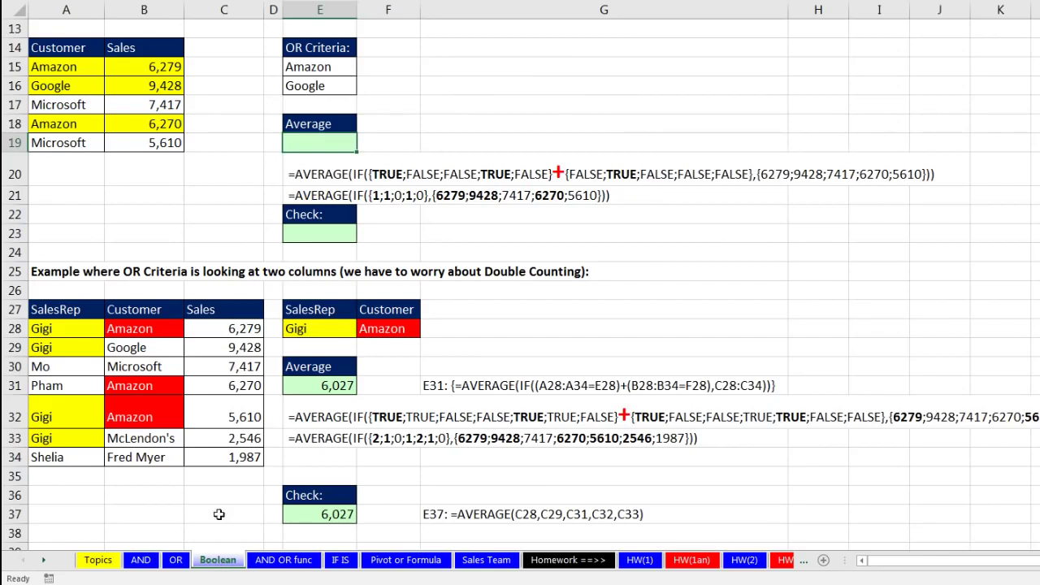
pyautogui.moveTo(57, 48)
pyautogui.mouseDown()
pyautogui.moveTo(130, 49)
pyautogui.moveTo(133, 141)
pyautogui.mouseUp()
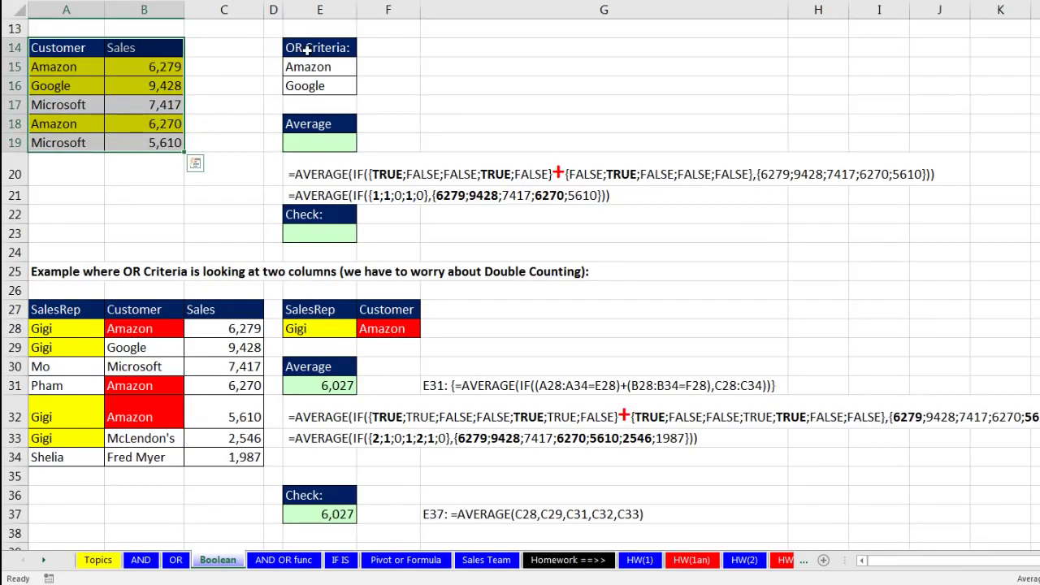
pyautogui.moveTo(307, 49); pyautogui.dragTo(313, 85)
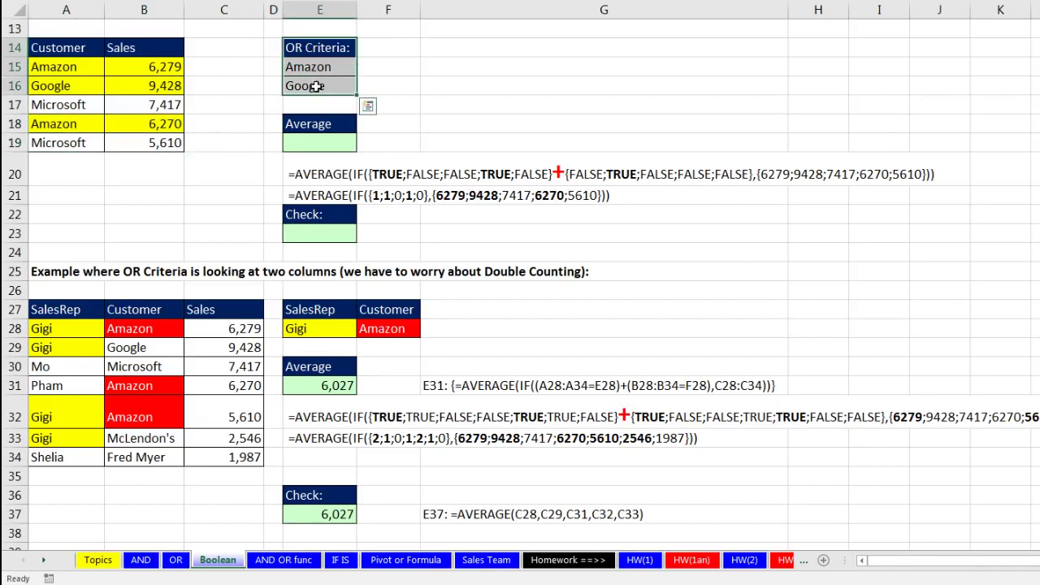
pyautogui.click(85, 65)
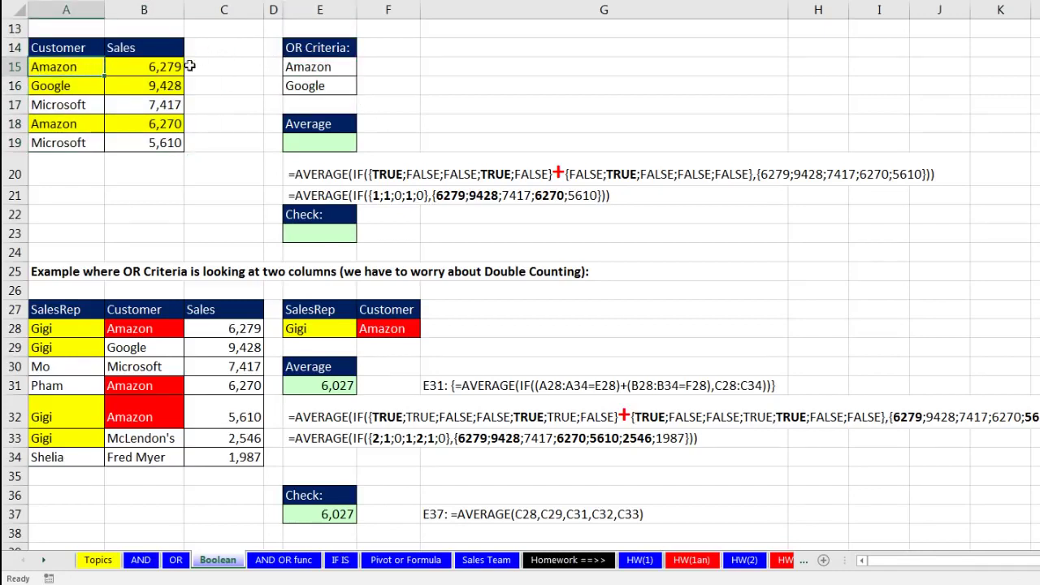
pyautogui.click(288, 86)
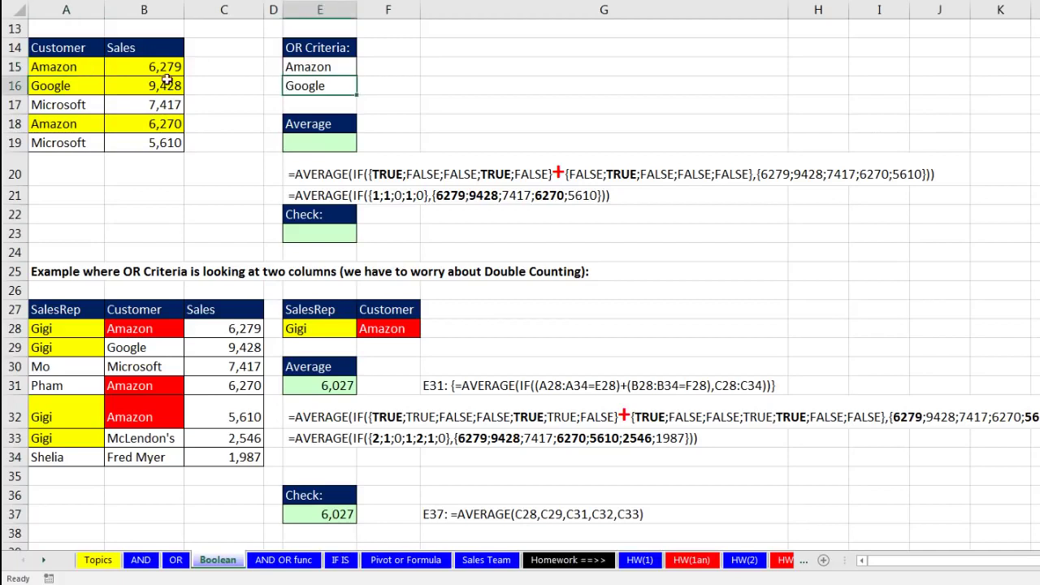
pyautogui.moveTo(57, 71); pyautogui.dragTo(51, 83)
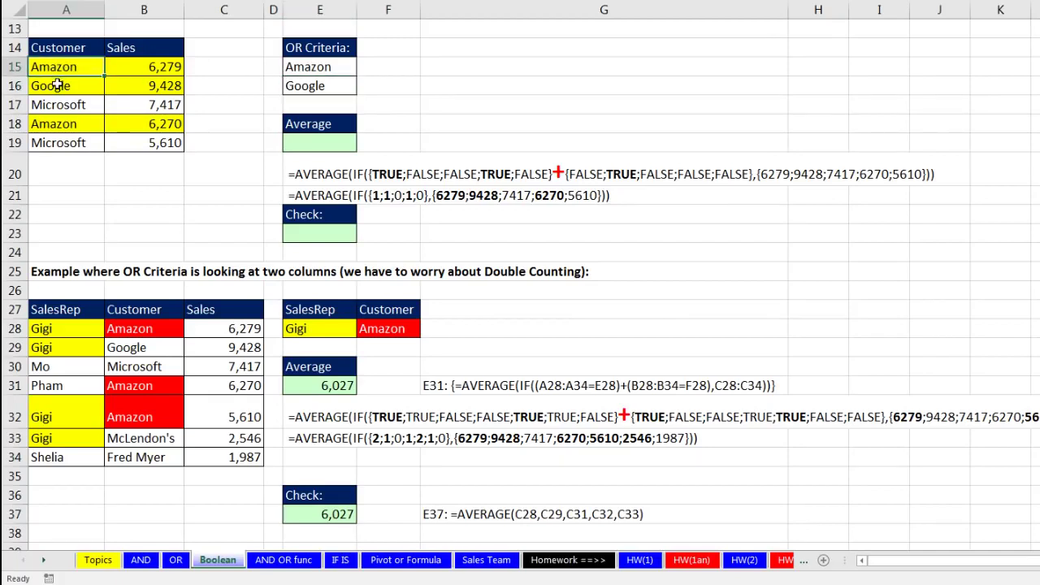
pyautogui.keyDown('ctrl'); pyautogui.click(63, 128); pyautogui.keyUp('ctrl')
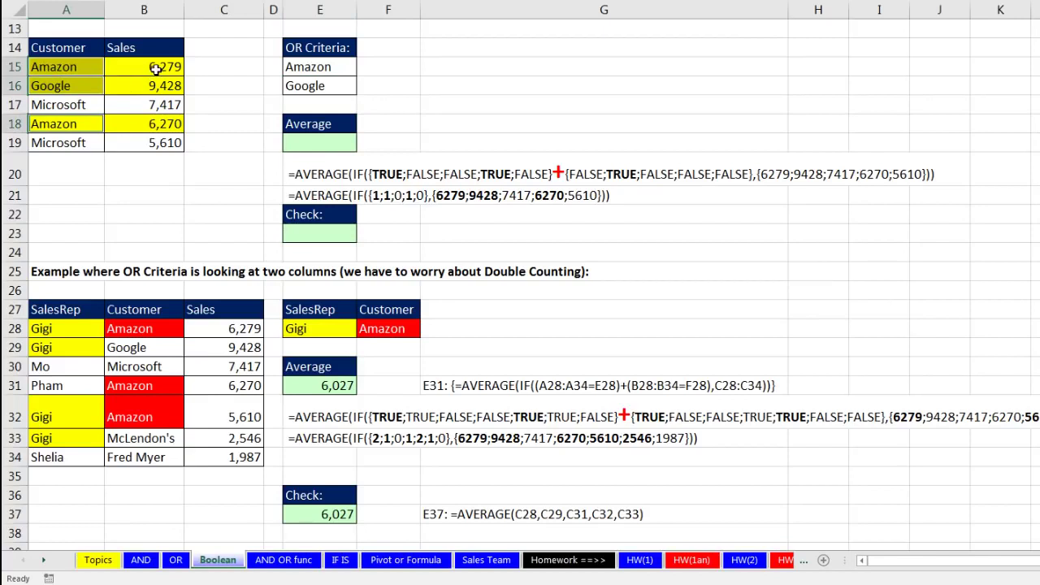
pyautogui.moveTo(156, 68); pyautogui.dragTo(158, 83)
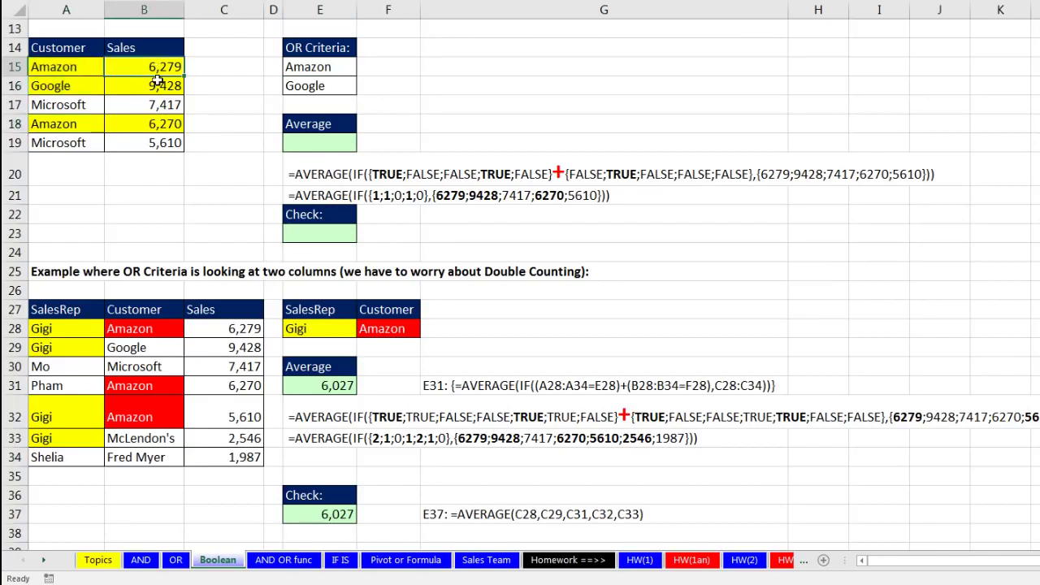
pyautogui.keyDown('ctrl'); pyautogui.click(158, 124); pyautogui.keyUp('ctrl')
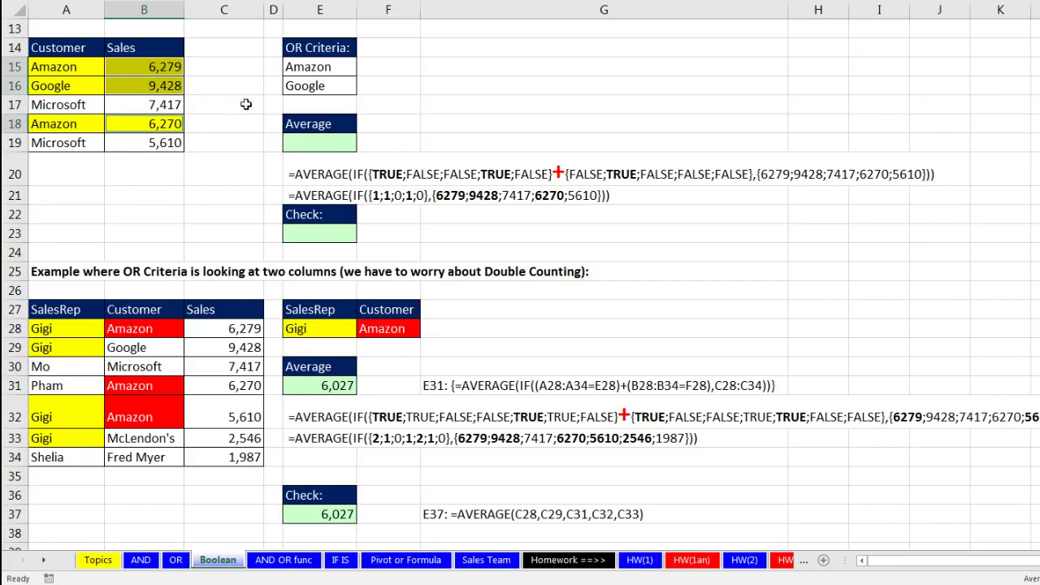
# In the Average cell E19, start =AVERAGE(IF( with a first logical test comparing customers A15:A19 with E15.
pyautogui.click(323, 149)
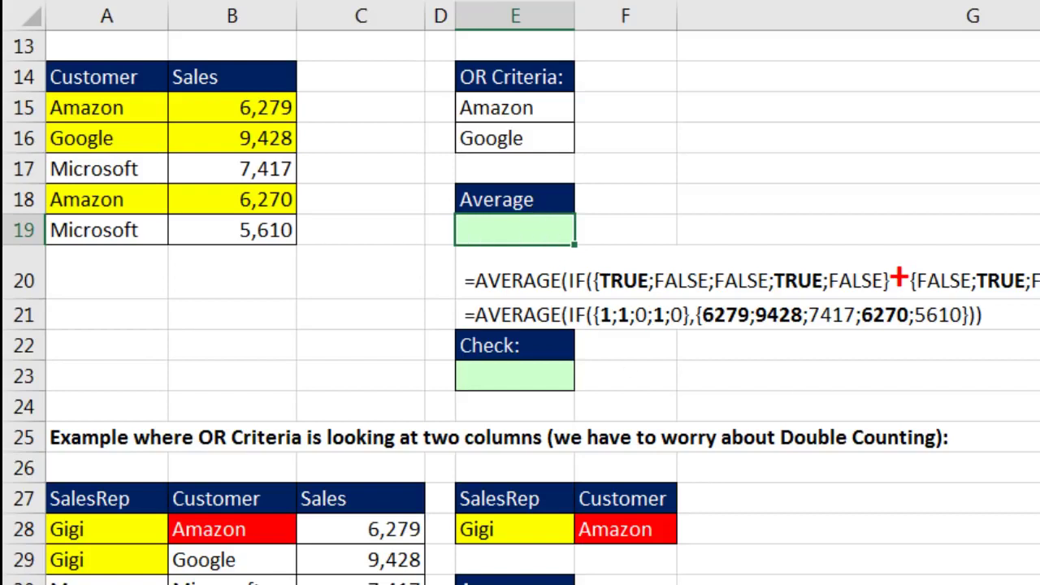
pyautogui.write('=aver')
pyautogui.press('Tab')
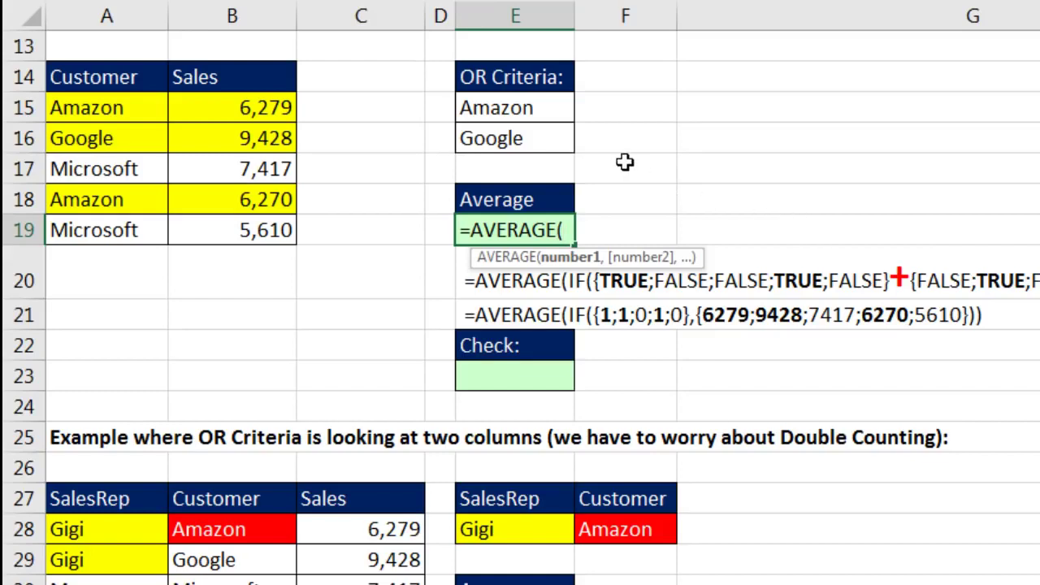
pyautogui.write('if')
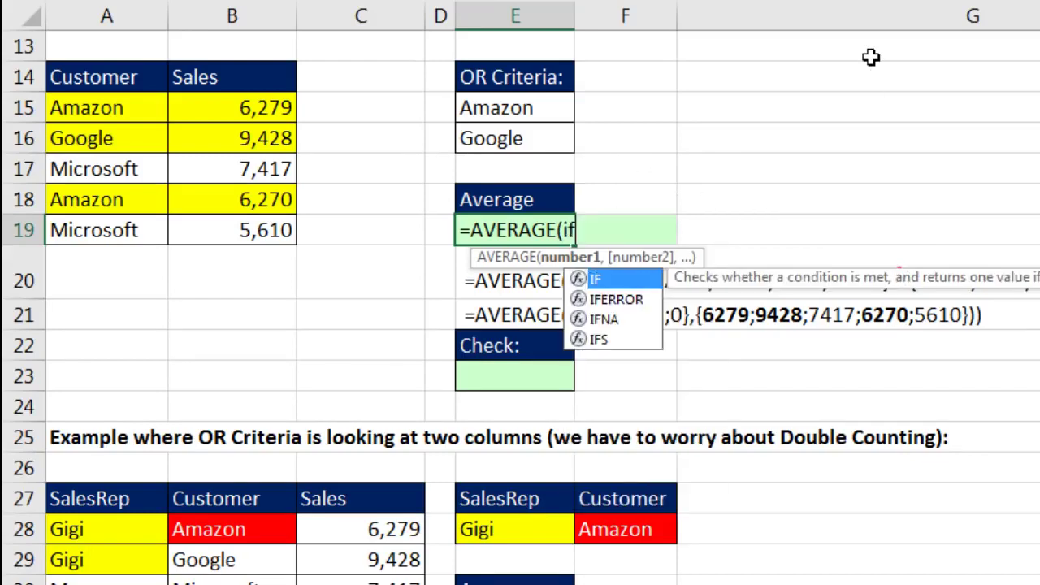
pyautogui.press('Tab')
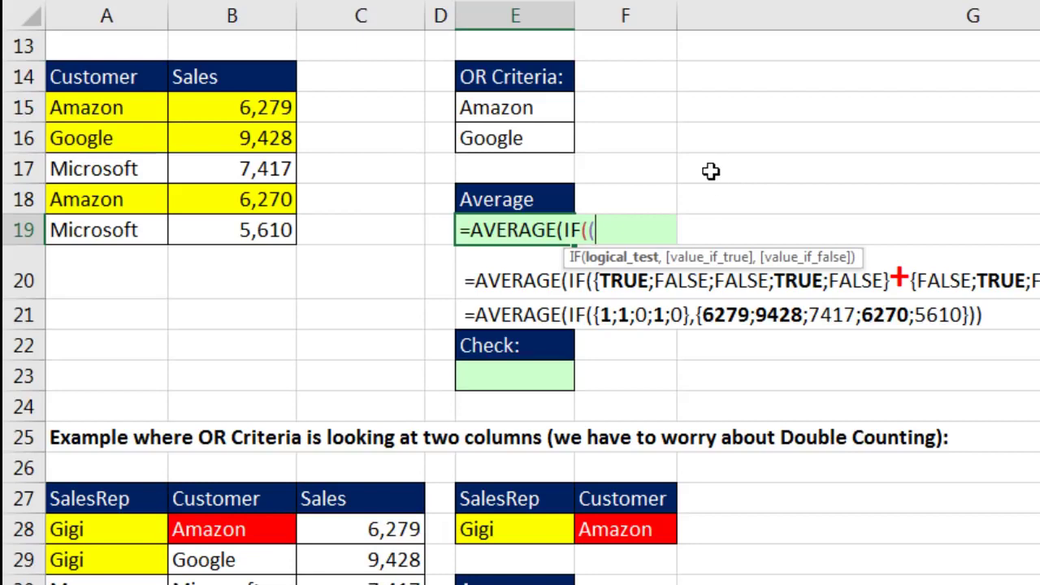
pyautogui.moveTo(133, 108); pyautogui.dragTo(134, 223)
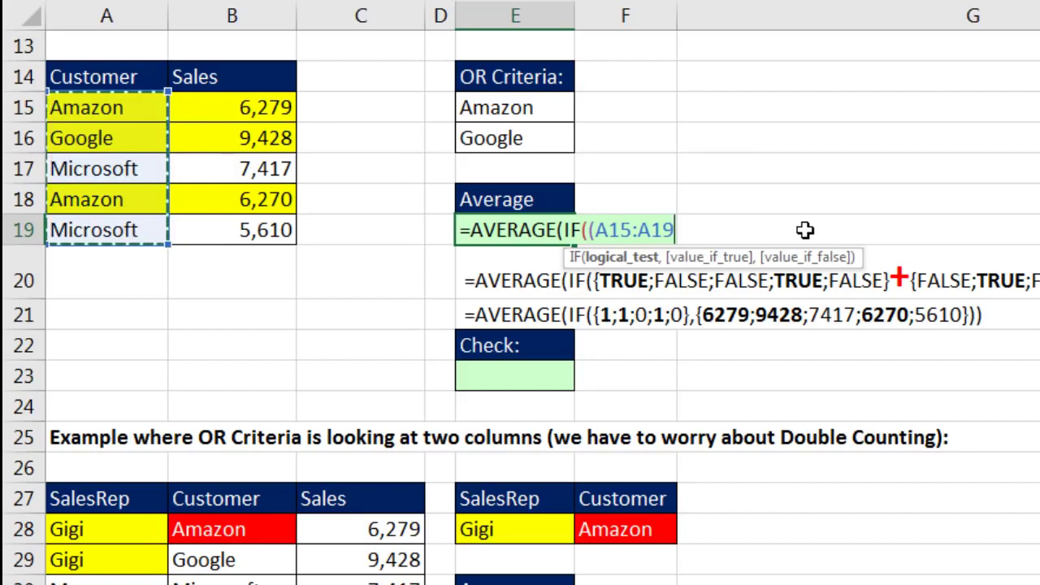
pyautogui.write('=')
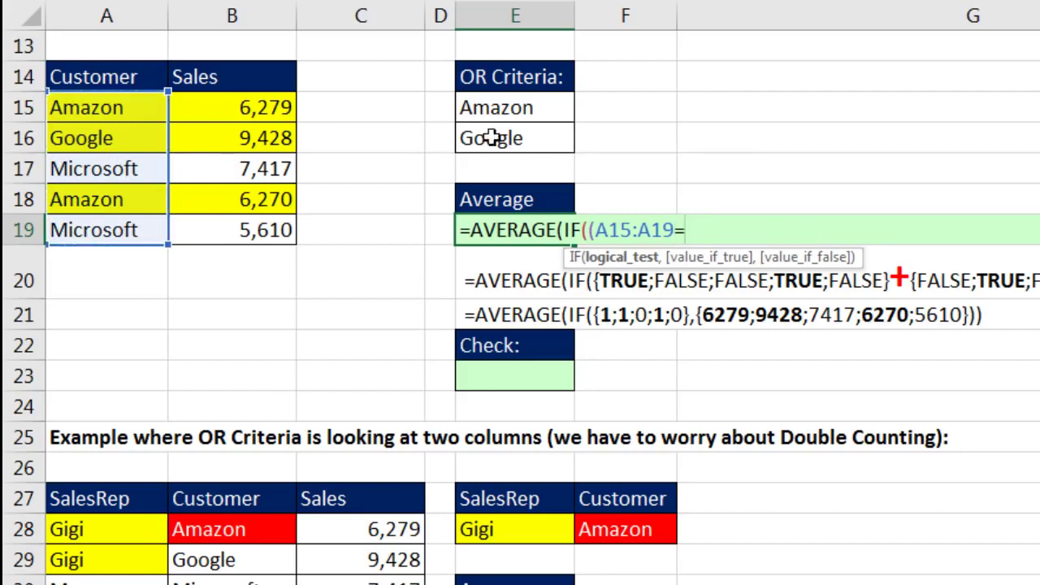
pyautogui.click(500, 113)
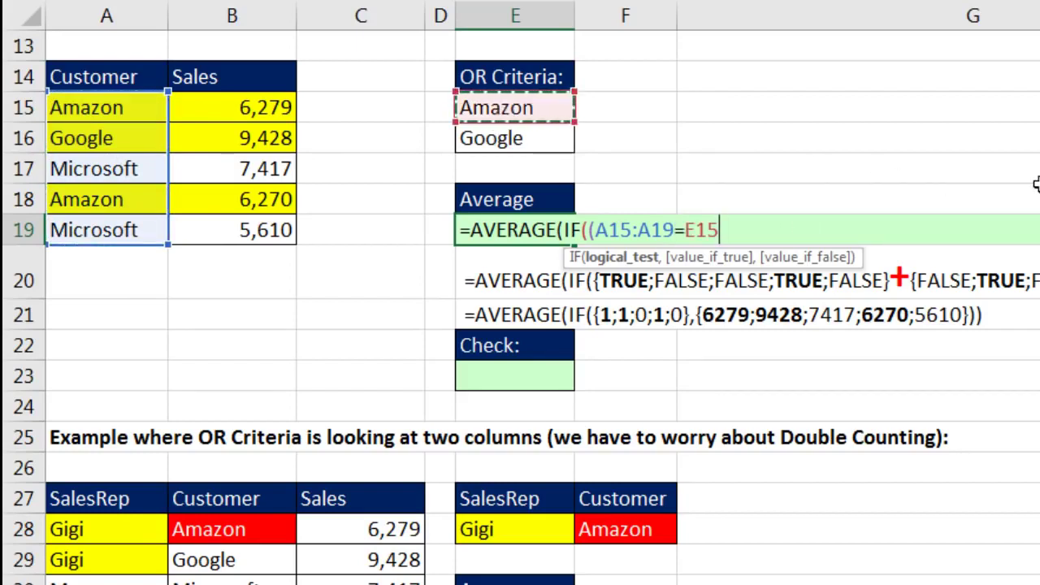
# Add a second parenthesized condition, (A15:A19=E16), to the first test with a plus sign as the OR operator.
pyautogui.write(')+(')
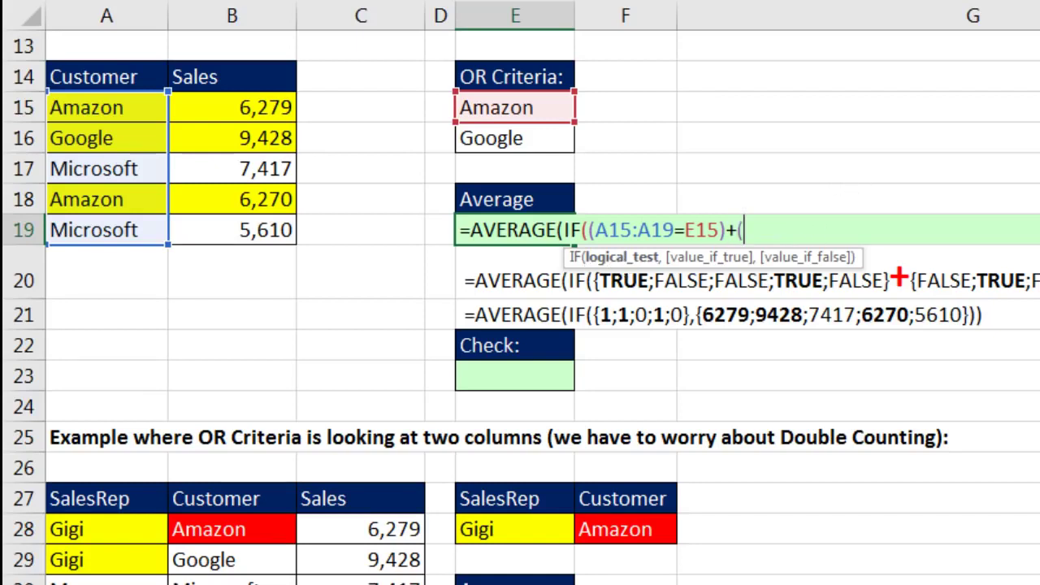
pyautogui.moveTo(139, 109); pyautogui.dragTo(139, 230)
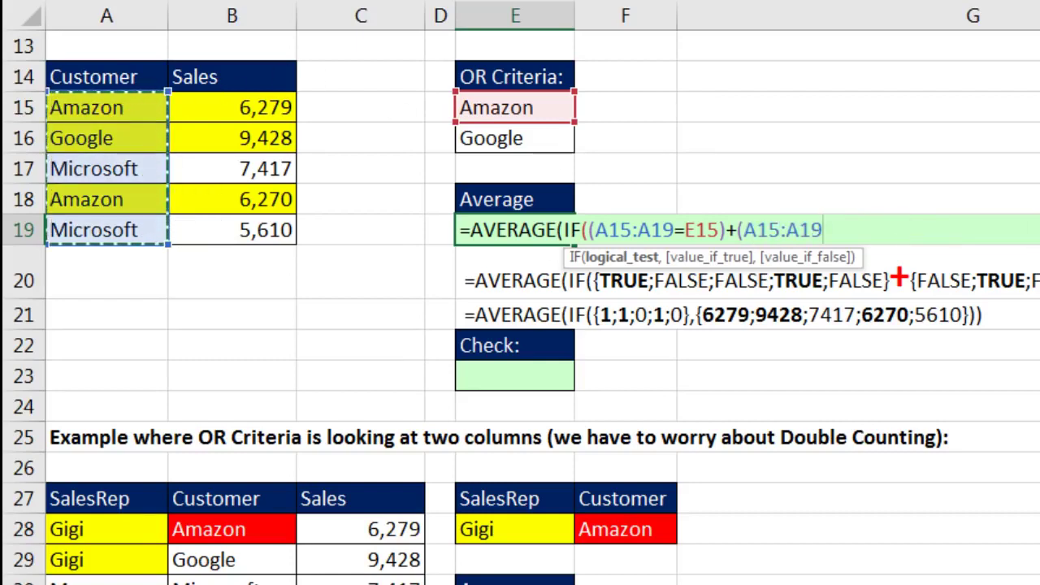
pyautogui.write('=')
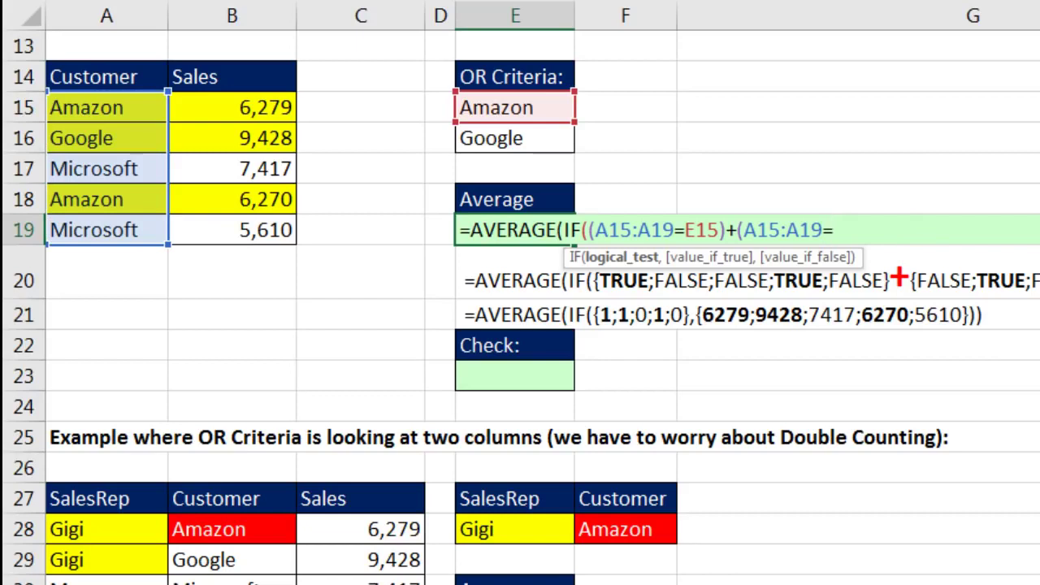
pyautogui.click(524, 138)
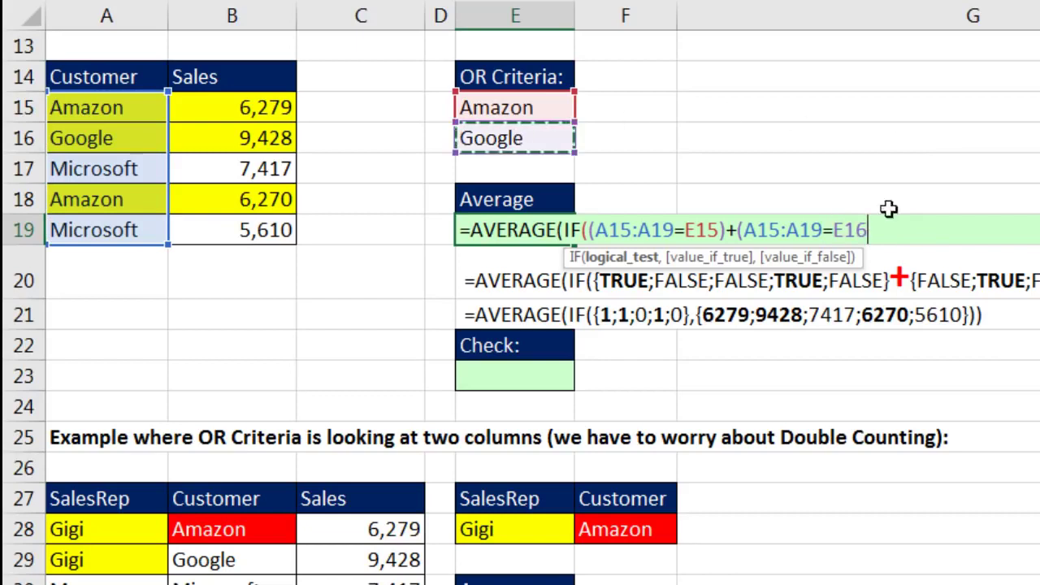
pyautogui.write(')')
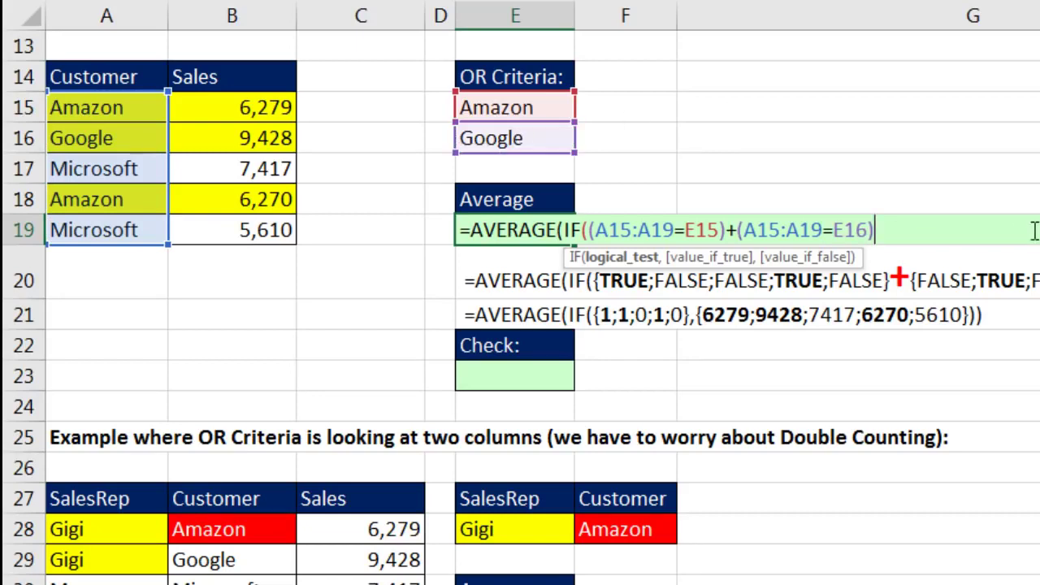
# Evaluate the IF function's whole logical test in E19 in place to inspect its array, and restore the formula text.
pyautogui.click(626, 258)
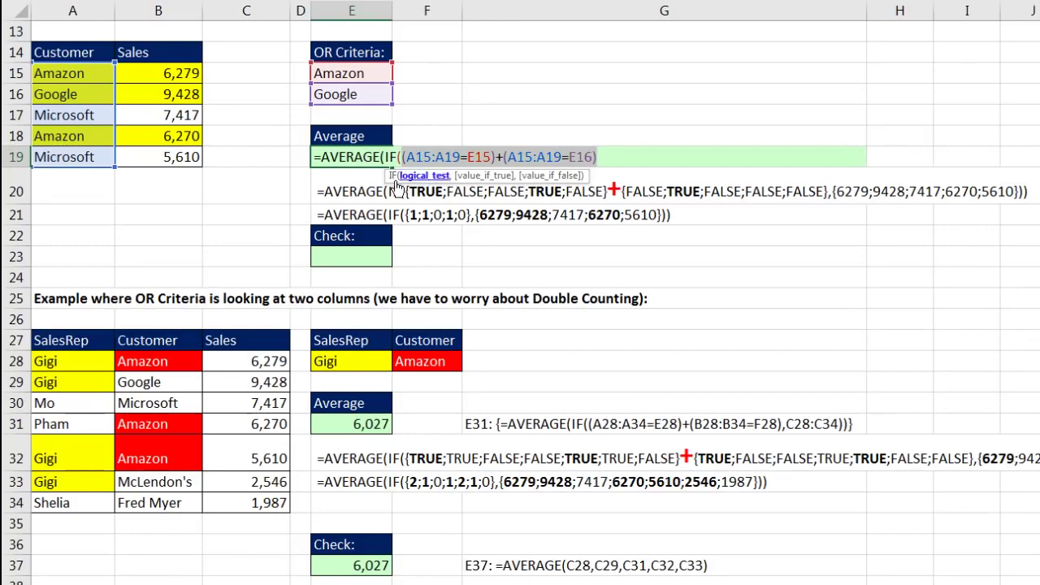
pyautogui.moveTo(390, 181); pyautogui.dragTo(408, 122)
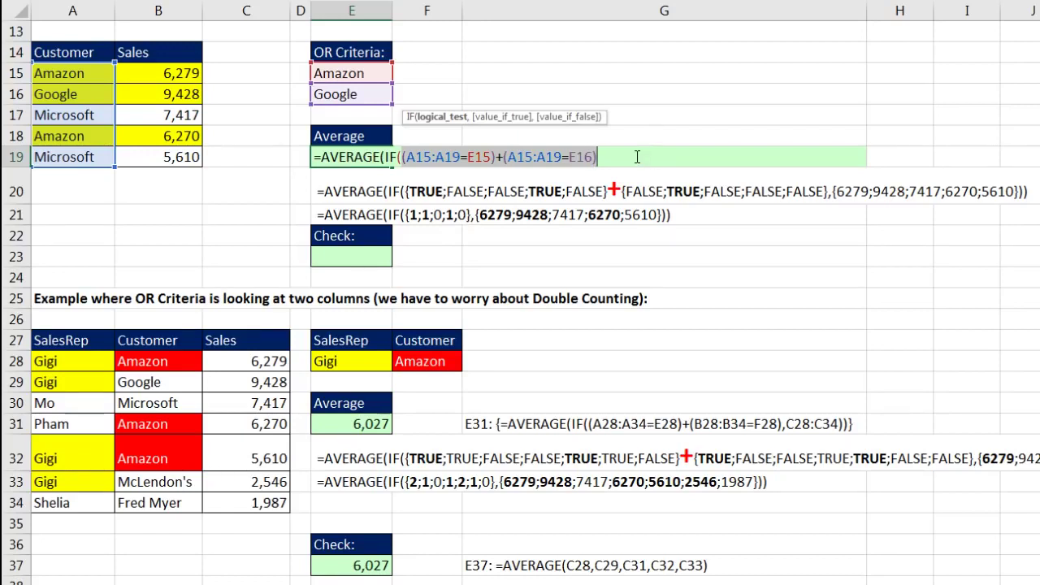
pyautogui.press('Right')
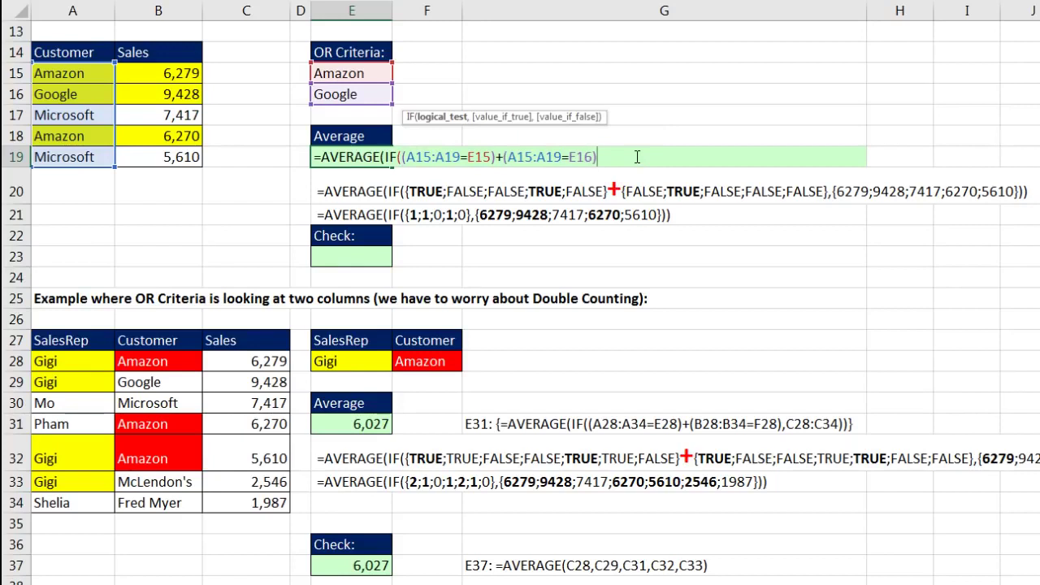
pyautogui.moveTo(598, 116); pyautogui.dragTo(642, 176)
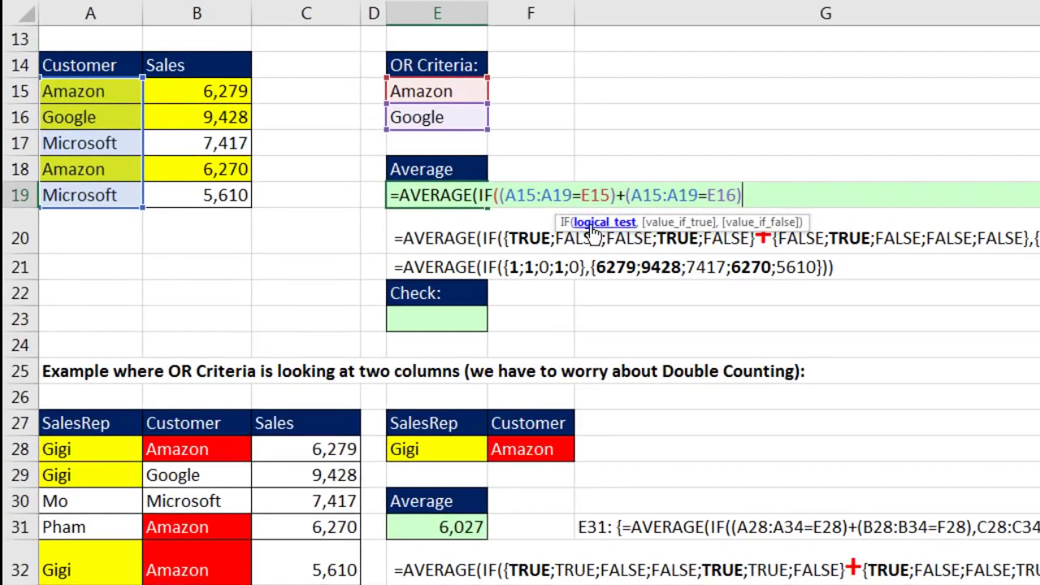
pyautogui.press('F9')
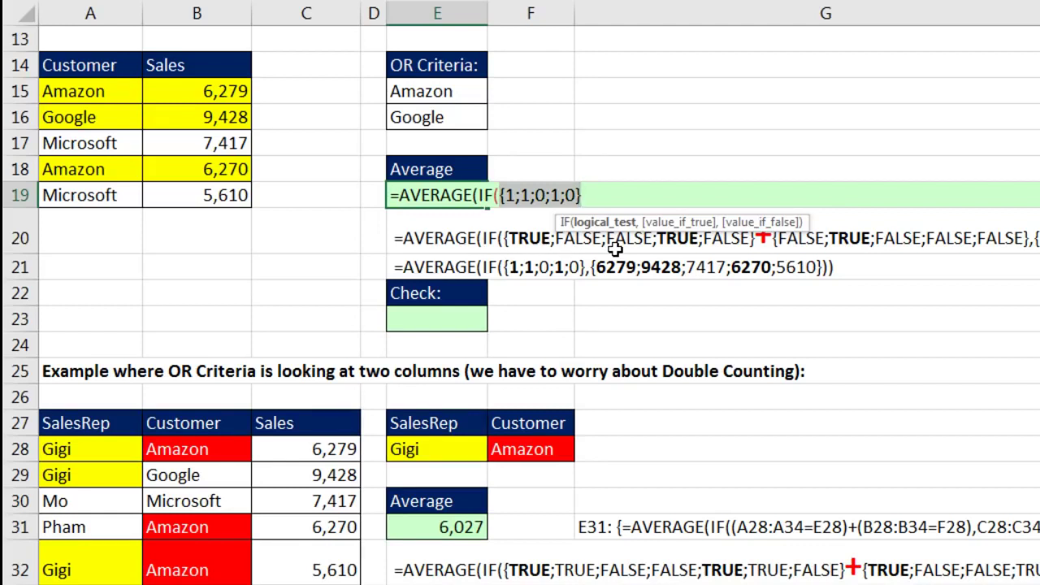
pyautogui.hotkey('ctrl', 'z')
pyautogui.hotkey('ctrl', 'z')
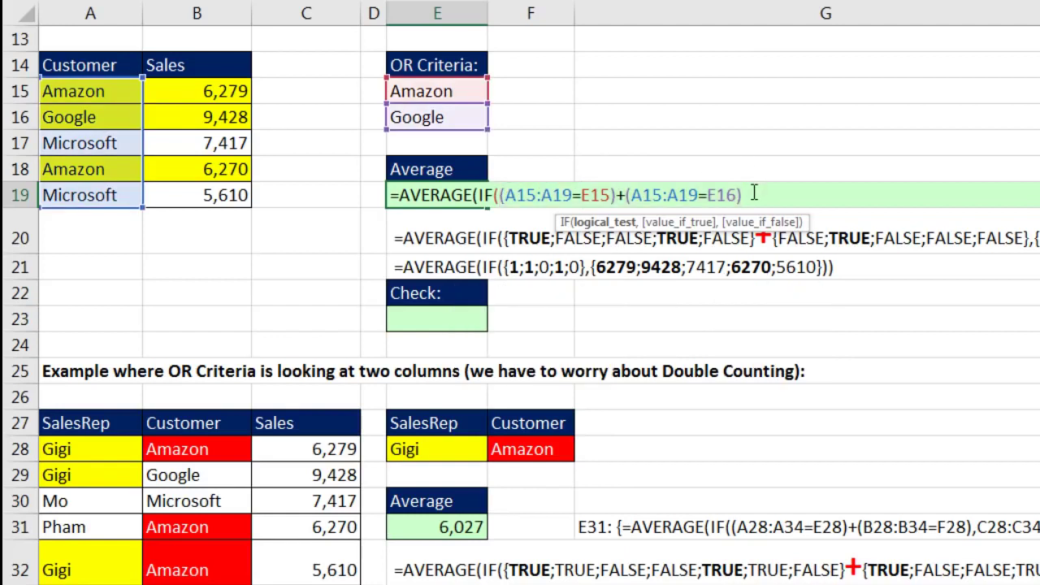
# Supply the sales range B15:B19 as the IF function's value_if_true in E19 and close the IF.
pyautogui.write(',')
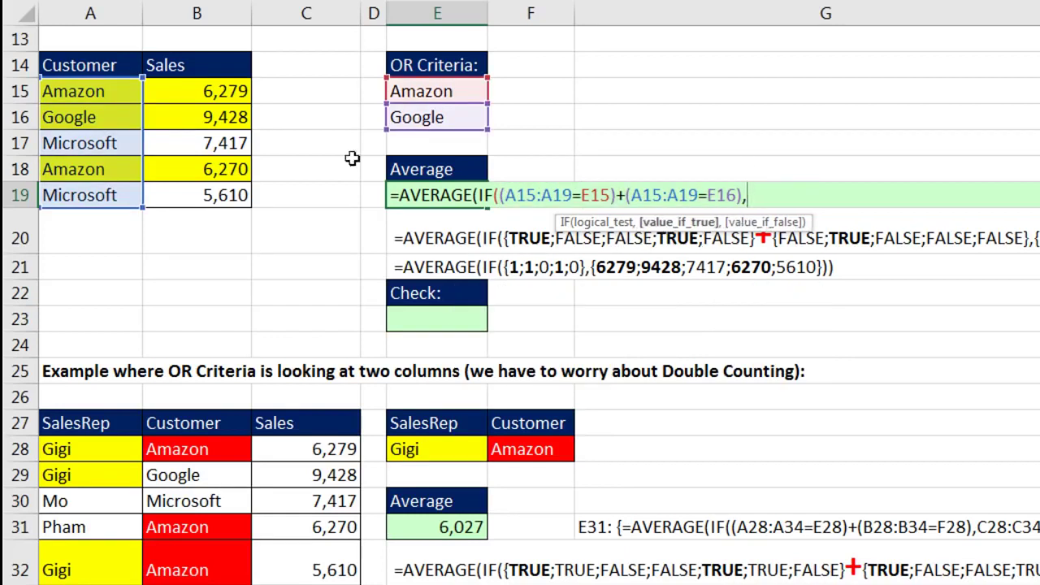
pyautogui.moveTo(225, 91); pyautogui.dragTo(232, 185)
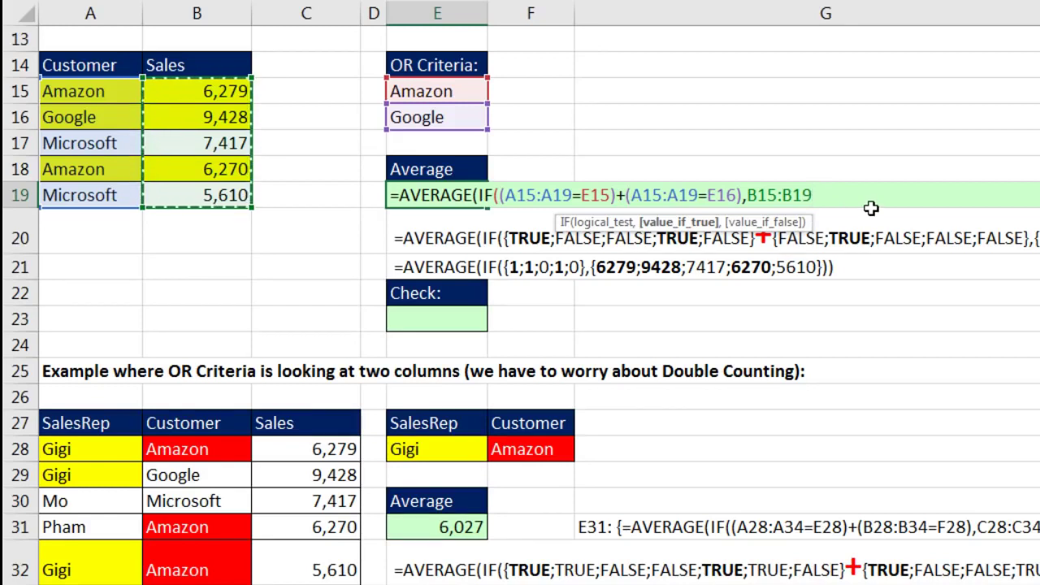
pyautogui.write(')')
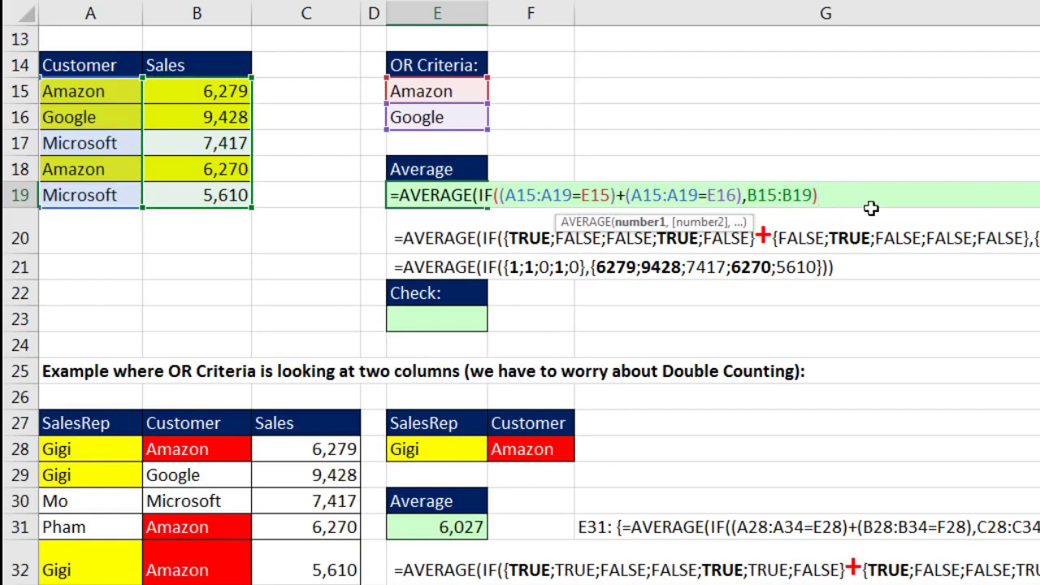
# Evaluate AVERAGE's number1 argument, the complete IF, in place to inspect its array, and restore the formula text.
pyautogui.click(639, 222)
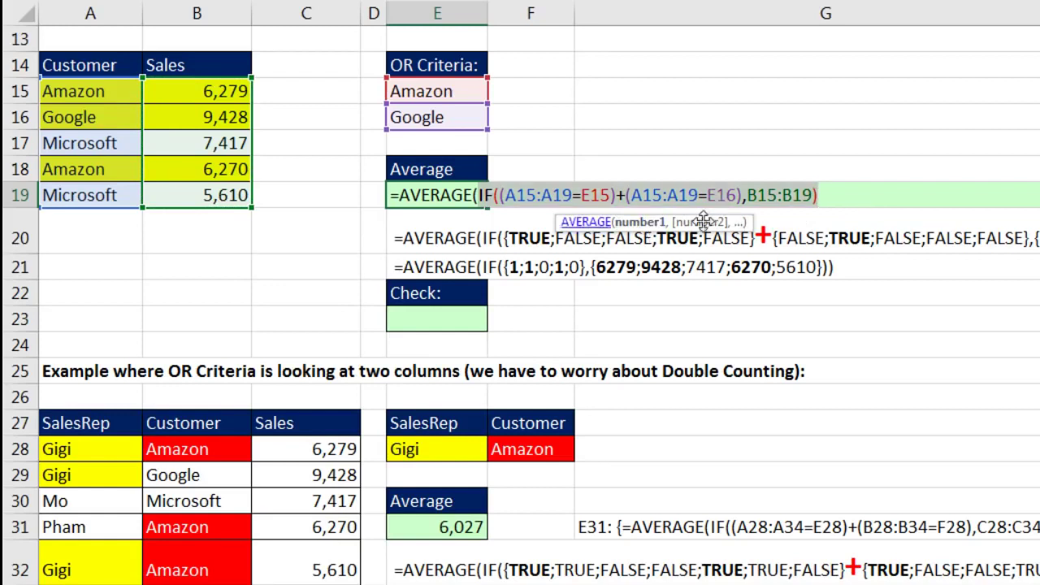
pyautogui.press('F9')
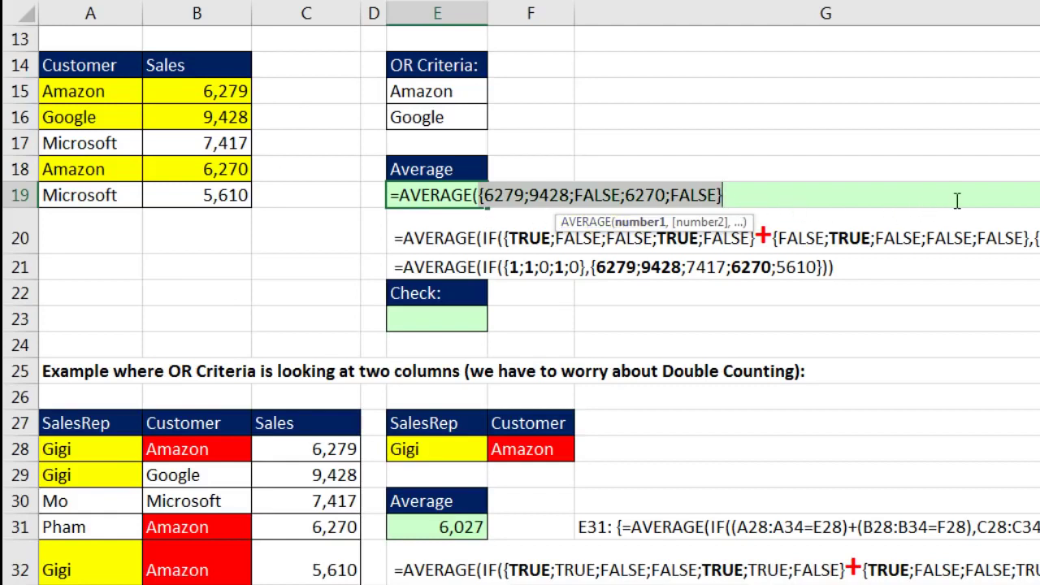
pyautogui.hotkey('ctrl', 'z')
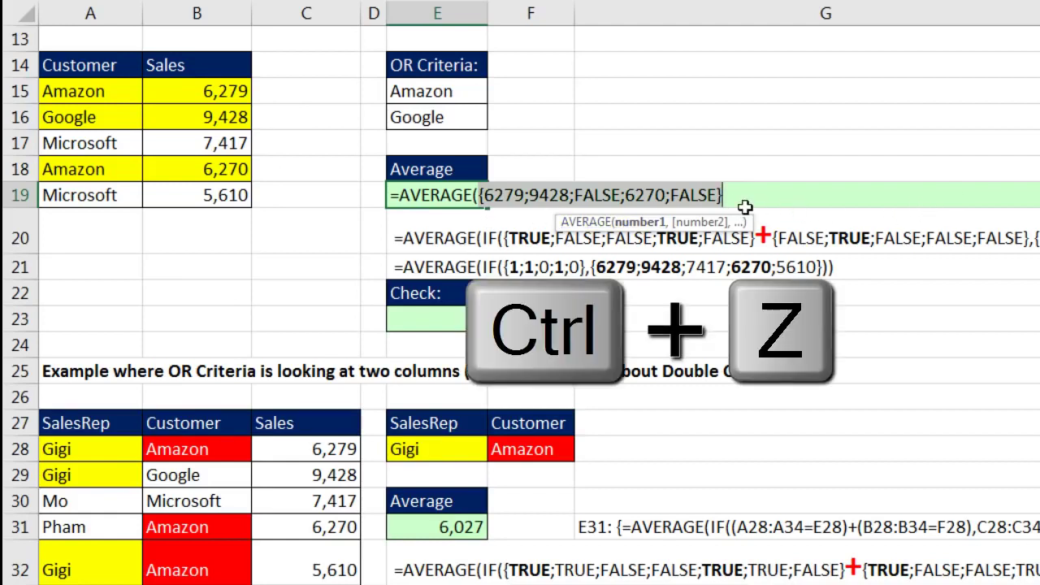
pyautogui.hotkey('ctrl', 'z')
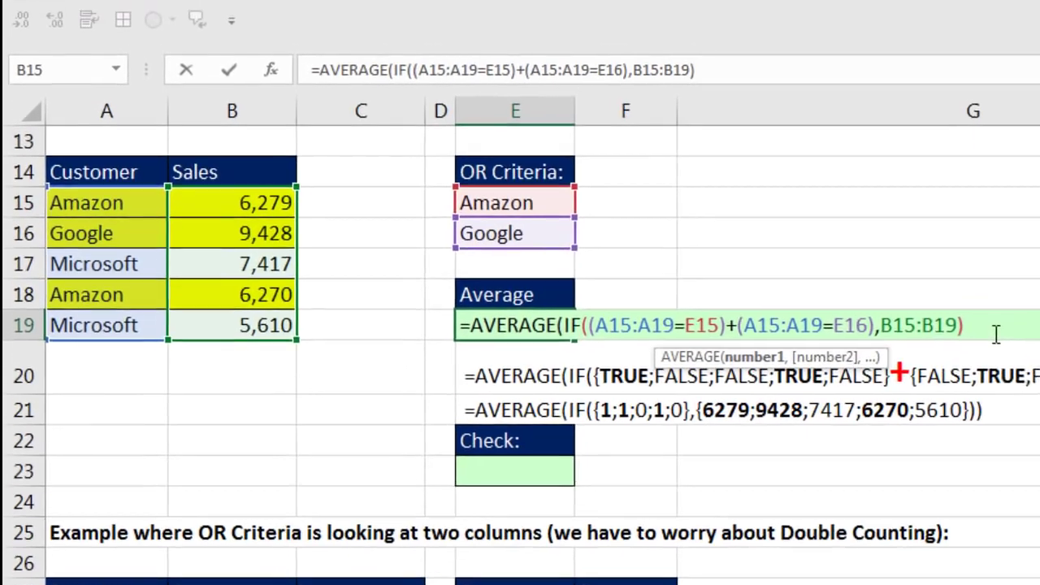
# Close the AVERAGE in E19 and enter =AVERAGE(IF((A15:A19=E15)+(A15:A19=E16),B15:B19)) as an array formula.
pyautogui.write(')')
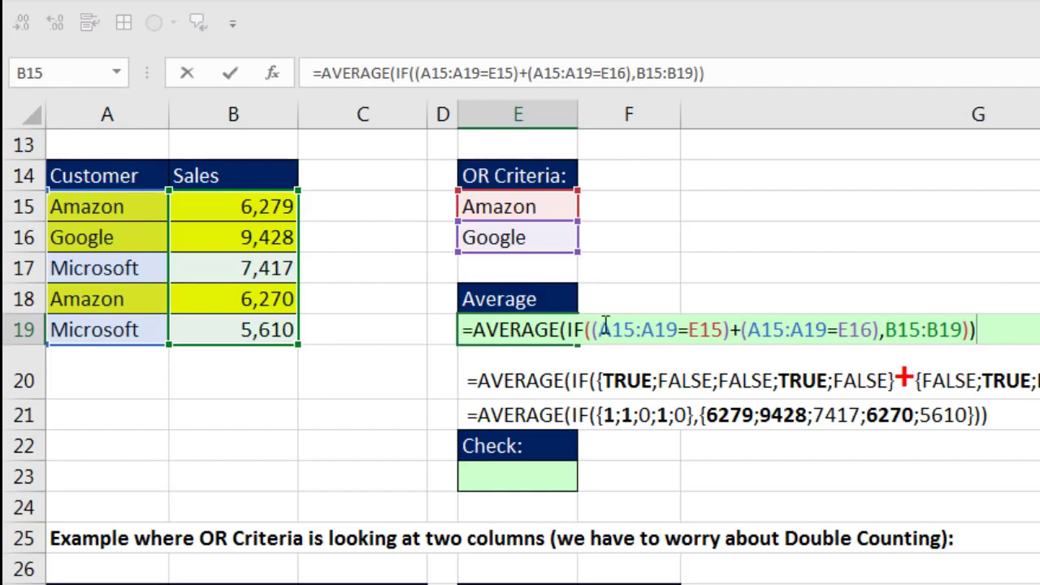
pyautogui.click(645, 329)
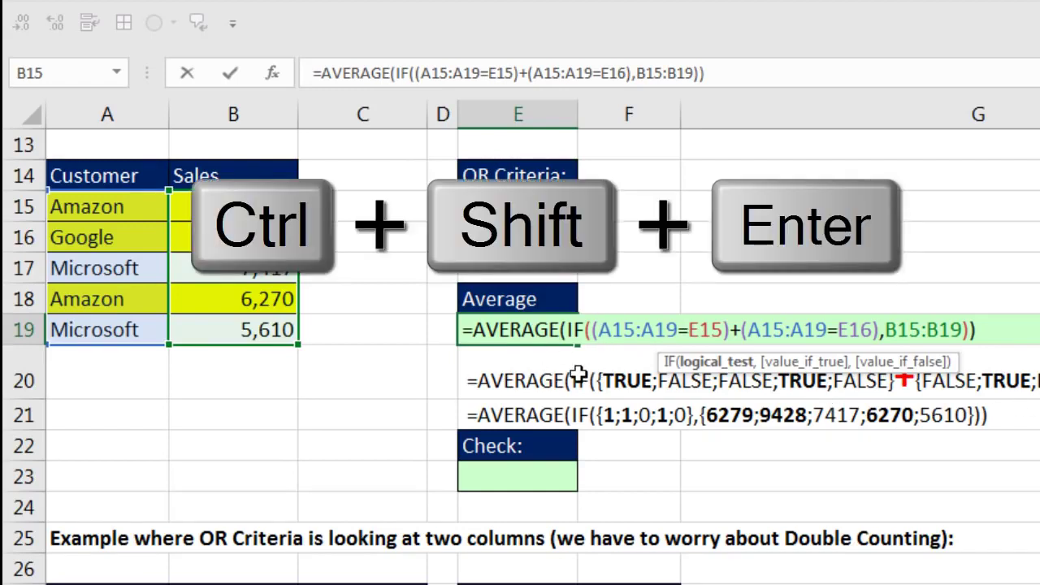
pyautogui.hotkey('ctrl', 'shift', 'Return')
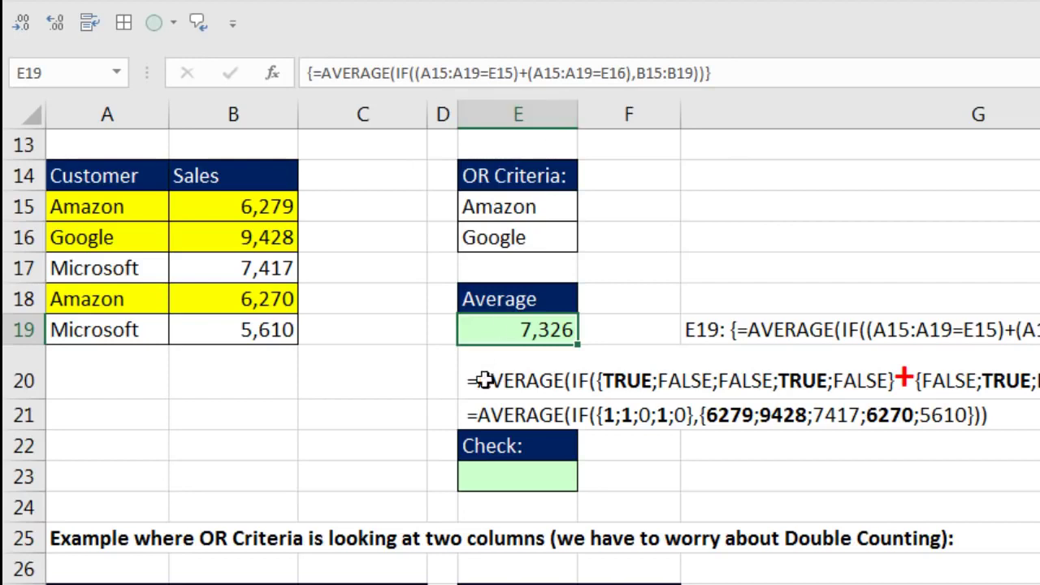
# Enter the check formula =AVERAGE(B15,B16,B18) in E23 and reopen it to review its cell references.
pyautogui.click(503, 482)
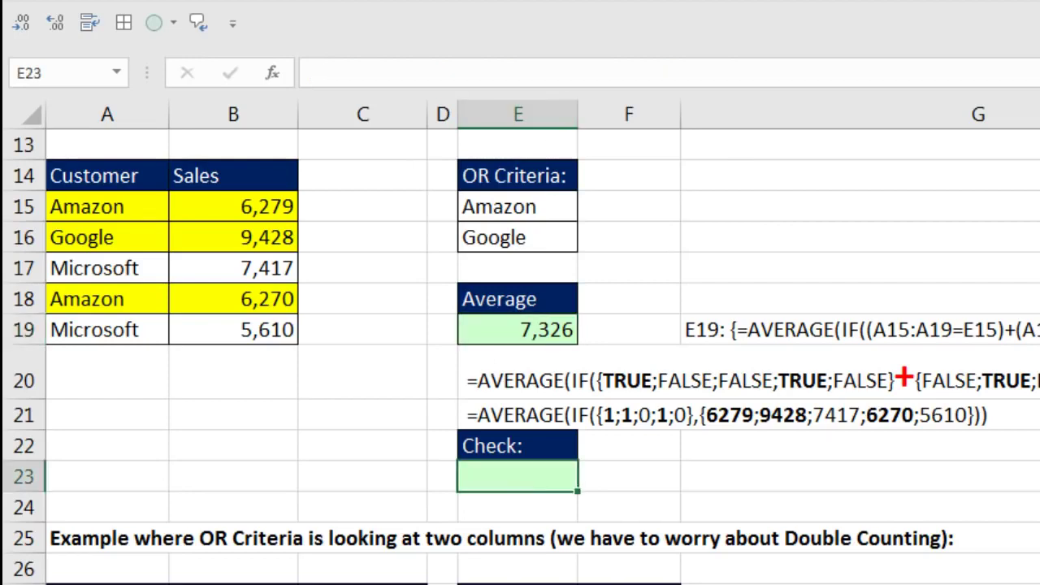
pyautogui.write('=aver')
pyautogui.press('Tab')
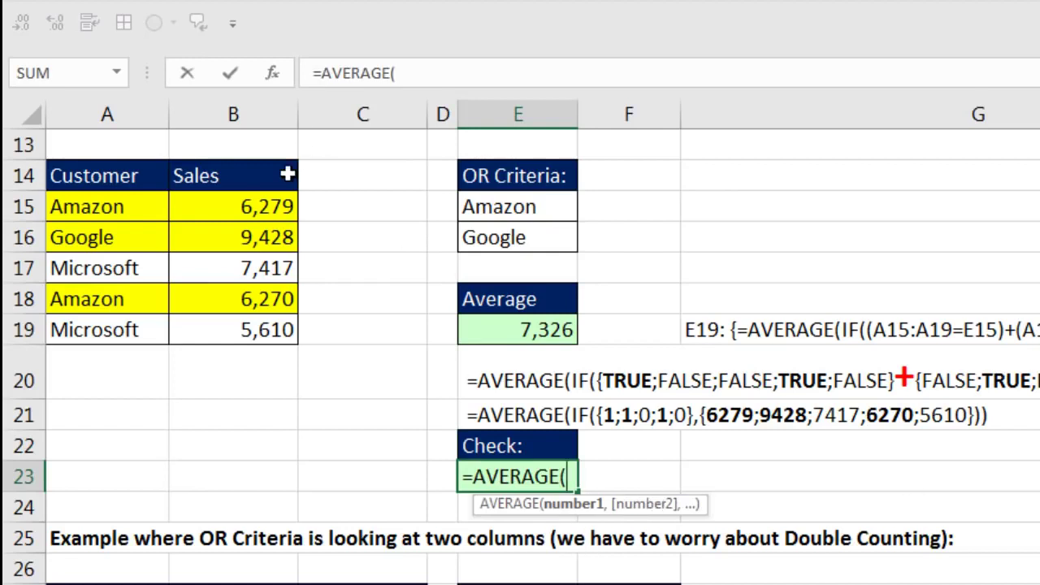
pyautogui.click(267, 207)
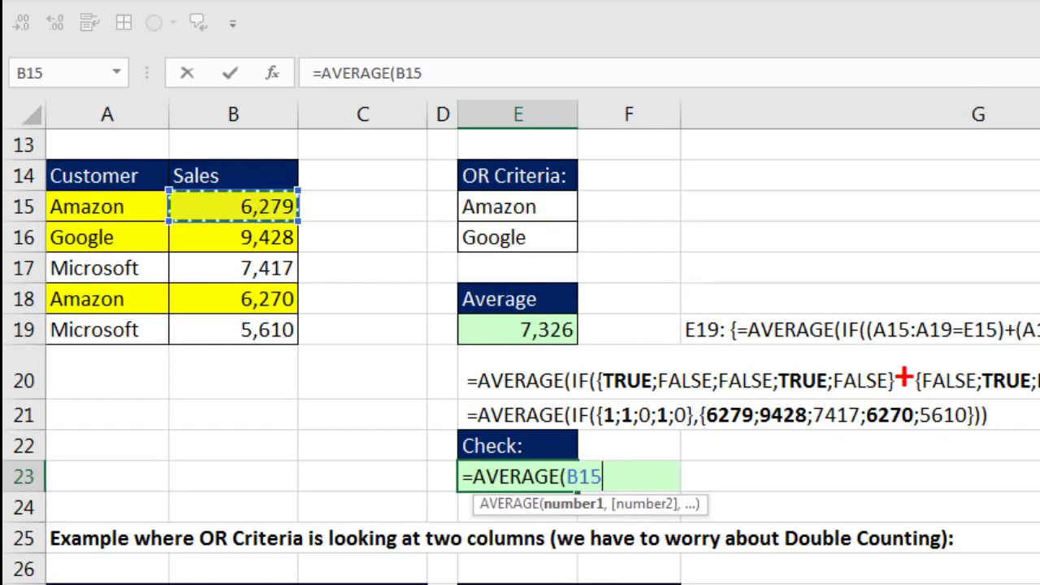
pyautogui.write(',')
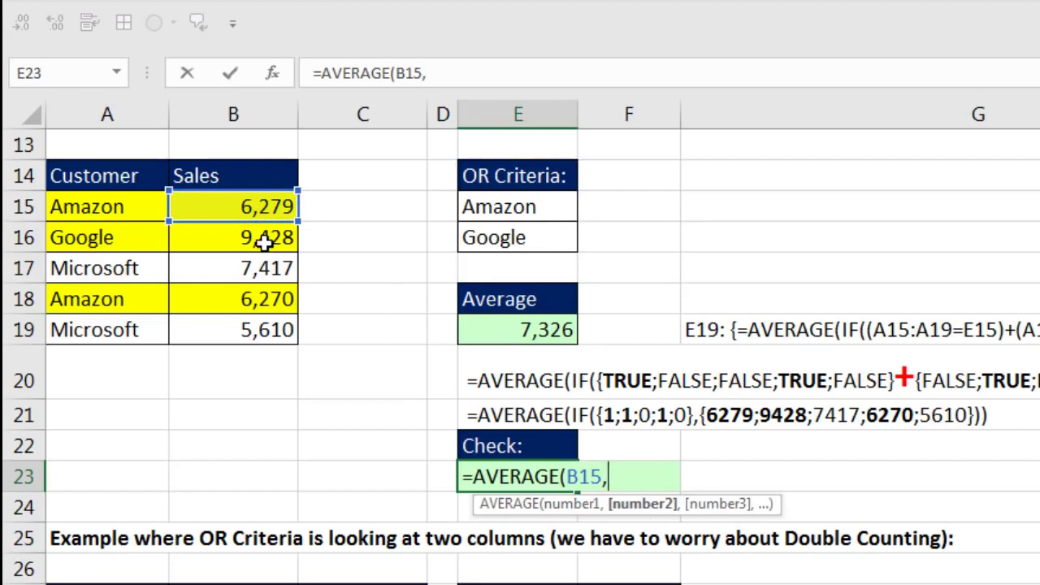
pyautogui.click(270, 237)
pyautogui.write(',')
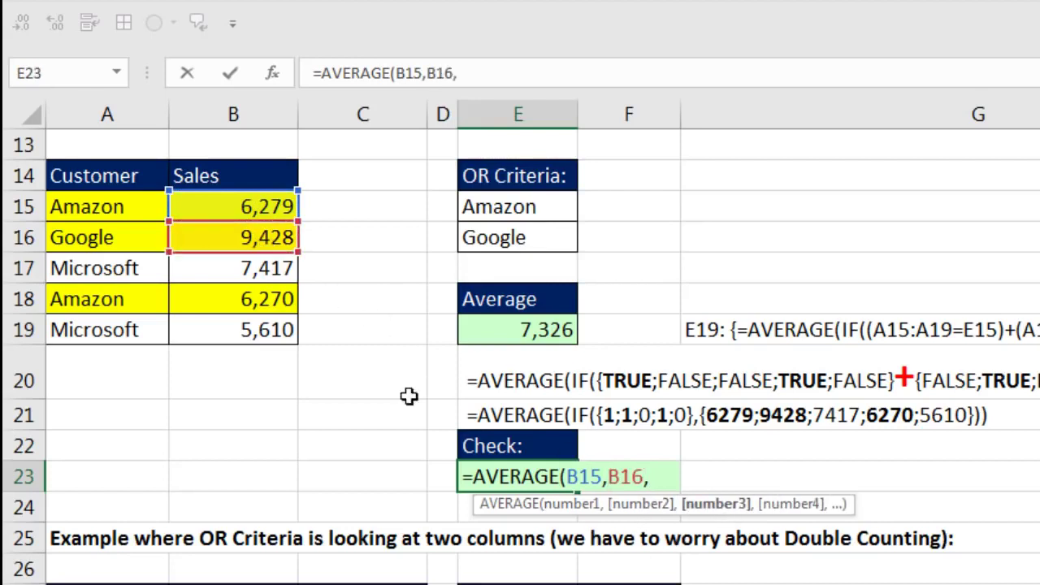
pyautogui.click(261, 302)
pyautogui.write(')')
pyautogui.press('Return')
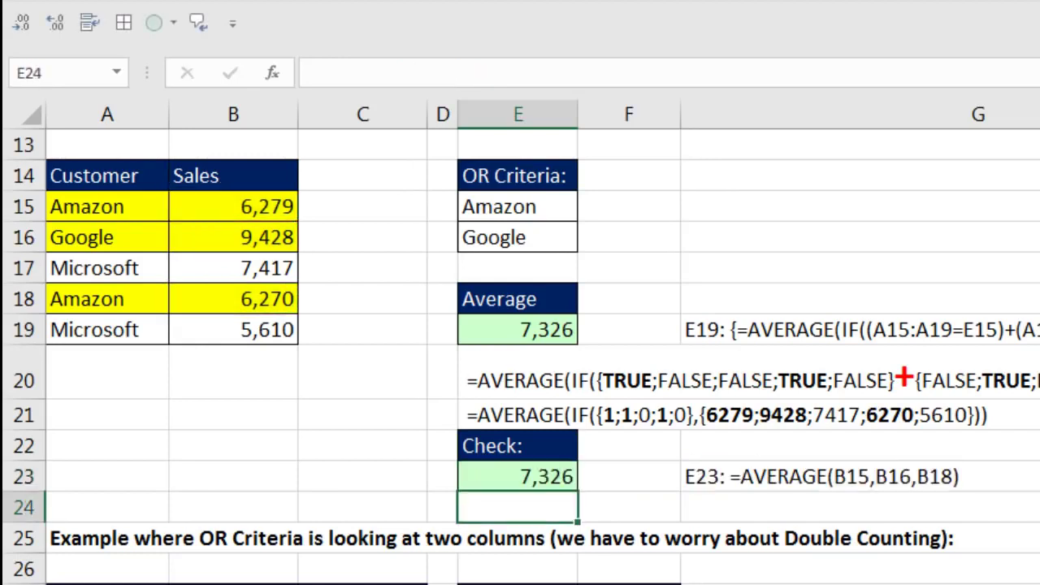
pyautogui.doubleClick(566, 478)
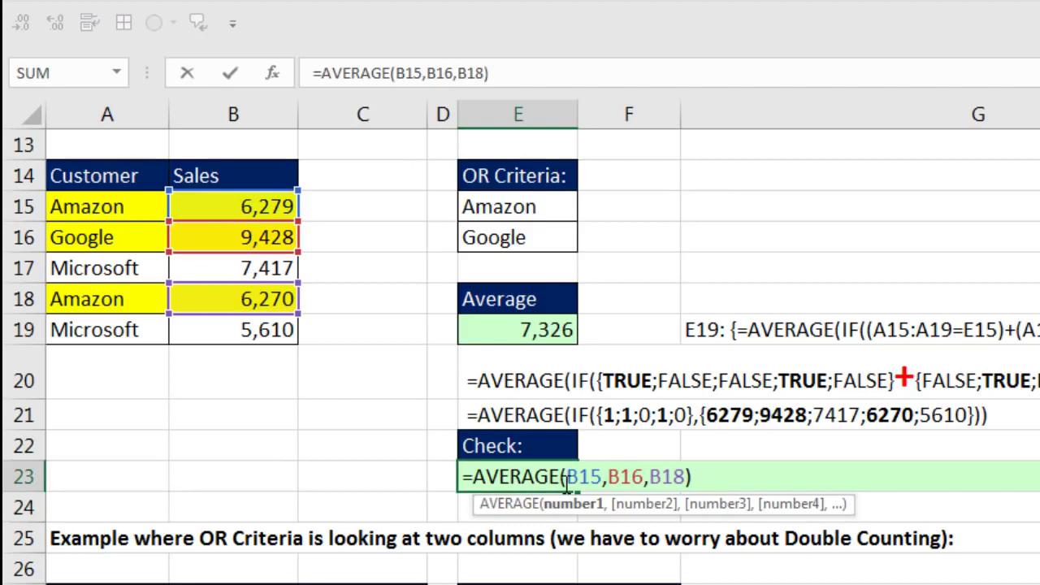
# Leave the check formula in E23 unchanged, review the ranges in the E19 average formula and re-enter it as an array formula.
pyautogui.press('Escape')
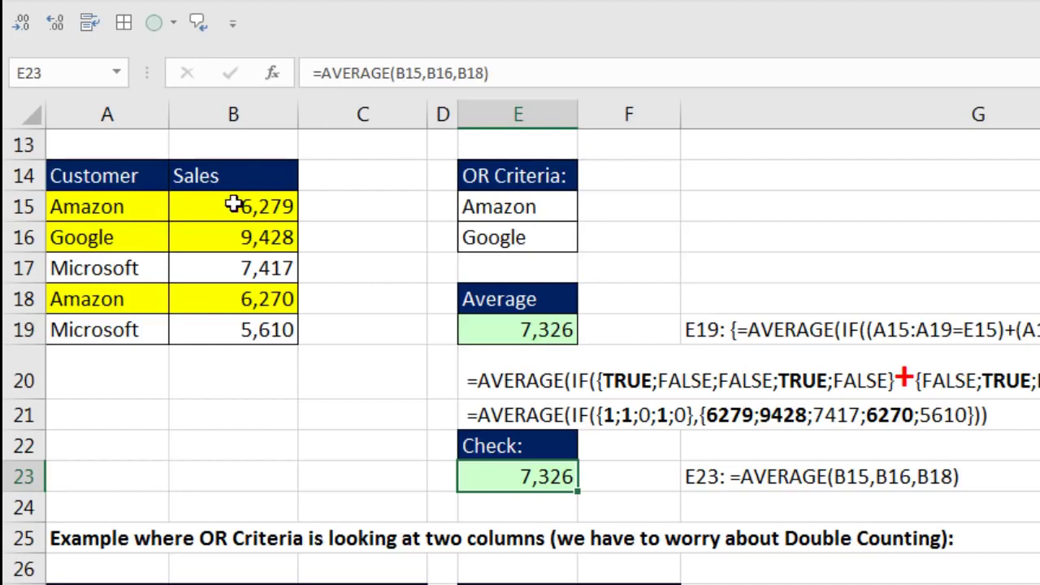
pyautogui.doubleClick(497, 329)
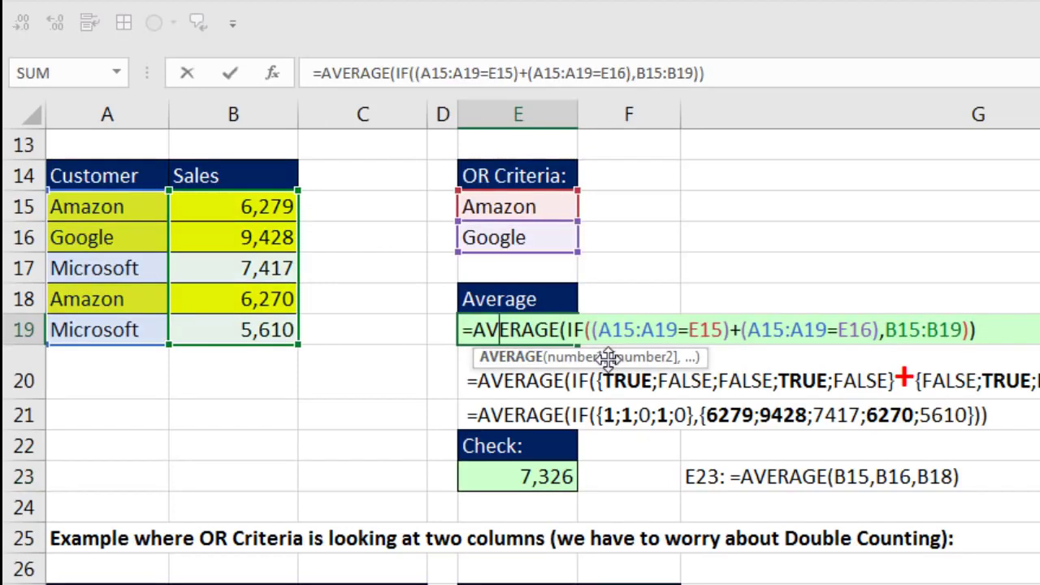
pyautogui.hotkey('ctrl', 'shift', 'Return')
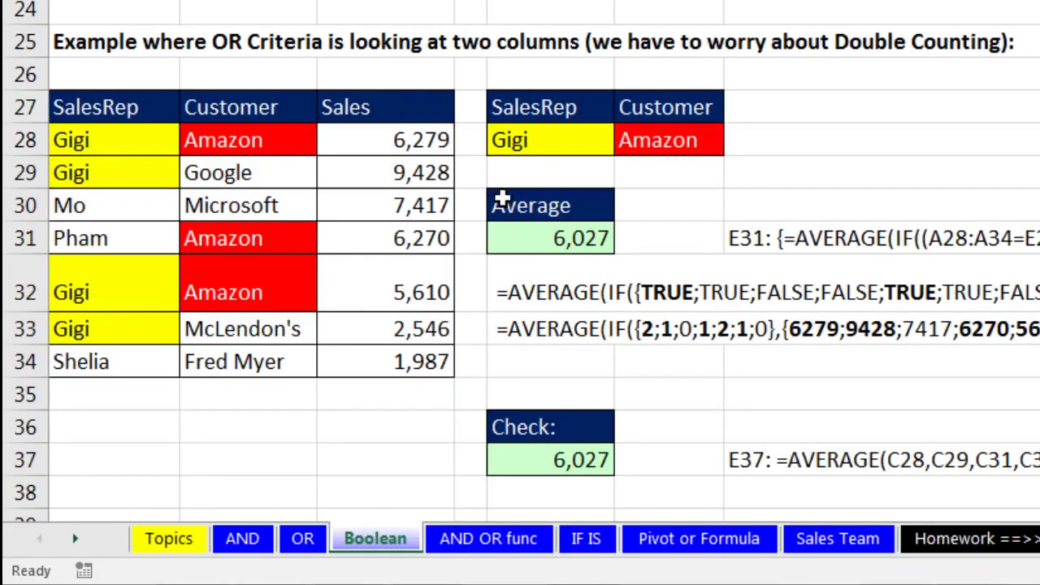
# Clear the Average cell E31 in the two-column example and start the formula =AVERAGE(IF( there.
pyautogui.click(527, 236)
pyautogui.press('Delete')
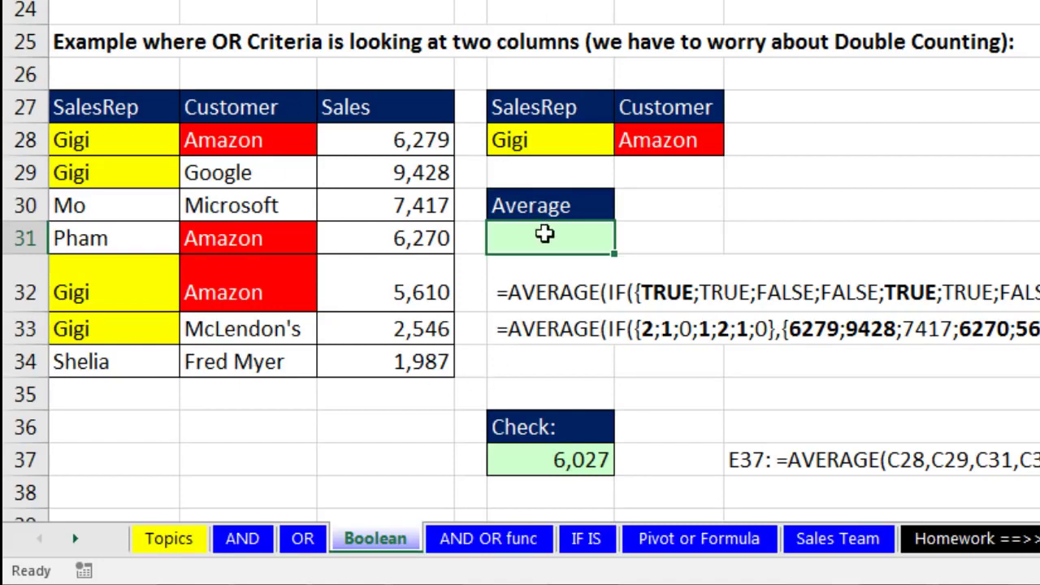
pyautogui.write('=aver')
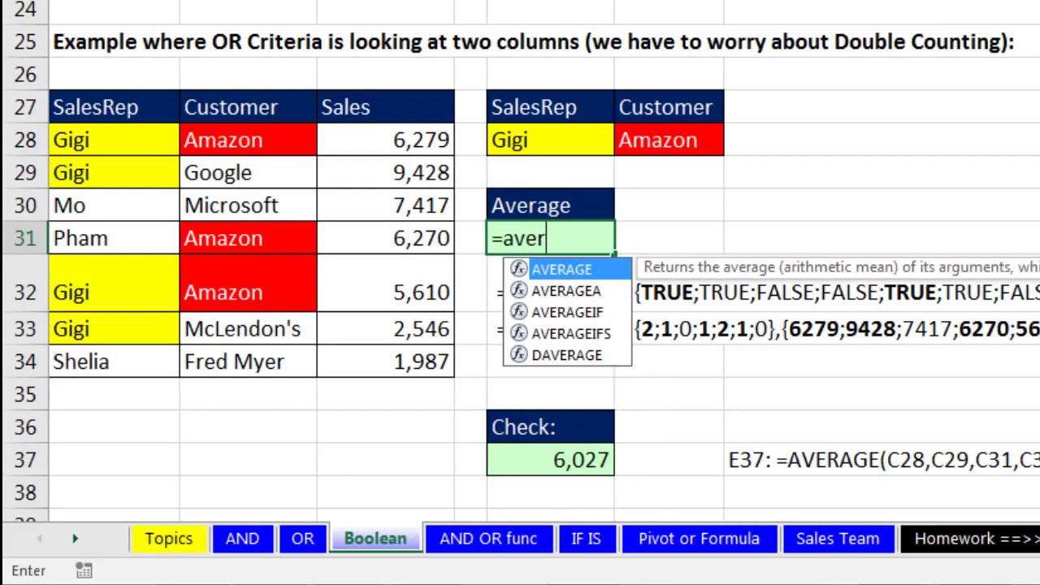
pyautogui.press('Tab')
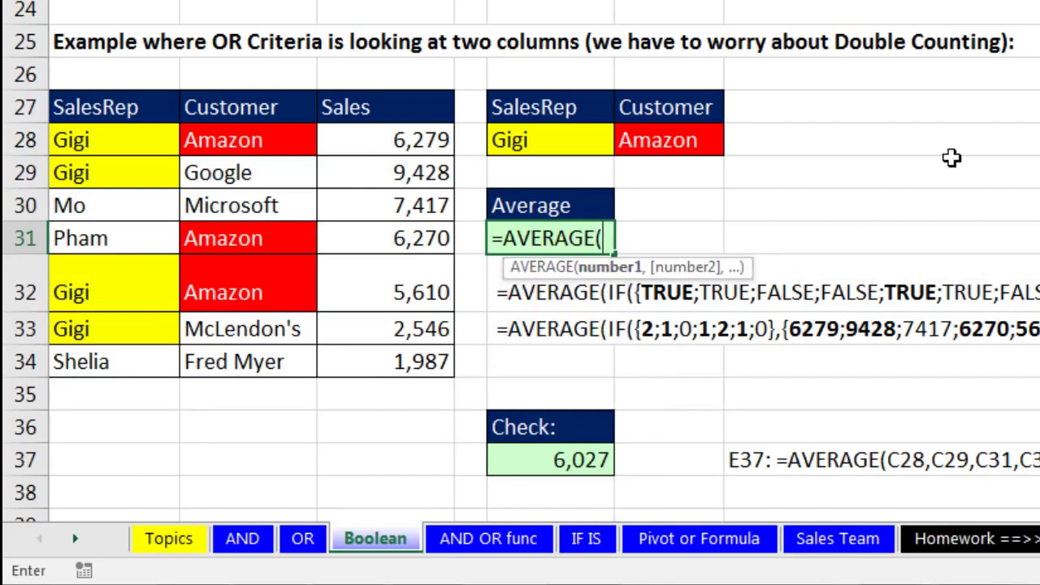
pyautogui.write('if')
pyautogui.press('Tab')
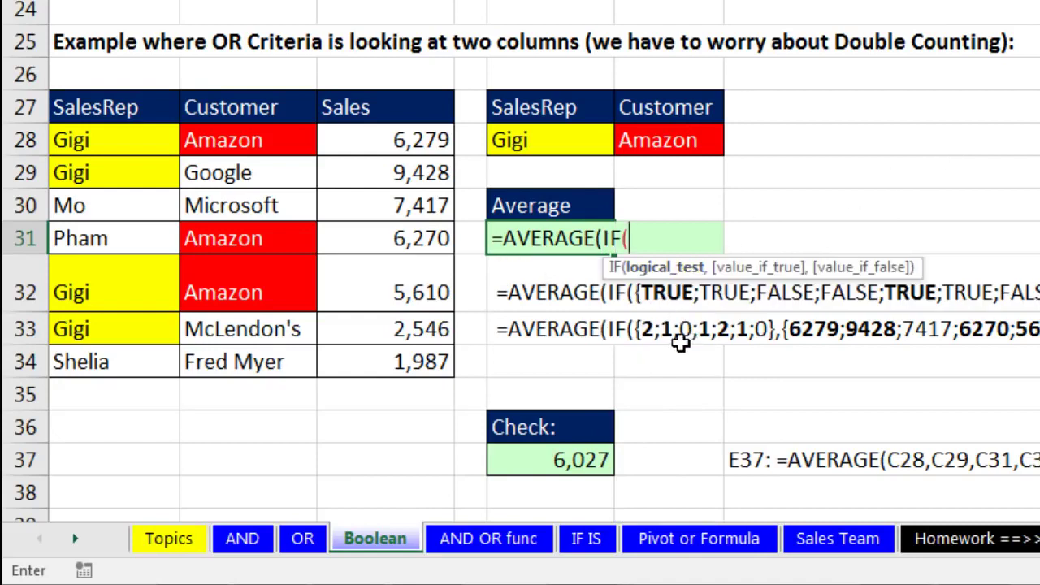
# Add the first parenthesized logical test to E31's IF, comparing the SalesRep range A28:A34 with E28.
pyautogui.write('(')
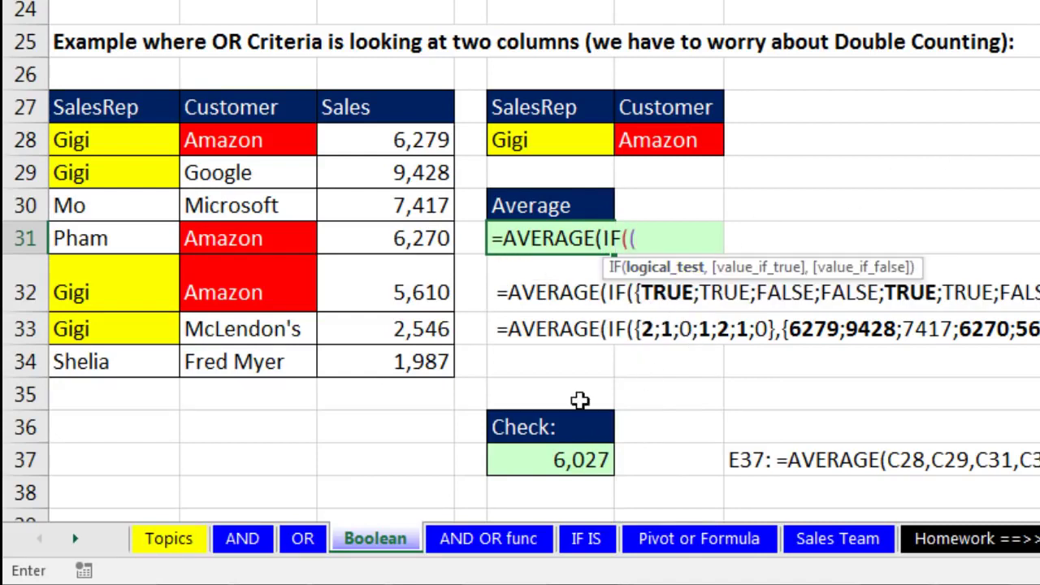
pyautogui.moveTo(92, 142); pyautogui.dragTo(121, 365)
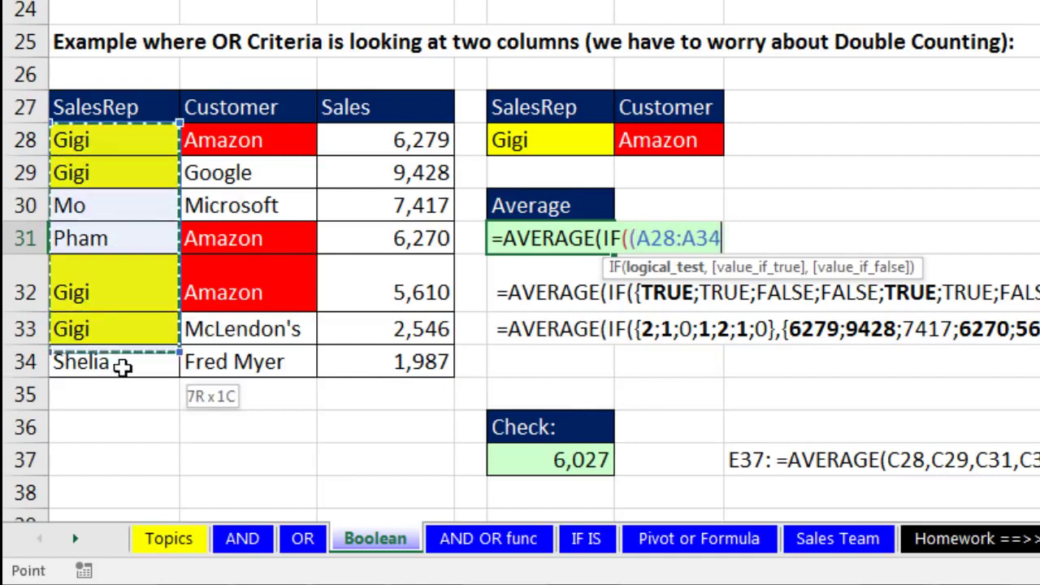
pyautogui.write('=')
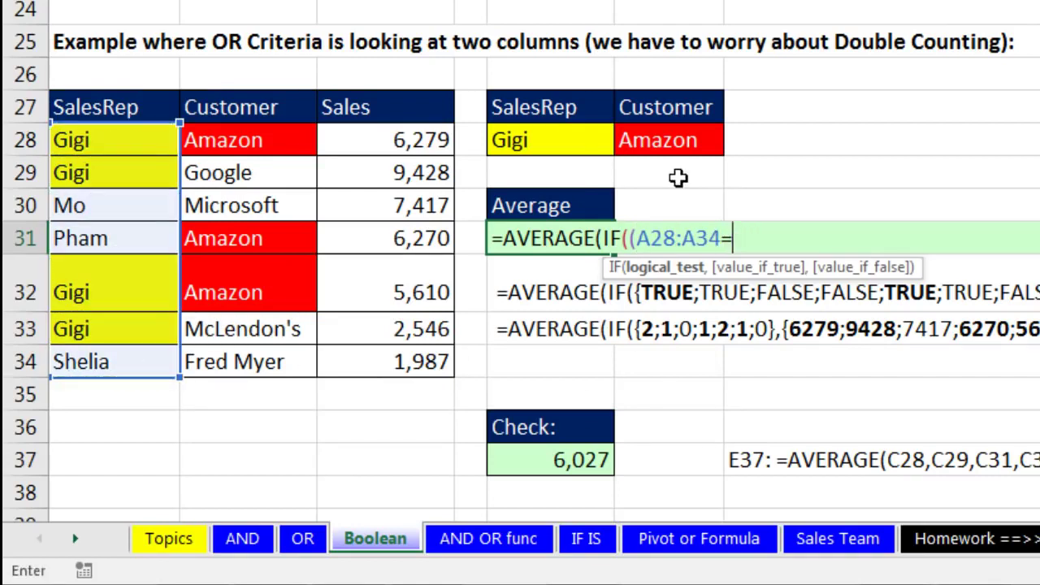
pyautogui.click(555, 144)
pyautogui.write(')')
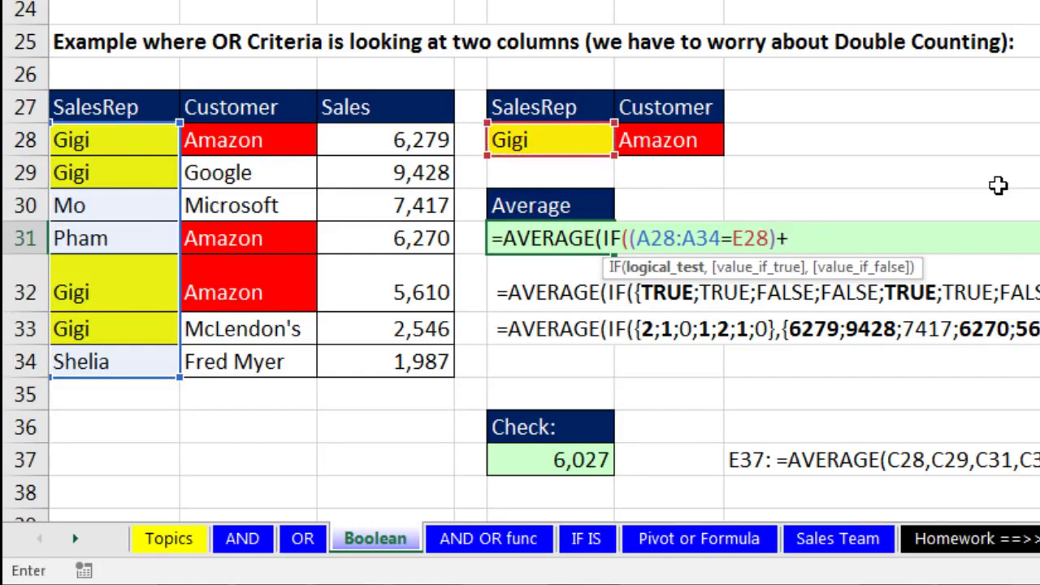
# Add the second OR test +(B28:B34=F28) to E31's logical test, comparing the Customer column with its criterion.
pyautogui.write('+(')
pyautogui.moveTo(235, 142); pyautogui.dragTo(246, 366)
pyautogui.write('=')
pyautogui.click(685, 142)
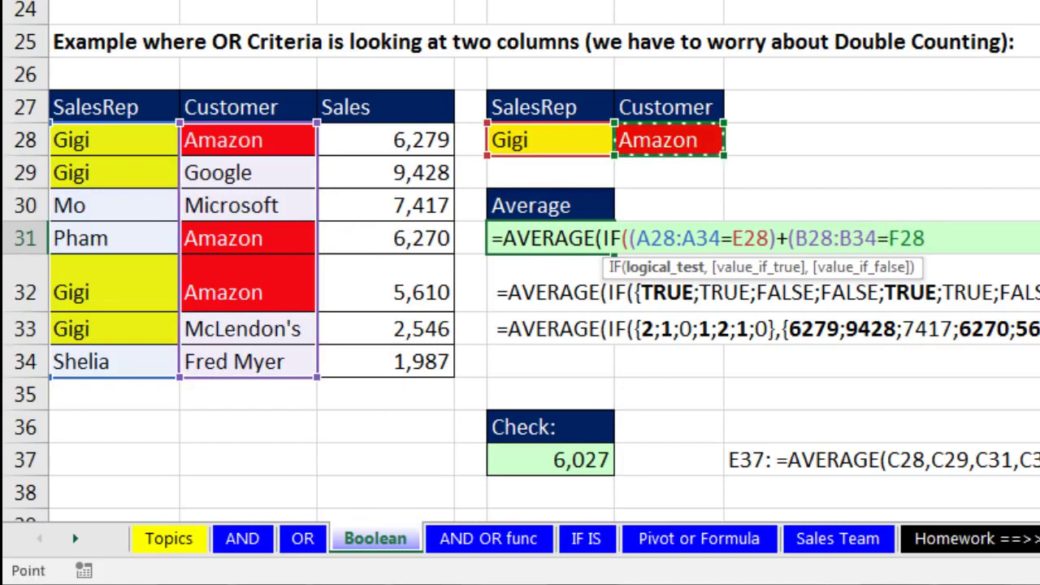
pyautogui.write(')')
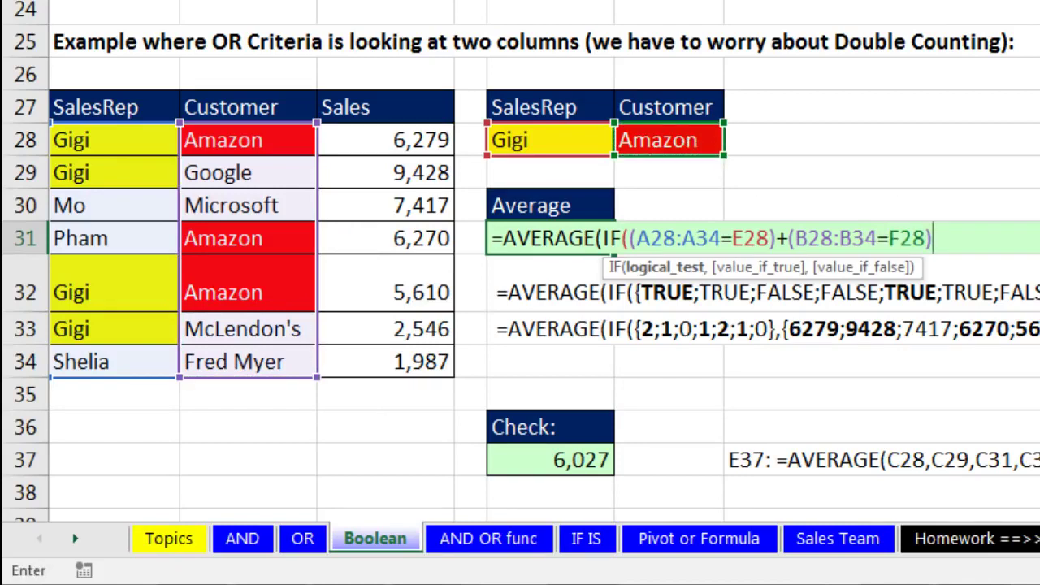
# Evaluate the IF's whole logical_test argument in place in E31 to inspect its array, and restore the formula text.
pyautogui.moveTo(919, 270); pyautogui.dragTo(999, 188)
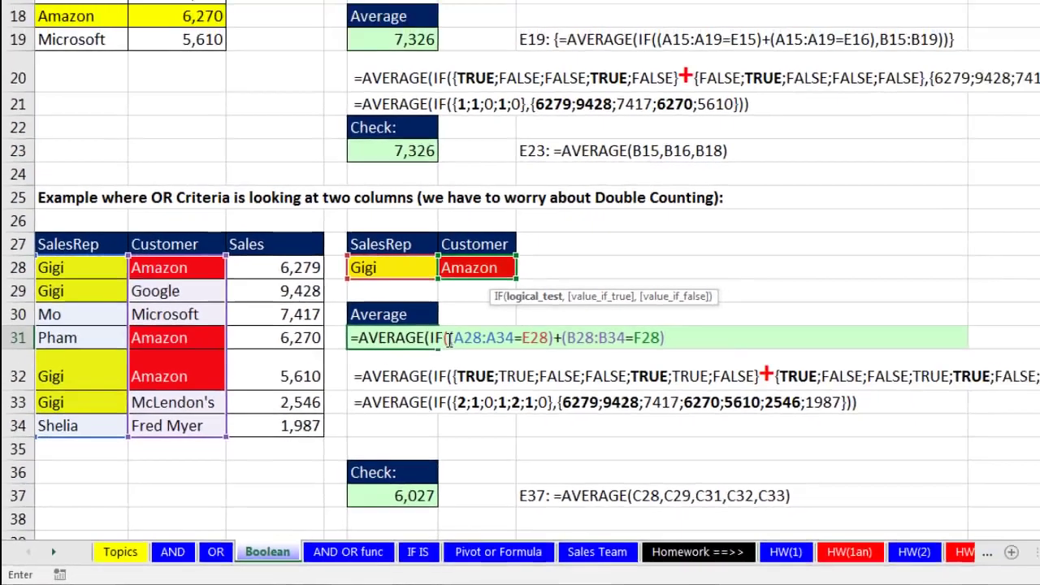
pyautogui.click(541, 289)
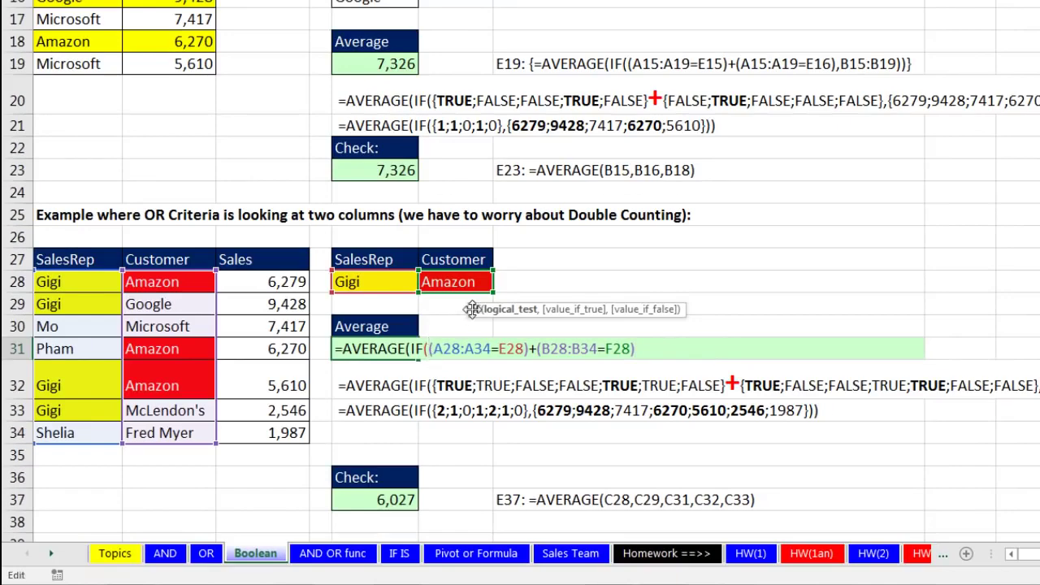
pyautogui.moveTo(471, 309); pyautogui.dragTo(420, 320)
pyautogui.click(445, 320)
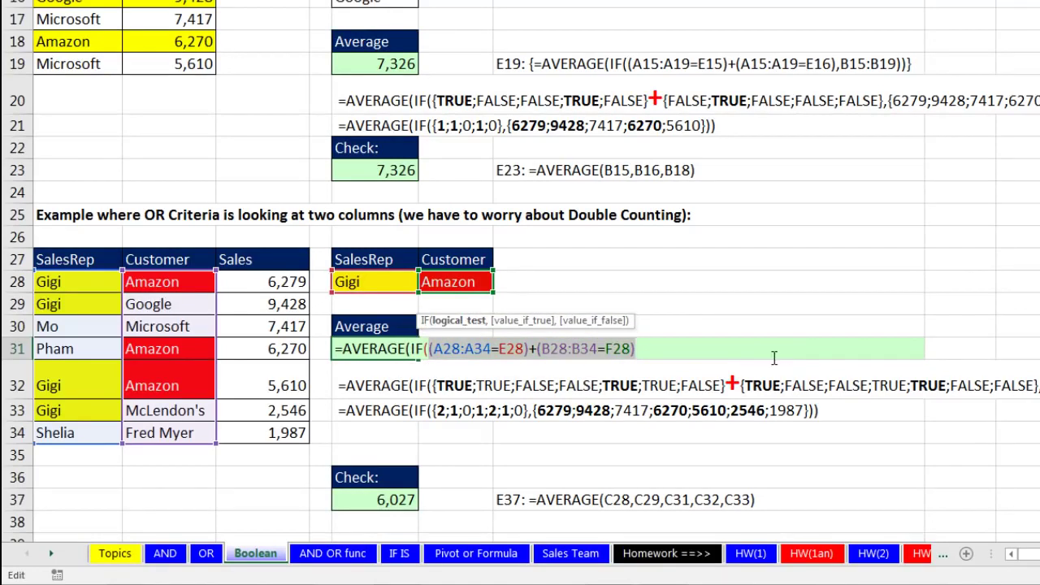
pyautogui.press('F9')
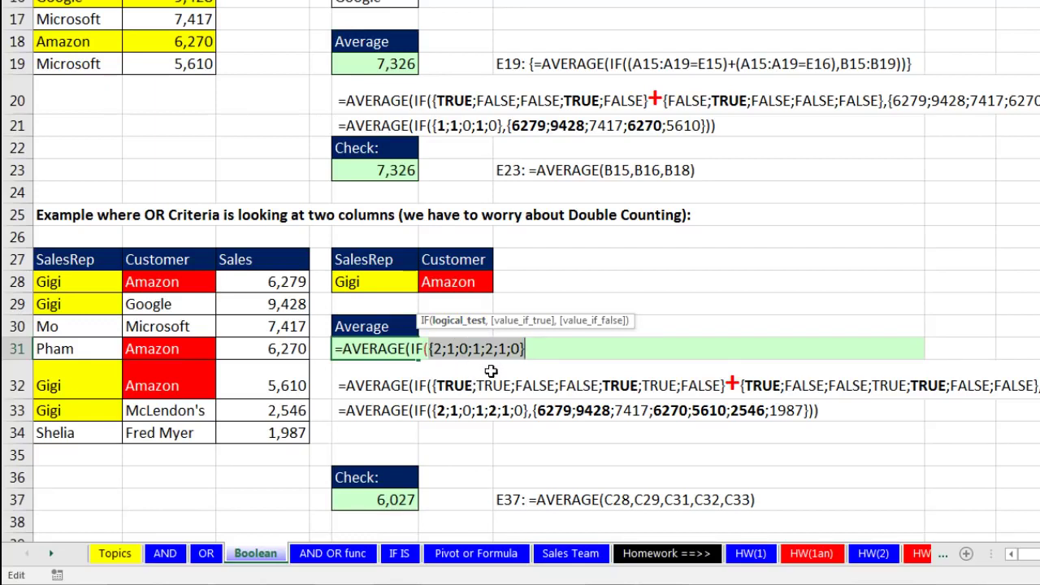
pyautogui.hotkey('ctrl', 'z')
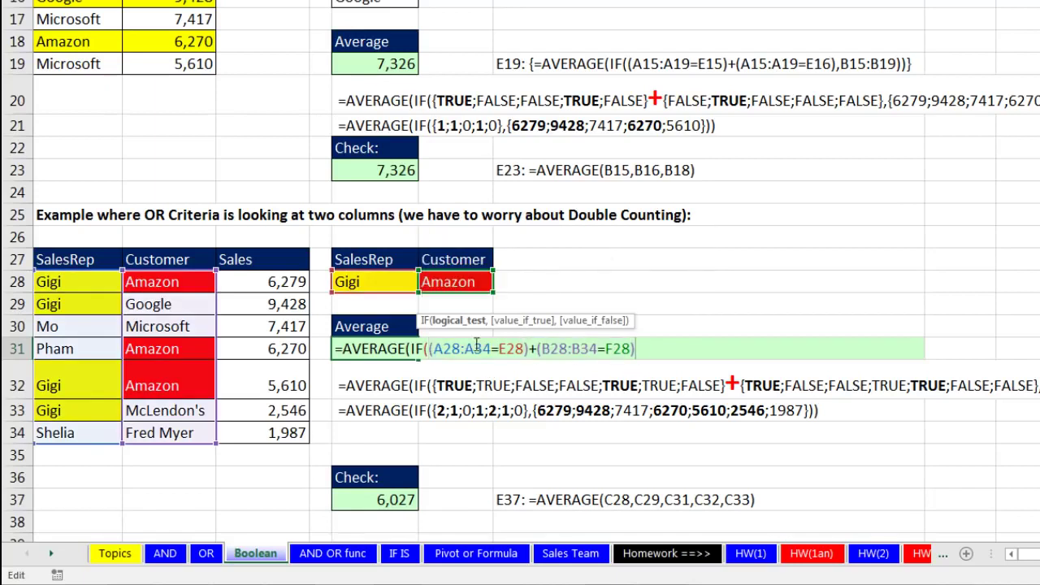
# Supply the sales range C28:C34 as the IF's value_if_true in E31 and close the IF.
pyautogui.write(',')
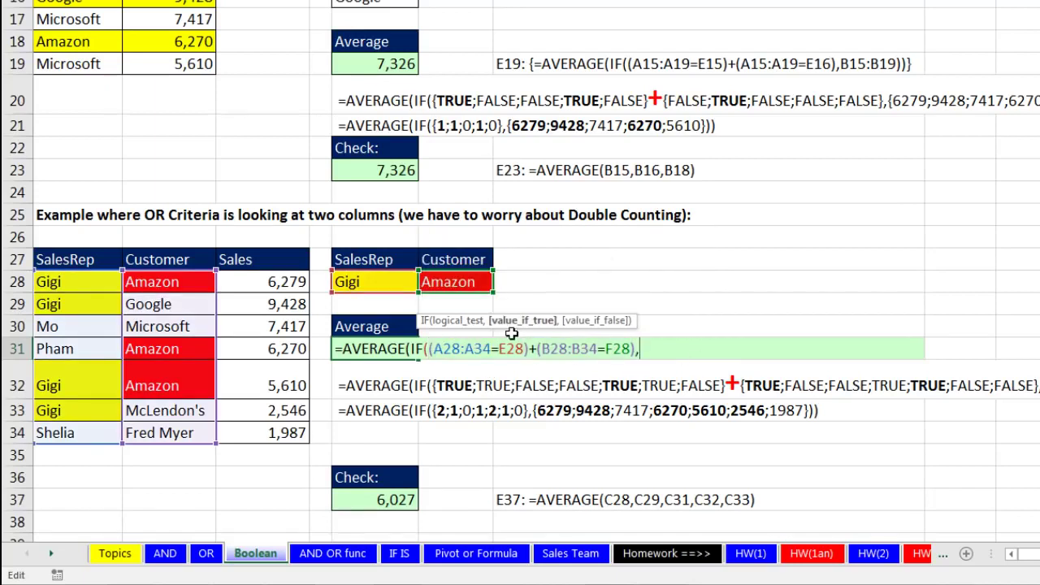
pyautogui.moveTo(262, 281); pyautogui.dragTo(293, 434)
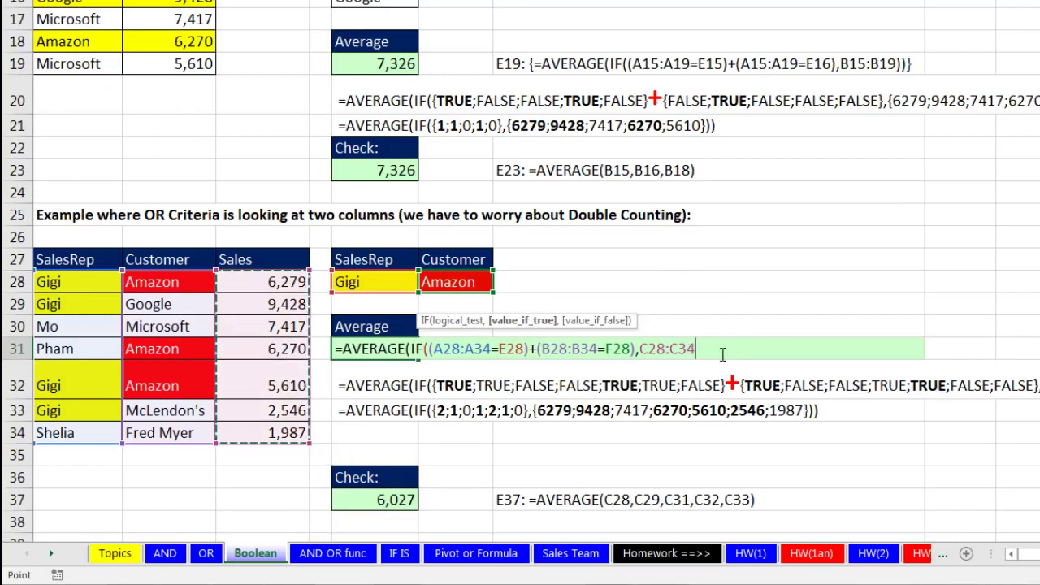
pyautogui.write(')')
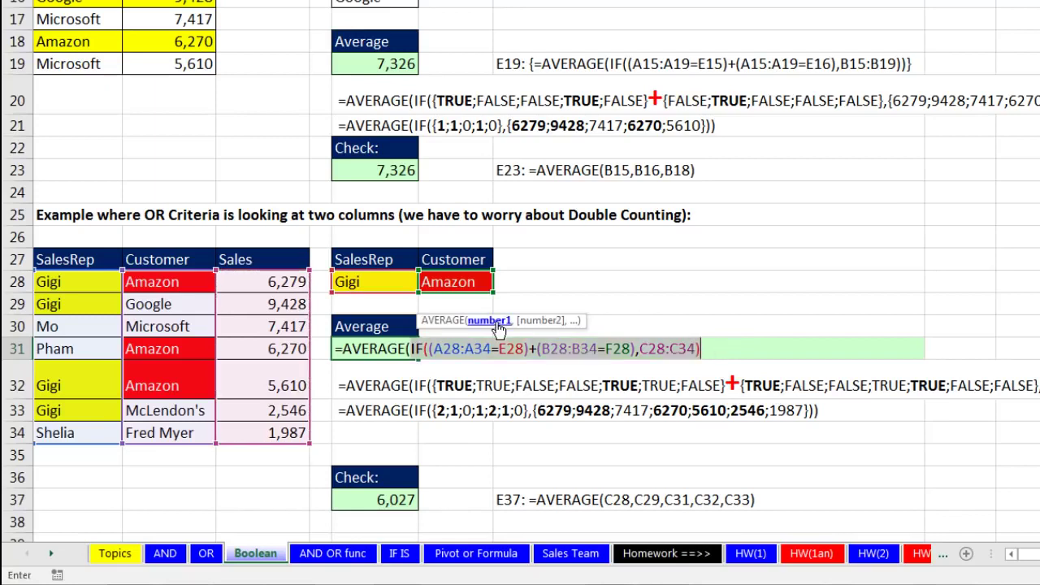
# Inspect the IF's evaluated array, restore it, and enter =AVERAGE(IF((A28:A34=E28)+(B28:B34=F28),C28:C34)) in E31 as an array formula.
pyautogui.press('F9')
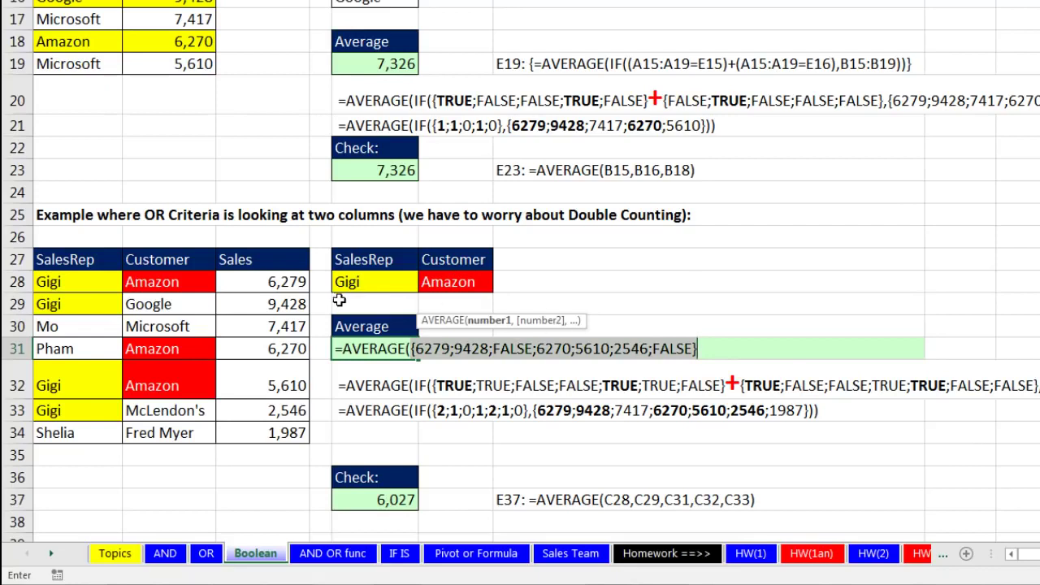
pyautogui.hotkey('ctrl', 'z')
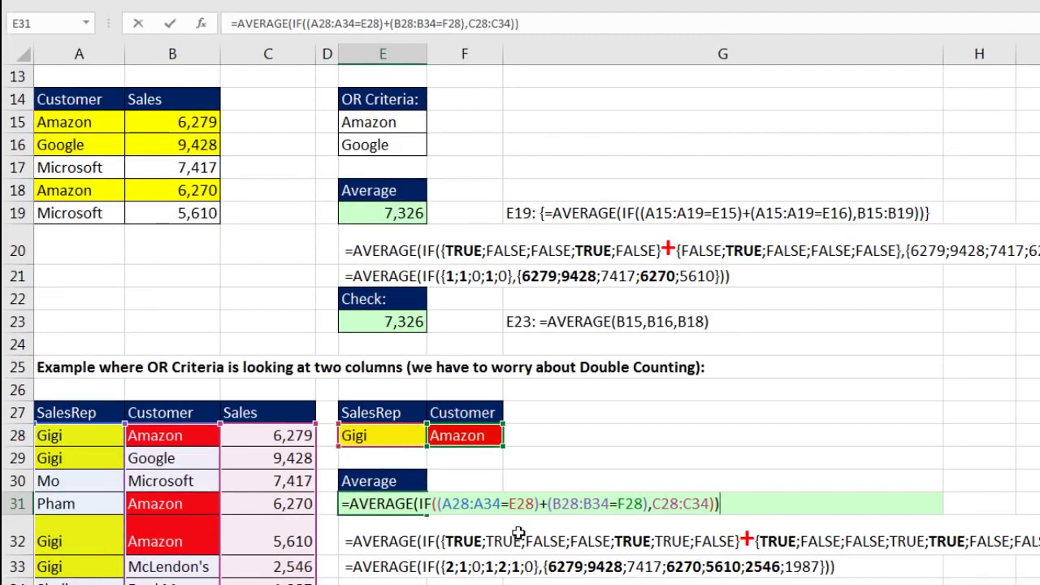
pyautogui.hotkey('ctrl', 'shift', 'Return')
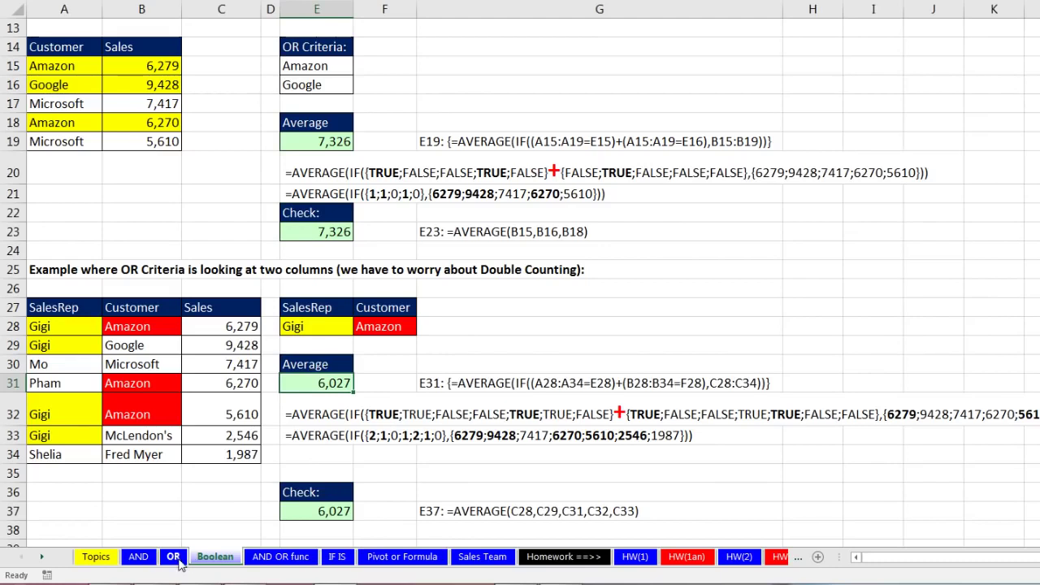
# Switch to the OR sheet and start =AVERAGE(IF(( in the Average Sales cell K15.
pyautogui.click(173, 557)
pyautogui.click(629, 261)
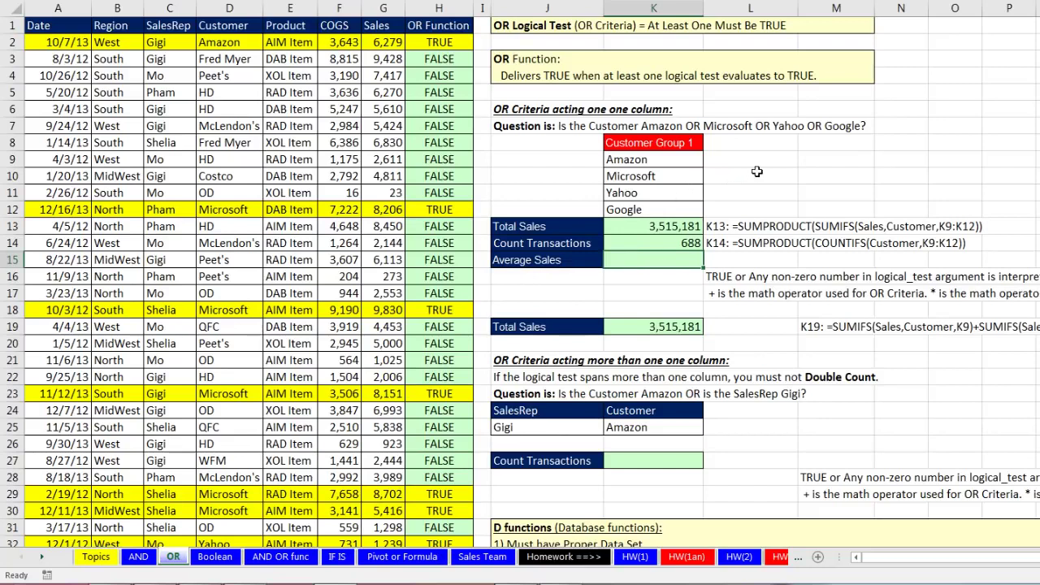
pyautogui.write('=av')
pyautogui.press('Tab')
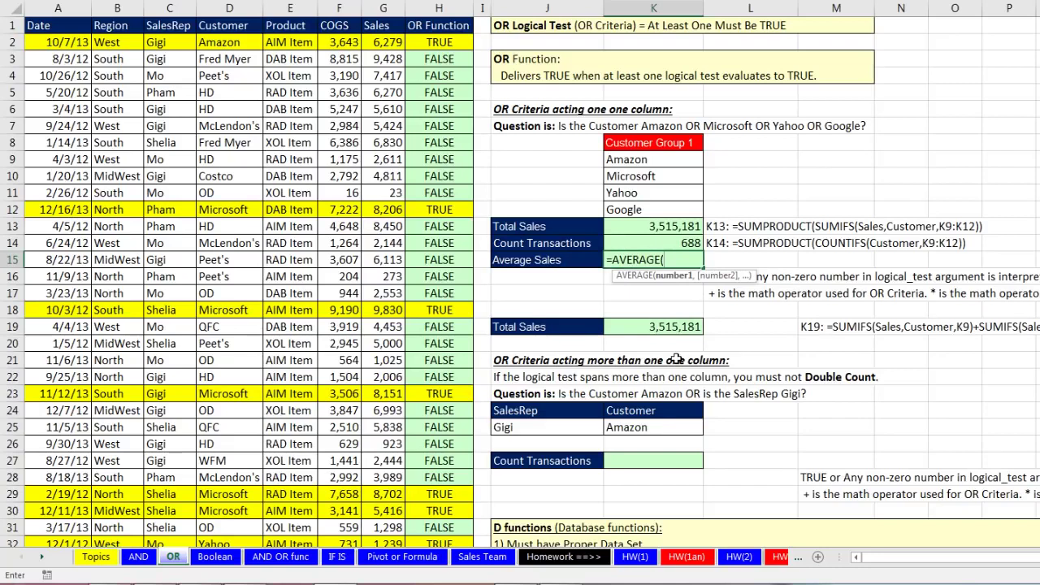
pyautogui.write('if(')
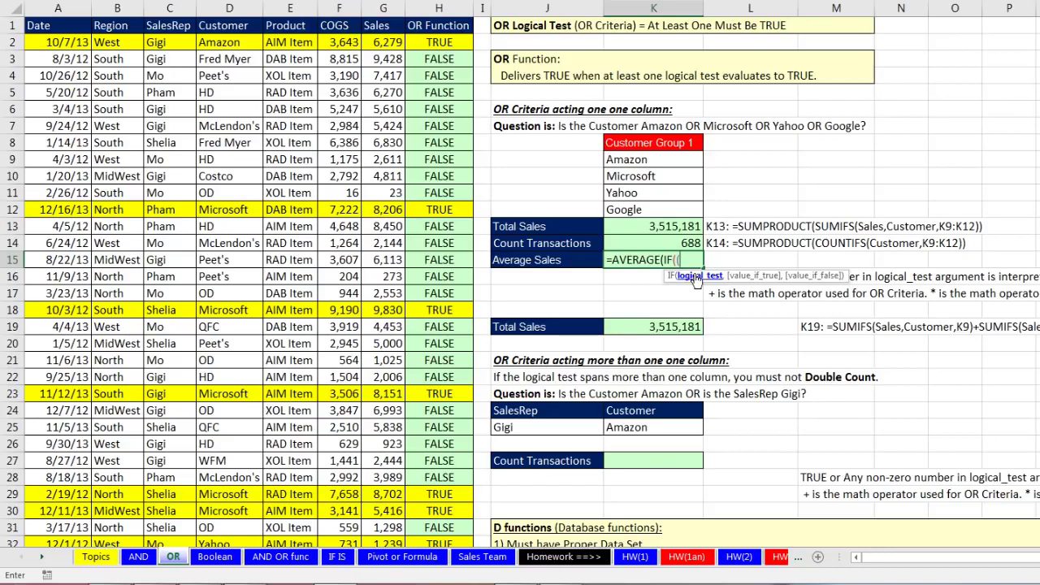
# Write the first test in K15, comparing the named range Customer with K9, and follow it with a plus sign.
pyautogui.write('Cust')
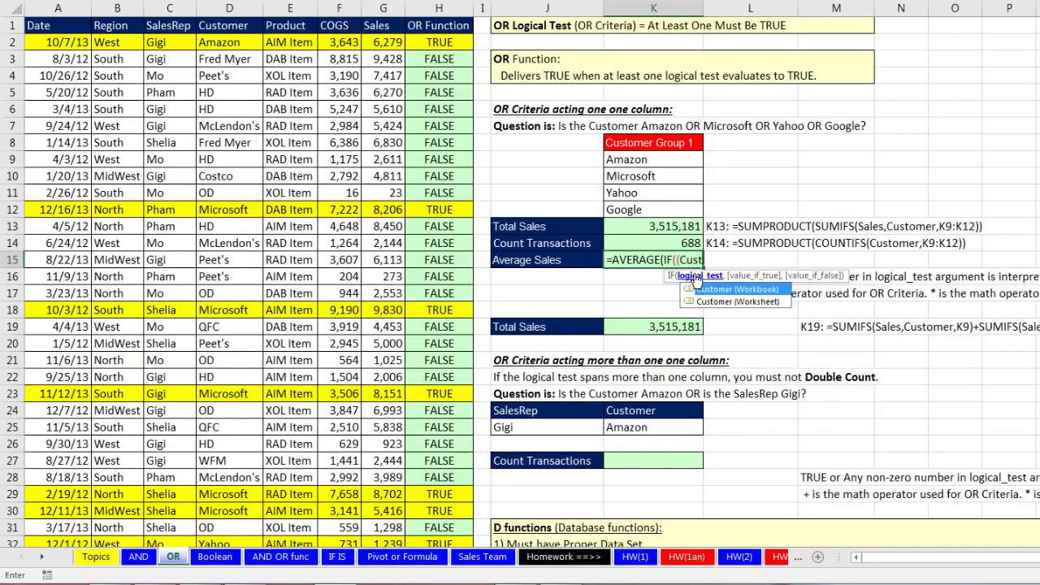
pyautogui.write('omer')
pyautogui.write('=')
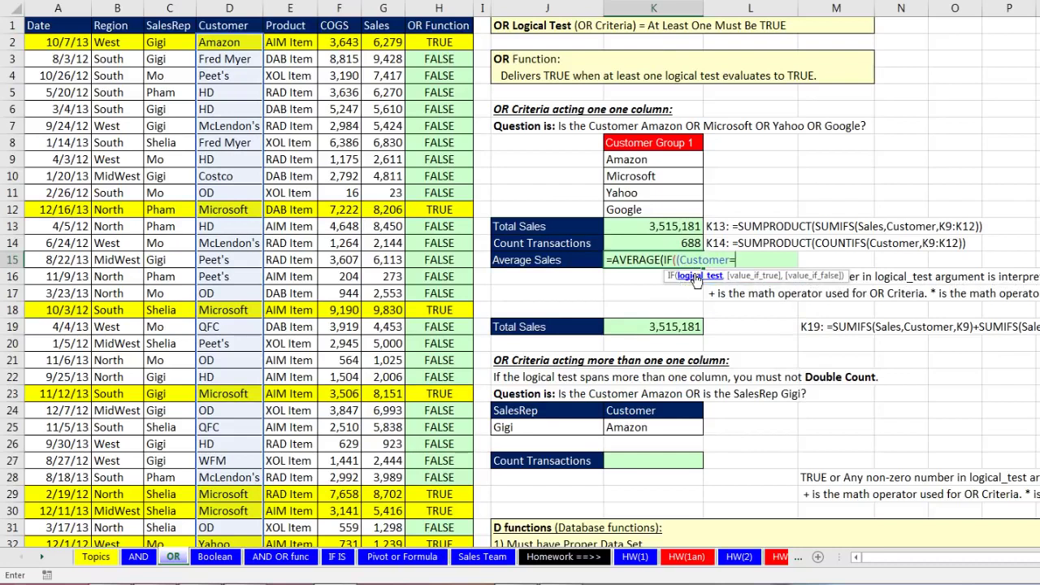
pyautogui.click(657, 159)
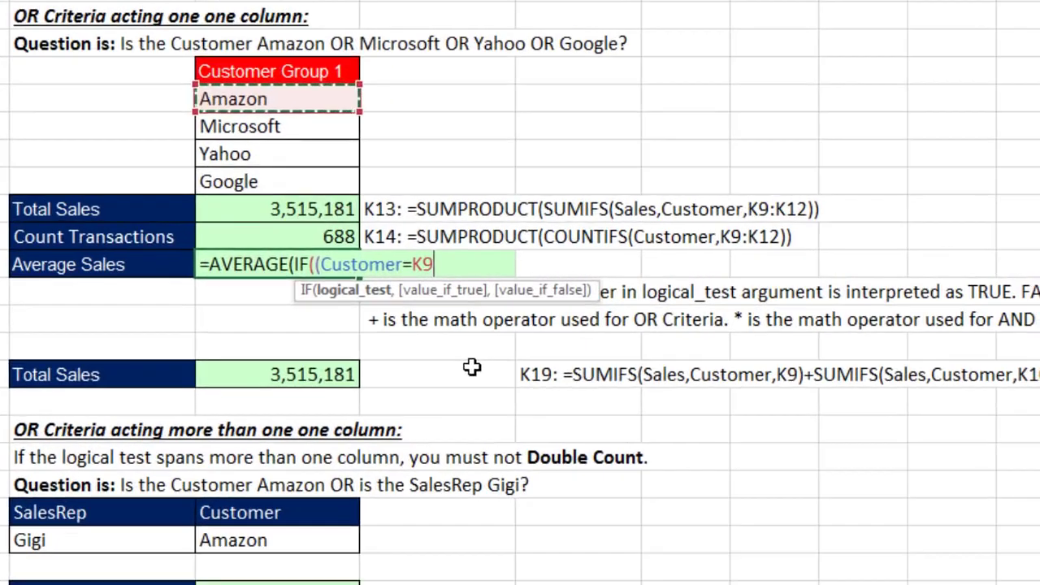
pyautogui.write(')+')
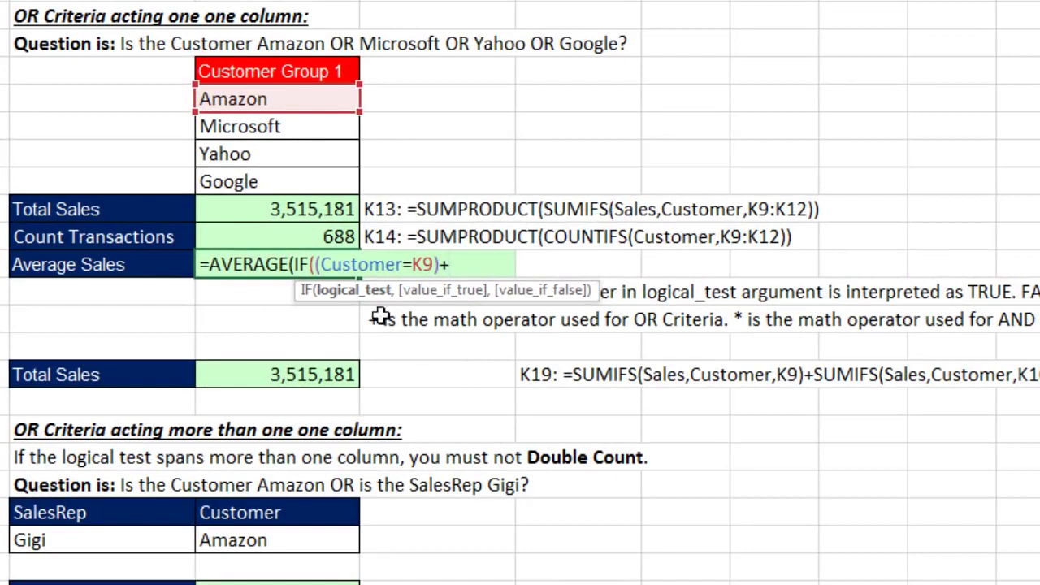
# Copy (Customer=K9)+ within the K15 formula and paste it three times after the first test.
pyautogui.moveTo(321, 265); pyautogui.dragTo(413, 265)
pyautogui.click(324, 292)
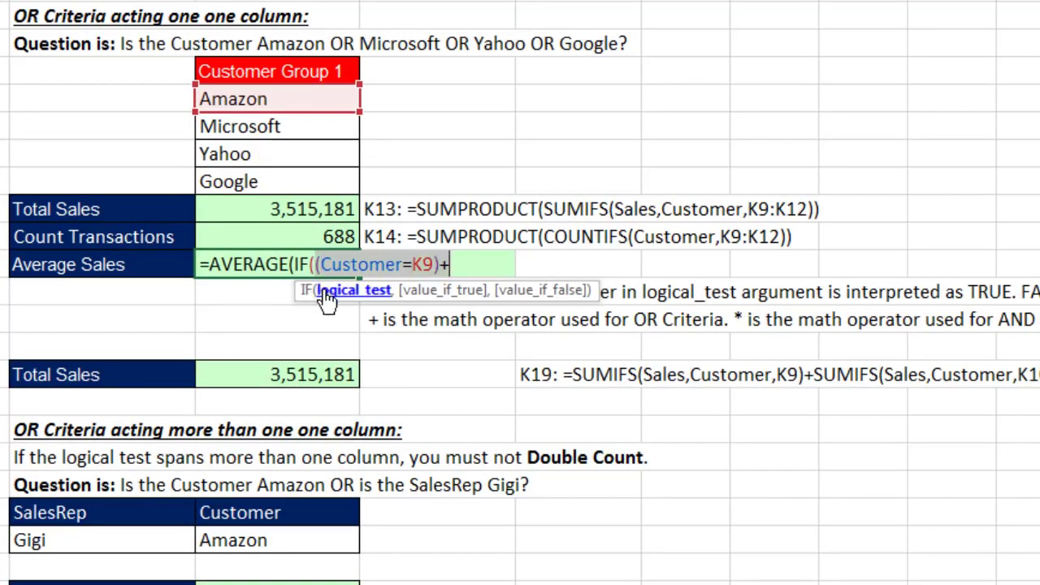
pyautogui.hotkey('ctrl', 'c')
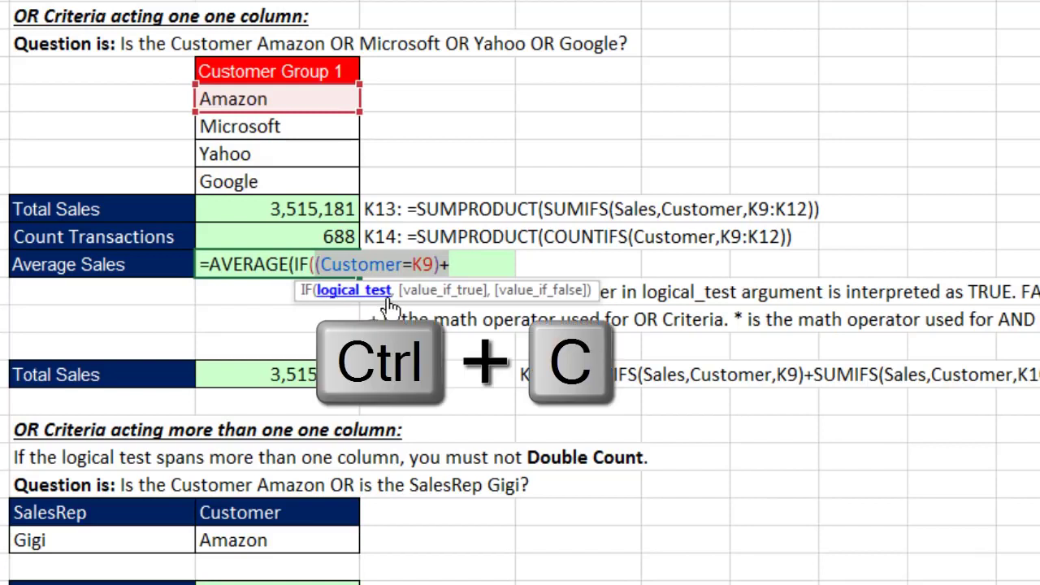
pyautogui.click(456, 264)
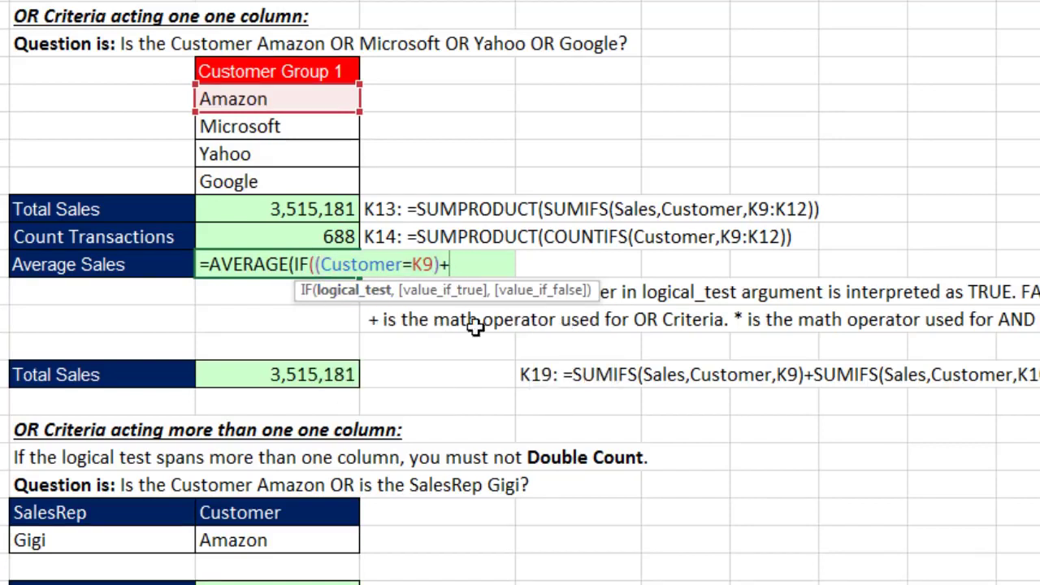
pyautogui.hotkey('ctrl', 'v')
pyautogui.hotkey('ctrl', 'v')
pyautogui.hotkey('ctrl', 'v')
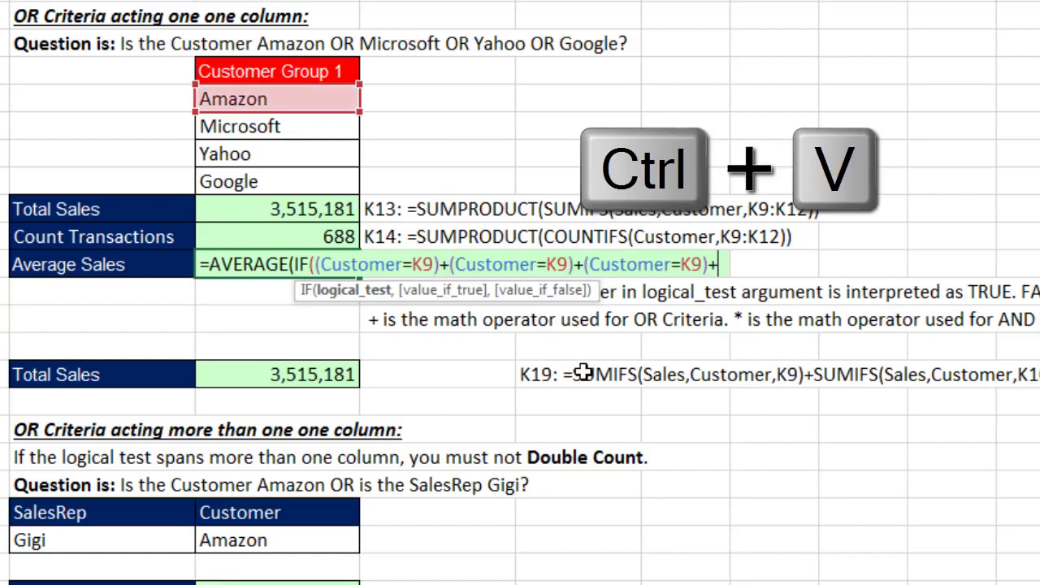
# Point the second Customer test in K15 to K10 and the third to K11.
pyautogui.doubleClick(557, 265)
pyautogui.click(297, 123)
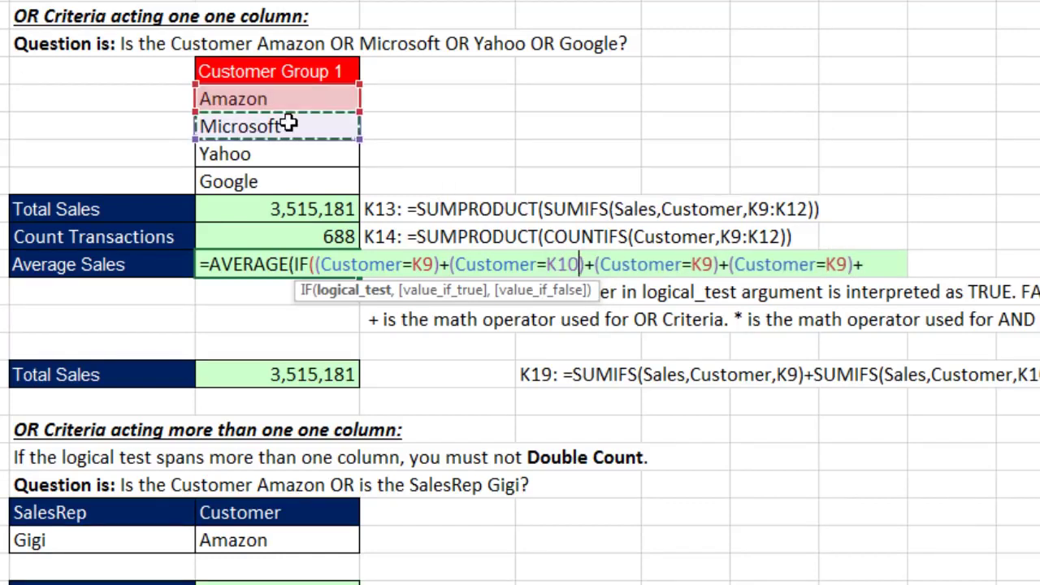
pyautogui.doubleClick(699, 264)
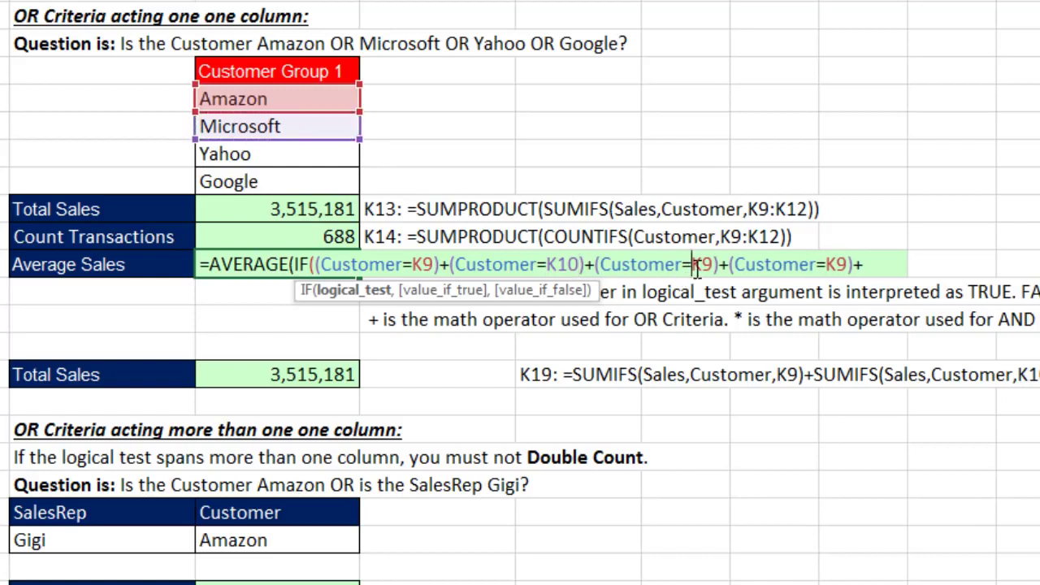
pyautogui.click(317, 165)
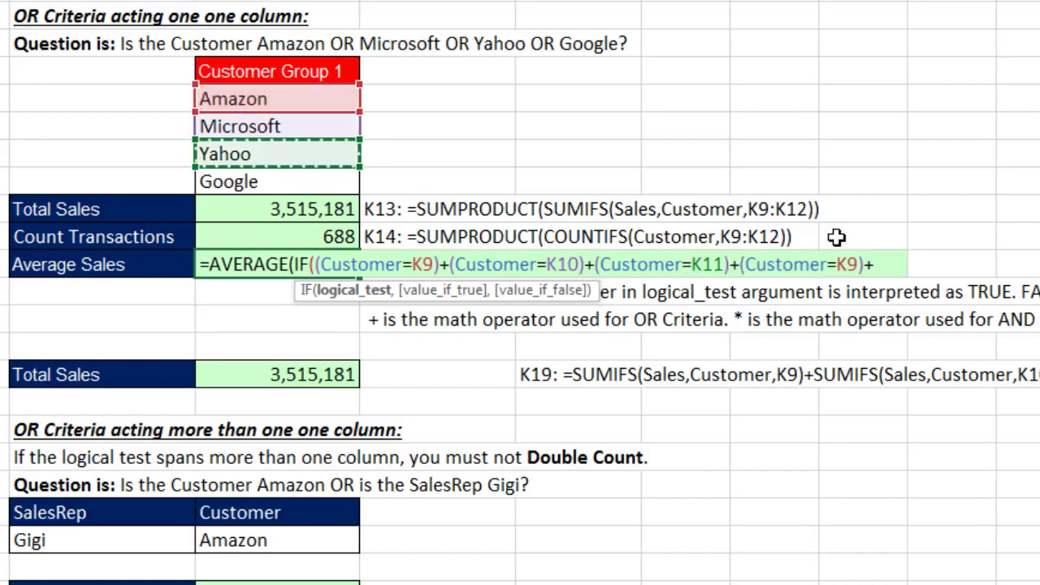
# Change the fourth Customer test in the Average Sales formula to reference K12 and remove the trailing plus sign.
pyautogui.doubleClick(849, 264)
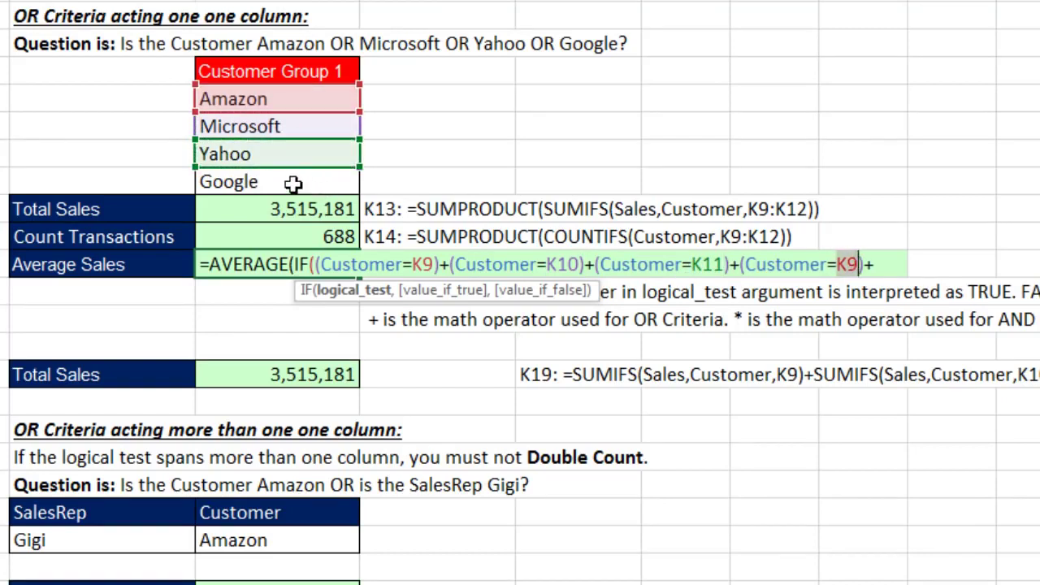
pyautogui.click(296, 183)
pyautogui.click(892, 264)
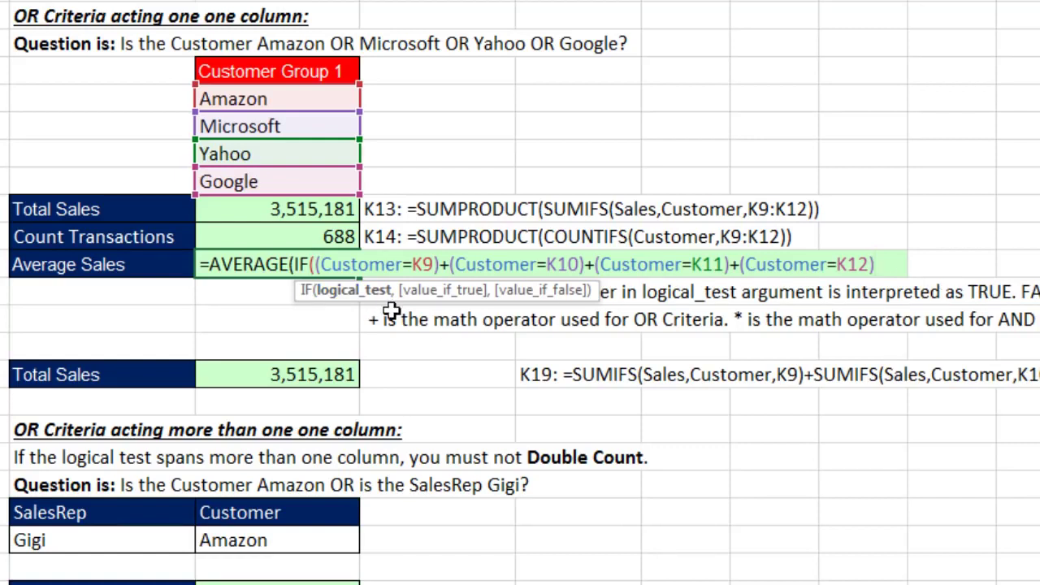
# Complete the Average Sales formula with Sales as the value if true, close both functions, and enter it as an array formula.
pyautogui.write(',')
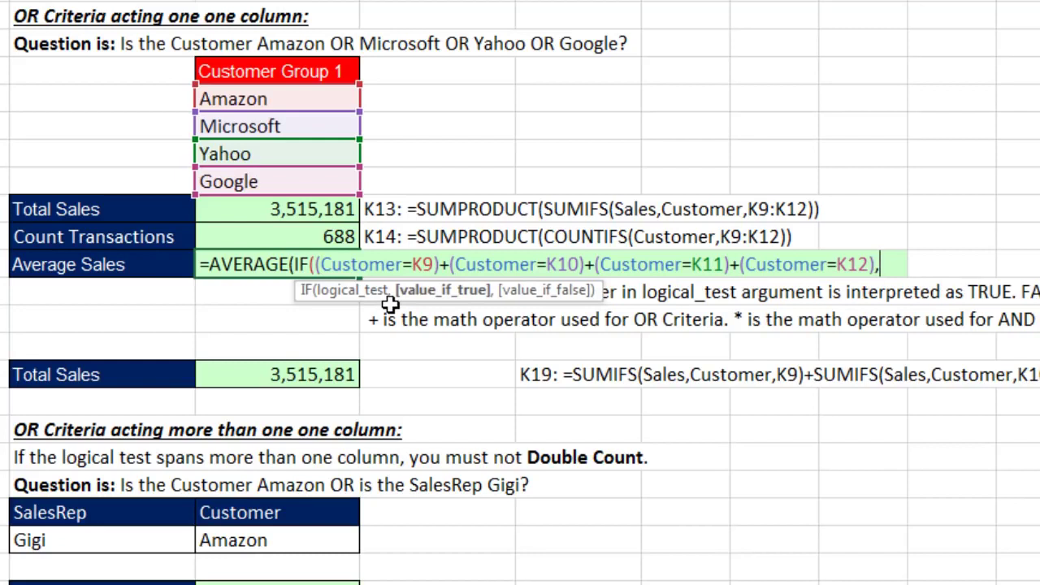
pyautogui.write('Sales')
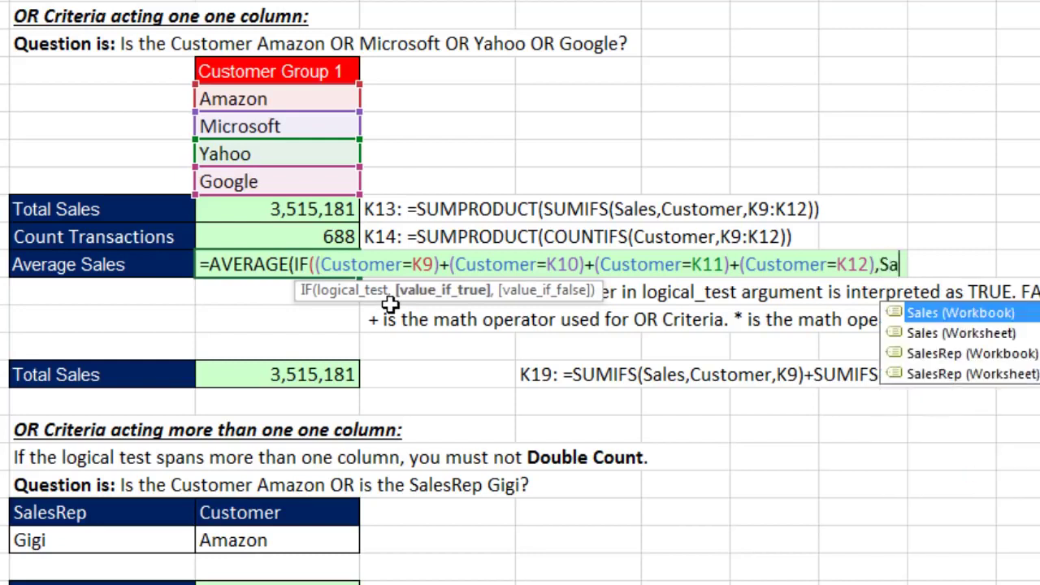
pyautogui.moveTo(589, 291); pyautogui.dragTo(1008, 235)
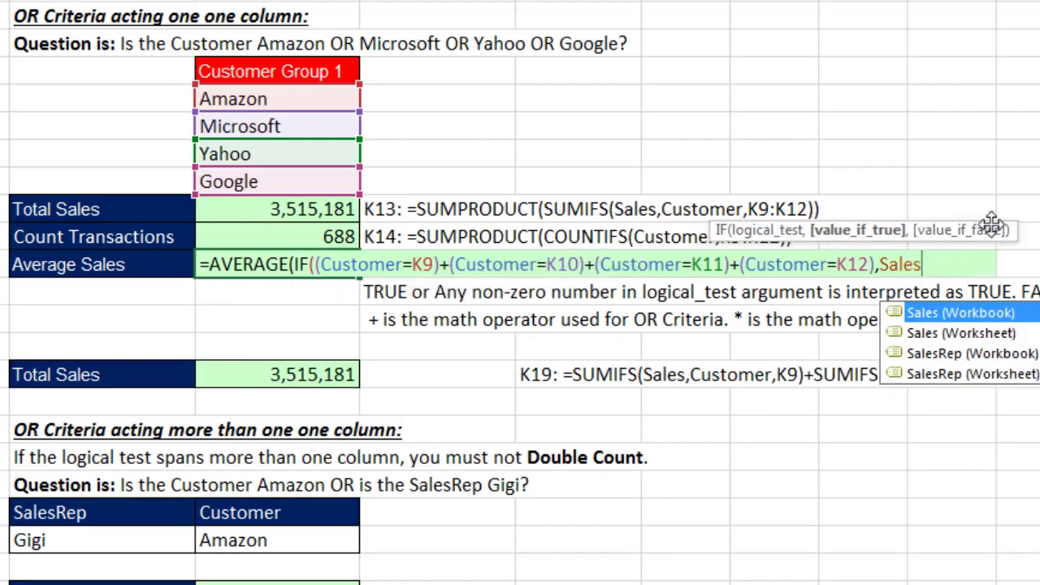
pyautogui.write(')')
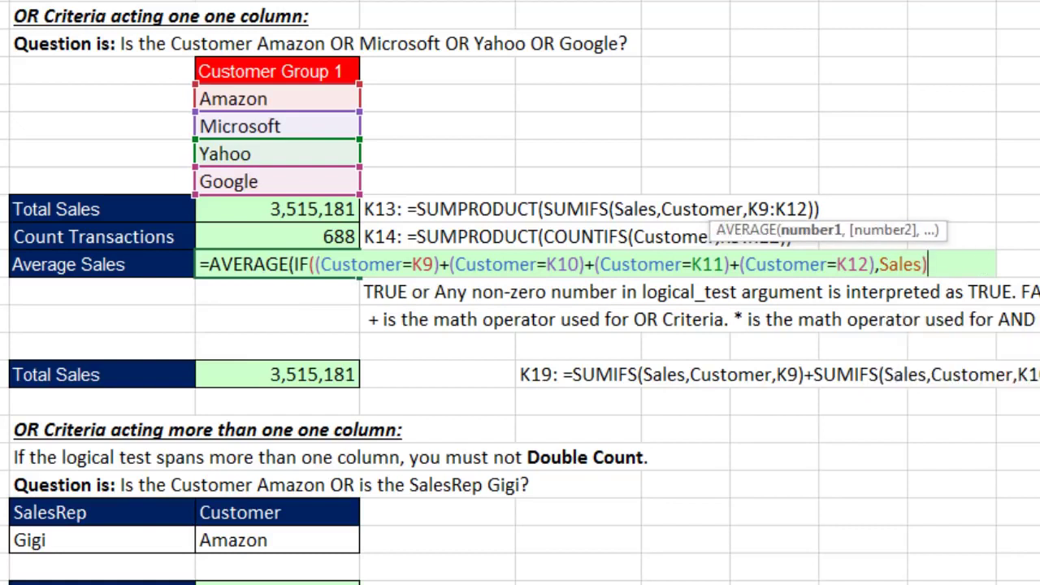
pyautogui.click(813, 233)
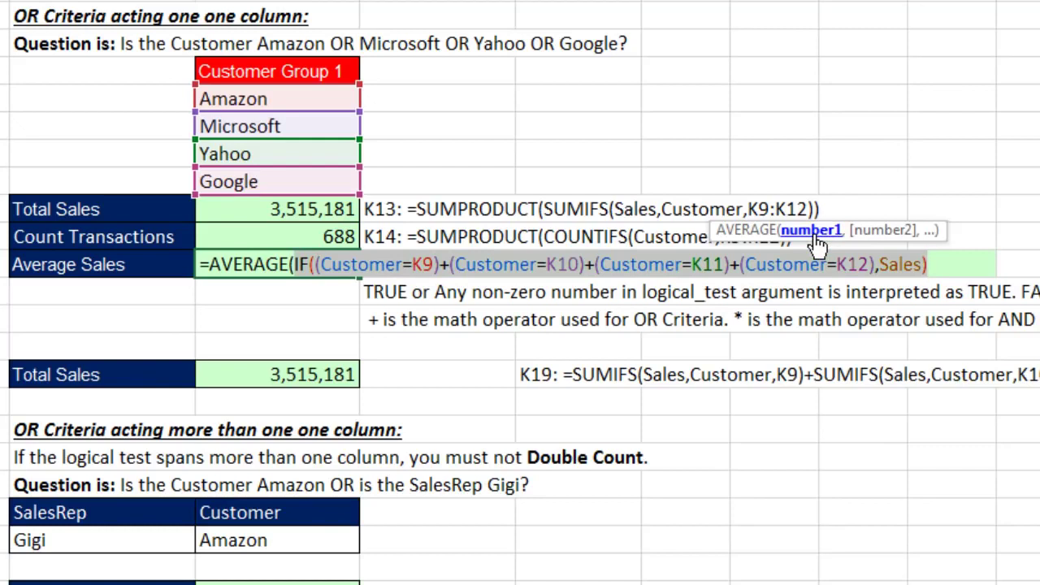
pyautogui.click(940, 266)
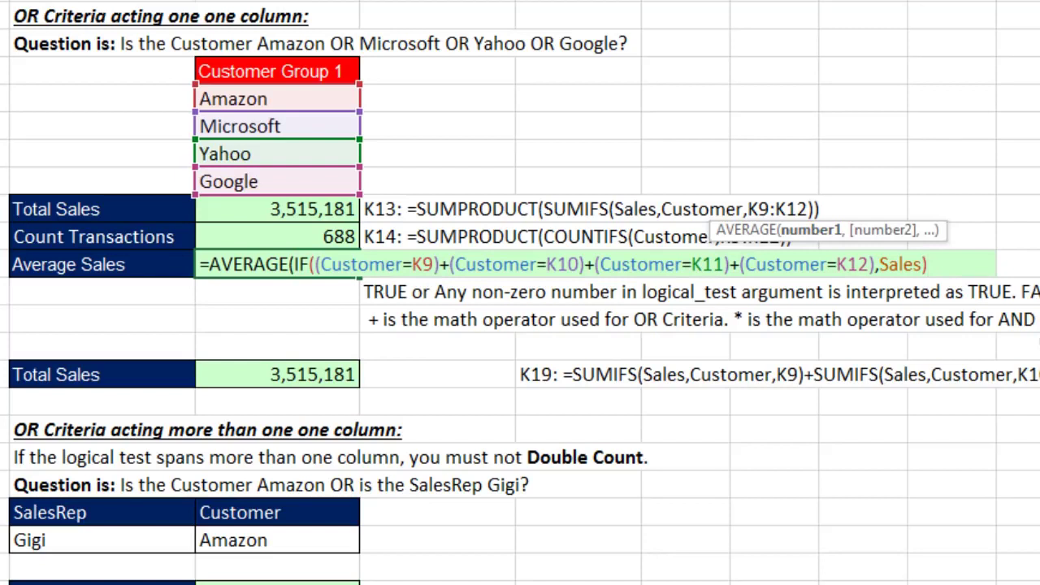
pyautogui.write(')')
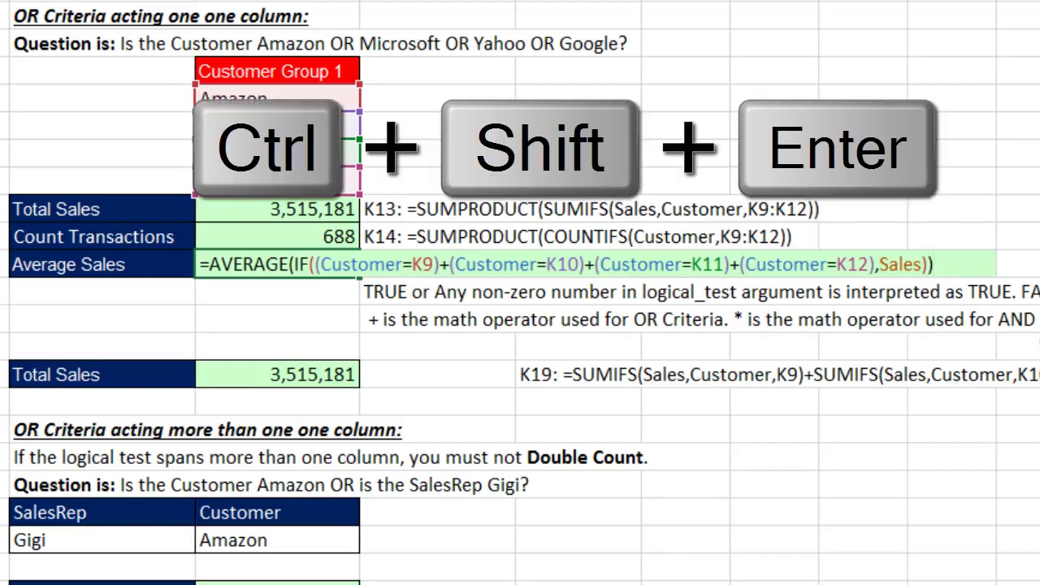
pyautogui.hotkey('ctrl', 'shift', 'Return')
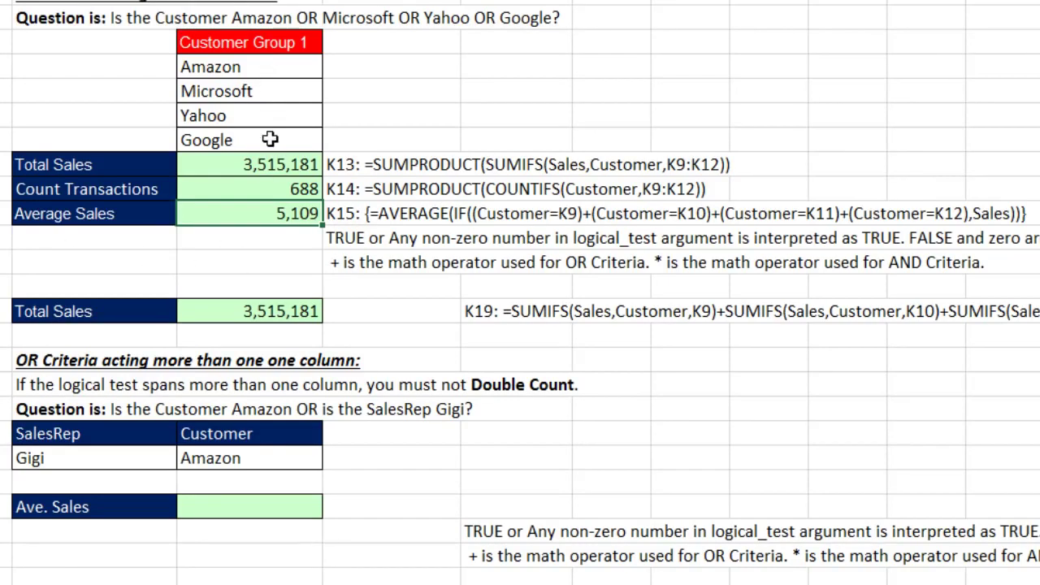
pyautogui.doubleClick(279, 213)
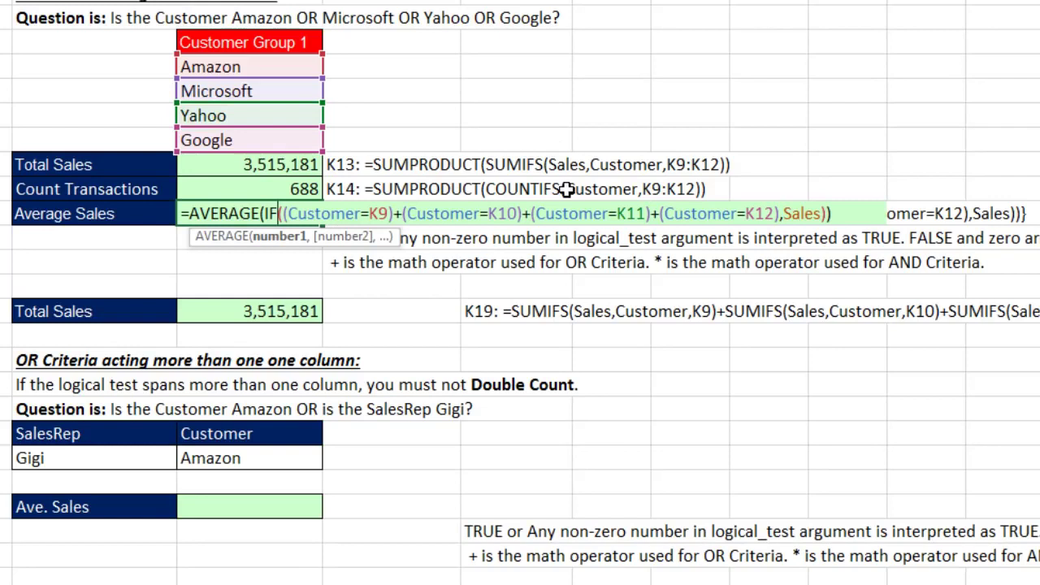
pyautogui.hotkey('ctrl', 'shift', 'Return')
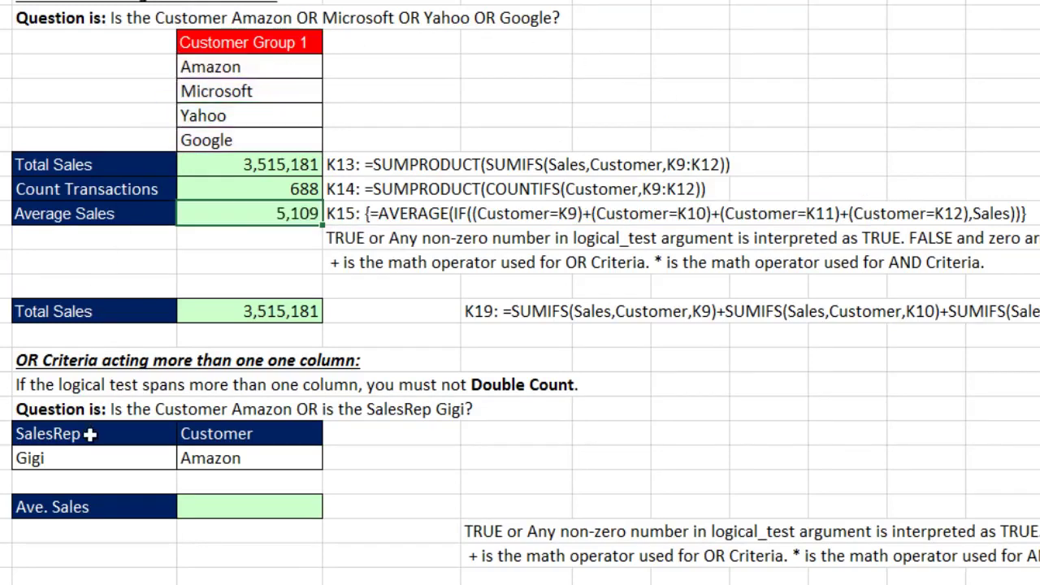
pyautogui.moveTo(89, 435); pyautogui.dragTo(97, 458)
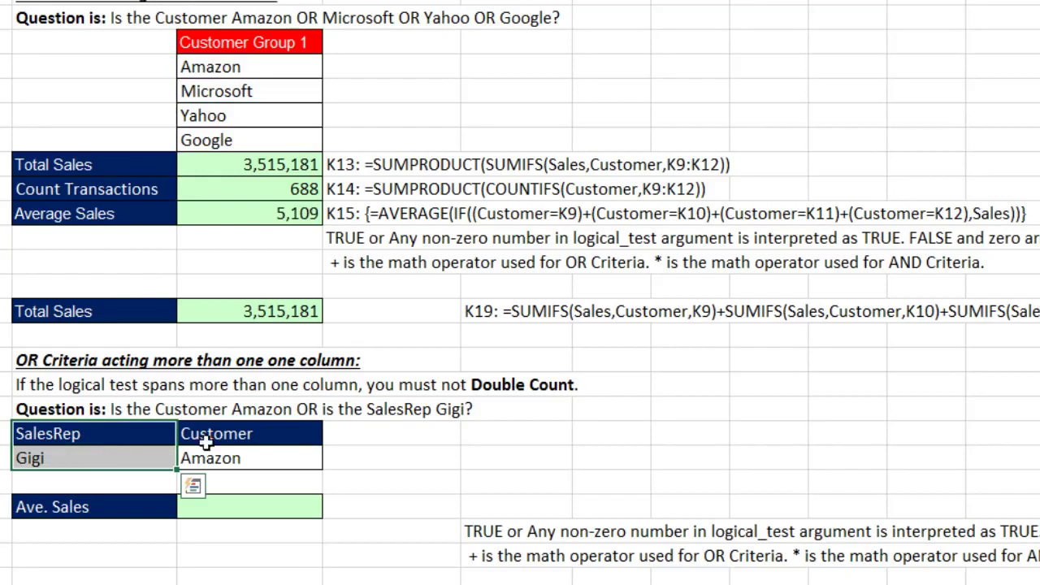
pyautogui.keyDown('shift'); pyautogui.click(262, 461); pyautogui.keyUp('shift')
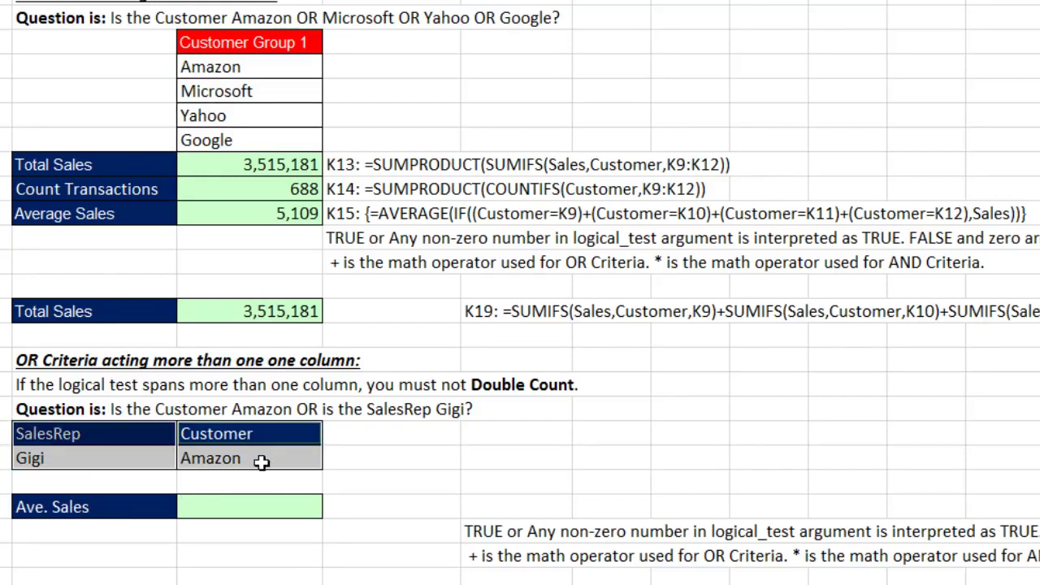
pyautogui.click(116, 458)
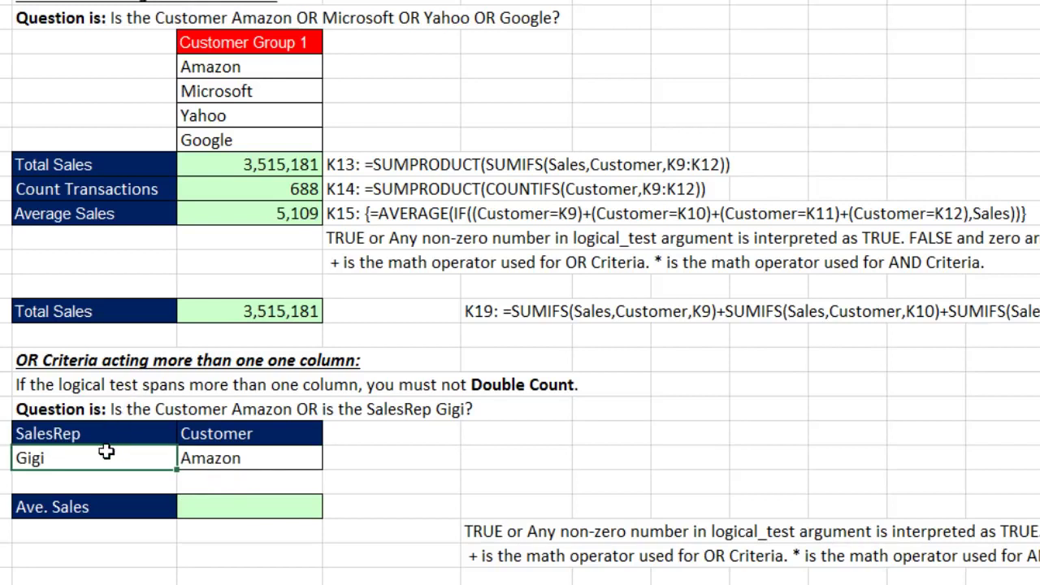
pyautogui.click(204, 458)
# Start the Ave. Sales formula in K27 with AVERAGE and a nested IF whose first test is (SalesRep=J25).
pyautogui.click(216, 501)
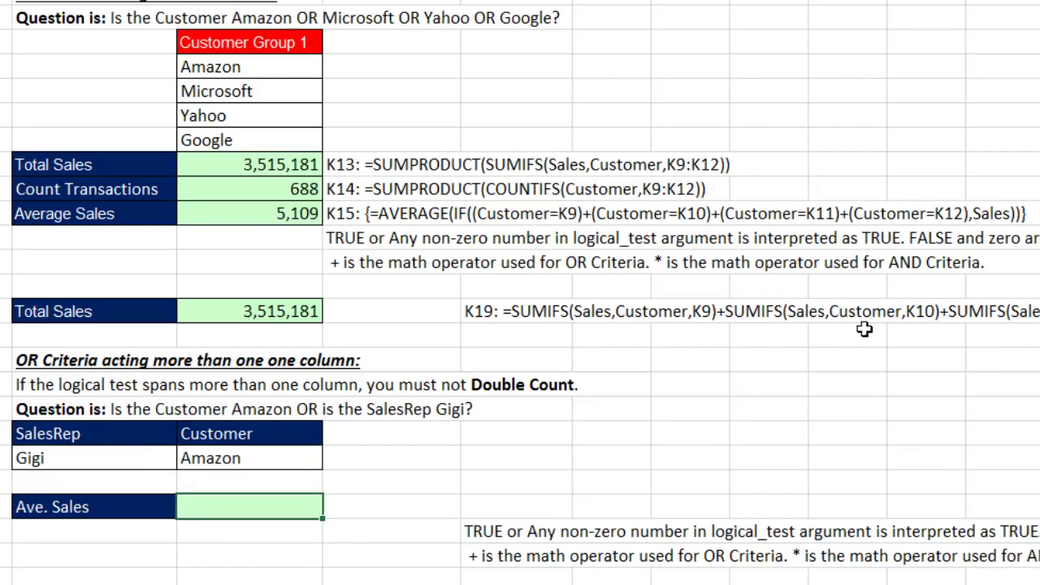
pyautogui.write('=aver')
pyautogui.press('Tab')
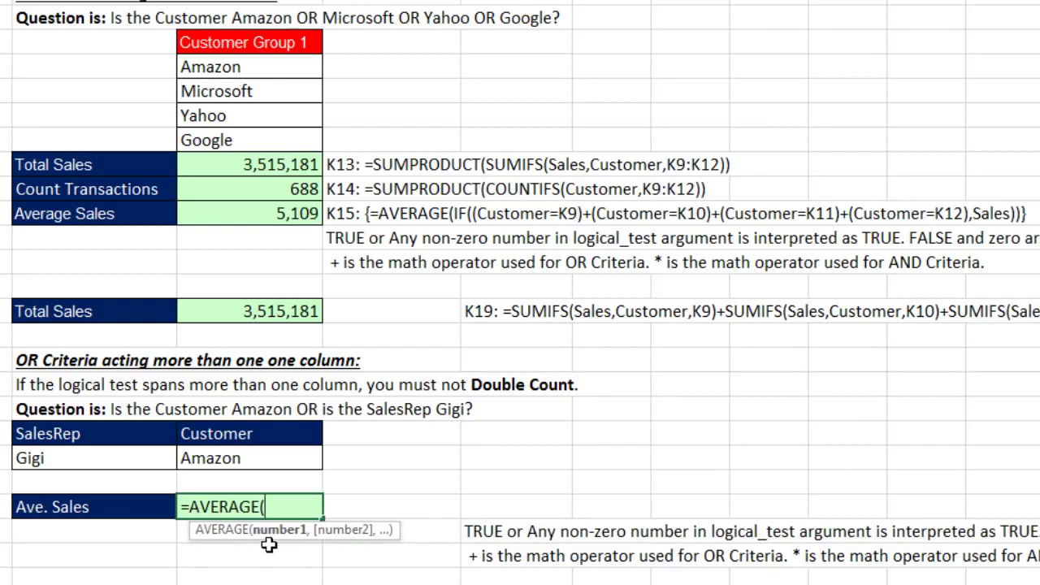
pyautogui.write('if')
pyautogui.press('Tab')
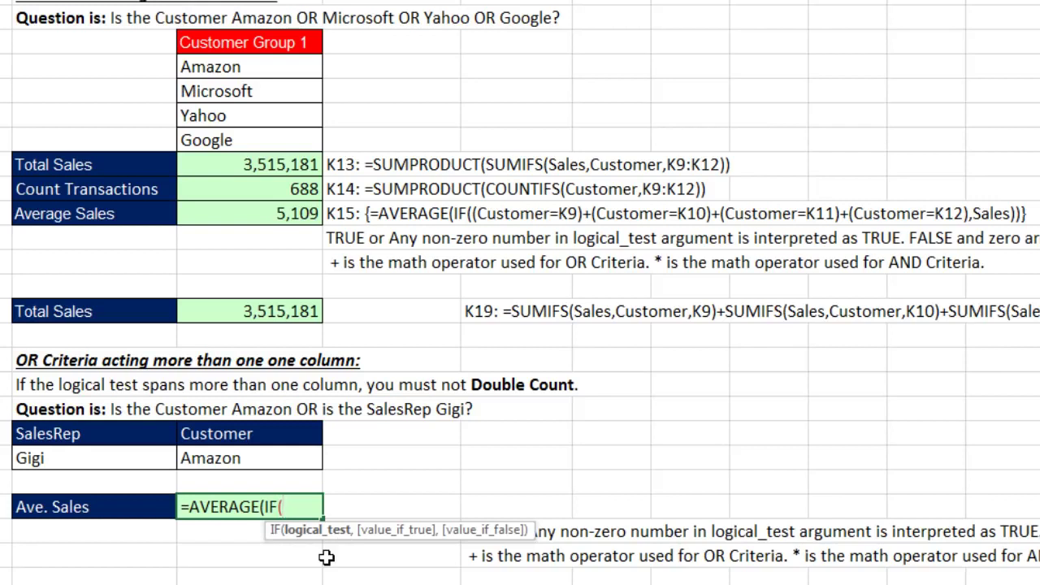
pyautogui.write('SalesRep')
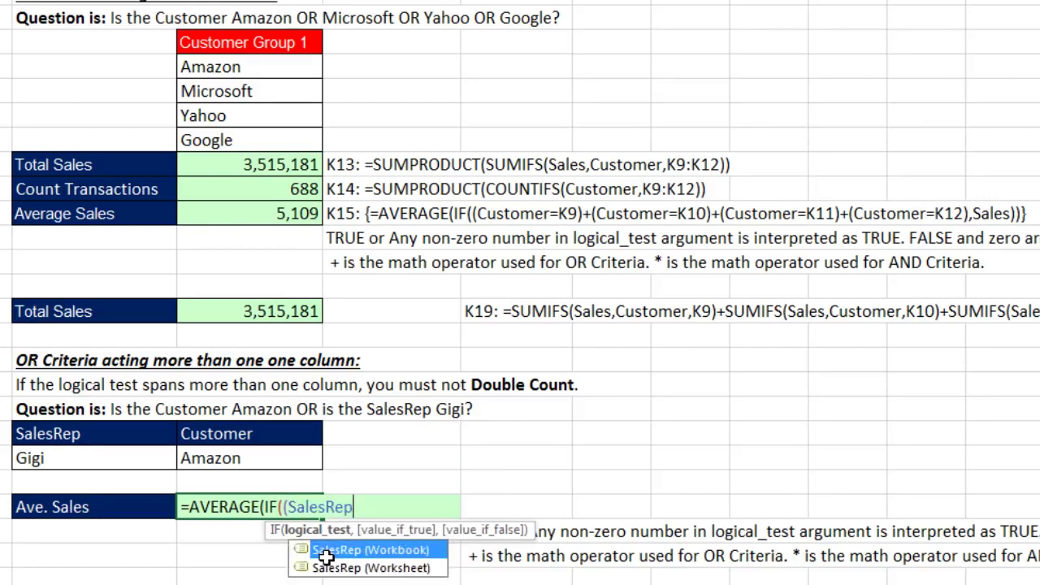
pyautogui.write('=')
pyautogui.press('Up')
pyautogui.press('Left')
pyautogui.press('Up')
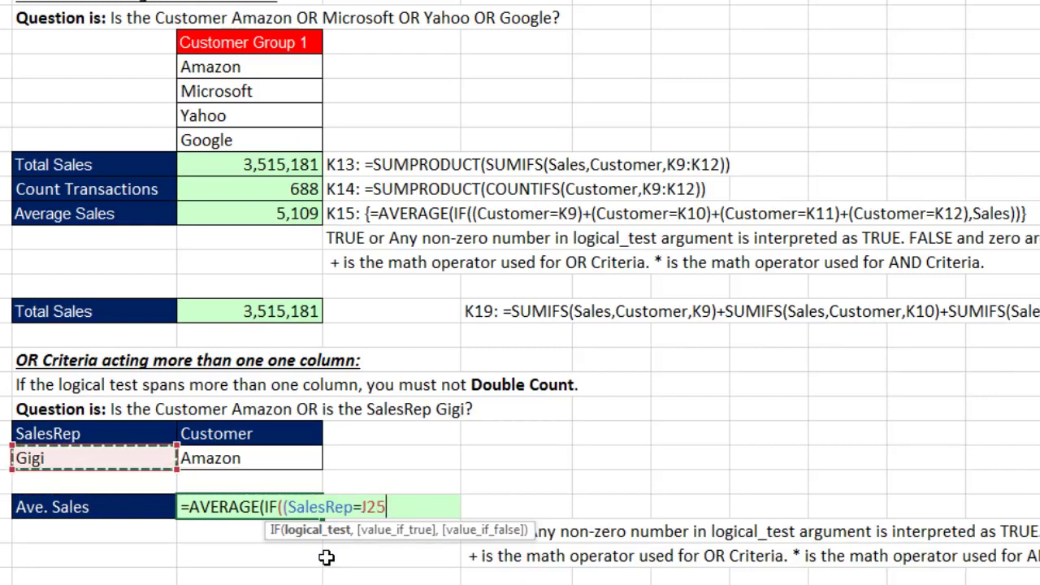
pyautogui.write(')')
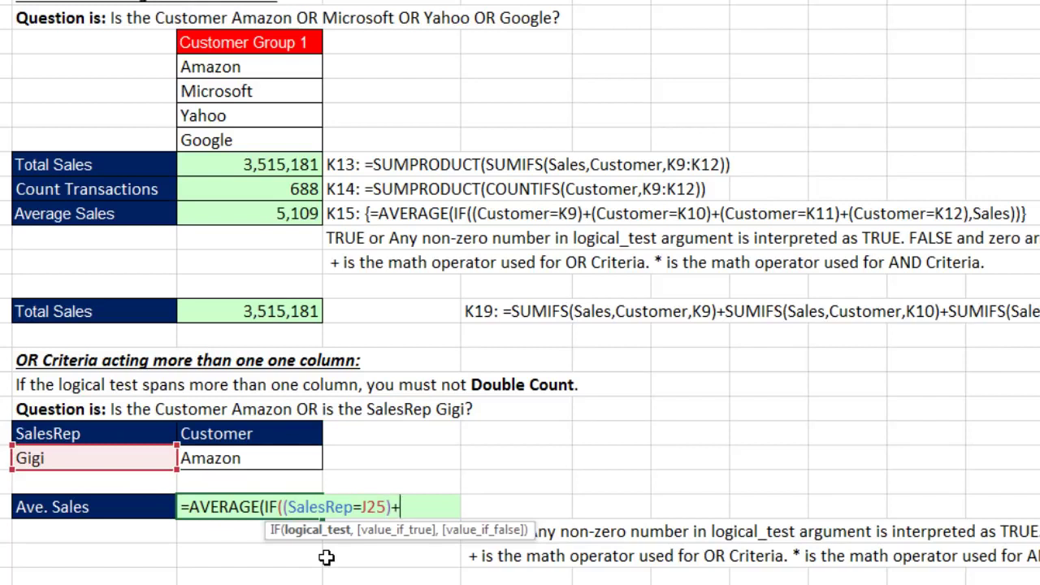
# Add the OR criterion +(Customer=K25) to the IF function's logical test.
pyautogui.write('+(Customer')
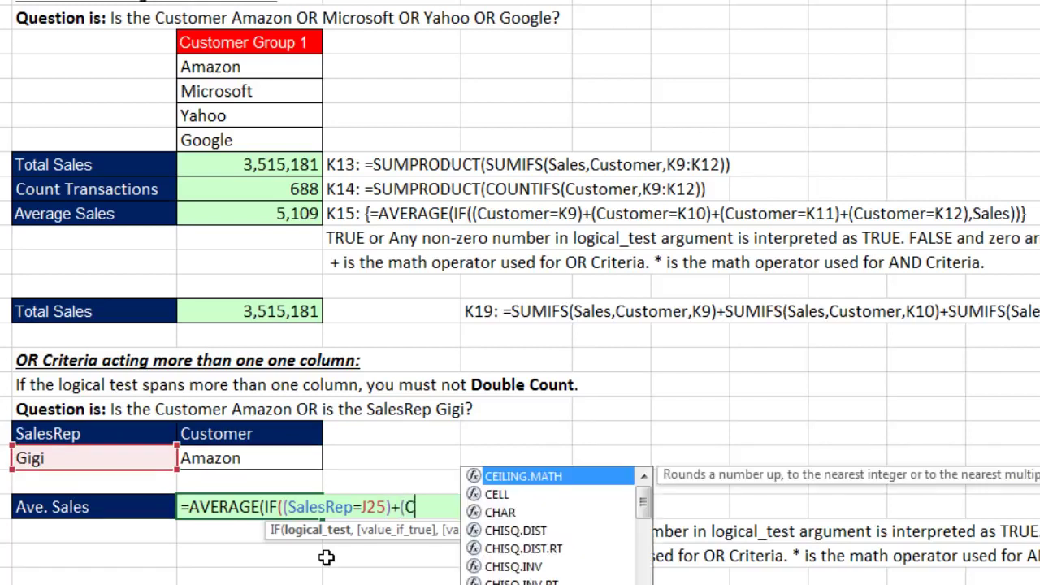
pyautogui.write('=')
pyautogui.press('Up')
pyautogui.press('Up')
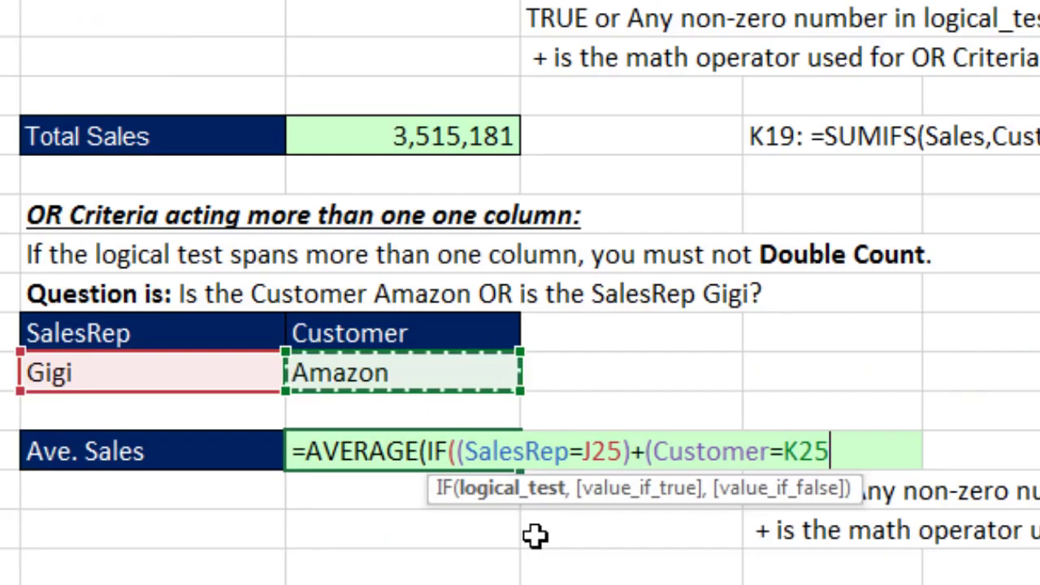
pyautogui.write(')')
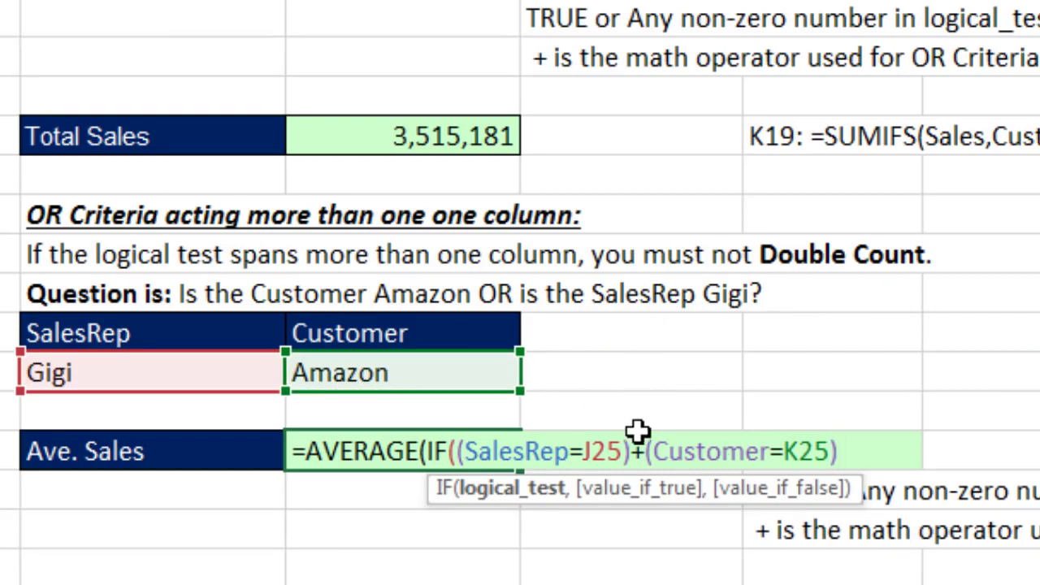
pyautogui.click(482, 493)
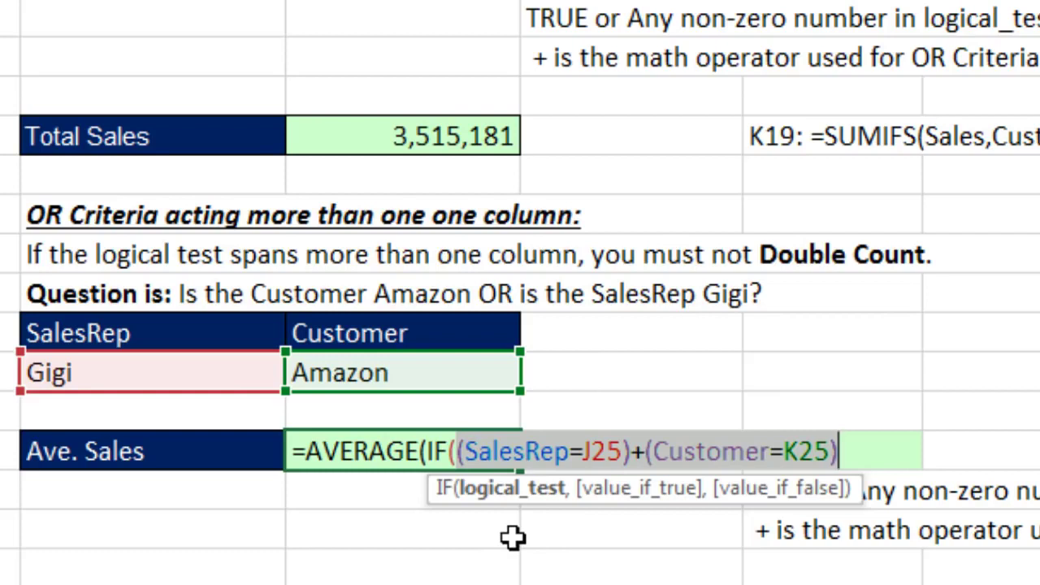
pyautogui.click(857, 451)
# Supply Sales as the value if true, close both functions, and enter the Ave. Sales formula as an array formula.
pyautogui.write(',')
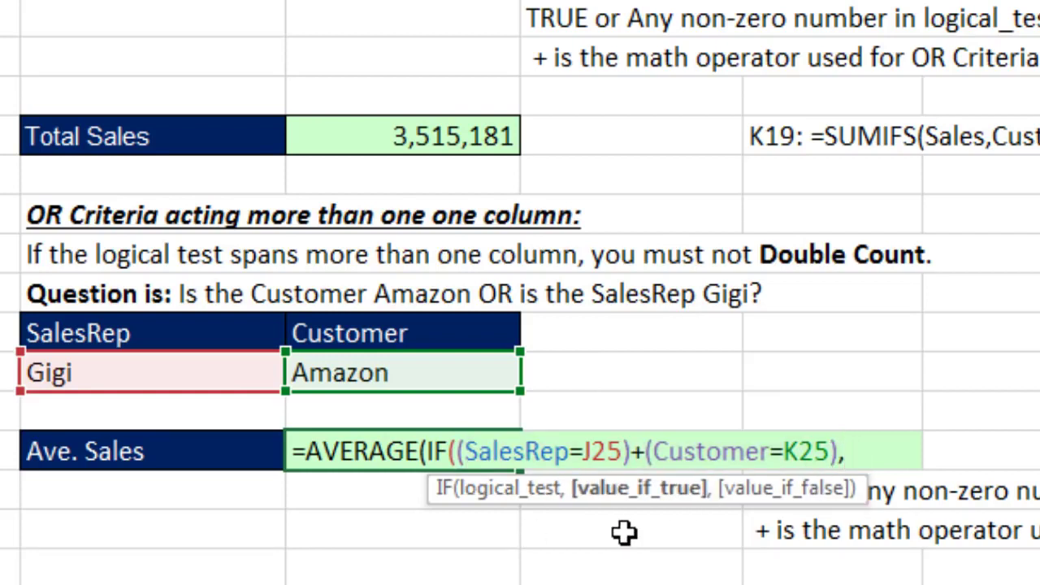
pyautogui.write('Sales')
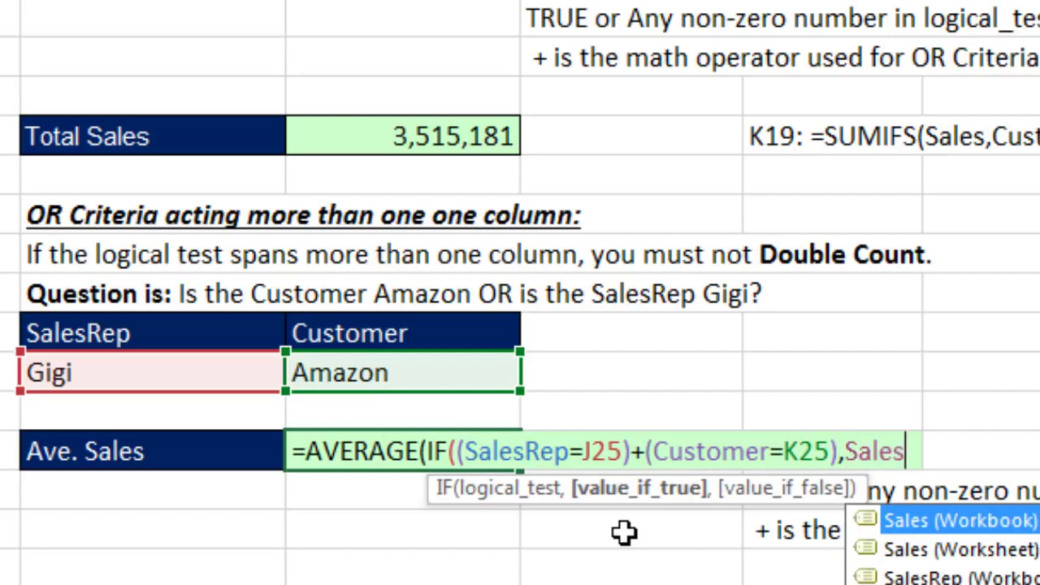
pyautogui.moveTo(738, 483); pyautogui.dragTo(813, 362)
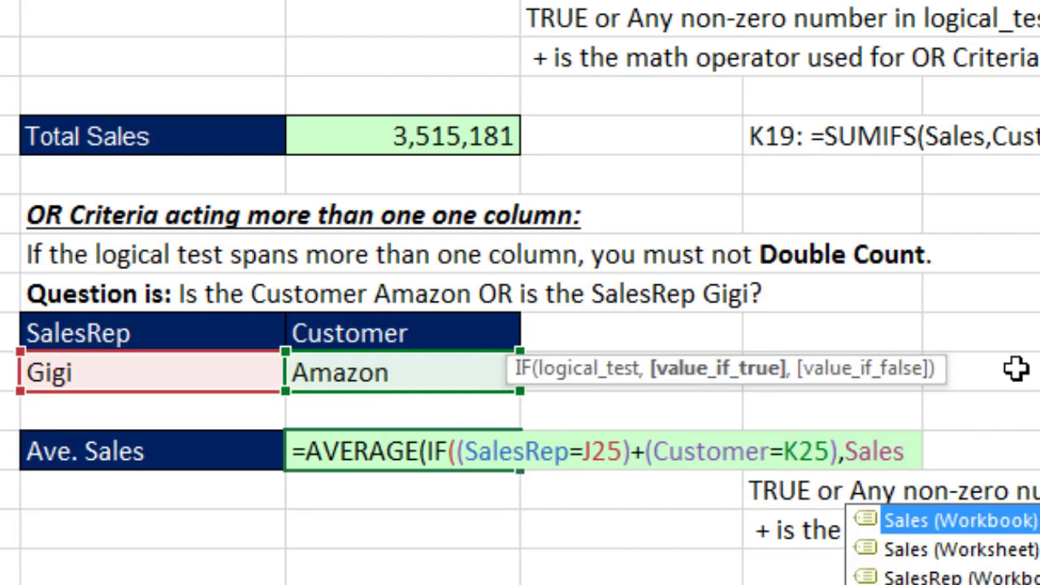
pyautogui.write(')')
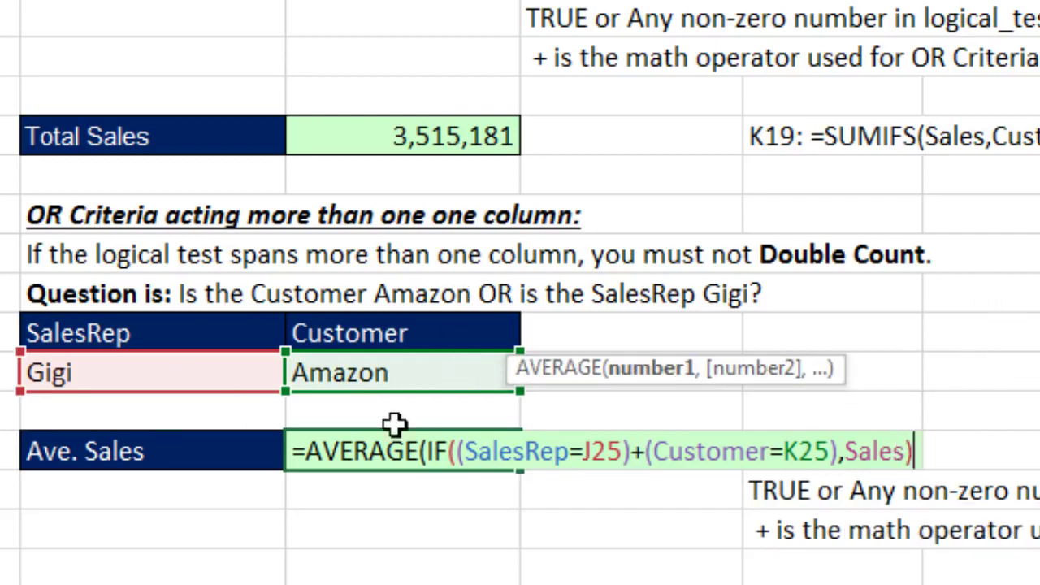
pyautogui.click(648, 379)
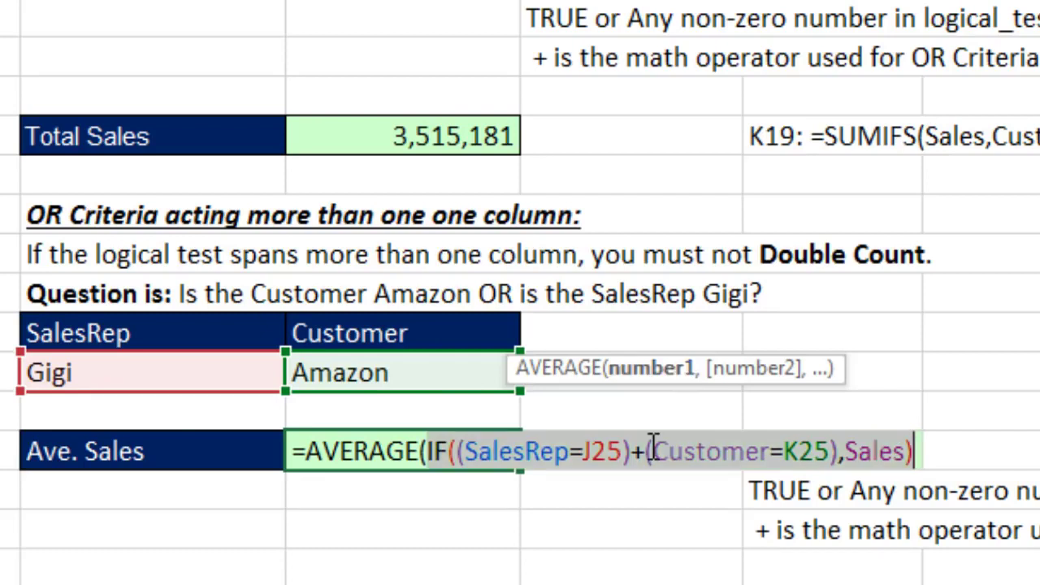
pyautogui.click(923, 451)
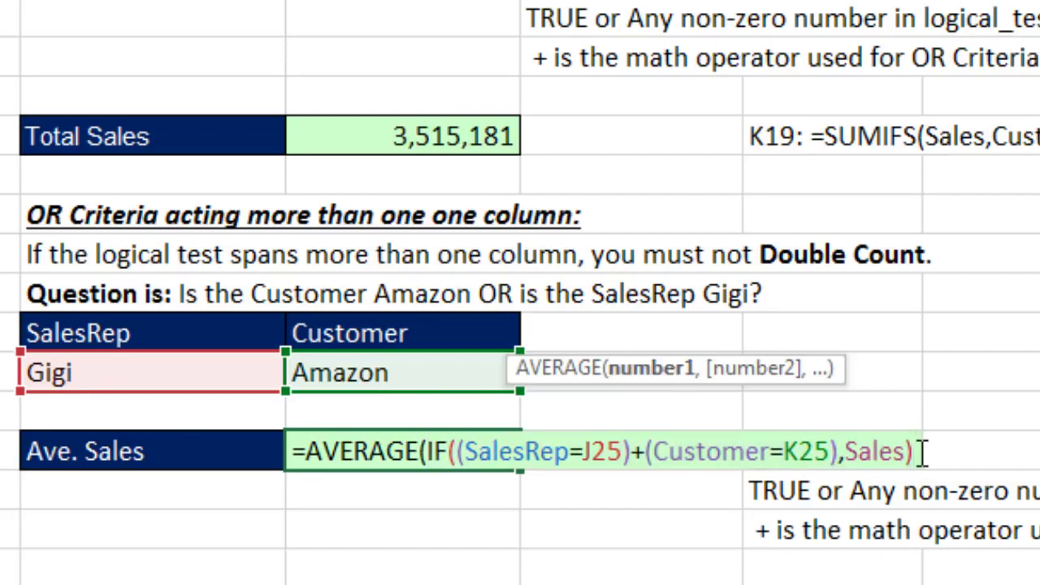
pyautogui.write(')')
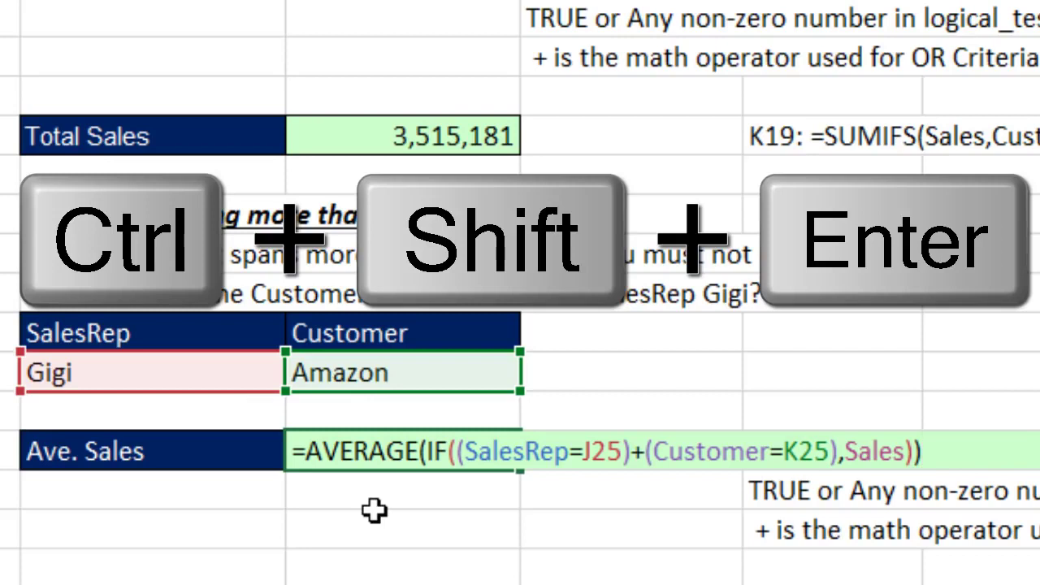
pyautogui.hotkey('ctrl', 'shift', 'Return')
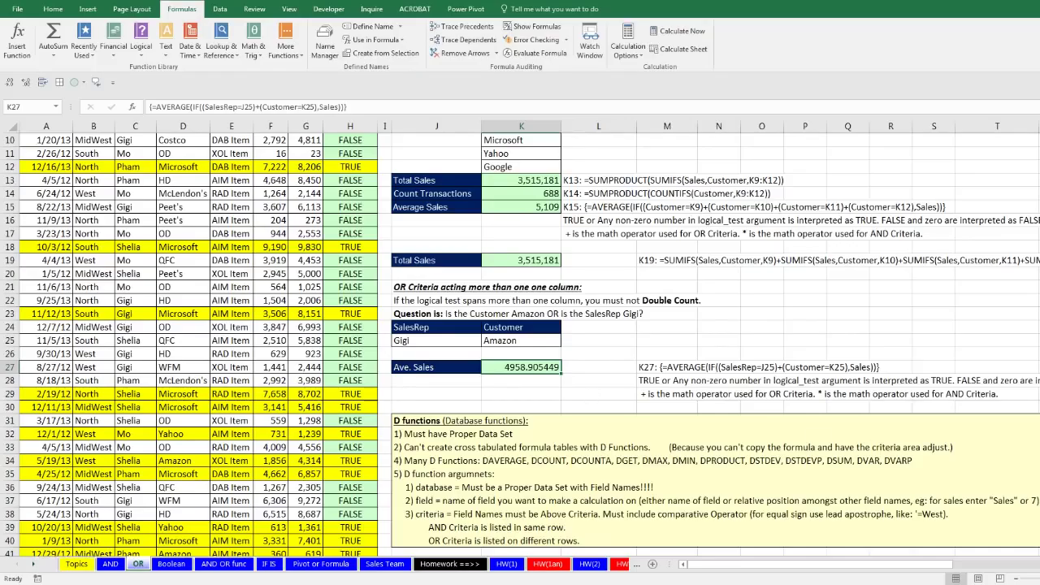
# Bring the D Functions section with the one-column OR criteria into view.
pyautogui.scroll(-6, 521, 347)
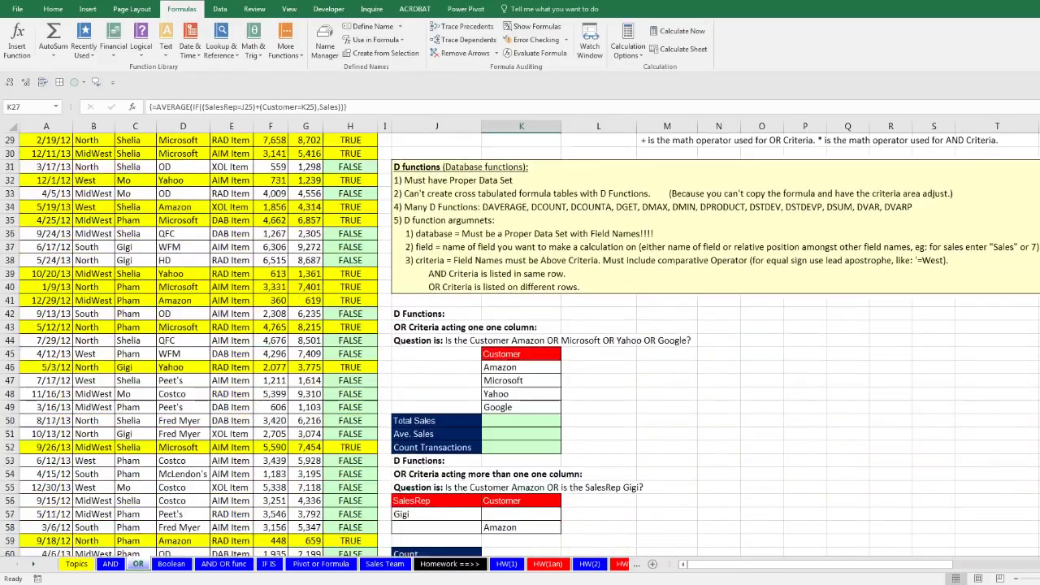
pyautogui.scroll(-1, 521, 346)
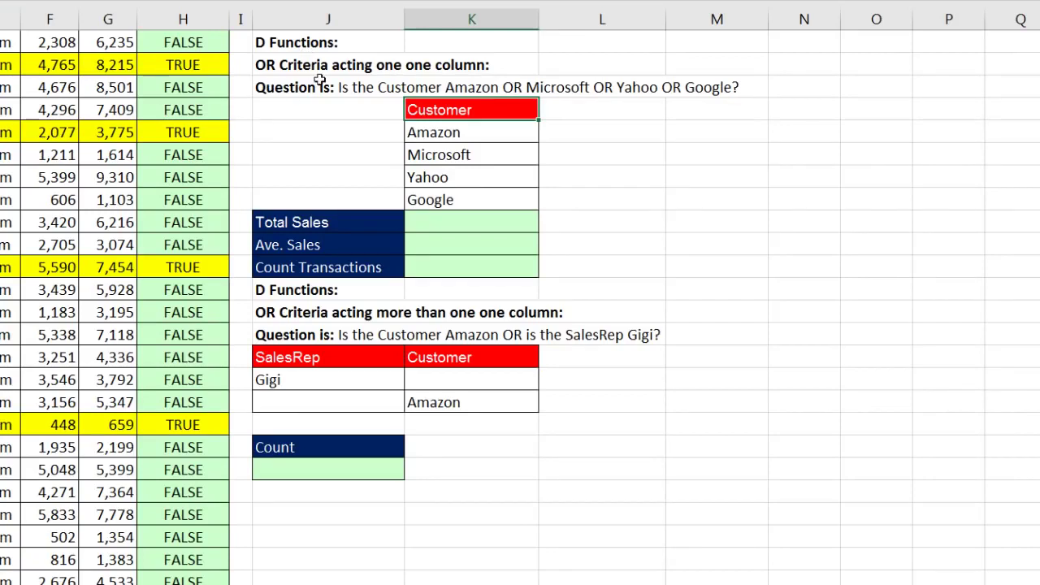
# Examine the Customer criteria list in K45:K49 and compare its field header with the Customer Group 1 heading in the first OR section.
pyautogui.click(466, 132)
pyautogui.click(465, 154)
pyautogui.click(467, 177)
pyautogui.click(469, 202)
pyautogui.click(472, 224)
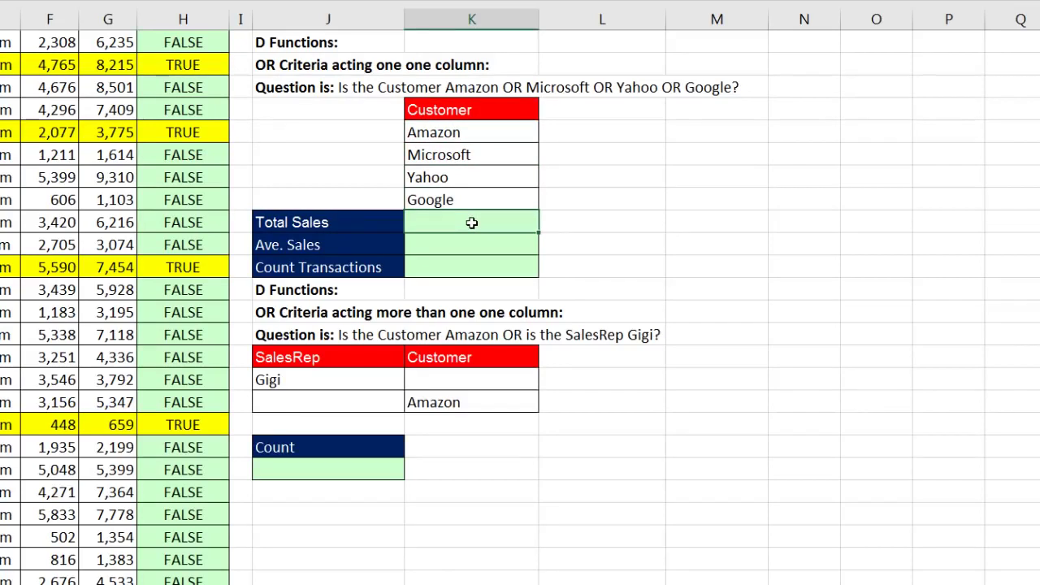
pyautogui.scroll(11, 472, 223)
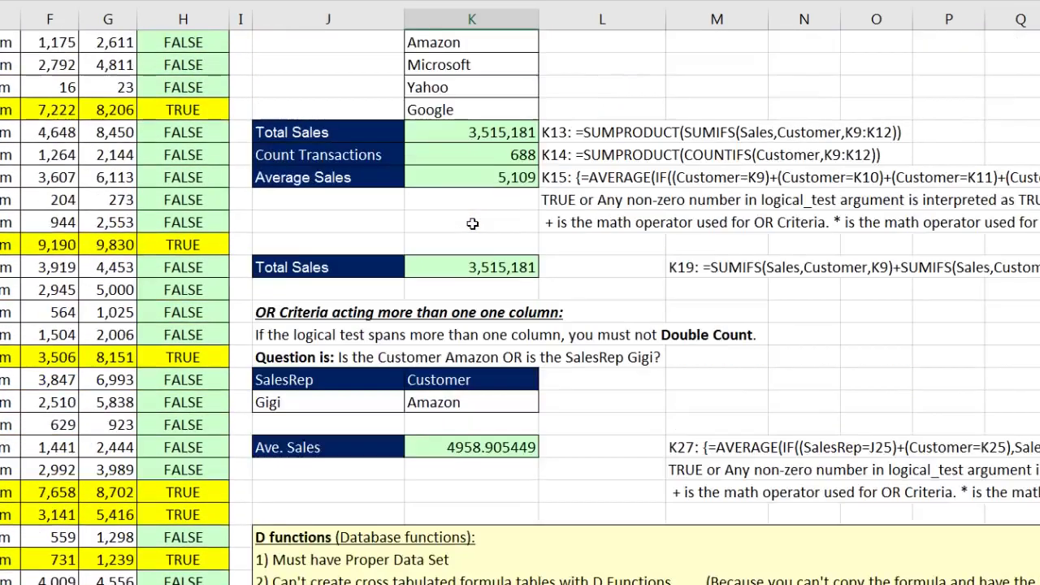
pyautogui.scroll(2, 473, 223)
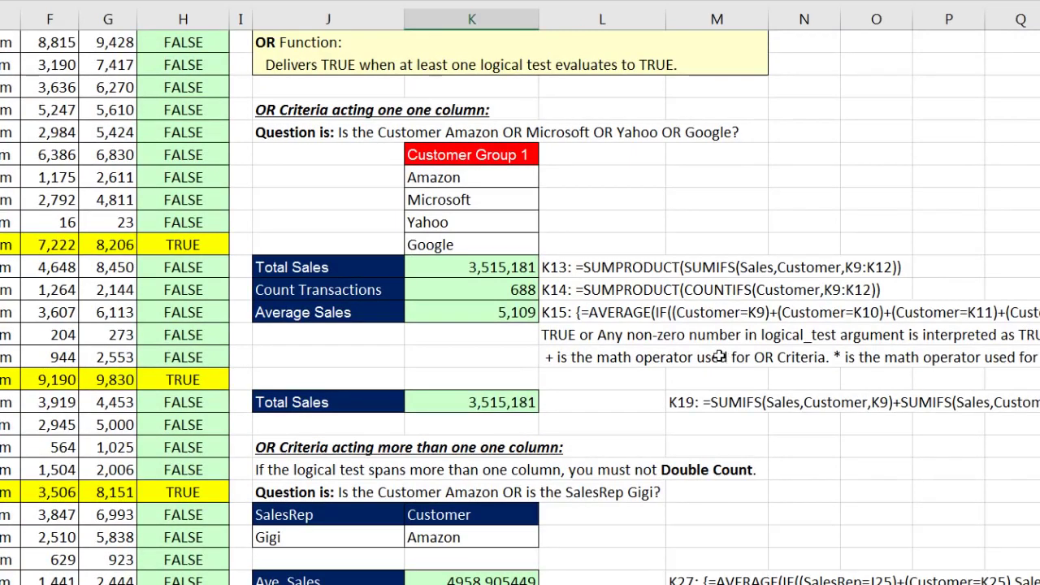
pyautogui.click(520, 157)
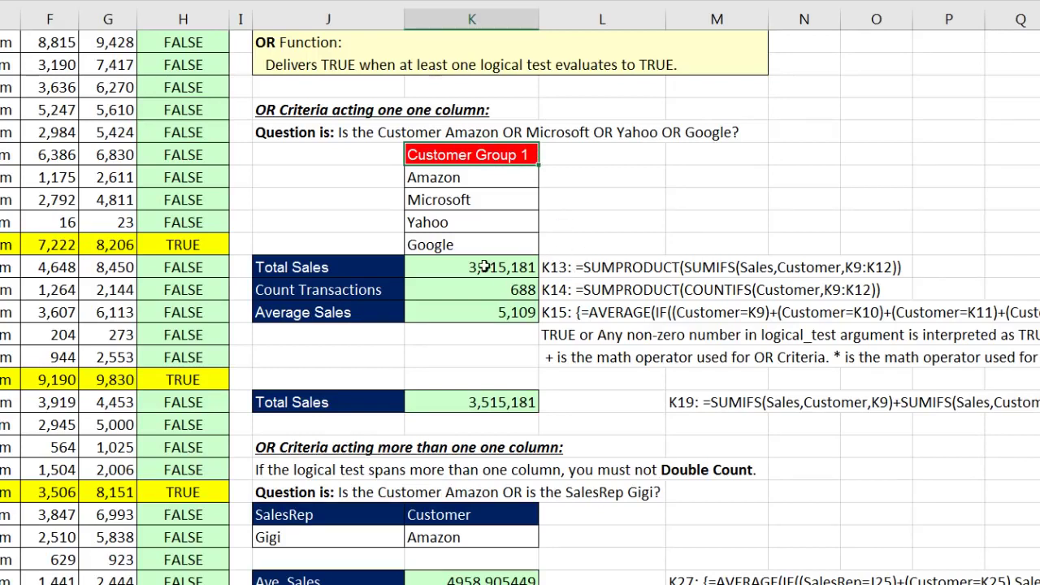
pyautogui.scroll(-2, 649, 374)
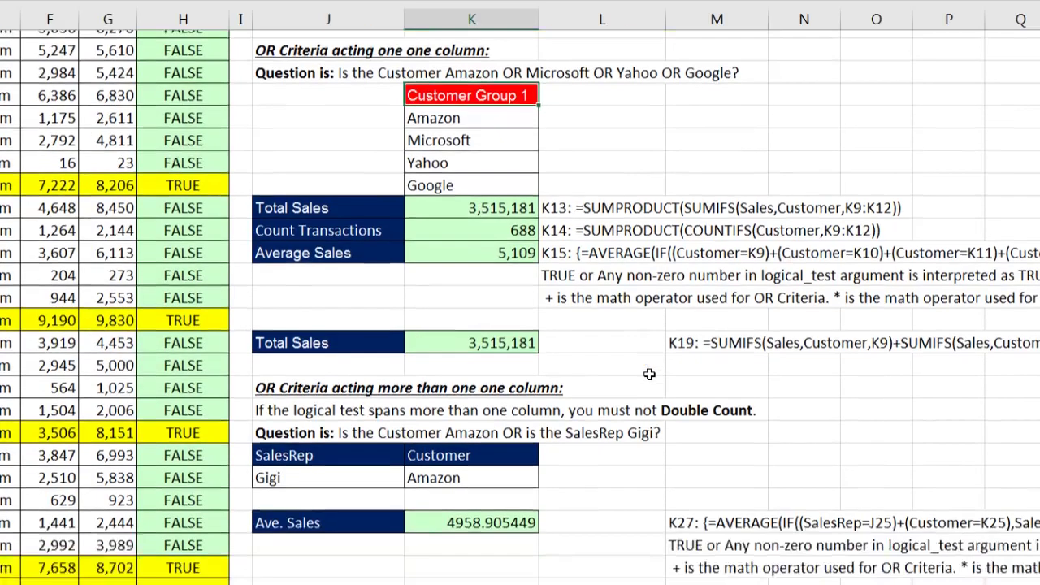
pyautogui.scroll(-13, 647, 313)
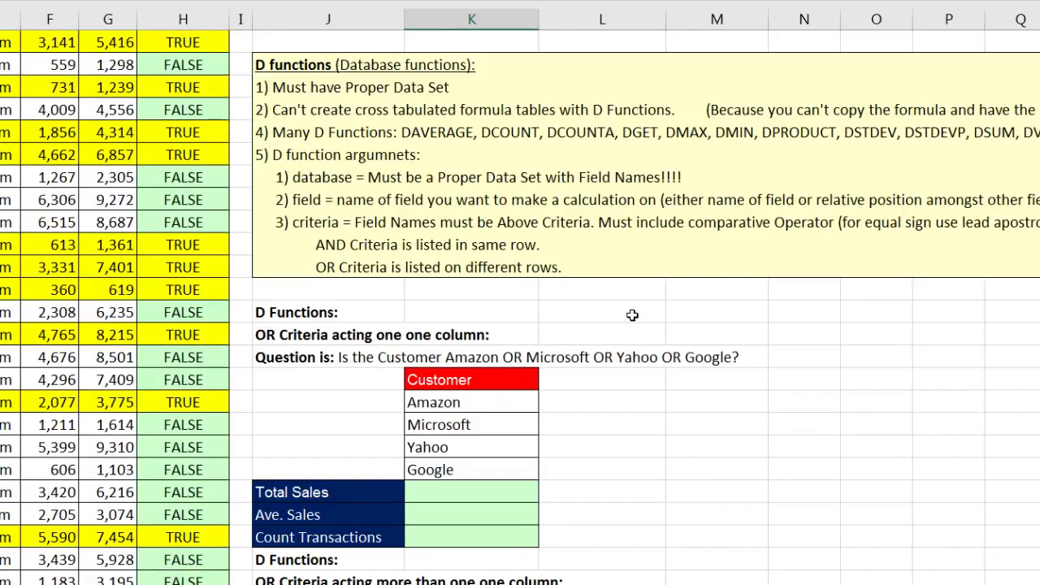
pyautogui.scroll(-1, 633, 315)
pyautogui.scroll(1, 626, 300)
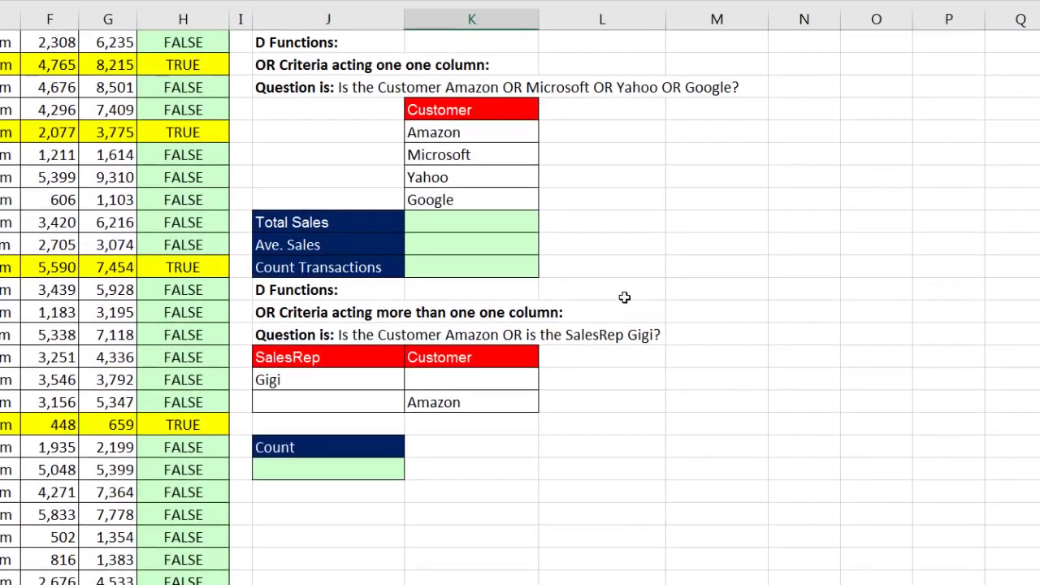
# Start a DSUM formula in the one-column criteria section's Total Sales cell, K50.
pyautogui.click(471, 215)
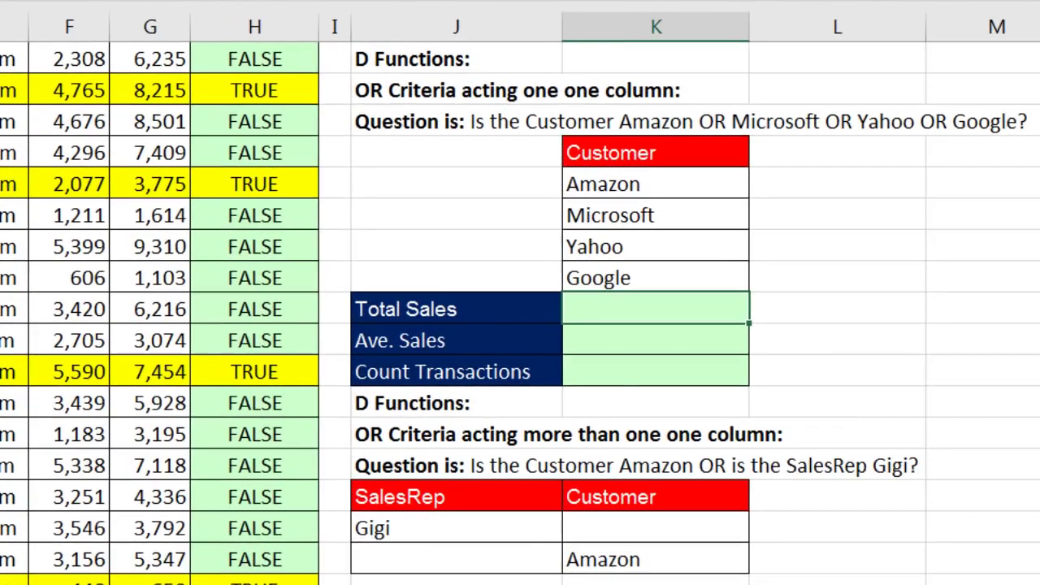
pyautogui.write('=ds')
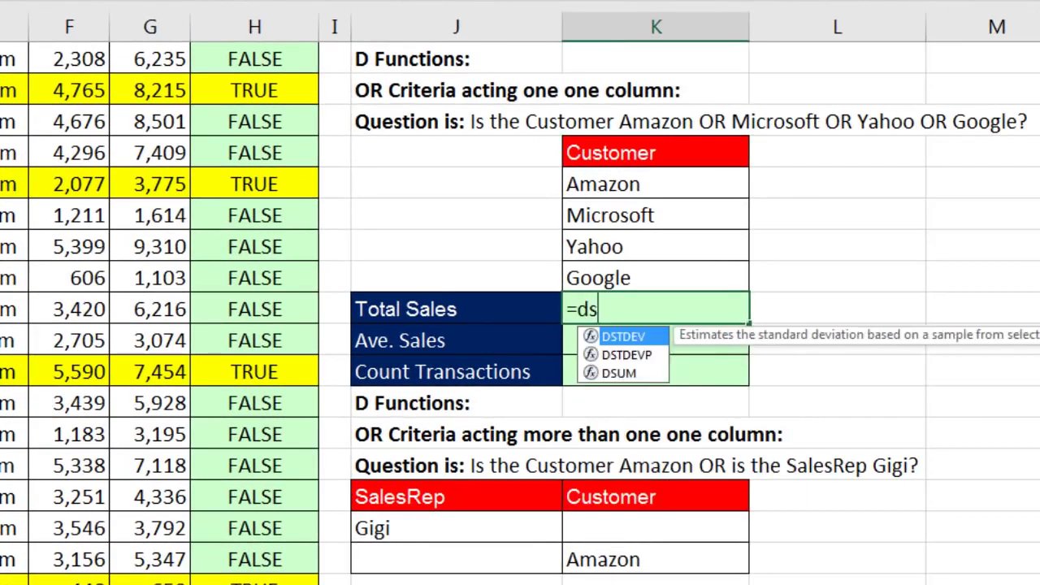
pyautogui.press('Down')
pyautogui.press('Down')
pyautogui.press('Tab')
# Supply the whole data set with its field names, A1:G2000, as the DSUM database argument.
pyautogui.hotkey('ctrl', 'Home')
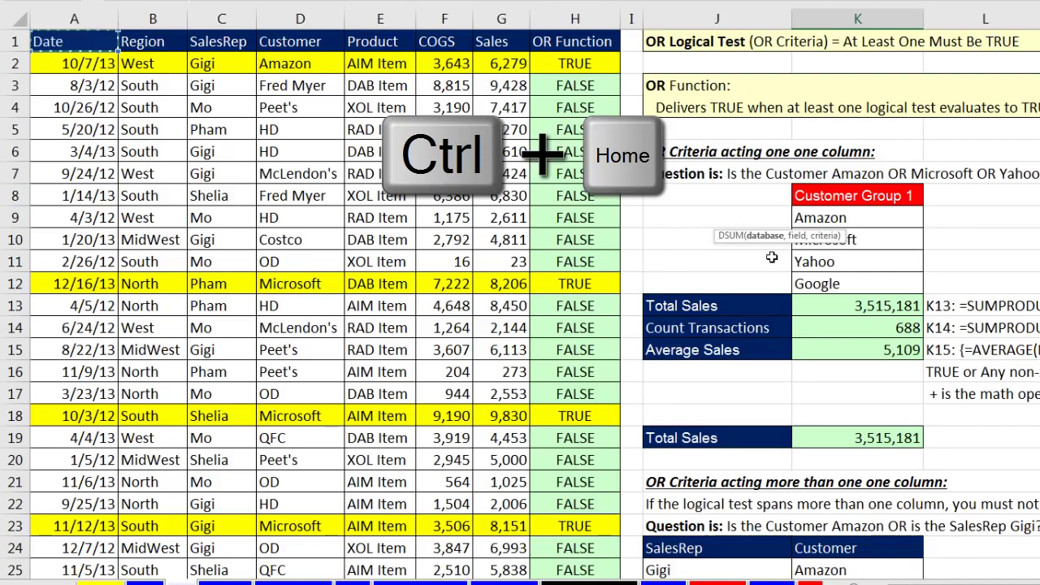
pyautogui.hotkey('shift', 'Right')
pyautogui.hotkey('shift', 'Right')
pyautogui.hotkey('shift', 'Right')
pyautogui.hotkey('shift', 'Right')
pyautogui.hotkey('shift', 'Right')
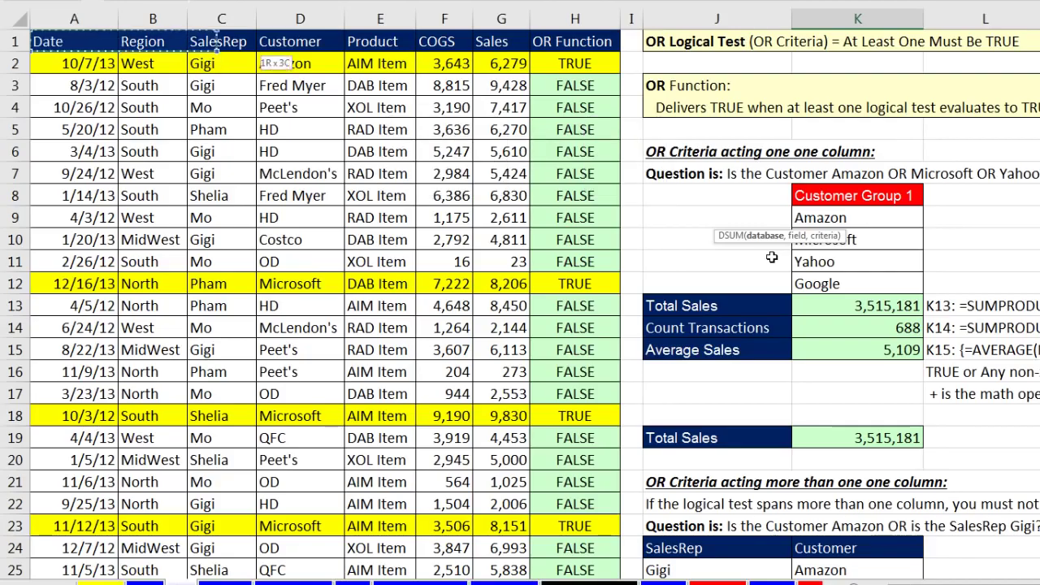
pyautogui.hotkey('shift', 'Right')
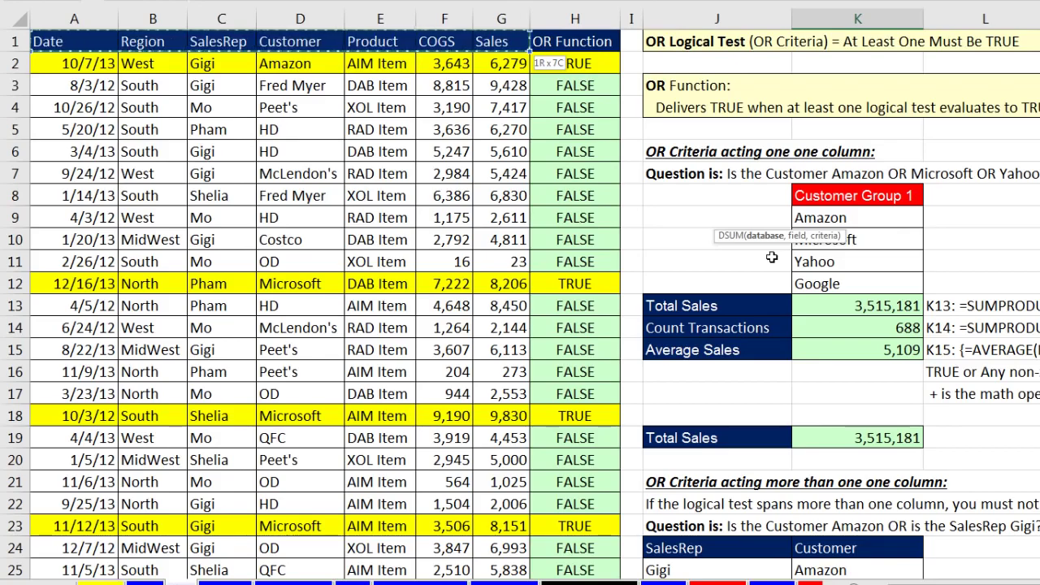
pyautogui.hotkey('ctrl', 'shift', 'Down')
pyautogui.hotkey('ctrl', 'BackSpace')
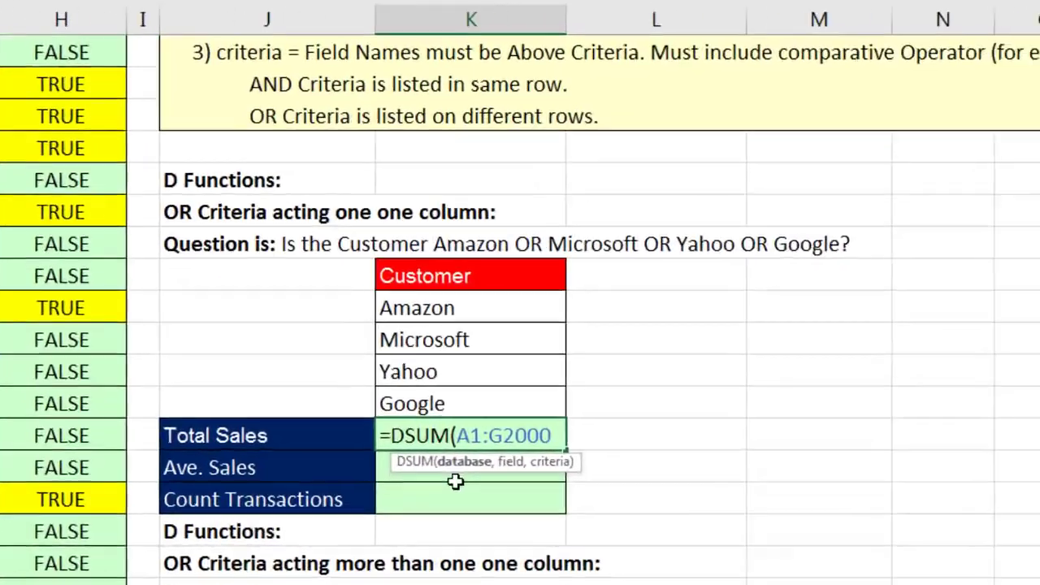
pyautogui.write(',')
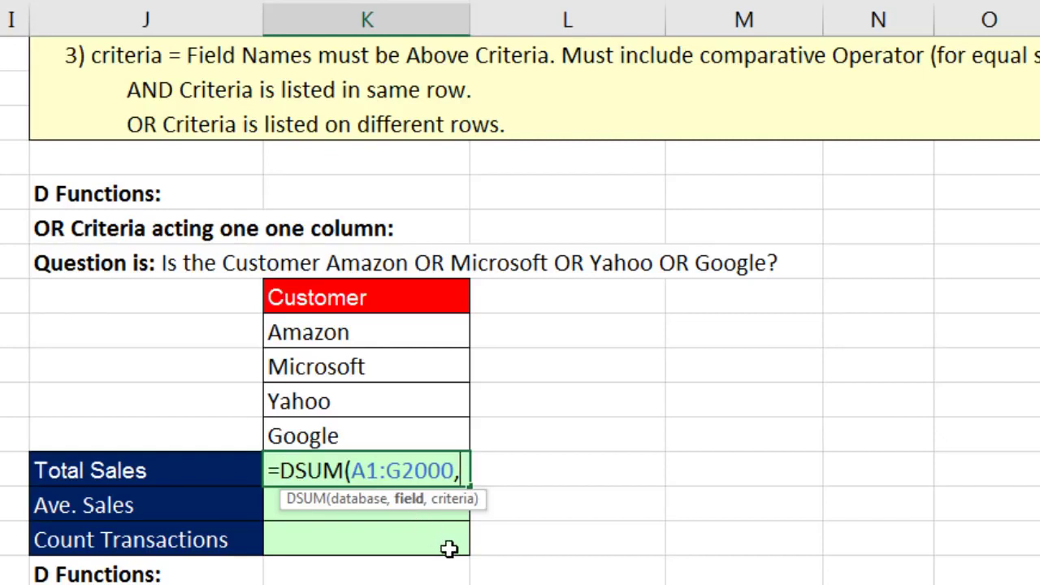
# Supply "Sales" as the field and K45:K49 as the criteria, and enter the completed DSUM formula.
pyautogui.write('"Sales')
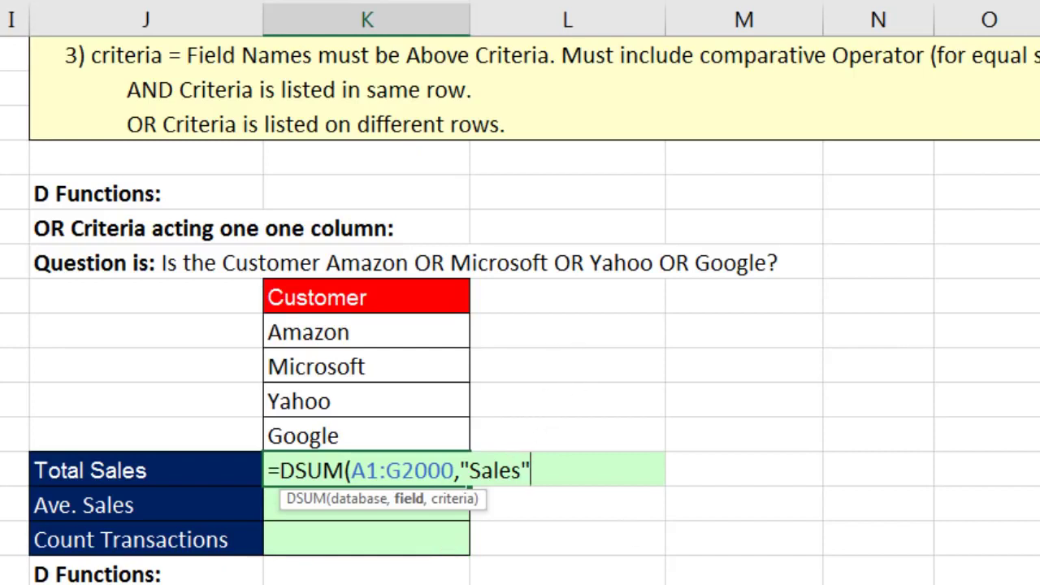
pyautogui.write('",')
pyautogui.click(362, 295)
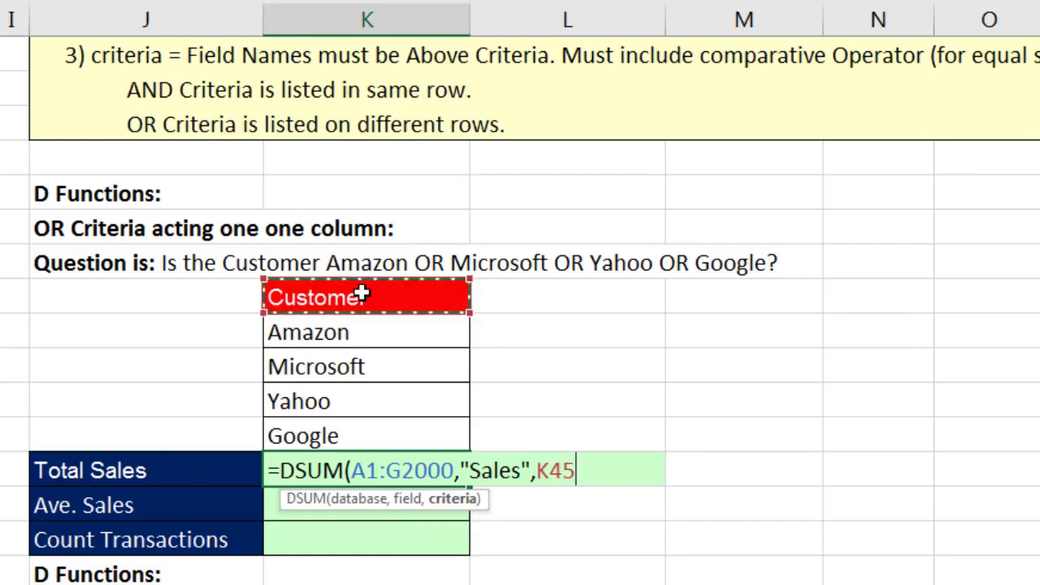
pyautogui.moveTo(361, 295); pyautogui.dragTo(371, 427)
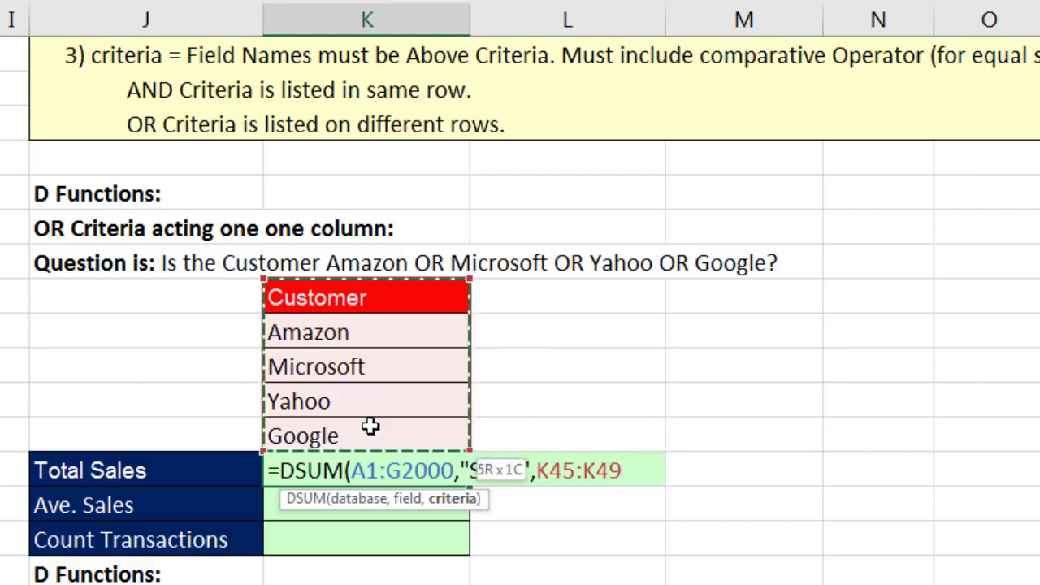
pyautogui.write(')')
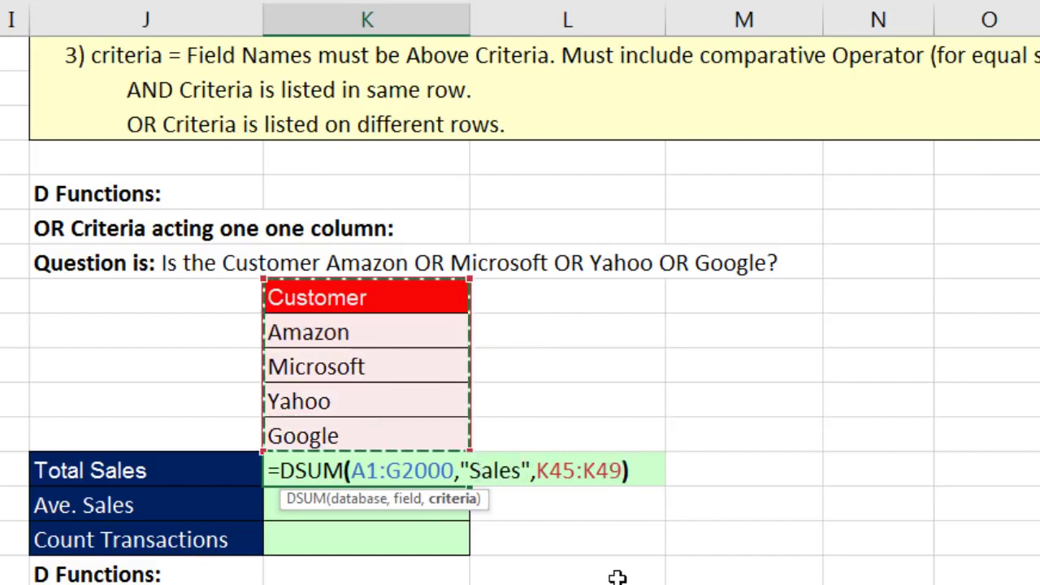
pyautogui.press('Return')
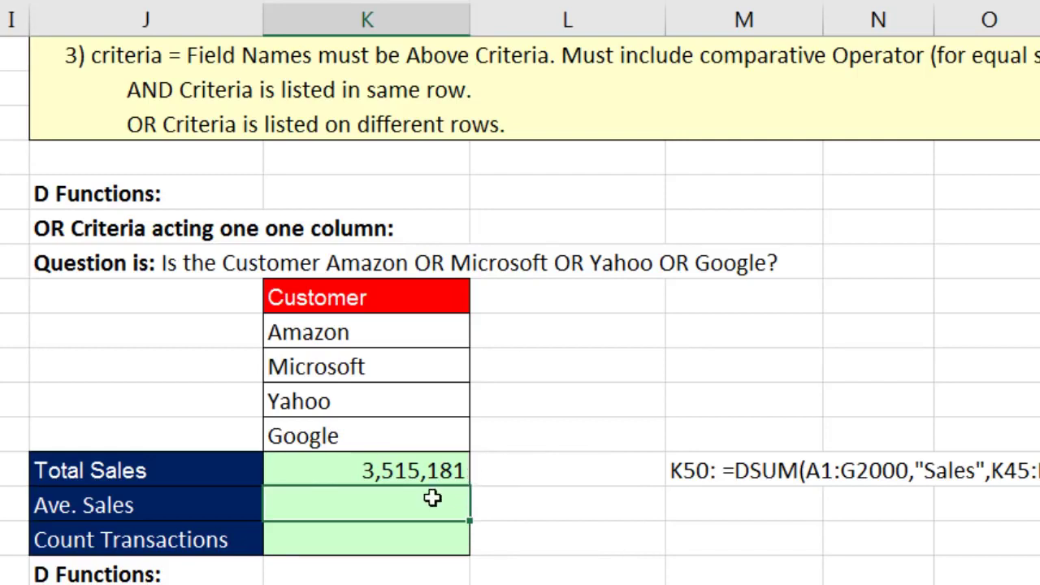
# Copy the DSUM formula's arguments and closing parenthesis from K50, leaving the formula unedited.
pyautogui.press('Up')
pyautogui.press('F2')
pyautogui.moveTo(356, 472); pyautogui.dragTo(742, 483)
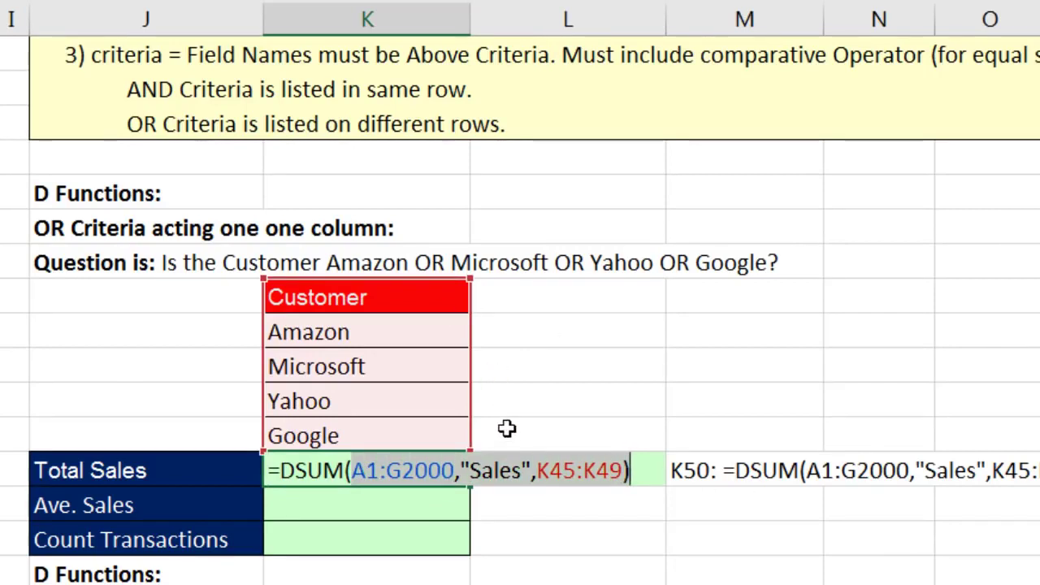
pyautogui.hotkey('ctrl', 'c')
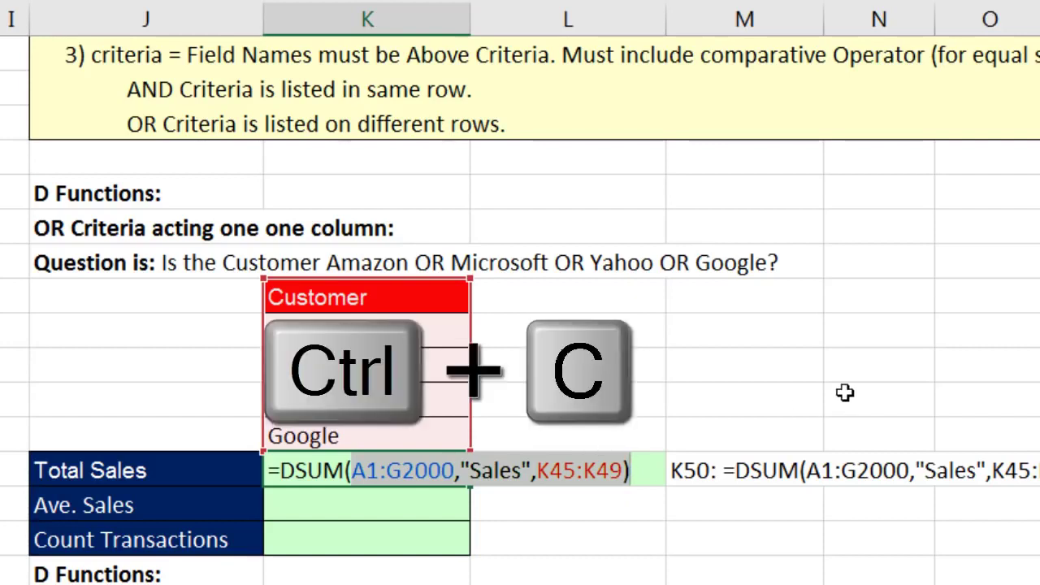
pyautogui.press('Escape')
# Enter a DAVERAGE formula in the Ave. Sales cell K51, reusing the copied arguments A1:G2000,"Sales",K45:K49.
pyautogui.click(348, 506)
pyautogui.write('=DAVERAGE(')
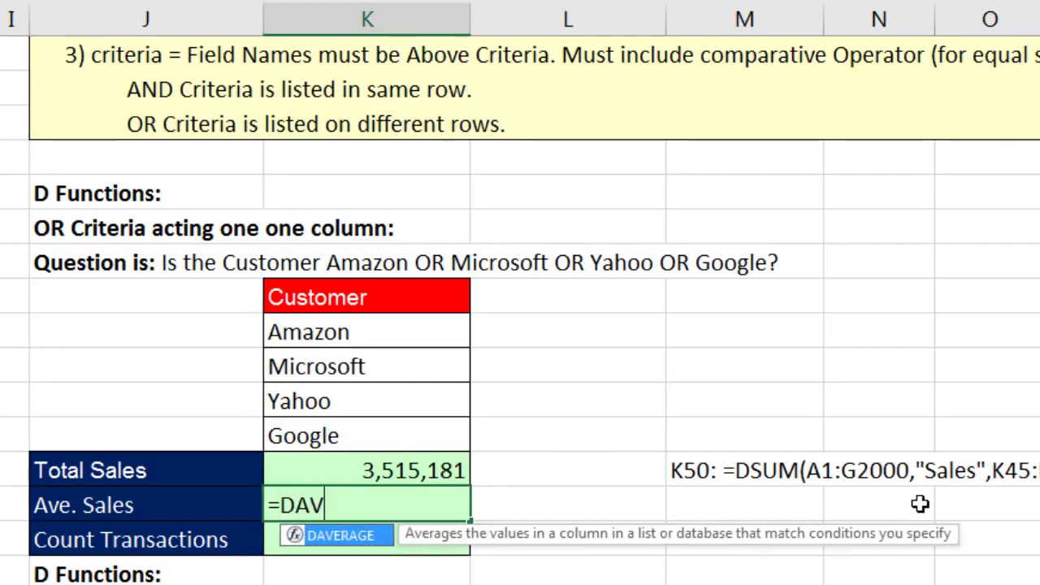
pyautogui.press('Tab')
pyautogui.hotkey('ctrl', 'v')
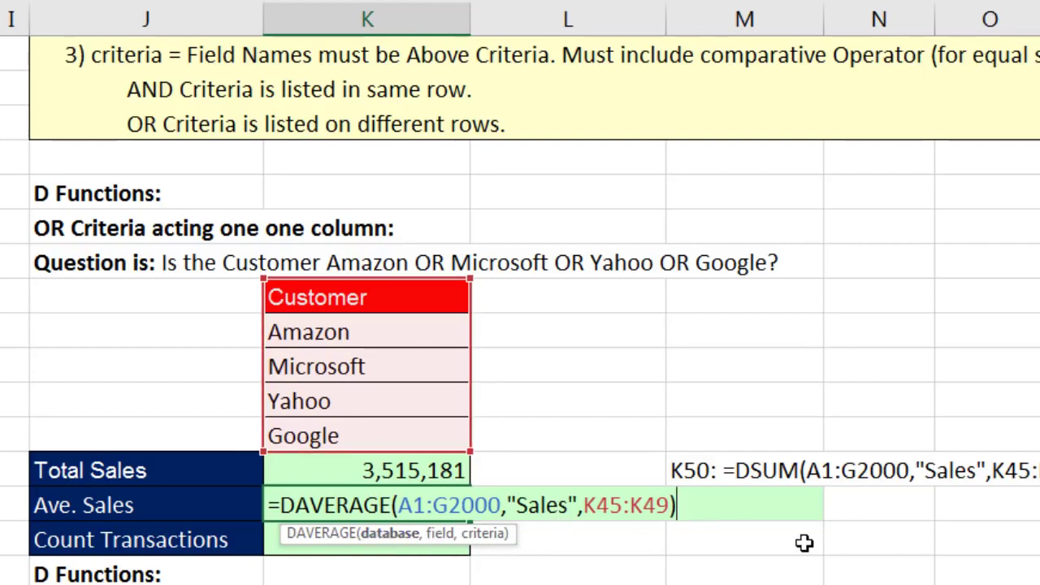
pyautogui.press('Return')
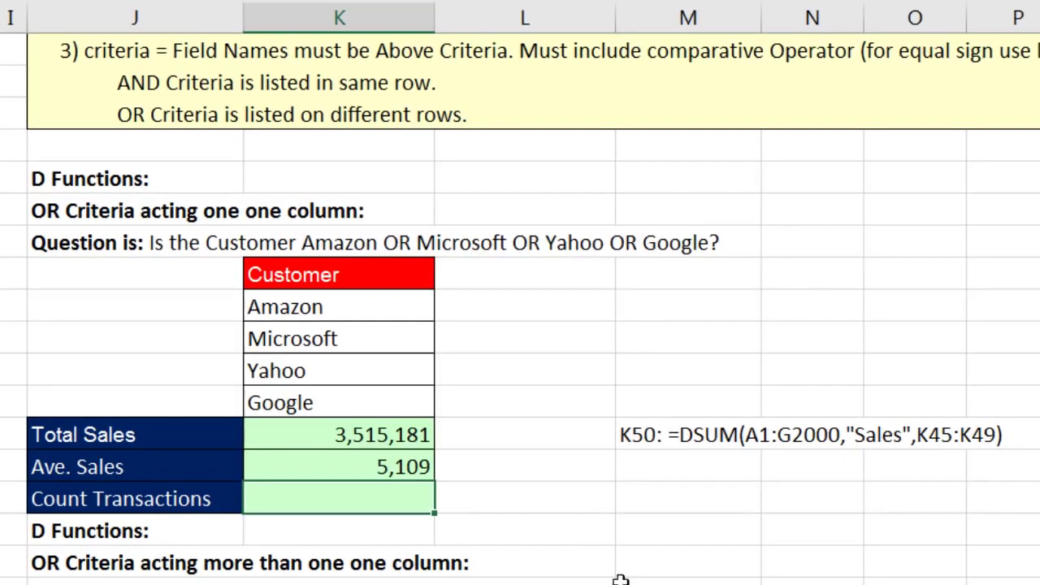
# Enter =DCOUNTA(A1:G2000,K45,K45:K49) in the Count Transactions cell K52.
pyautogui.write('=DCOUN')
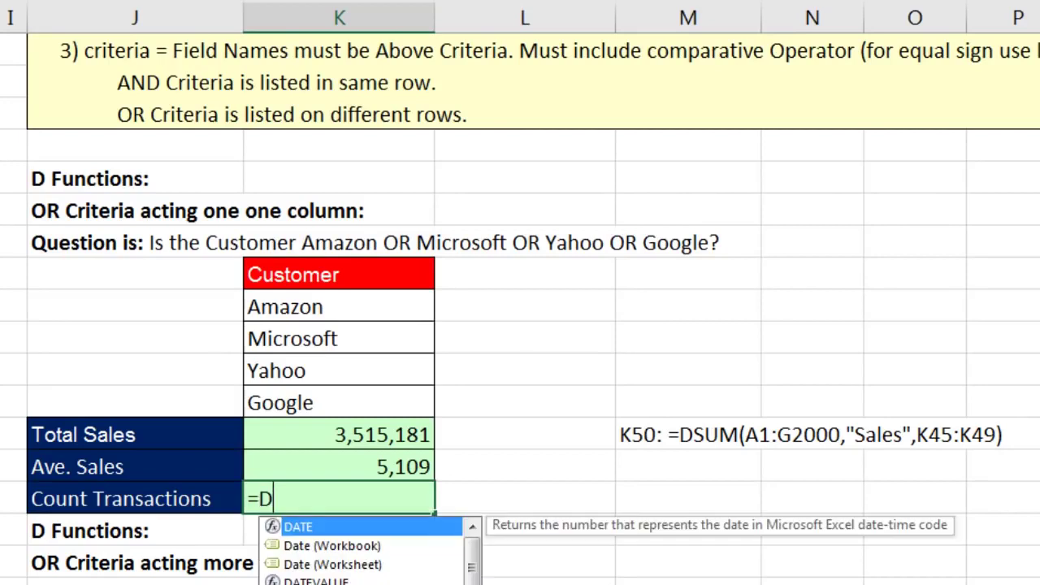
pyautogui.write('TA(A1:G2000')
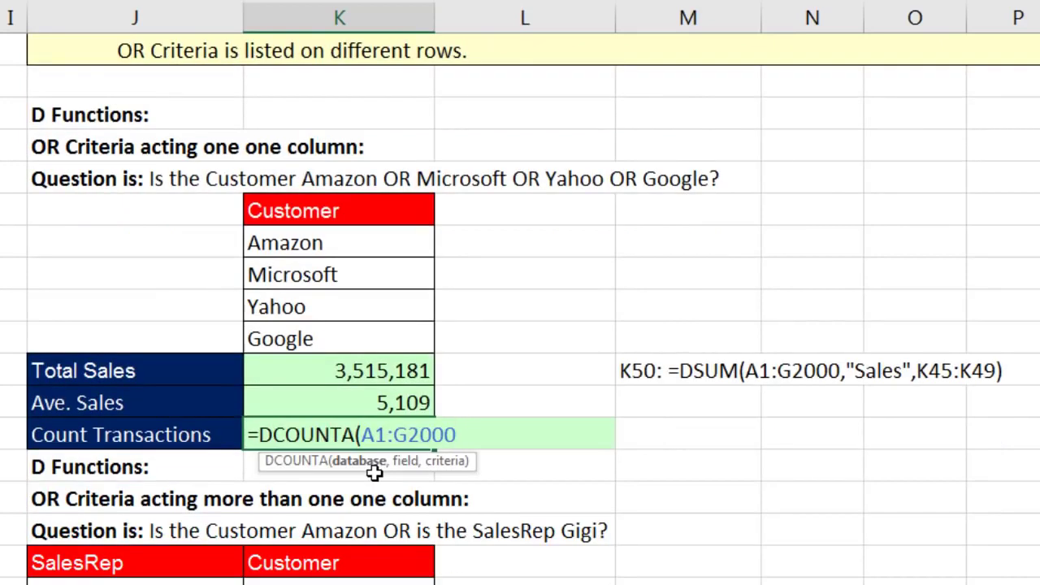
pyautogui.write(',')
pyautogui.click(329, 213)
pyautogui.write(',')
pyautogui.moveTo(343, 209); pyautogui.dragTo(346, 341)
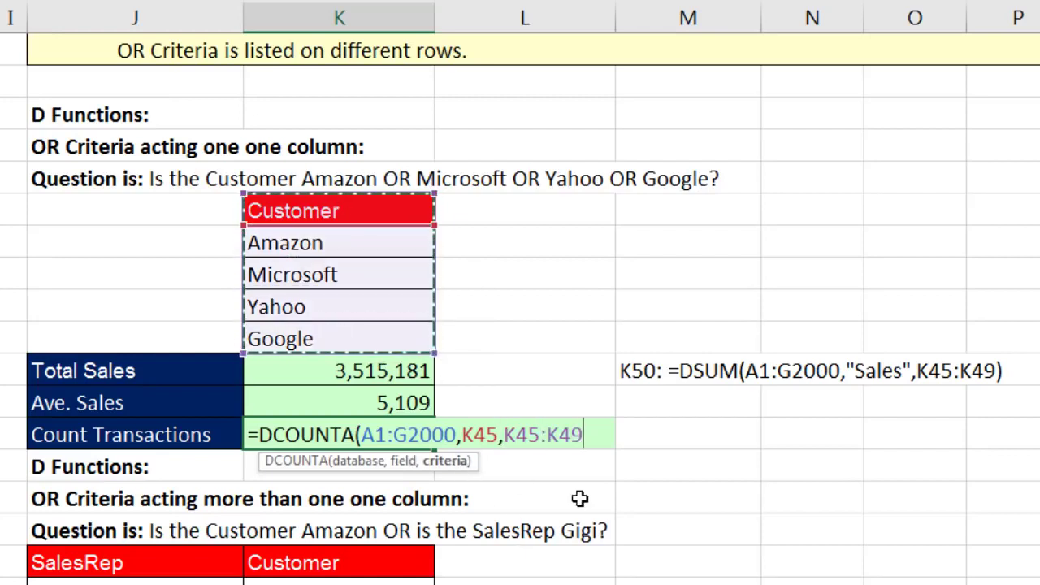
pyautogui.write(')')
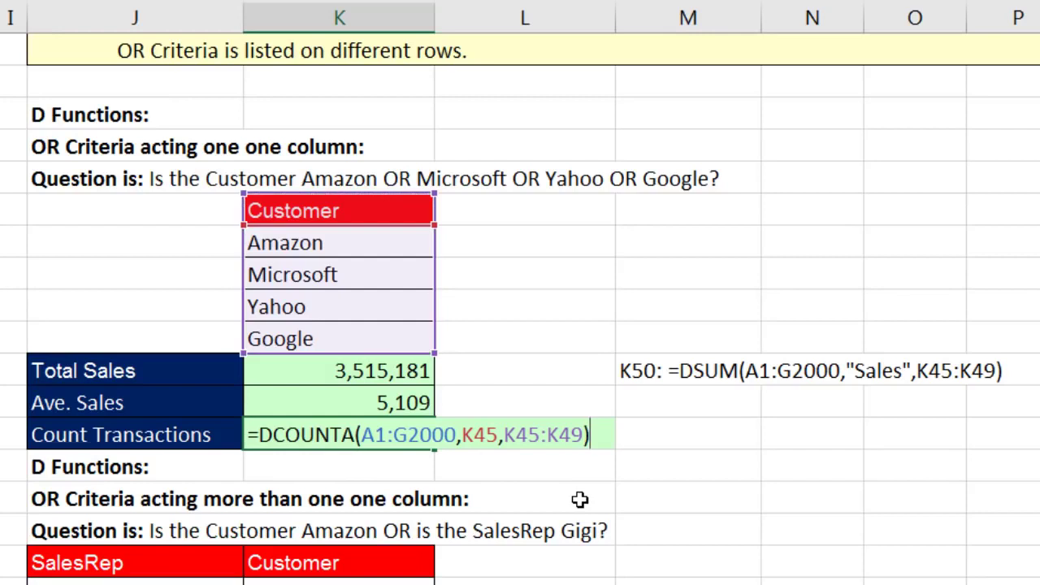
pyautogui.press('Return')
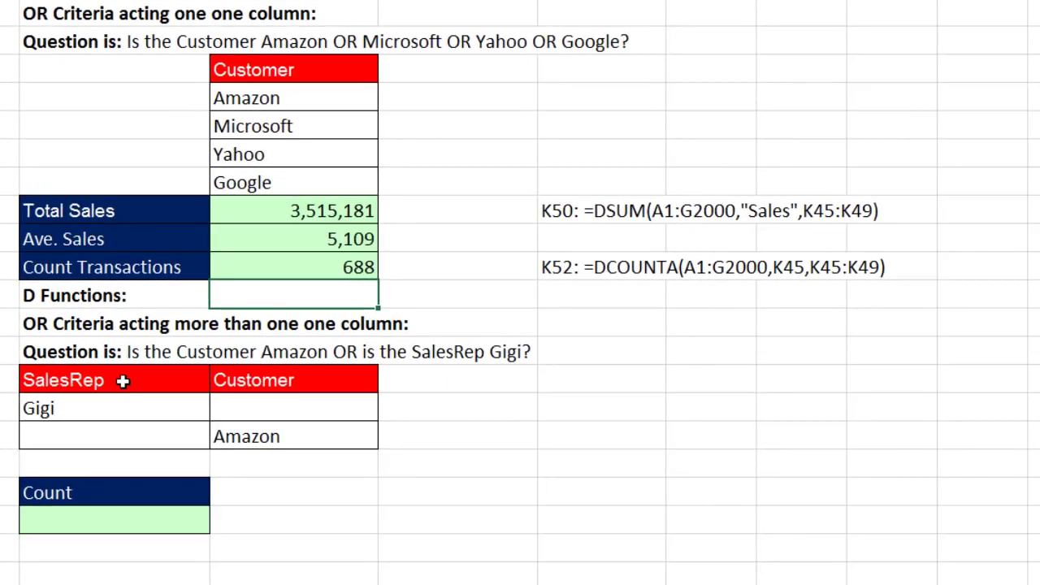
# Inspect the SalesRep criteria in J56:J58 and review the earlier OR formulas in K27, K15 and K13.
pyautogui.moveTo(122, 380); pyautogui.dragTo(122, 439)
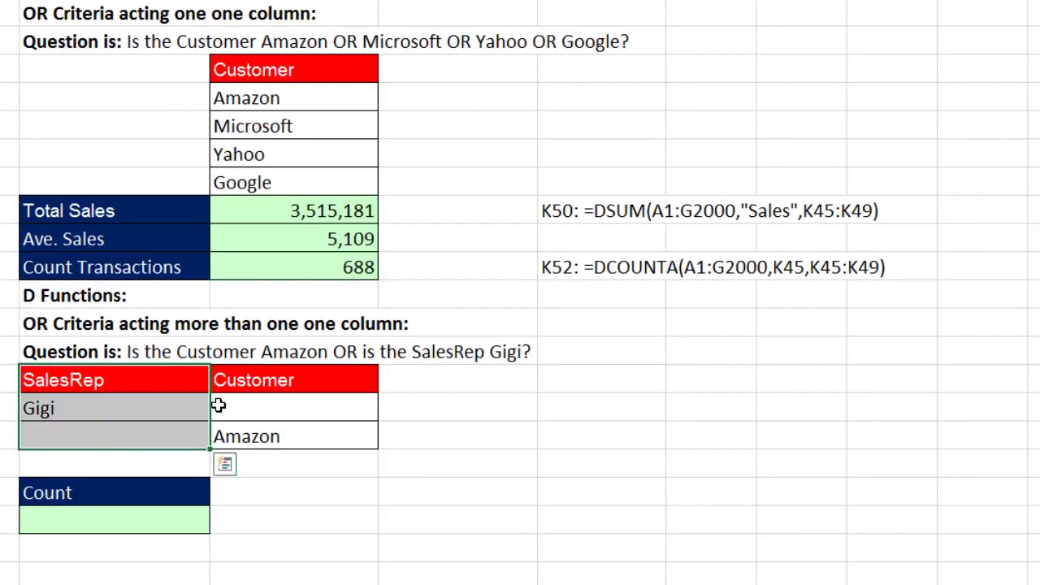
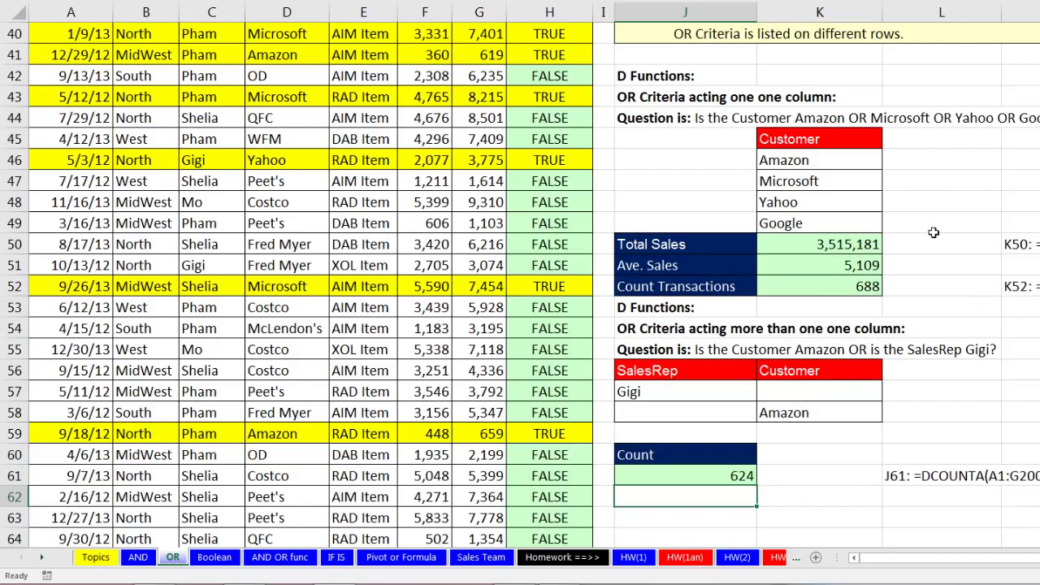
pyautogui.scroll(10, 949, 302)
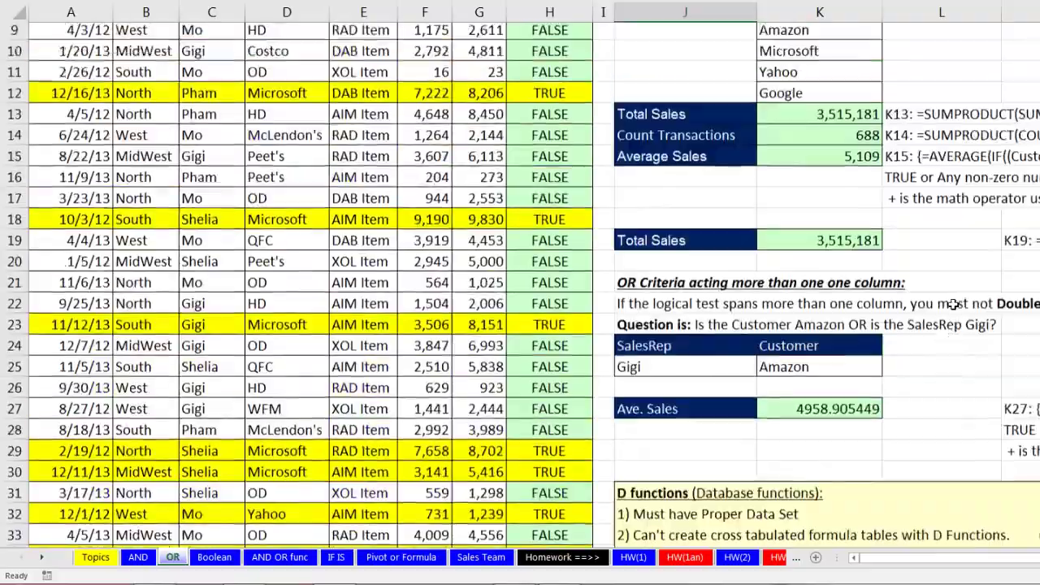
pyautogui.scroll(2, 954, 304)
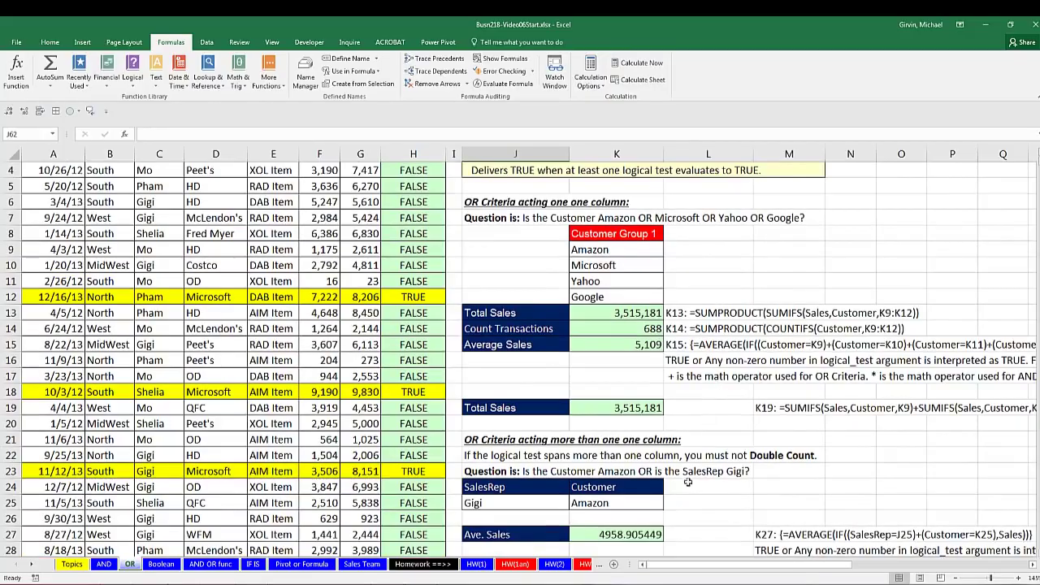
pyautogui.doubleClick(639, 536)
pyautogui.hotkey('ctrl', 'shift', 'Return')
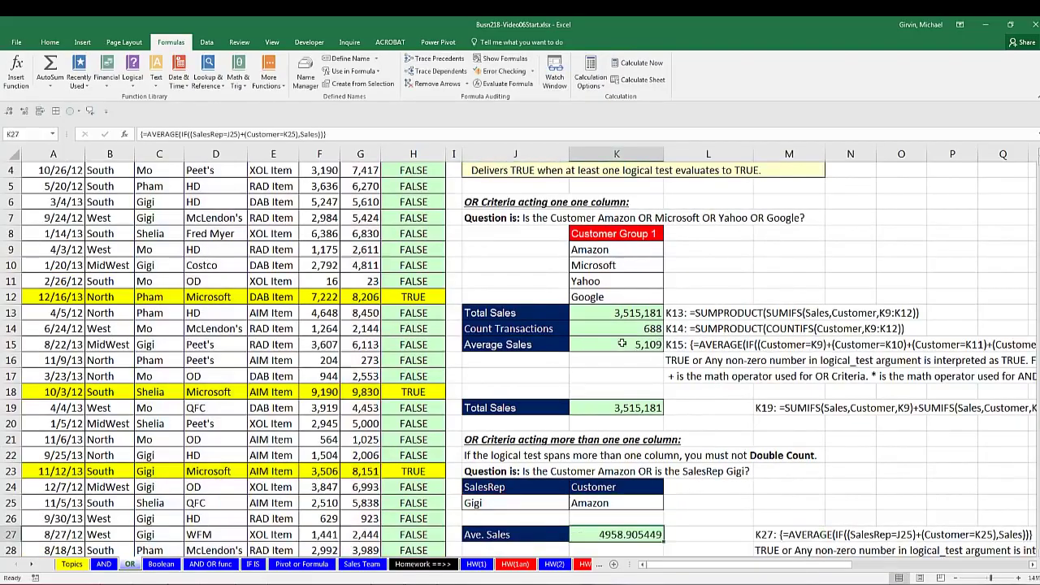
pyautogui.click(623, 345)
pyautogui.doubleClick(623, 345)
pyautogui.press('Escape')
pyautogui.click(635, 313)
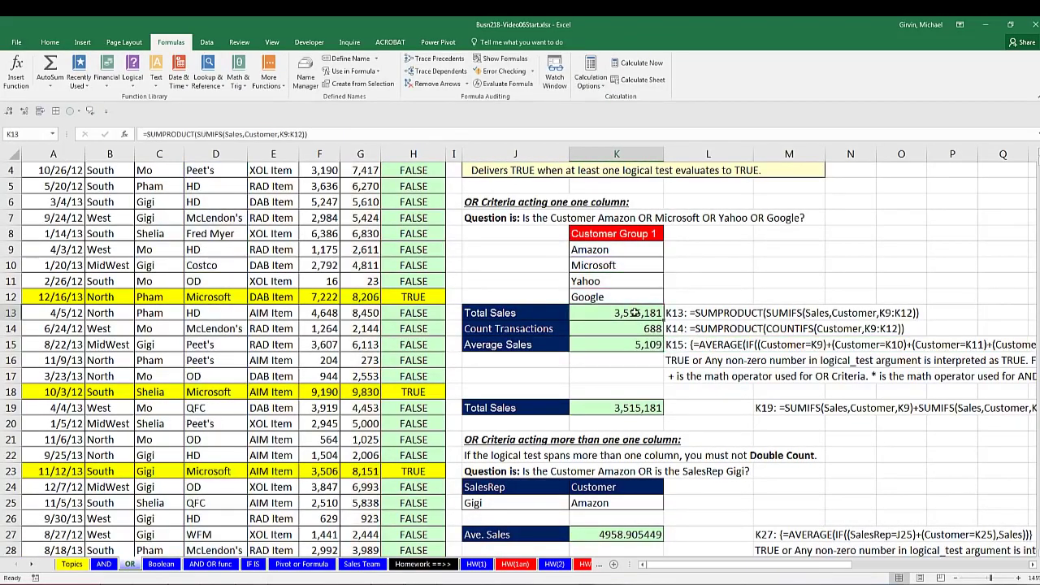
# Review the SUMPRODUCT formulas in the Total Sales cell K13 and Count Transactions cell K14 without changing them.
pyautogui.doubleClick(635, 313)
pyautogui.press('Escape')
pyautogui.doubleClick(635, 328)
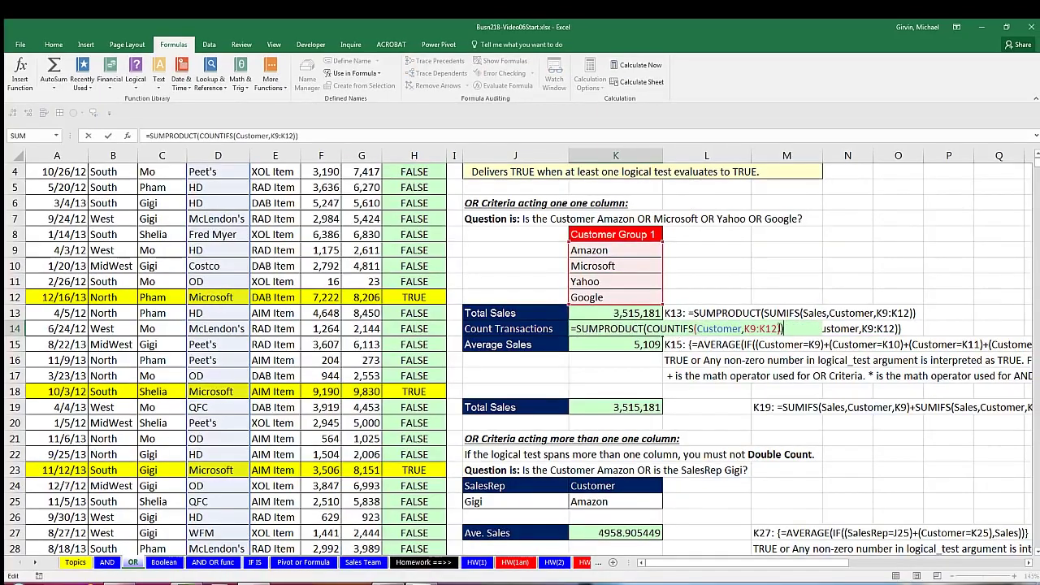
pyautogui.press('Escape')
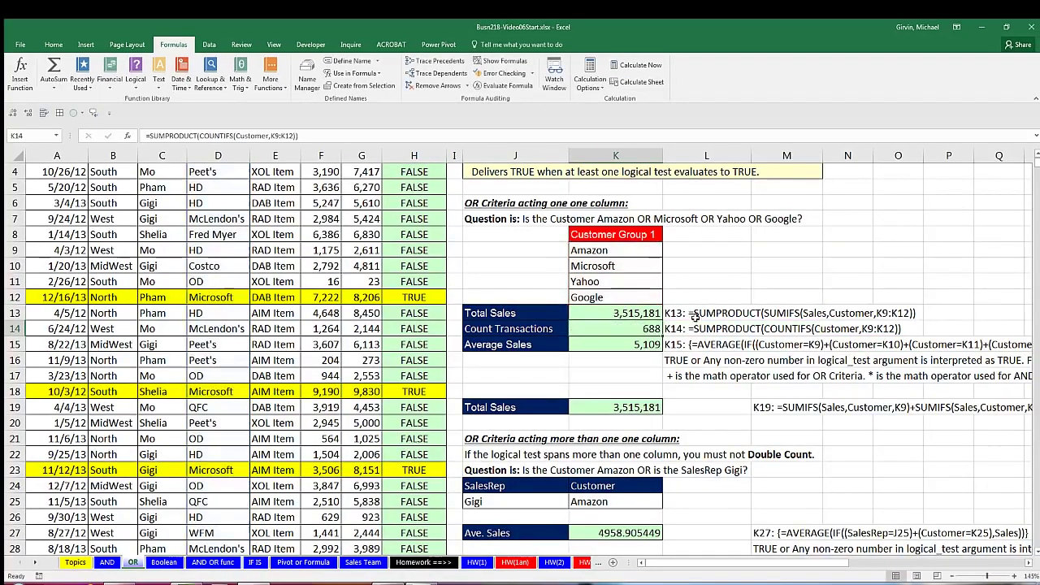
# Open the AND OR func sheet and examine the customer names, credit ratings and the row 7 hurdles used by Rules 1 and 2.
pyautogui.click(216, 564)
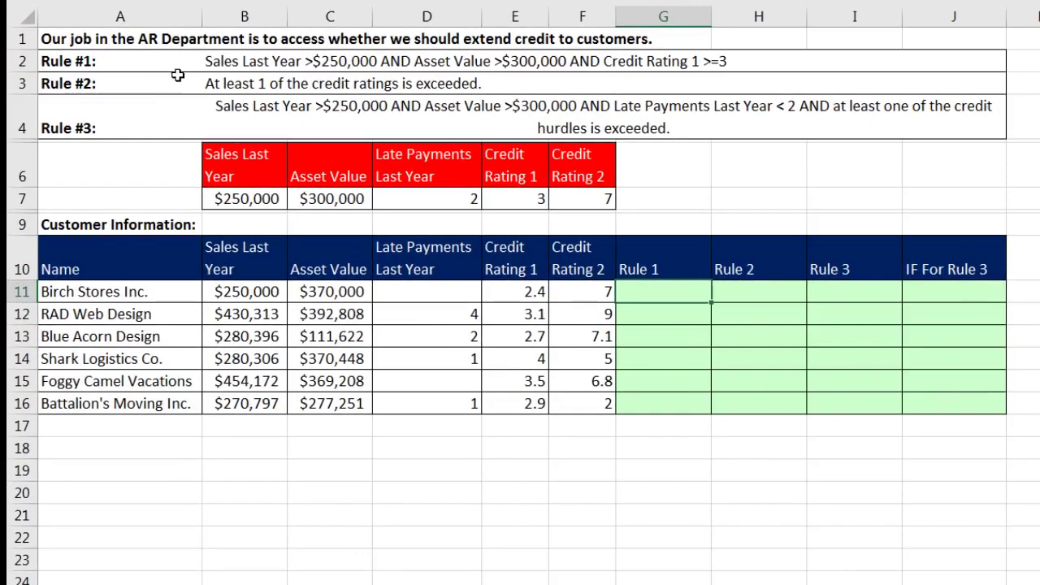
pyautogui.click(157, 300)
pyautogui.moveTo(160, 301); pyautogui.dragTo(168, 392)
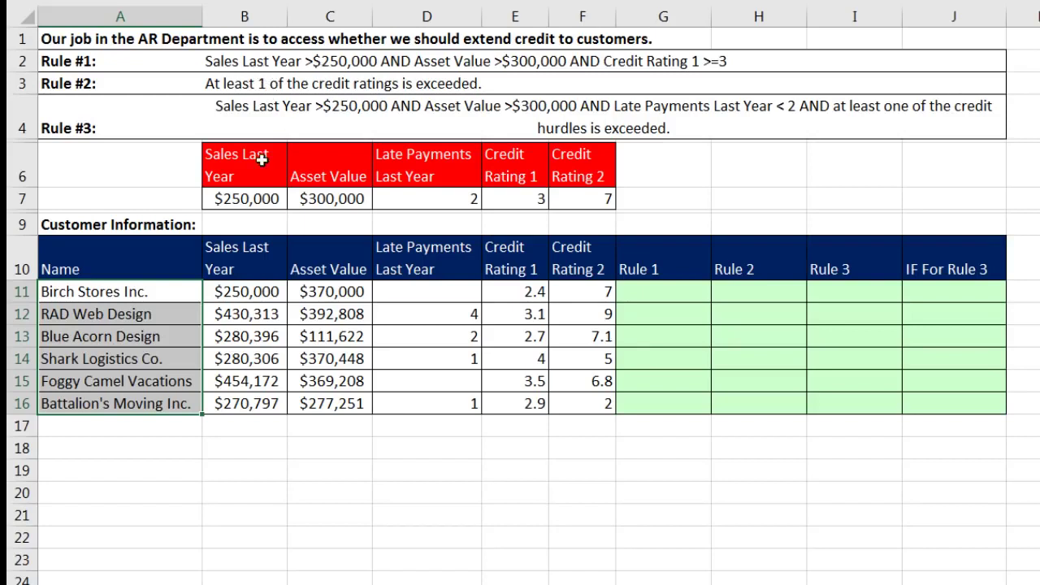
pyautogui.click(253, 199)
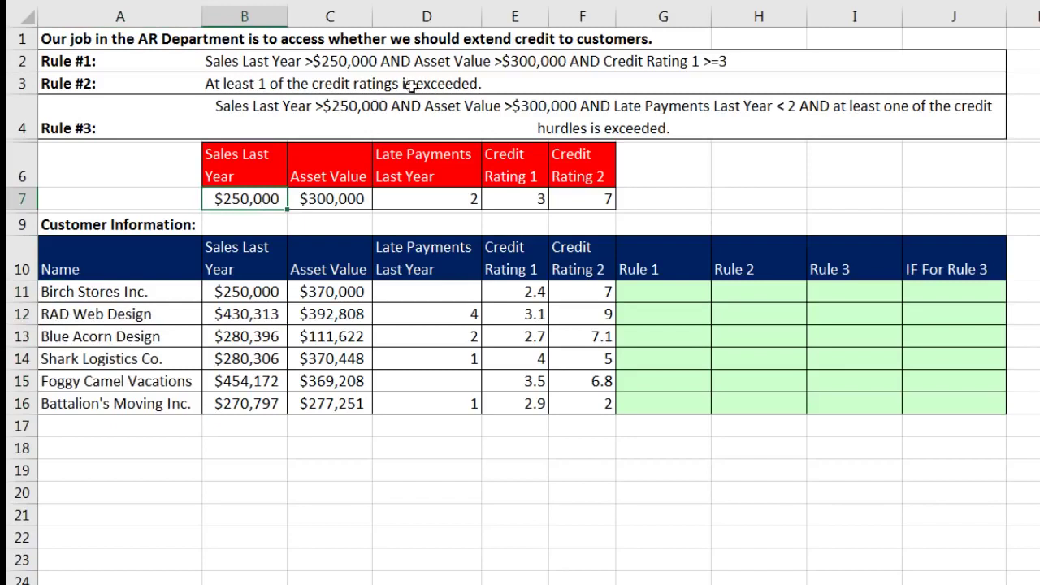
pyautogui.click(323, 203)
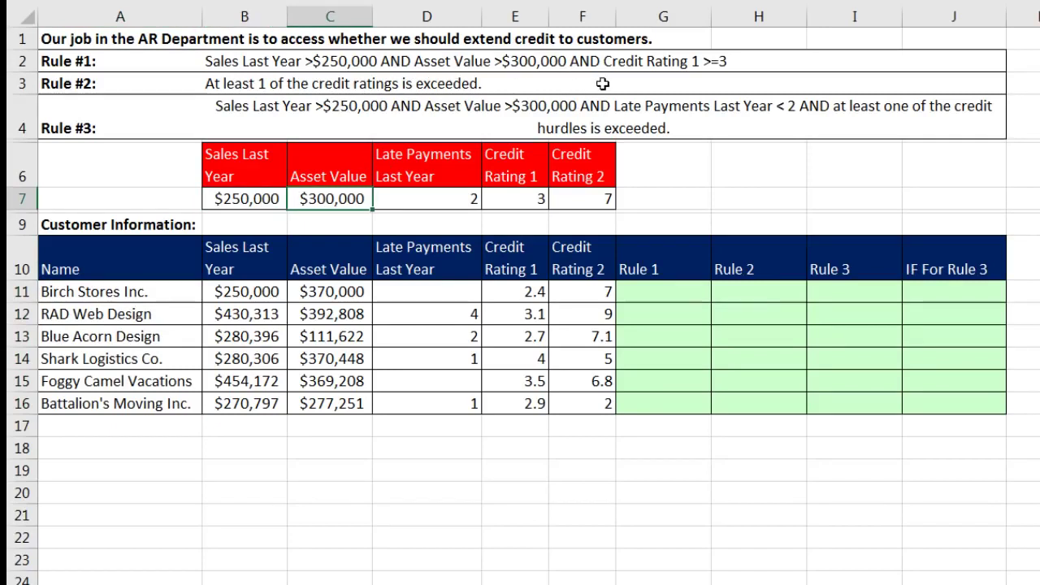
pyautogui.click(518, 205)
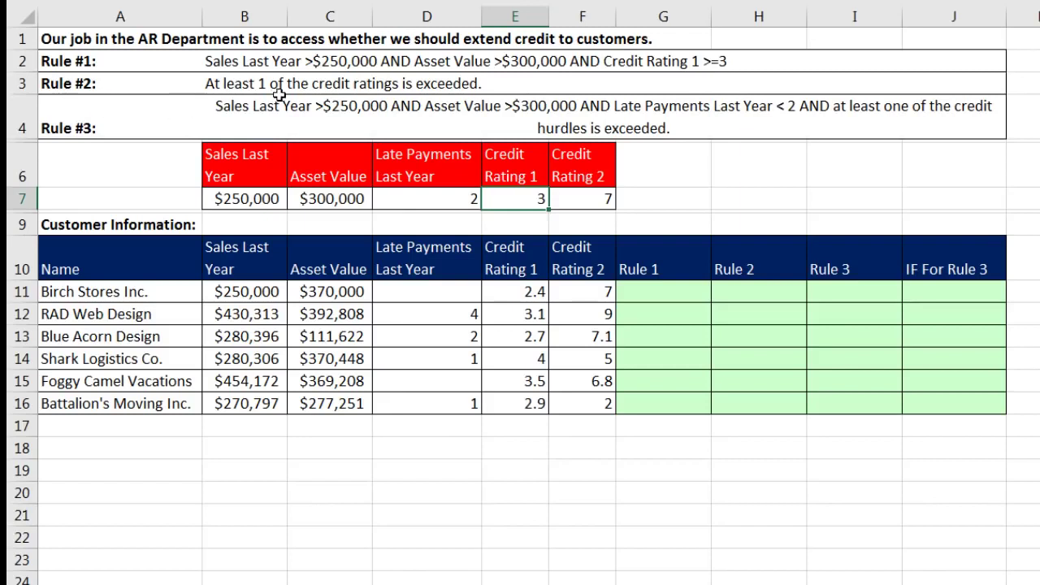
pyautogui.moveTo(532, 290); pyautogui.dragTo(593, 402)
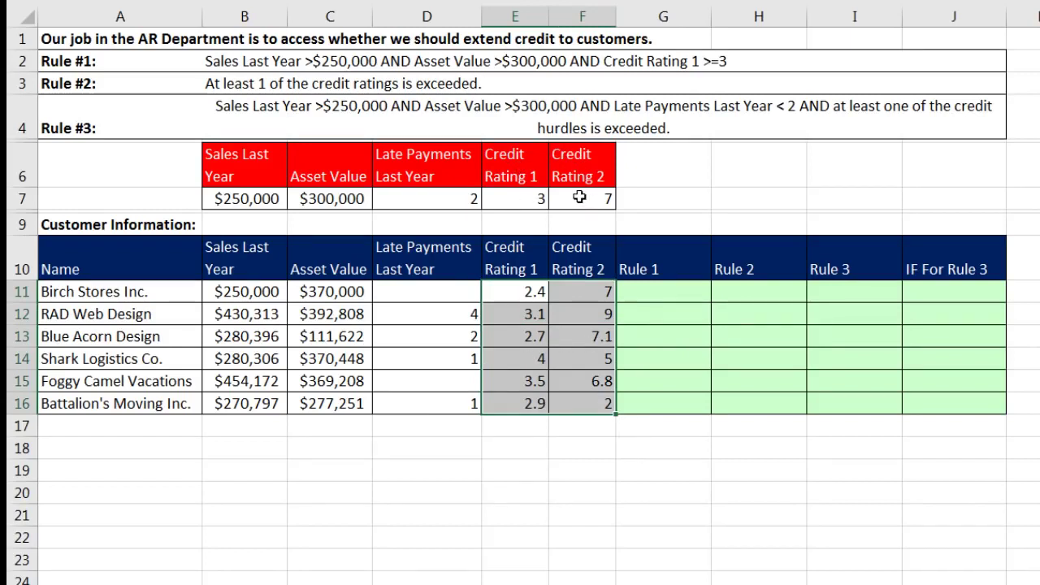
pyautogui.click(533, 195)
pyautogui.click(589, 195)
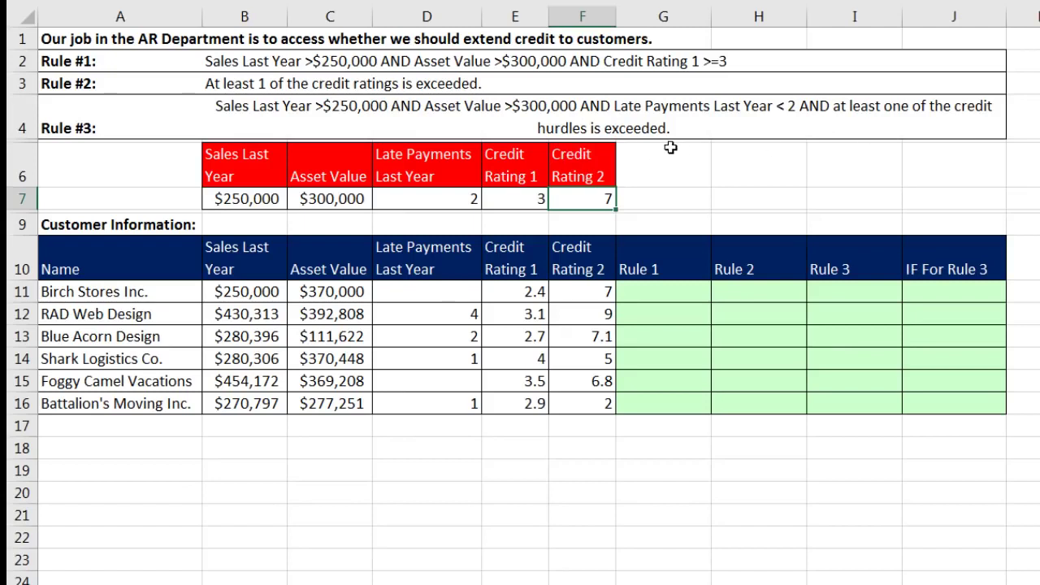
# Begin an AND formula in the Rule 1 cell G11 with the sales test B11>$B$7 as its first argument.
pyautogui.click(647, 294)
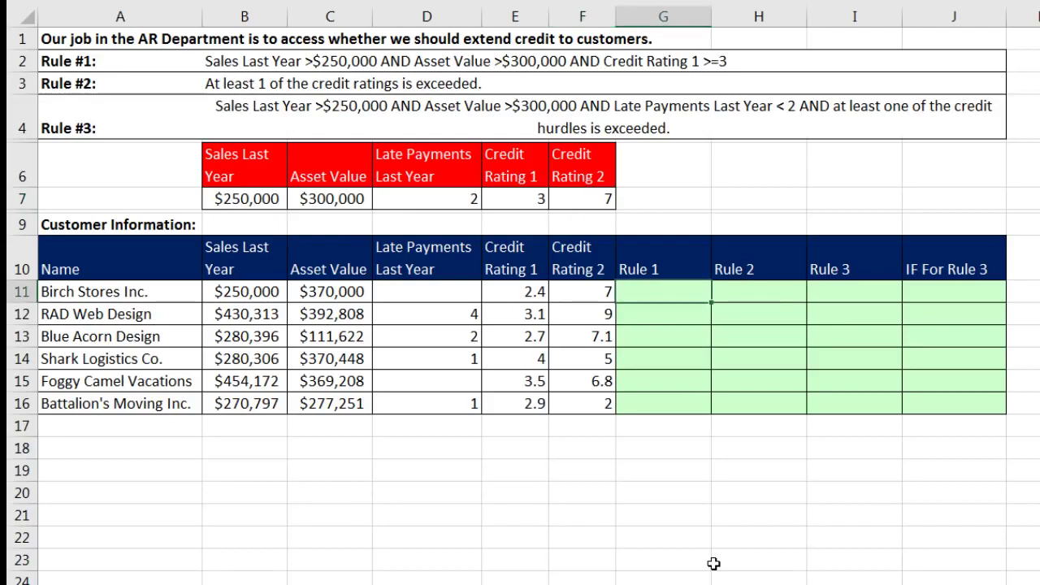
pyautogui.write('=AND(')
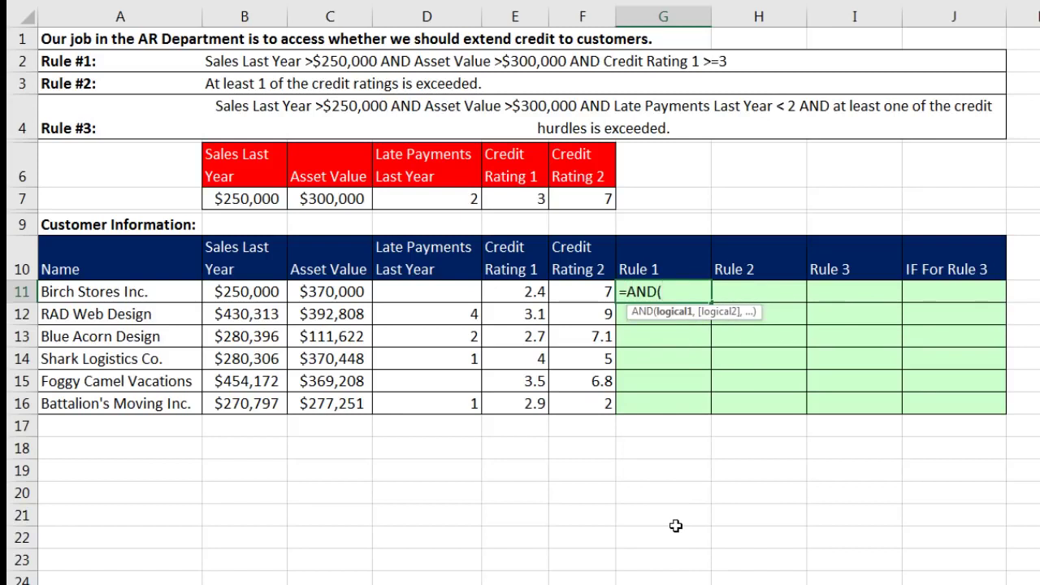
pyautogui.click(258, 291)
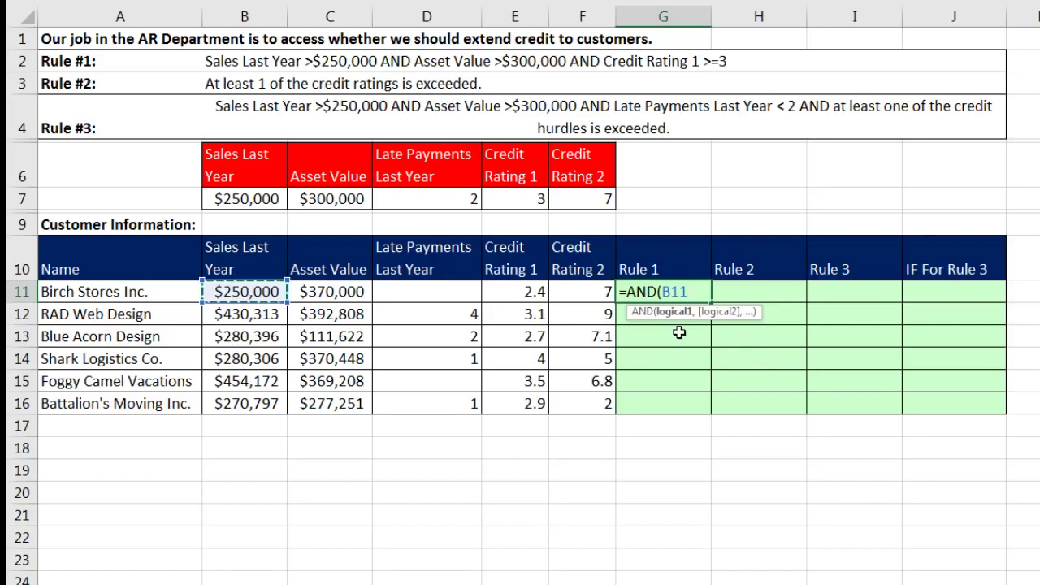
pyautogui.write('>')
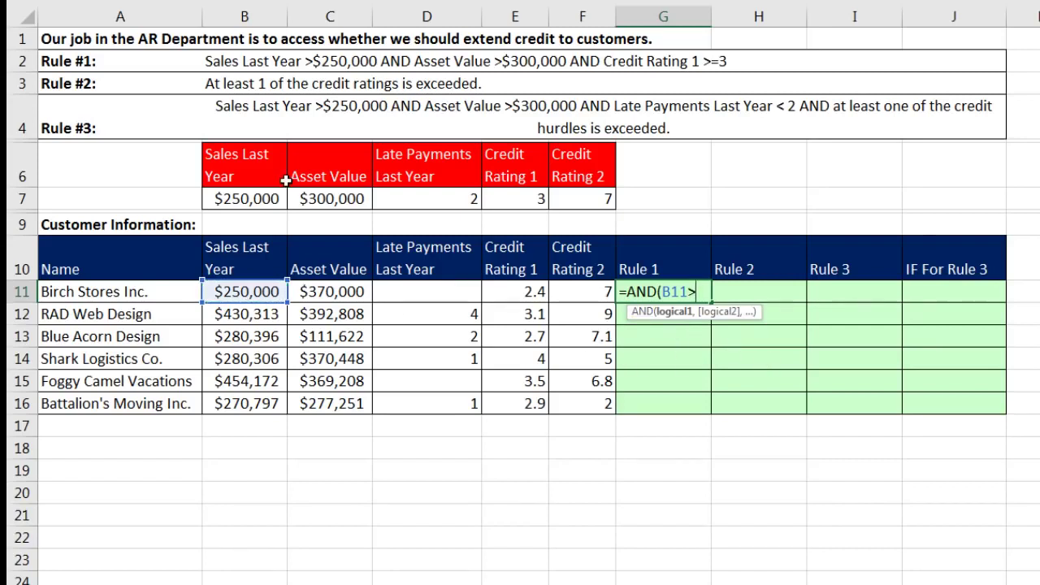
pyautogui.click(254, 202)
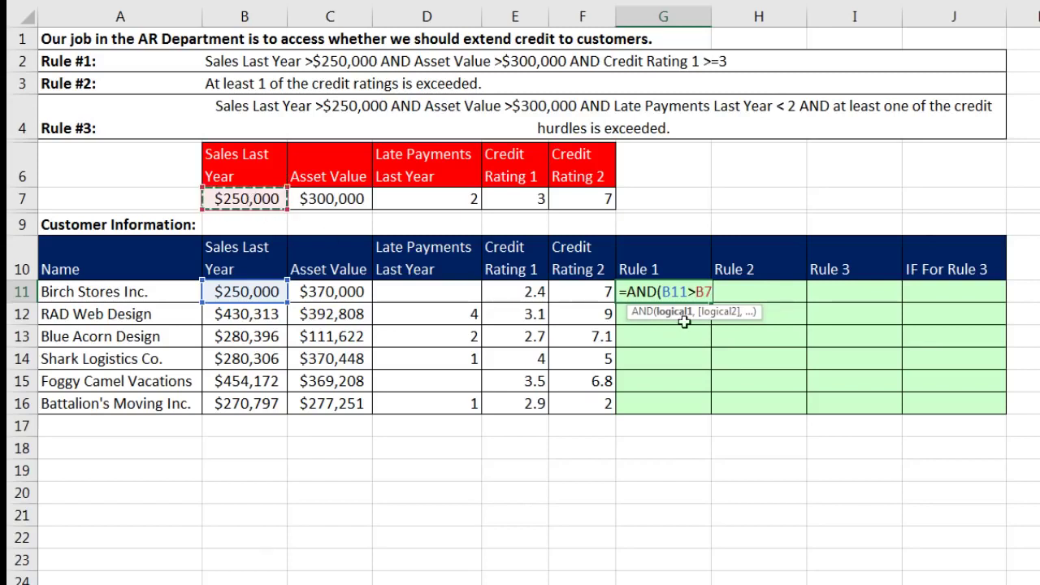
pyautogui.press('F4')
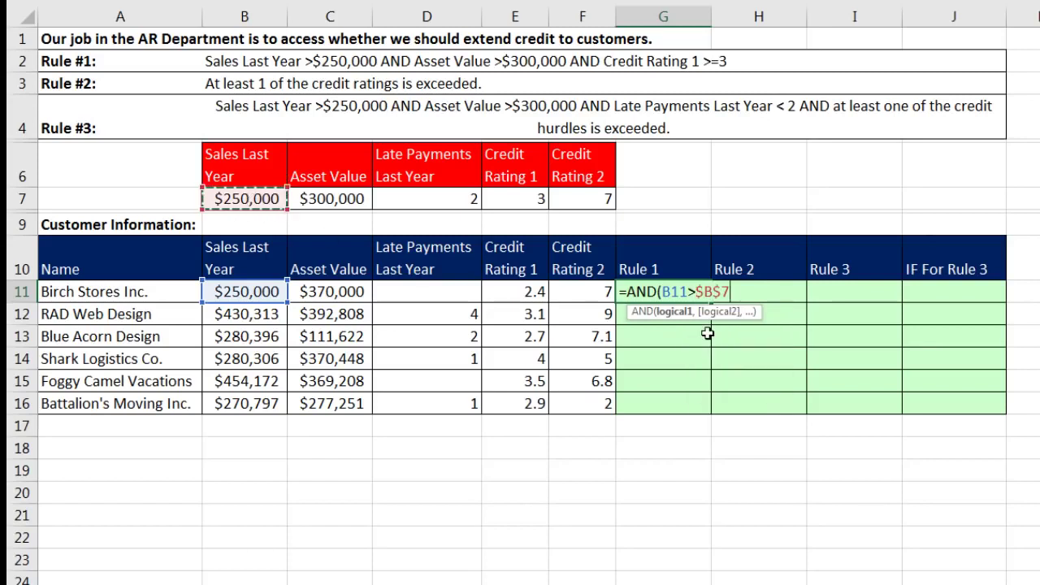
pyautogui.write(',')
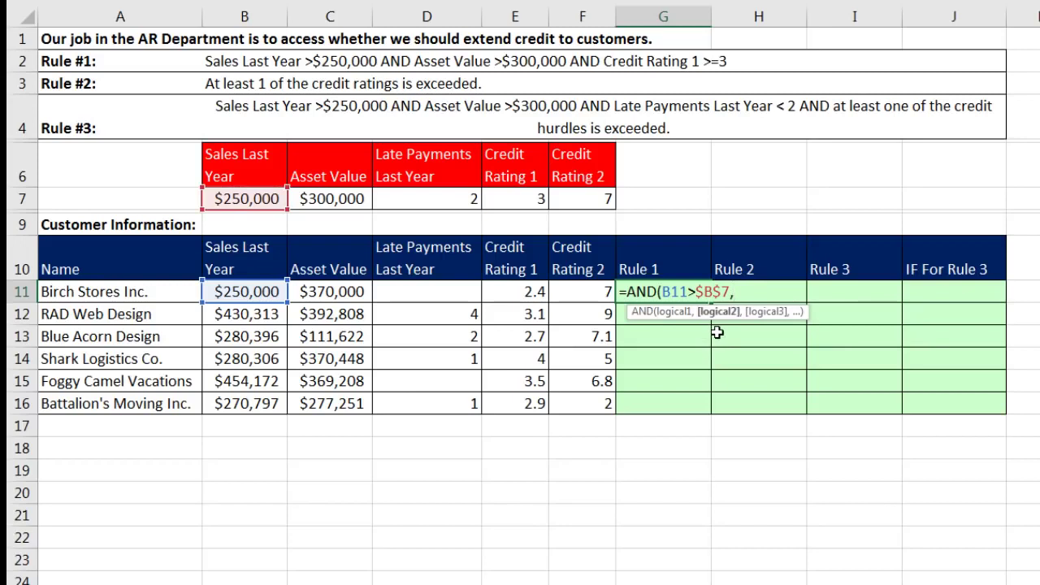
# Add the asset value test C11>$C$7 as the second argument of the AND formula in G11.
pyautogui.click(364, 291)
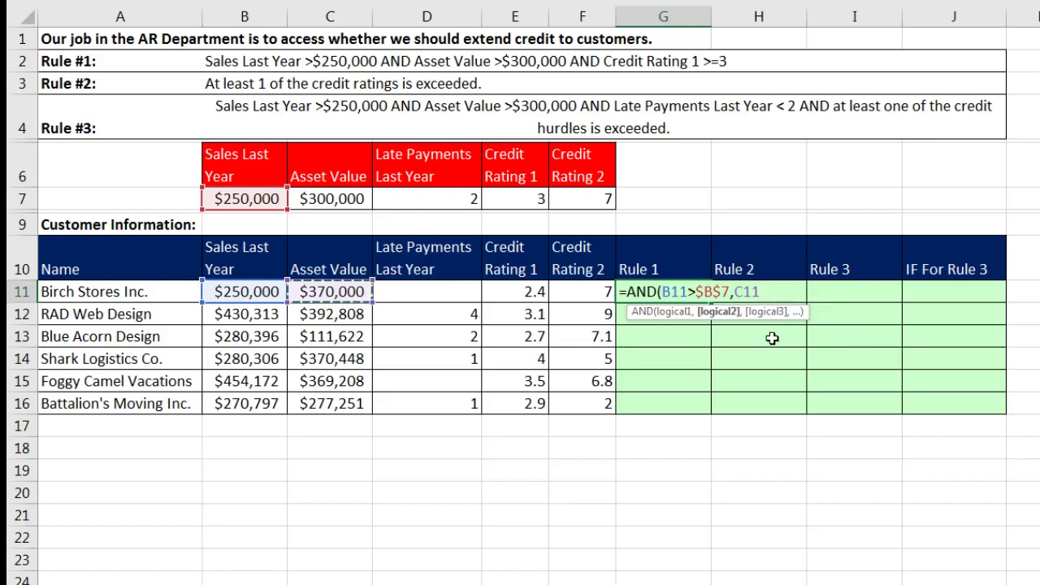
pyautogui.write('>')
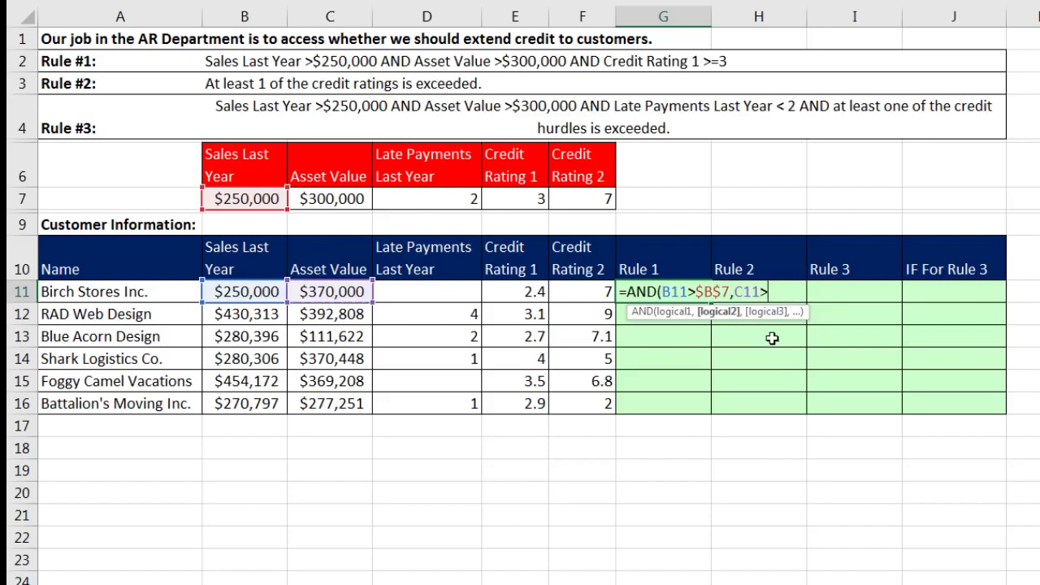
pyautogui.click(334, 197)
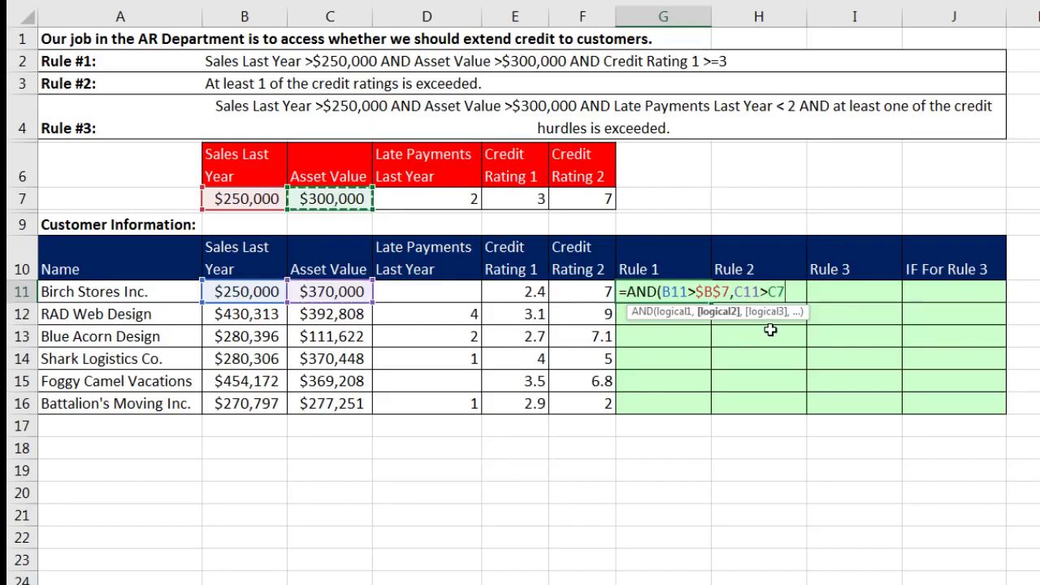
pyautogui.press('F4')
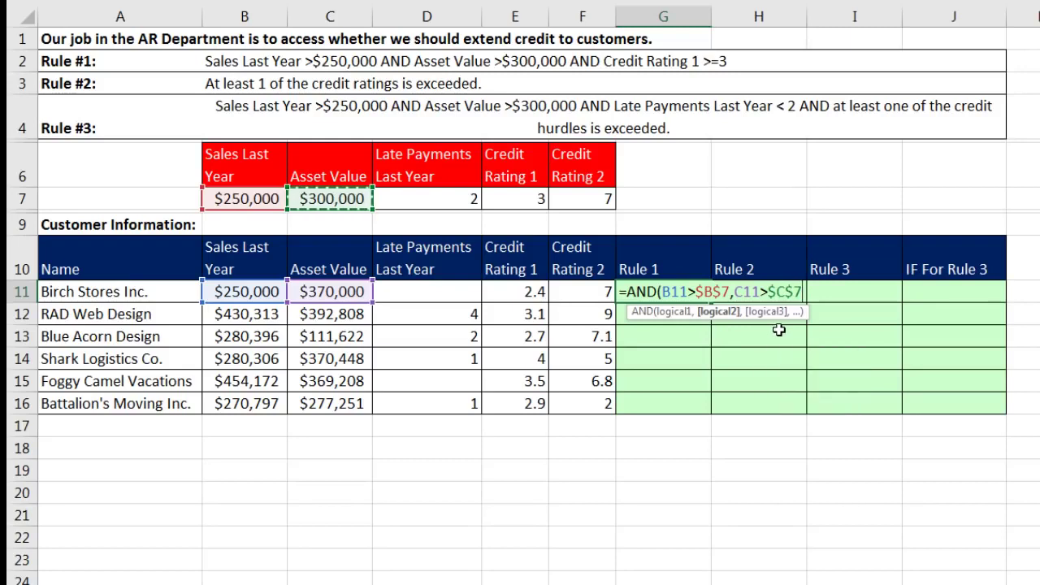
pyautogui.write(',')
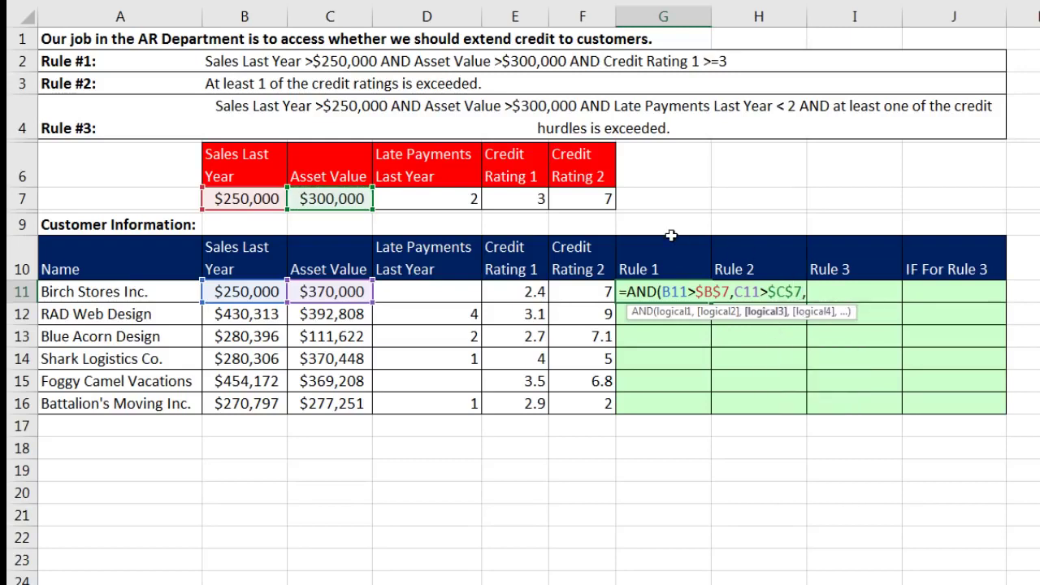
# Complete G11's AND formula with the credit rating test E11>=$E$7 and fill it down the Rule 1 column through G16.
pyautogui.click(542, 290)
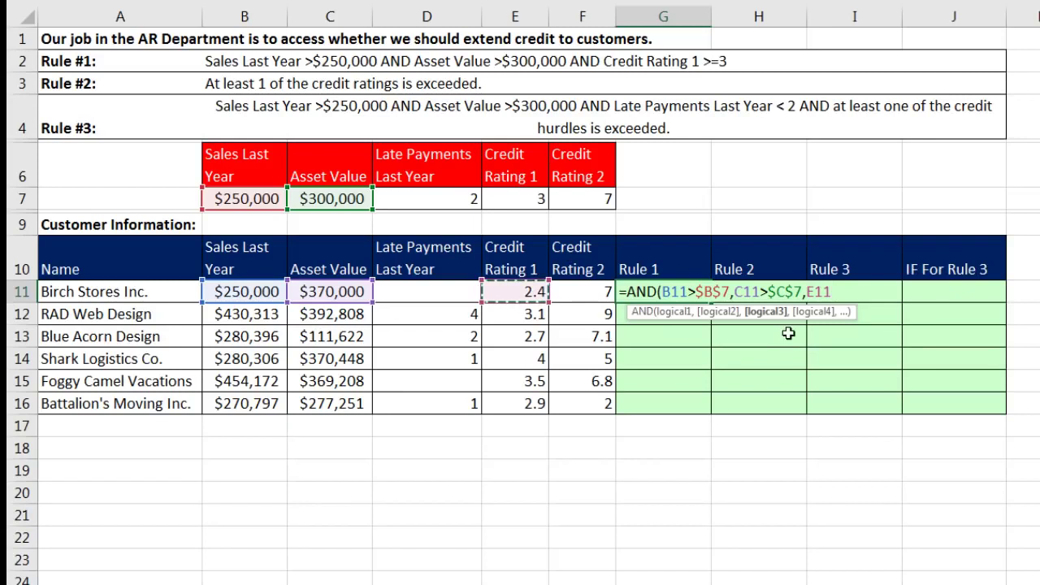
pyautogui.write('>=')
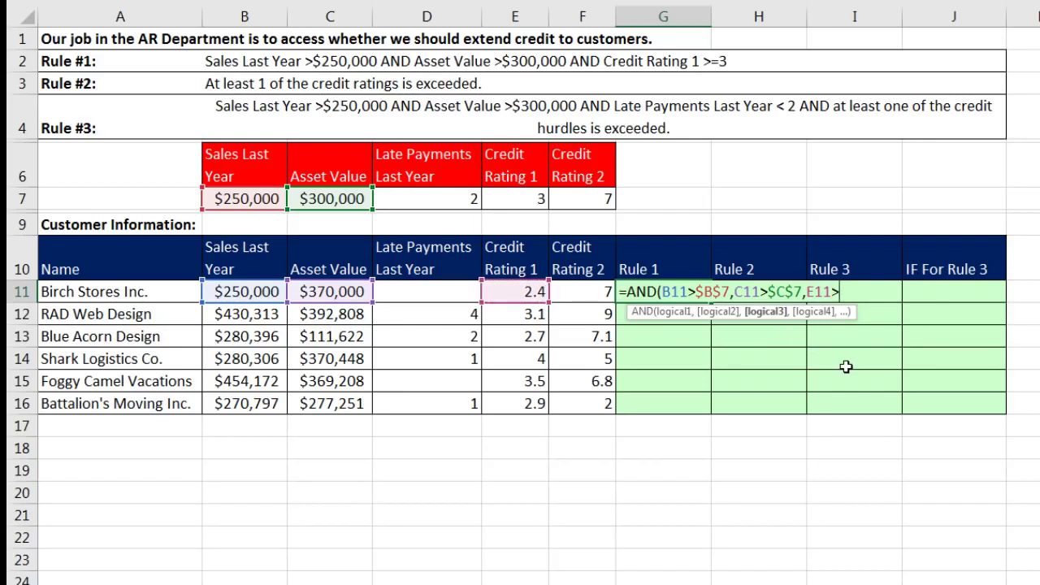
pyautogui.click(502, 199)
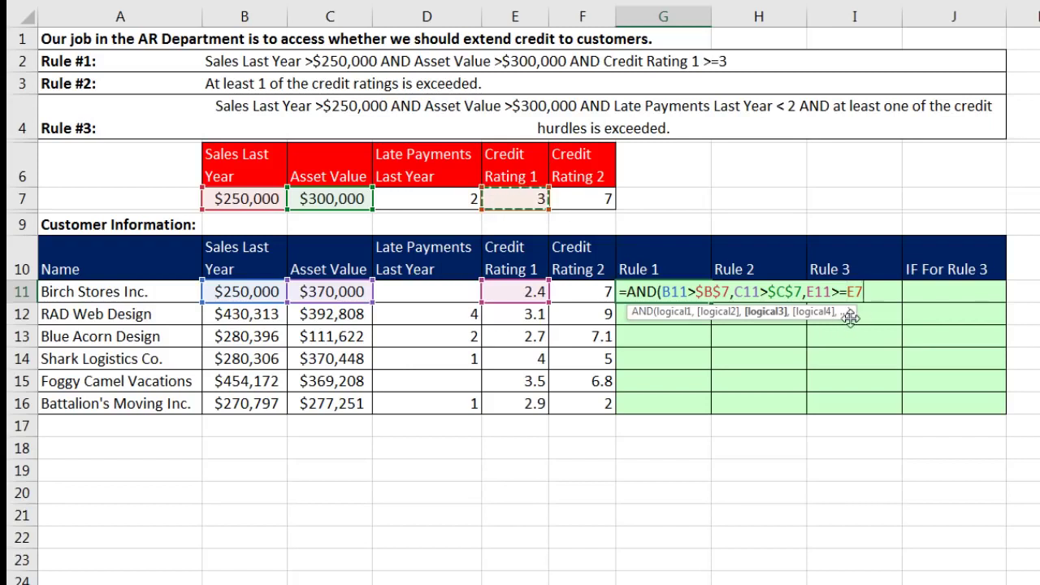
pyautogui.press('F4')
pyautogui.write(')')
pyautogui.hotkey('ctrl', 'Return')
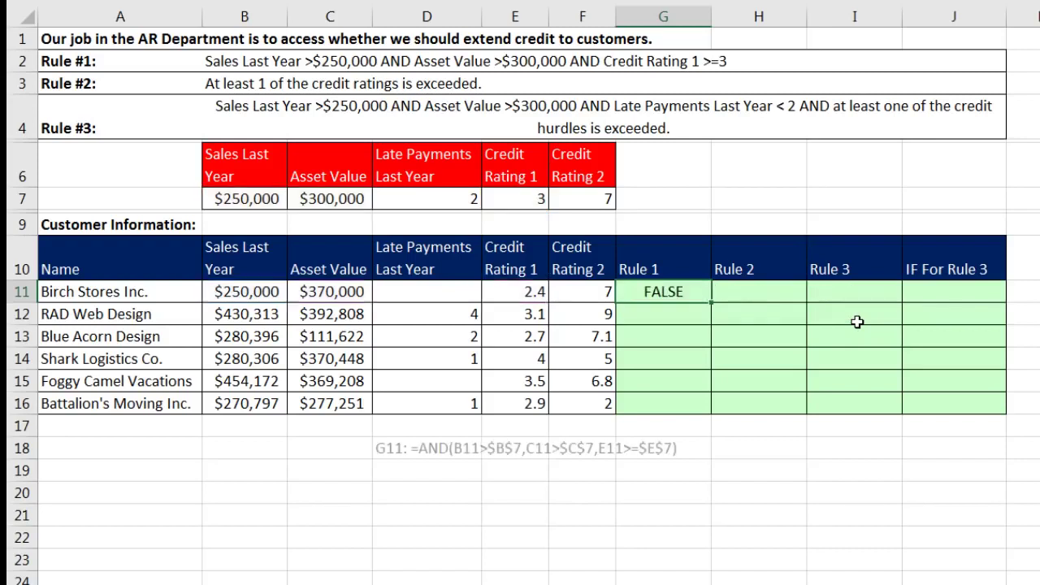
pyautogui.doubleClick(712, 302)
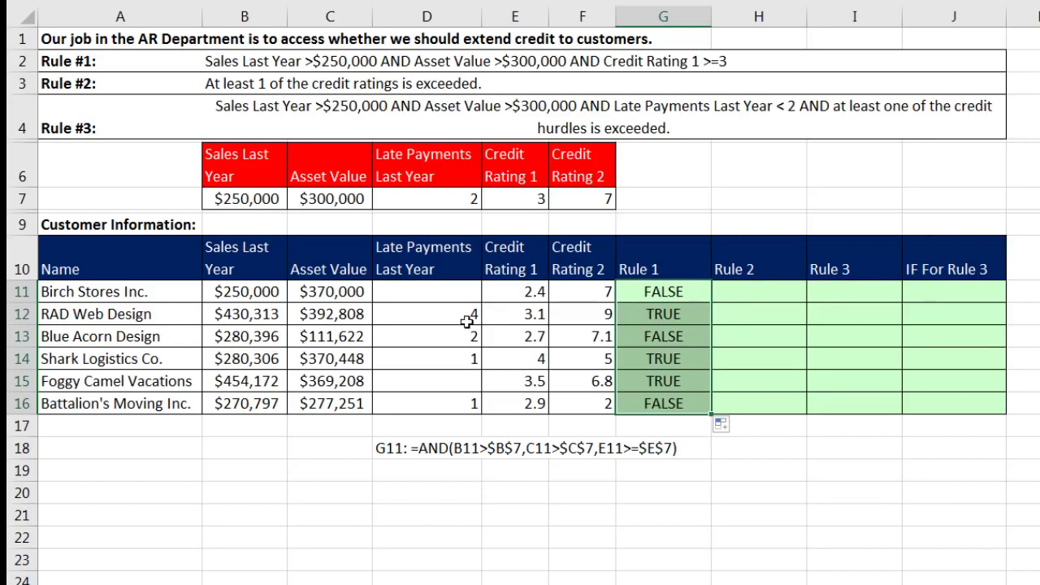
# Check RAD Web Design's sales, asset value and Credit Rating 1 against the Rule 1 hurdles.
pyautogui.click(257, 318)
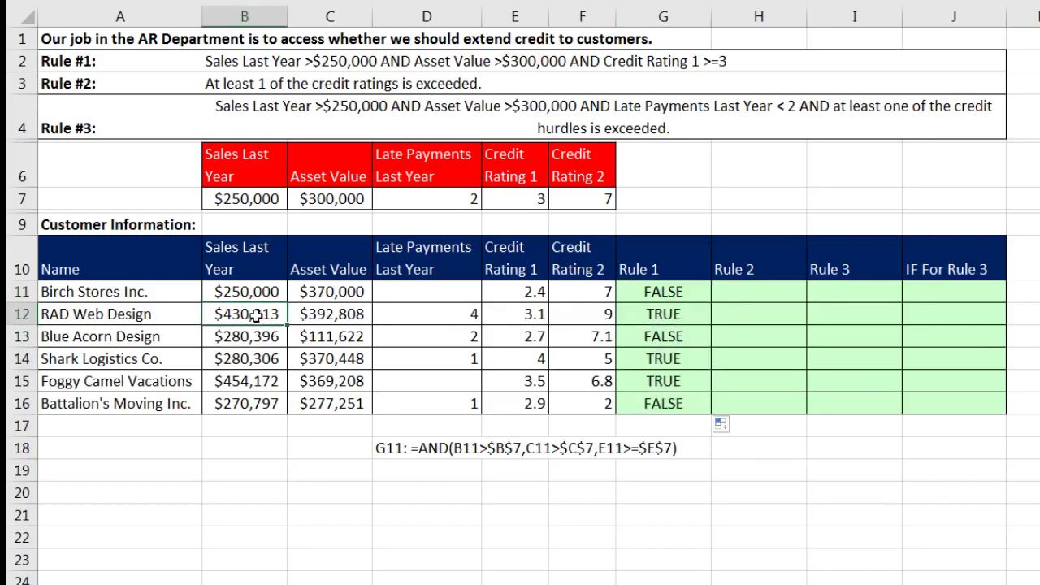
pyautogui.click(321, 315)
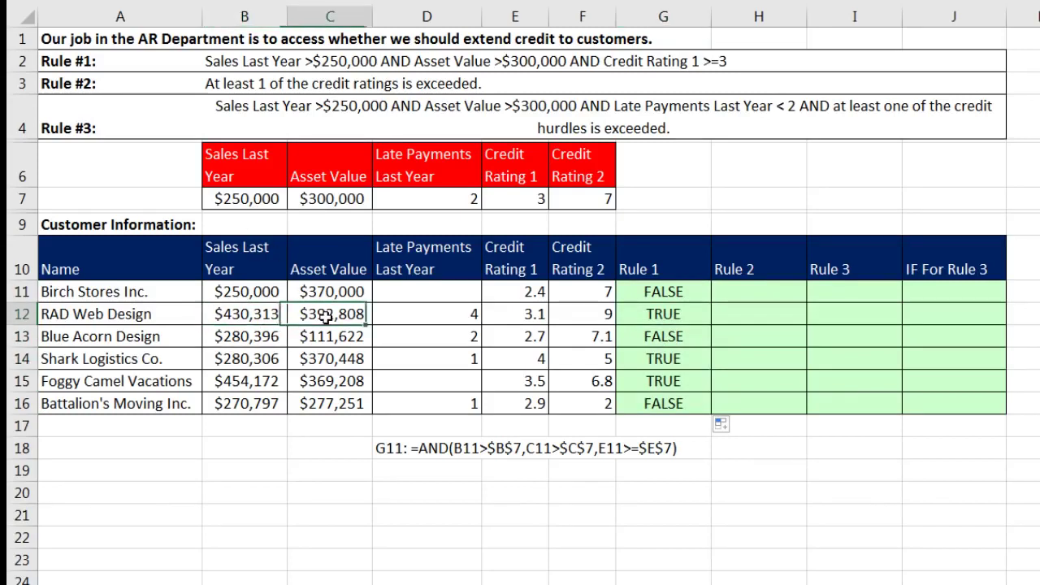
pyautogui.click(529, 319)
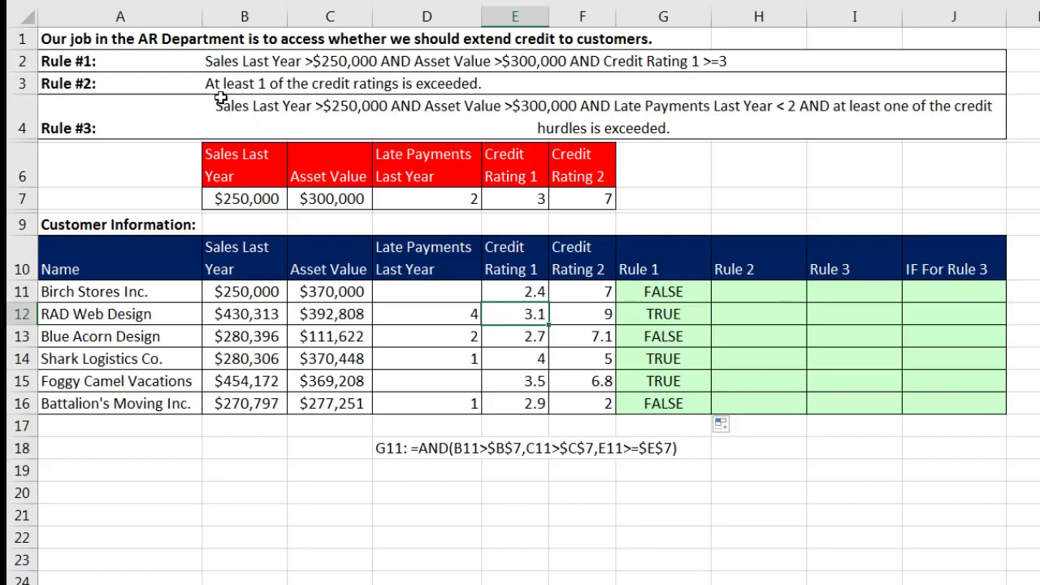
# Begin an OR formula in the Rule 2 cell H11 with the Credit Rating 1 test E11>$E$7 as its first argument.
pyautogui.click(767, 293)
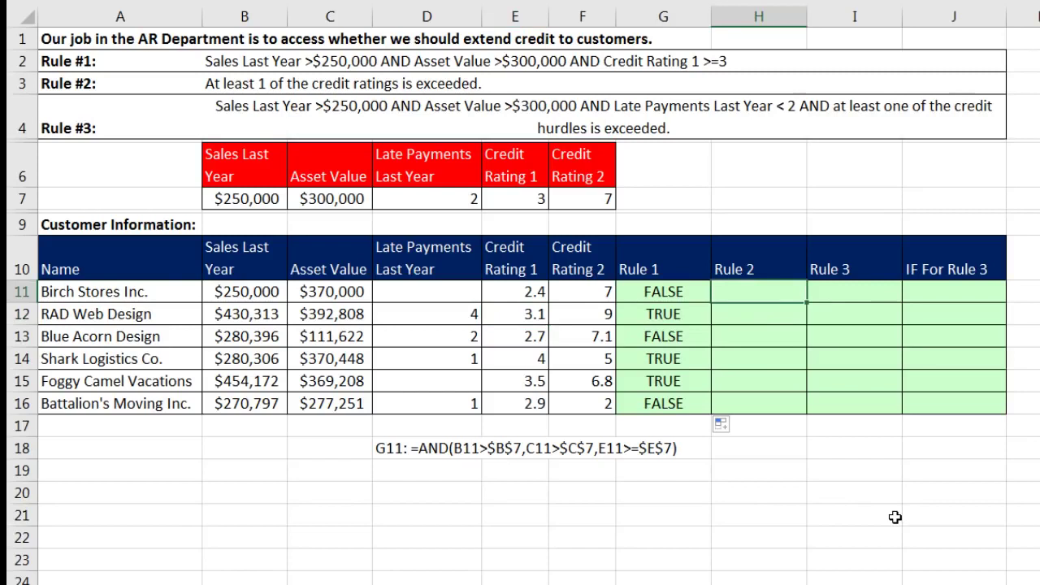
pyautogui.write('=OR')
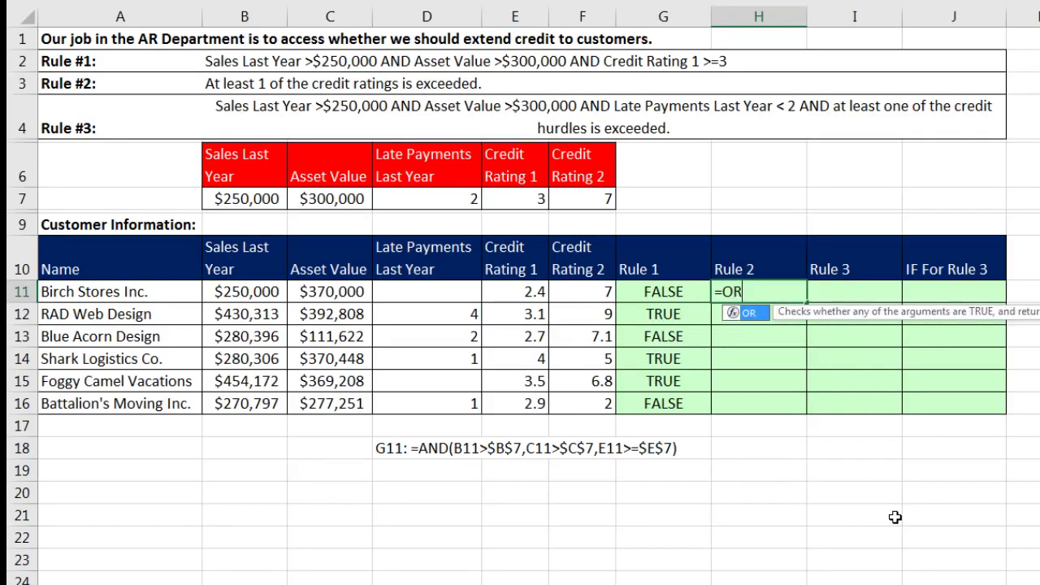
pyautogui.write('(')
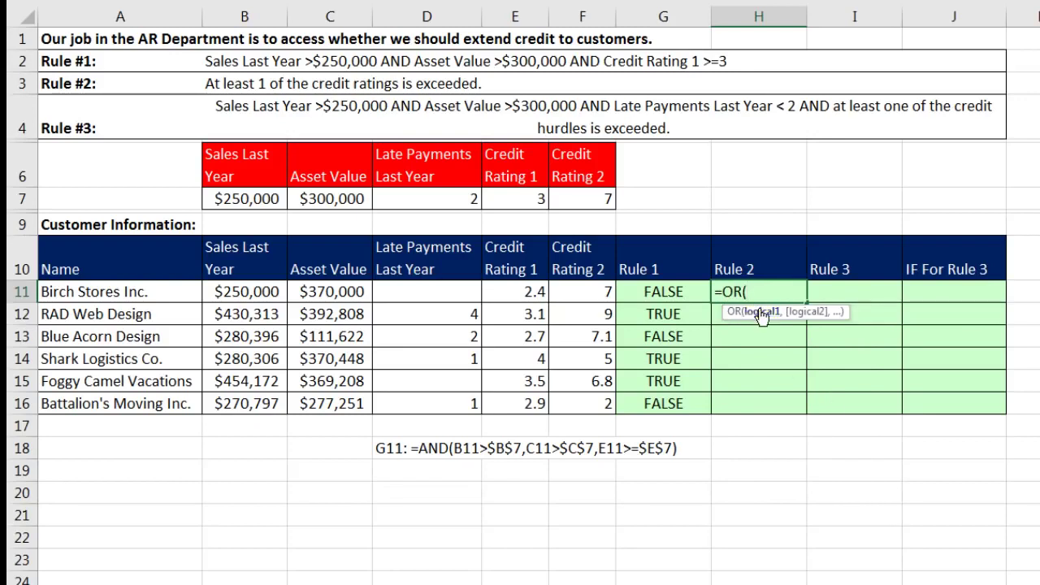
pyautogui.click(528, 290)
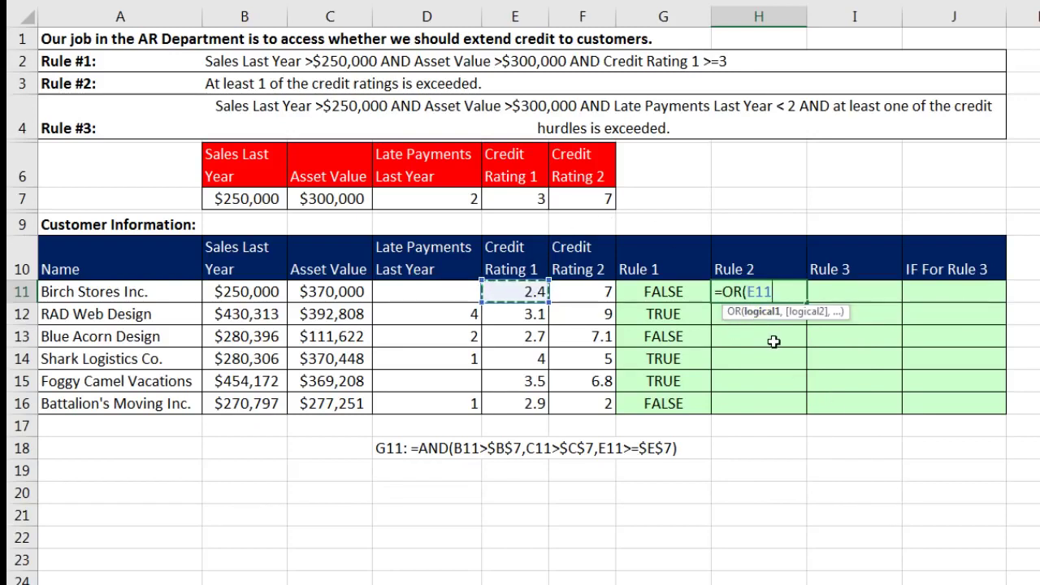
pyautogui.write('>')
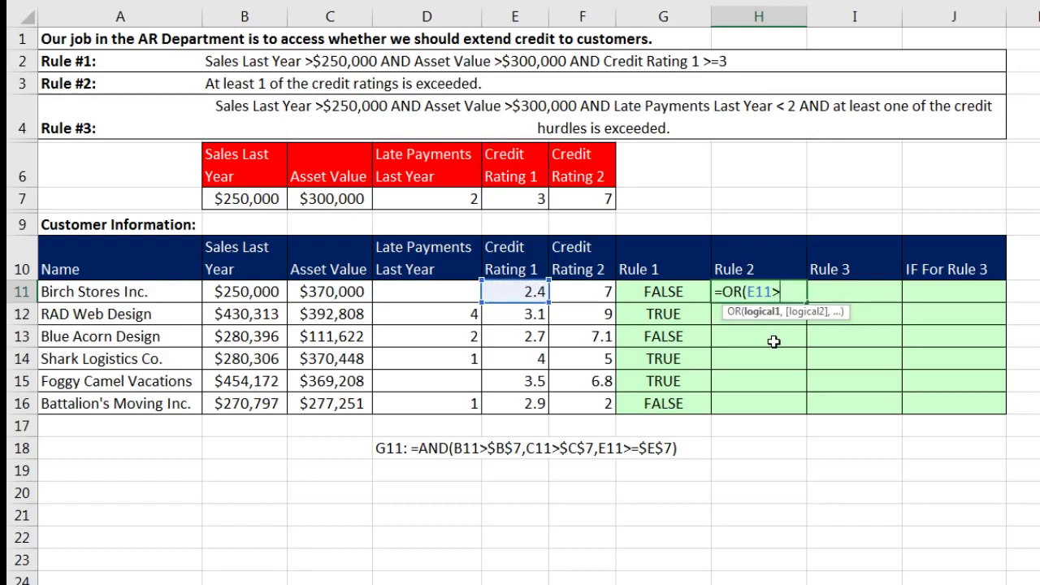
pyautogui.click(518, 199)
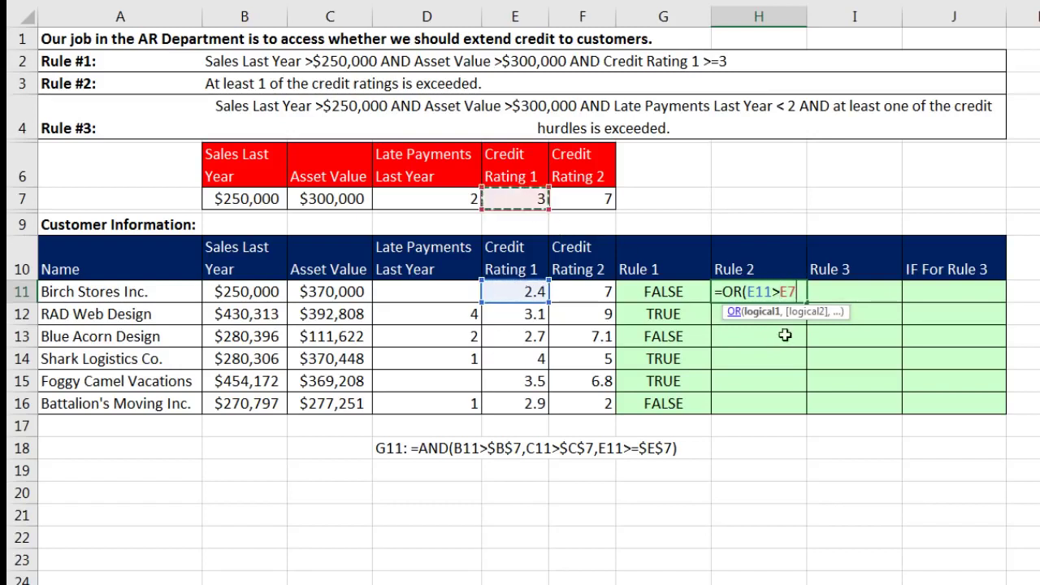
pyautogui.press('F4')
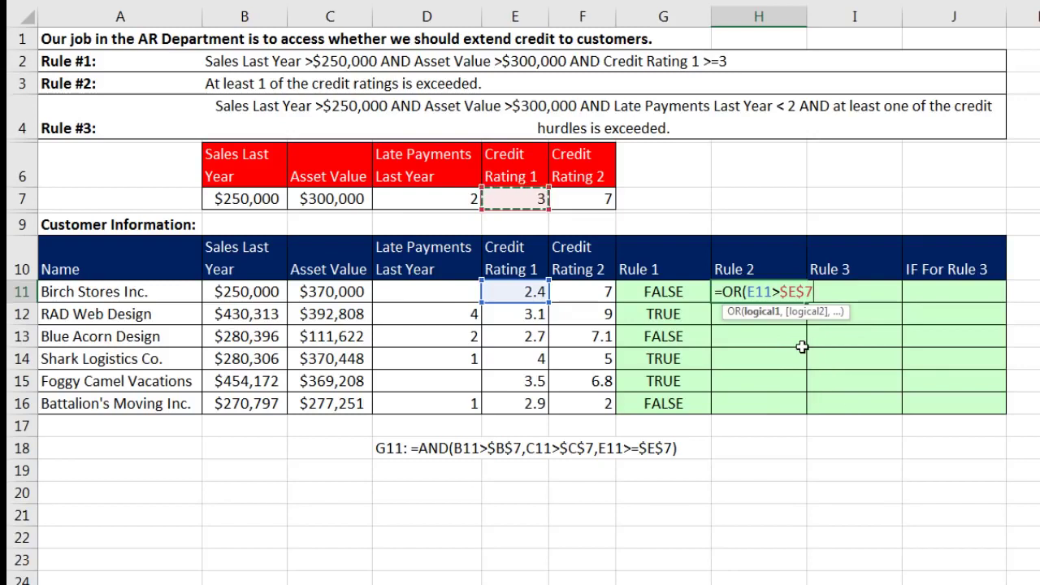
pyautogui.write(',')
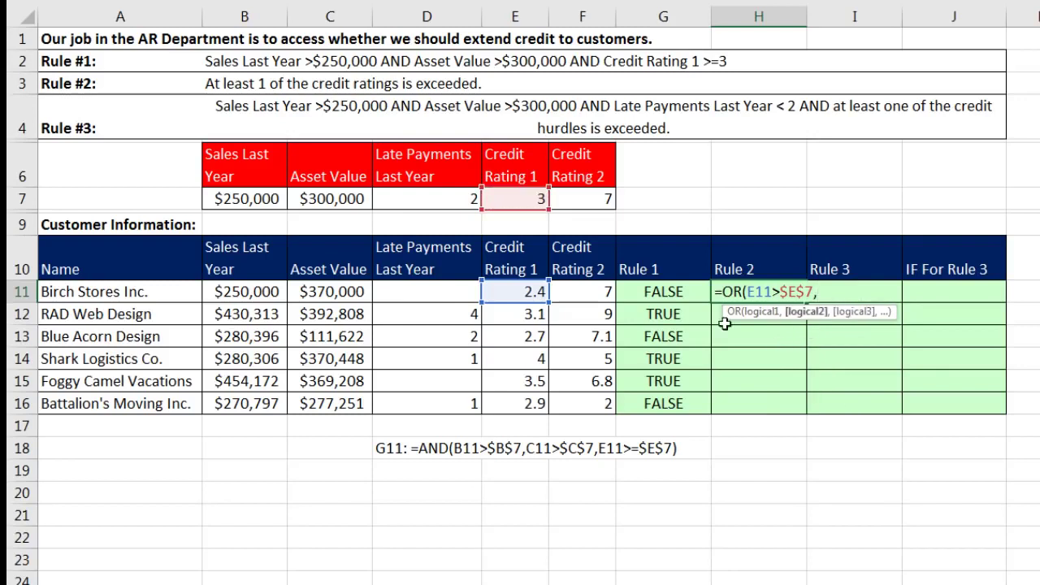
# Complete H11's OR formula with the Credit Rating 2 test F11>$F$7 and fill it down the Rule 2 column through H16.
pyautogui.click(601, 294)
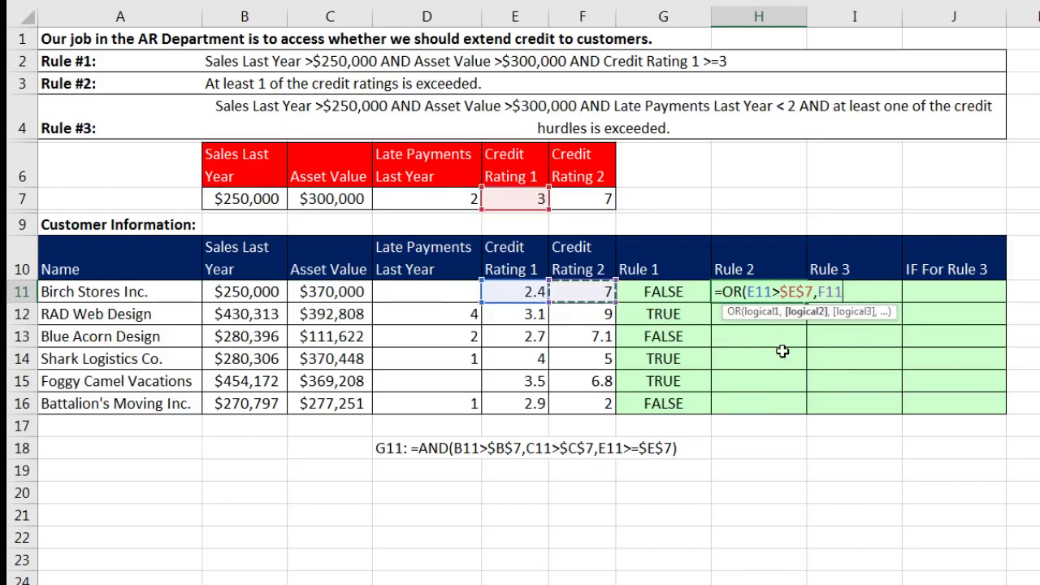
pyautogui.write('>')
pyautogui.click(587, 199)
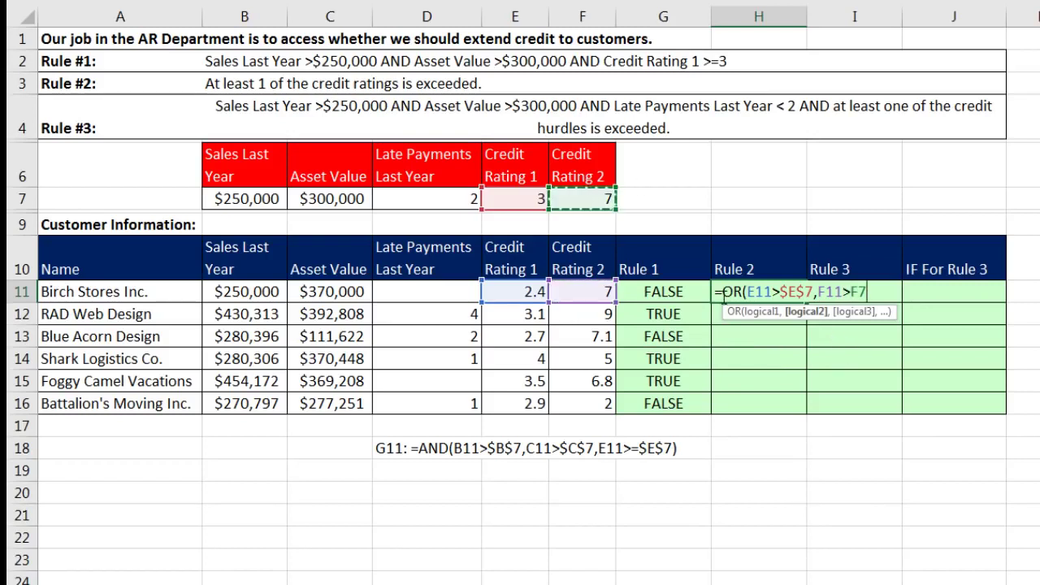
pyautogui.press('F4')
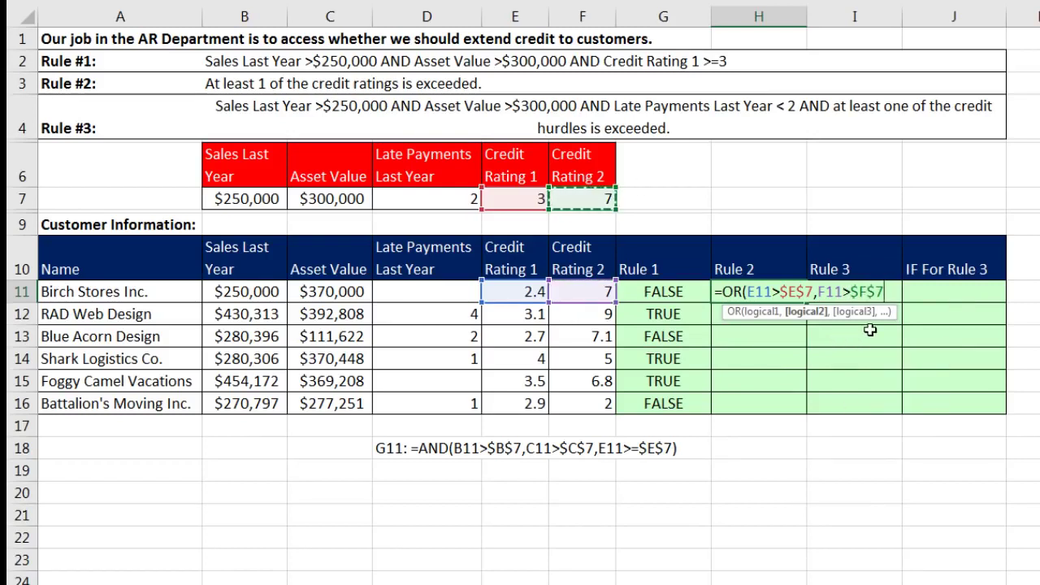
pyautogui.write(')')
pyautogui.hotkey('ctrl', 'Return')
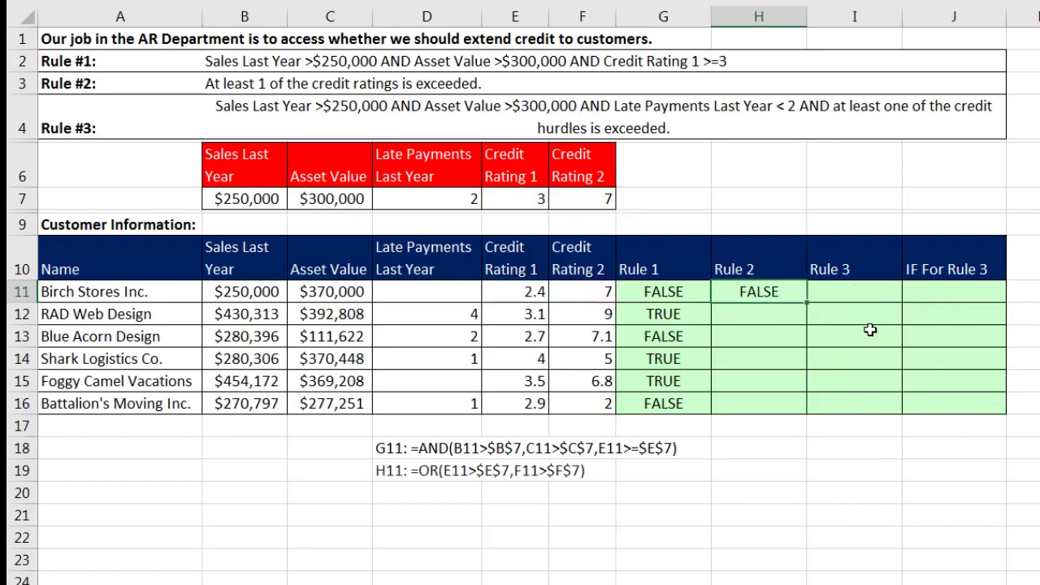
pyautogui.doubleClick(808, 301)
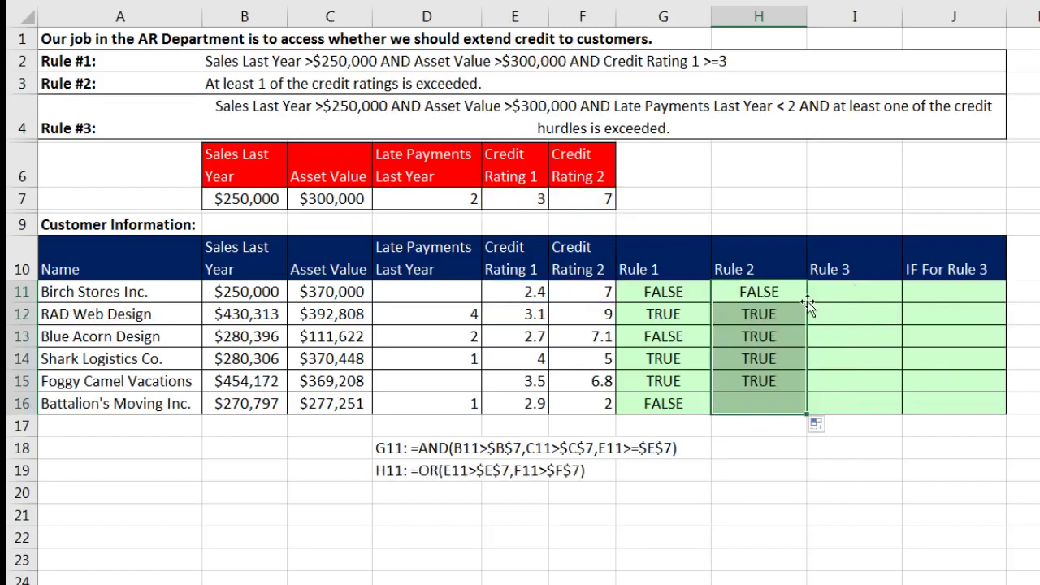
# Check both credit ratings of Birch Stores Inc. and Blue Acorn Design against the Rule 2 hurdles.
pyautogui.click(757, 286)
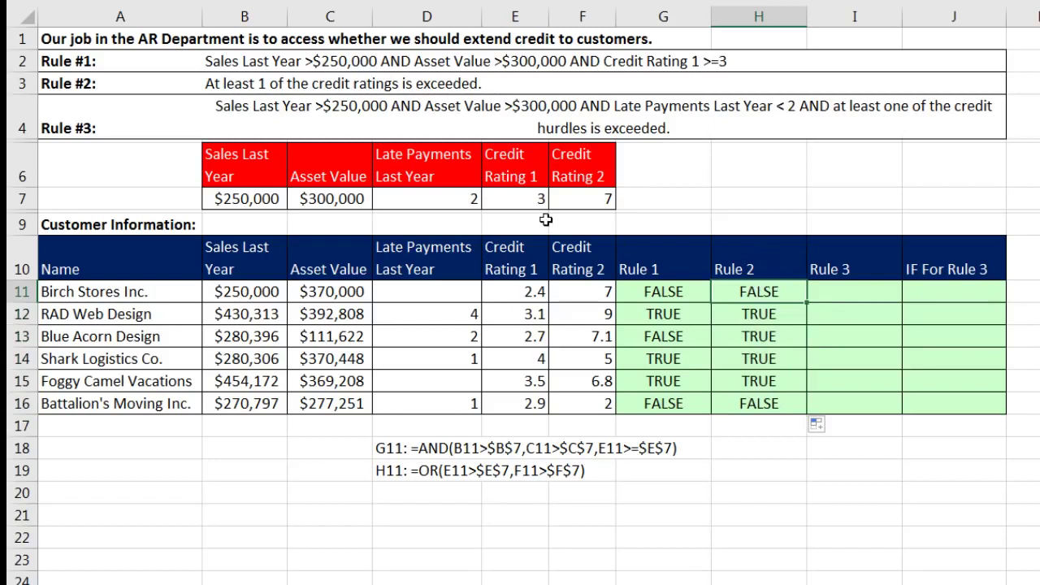
pyautogui.click(535, 294)
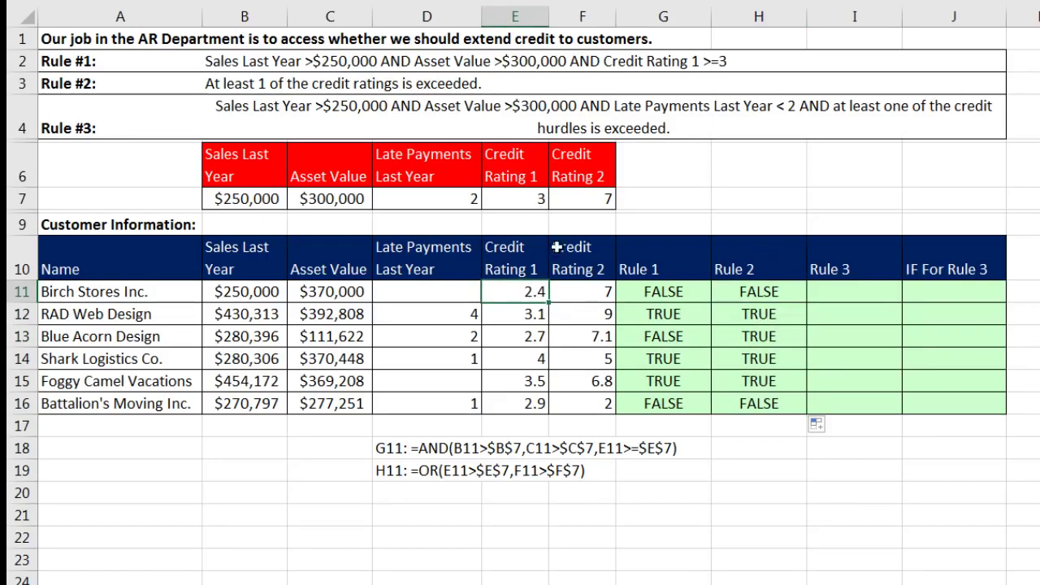
pyautogui.click(587, 298)
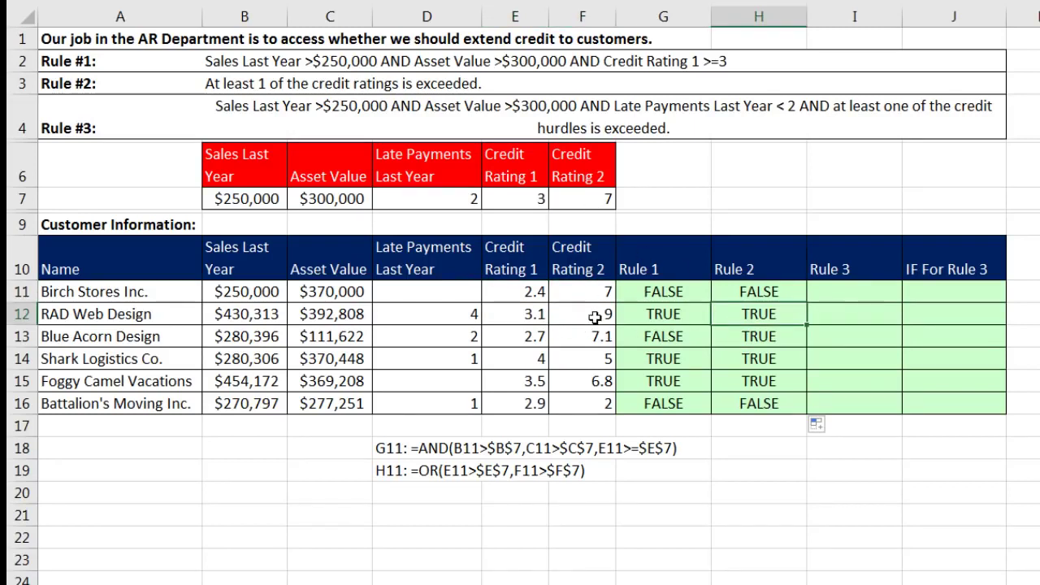
pyautogui.click(532, 338)
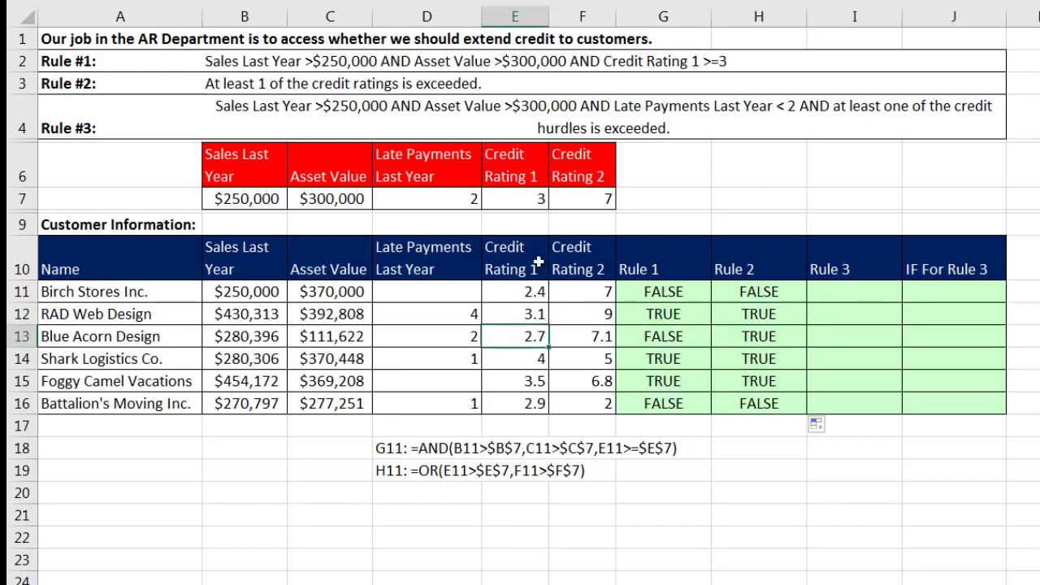
pyautogui.click(582, 337)
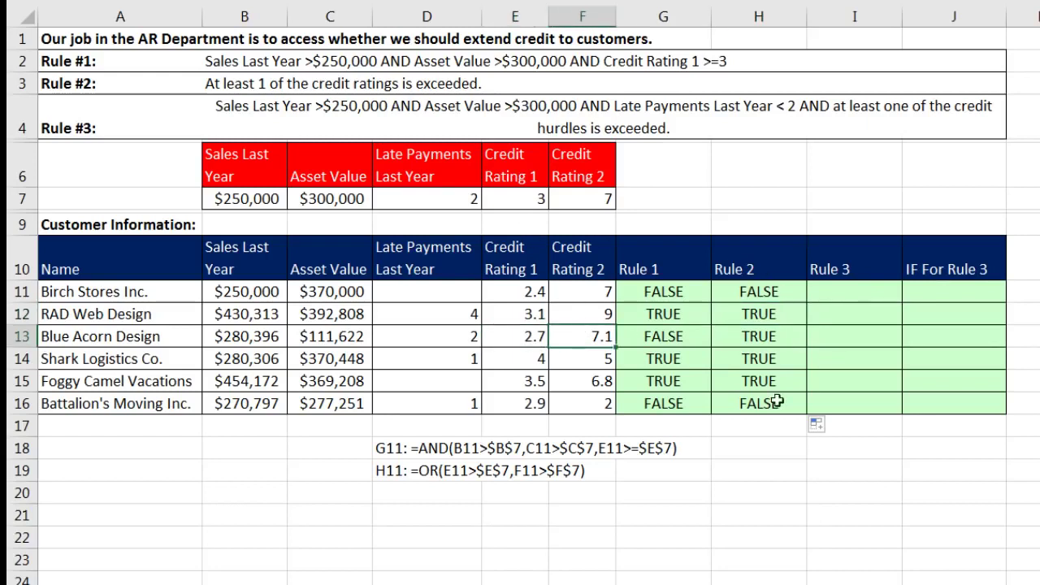
# Inspect the cell references of the AND formula in G16 and the OR formula in H16.
pyautogui.click(679, 406)
pyautogui.press('F2')
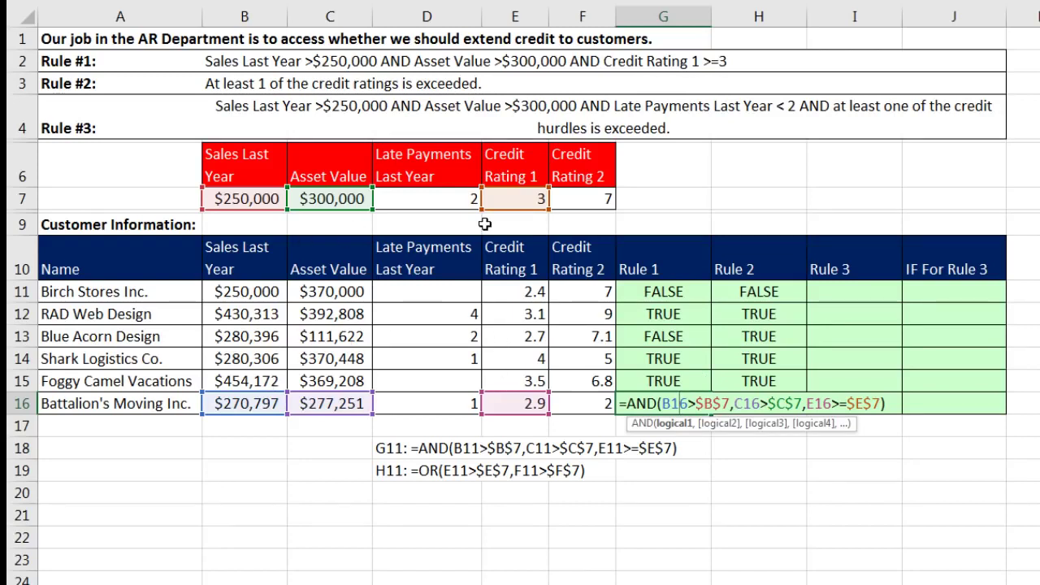
pyautogui.press('Return')
pyautogui.doubleClick(759, 402)
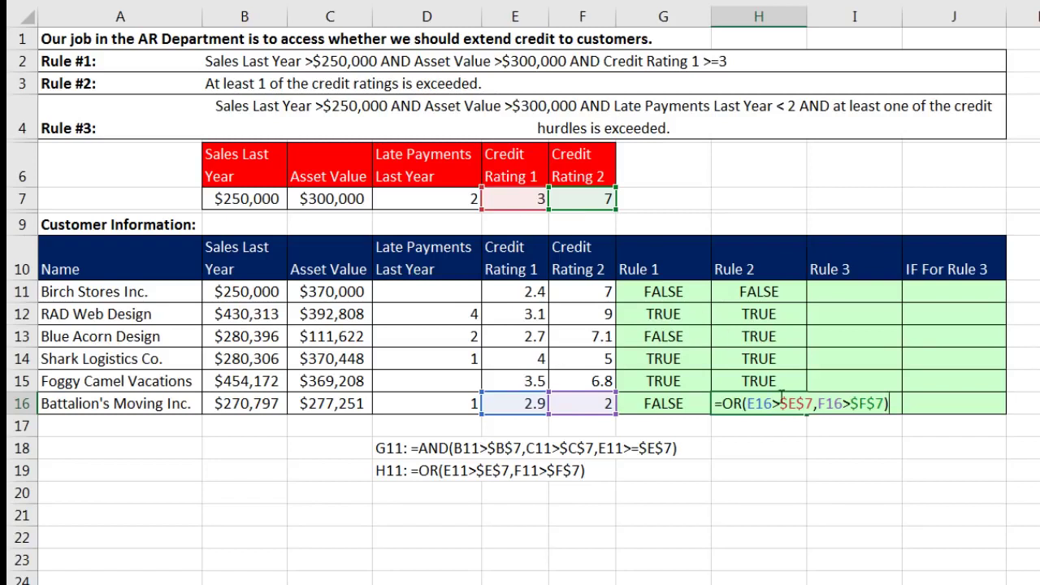
pyautogui.press('Escape')
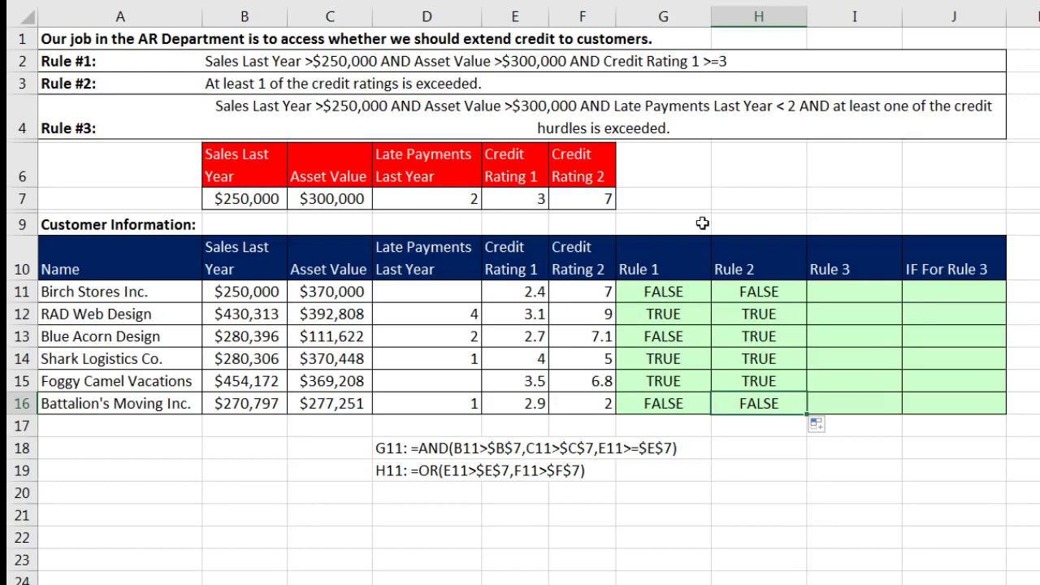
# Copy the OR formula text from H11 without its equals sign and leave the cell without editing it.
pyautogui.doubleClick(760, 292)
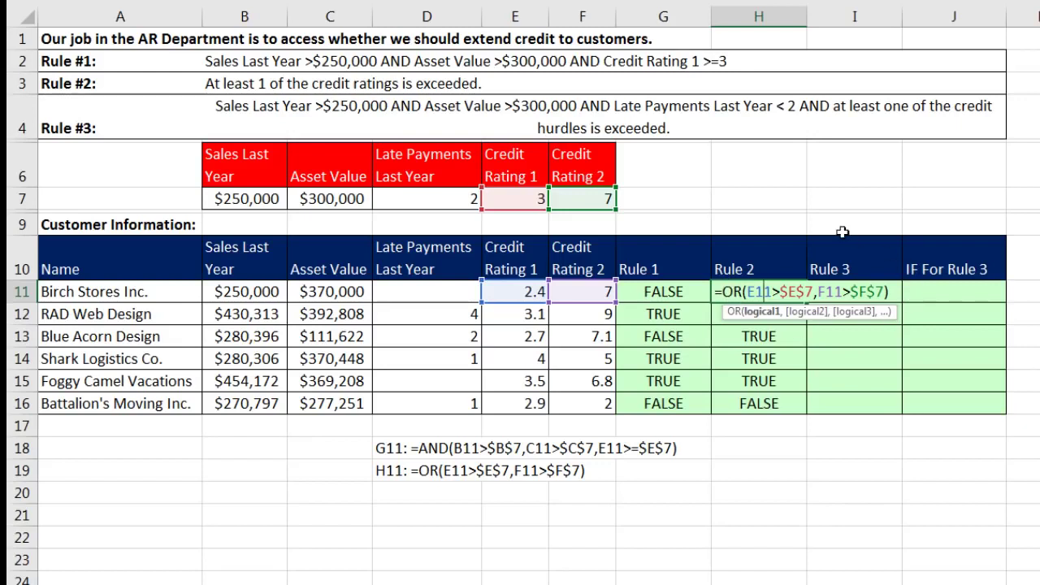
pyautogui.moveTo(722, 293); pyautogui.dragTo(742, 294)
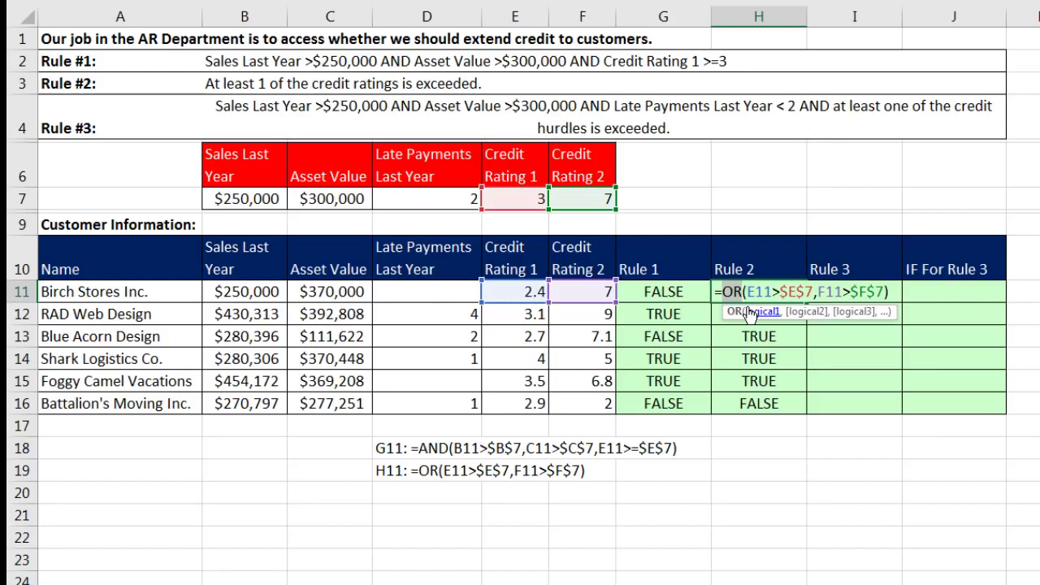
pyautogui.moveTo(726, 295); pyautogui.dragTo(913, 306)
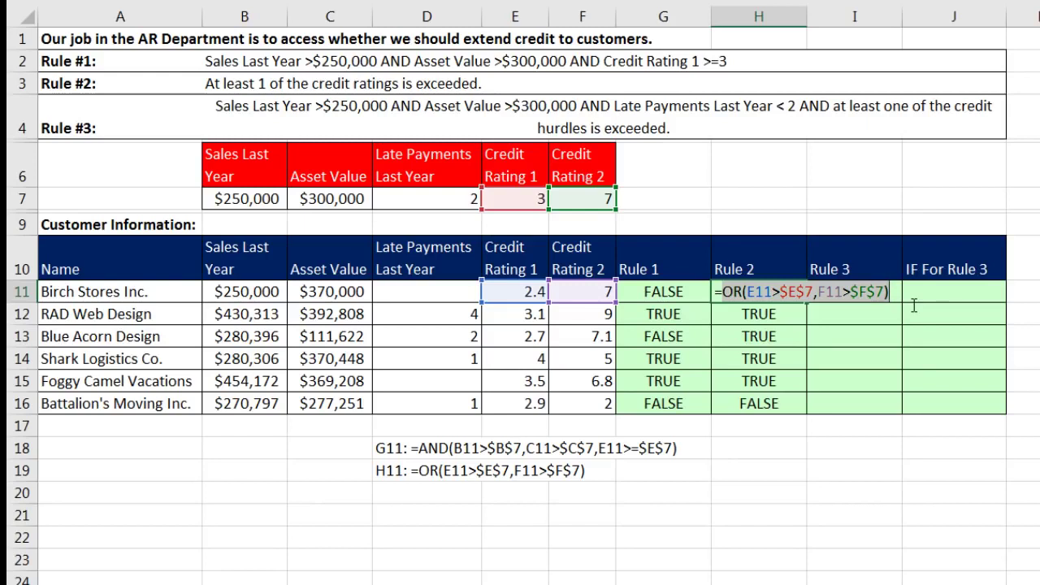
pyautogui.hotkey('ctrl', 'c')
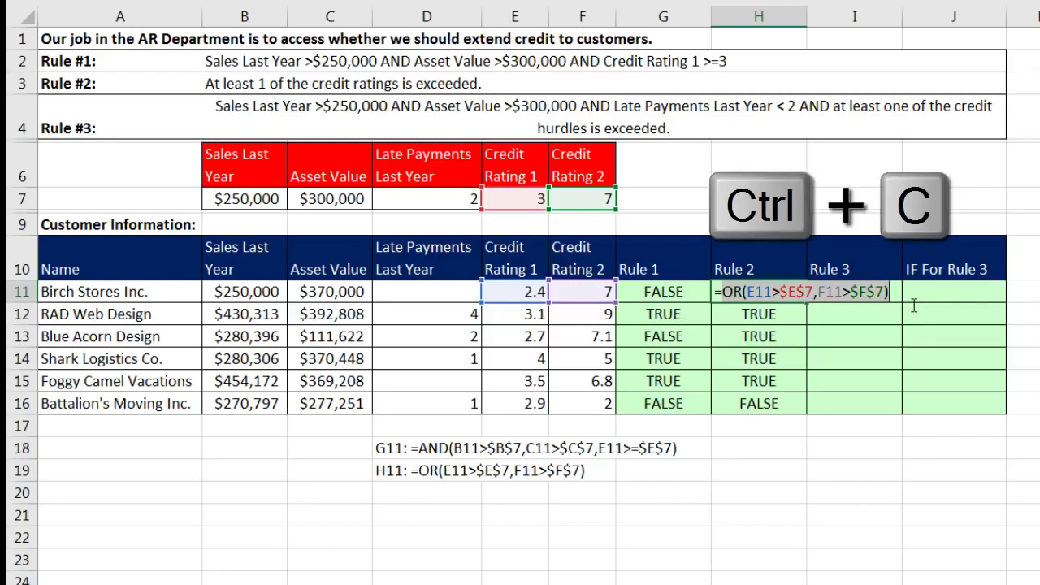
pyautogui.press('Escape')
# Begin an AND formula in the Rule 3 cell I11 with the sales test B11>$B$7 as its first argument.
pyautogui.click(882, 297)
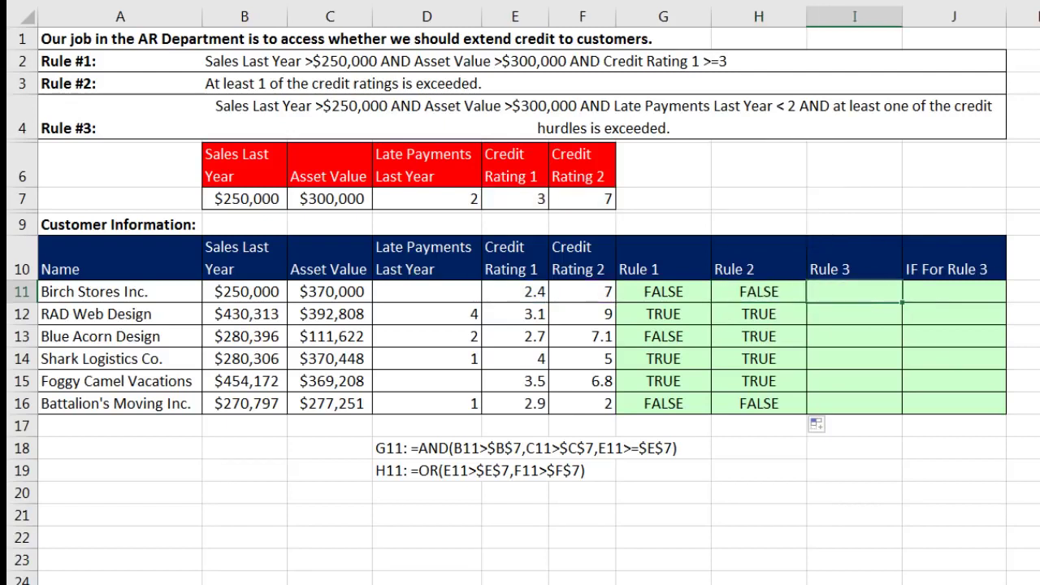
pyautogui.write('=AN')
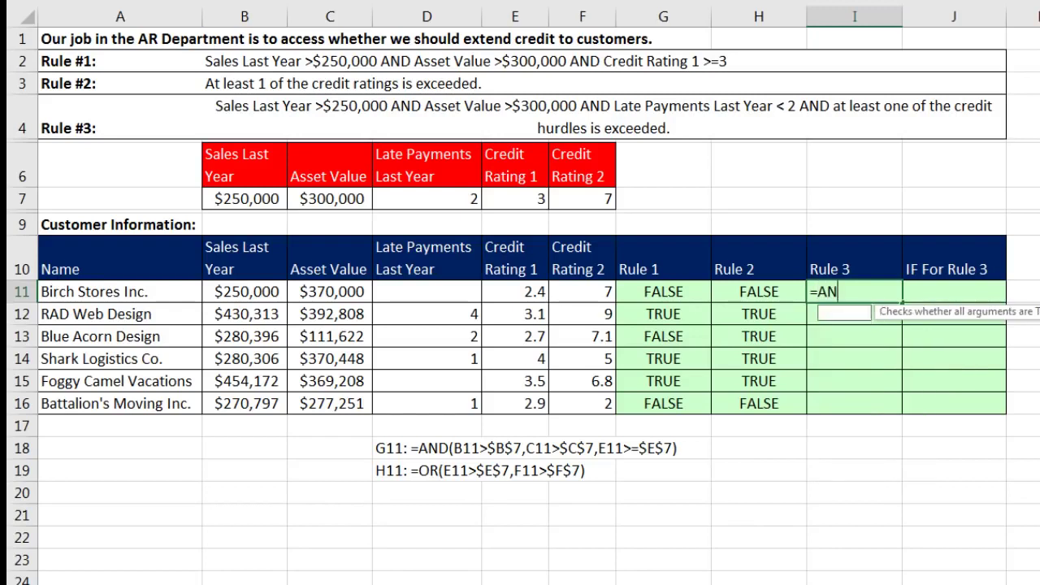
pyautogui.write('D(')
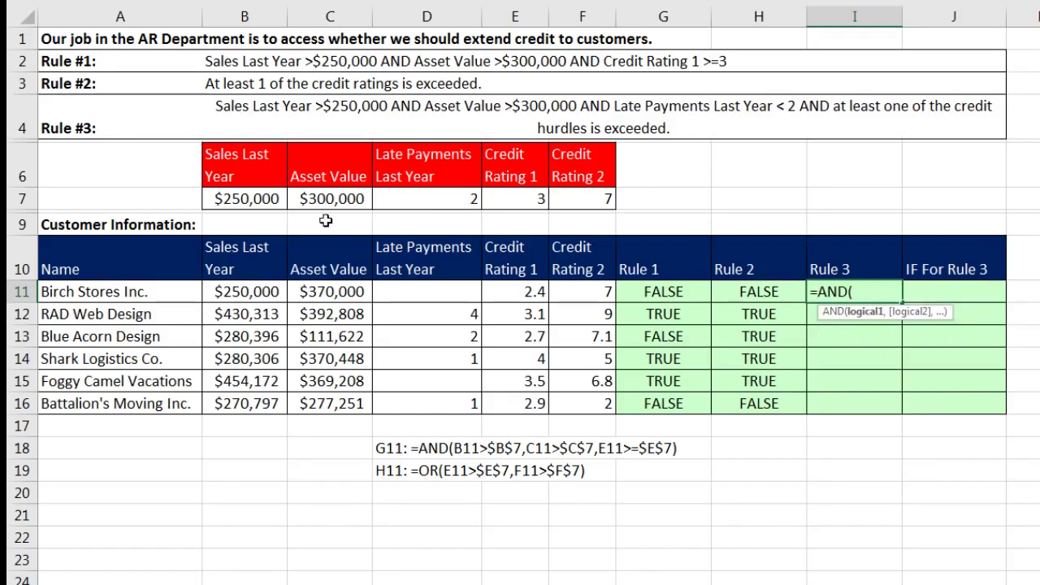
pyautogui.click(257, 292)
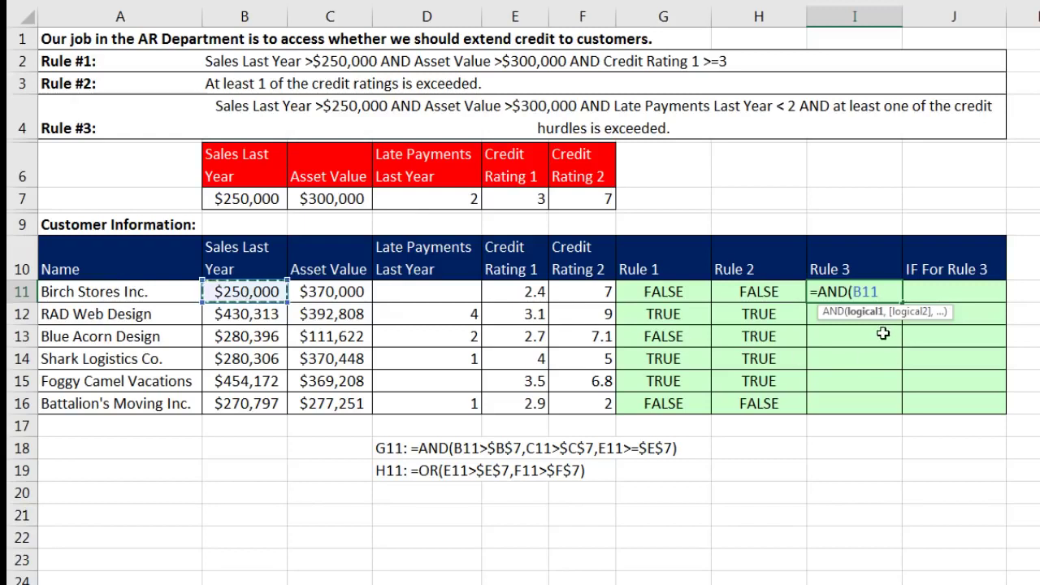
pyautogui.write('>')
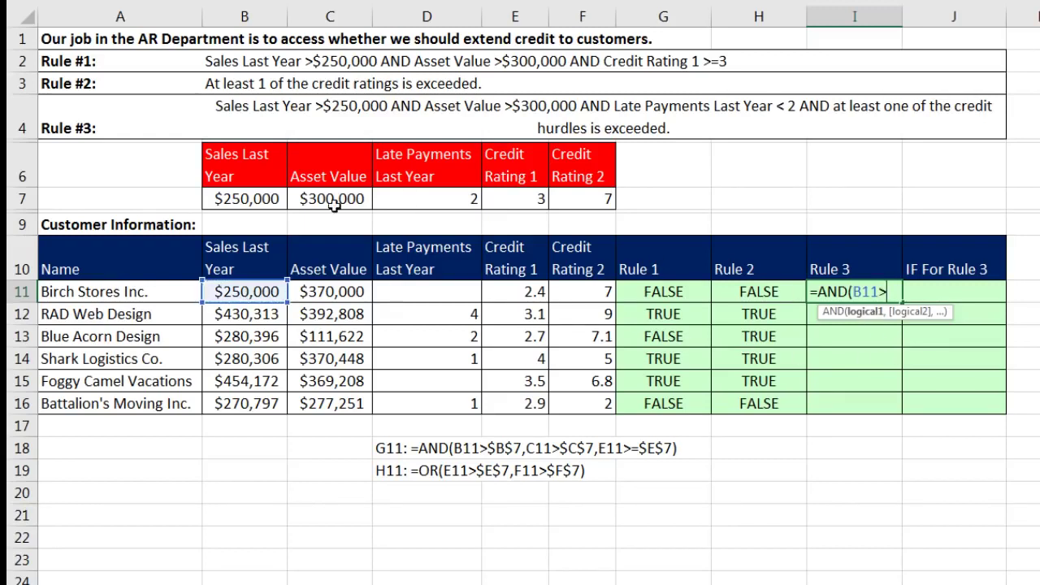
pyautogui.click(249, 198)
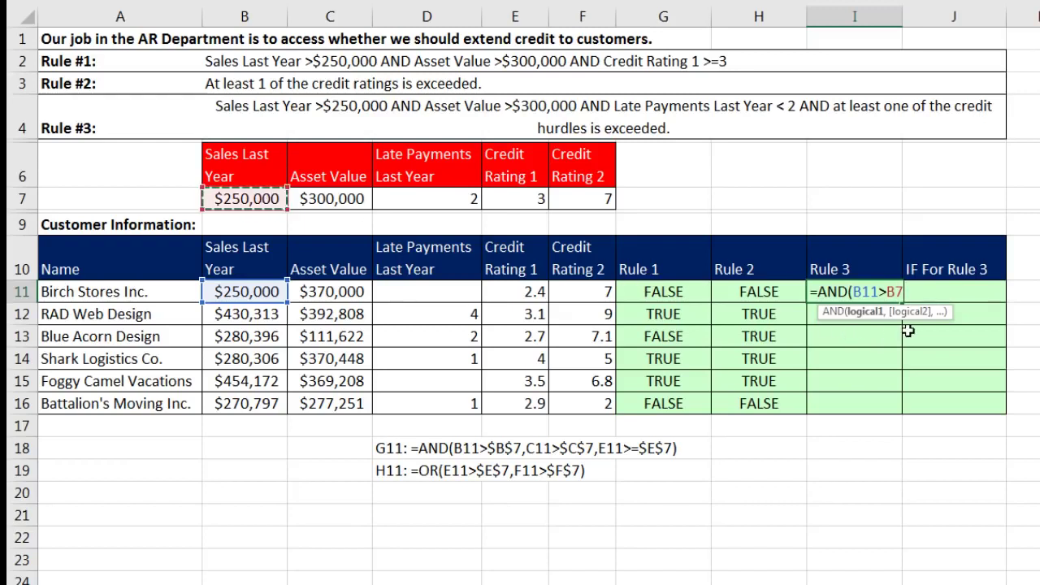
pyautogui.press('F4')
pyautogui.write(',')
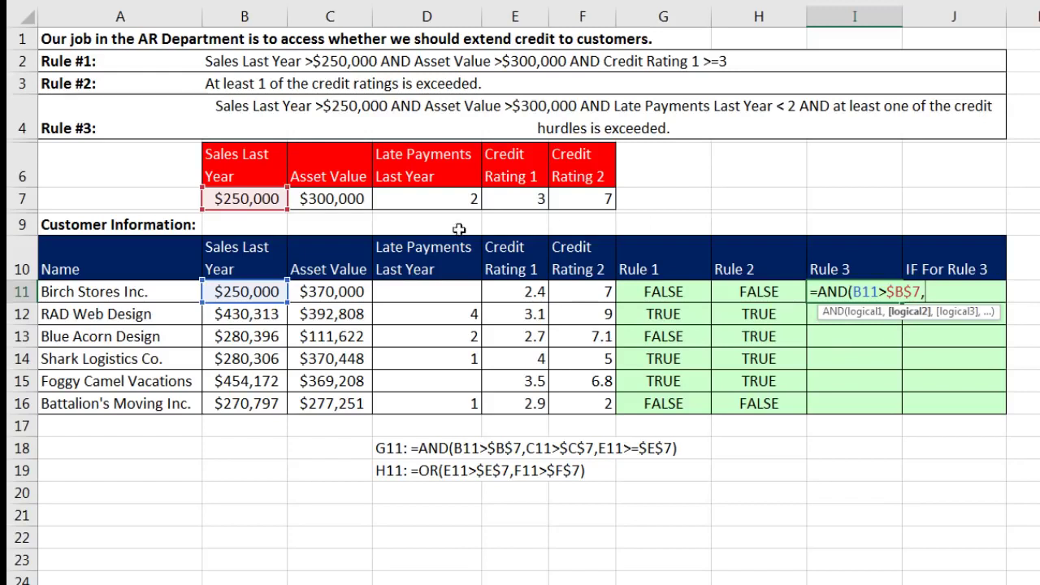
# Add the asset value test C11>$C$7 as the second argument of the AND formula in I11.
pyautogui.click(333, 291)
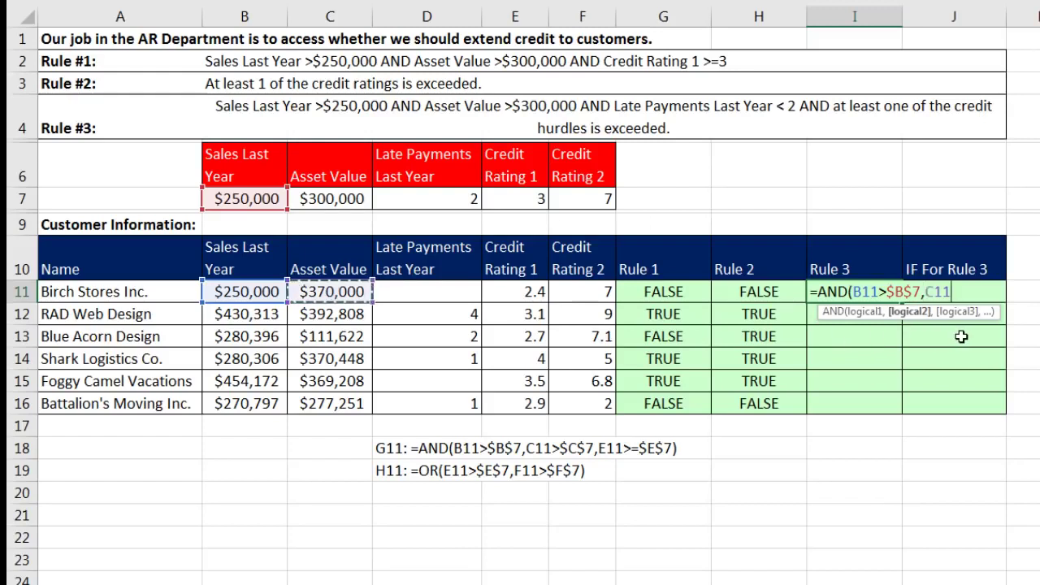
pyautogui.write('>')
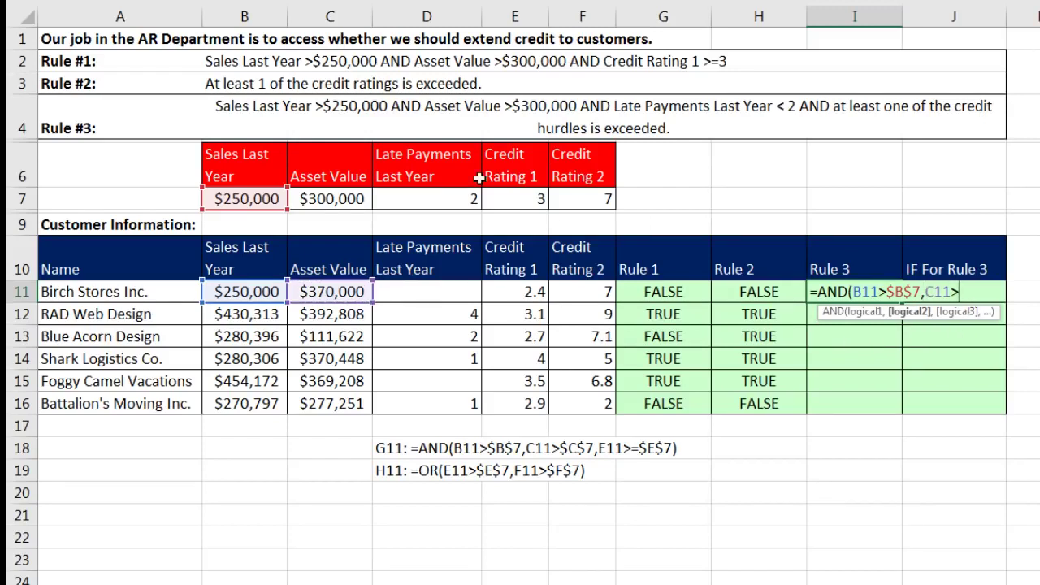
pyautogui.click(359, 199)
pyautogui.press('F4')
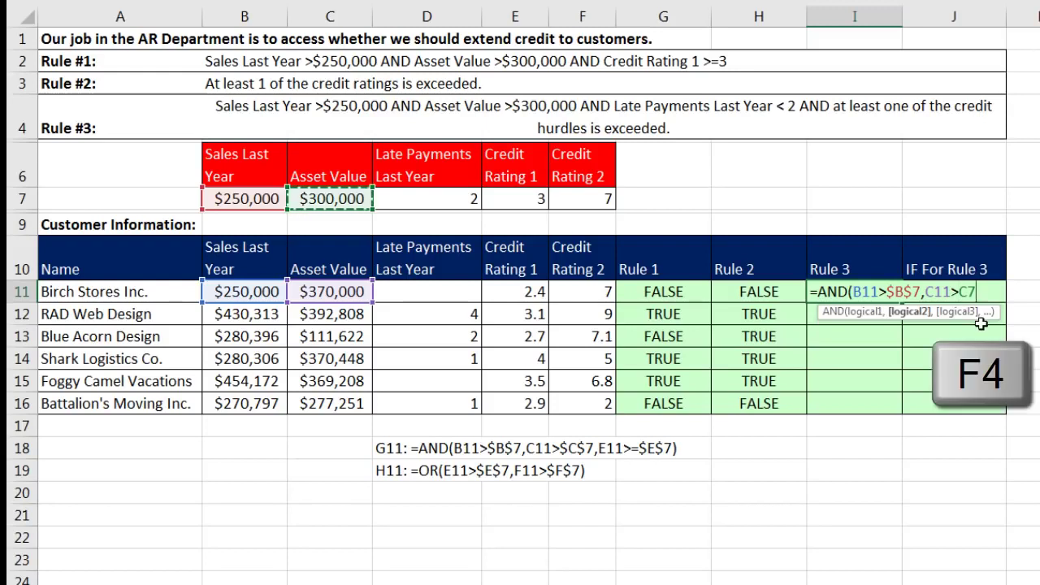
# Add the late payments test D11<$D$7 as the third argument of the AND formula in I11.
pyautogui.write(',')
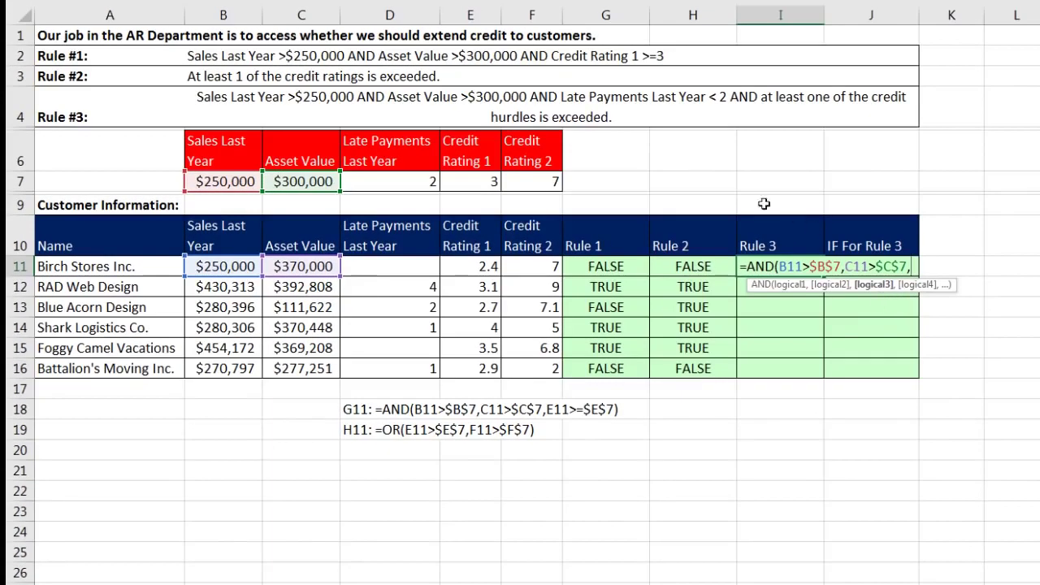
pyautogui.click(428, 264)
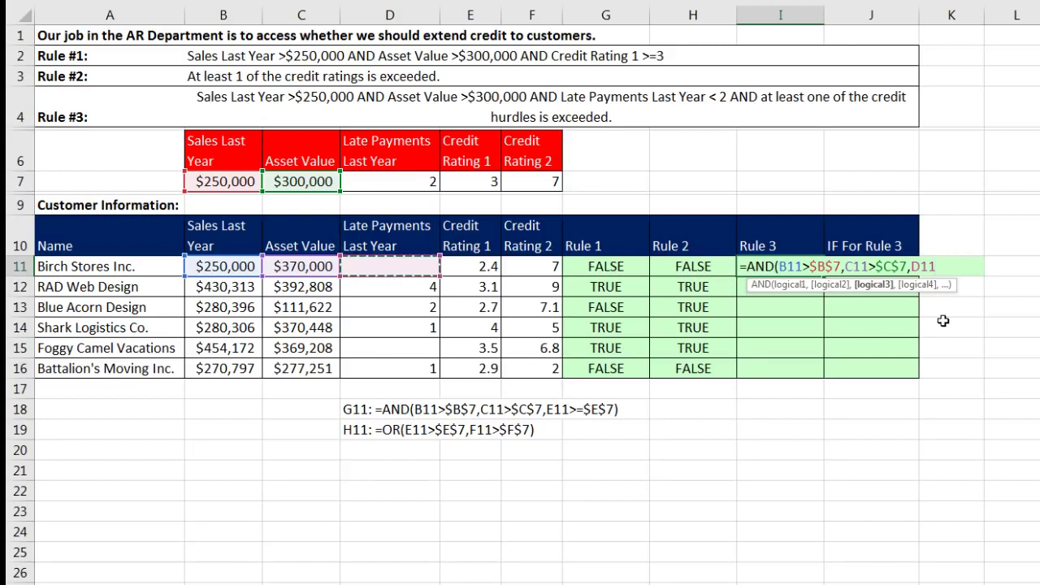
pyautogui.write('<')
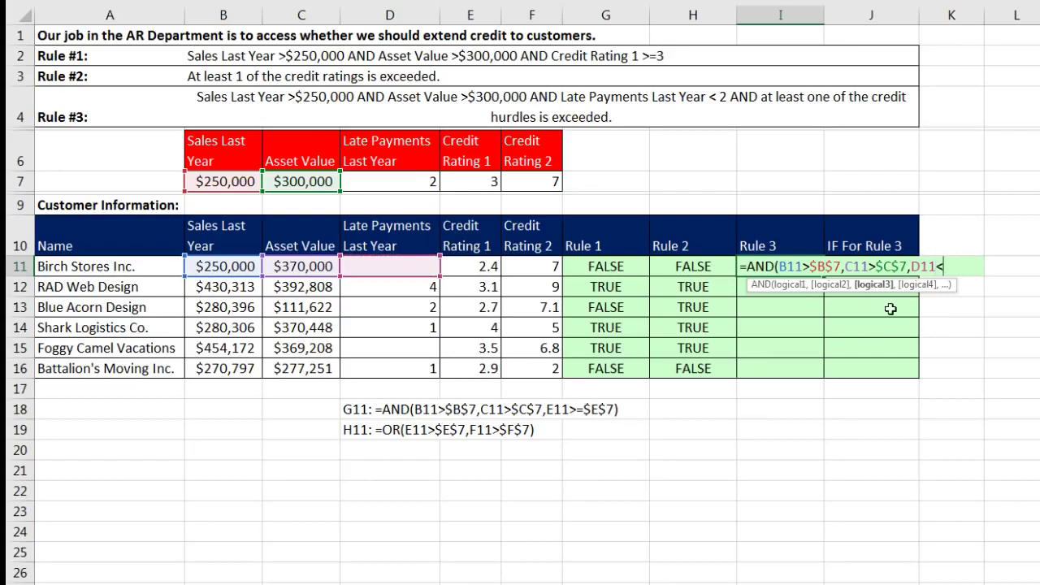
pyautogui.click(432, 181)
pyautogui.press('F4')
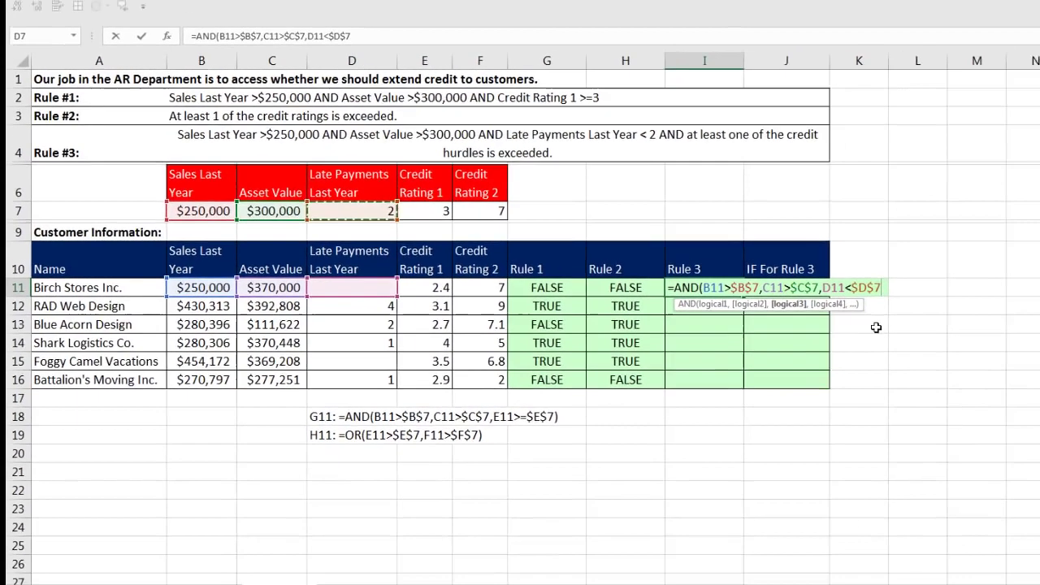
# Paste the copied OR formula text as the fourth argument of I11's AND formula and check its arguments individually.
pyautogui.write(',')
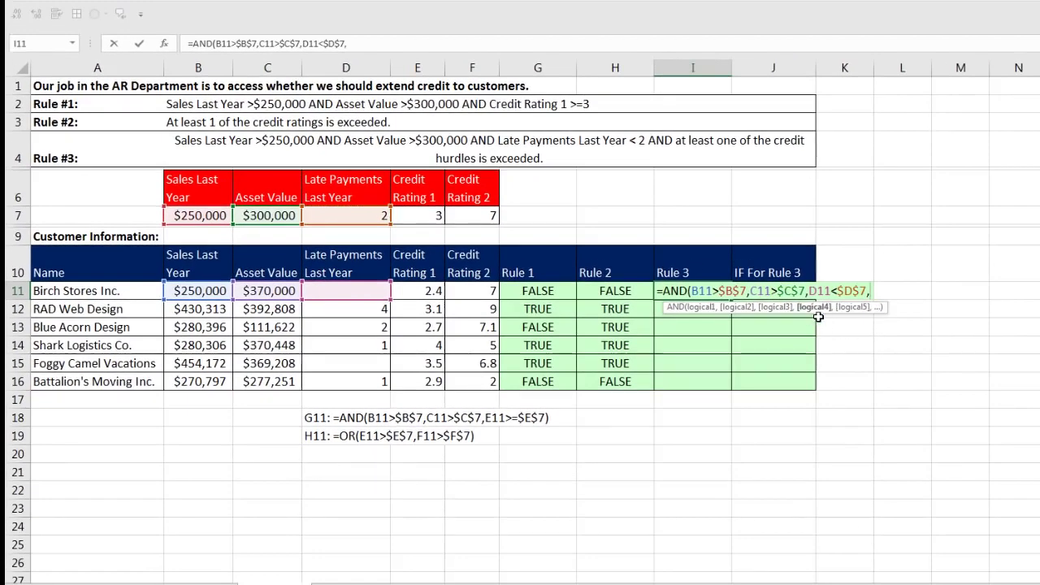
pyautogui.hotkey('ctrl', 'v')
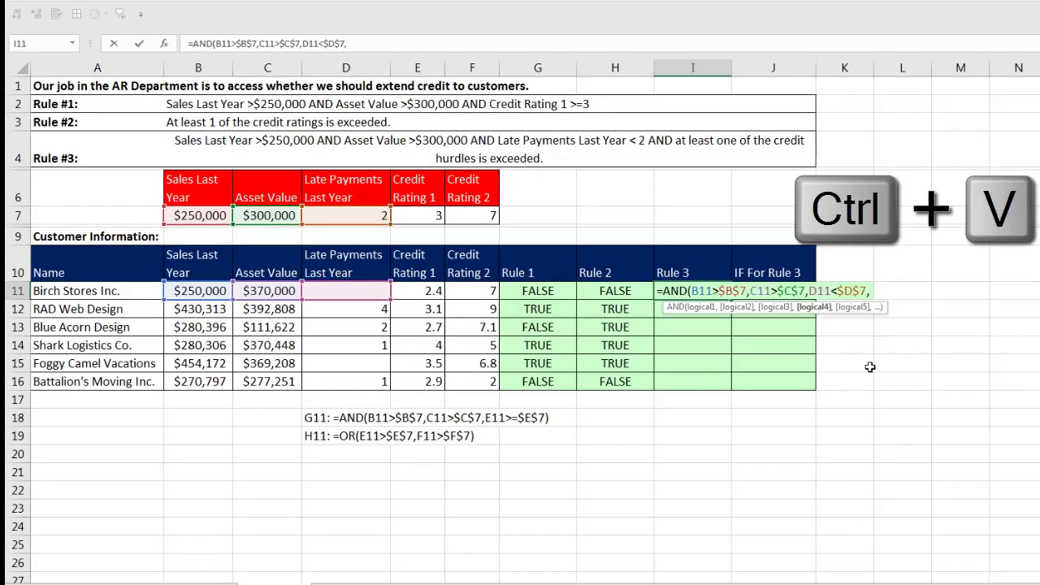
pyautogui.click(814, 308)
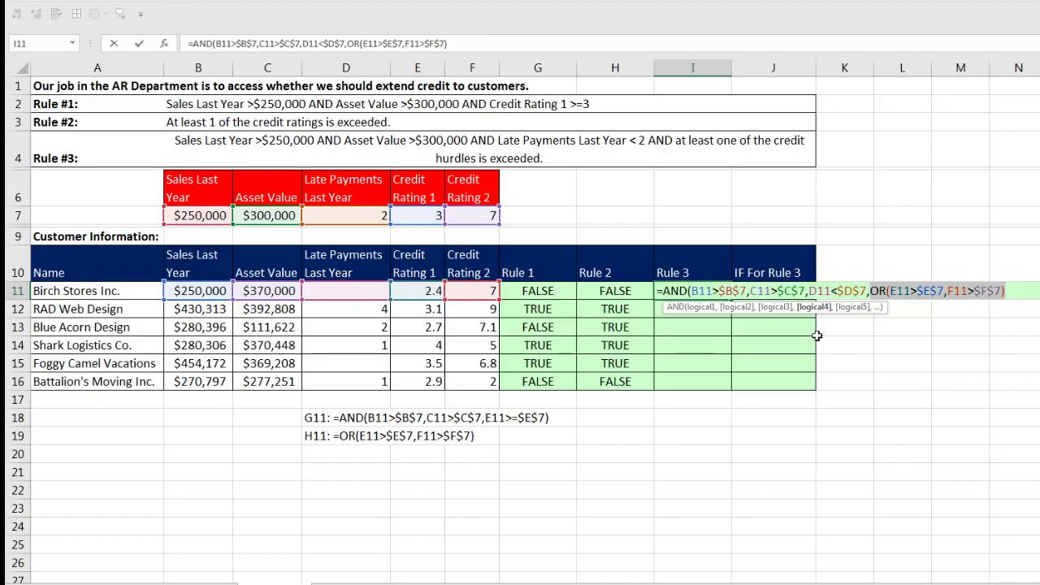
pyautogui.click(776, 307)
pyautogui.click(736, 308)
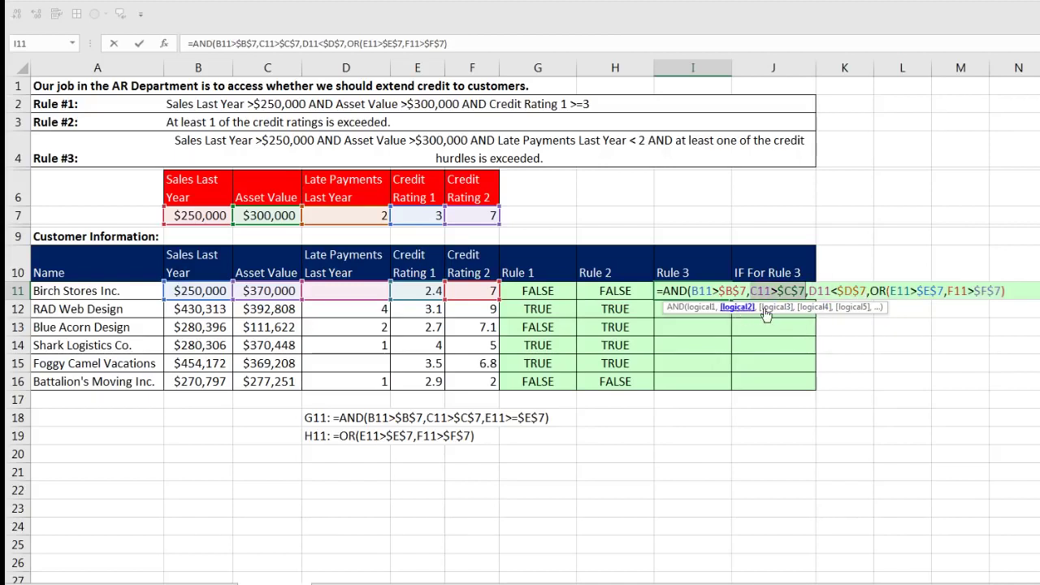
# Close and enter the AND formula in I11, and copy it down the Rule 3 column to row 16.
pyautogui.click(1012, 291)
pyautogui.write(')')
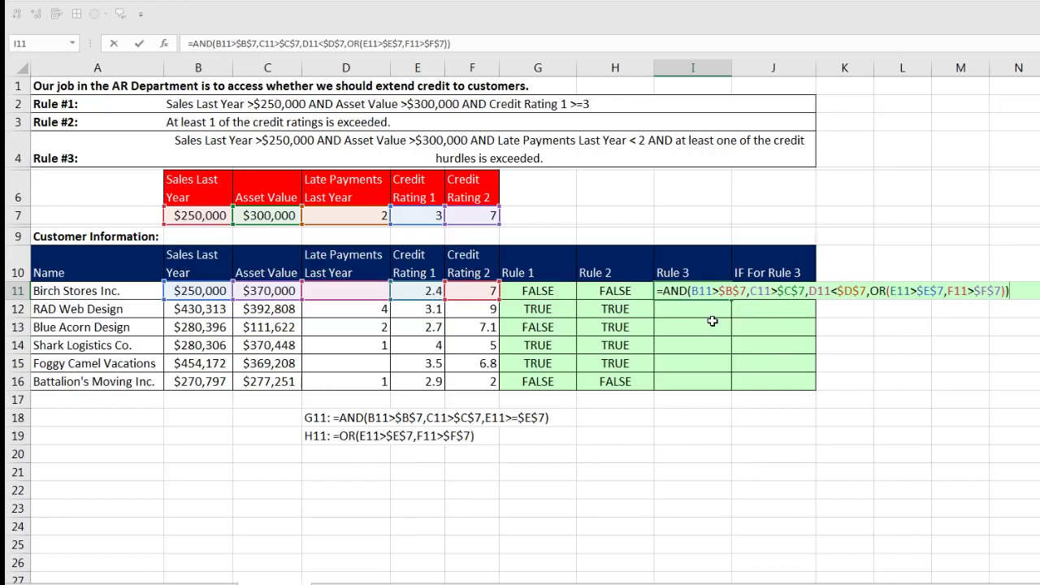
pyautogui.hotkey('ctrl', 'Return')
pyautogui.doubleClick(729, 302)
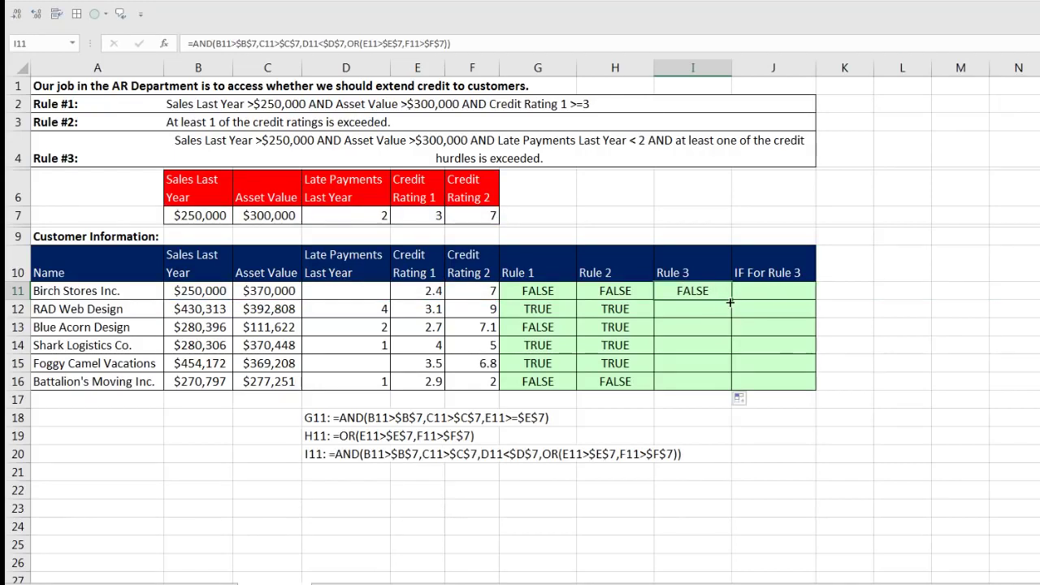
# Inspect the cell references of the Rule 3 formula in I16 and leave the formula as it is.
pyautogui.click(688, 384)
pyautogui.press('F2')
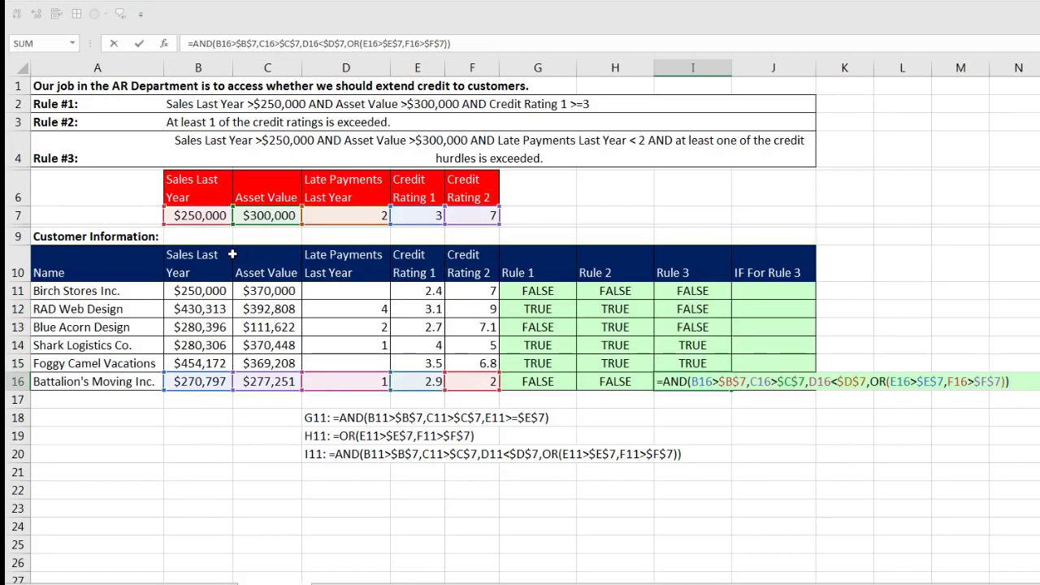
pyautogui.hotkey('ctrl', 'Return')
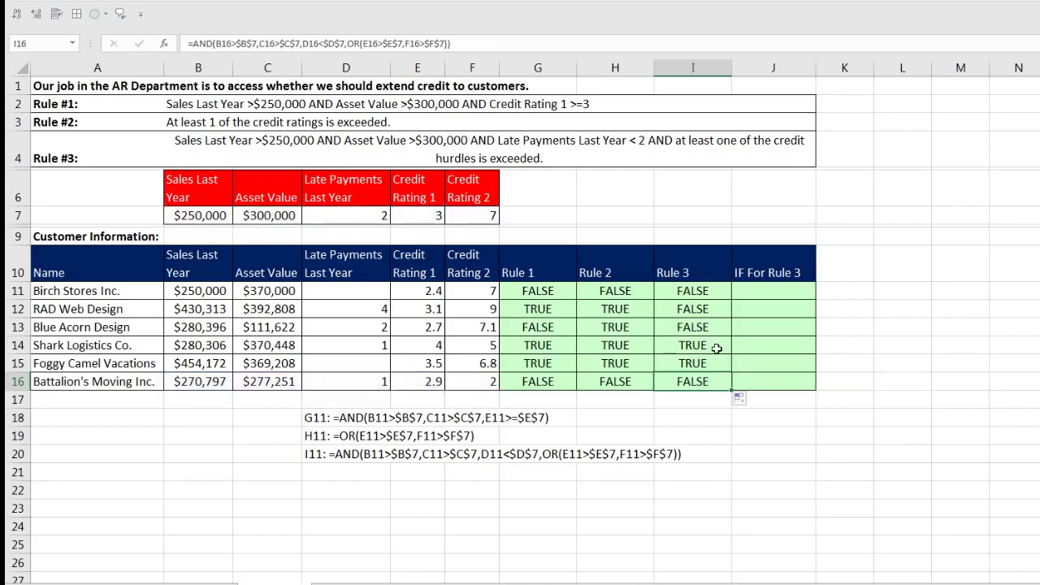
# Compare Shark Logistics Co.'s values in row 14 with the hurdles and inspect the Rule 3 formula in I14.
pyautogui.click(205, 351)
pyautogui.click(269, 347)
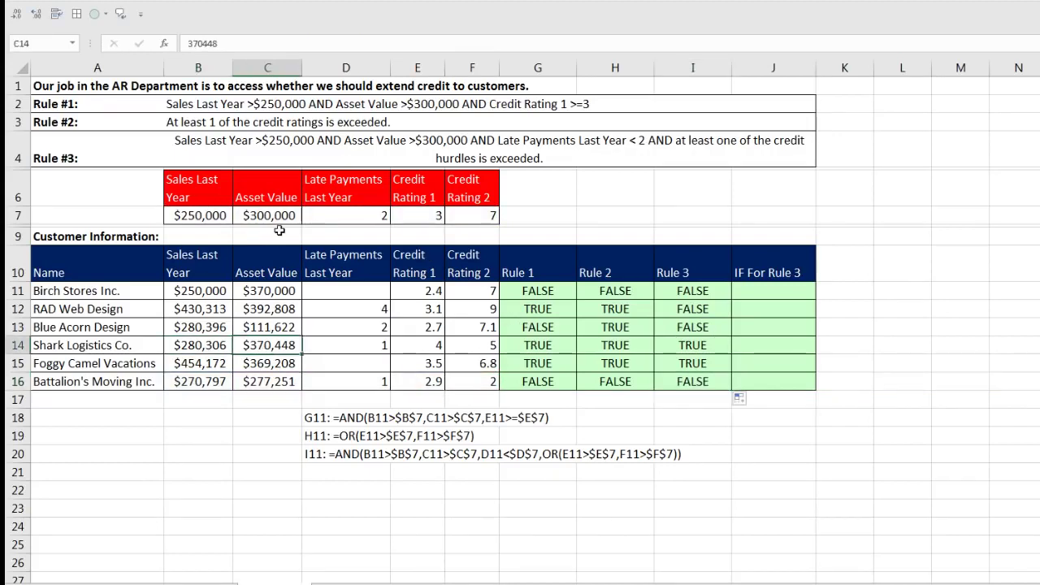
pyautogui.click(370, 347)
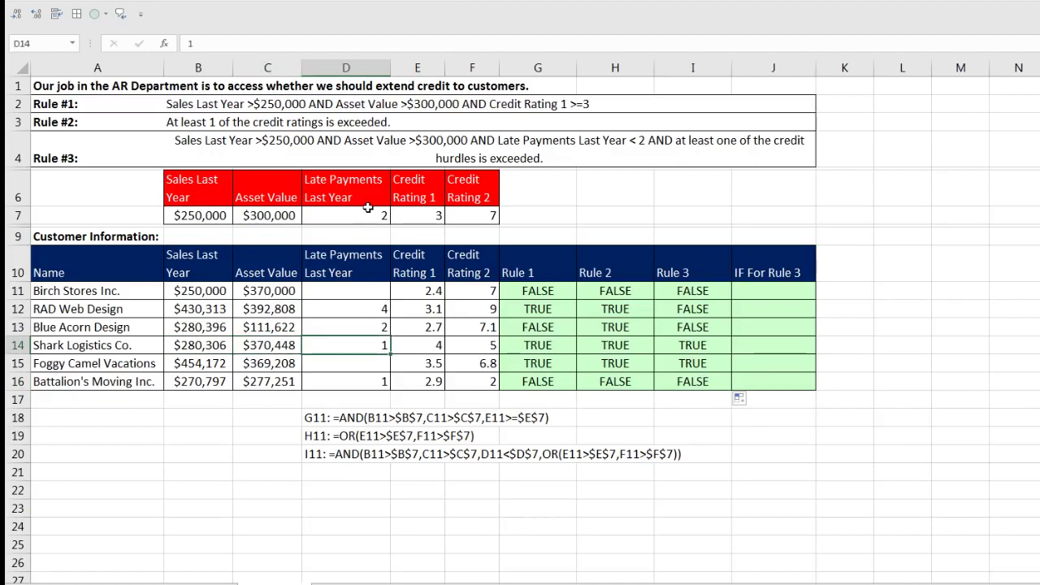
pyautogui.click(415, 343)
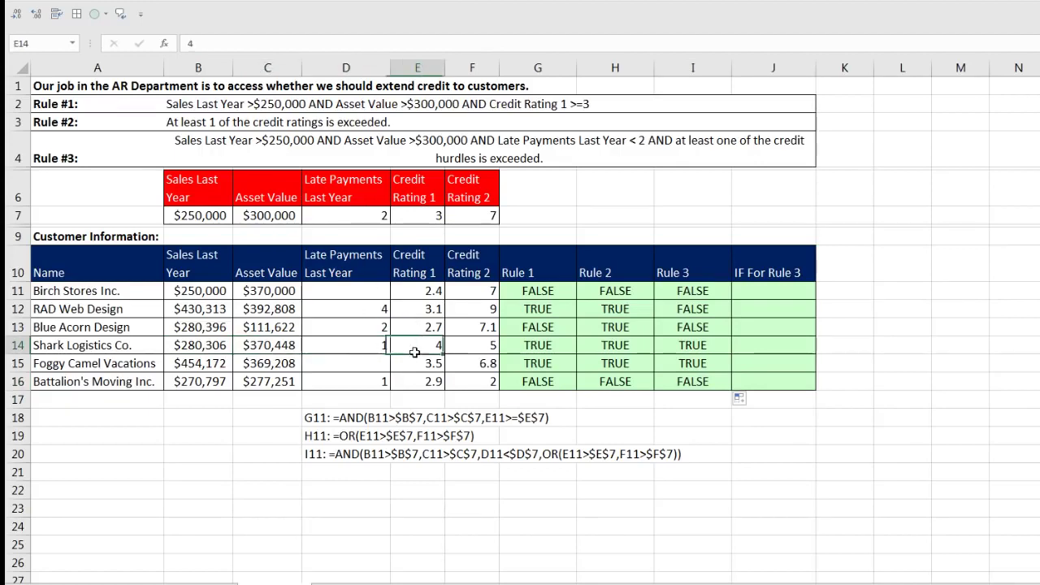
pyautogui.click(475, 347)
pyautogui.click(687, 348)
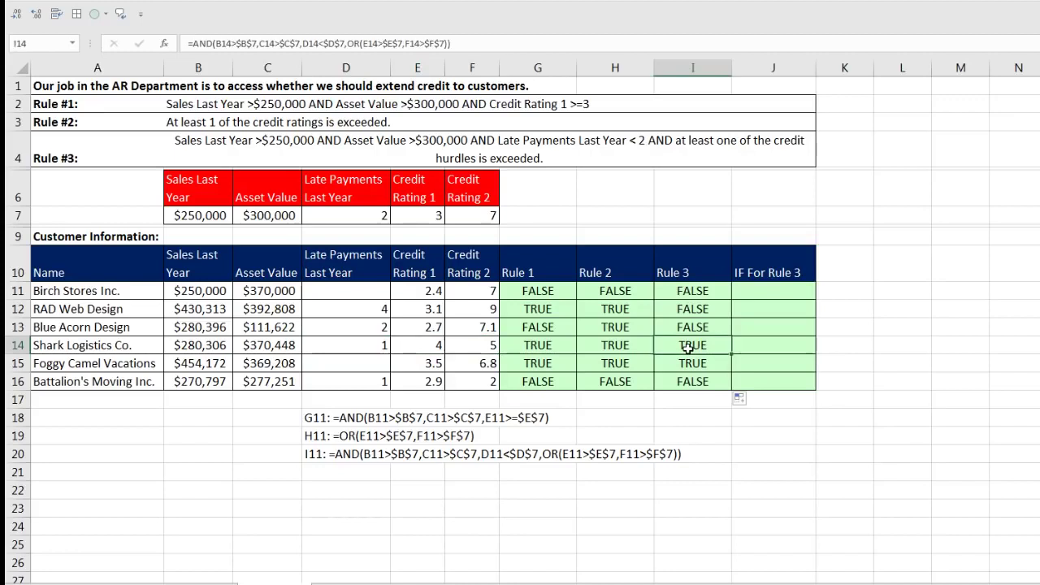
pyautogui.doubleClick(683, 348)
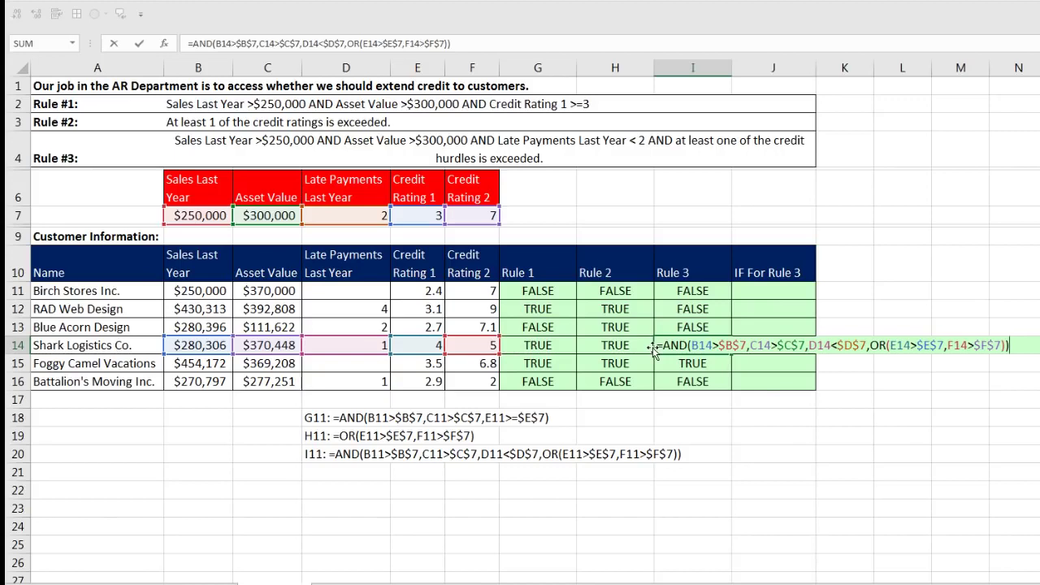
pyautogui.hotkey('ctrl', 'Return')
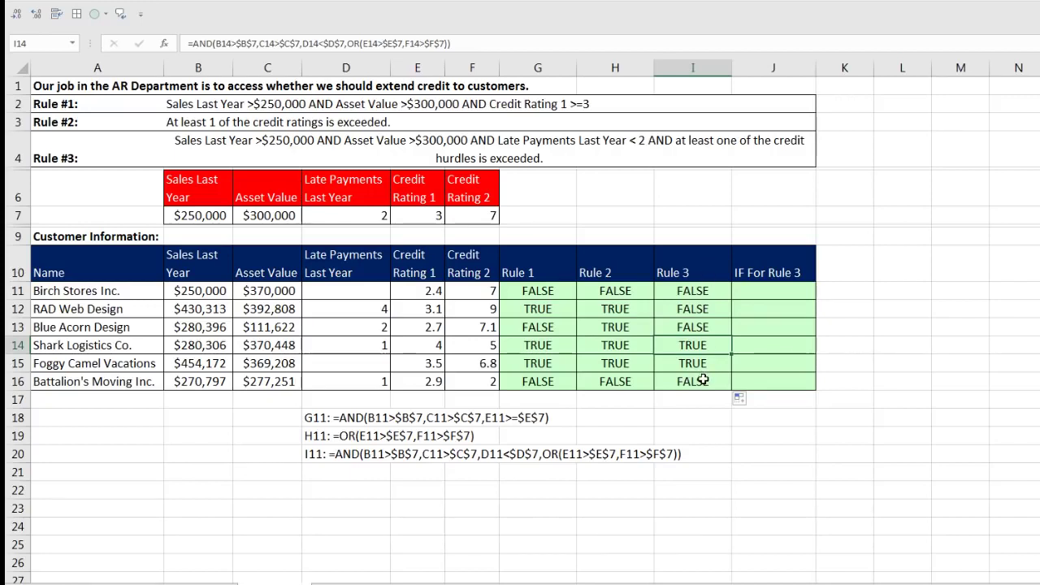
pyautogui.click(777, 289)
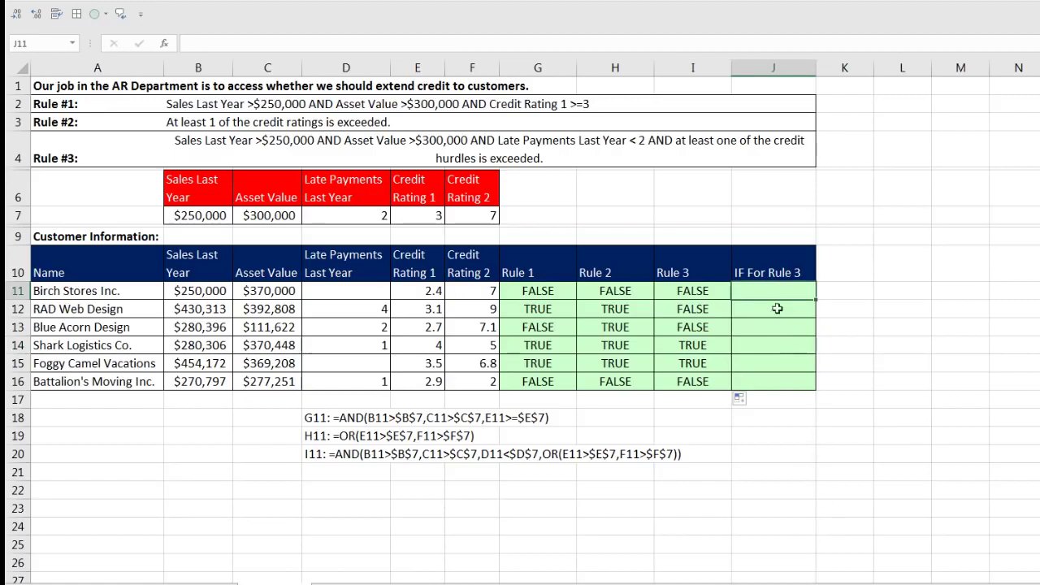
pyautogui.click(770, 313)
pyautogui.click(768, 330)
pyautogui.click(771, 351)
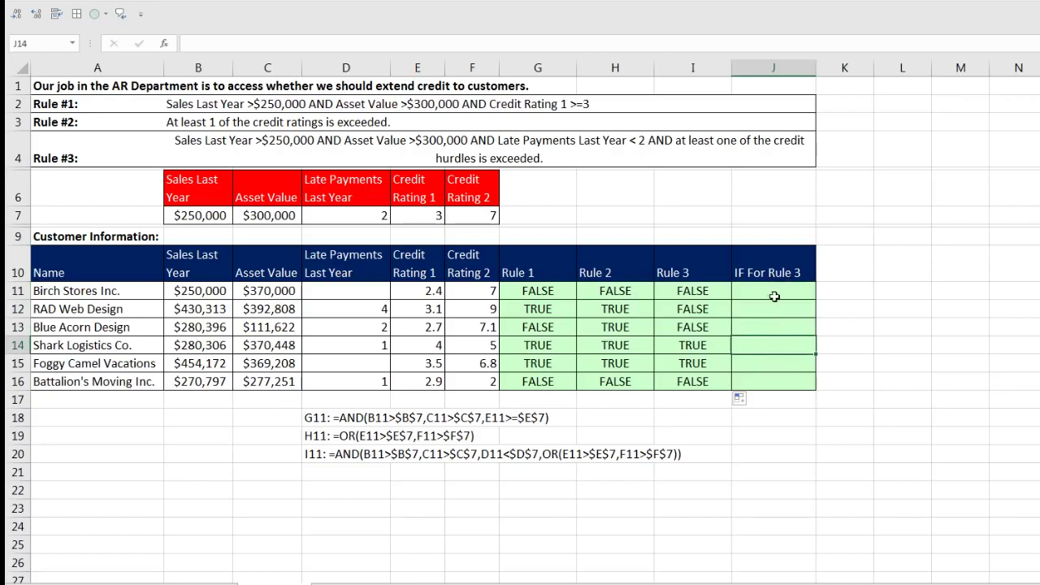
# Begin an IF formula in J11 with the Rule 3 result in I11 as its logical test.
pyautogui.click(771, 293)
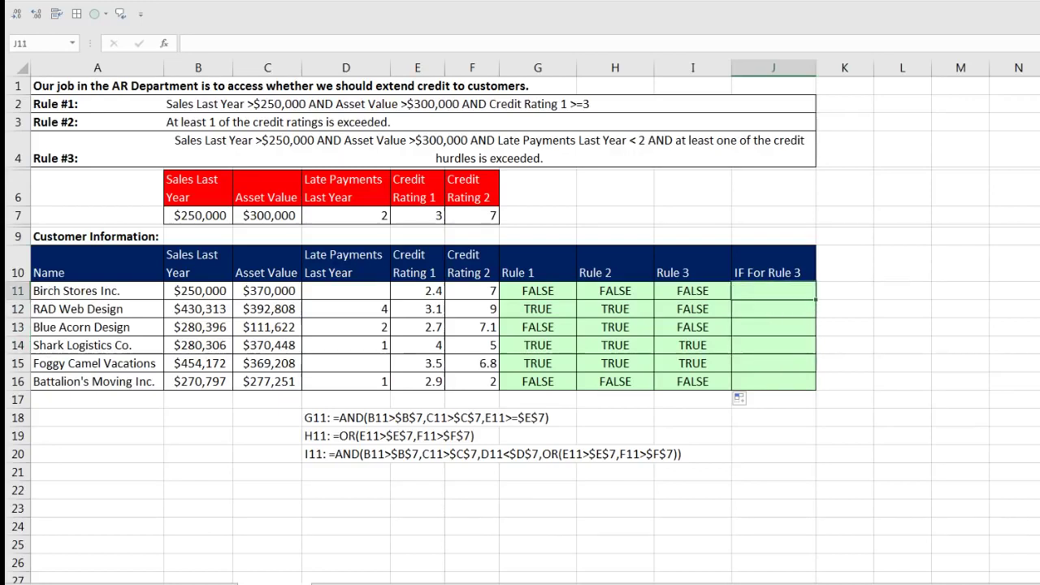
pyautogui.write('=IF(')
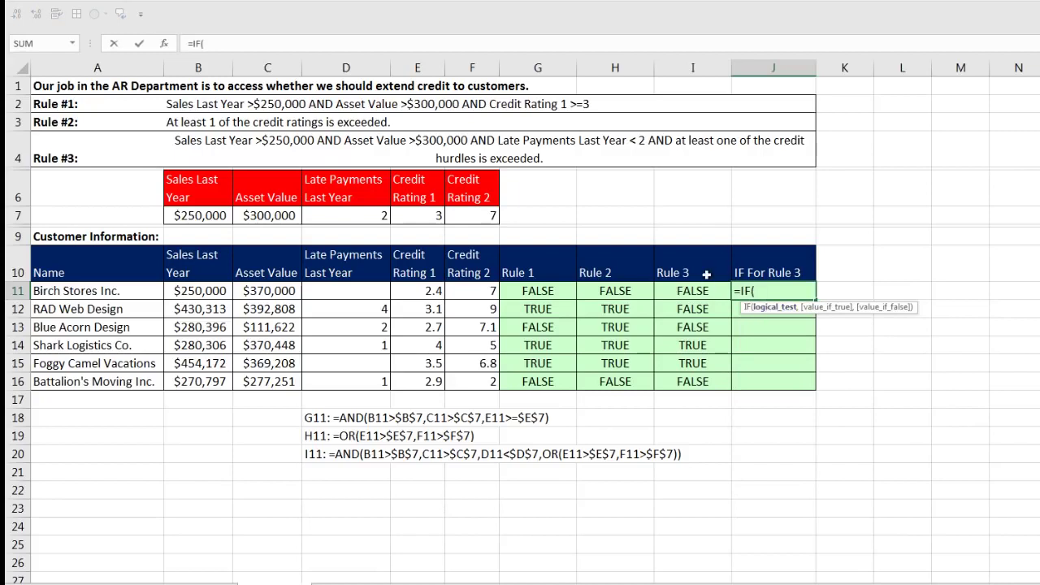
pyautogui.click(685, 294)
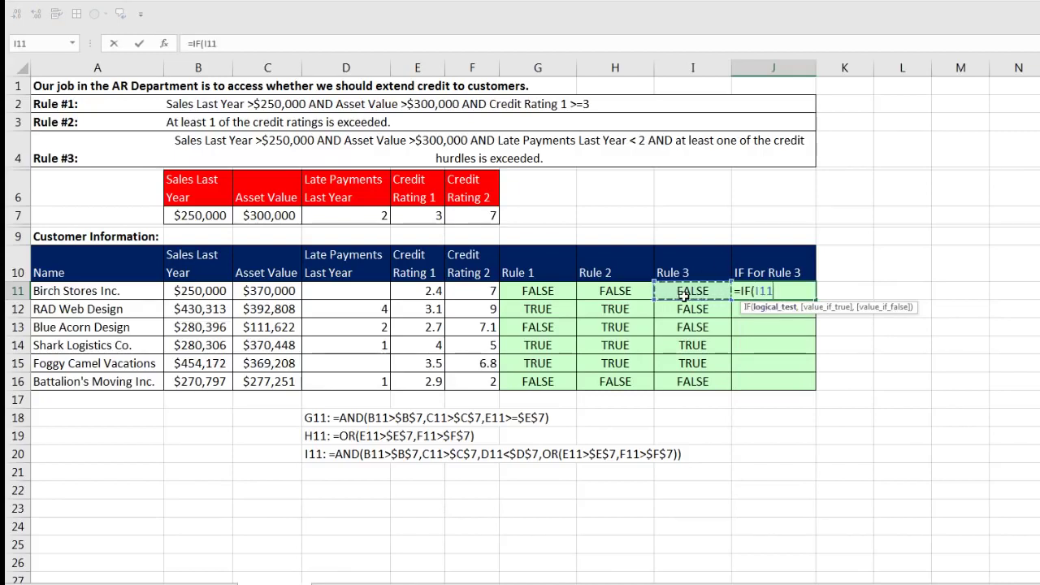
pyautogui.write(',')
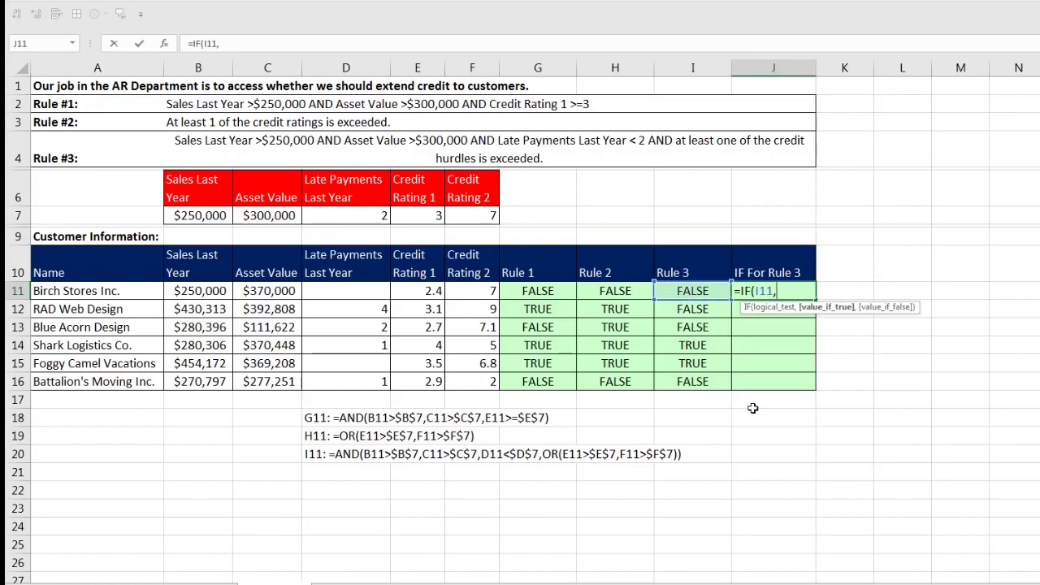
# Complete J11's IF formula with "Credit" if true and "No Credit" if false, and copy it down to J16.
pyautogui.write('"Credit')
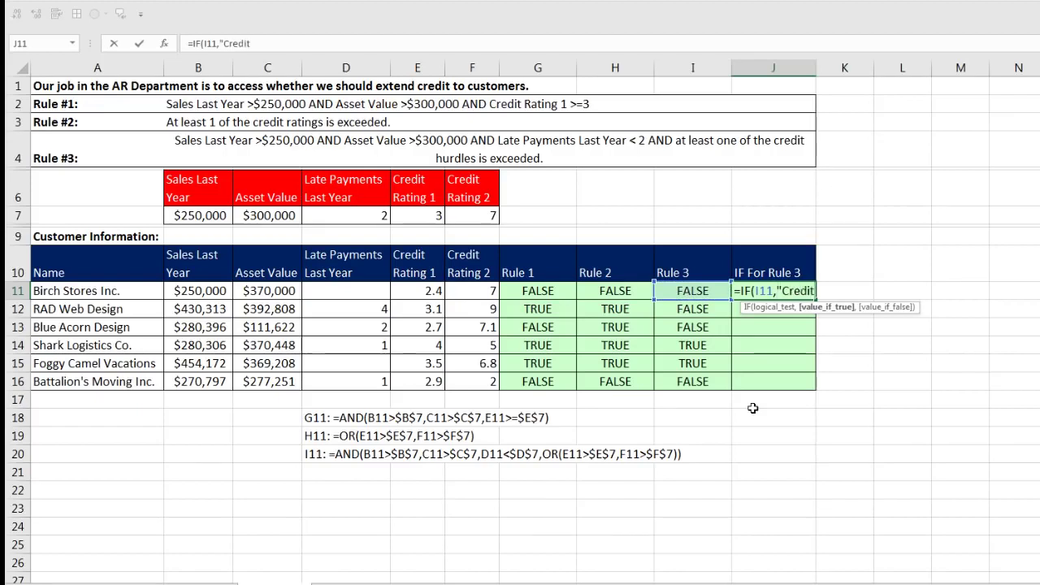
pyautogui.write('",')
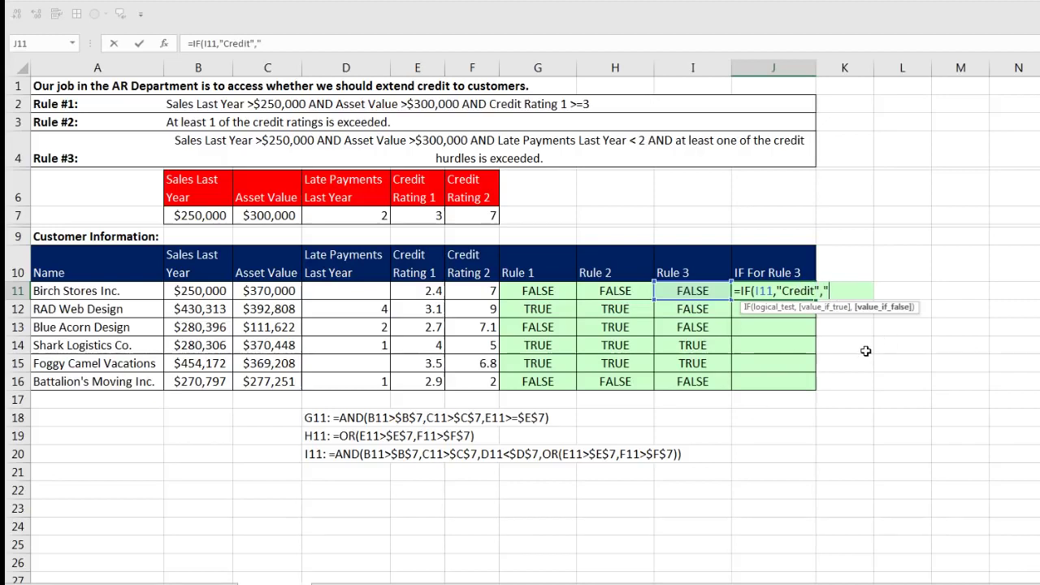
pyautogui.write('"No Credi')
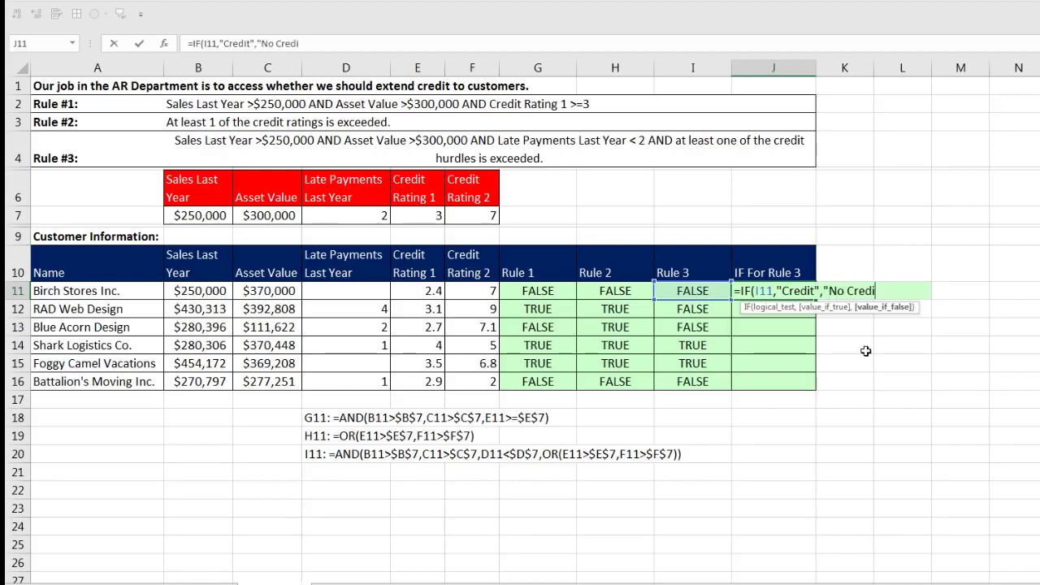
pyautogui.write('t")')
pyautogui.hotkey('ctrl', 'Return')
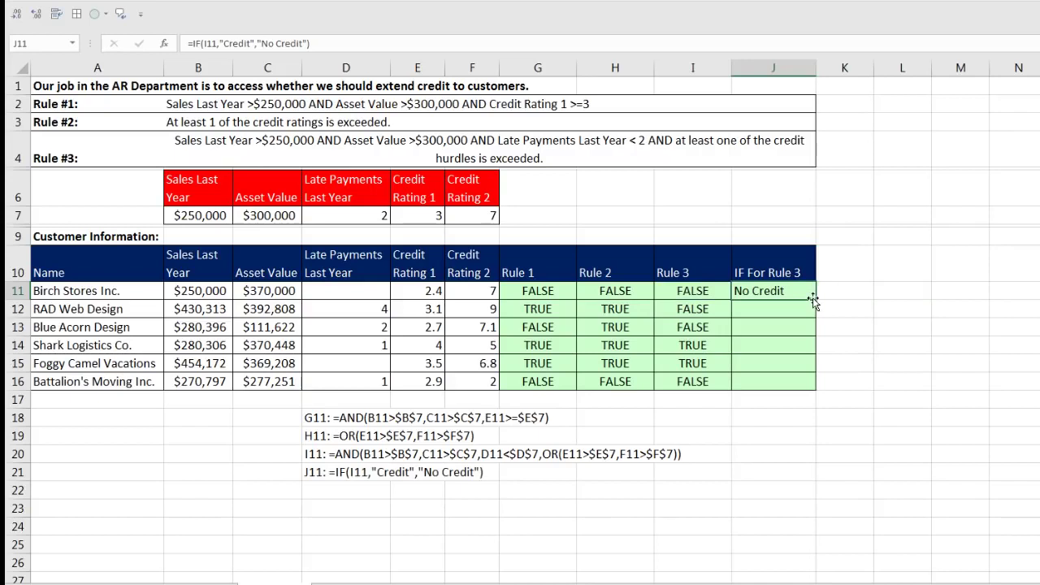
pyautogui.doubleClick(815, 299)
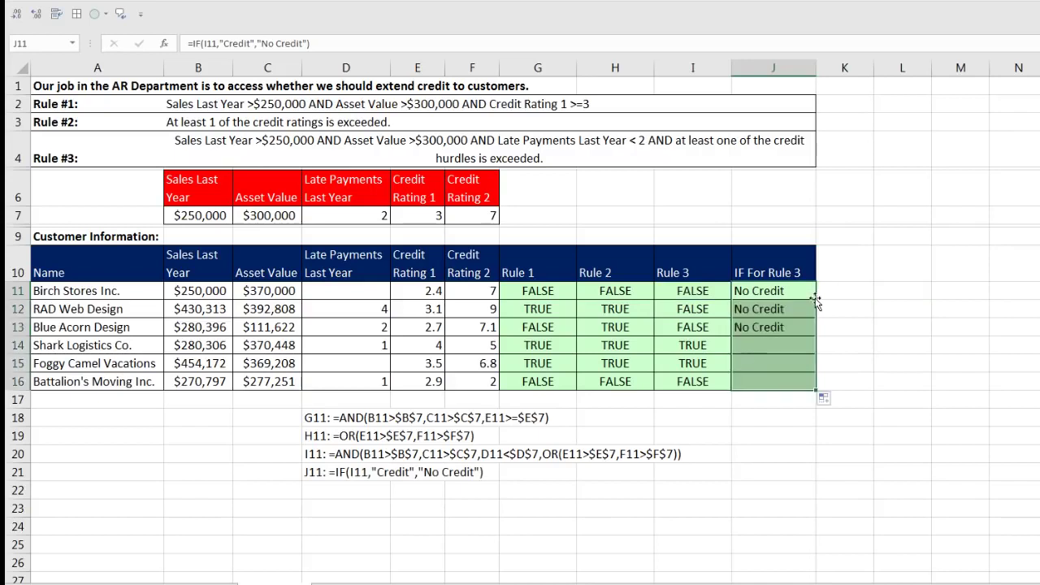
# Inspect the IF formula in J16 without editing it, and select the IF For Rule 3 column, J10:J16.
pyautogui.click(782, 382)
pyautogui.doubleClick(782, 382)
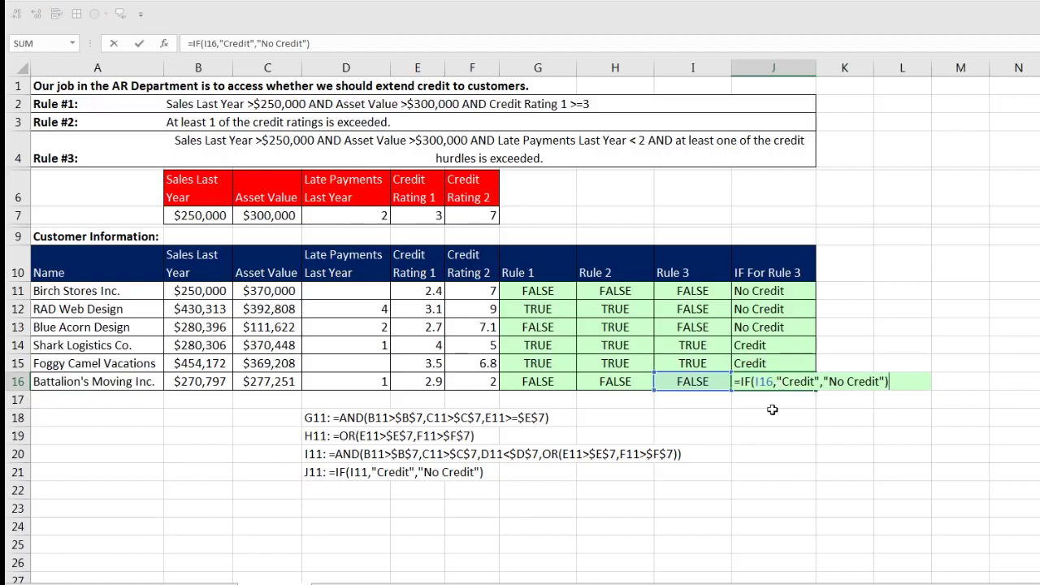
pyautogui.press('Escape')
pyautogui.moveTo(774, 271); pyautogui.dragTo(788, 379)
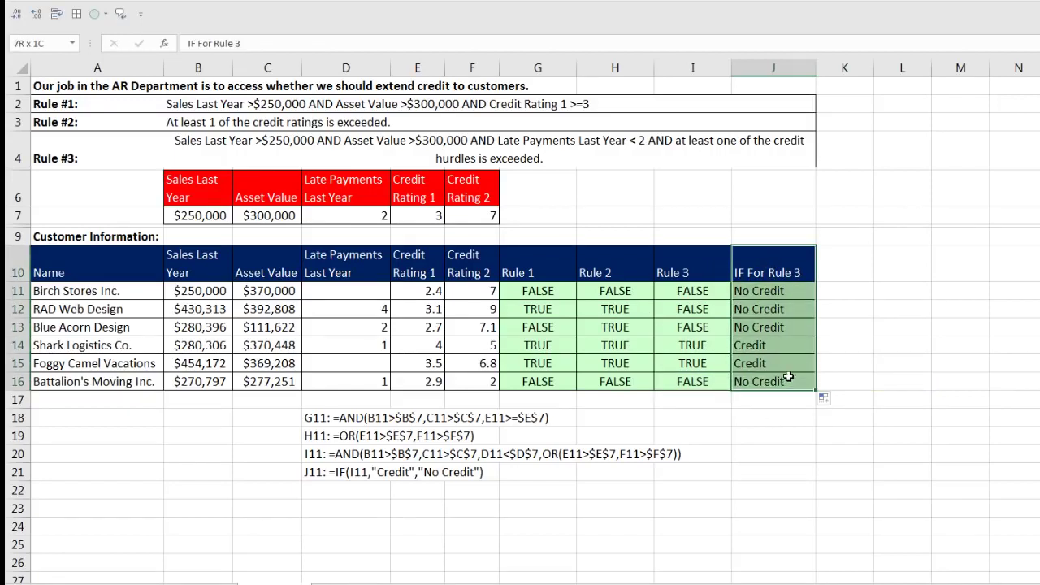
# Inspect the logical test reference I11 inside J11's IF formula and leave the cell without changing it.
pyautogui.doubleClick(756, 293)
pyautogui.doubleClick(765, 291)
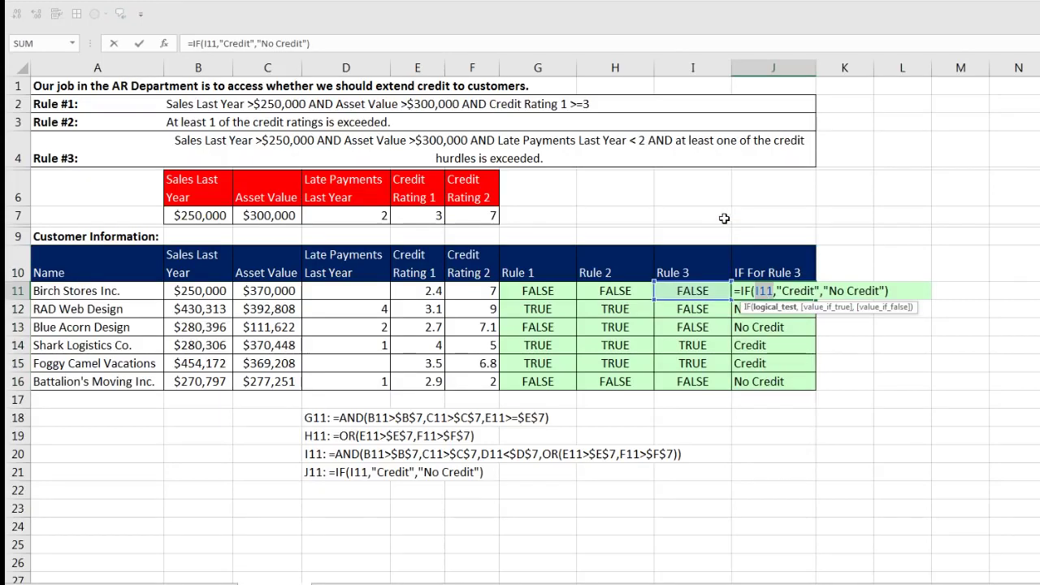
pyautogui.click(694, 293)
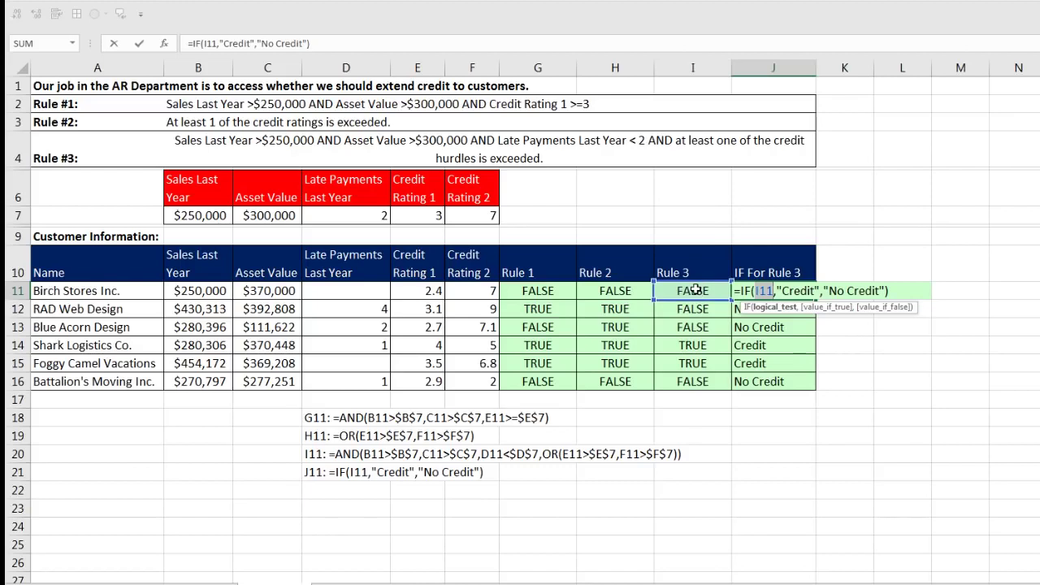
pyautogui.press('Return')
# Copy the Rule 3 AND formula text from I11 without its equals sign.
pyautogui.press('F2')
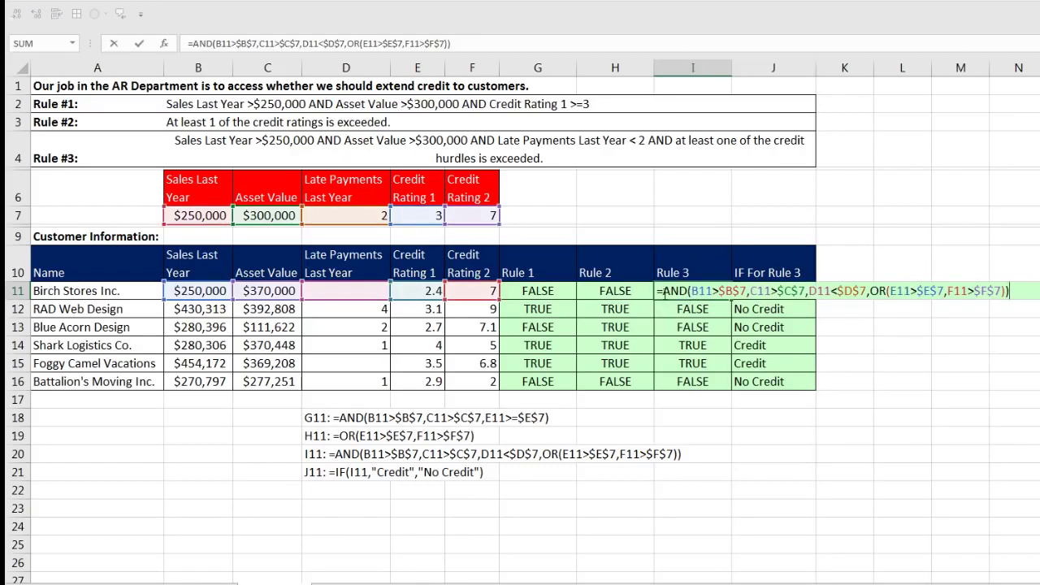
pyautogui.moveTo(665, 294); pyautogui.dragTo(1024, 297)
pyautogui.hotkey('ctrl', 'c')
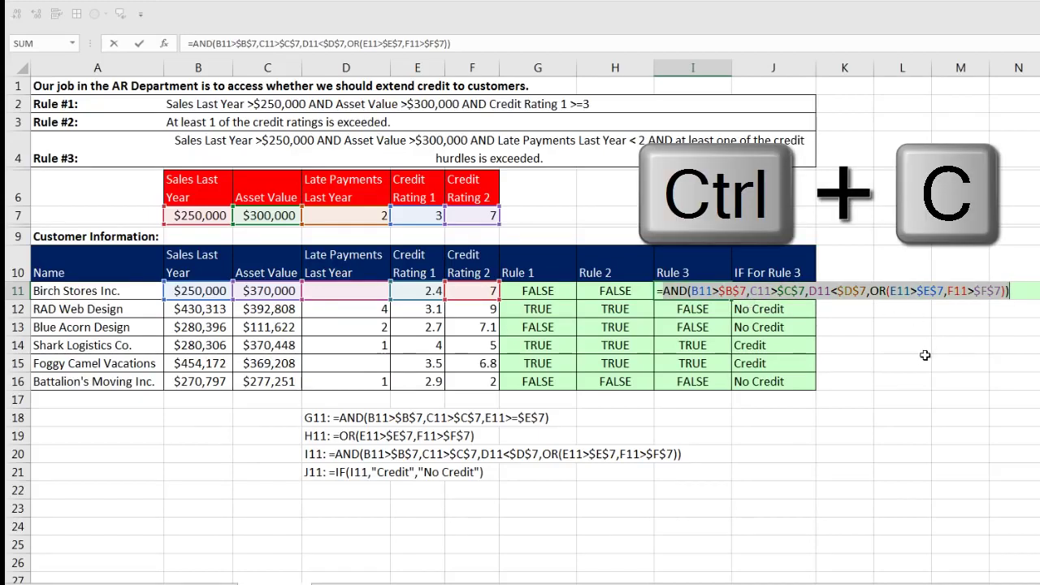
# Replace the I11 logical test in J11's IF formula with the copied Rule 3 AND formula.
pyautogui.press('Escape')
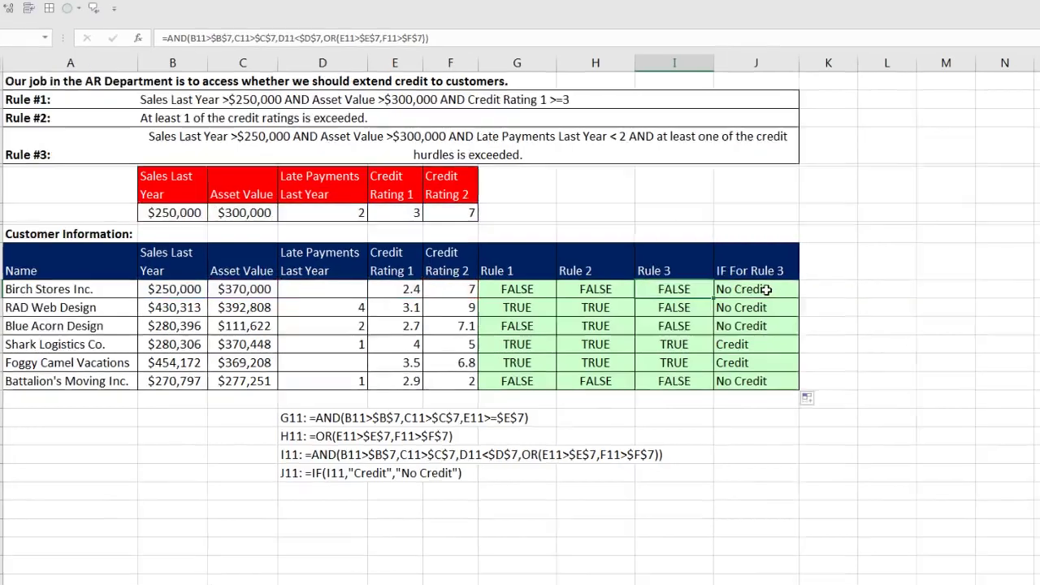
pyautogui.doubleClick(793, 294)
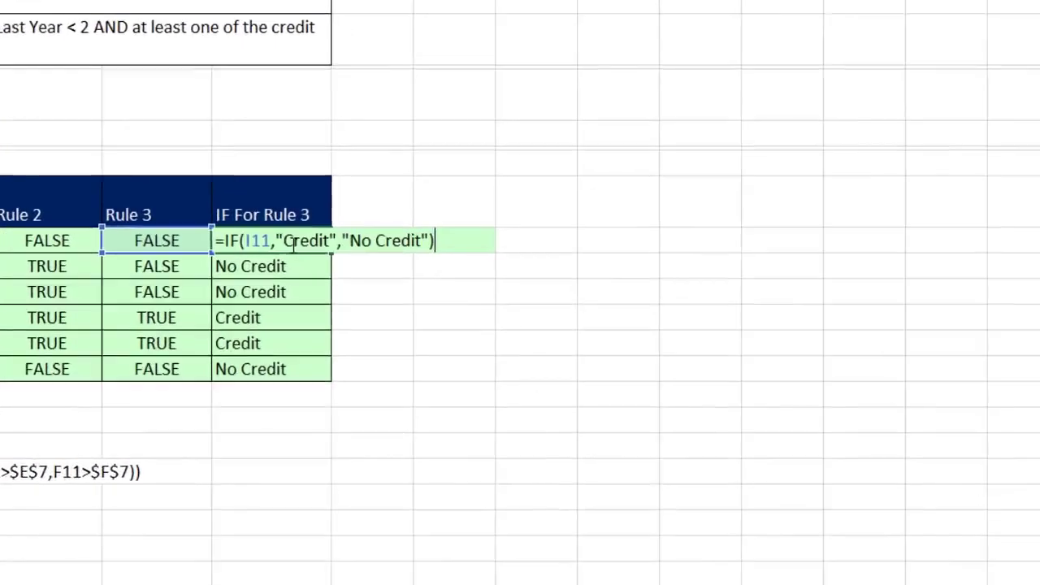
pyautogui.click(272, 241)
pyautogui.hotkey('shift', 'Left')
pyautogui.hotkey('shift', 'Left')
pyautogui.hotkey('shift', 'Left')
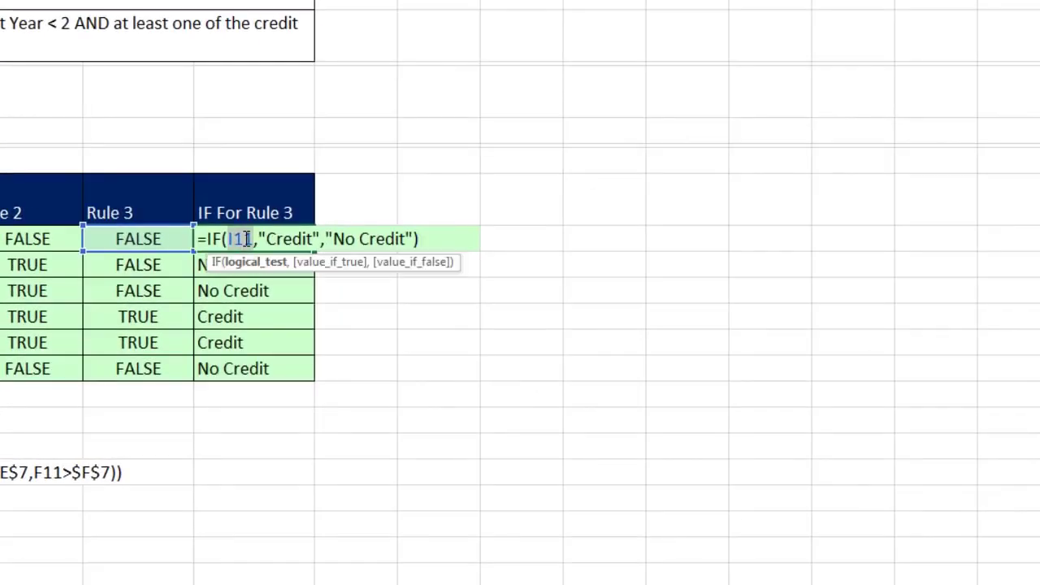
pyautogui.hotkey('ctrl', 'v')
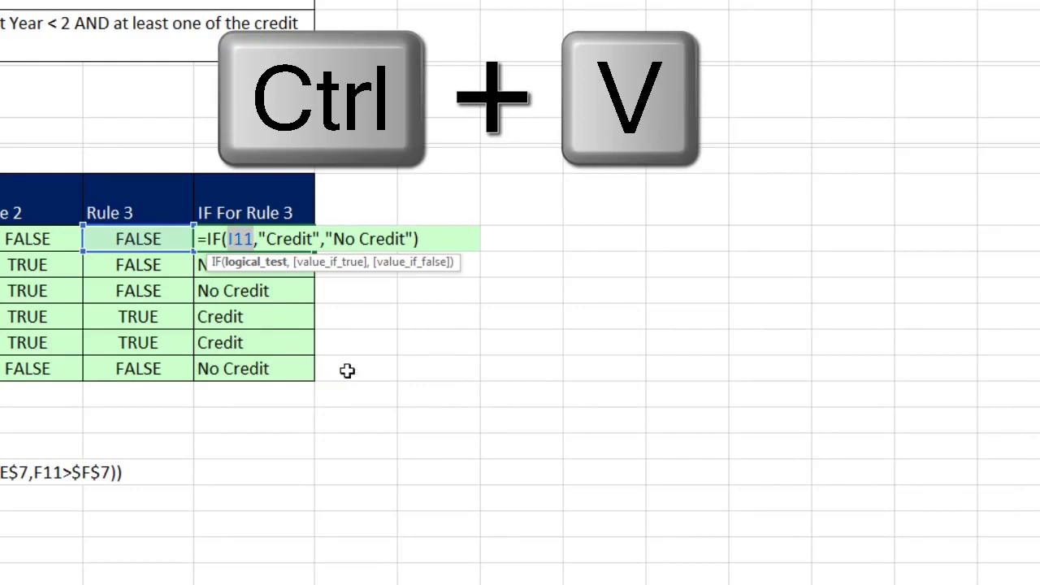
pyautogui.hotkey('ctrl', 'v')
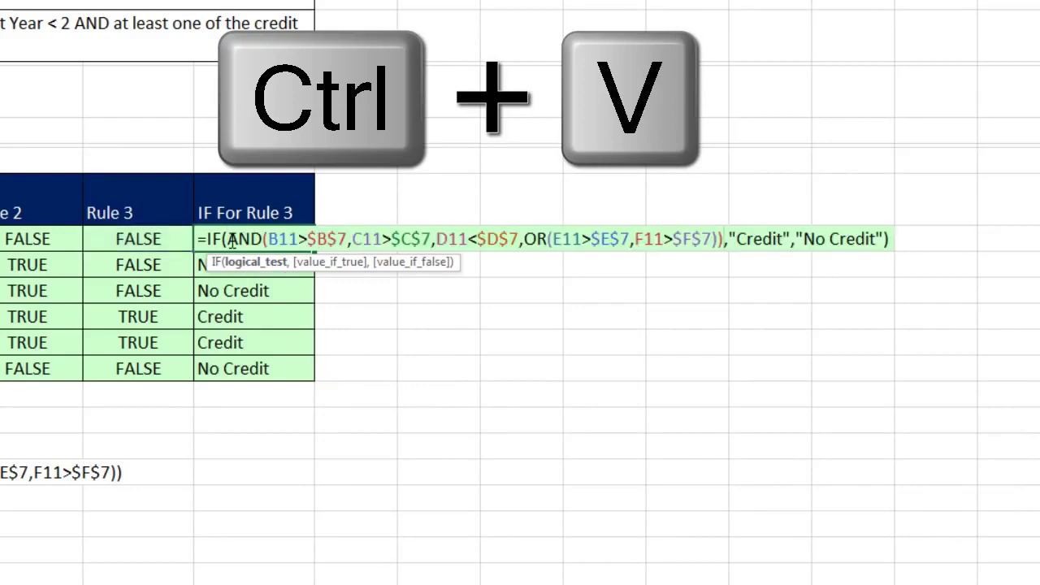
# Check the nested AND logical test, enter J11's IF formula, and copy it down to J16.
pyautogui.click(235, 269)
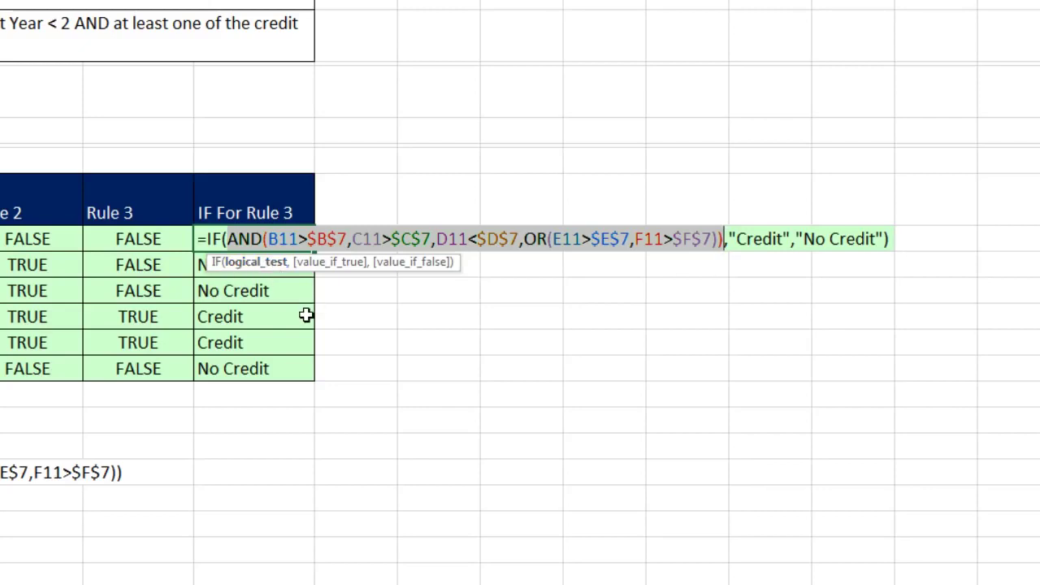
pyautogui.hotkey('ctrl', 'Return')
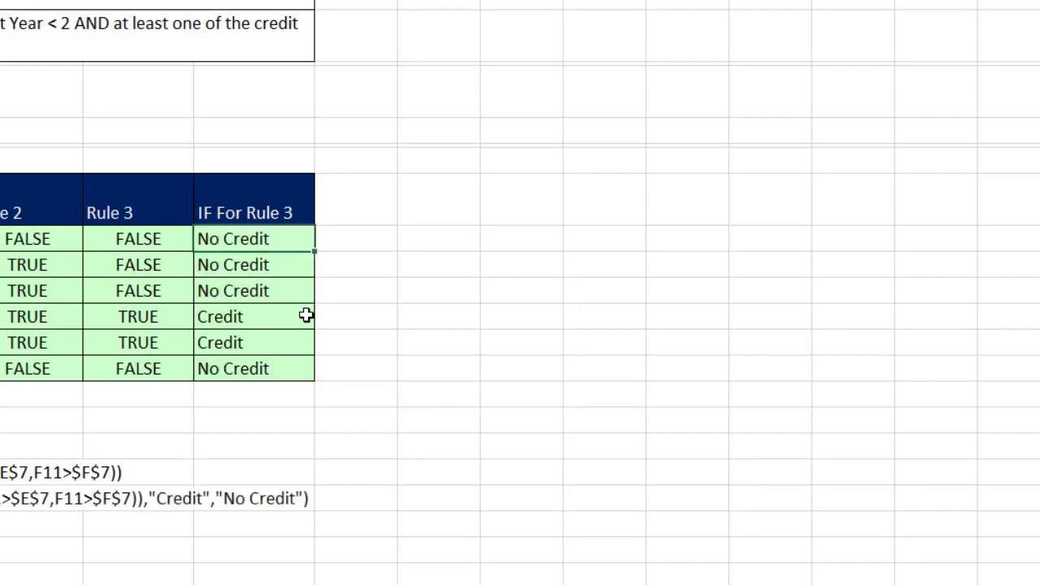
pyautogui.doubleClick(314, 251)
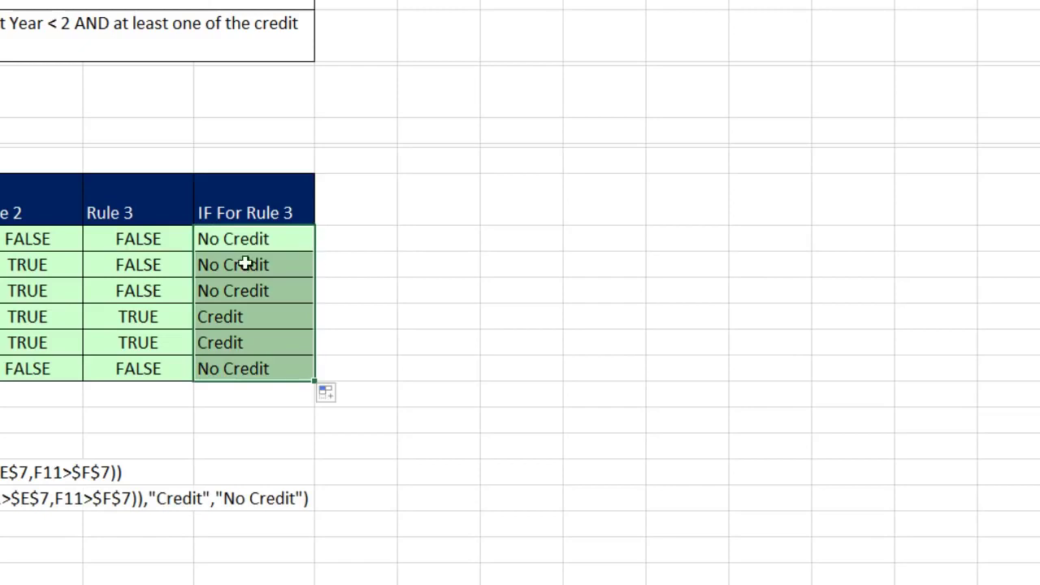
# Clear all contents and formatting from the Rule 1 to Rule 3 columns, G10:I16.
pyautogui.moveTo(431, 289); pyautogui.dragTo(561, 388)
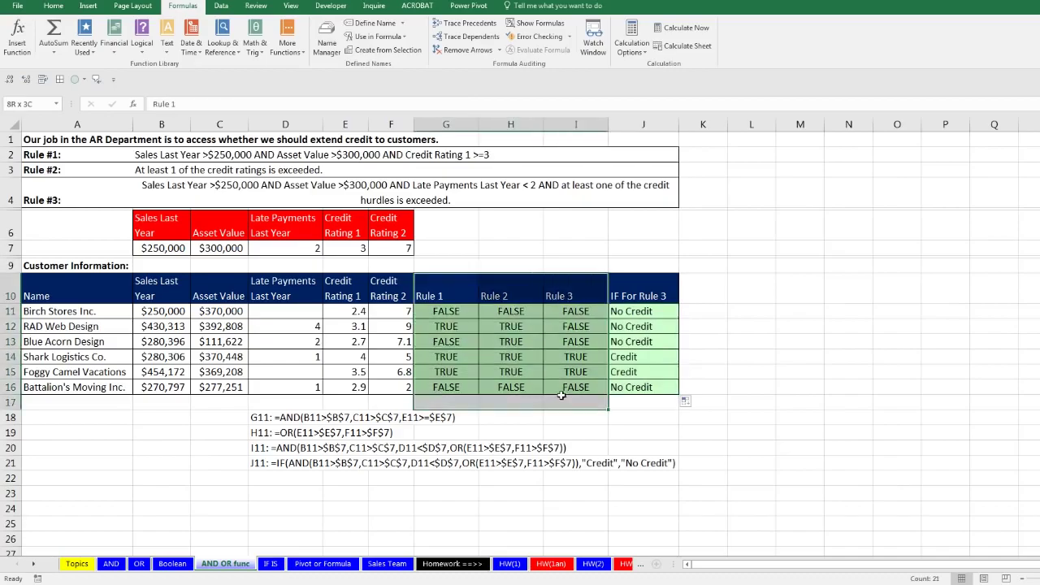
pyautogui.hotkey('alt', 'e')
pyautogui.press('a')
pyautogui.press('a')
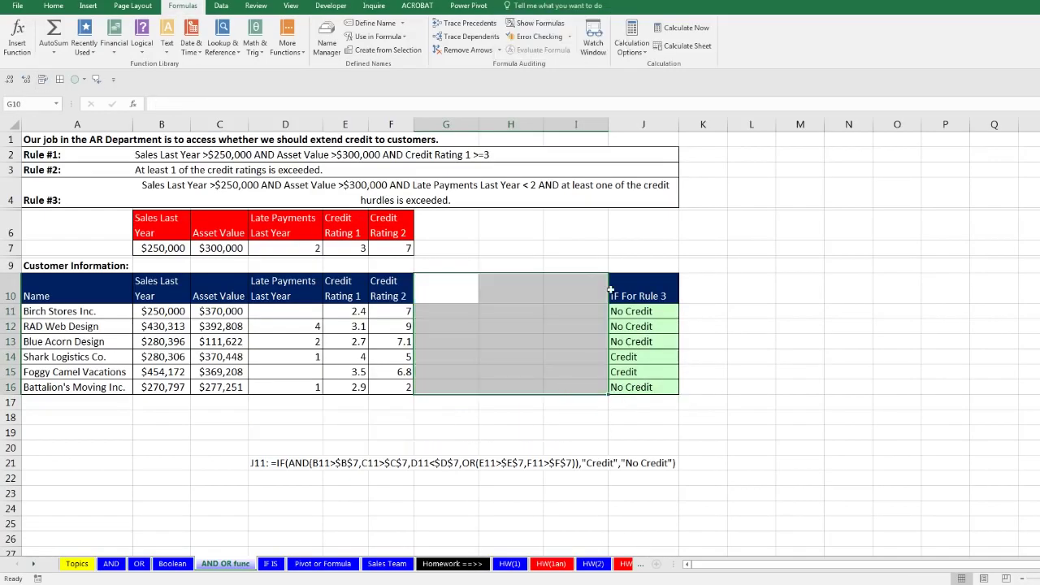
# Inspect J11's IF formula without changing it, and undo the clearing of the Rule 1 to Rule 3 columns.
pyautogui.doubleClick(634, 312)
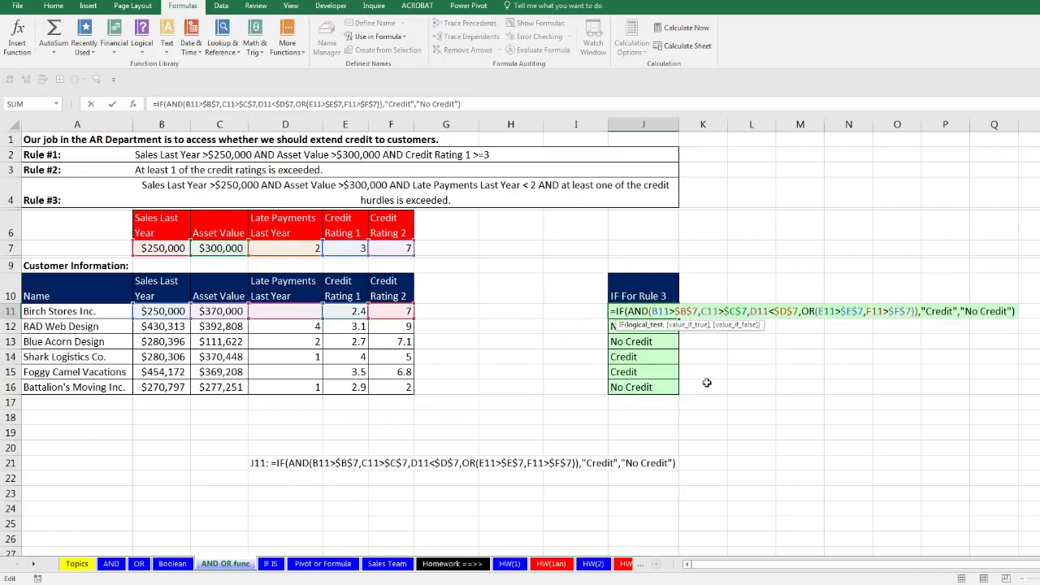
pyautogui.press('Escape')
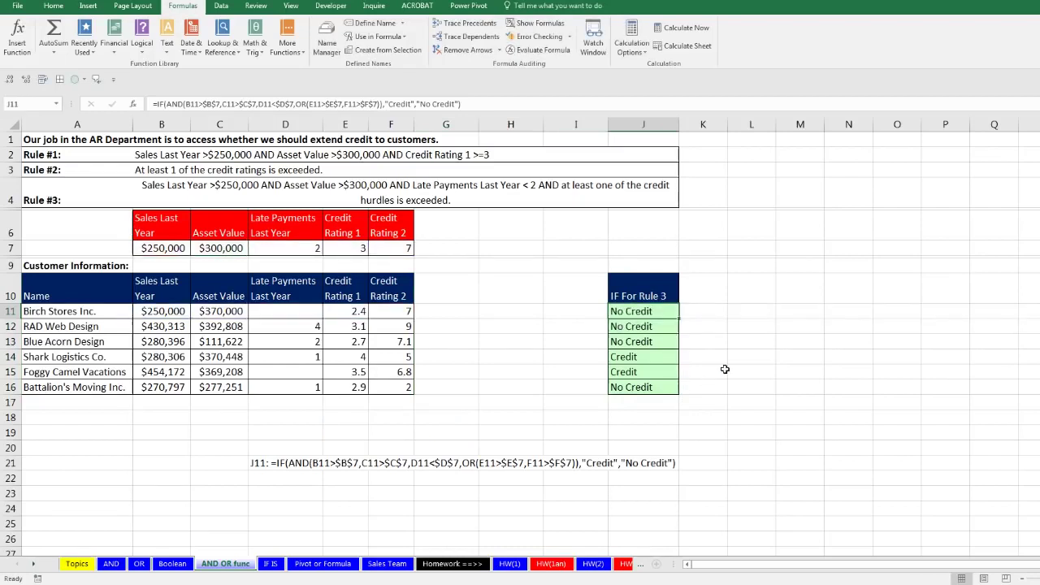
pyautogui.hotkey('ctrl', 'z')
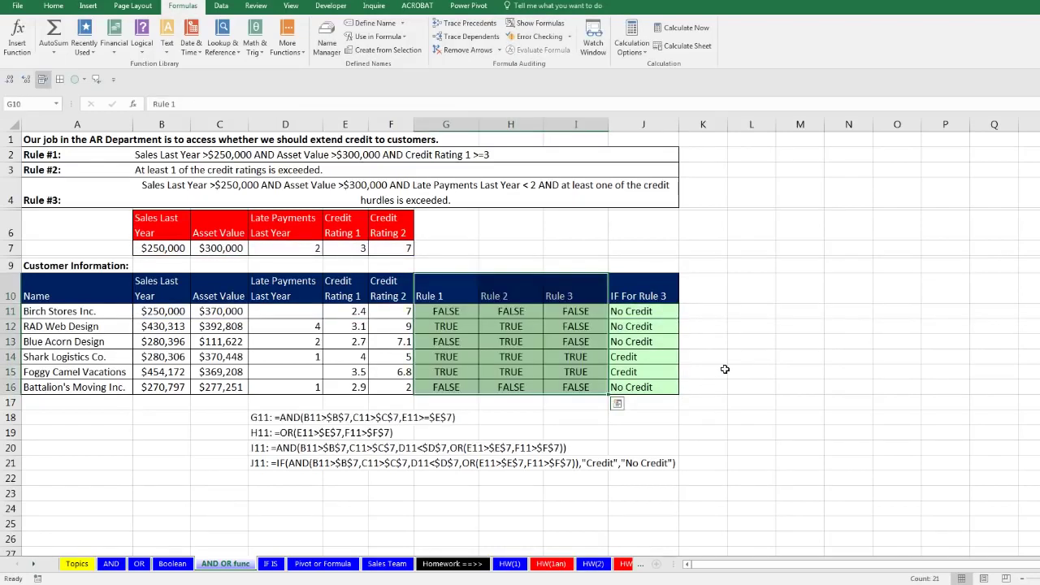
# Review the OR formula in H11, the AND formula in I11 and the IF formula in J11 without changing them.
pyautogui.doubleClick(526, 312)
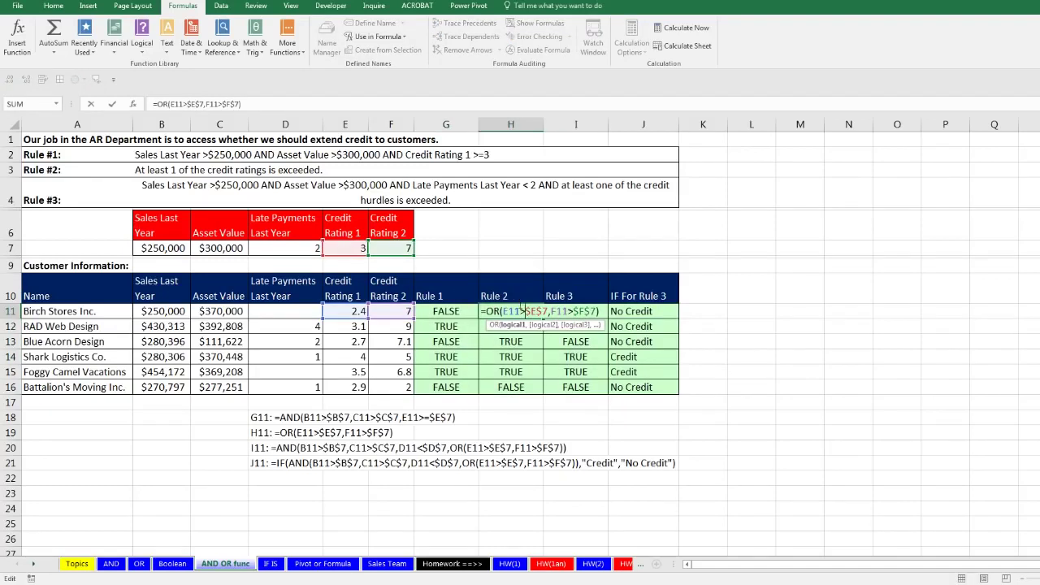
pyautogui.press('Escape')
pyautogui.doubleClick(558, 311)
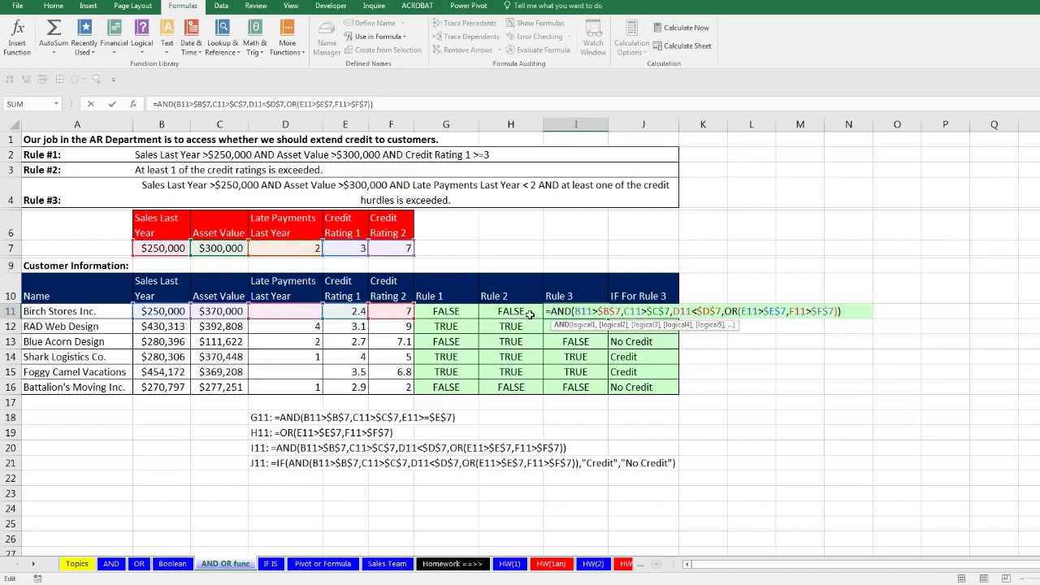
pyautogui.press('Escape')
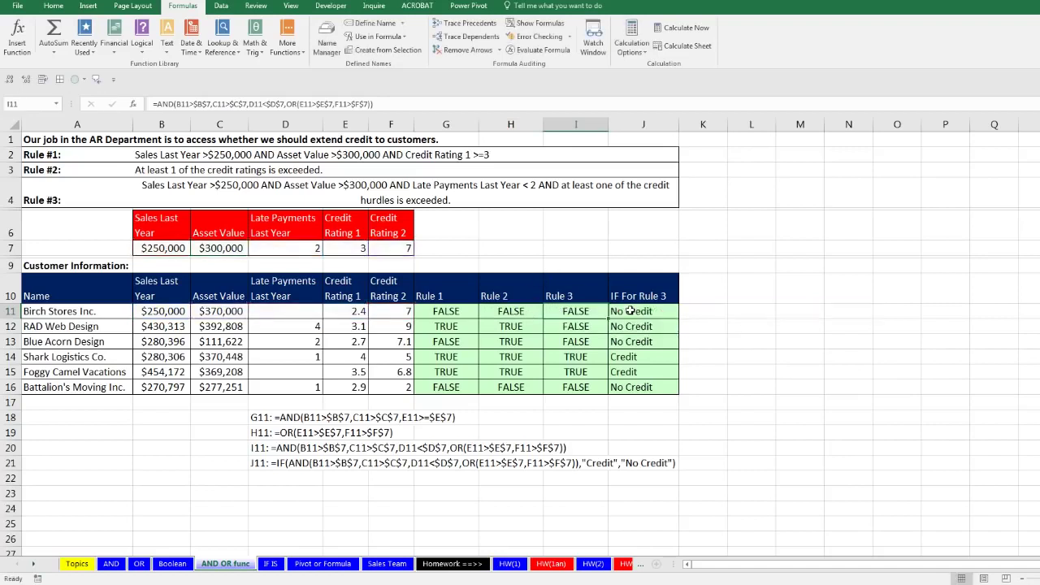
pyautogui.doubleClick(630, 312)
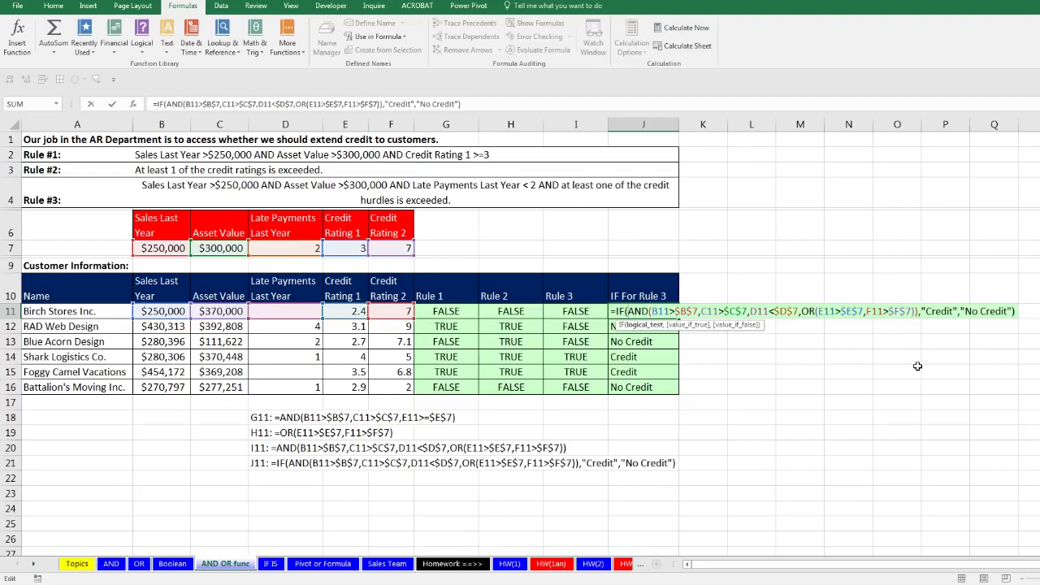
pyautogui.press('Return')
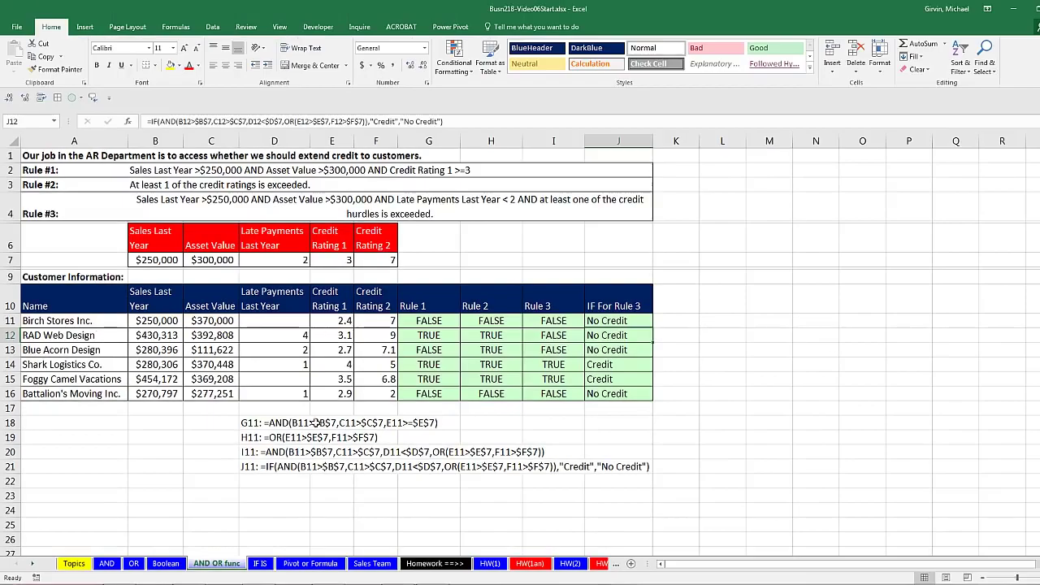
# Go to the IF IS worksheet and inspect the ISTEXT formulas in B3 and B4 without changing them.
pyautogui.click(260, 564)
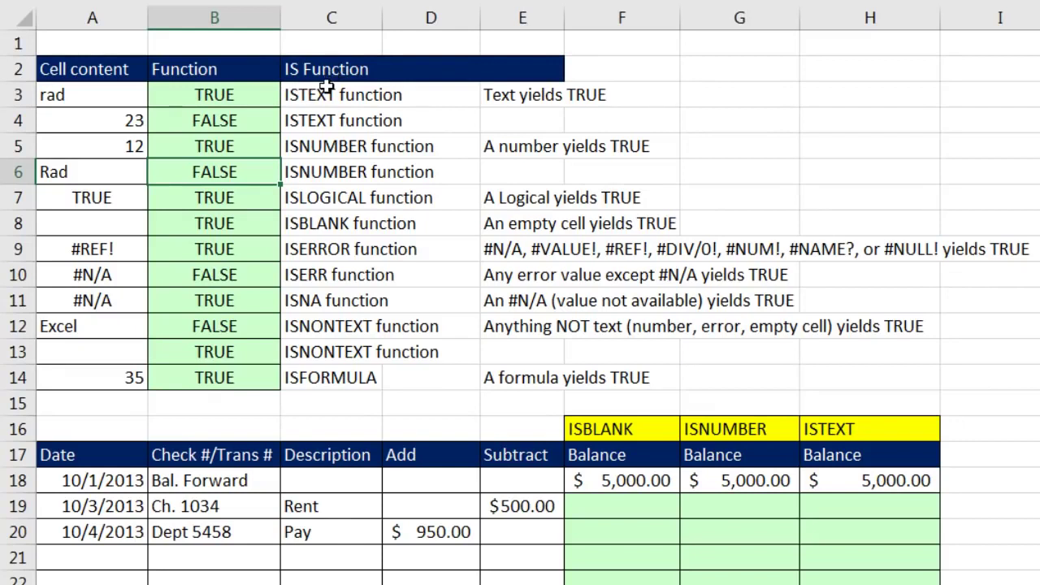
pyautogui.doubleClick(187, 94)
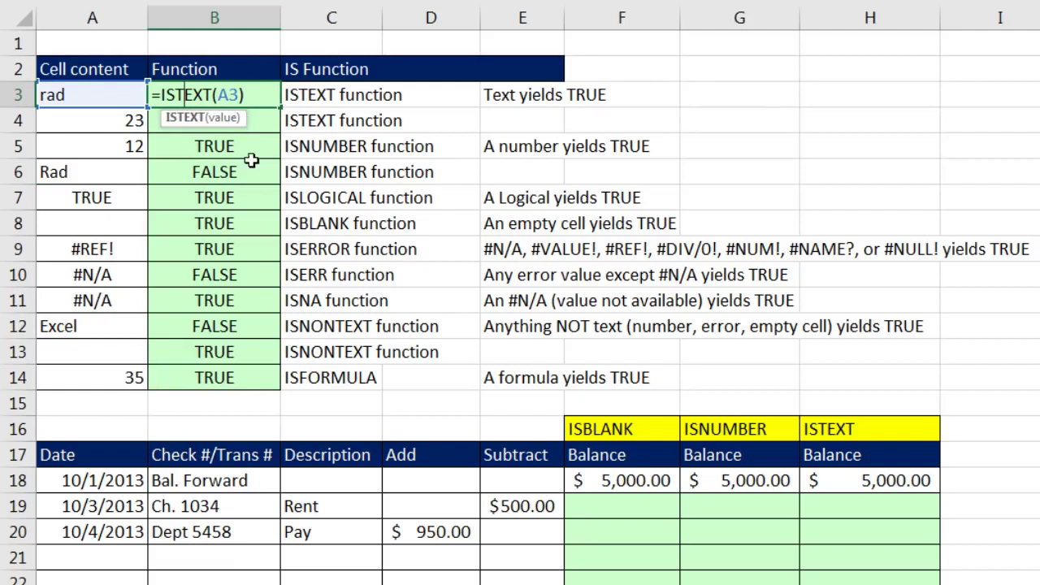
pyautogui.press('Return')
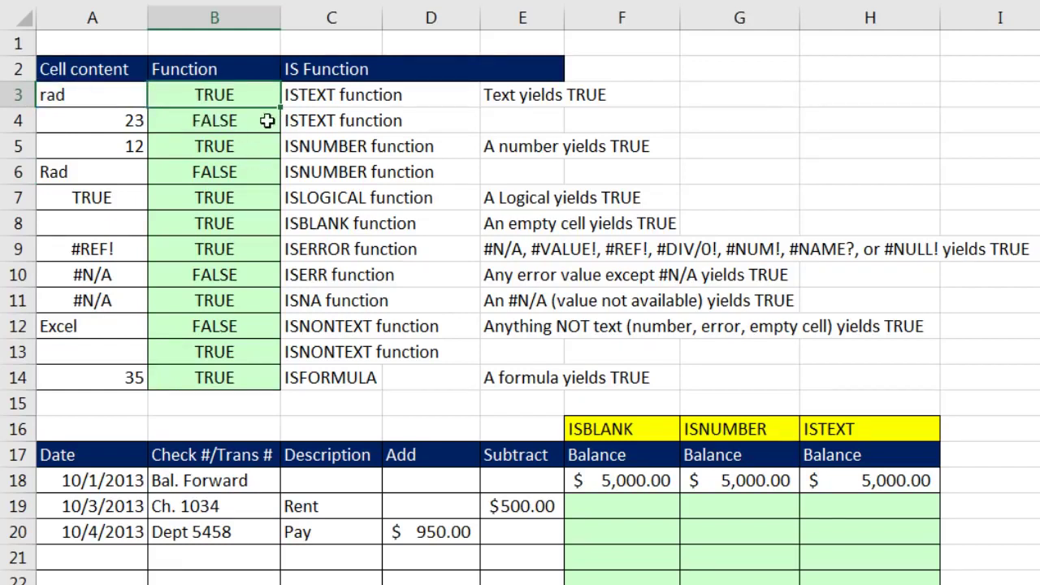
pyautogui.press('F2')
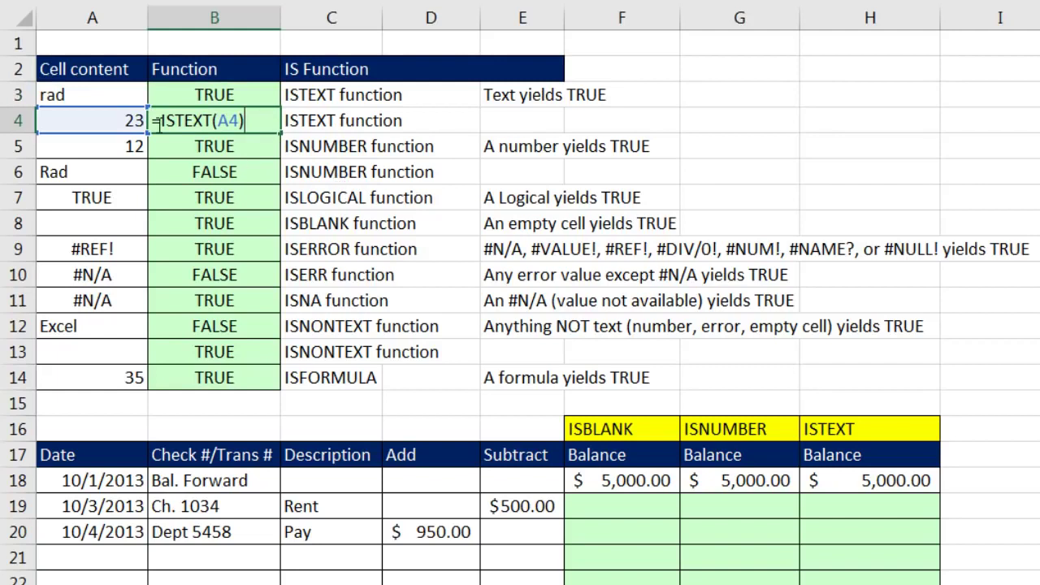
pyautogui.hotkey('ctrl', 'Return')
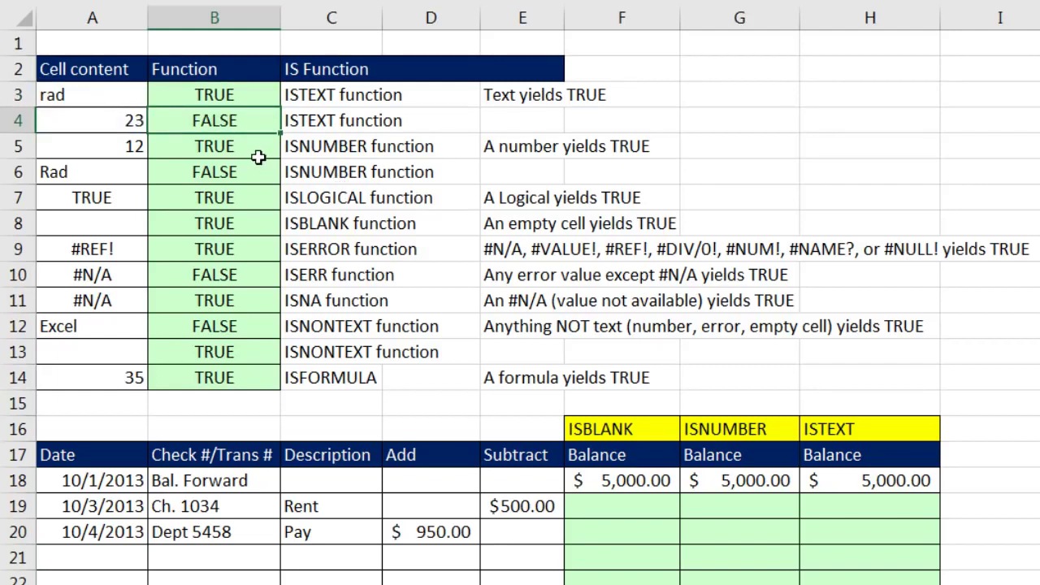
# Inspect the ISNUMBER formulas in B5 and B6 without changing them.
pyautogui.click(262, 144)
pyautogui.press('F2')
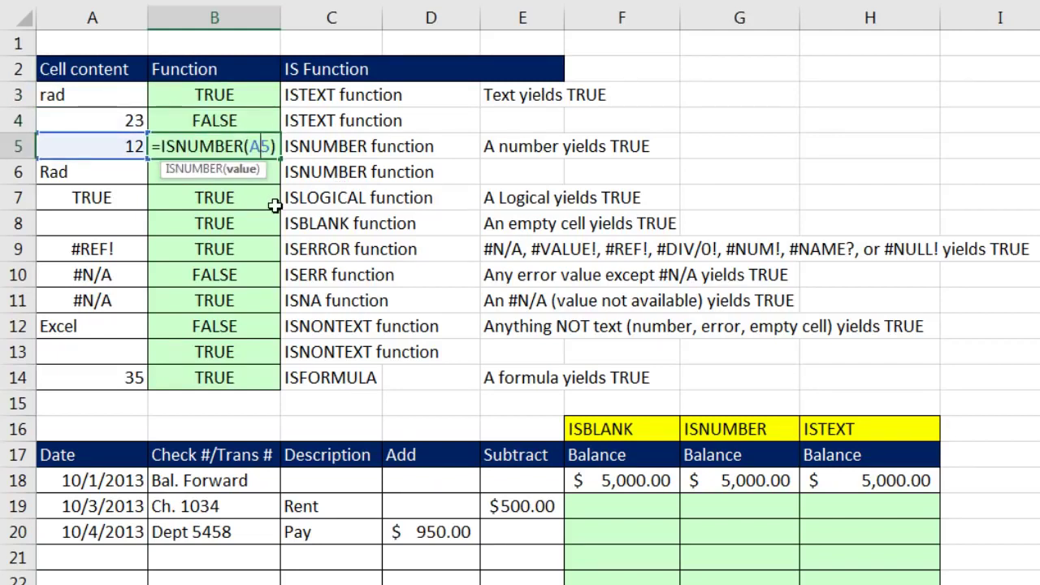
pyautogui.hotkey('ctrl', 'Return')
pyautogui.click(240, 173)
pyautogui.press('F2')
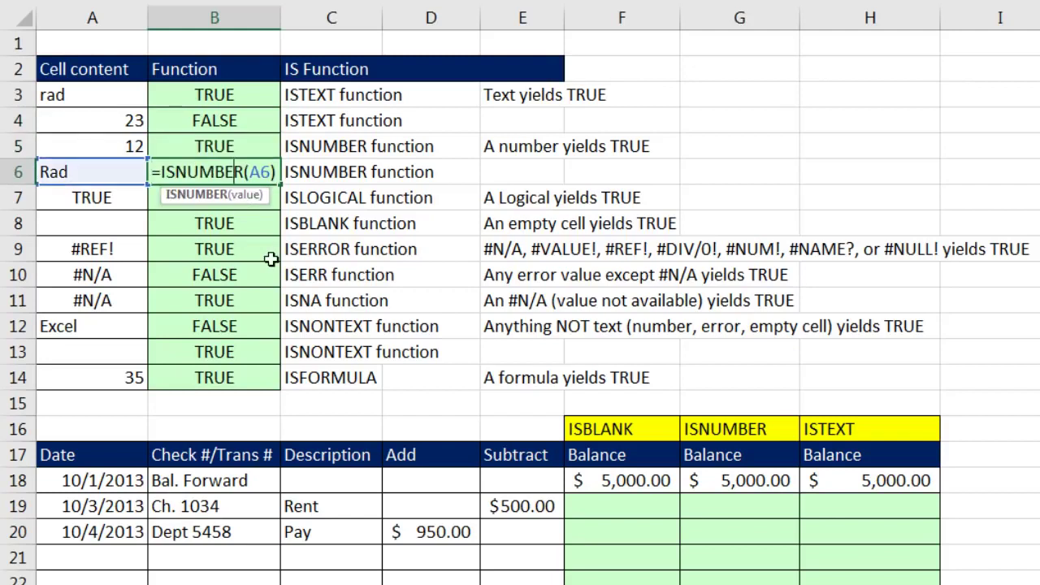
pyautogui.hotkey('ctrl', 'Return')
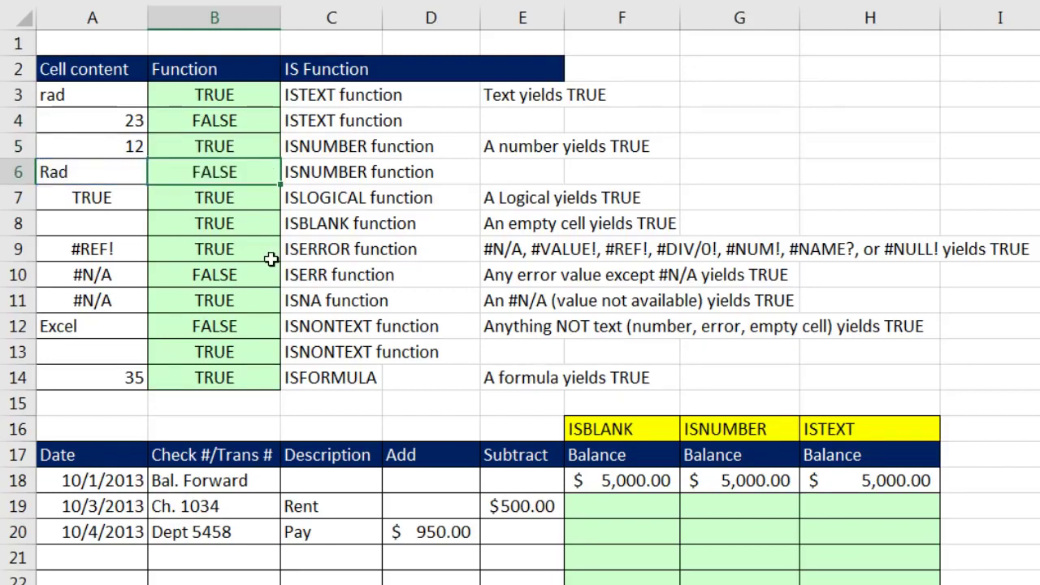
# Inspect the ISLOGICAL formula in B7 and the ISBLANK formula in B8 without changing them.
pyautogui.click(262, 200)
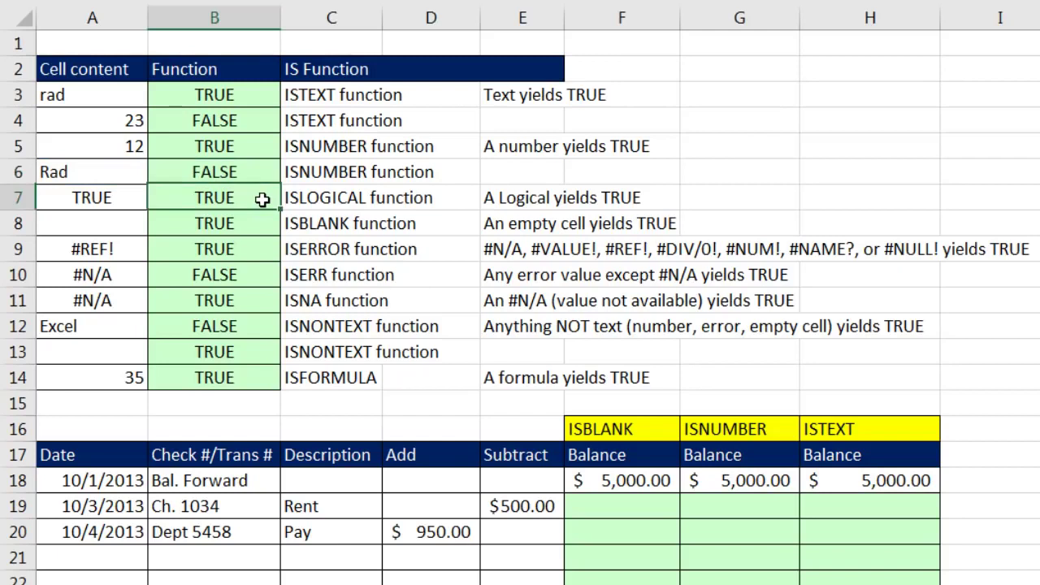
pyautogui.press('F2')
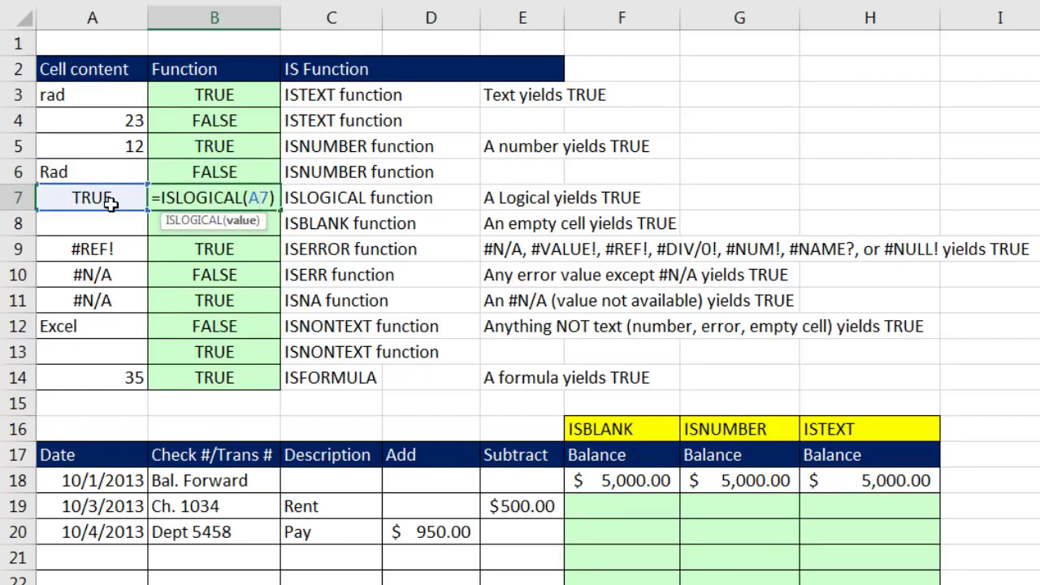
pyautogui.hotkey('ctrl', 'Return')
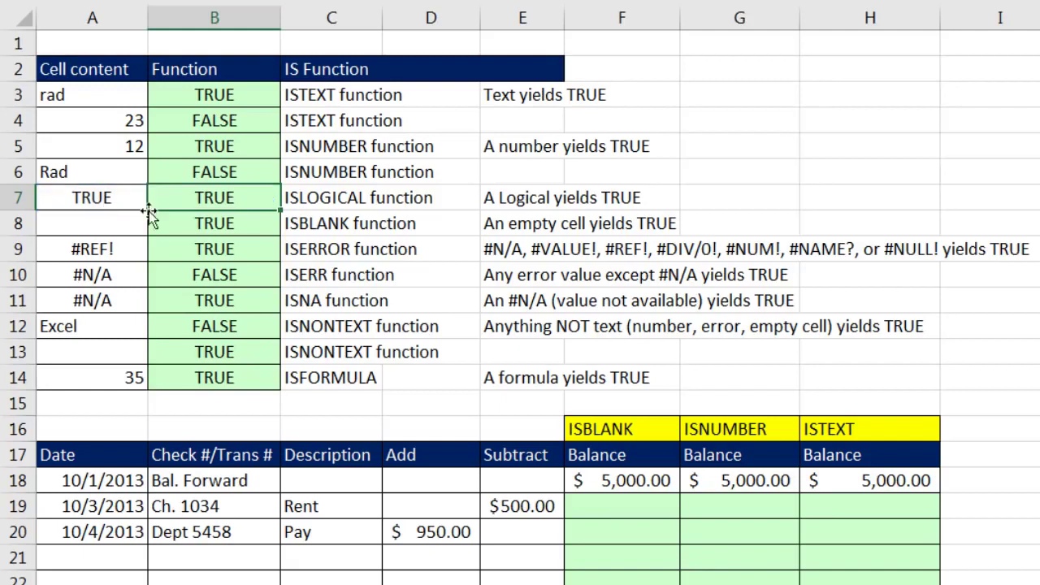
pyautogui.click(230, 222)
pyautogui.press('F2')
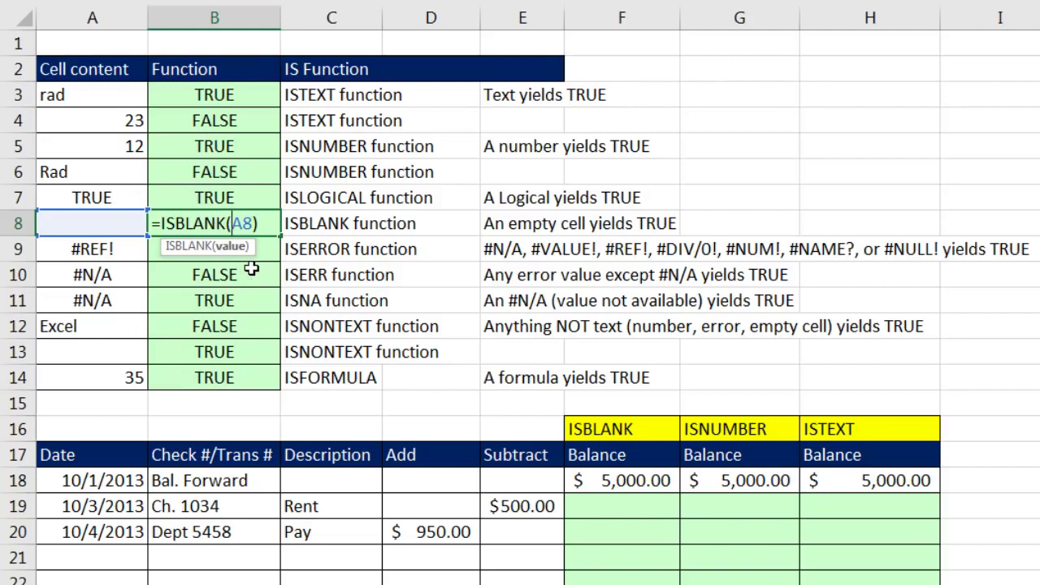
pyautogui.hotkey('ctrl', 'Return')
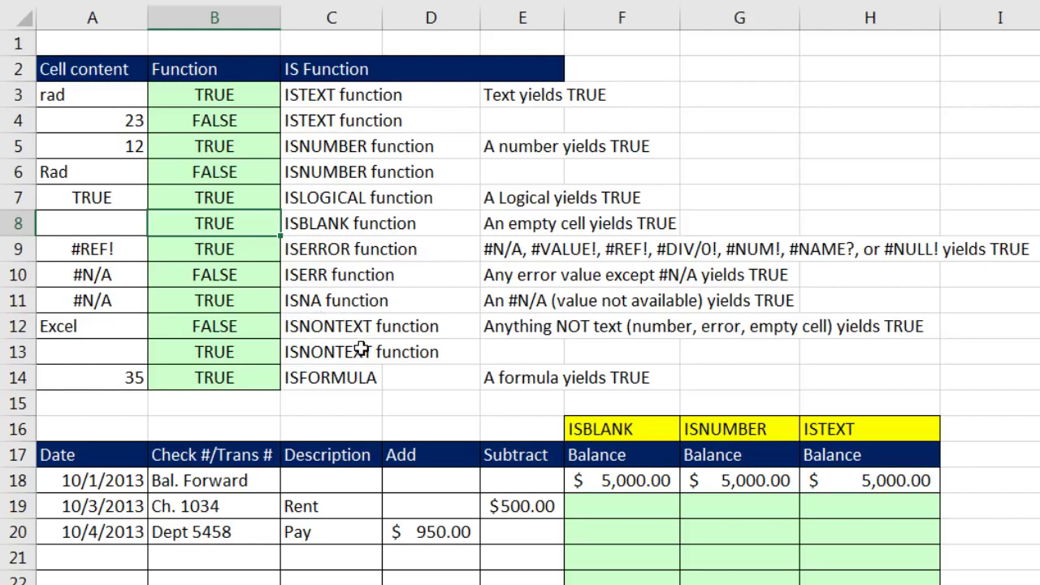
# Inspect the ISFORMULA formula in B14 and the formula in A14 that it refers to, leaving both unchanged.
pyautogui.doubleClick(241, 379)
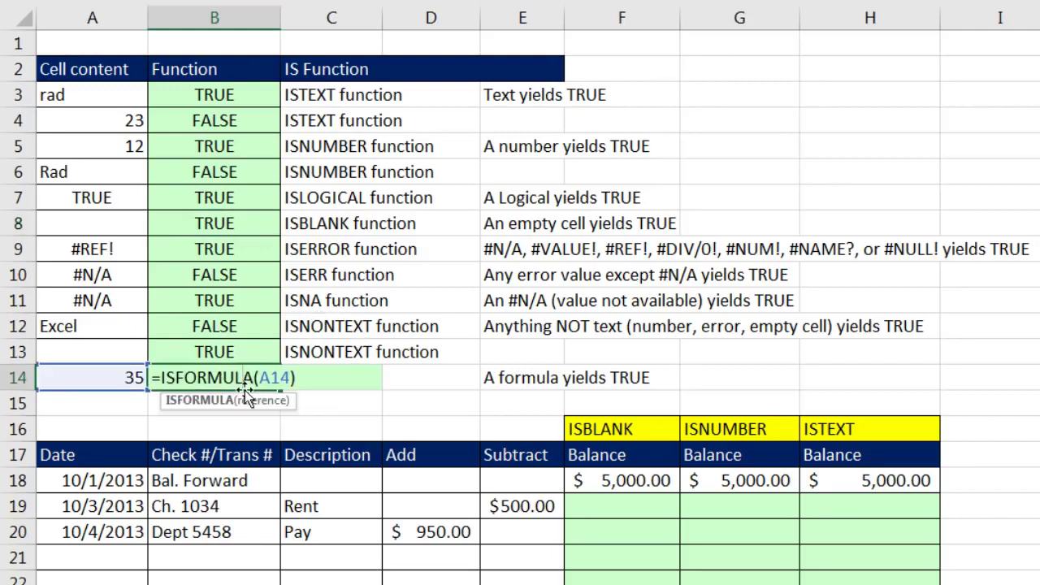
pyautogui.hotkey('ctrl', 'Return')
pyautogui.doubleClick(138, 376)
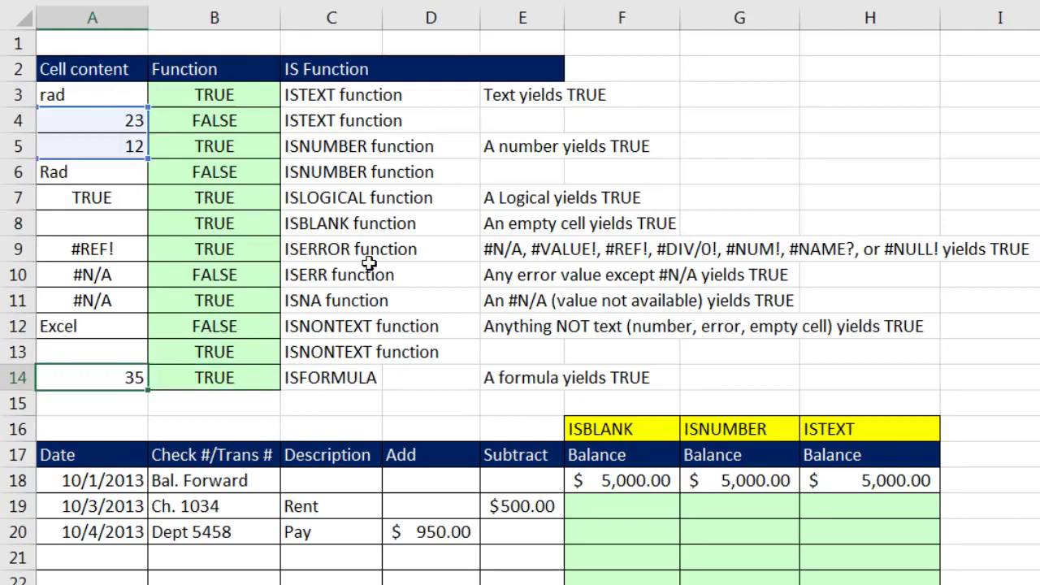
pyautogui.hotkey('ctrl', 'Return')
pyautogui.click(603, 504)
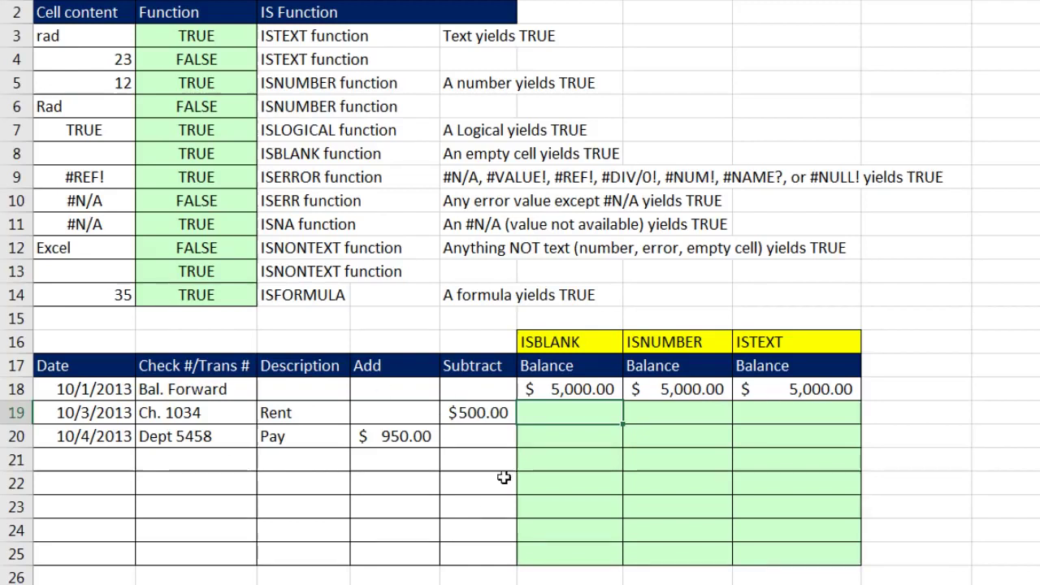
pyautogui.click(551, 391)
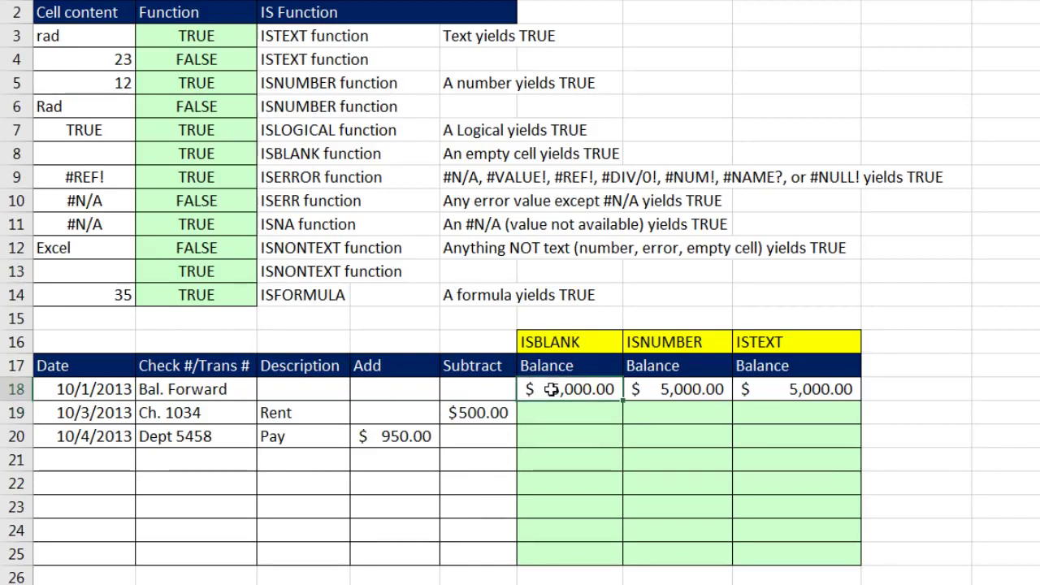
pyautogui.click(555, 411)
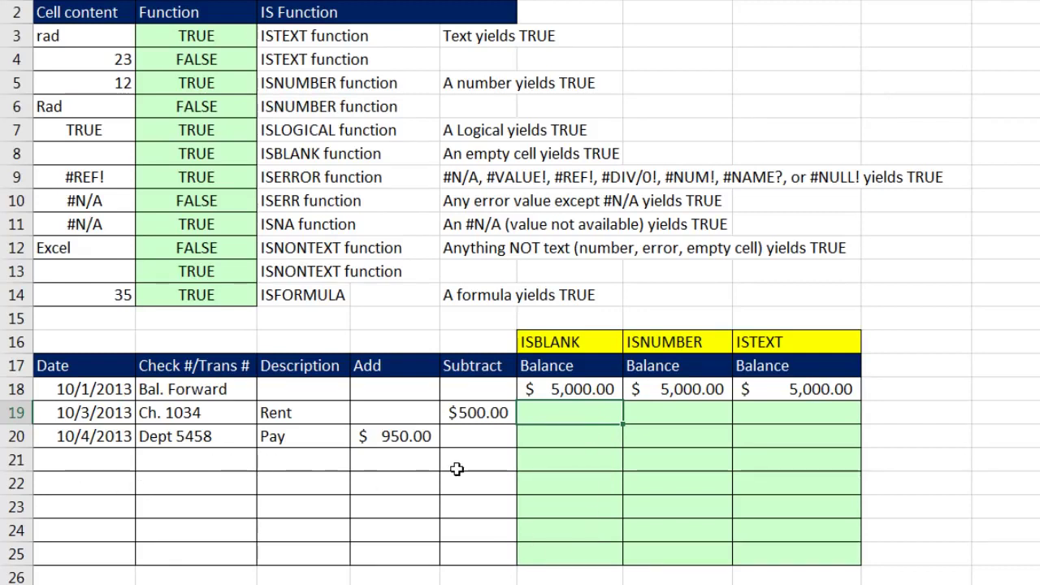
pyautogui.click(573, 464)
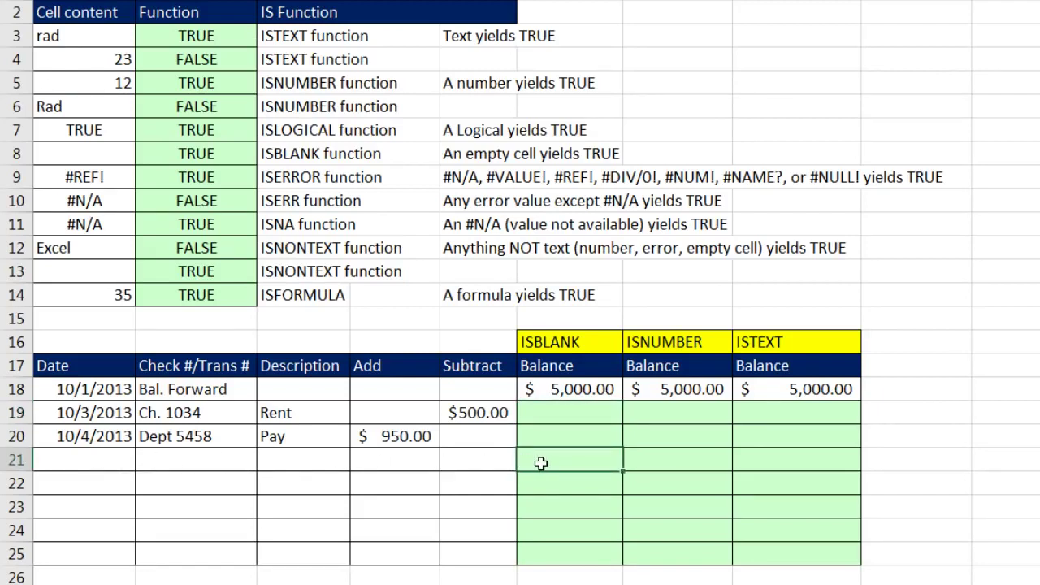
# Enter =F18+D19-E19 in F19 as the running balance and copy the formula down to F25.
pyautogui.click(562, 414)
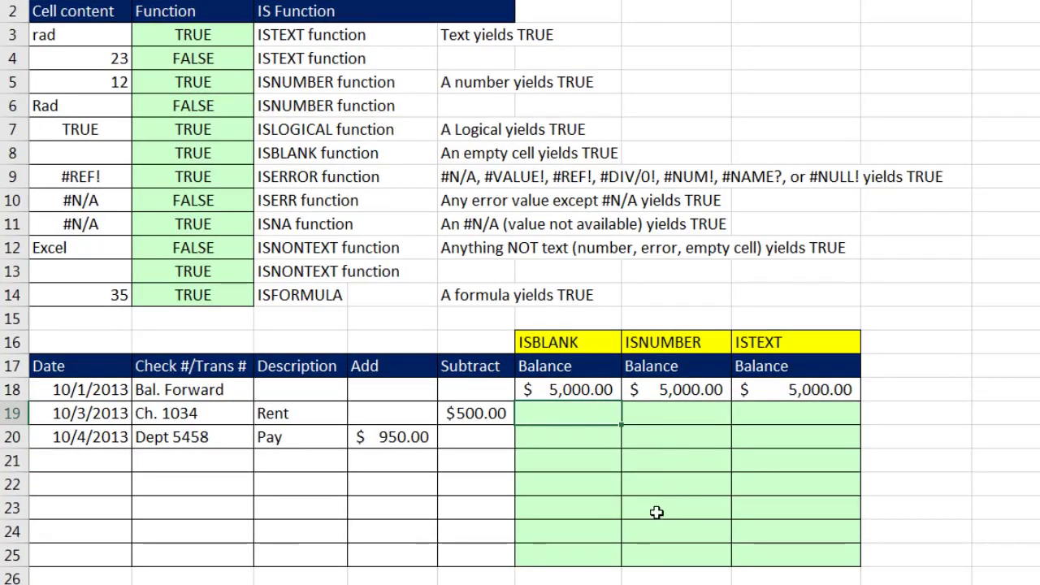
pyautogui.write('=')
pyautogui.click(561, 392)
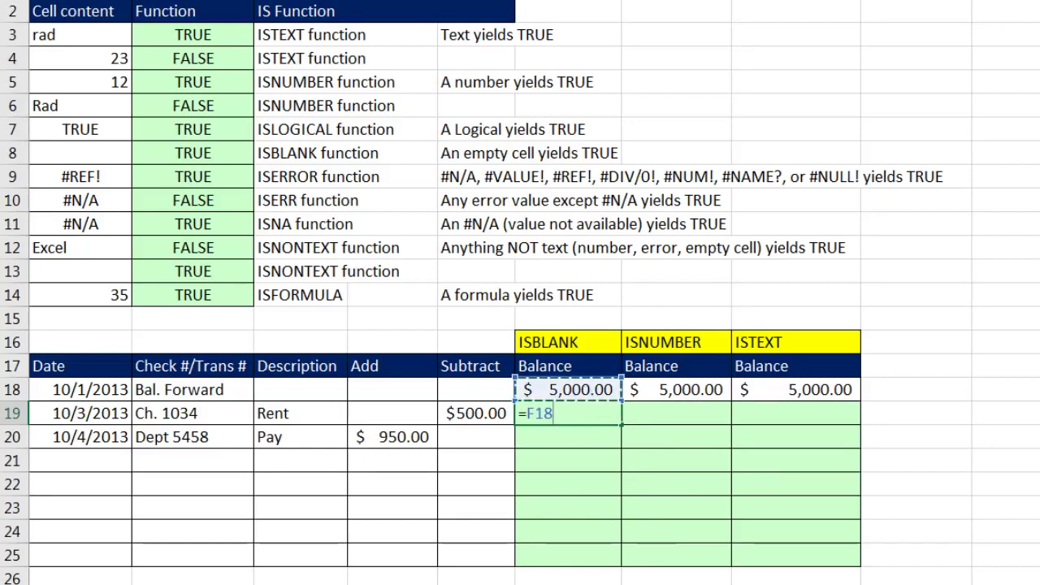
pyautogui.write('+')
pyautogui.press('Left')
pyautogui.press('Left')
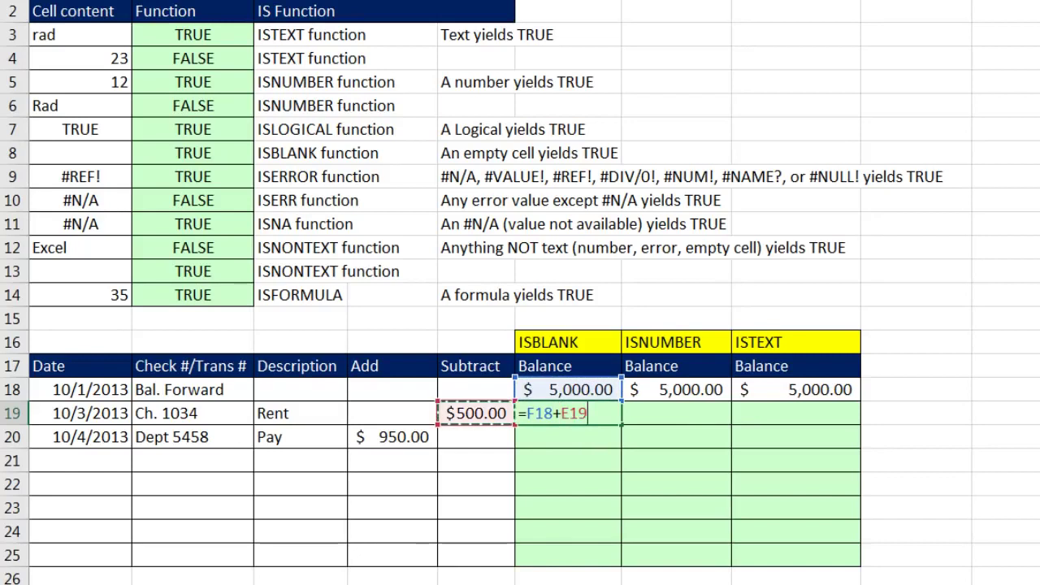
pyautogui.write('-')
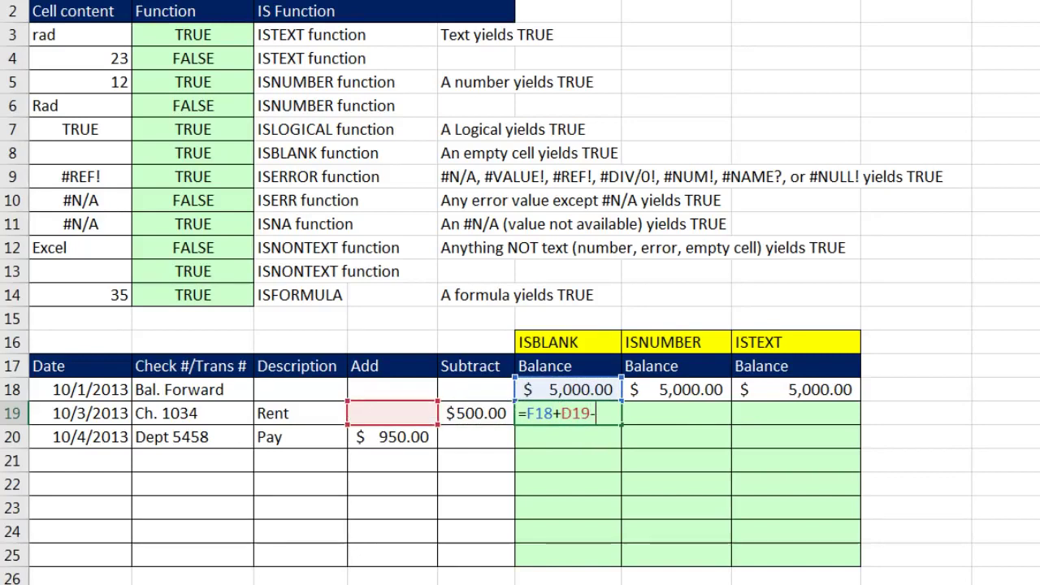
pyautogui.press('Left')
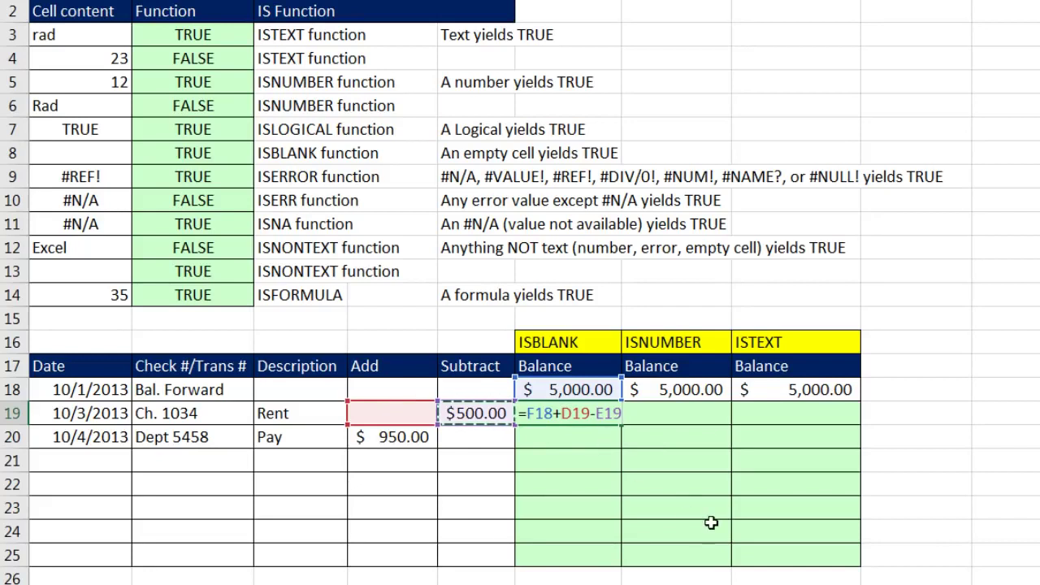
pyautogui.press('Return')
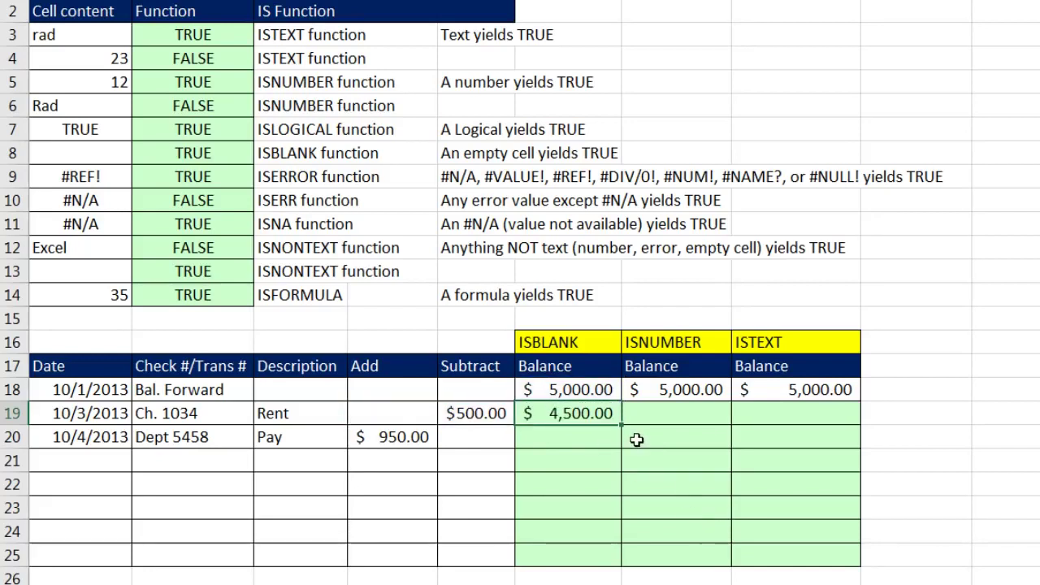
pyautogui.moveTo(623, 426); pyautogui.dragTo(624, 561)
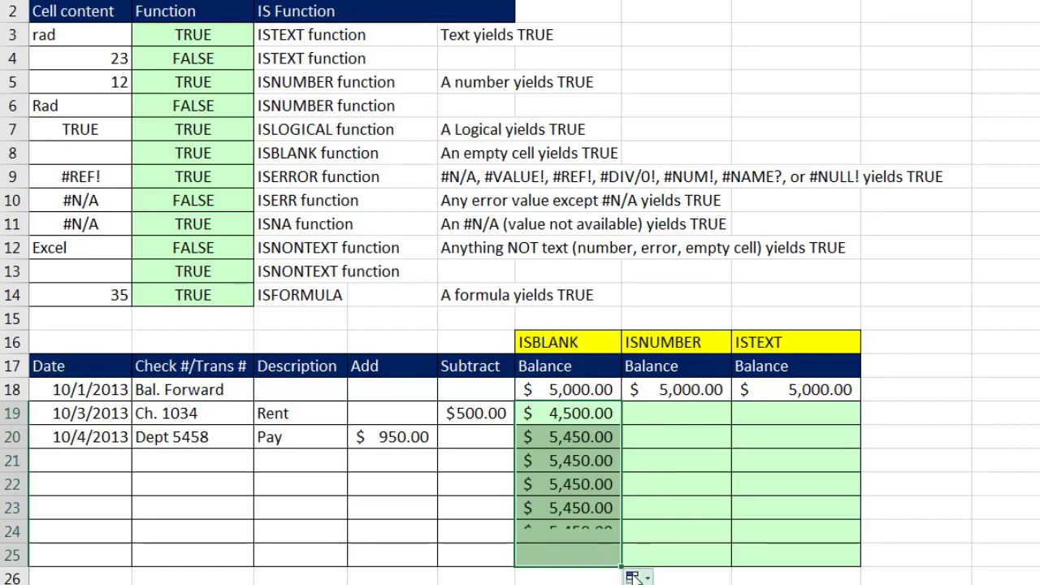
# Check the copied running balances in F19 through F23 against their transaction rows.
pyautogui.click(577, 413)
pyautogui.click(571, 443)
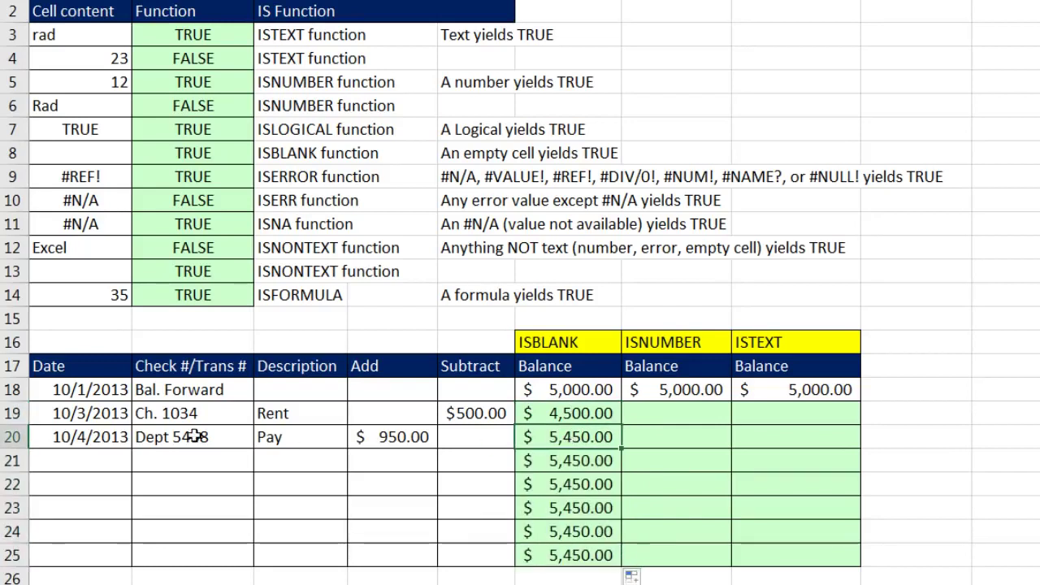
pyautogui.click(567, 460)
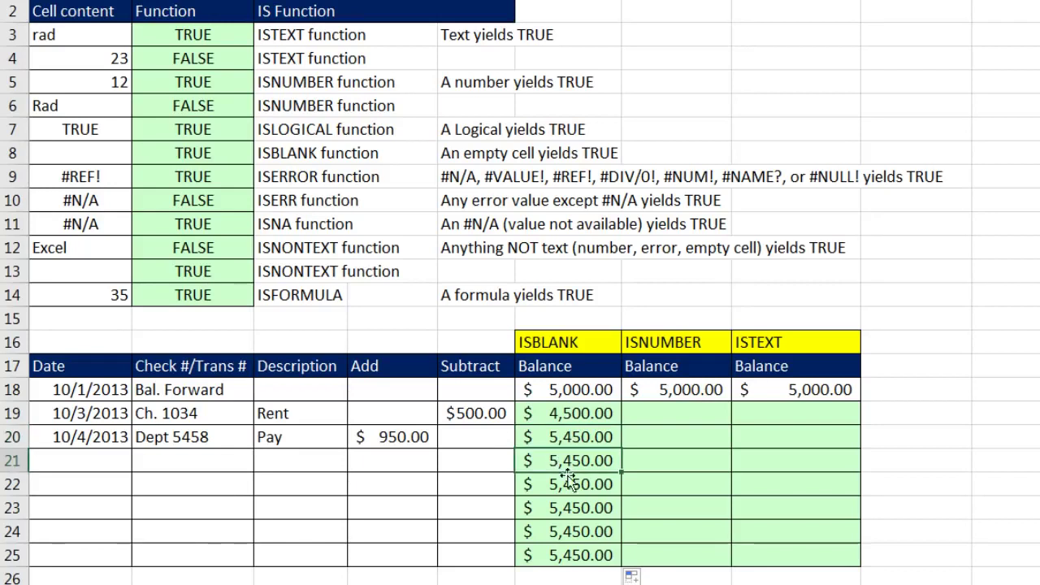
pyautogui.click(572, 484)
pyautogui.click(572, 509)
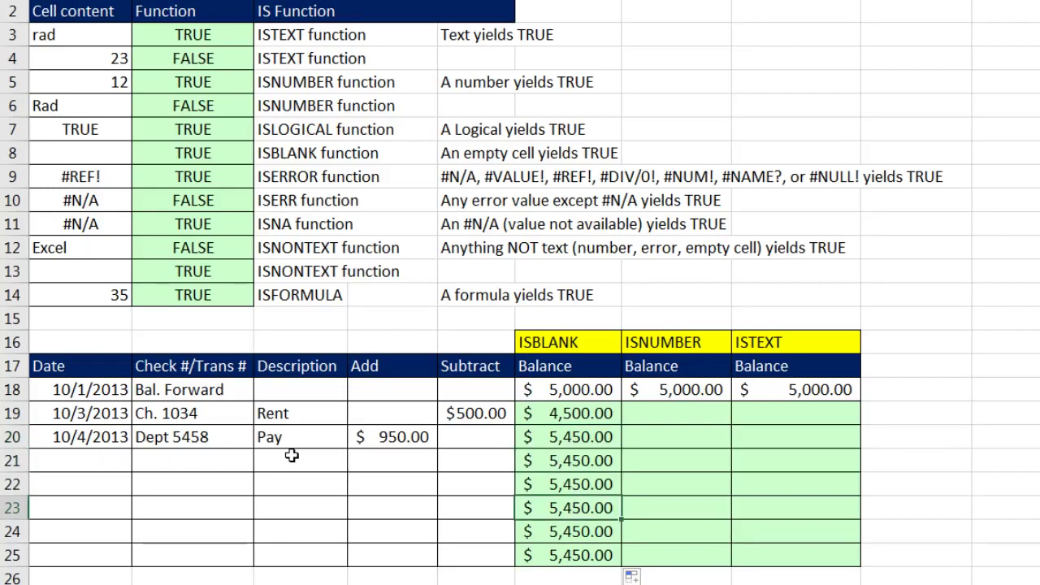
# Edit the F19 formula to begin with an IF function whose logical test is ISBLANK(A19), keeping the balance calculation.
pyautogui.click(528, 417)
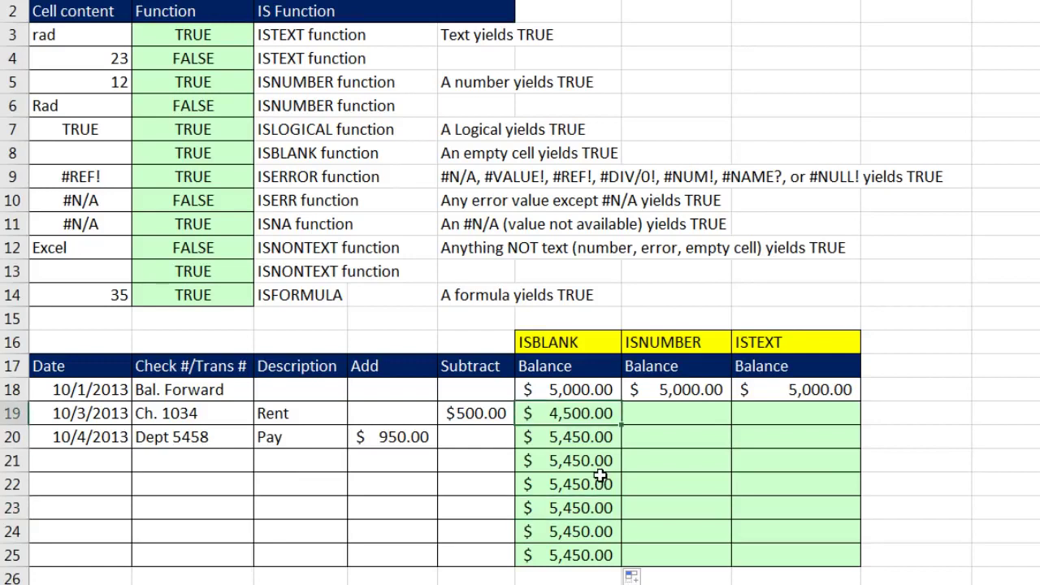
pyautogui.press('F2')
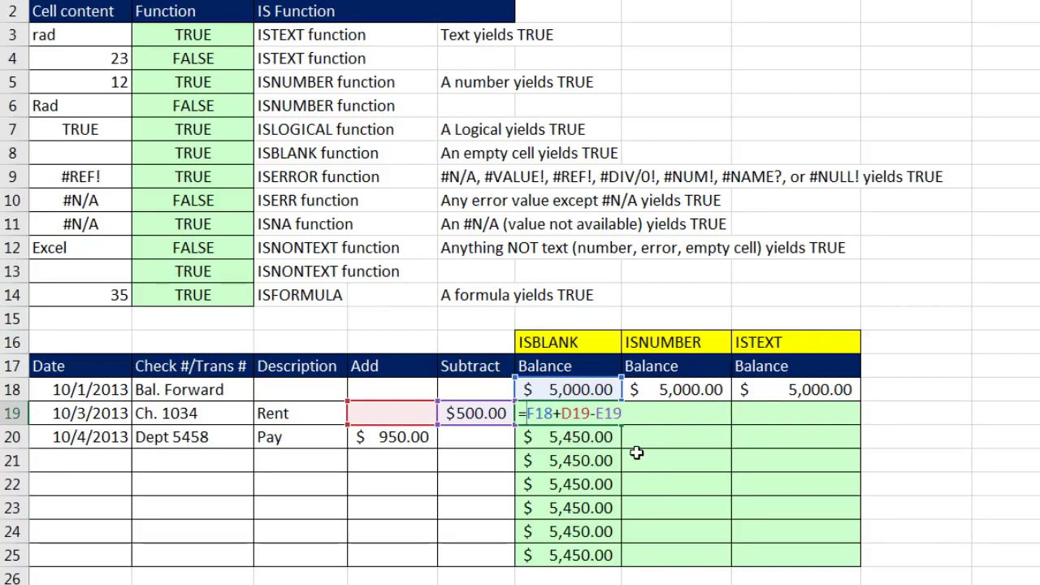
pyautogui.write('if')
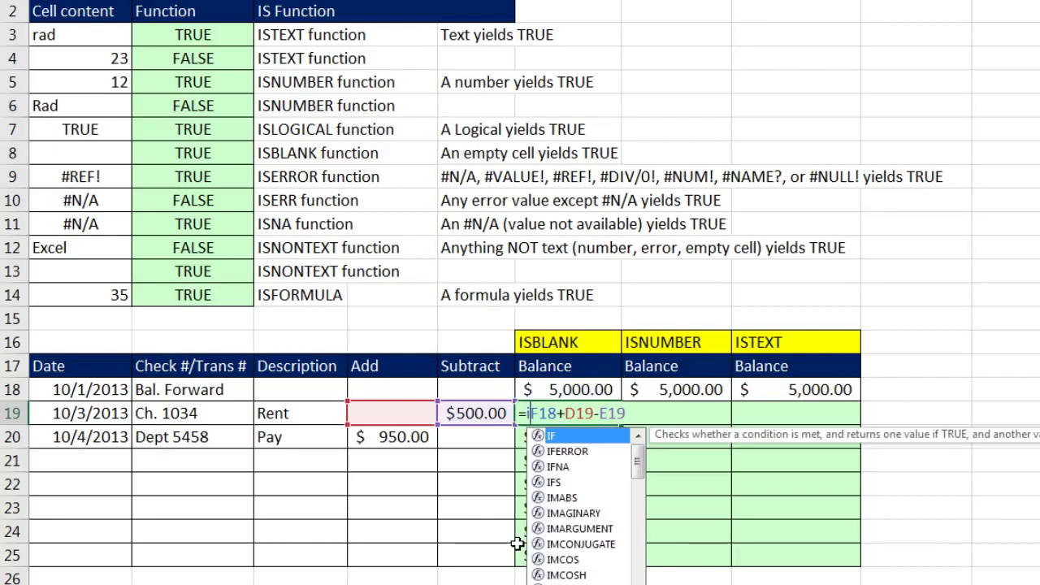
pyautogui.press('Tab')
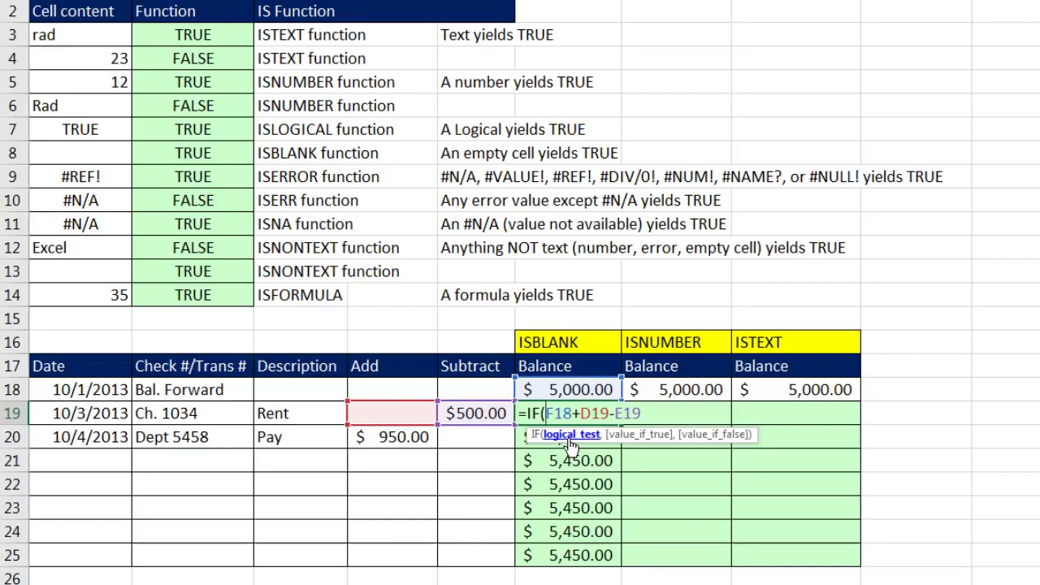
pyautogui.write('isbl')
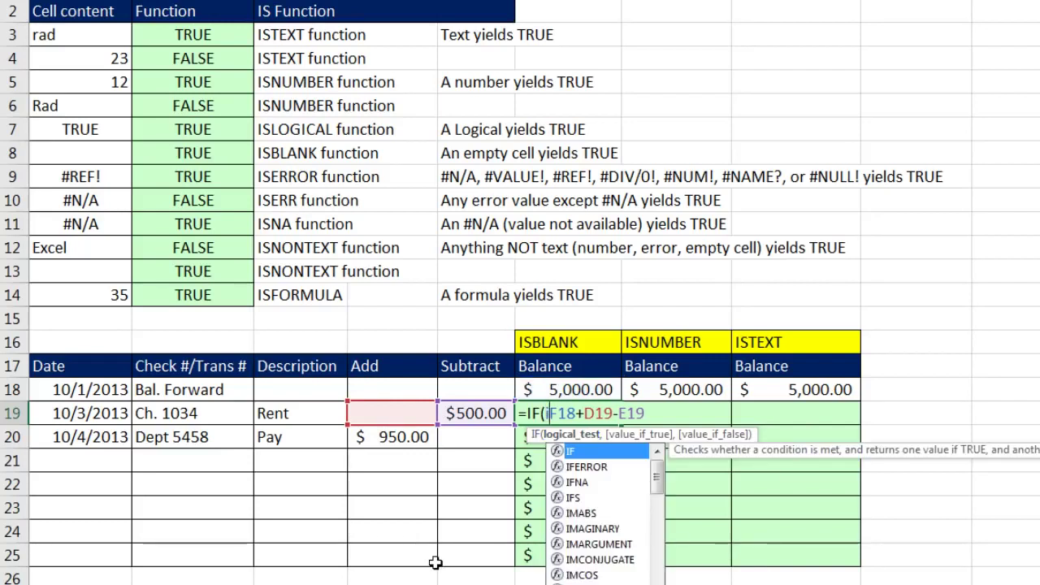
pyautogui.press('Tab')
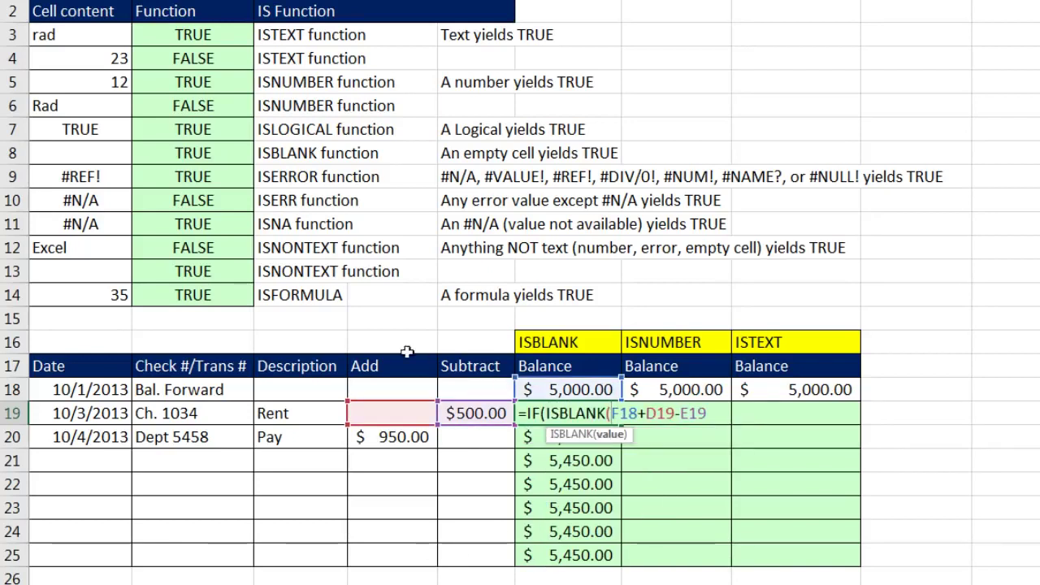
pyautogui.click(87, 412)
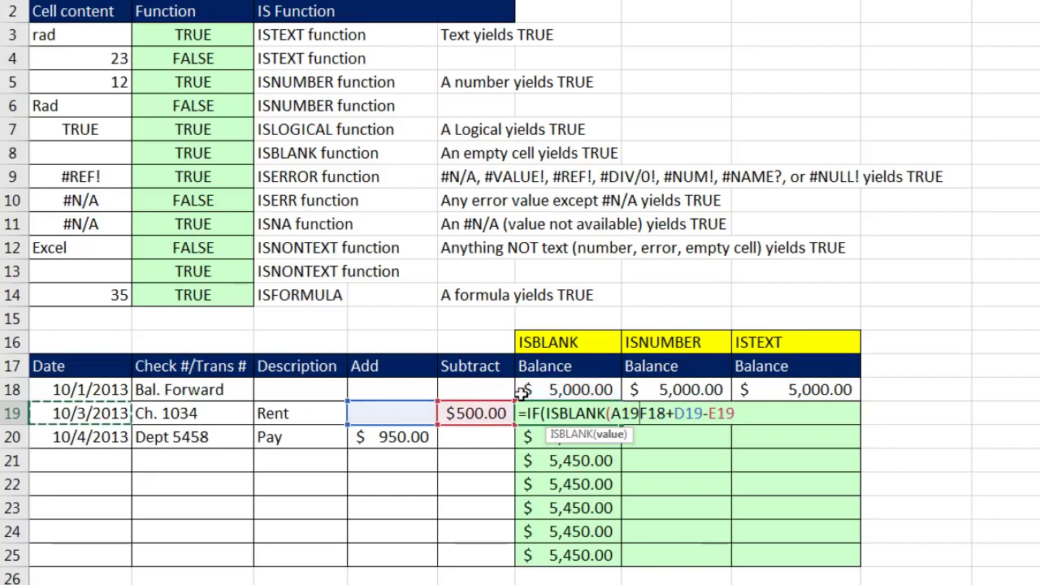
pyautogui.write(')')
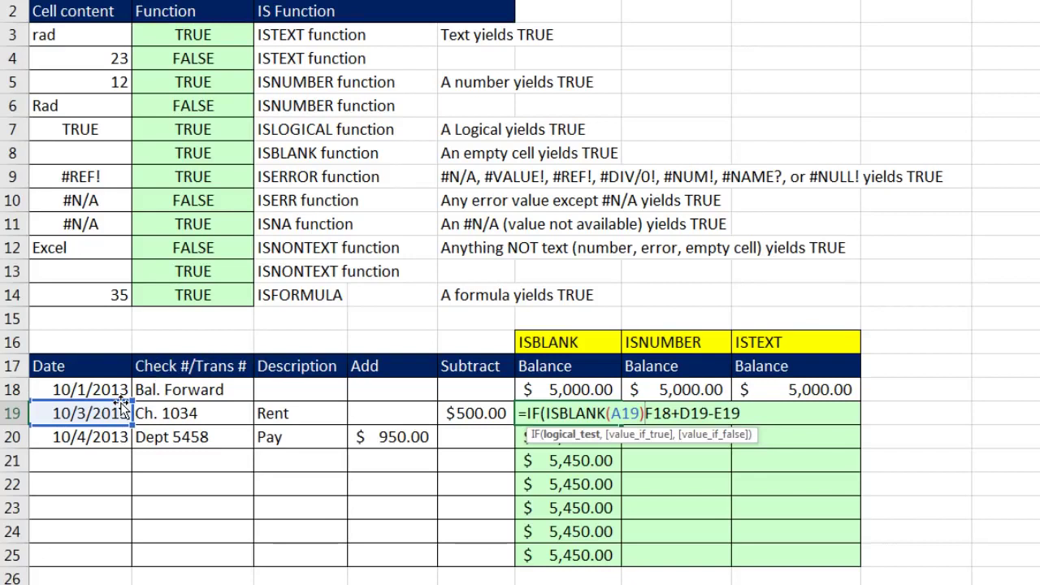
# Complete F19 as =IF(ISBLANK(A19),"",F18+D19-E19) and copy it down to F25.
pyautogui.write(',')
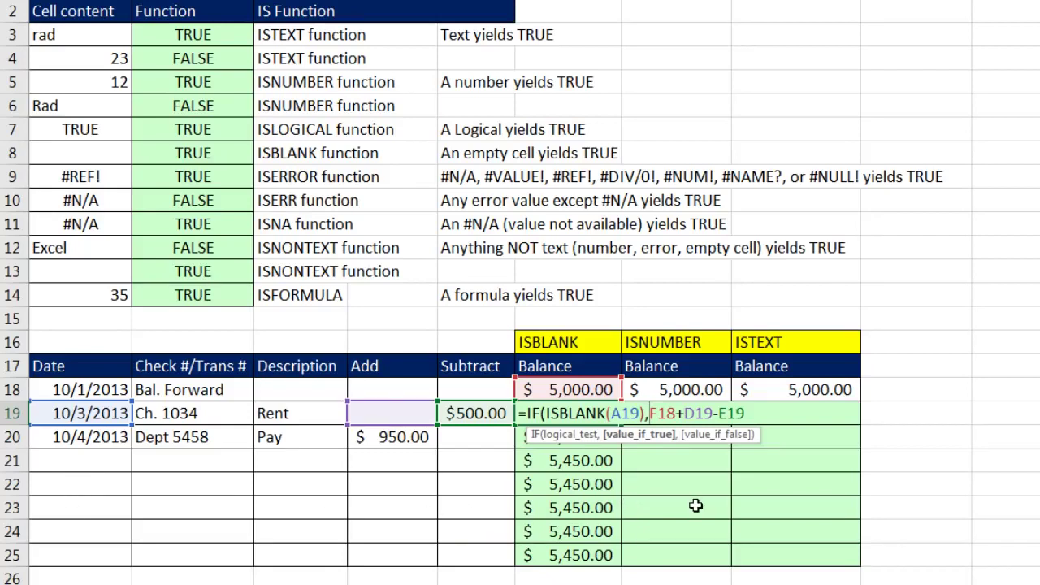
pyautogui.write('""')
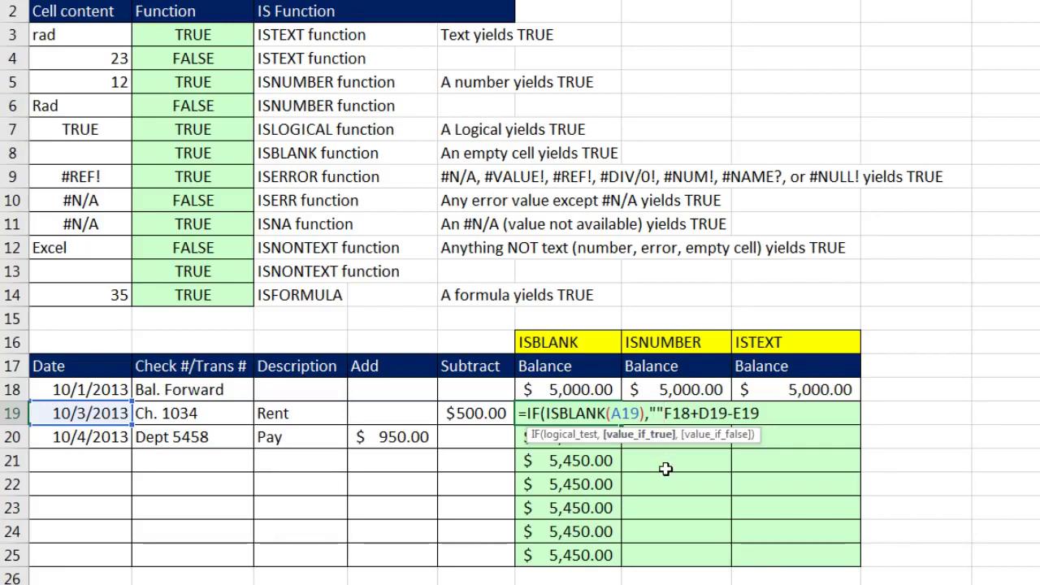
pyautogui.write(',')
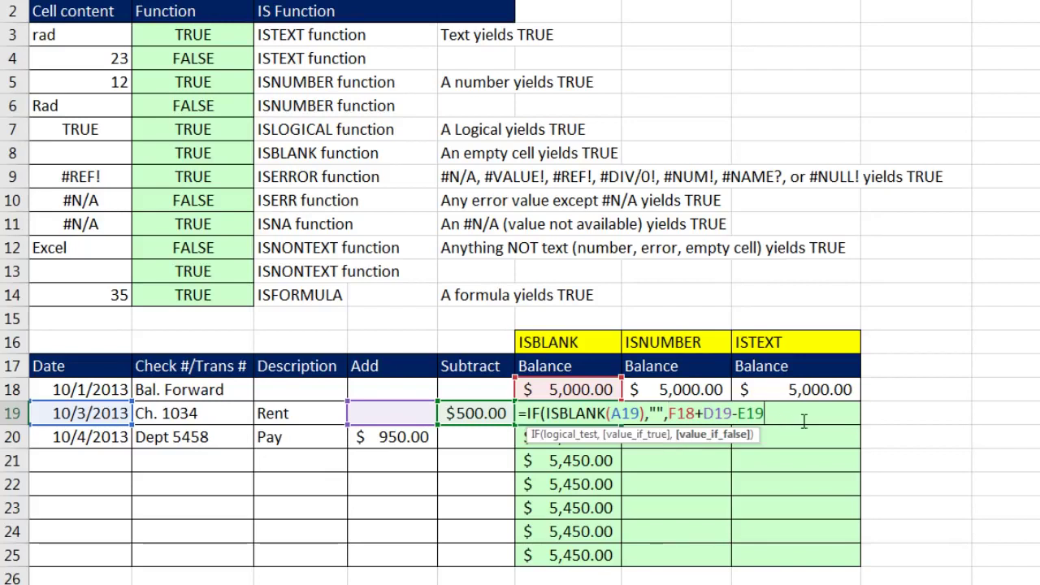
pyautogui.write(')')
pyautogui.hotkey('ctrl', 'Return')
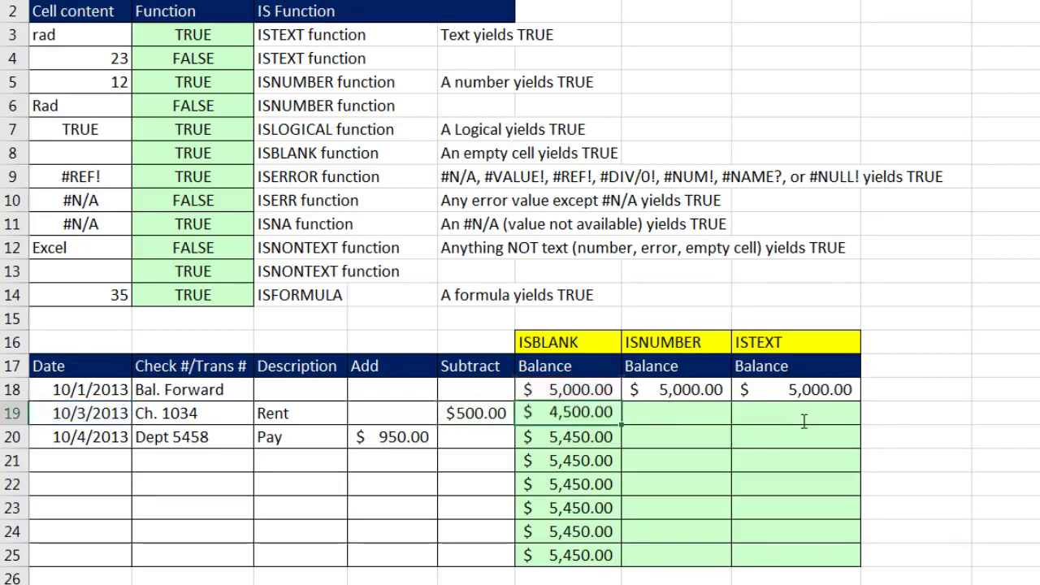
pyautogui.doubleClick(623, 425)
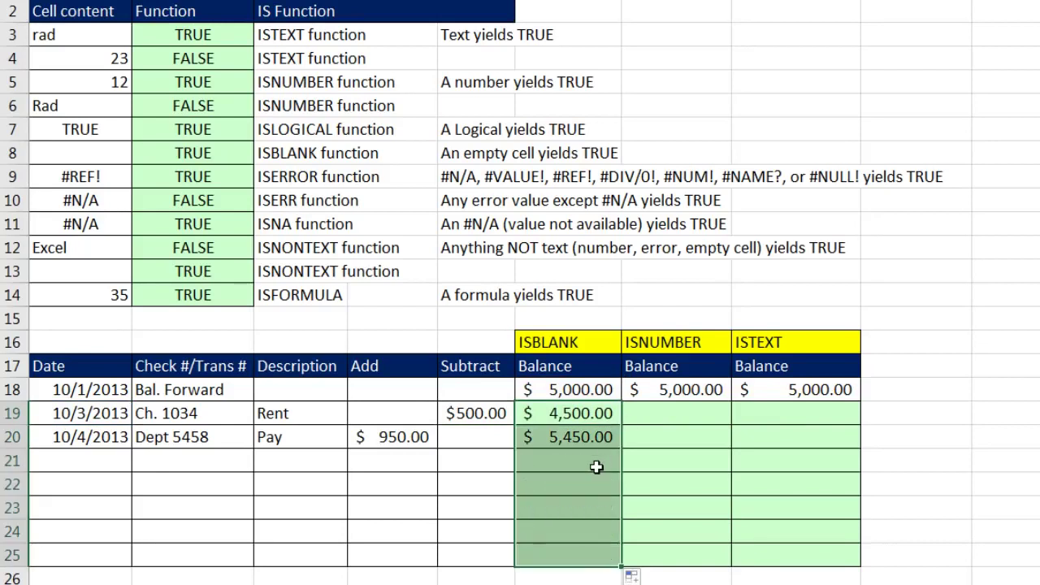
# Enter the current date, 5/6/2016, in A21 to test the ISBLANK balance formula.
pyautogui.click(129, 457)
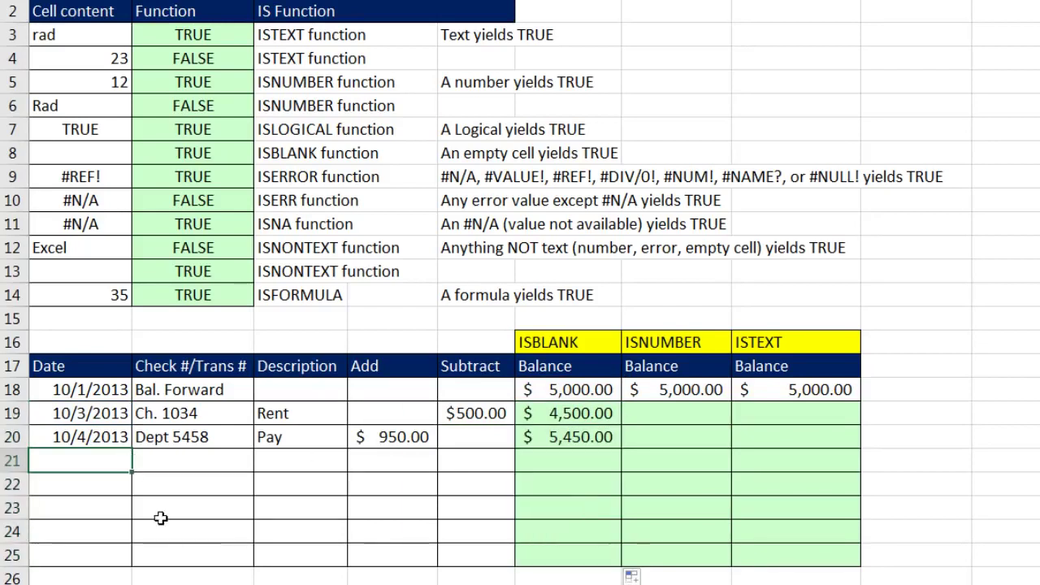
pyautogui.hotkey('ctrl', ';')
pyautogui.press('Return')
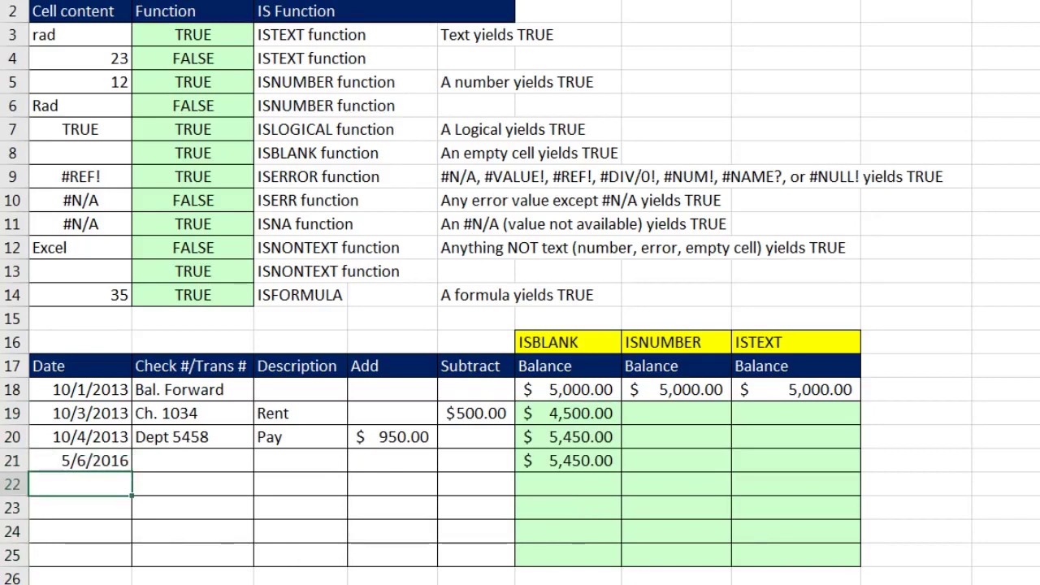
# Inspect the balance formulas in F21 and F22, including the empty-text argument, without changing them.
pyautogui.click(569, 461)
pyautogui.press('F2')
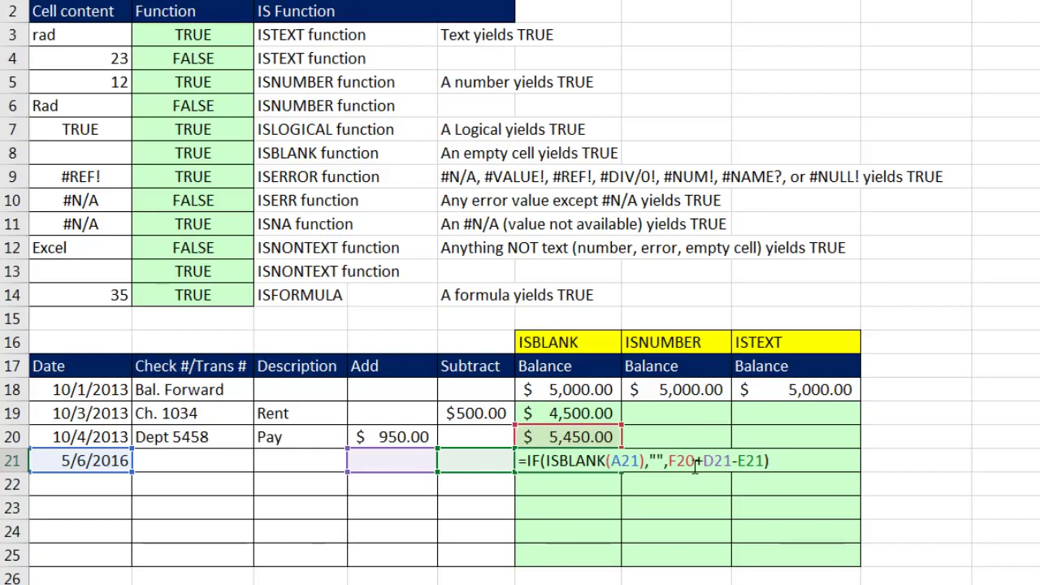
pyautogui.press('Return')
pyautogui.press('F2')
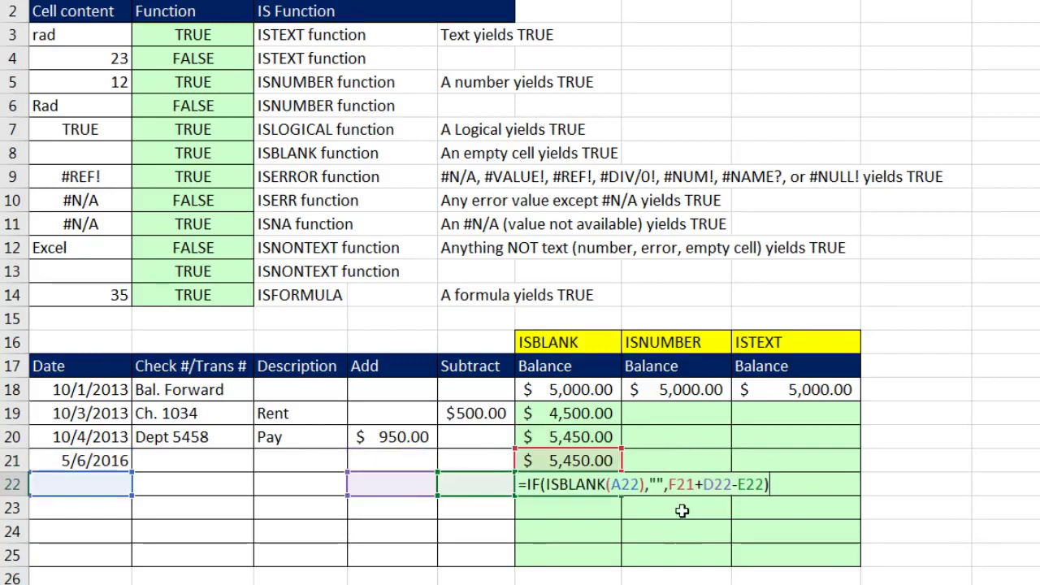
pyautogui.doubleClick(658, 484)
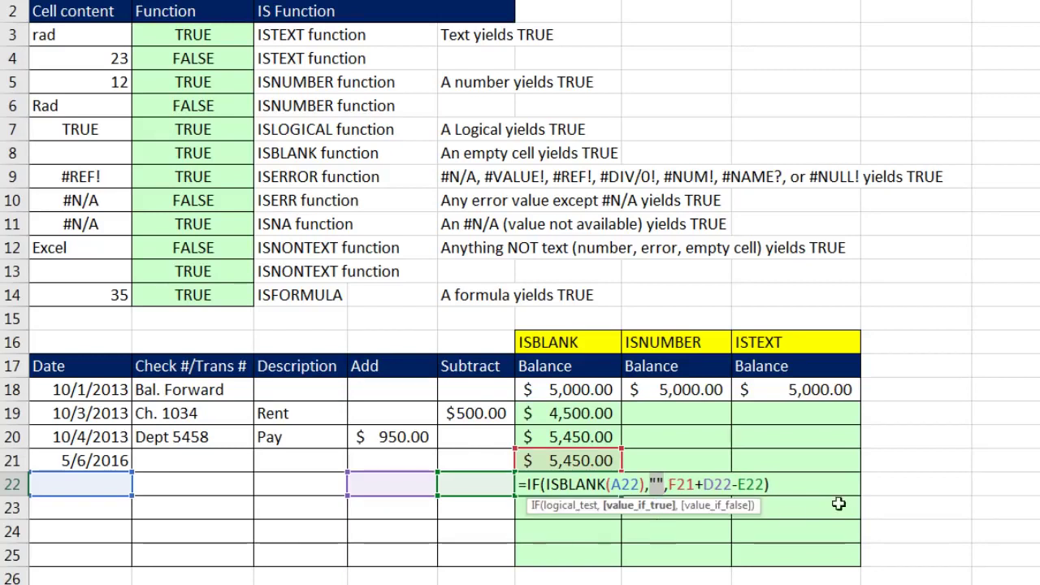
pyautogui.hotkey('ctrl', 'Return')
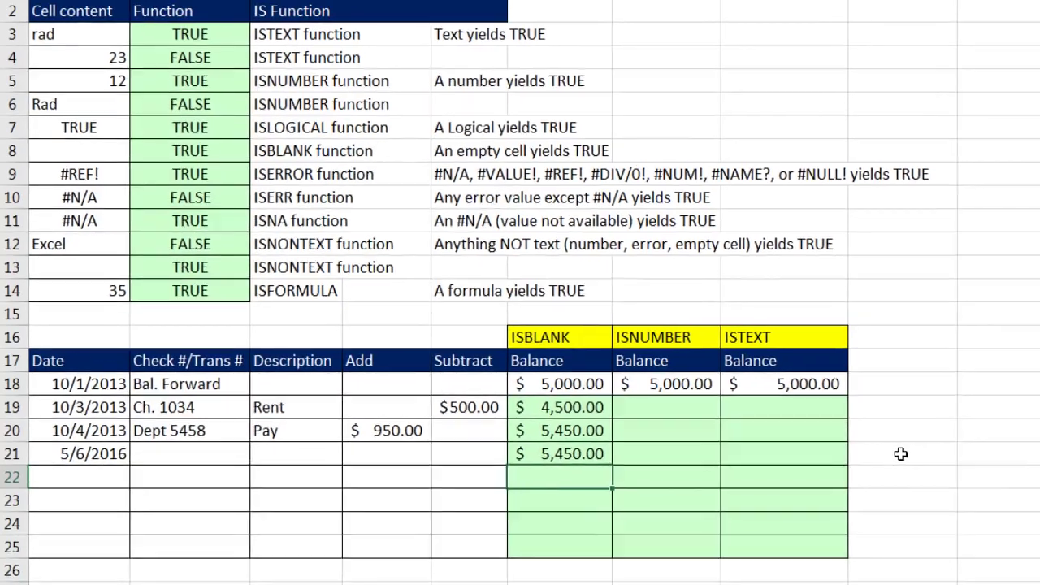
# Enter the test formula =ISNUMBER(F21) in I21 and copy it down to I22.
pyautogui.click(914, 461)
pyautogui.write('=i')
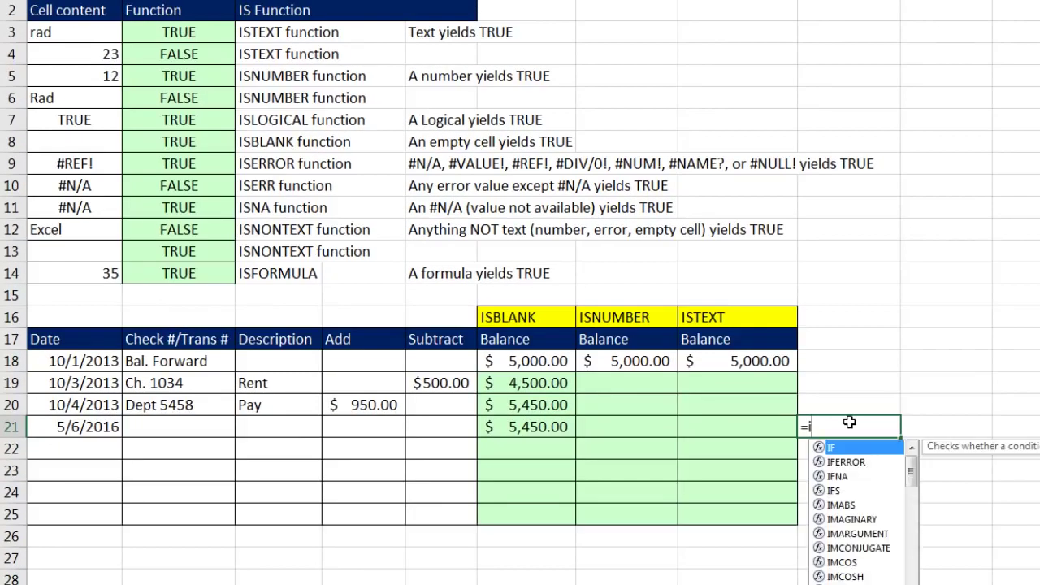
pyautogui.write('sn')
pyautogui.press('Down')
pyautogui.press('Down')
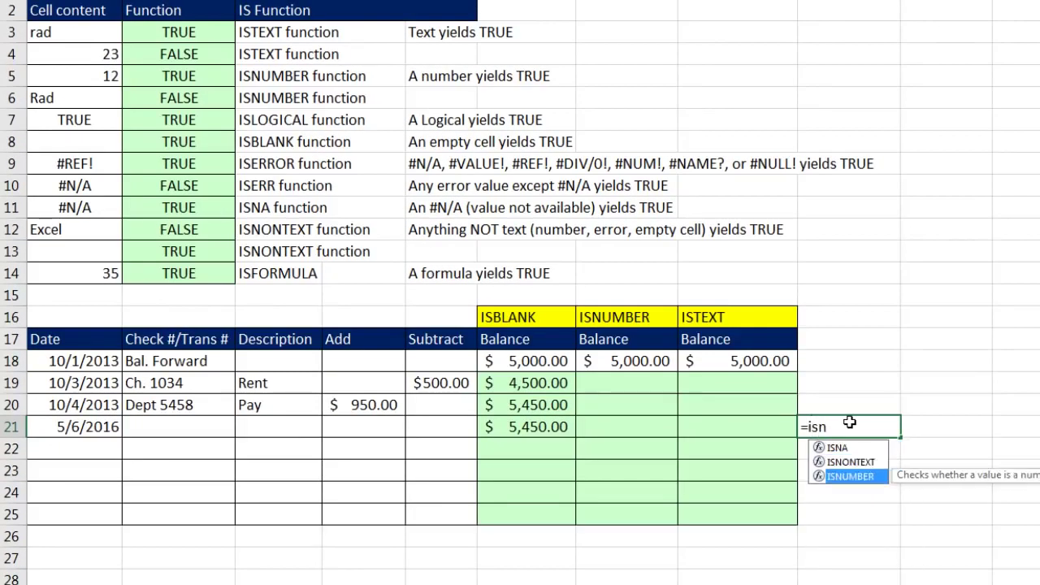
pyautogui.press('Tab')
pyautogui.click(532, 429)
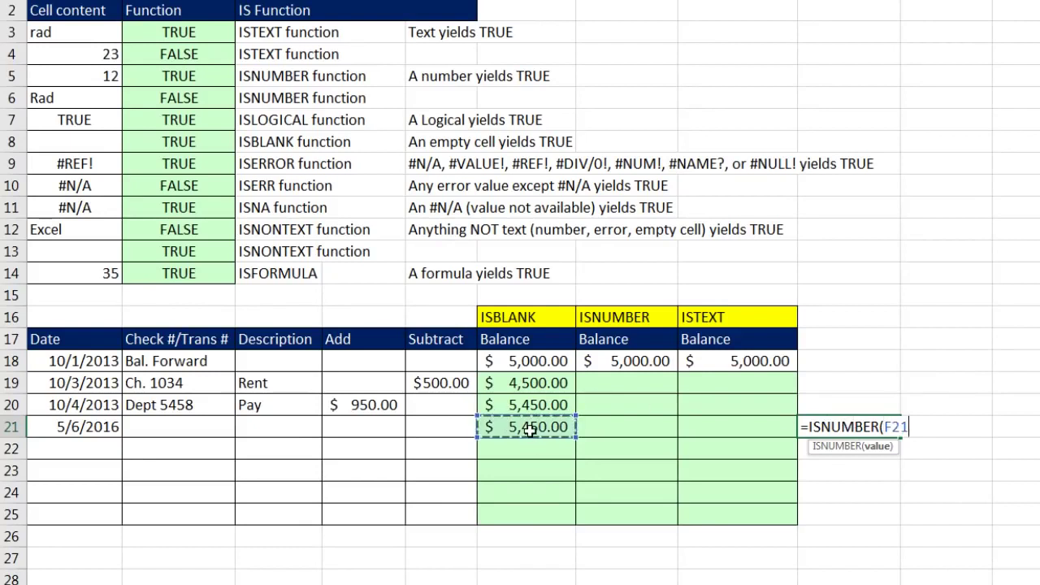
pyautogui.hotkey('ctrl', 'Return')
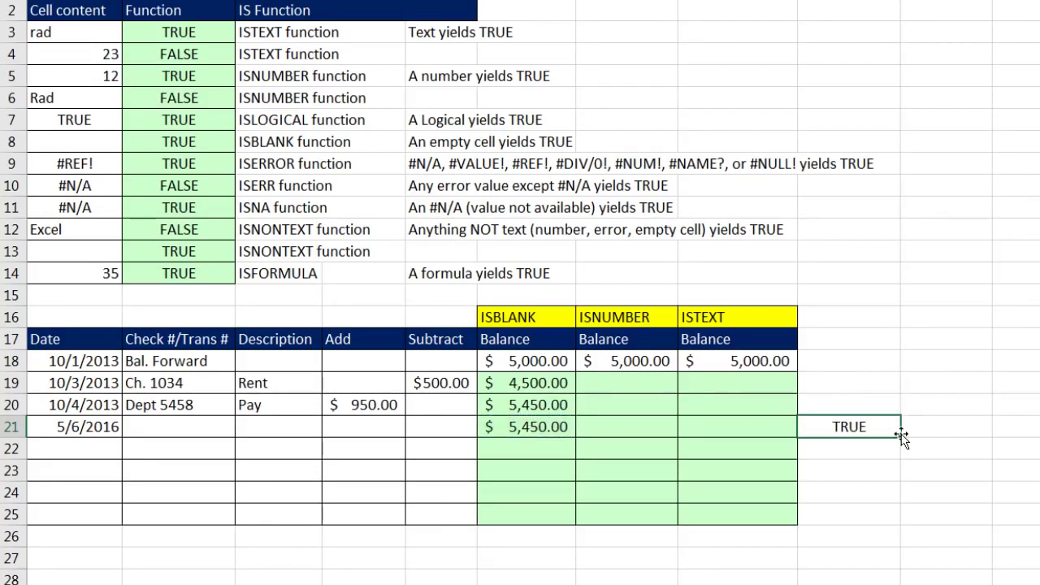
pyautogui.moveTo(902, 439); pyautogui.dragTo(876, 453)
pyautogui.click(875, 452)
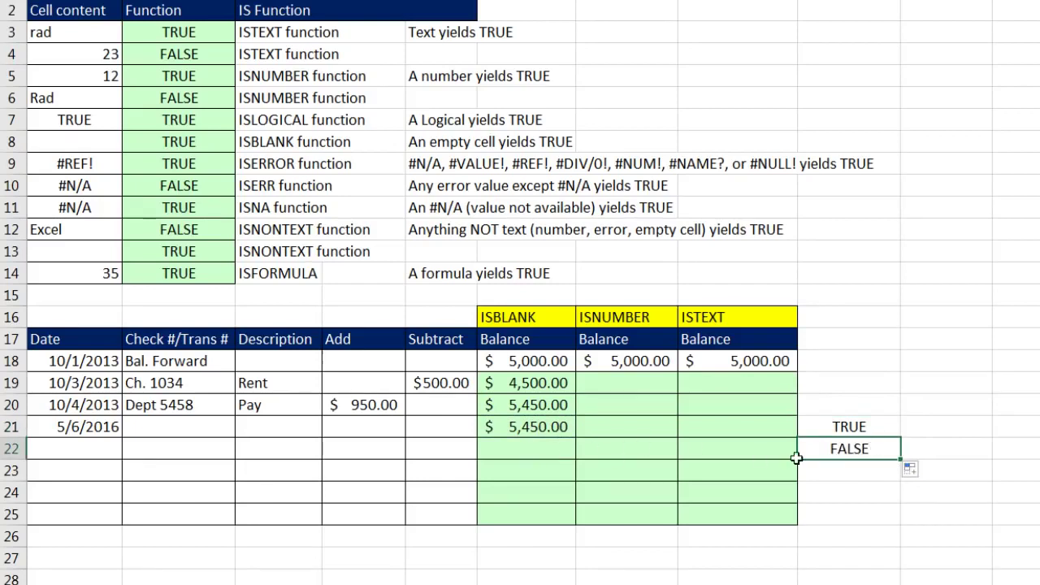
# Enter the test formula =ISTEXT(F21) in J21, copy it down to J22, and check the copied cell reference.
pyautogui.click(935, 427)
pyautogui.write('=iste')
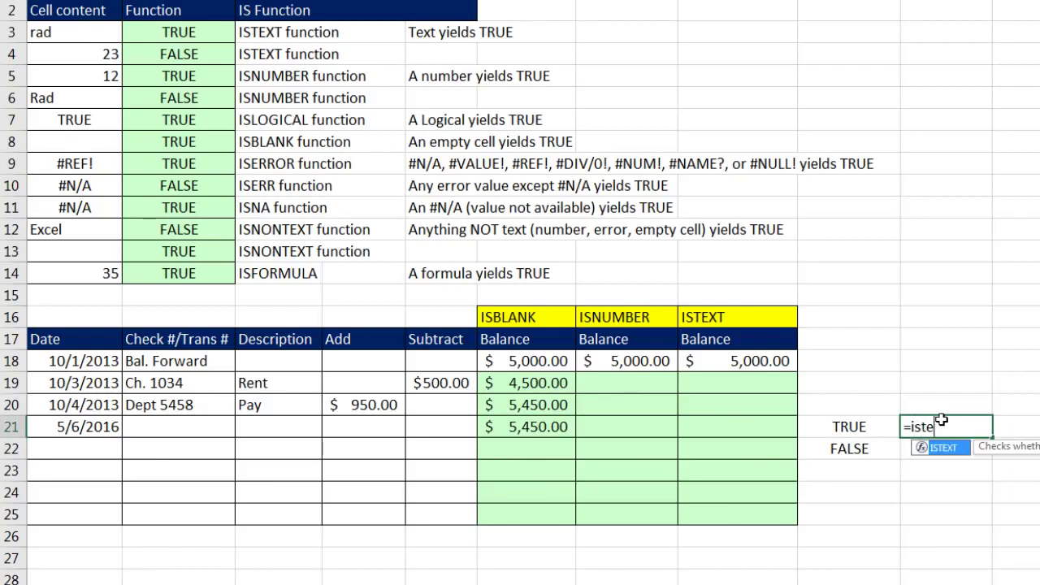
pyautogui.press('Tab')
pyautogui.click(506, 431)
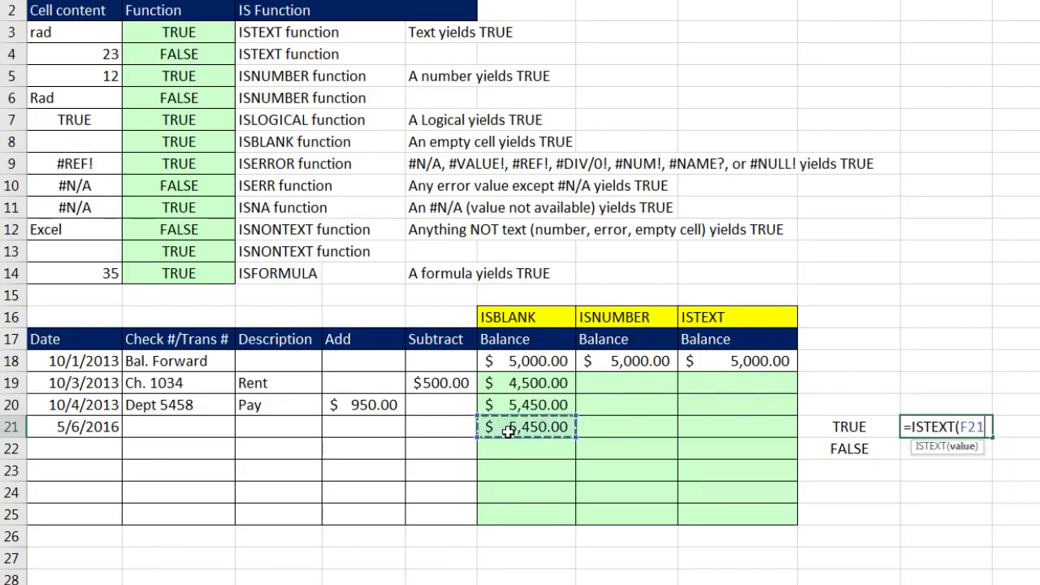
pyautogui.hotkey('ctrl', 'Return')
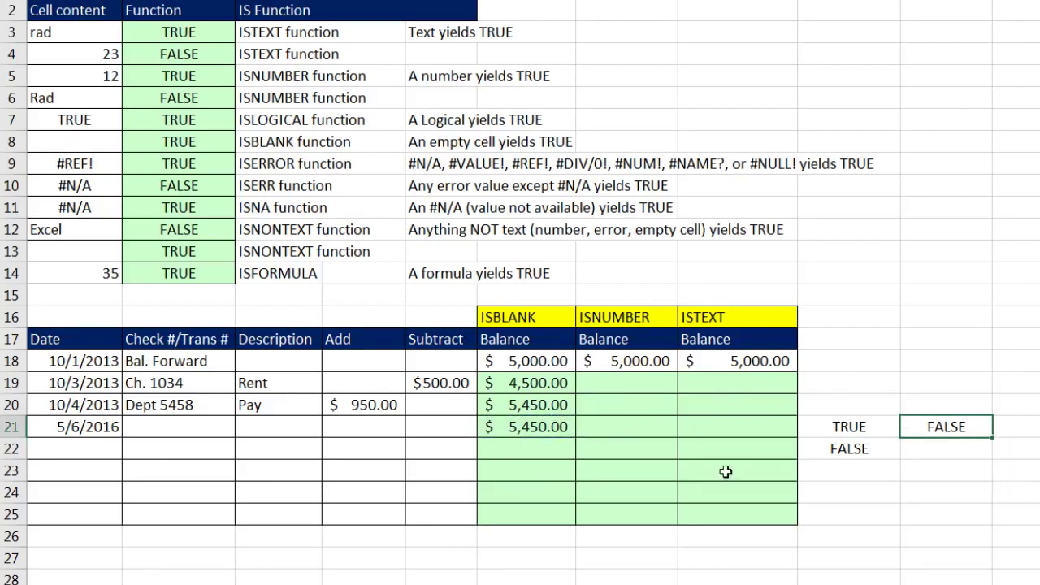
pyautogui.moveTo(991, 439); pyautogui.dragTo(993, 468)
pyautogui.doubleClick(946, 452)
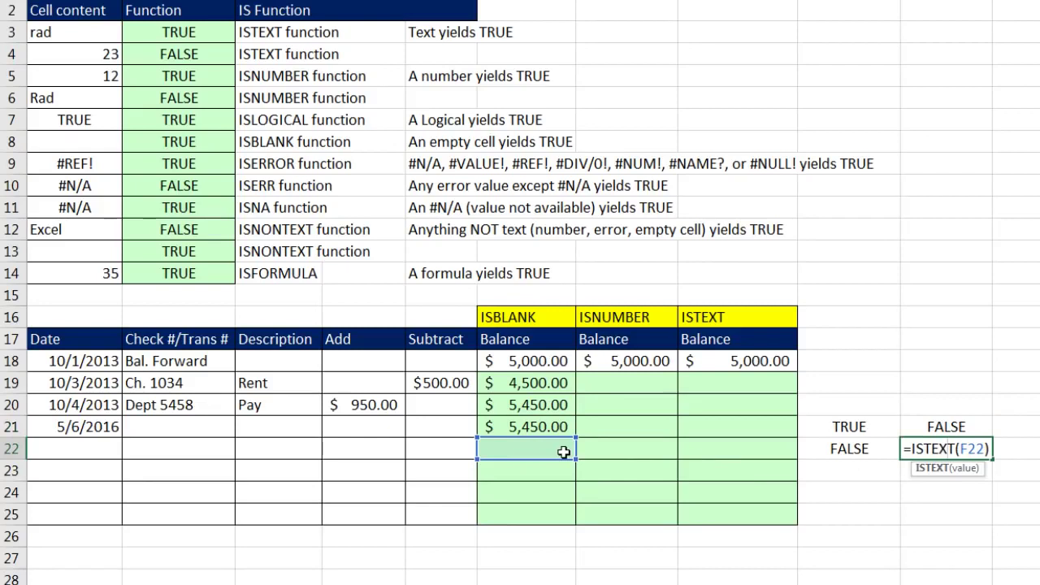
pyautogui.press('Escape')
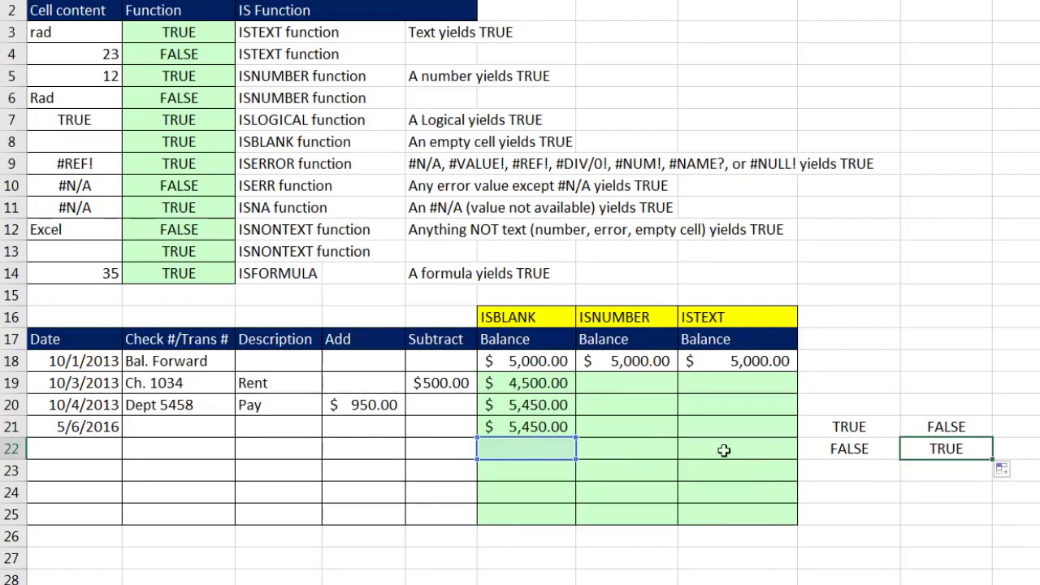
# Clear the date in A21 and delete the ISNUMBER and ISTEXT test formulas in I21:J22.
pyautogui.click(82, 434)
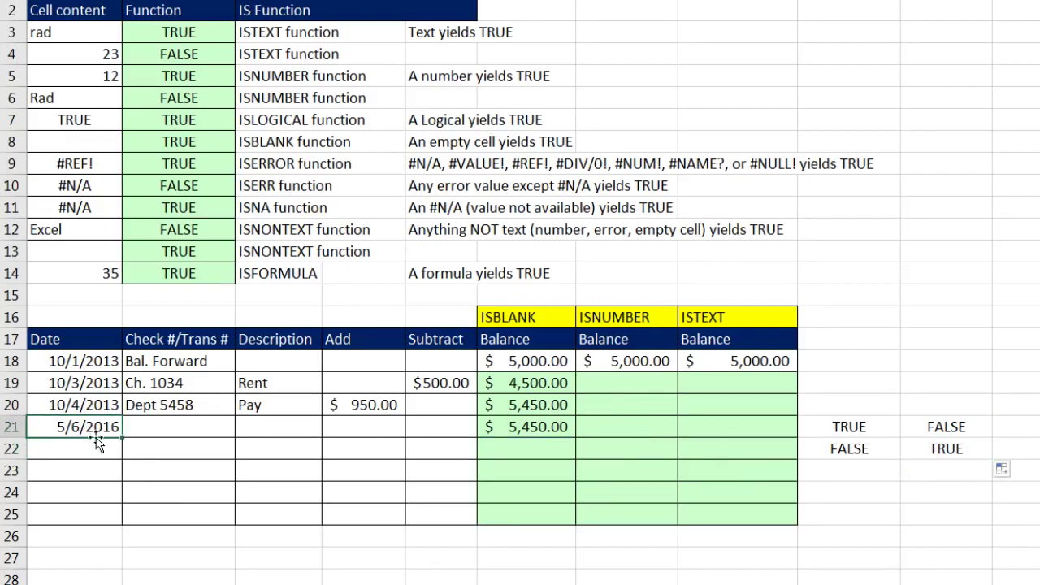
pyautogui.press('Delete')
pyautogui.moveTo(878, 423); pyautogui.dragTo(930, 471)
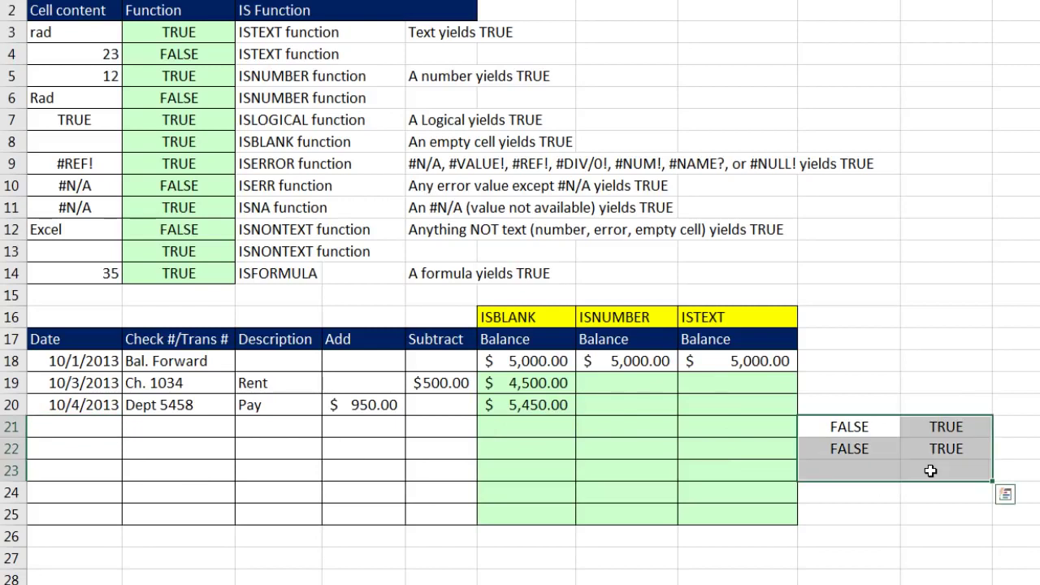
pyautogui.press('Delete')
# Begin the G19 balance formula with an IF function whose logical test is ISNUMBER(A19).
pyautogui.click(642, 376)
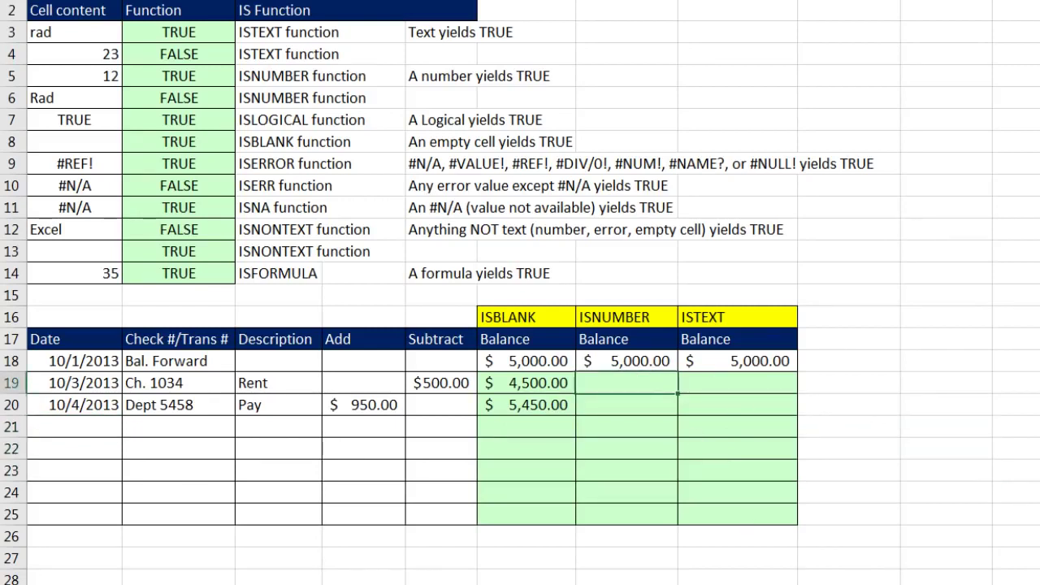
pyautogui.write('=IF(')
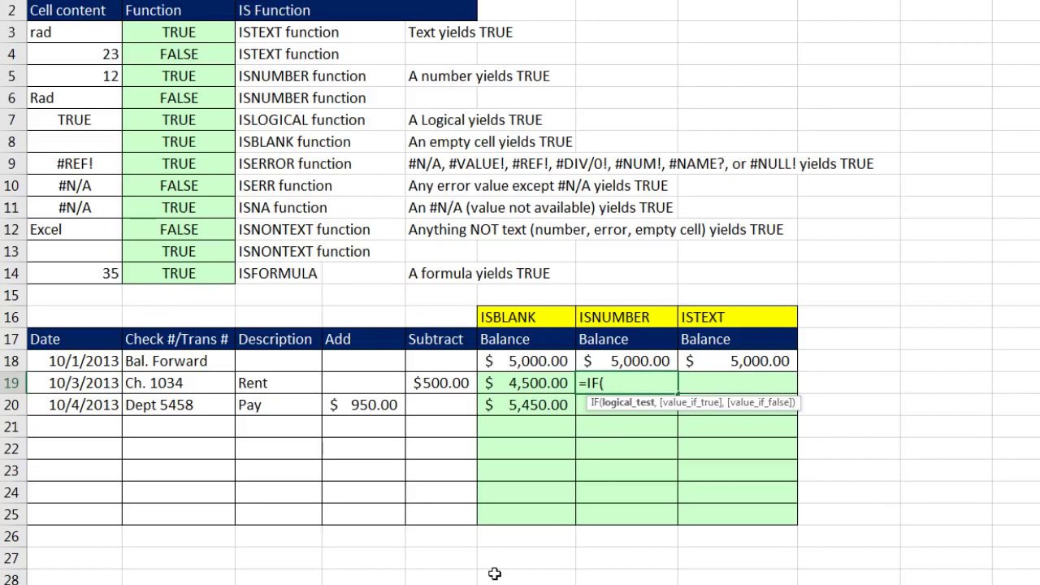
pyautogui.write('is')
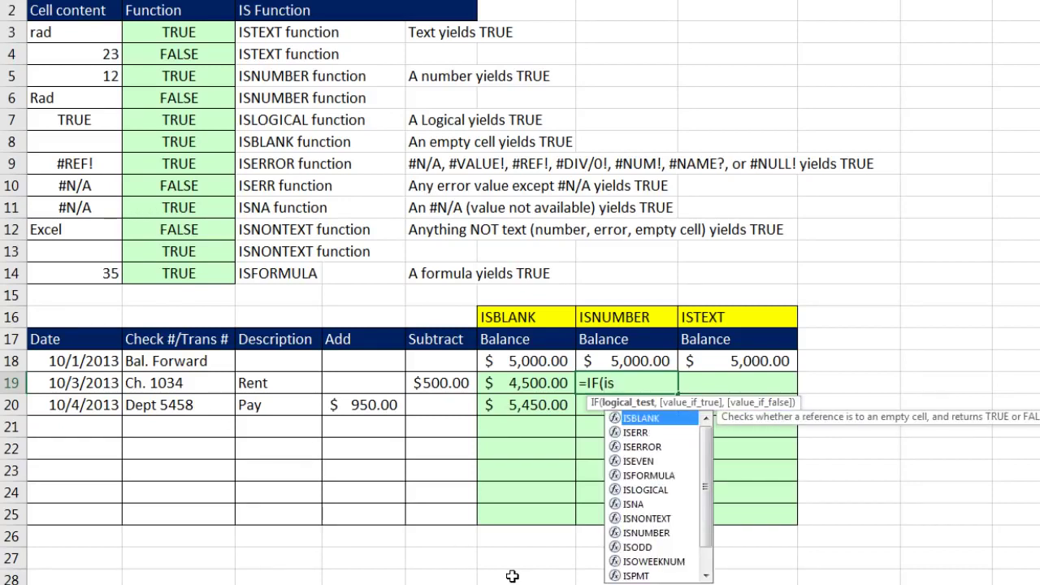
pyautogui.write('nu')
pyautogui.press('Tab')
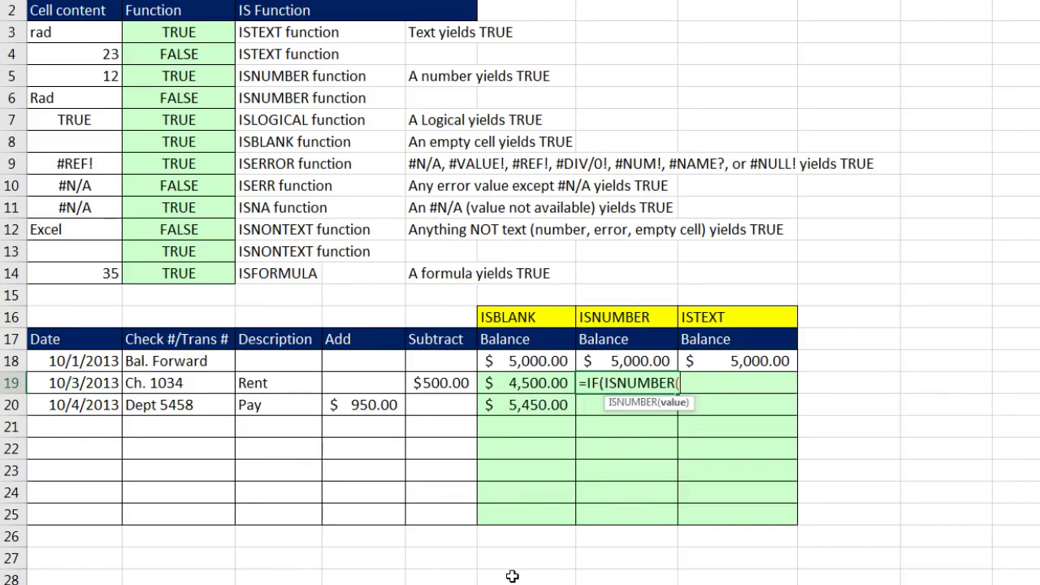
pyautogui.click(106, 387)
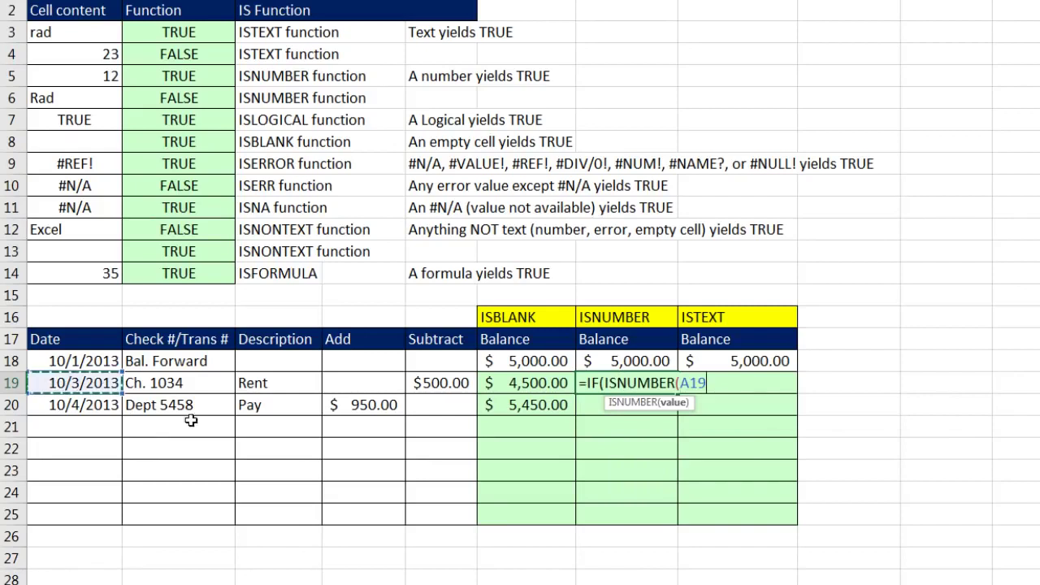
pyautogui.write(')')
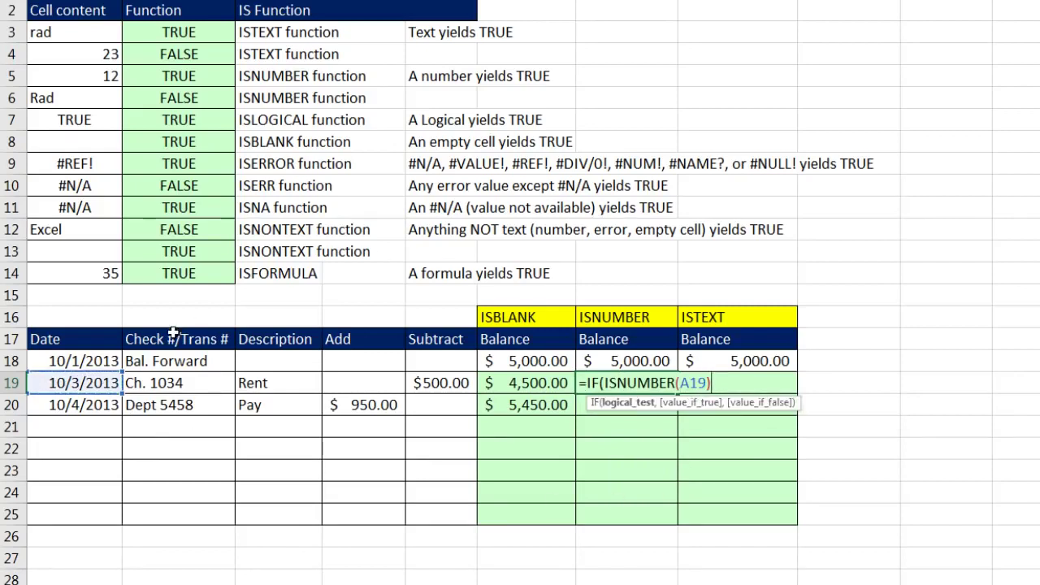
pyautogui.write(',')
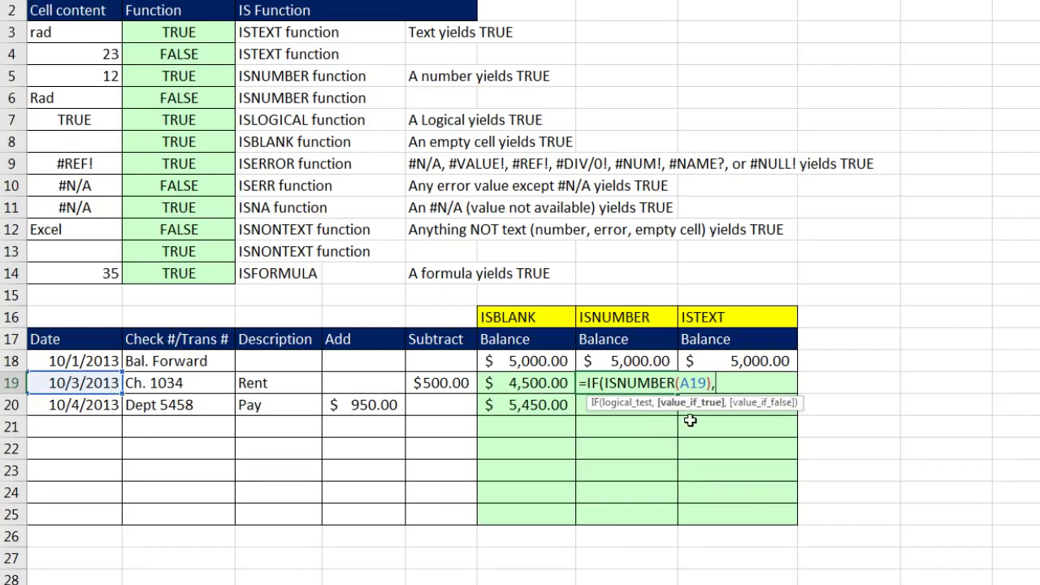
# Complete G19 as =IF(ISNUMBER(A19),G18+D19-E19,"") and copy it down to G25.
pyautogui.click(642, 366)
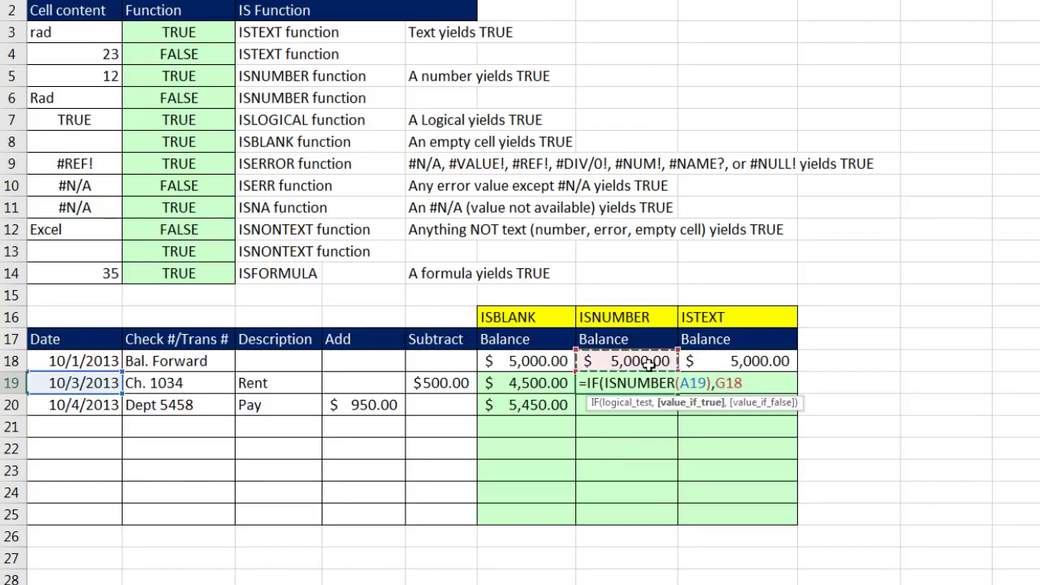
pyautogui.write('+')
pyautogui.click(393, 384)
pyautogui.write('-')
pyautogui.click(428, 386)
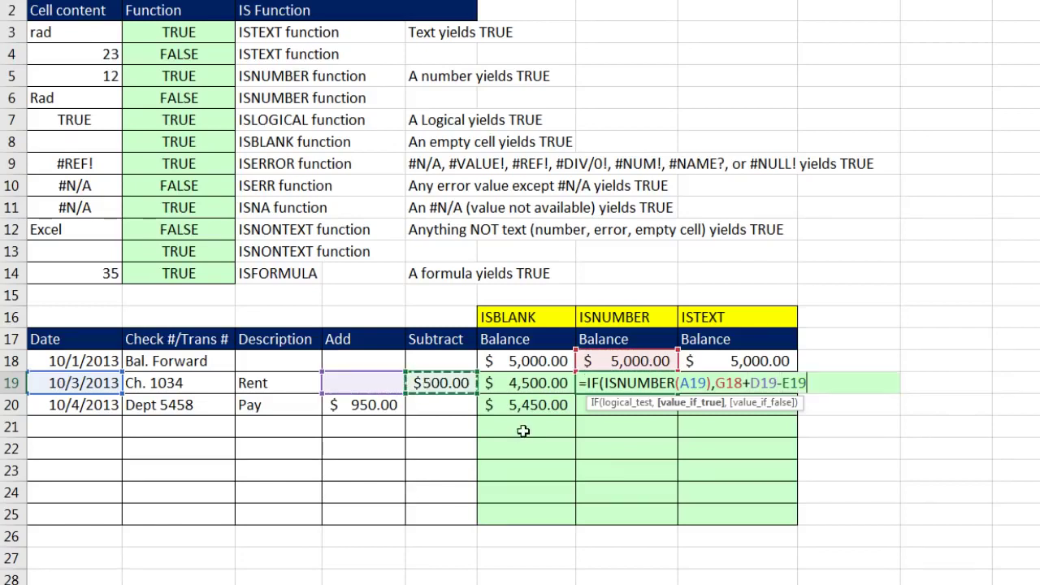
pyautogui.write(',')
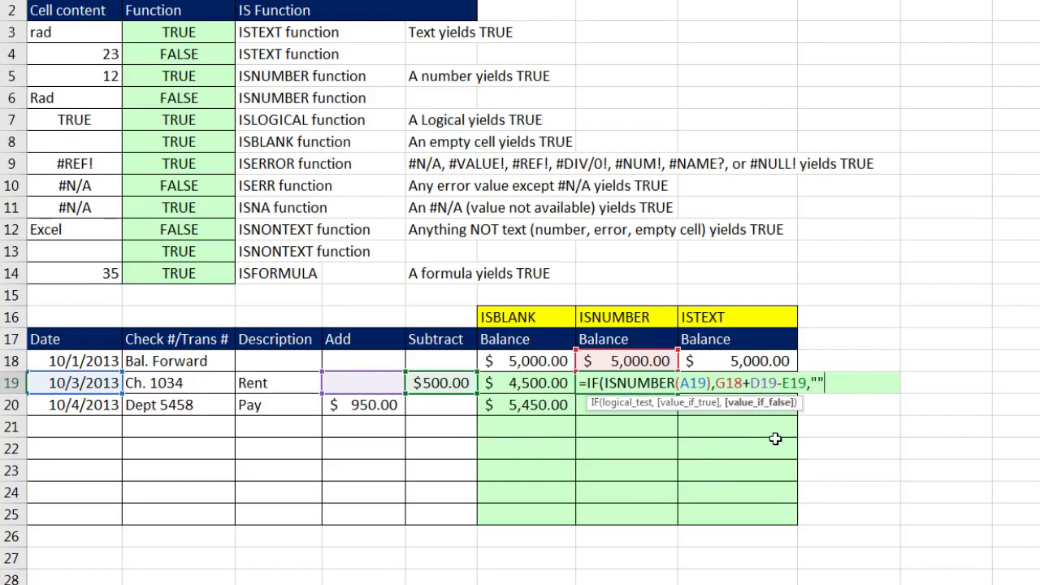
pyautogui.write('"")')
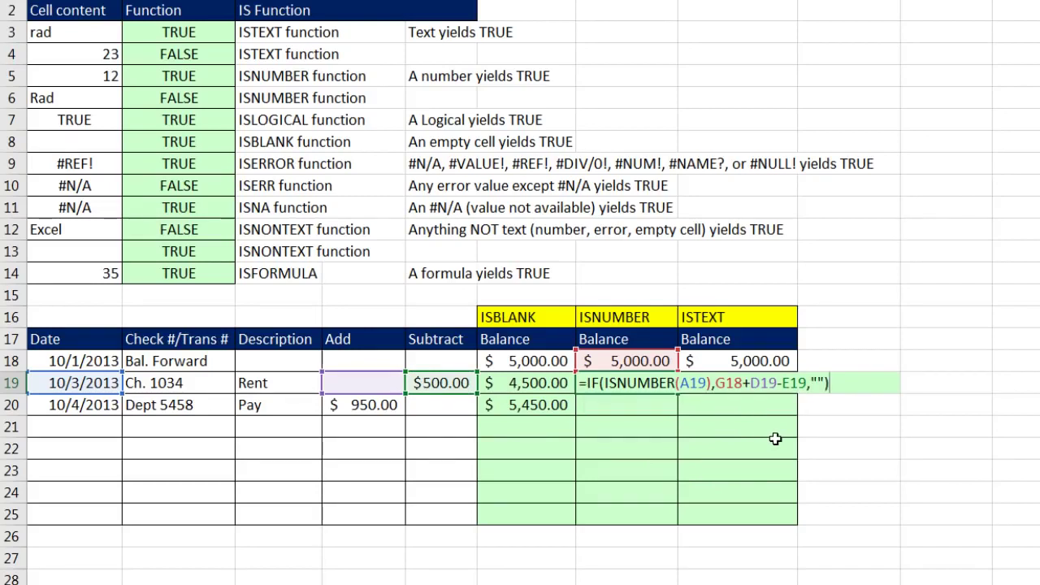
pyautogui.hotkey('ctrl', 'Return')
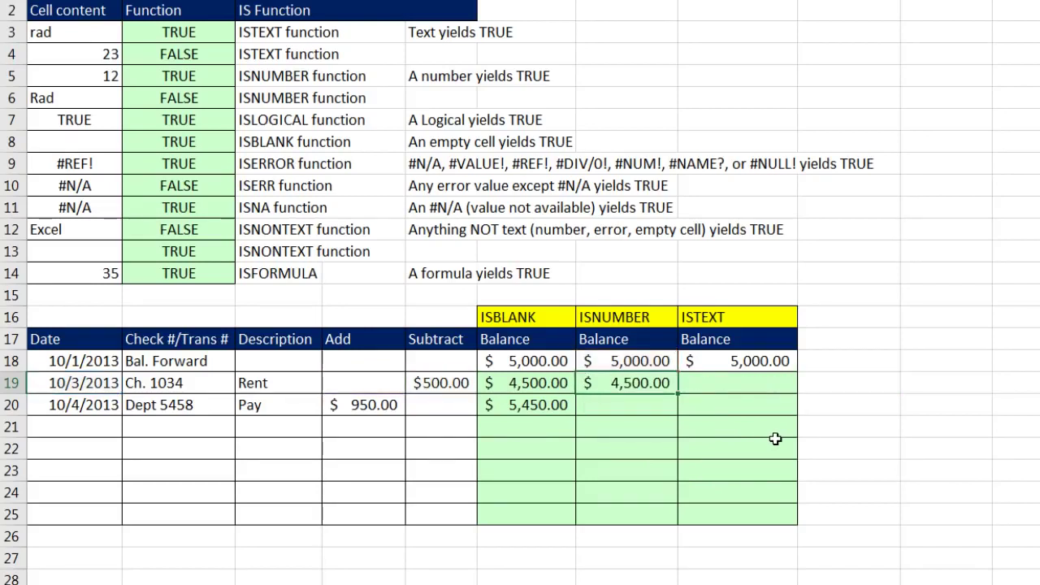
pyautogui.doubleClick(680, 394)
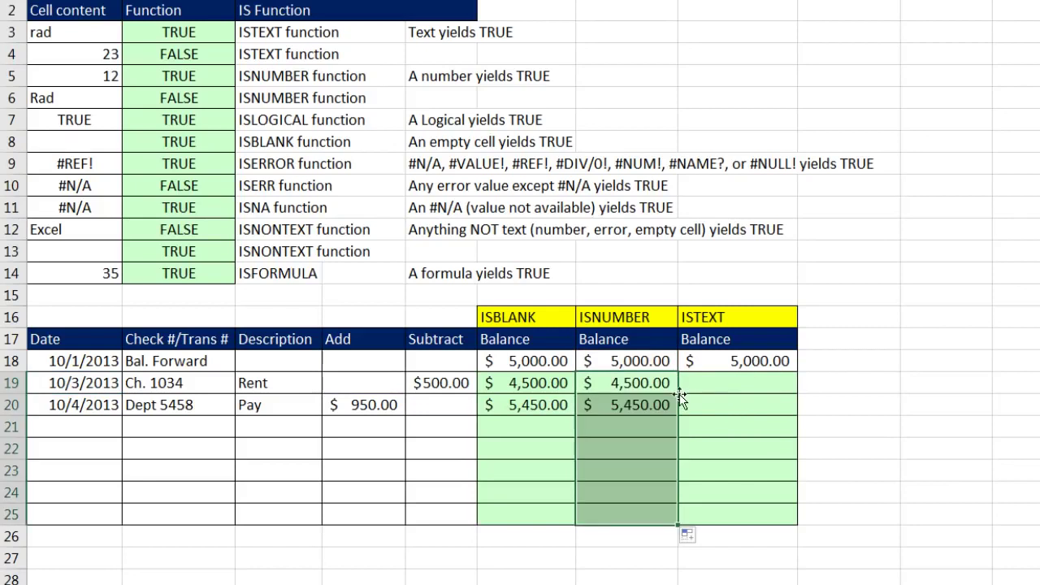
# Enter the date 5/6/2016 in A21 to test the ISNUMBER balance formula, and undo the entry.
pyautogui.click(94, 422)
pyautogui.write('5/6/2016')
pyautogui.press('Return')
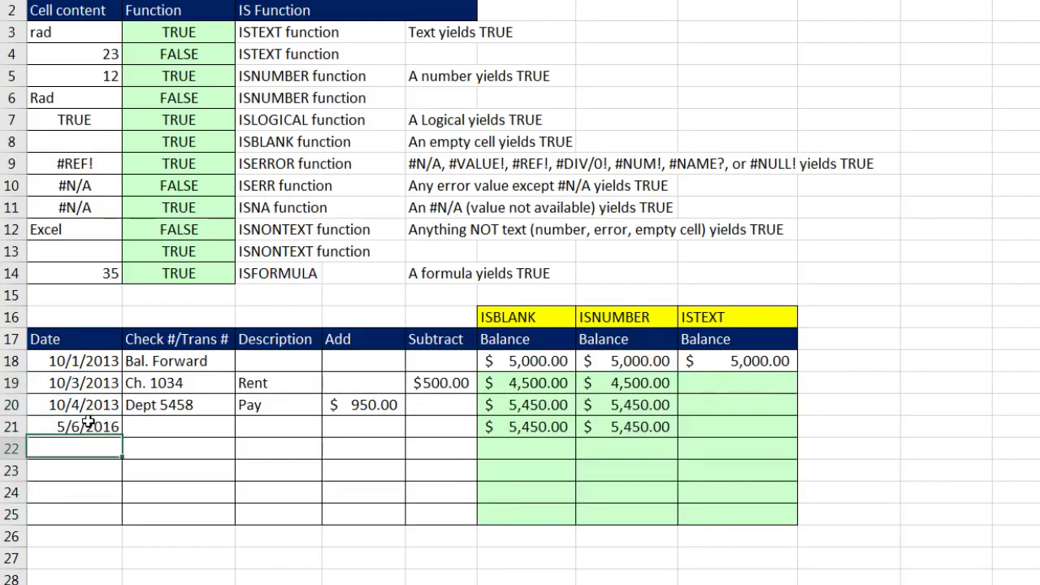
pyautogui.hotkey('ctrl', 'z')
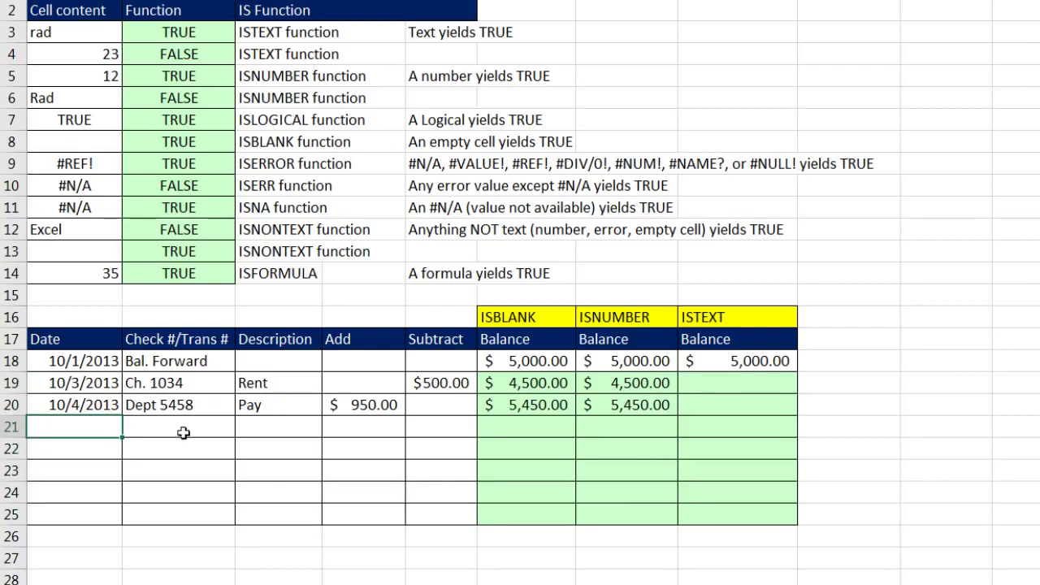
# Begin the H19 balance formula with an IF function whose logical test is ISTEXT(B19).
pyautogui.click(701, 382)
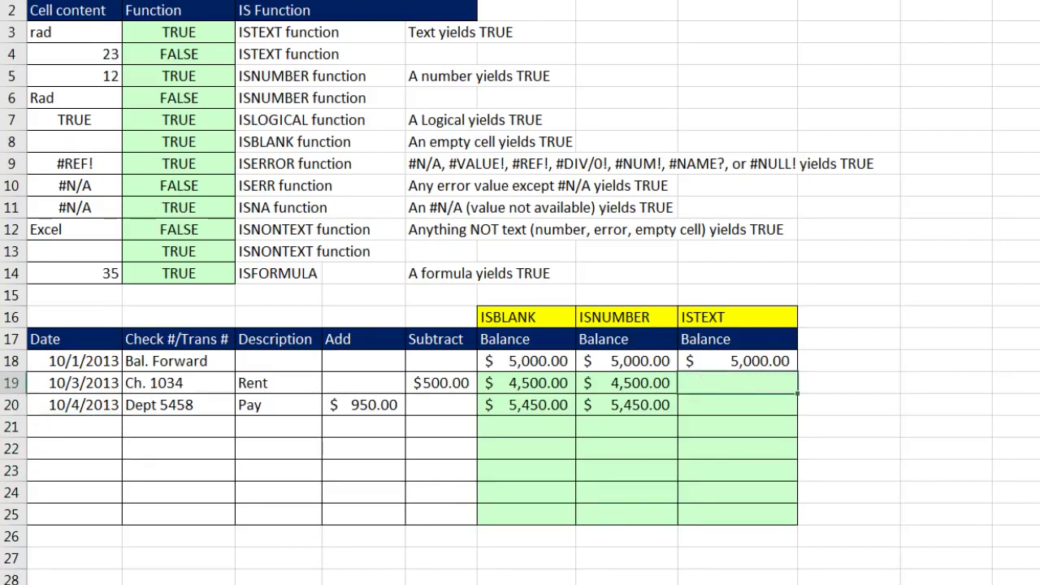
pyautogui.write('=IF(is')
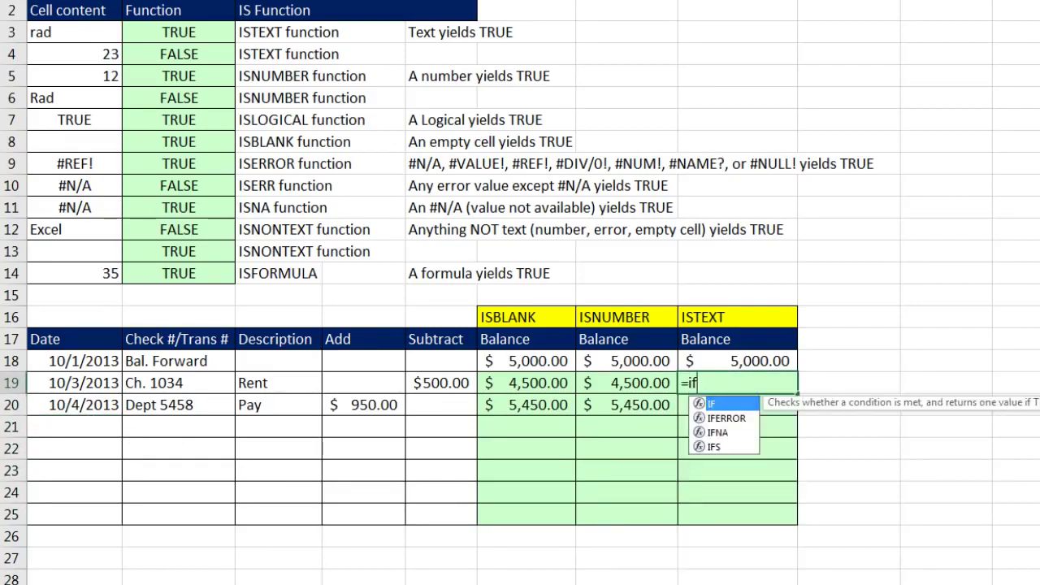
pyautogui.write('text')
pyautogui.press('Tab')
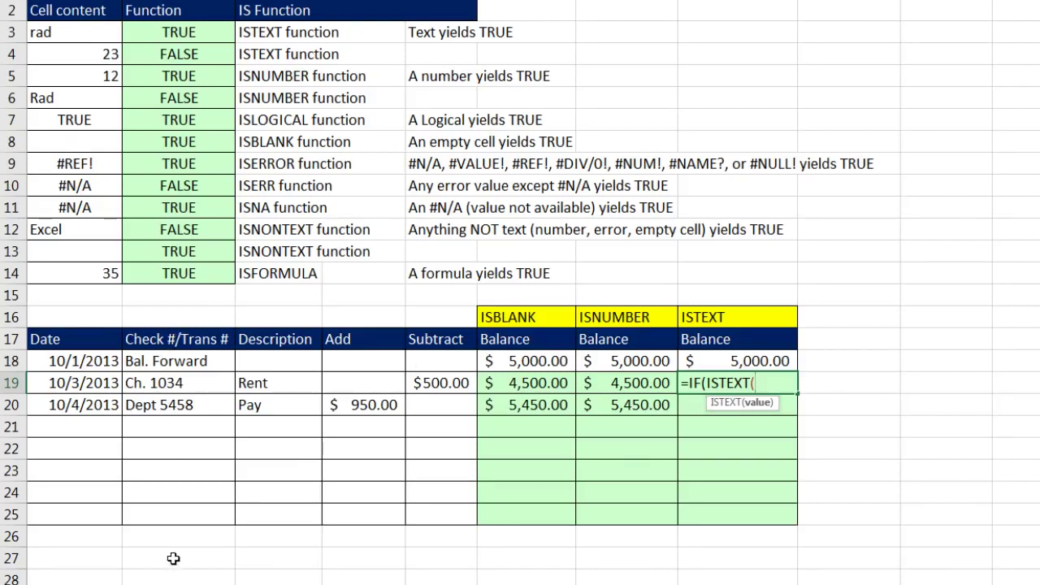
pyautogui.click(176, 383)
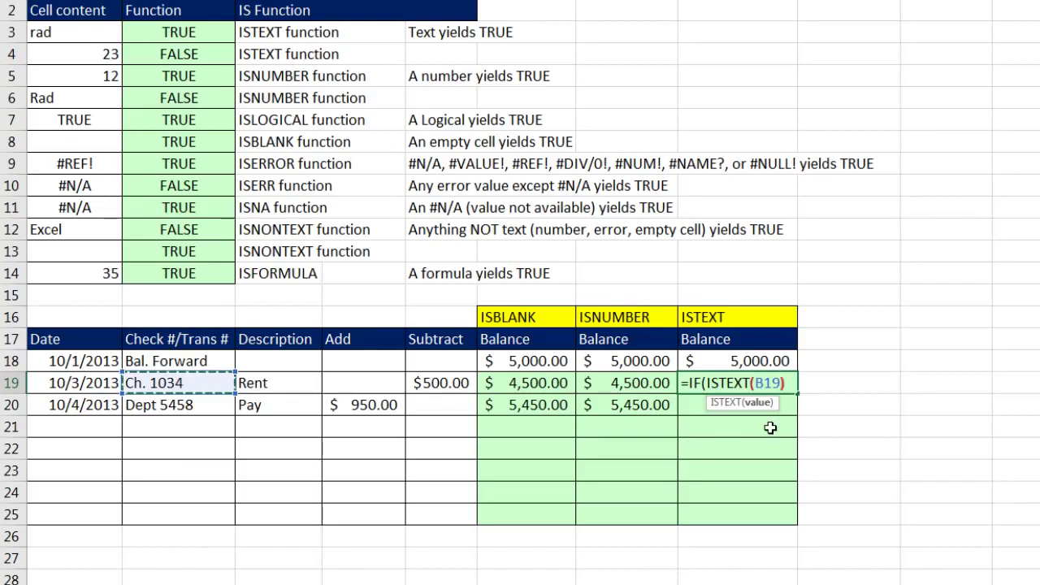
pyautogui.write('),')
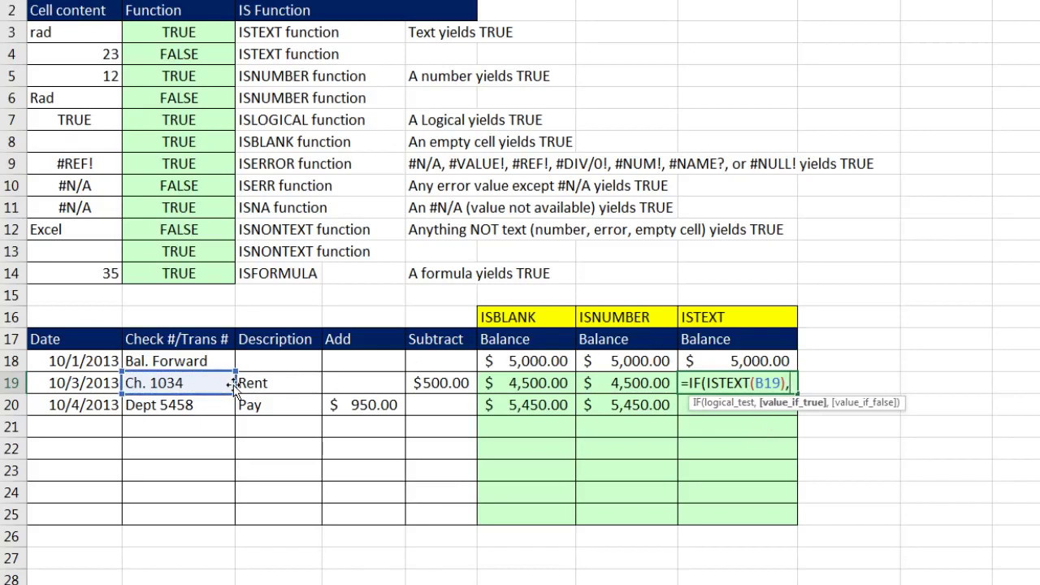
# Complete H19 as =IF(ISTEXT(B19),H18+D19-E19,"") and copy it down to H25.
pyautogui.click(737, 361)
pyautogui.write('+')
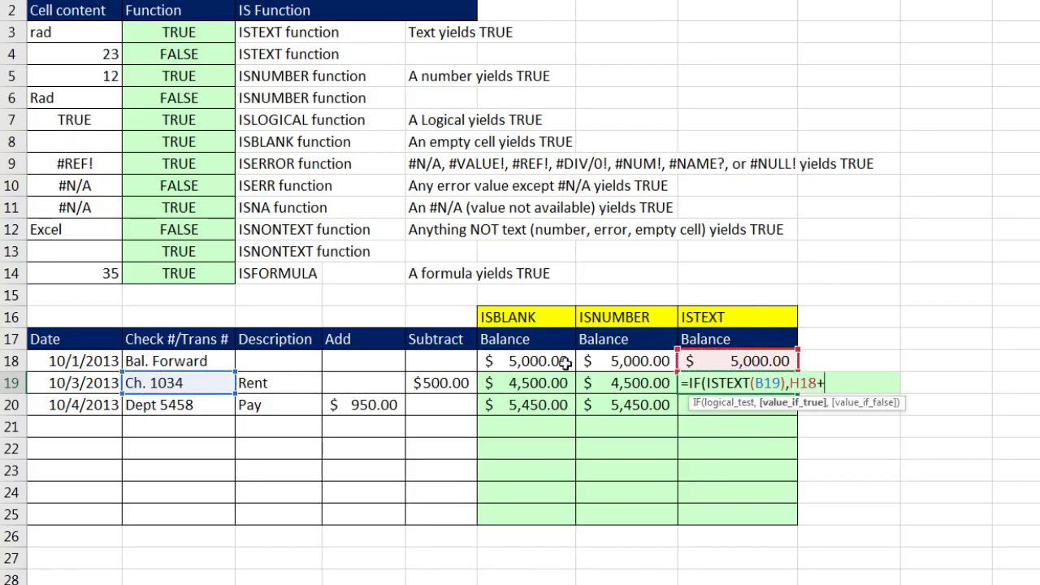
pyautogui.click(362, 386)
pyautogui.write('-')
pyautogui.click(437, 384)
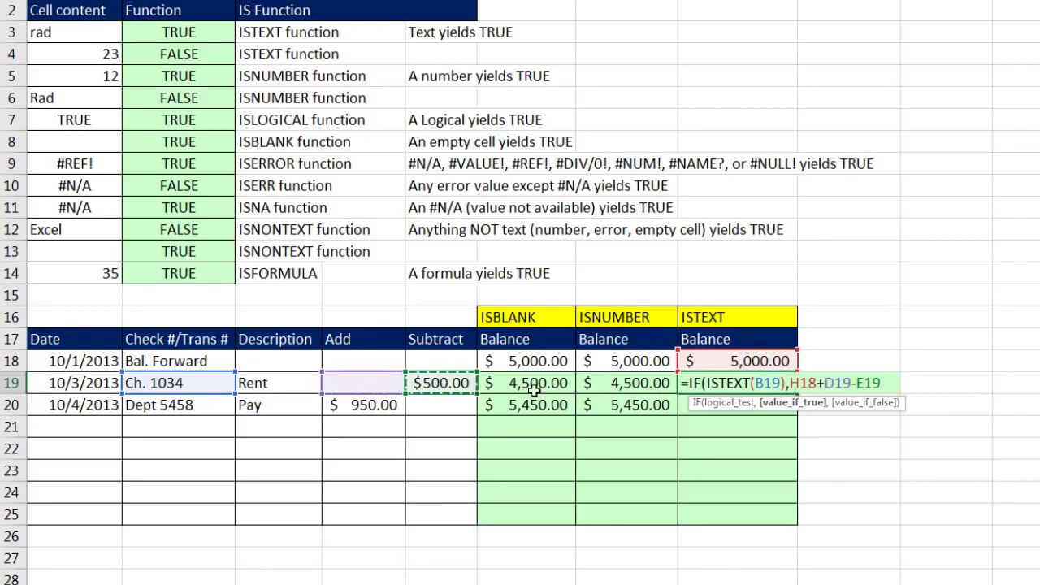
pyautogui.write(',')
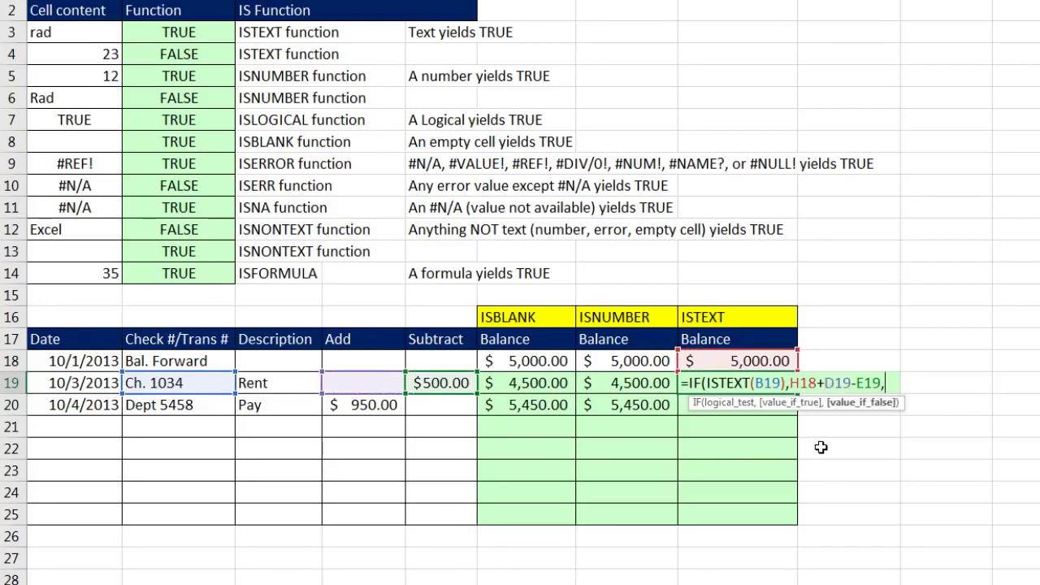
pyautogui.write('"")')
pyautogui.hotkey('ctrl', 'Return')
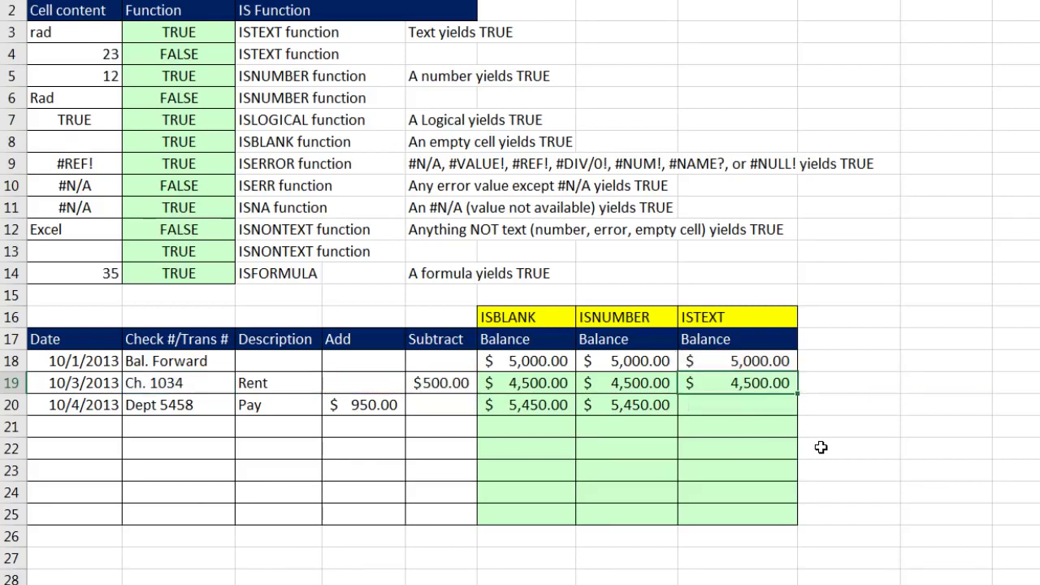
pyautogui.doubleClick(797, 394)
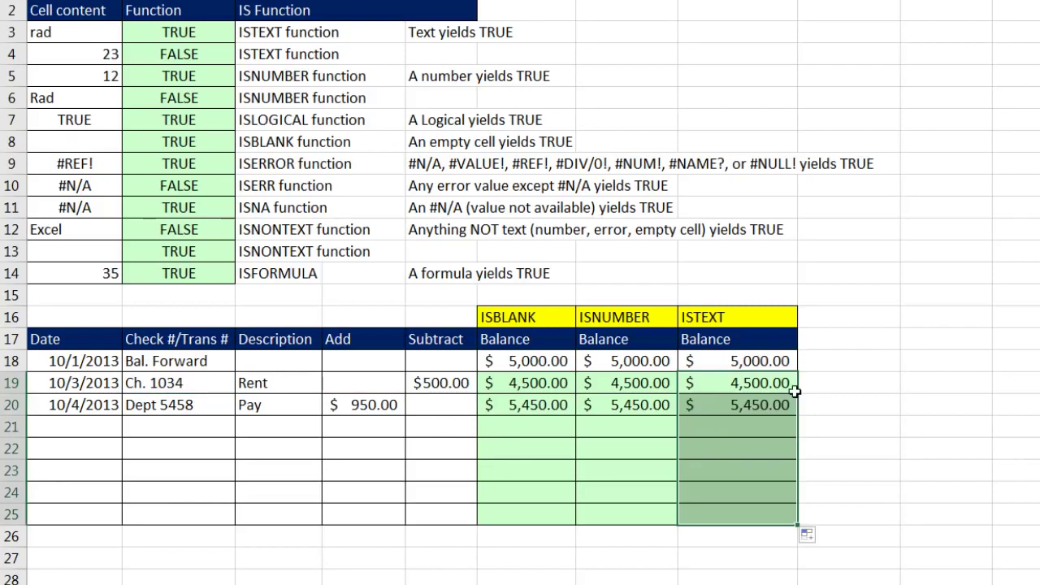
# Enter 41551 as the date in A21 and Ch 100 as the check number in B21 to test the balance formulas.
pyautogui.click(64, 429)
pyautogui.write('41551')
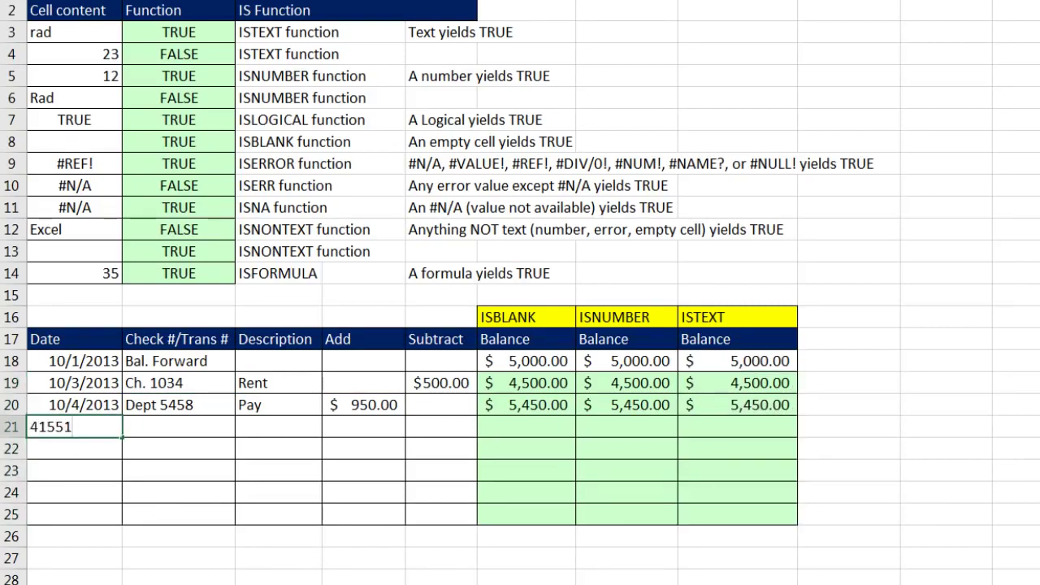
pyautogui.press('Return')
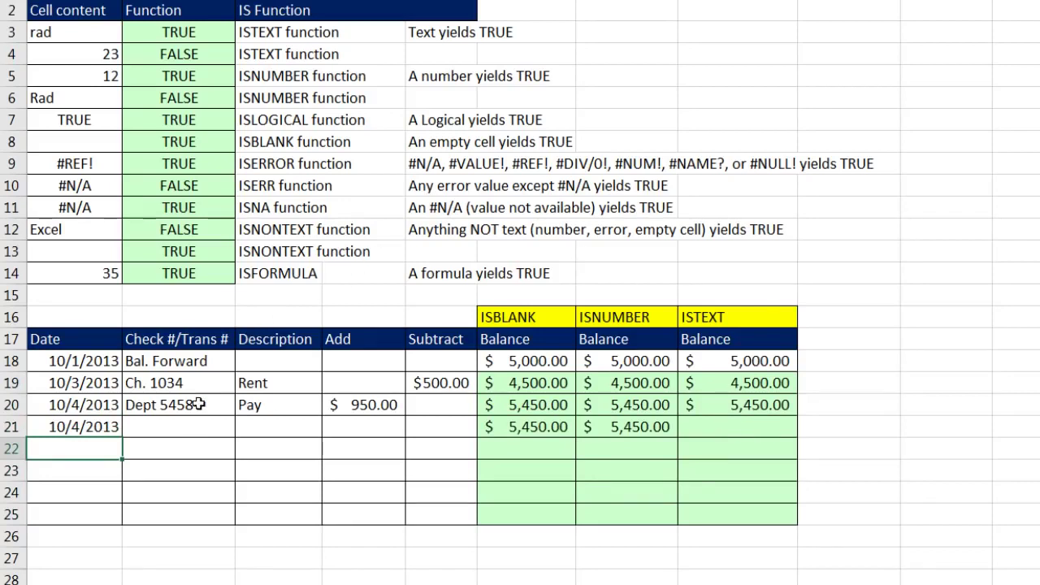
pyautogui.click(190, 428)
pyautogui.write('Ch 100')
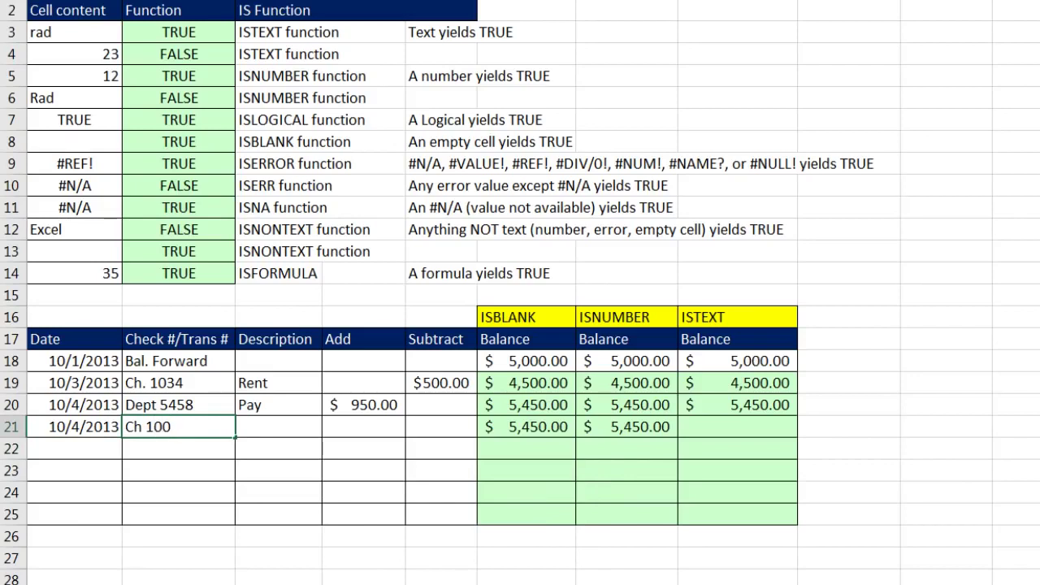
pyautogui.hotkey('ctrl', 'Return')
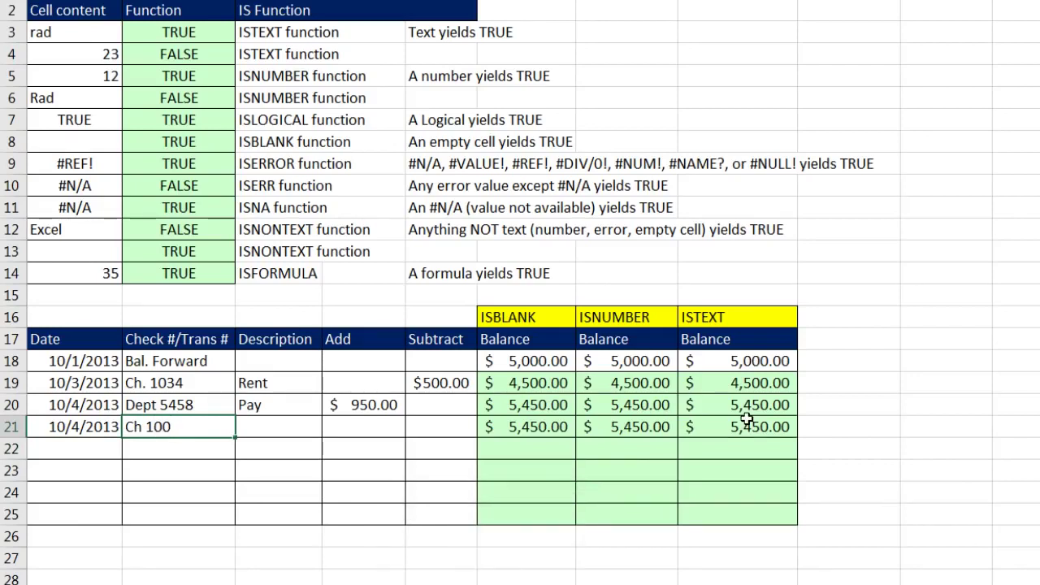
# Review the ISBLANK, ISNUMBER and ISTEXT balance formulas in F19, G19 and H19, including the ISTEXT formula's IF arguments.
pyautogui.click(540, 381)
pyautogui.doubleClick(542, 383)
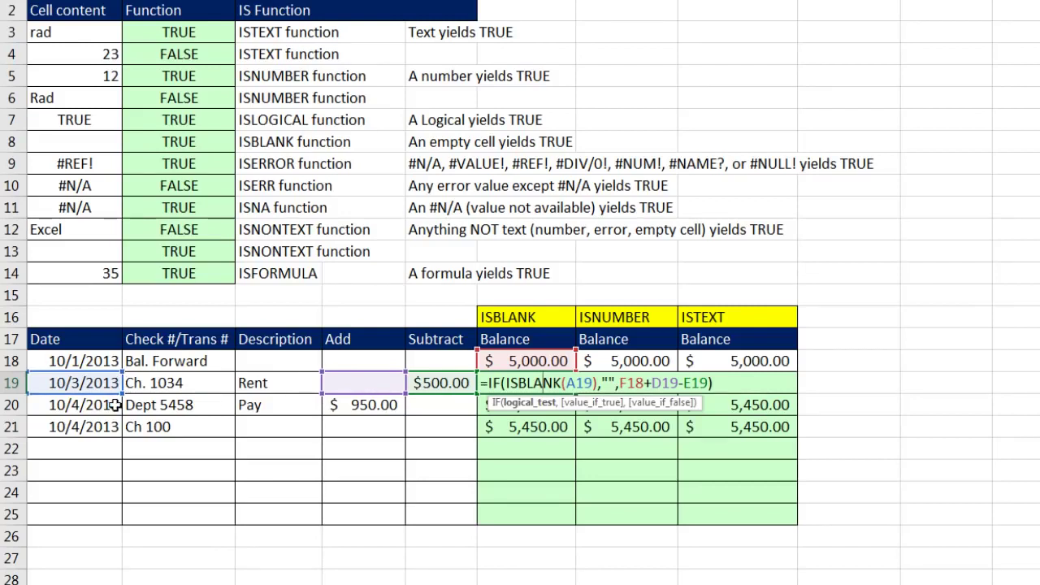
pyautogui.press('Return')
pyautogui.doubleClick(613, 383)
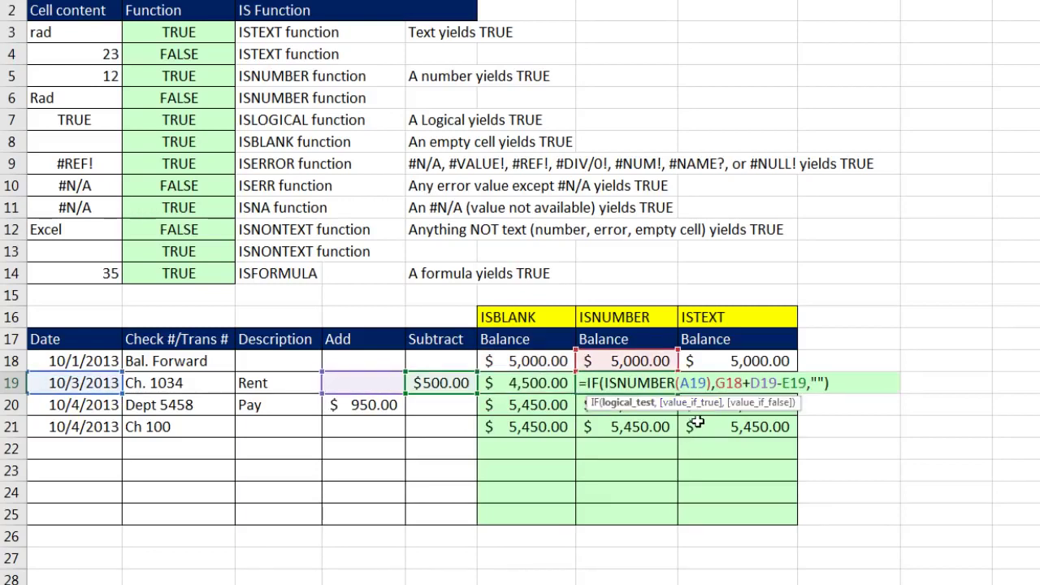
pyautogui.hotkey('ctrl', 'Return')
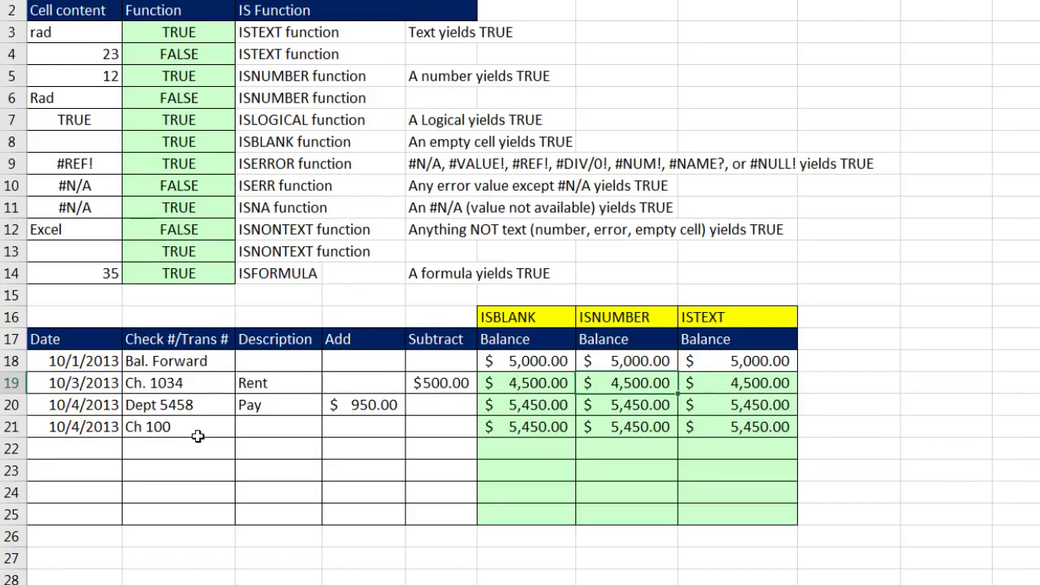
pyautogui.doubleClick(764, 391)
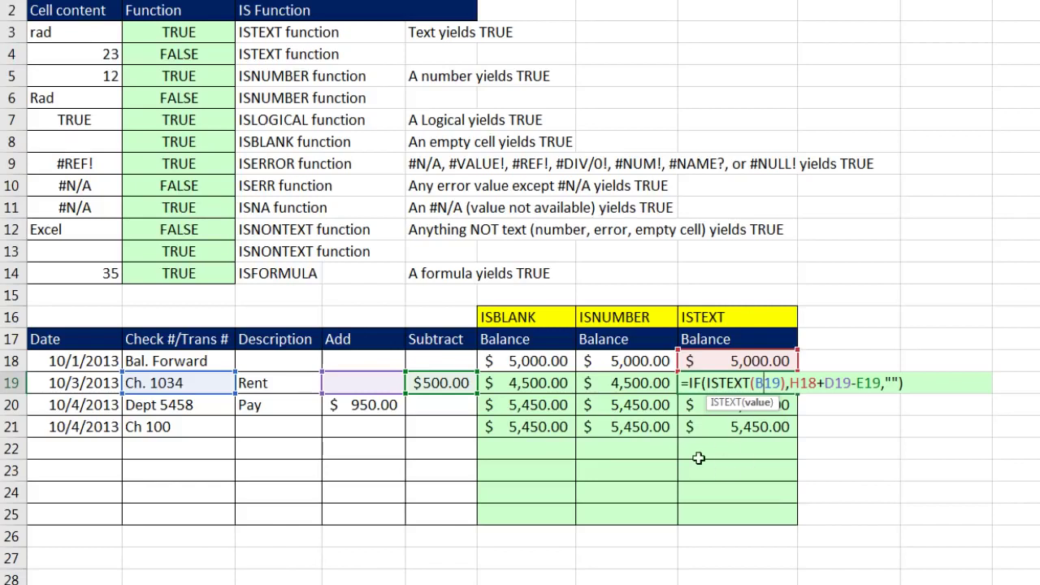
pyautogui.doubleClick(890, 382)
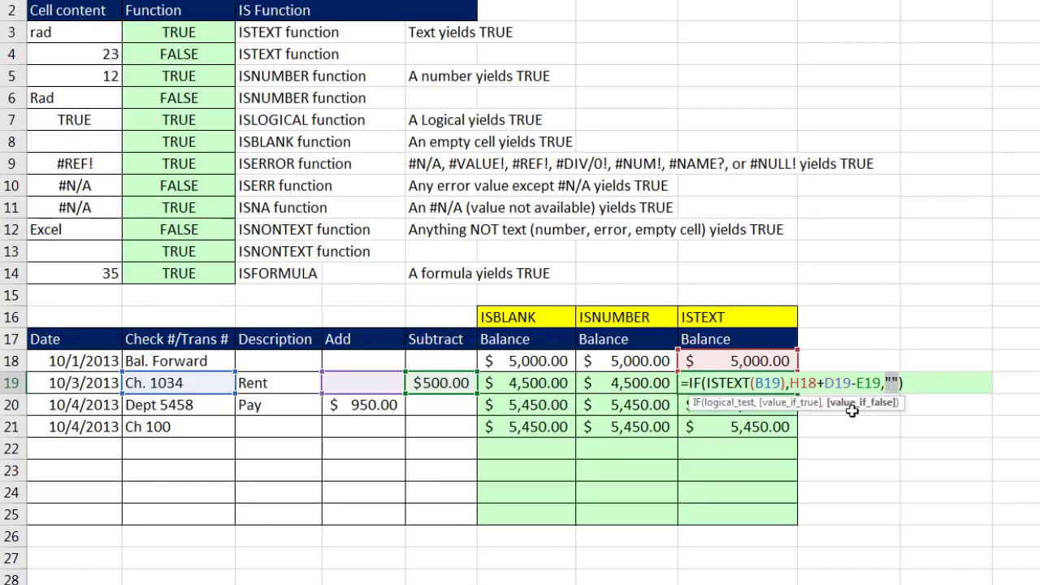
pyautogui.click(790, 404)
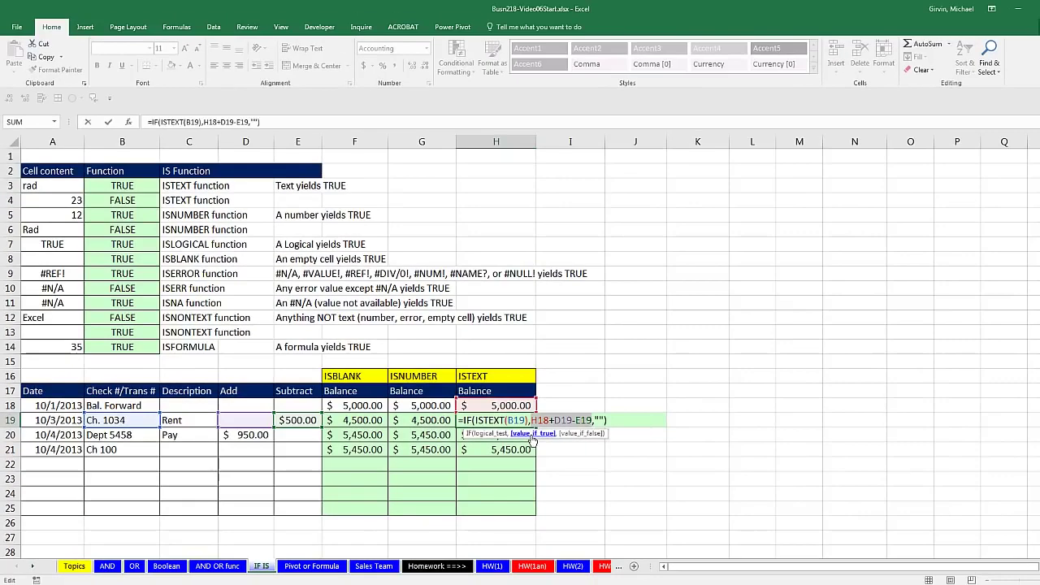
pyautogui.hotkey('ctrl', 'Return')
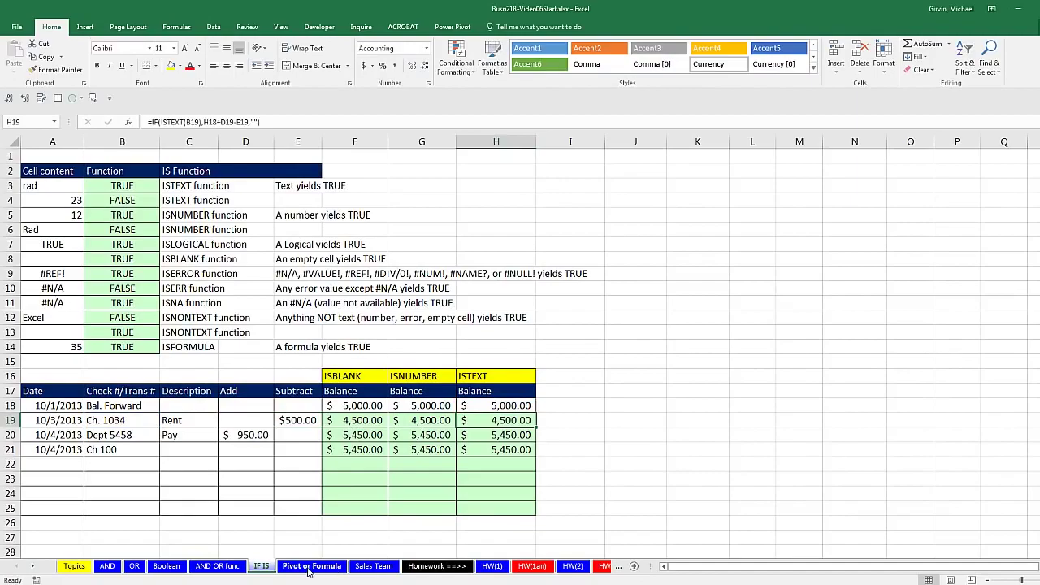
# On the Pivot or Formula sheet, compare the SUMIFS formula in E11 with the PivotTable's January value.
pyautogui.click(312, 567)
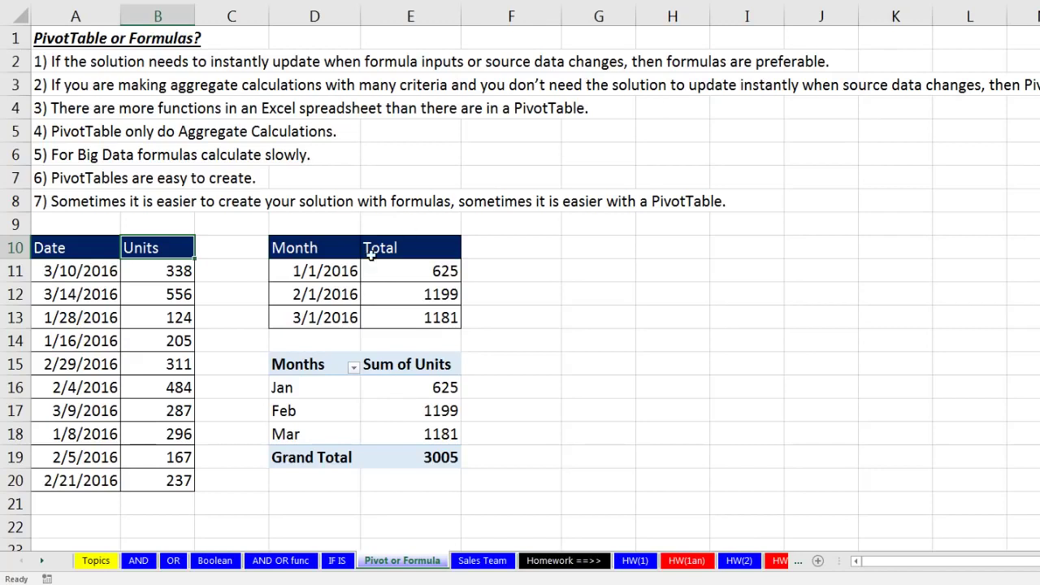
pyautogui.doubleClick(411, 274)
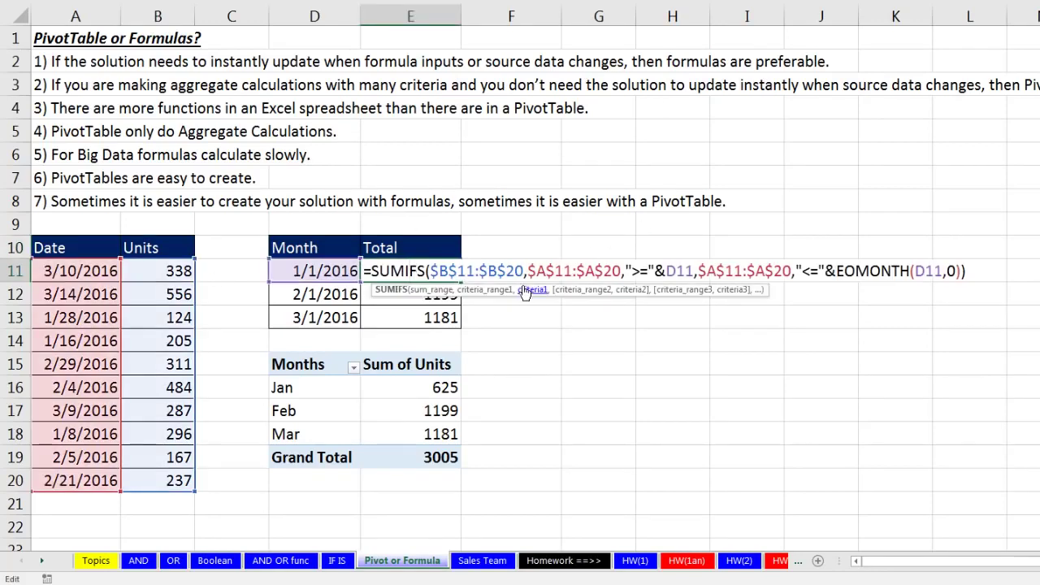
pyautogui.press('Escape')
pyautogui.click(446, 388)
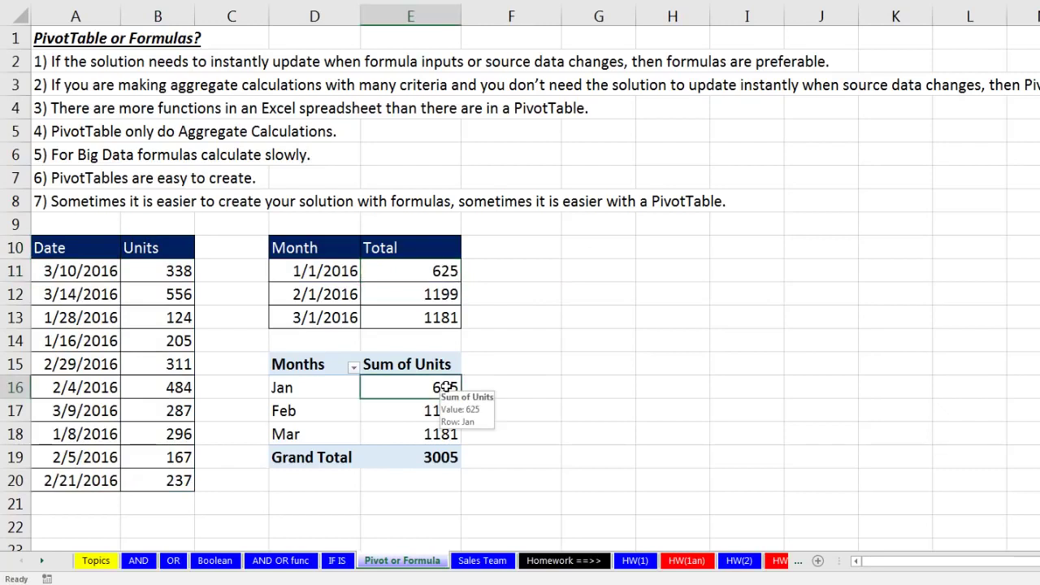
# Try 225 as the units in B11 with a PivotTable refresh, and undo both changes.
pyautogui.click(186, 268)
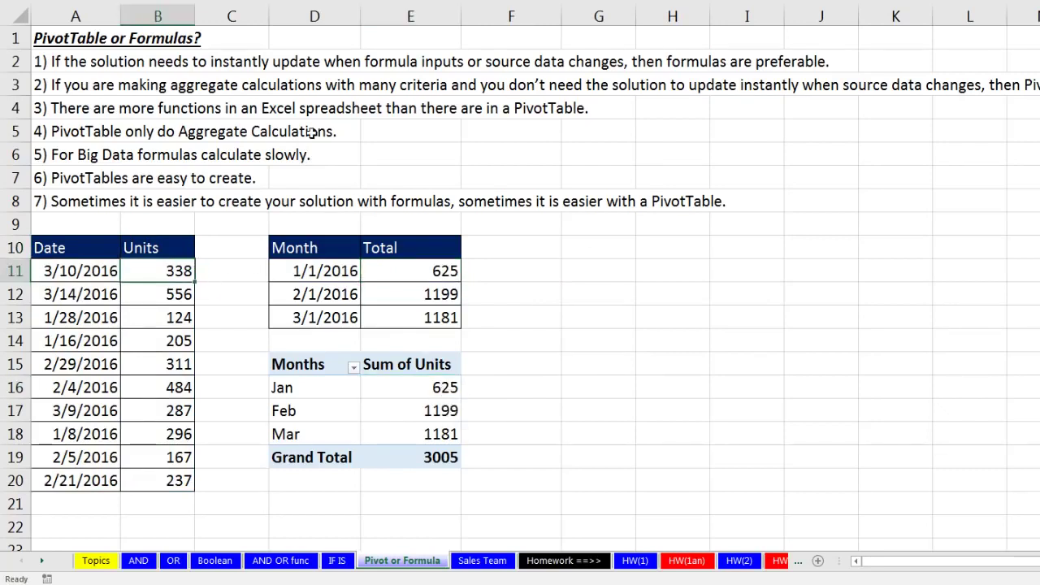
pyautogui.write('225')
pyautogui.press('Return')
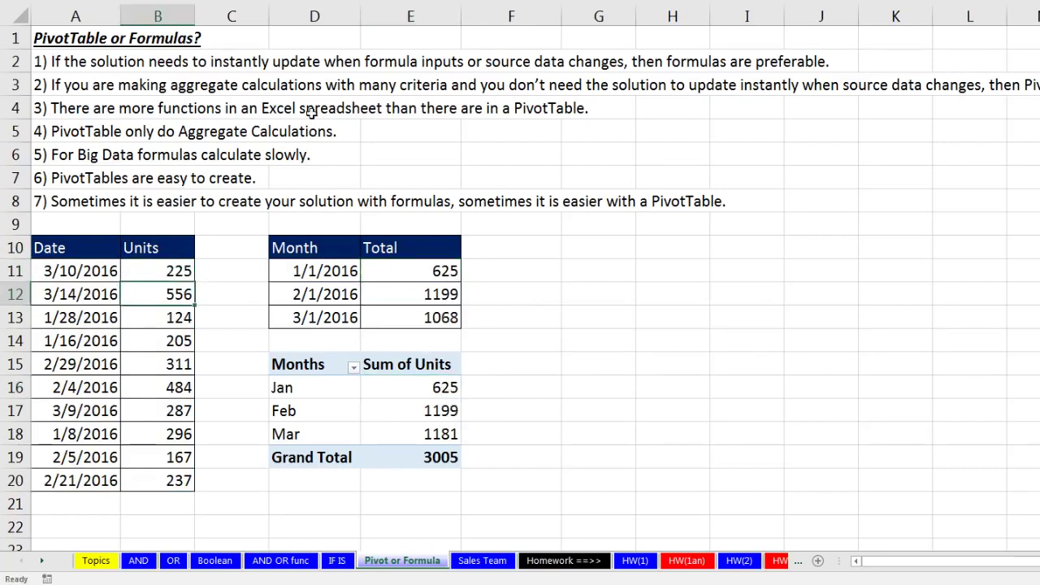
pyautogui.rightClick(423, 387)
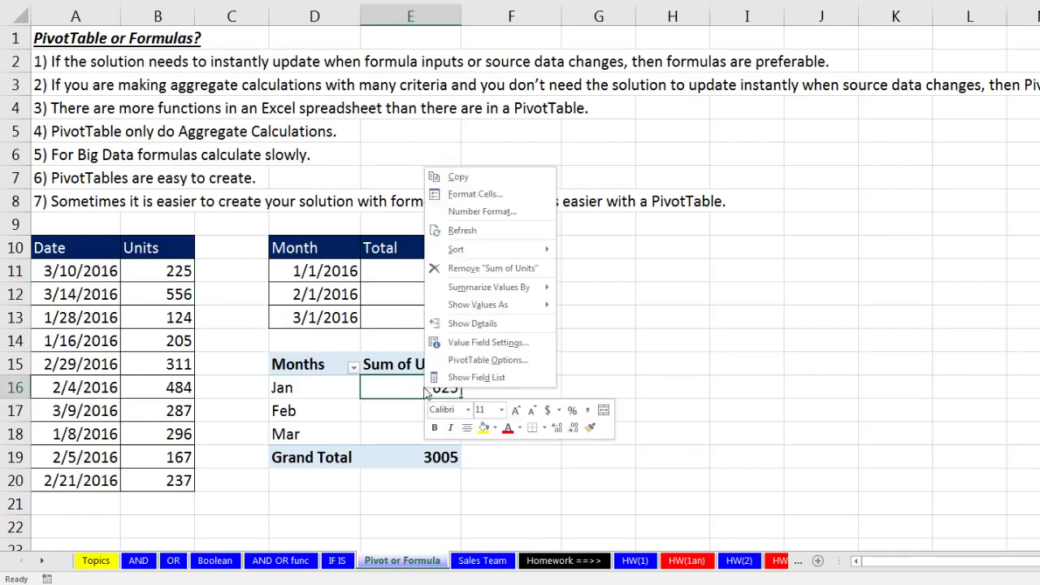
pyautogui.click(467, 229)
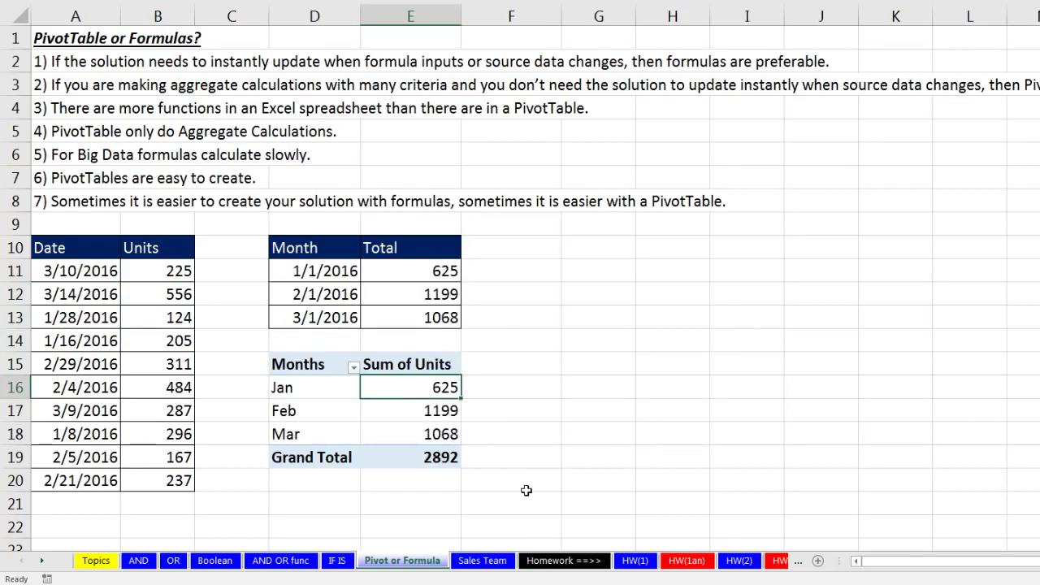
pyautogui.hotkey('ctrl', 'z')
pyautogui.hotkey('ctrl', 'z')
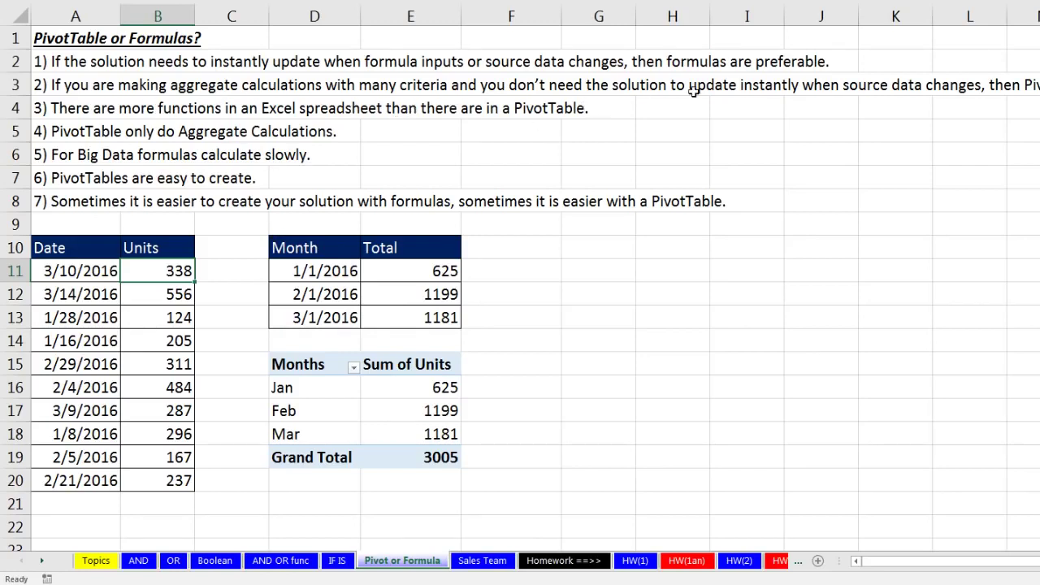
# Inspect the PivotTable's February value and recheck the cell ranges and criteria of the SUMIFS formula in E11.
pyautogui.click(419, 411)
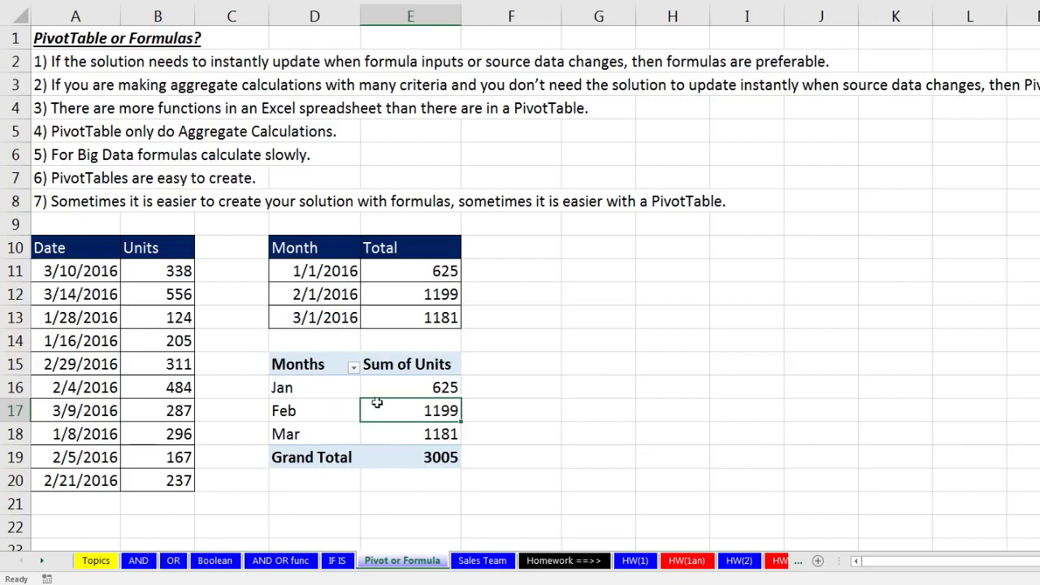
pyautogui.click(426, 272)
pyautogui.press('F2')
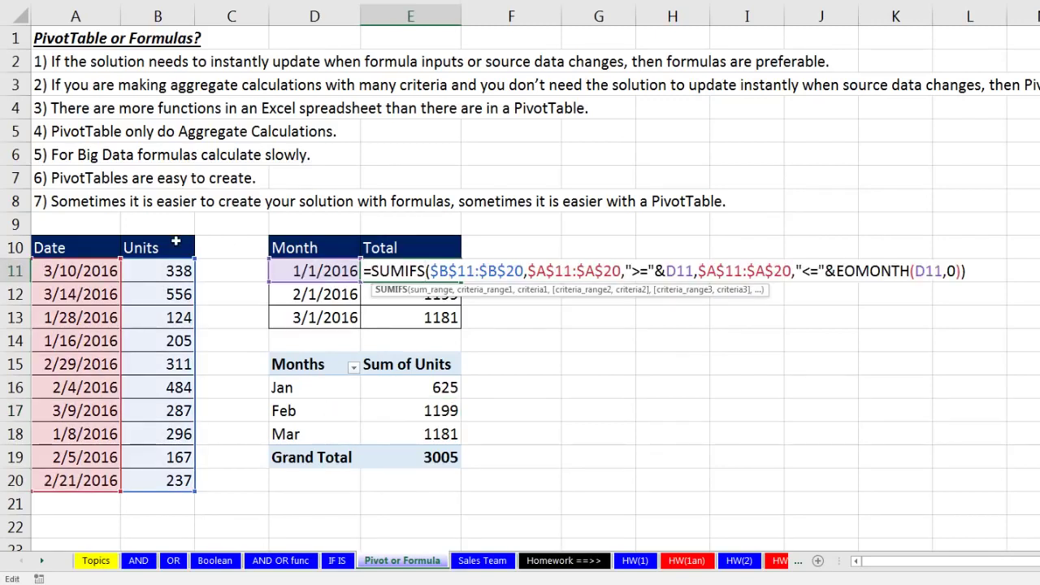
pyautogui.press('Escape')
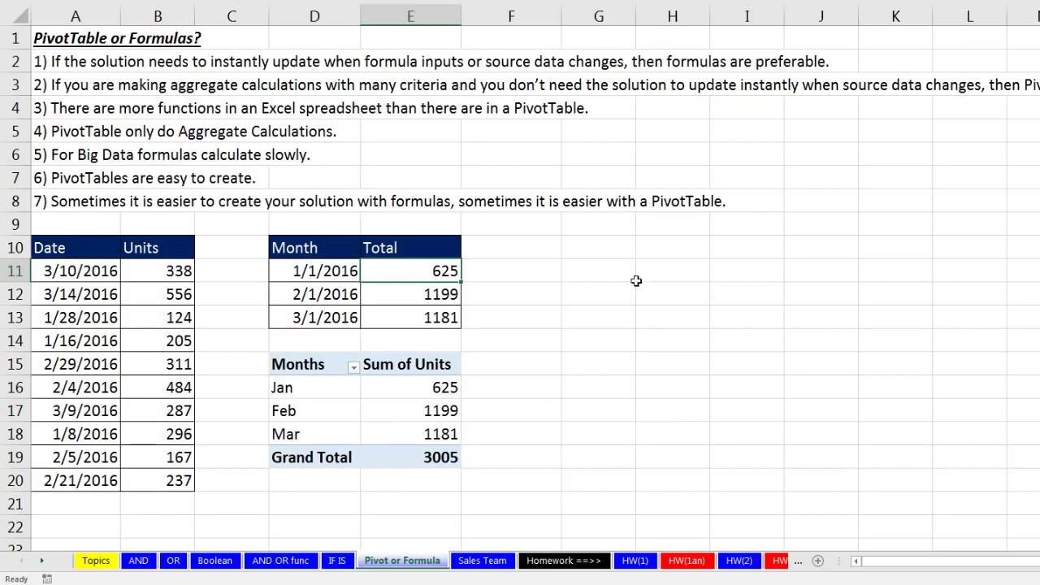
pyautogui.moveTo(432, 388)
# On the Sales Team sheet, examine the SUMPRODUCT formula in F8 and the fourth PivotTable's Sales Rep filter.
pyautogui.click(483, 561)
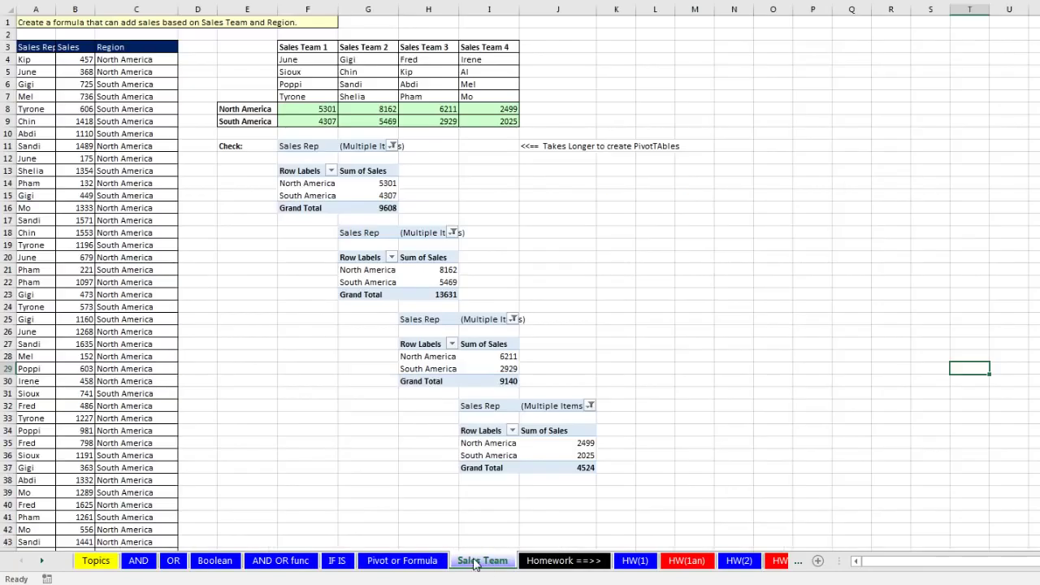
pyautogui.doubleClick(301, 109)
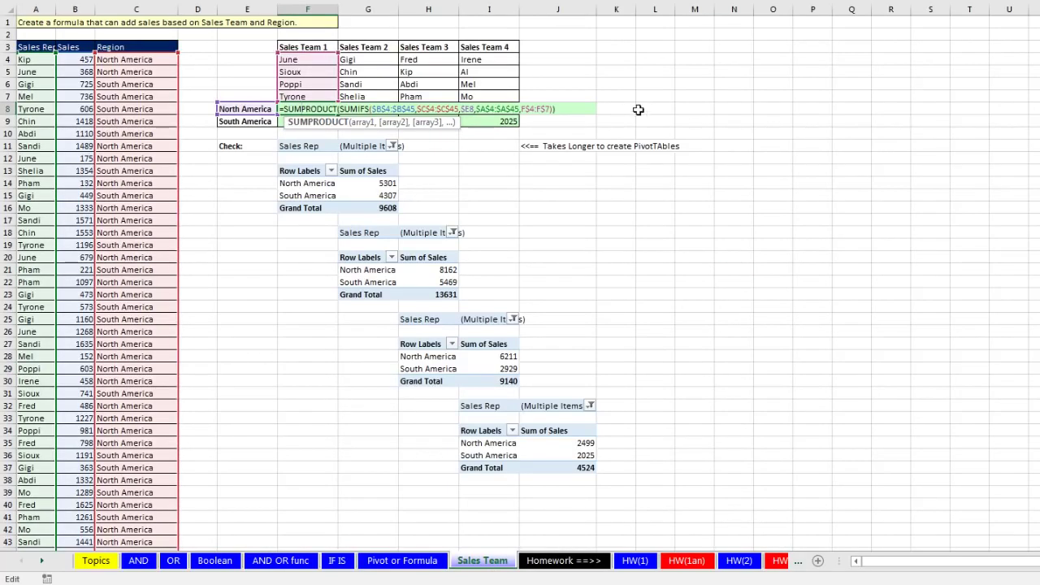
pyautogui.hotkey('ctrl', 'Return')
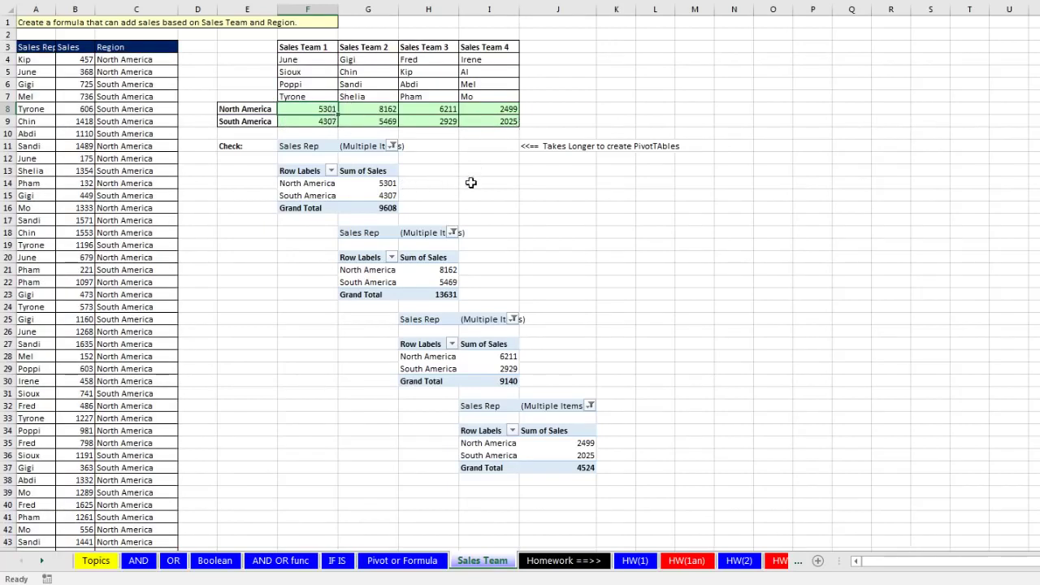
pyautogui.click(591, 406)
pyautogui.click(594, 407)
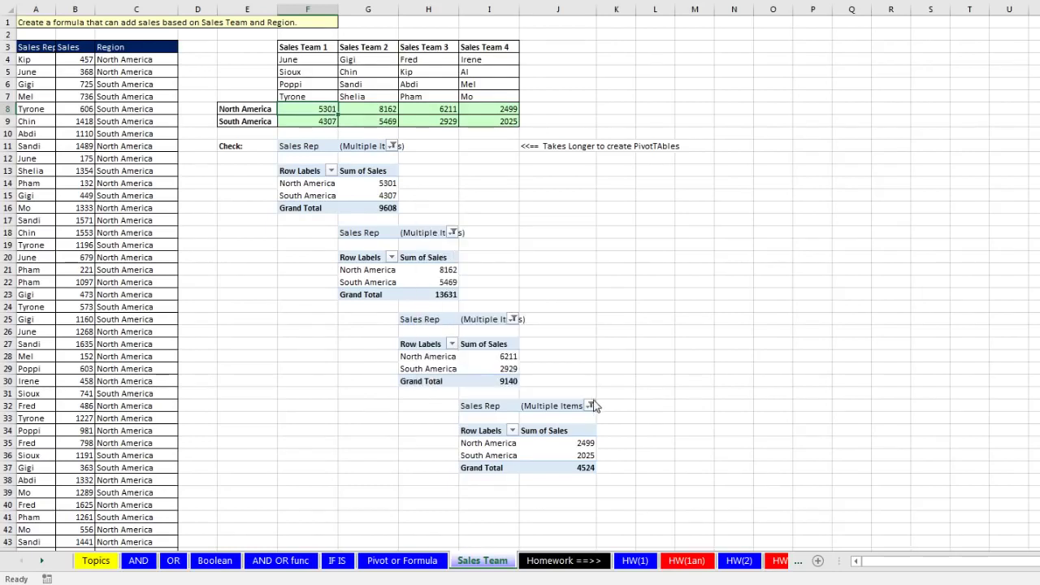
# Recap the Pivot or Formula, IF IS, AND OR func, OR and AND sheets, ending at the AND function notes.
pyautogui.click(388, 560)
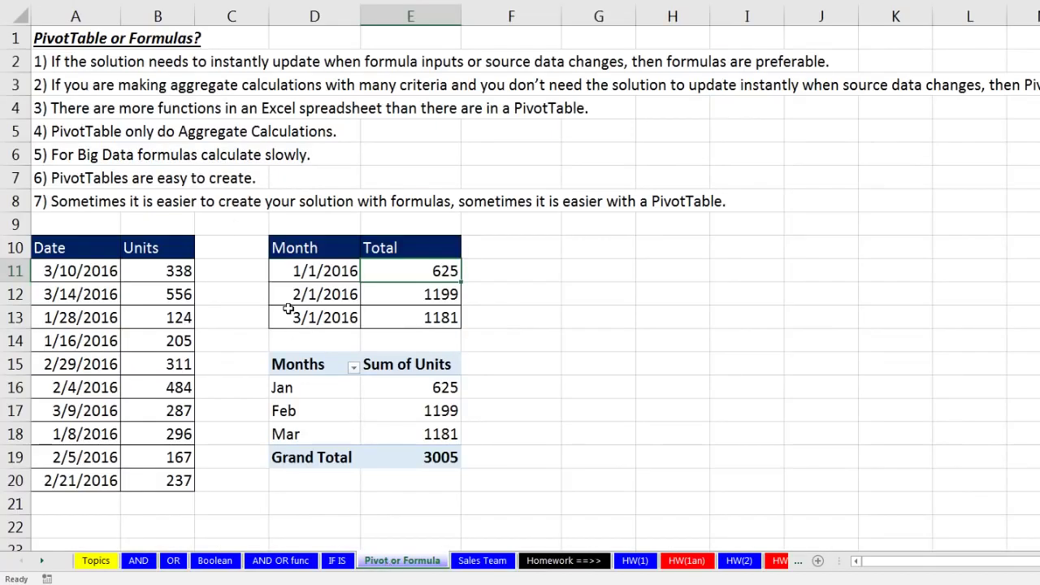
pyautogui.click(338, 561)
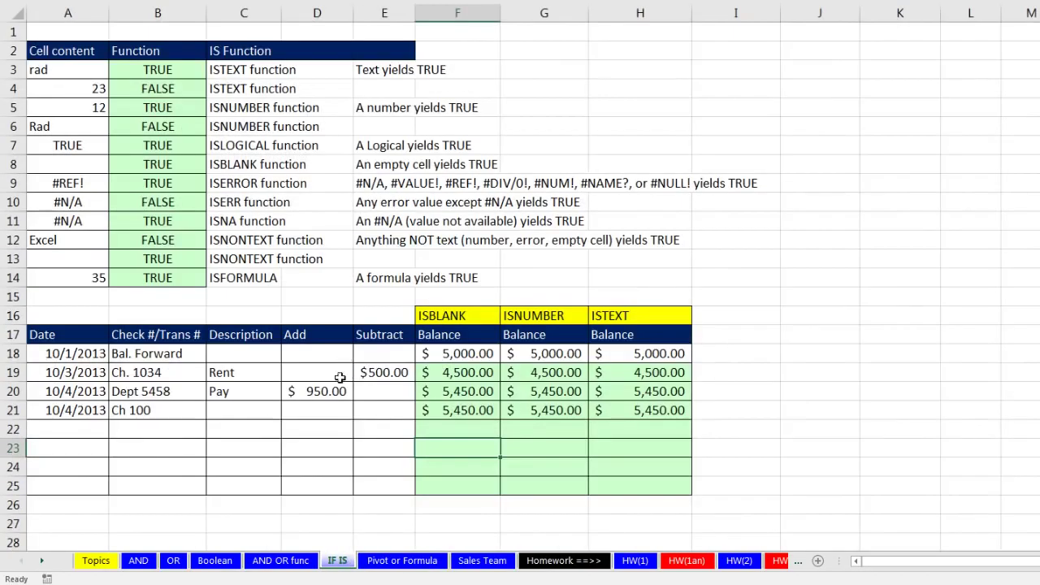
pyautogui.click(279, 563)
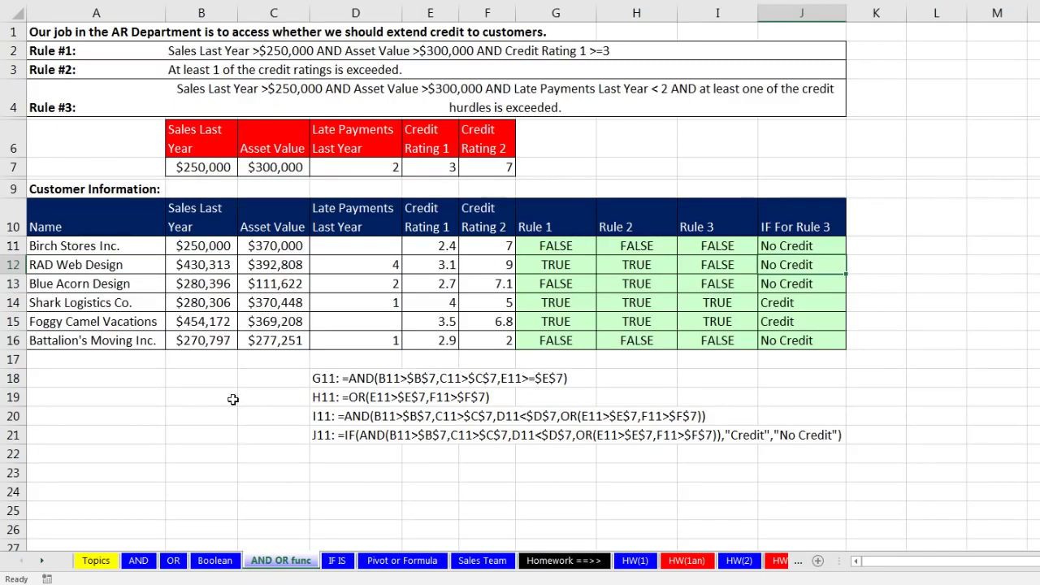
pyautogui.click(179, 560)
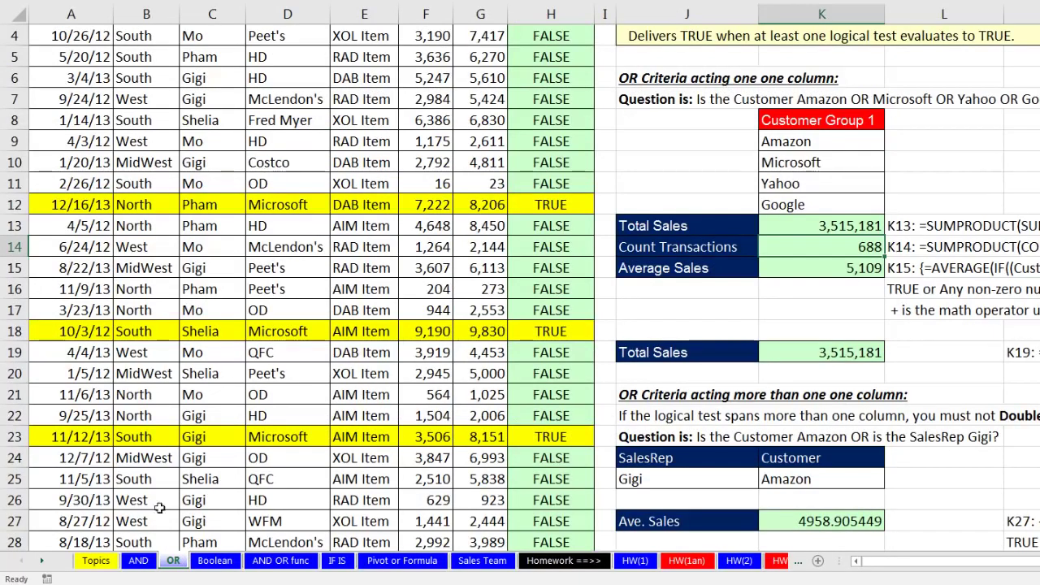
pyautogui.click(138, 561)
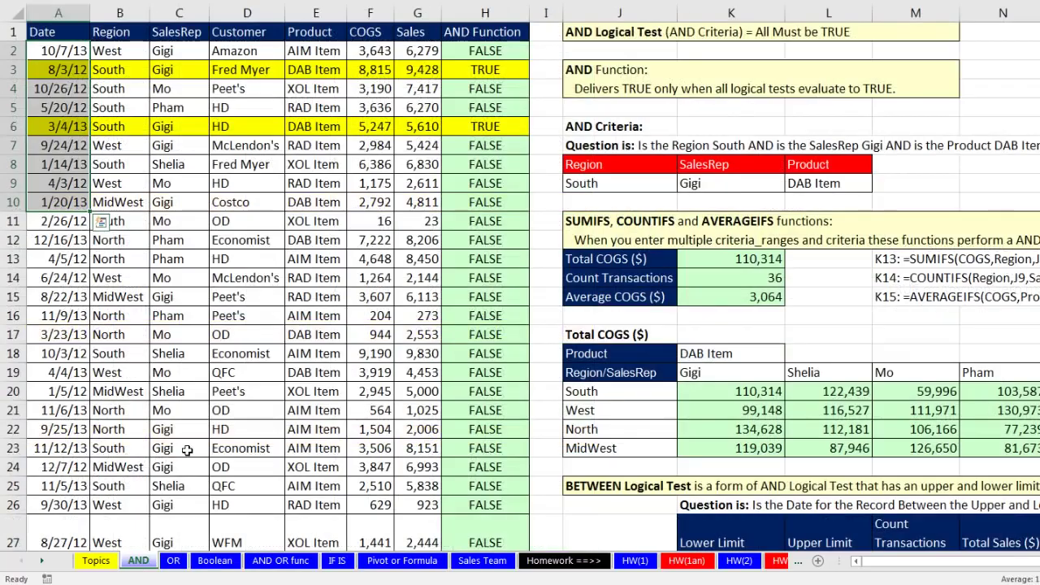
pyautogui.click(603, 101)
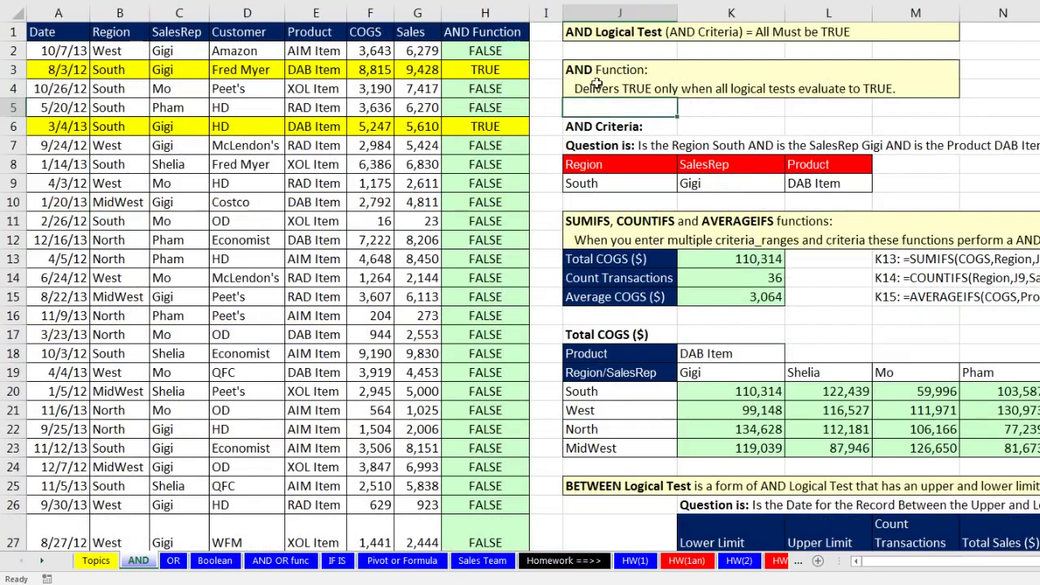